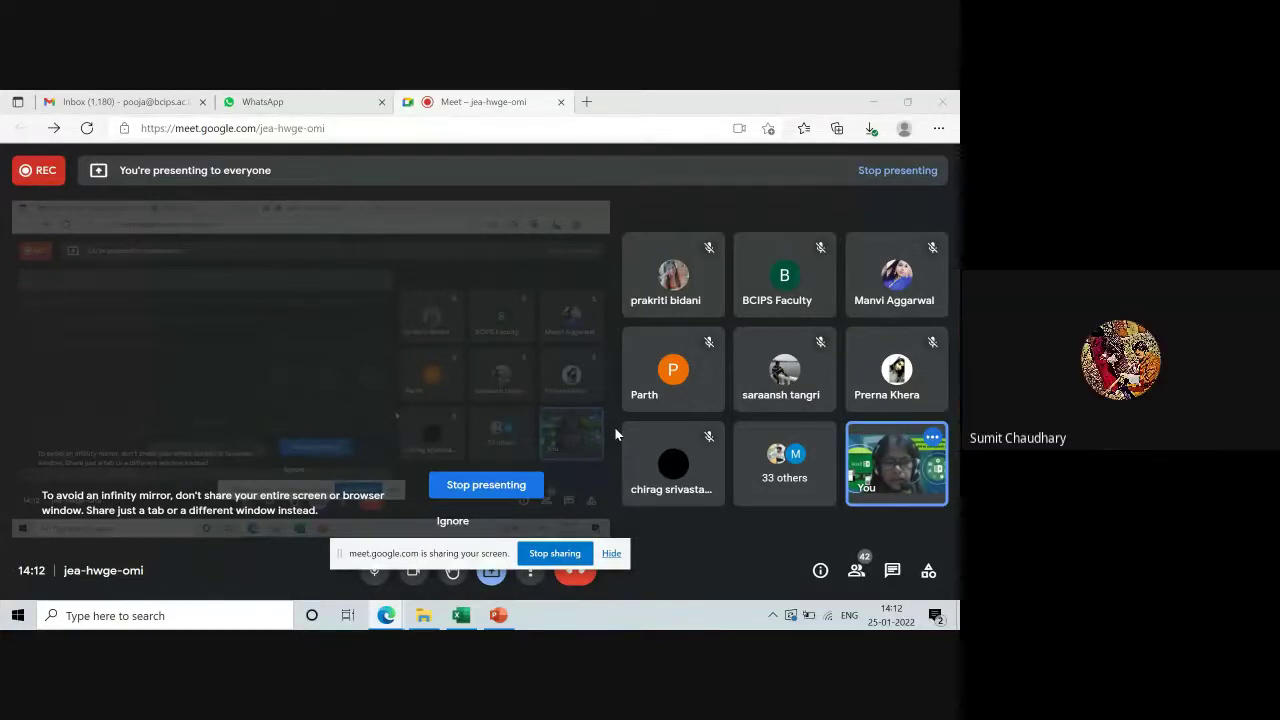
Step: Switch to the Excel workbook, close the Format Shape pane, and enlarge cell E7 by increasing row 7's height and column E's width
left_click(460, 615)
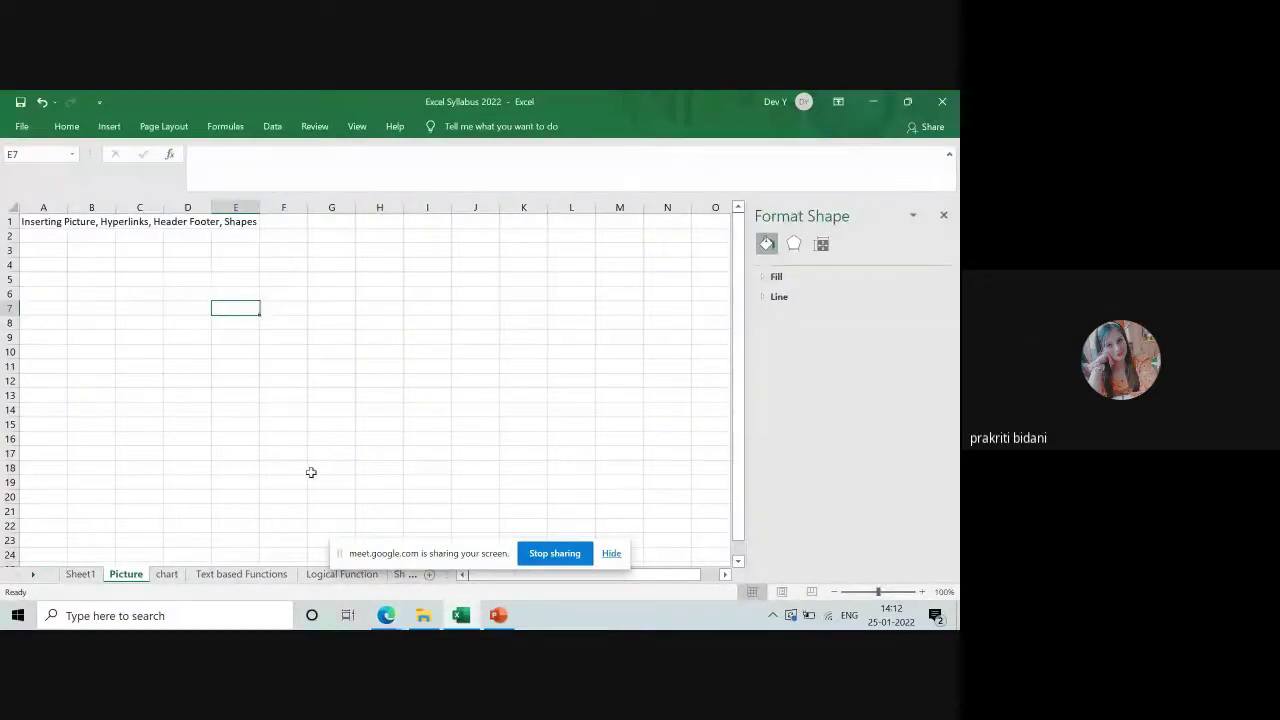
left_click(943, 216)
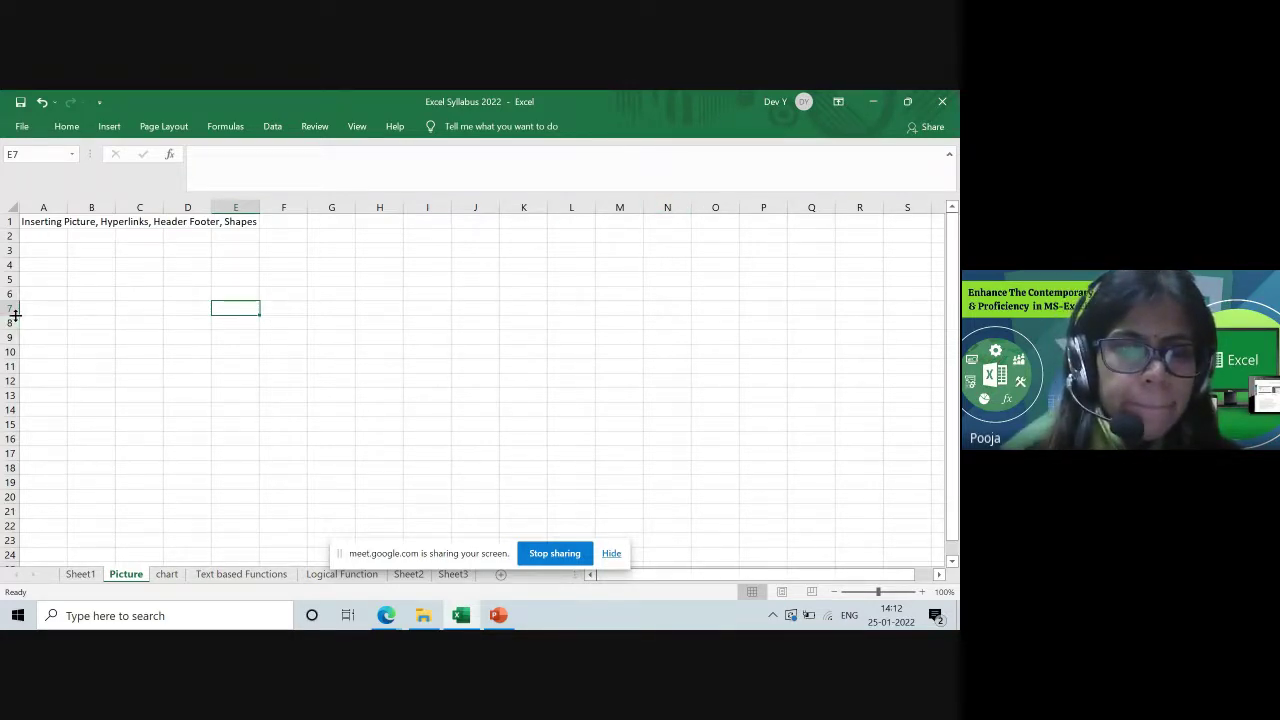
left_click_drag(15, 315, 20, 370)
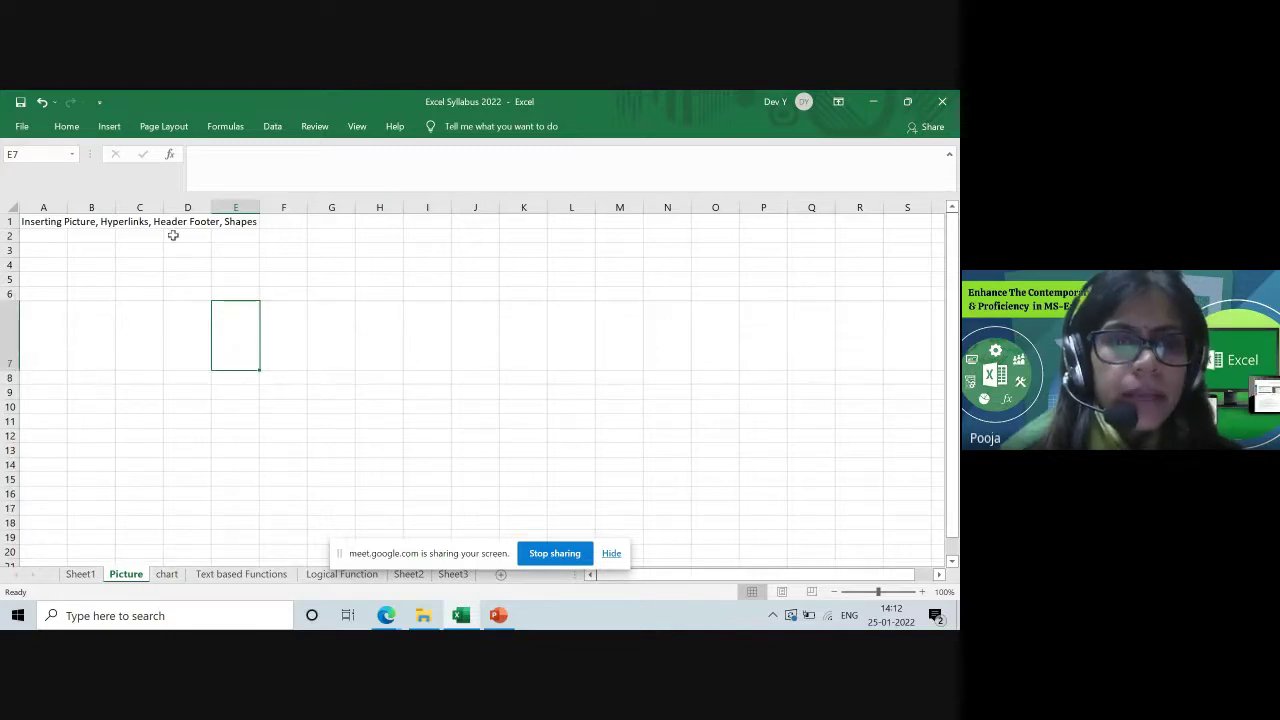
left_click_drag(260, 207, 359, 207)
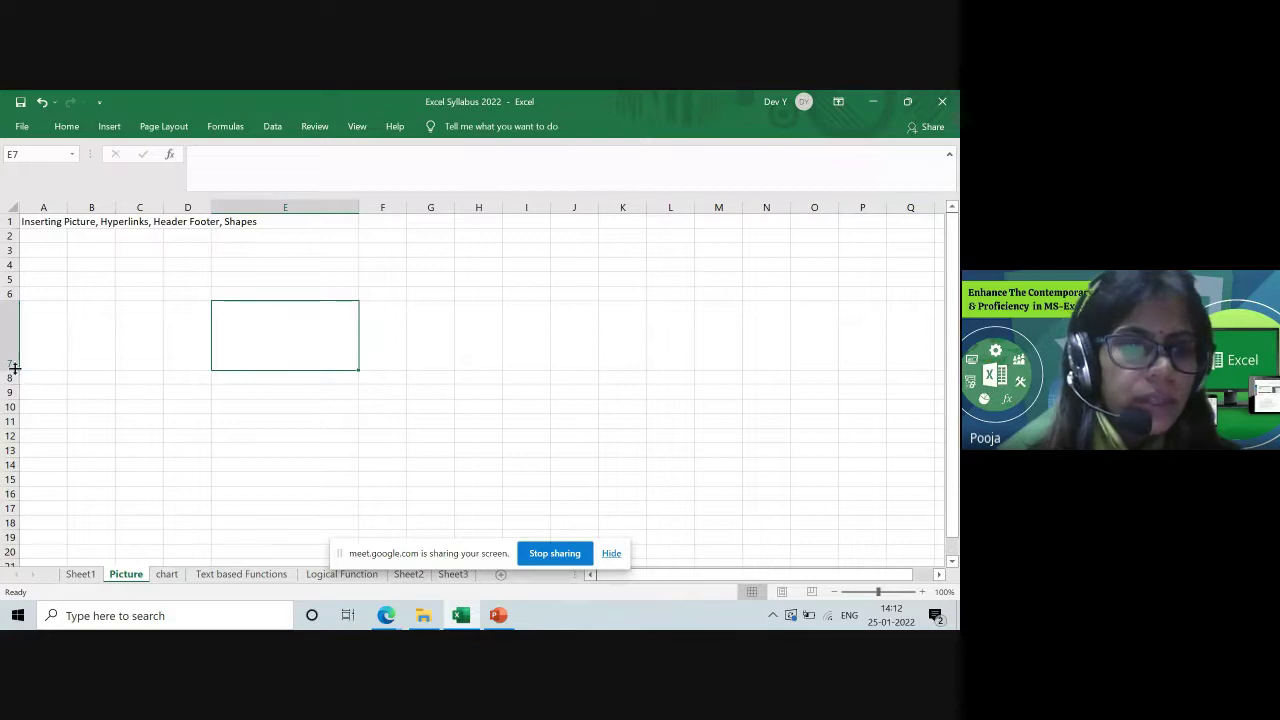
left_click_drag(14, 368, 17, 384)
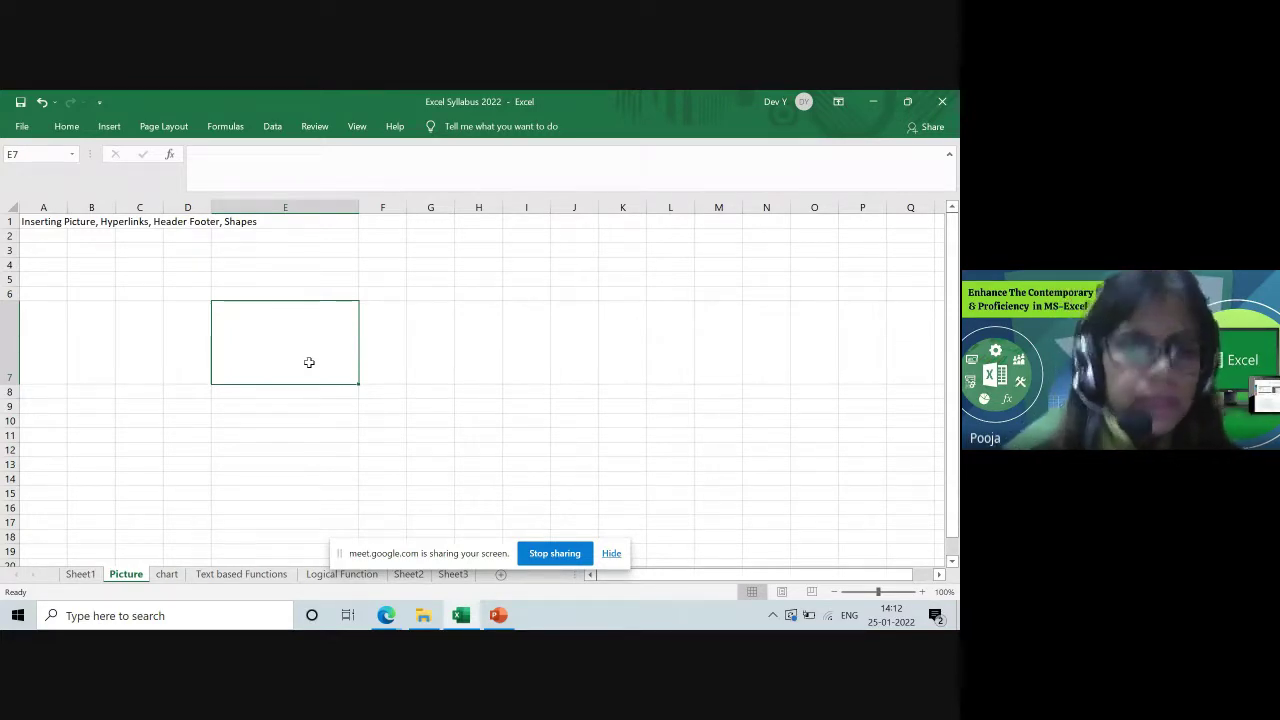
Step: Insert the image file Picture 097 from this device's Desktop folder at cell E7
left_click(109, 127)
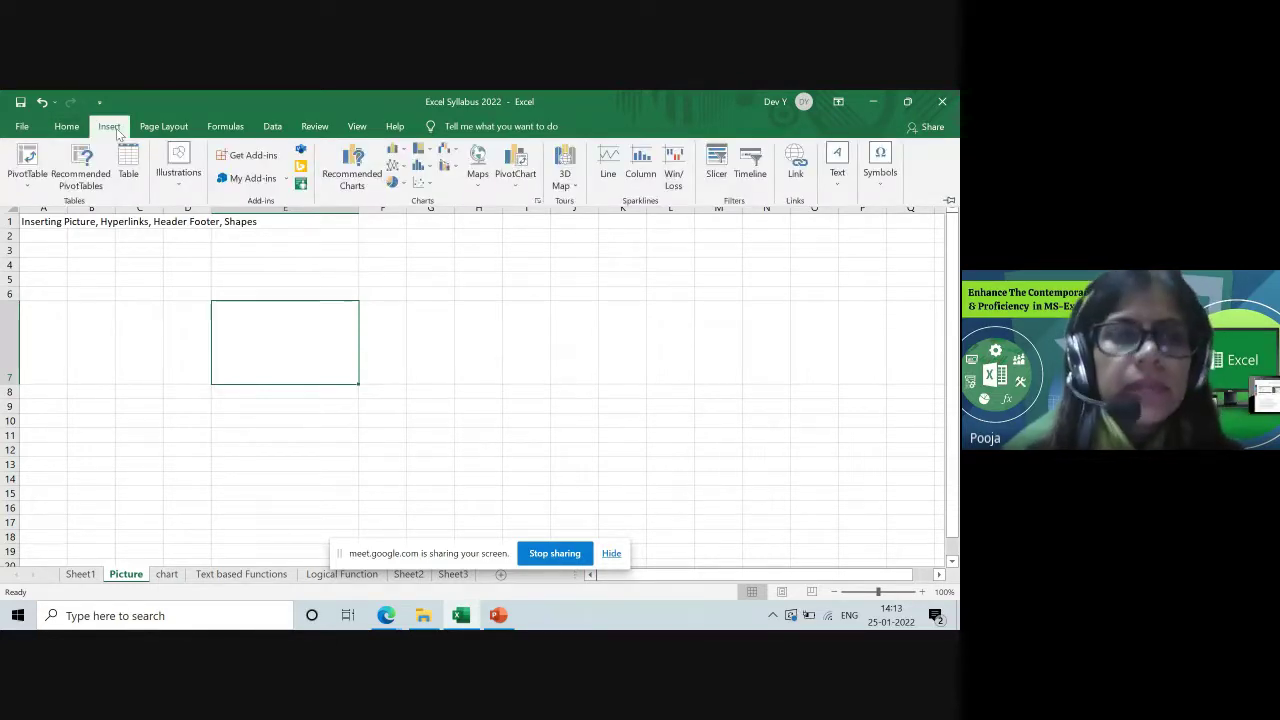
left_click(178, 175)
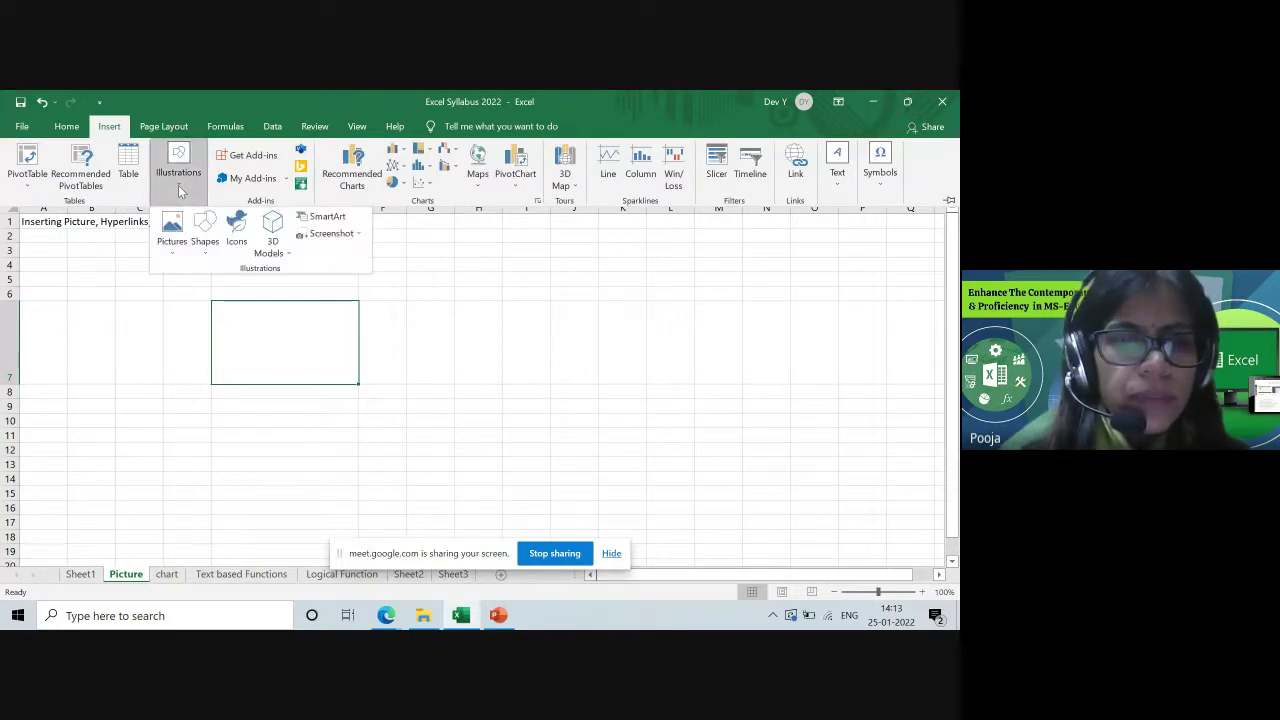
left_click(174, 240)
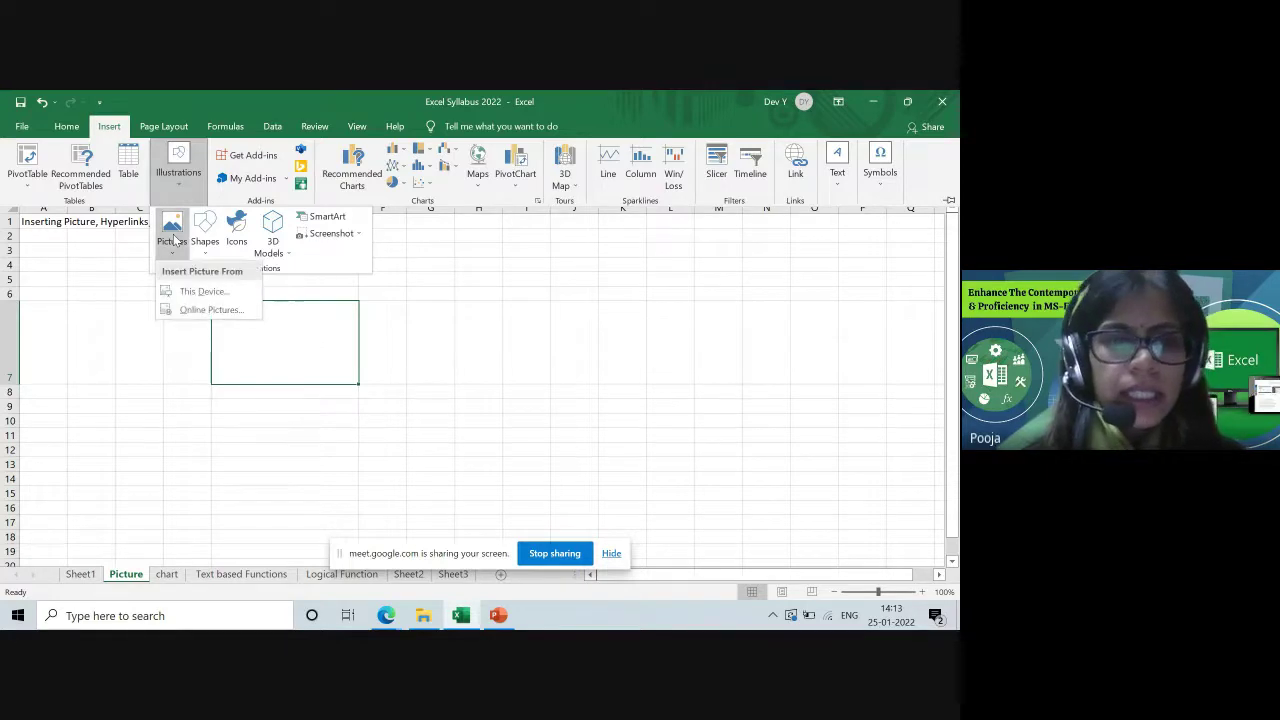
left_click(184, 293)
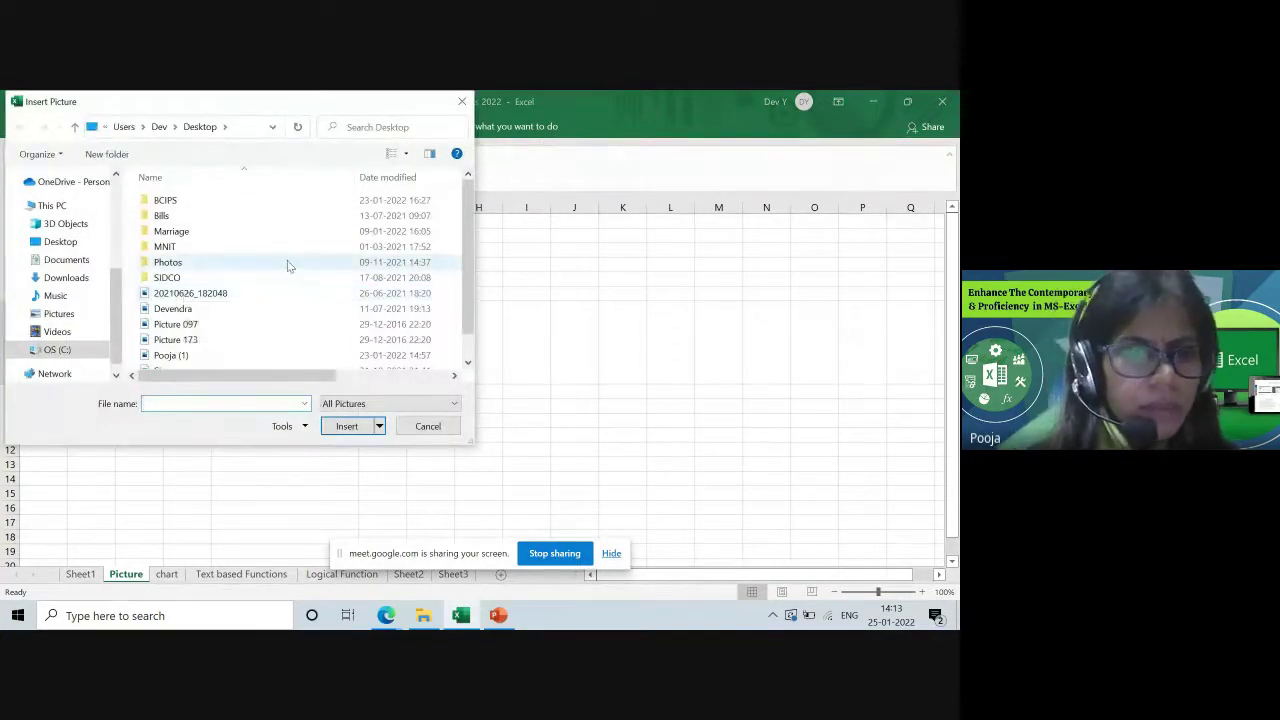
left_click(208, 327)
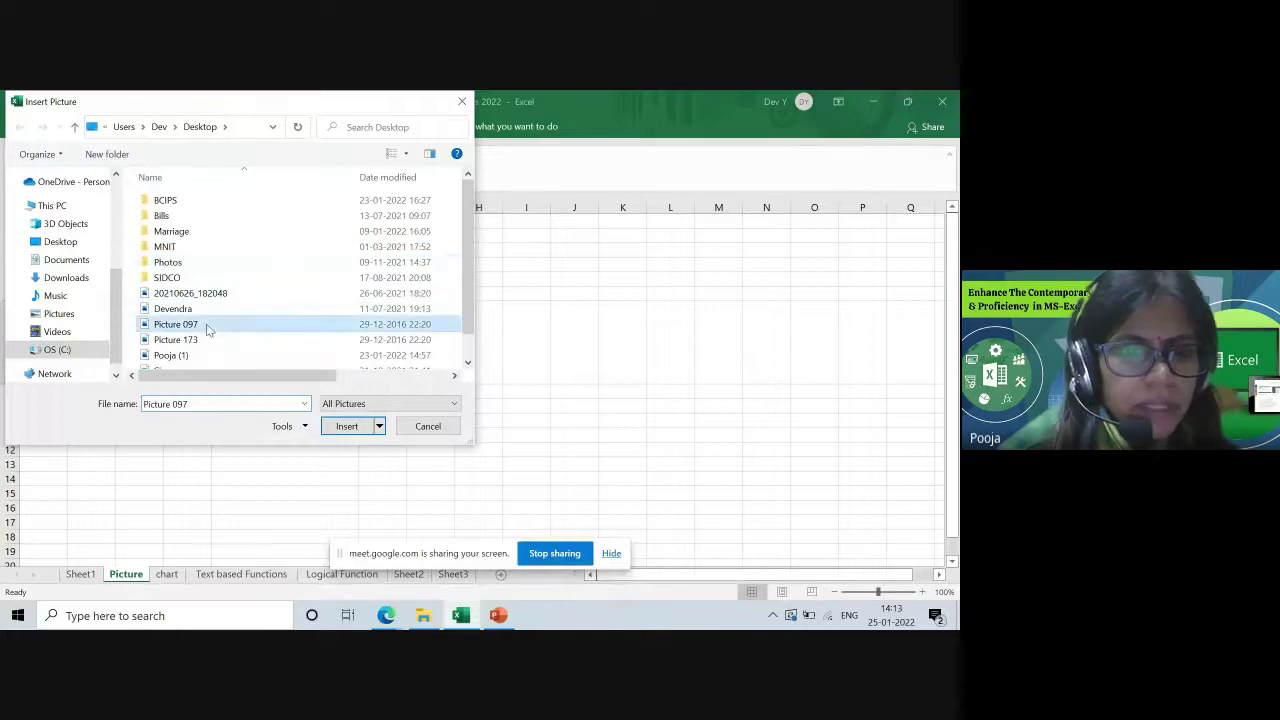
left_click(347, 427)
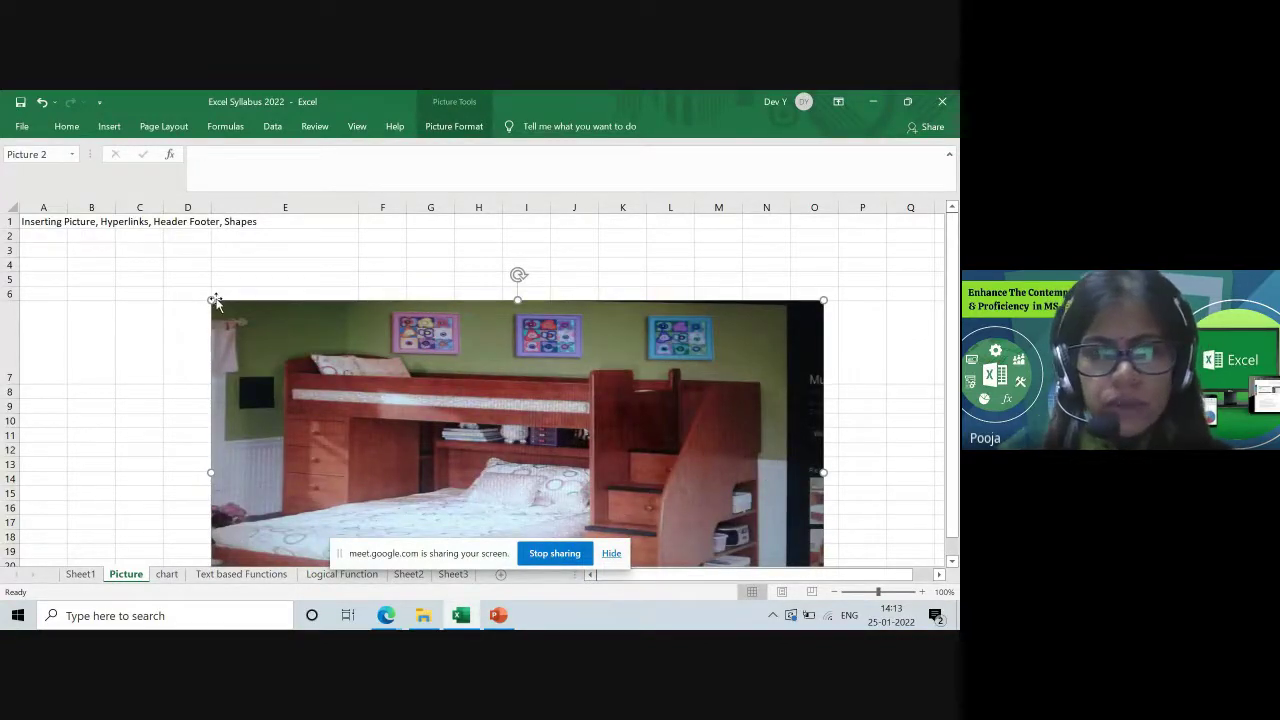
Step: Shrink the inserted picture in width and height and reposition it around columns D to H below the heading text
left_click_drag(215, 300, 189, 240)
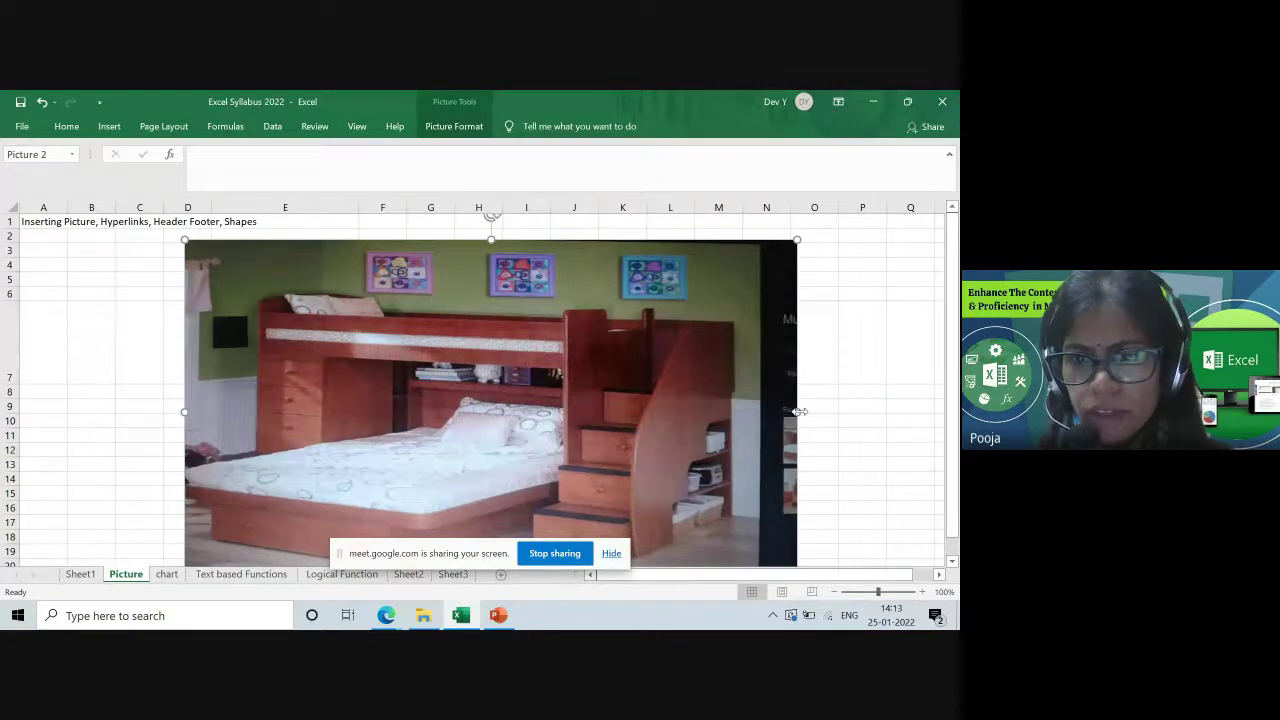
left_click_drag(799, 411, 453, 400)
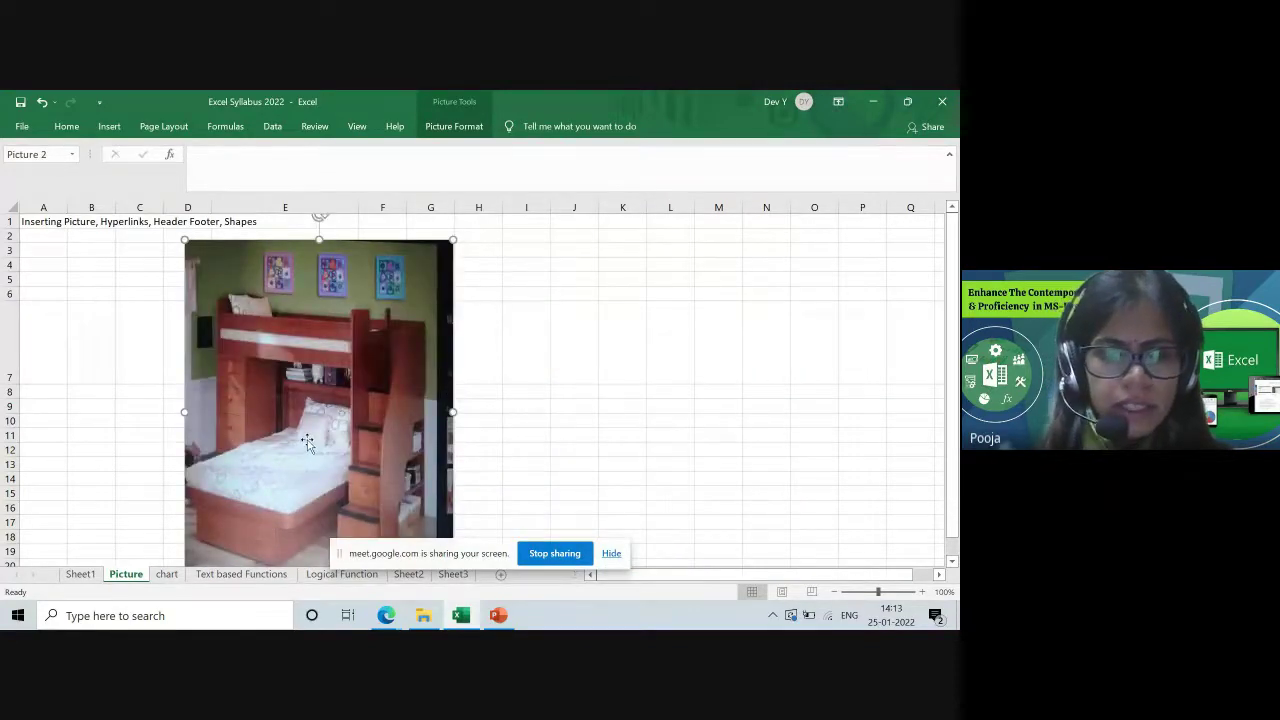
scroll(306, 443, "down", 2)
left_click_drag(318, 494, 318, 363)
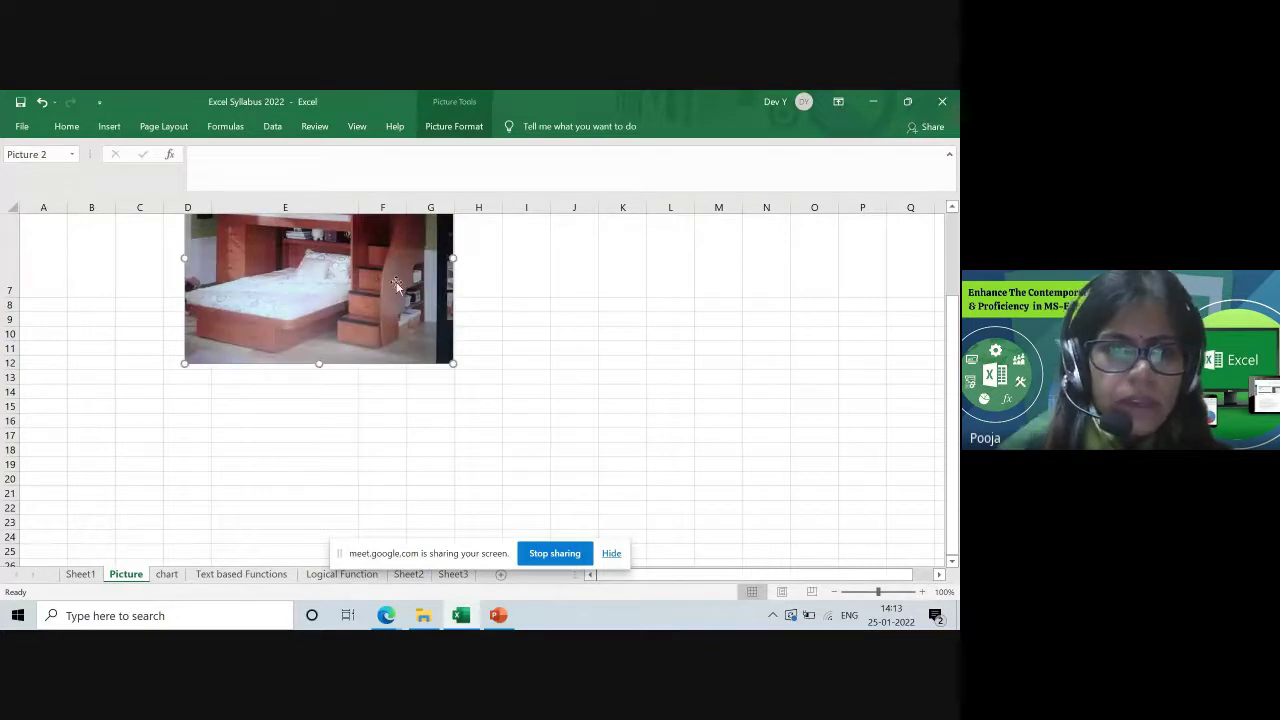
left_click_drag(396, 286, 416, 304)
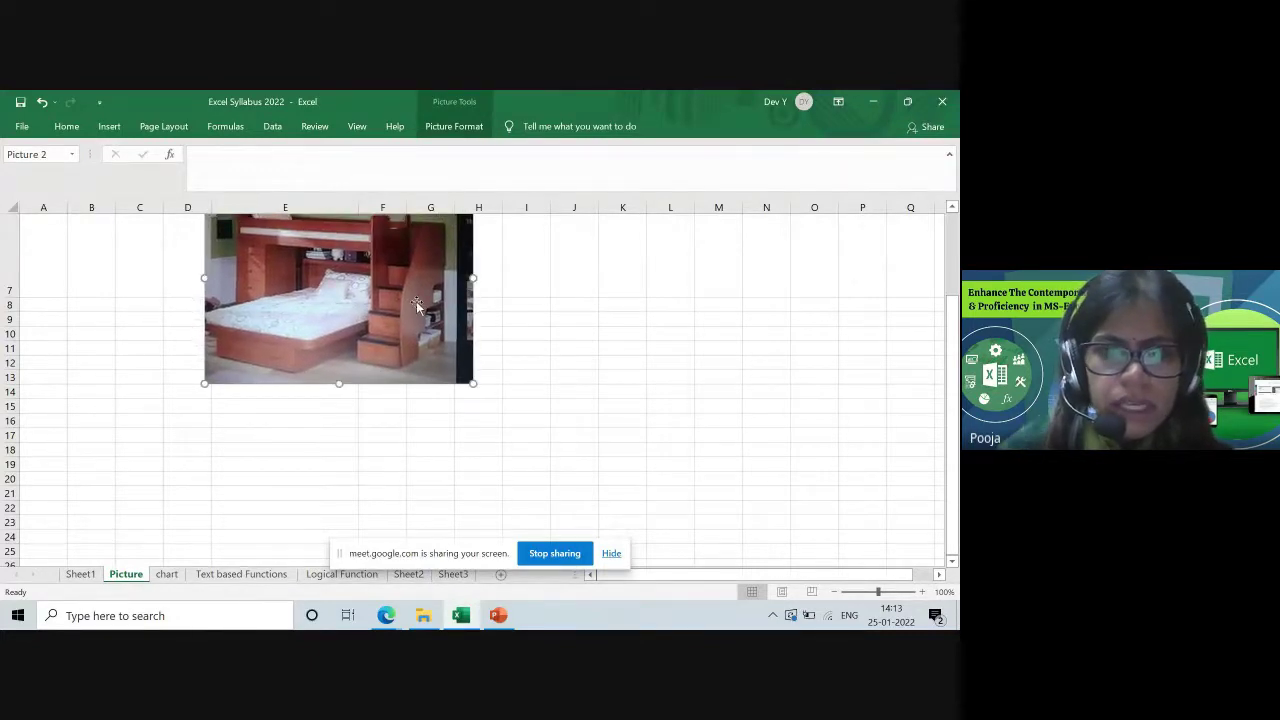
scroll(547, 303, "up", 2)
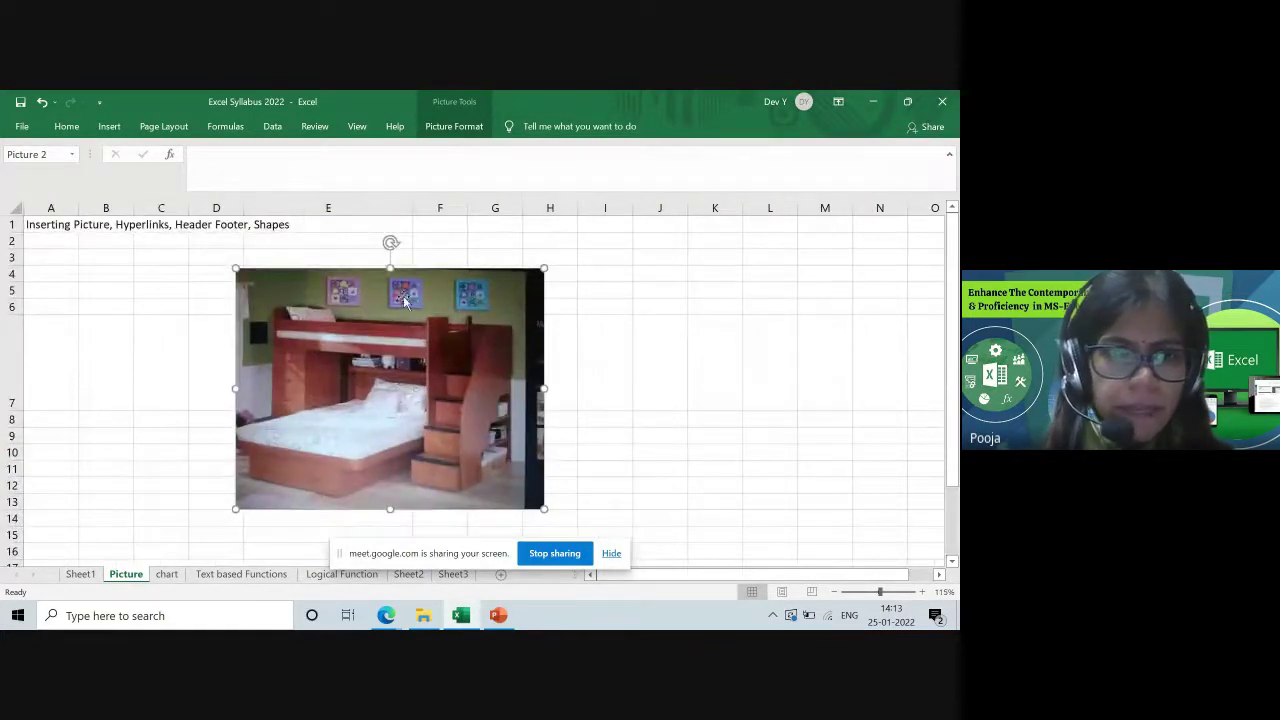
Step: Align the picture with the corner of cell E7 and resize its width and height to fit exactly inside that cell
scroll(355, 300, "up", 1, "ctrl")
mouse_move(366, 355)
left_mouse_down()
mouse_move(273, 303)
mouse_move(388, 360)
mouse_move(362, 352)
left_mouse_up()
left_click_drag(554, 433, 496, 408)
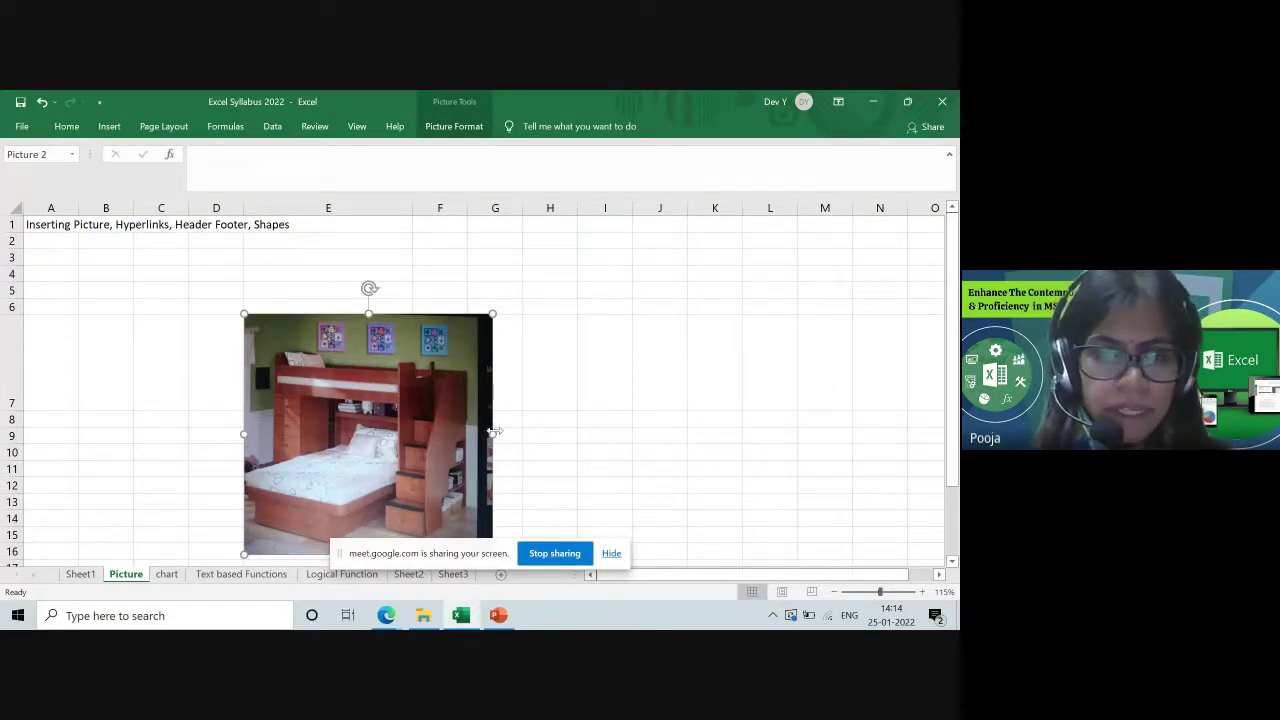
left_click_drag(493, 434, 412, 440)
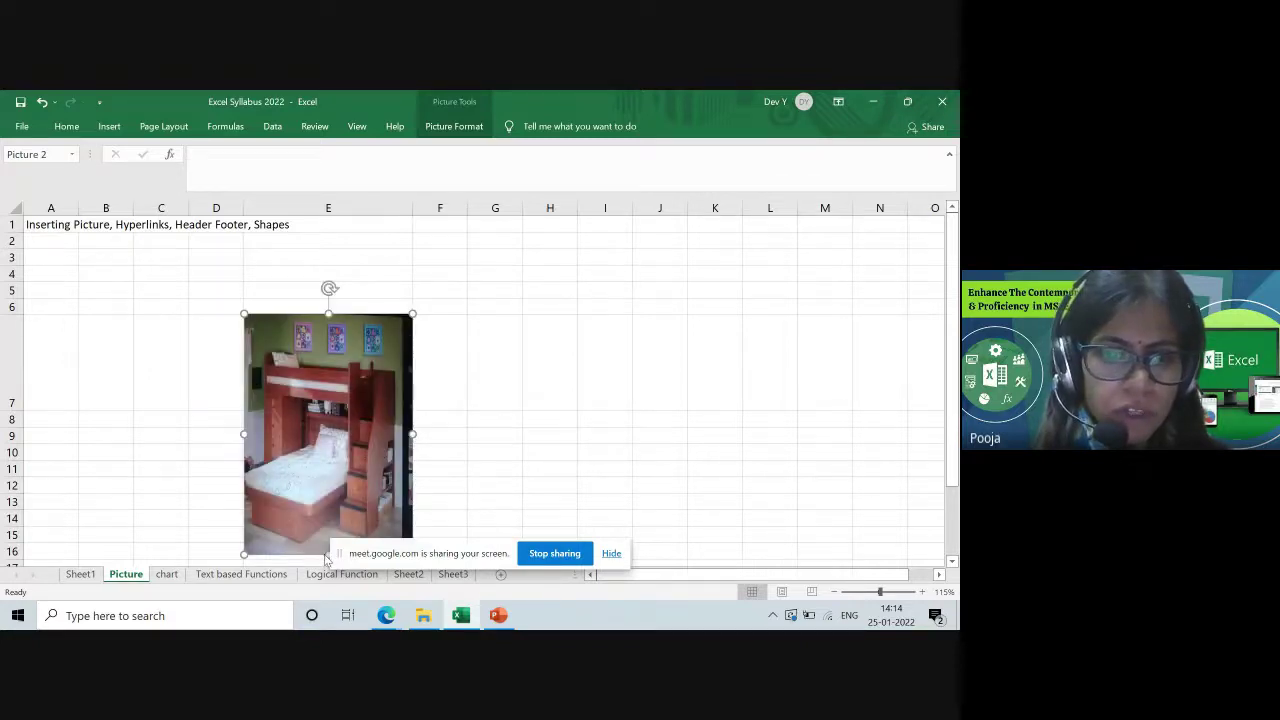
left_click(611, 554)
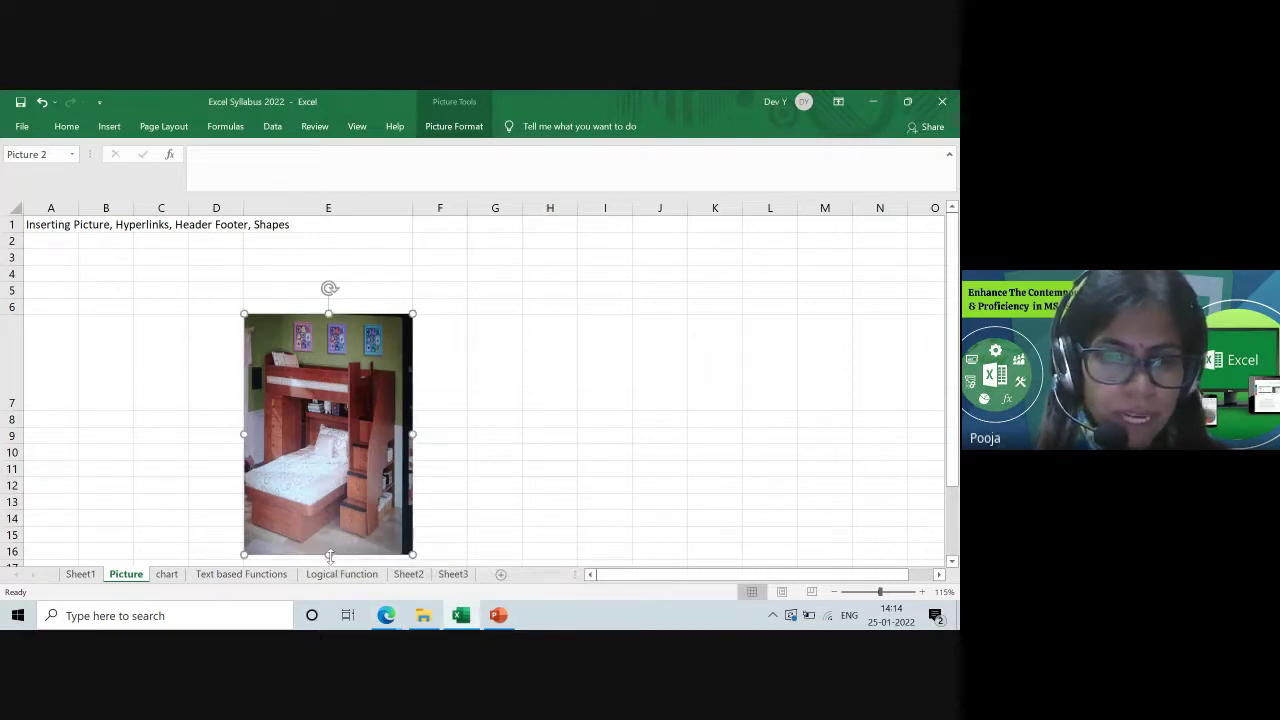
left_click_drag(329, 554, 329, 408)
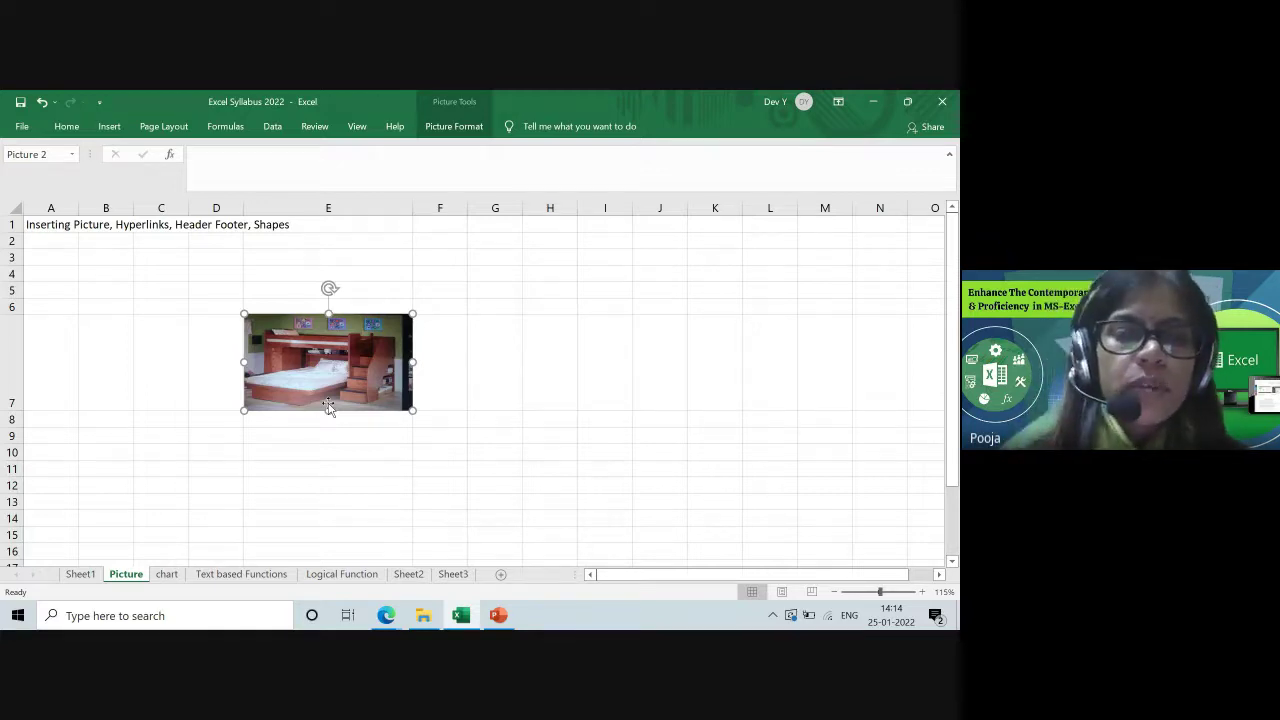
left_click(566, 379)
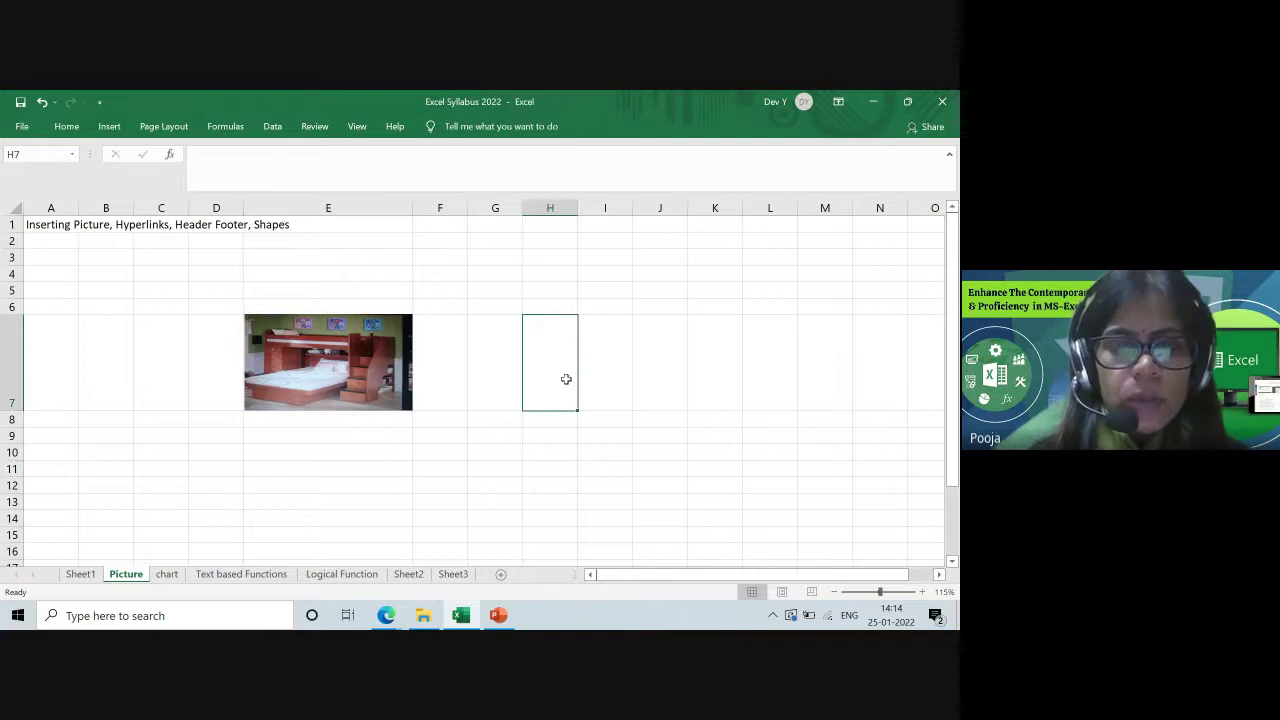
Step: Try widening and narrowing column E to test whether the picture resizes with the cell, and undo both width changes
left_click(362, 369)
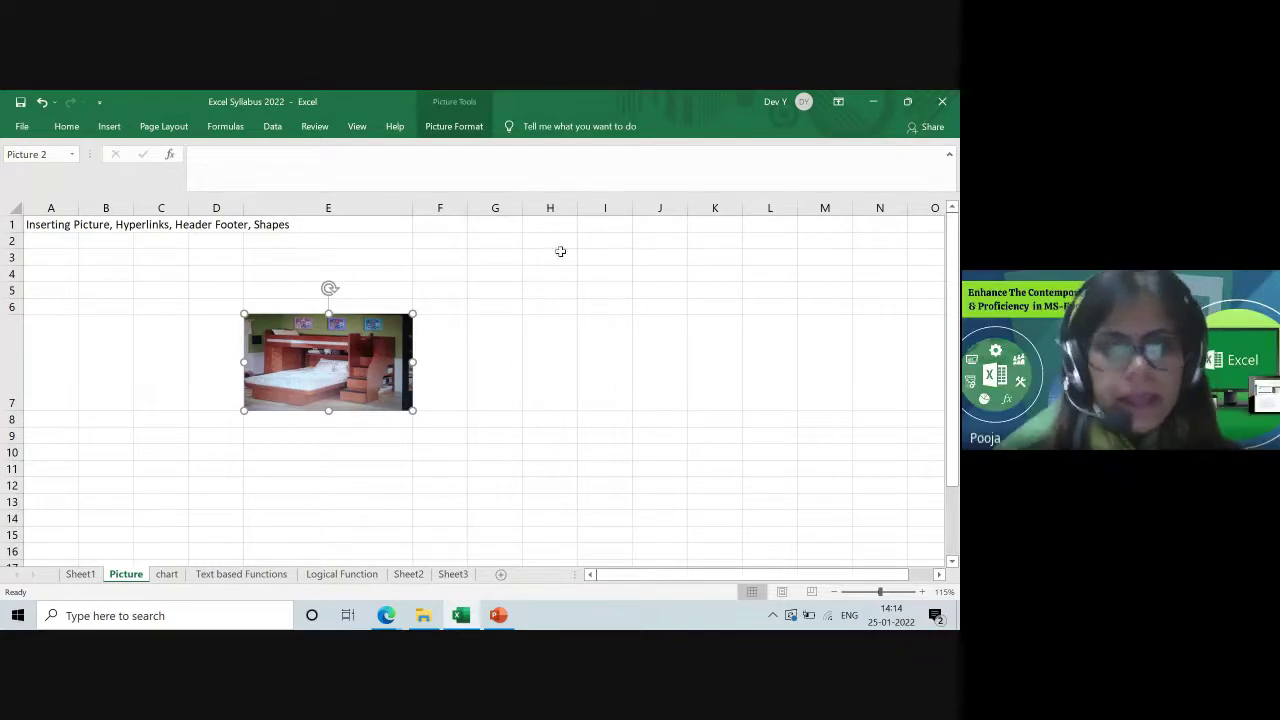
left_click(493, 270)
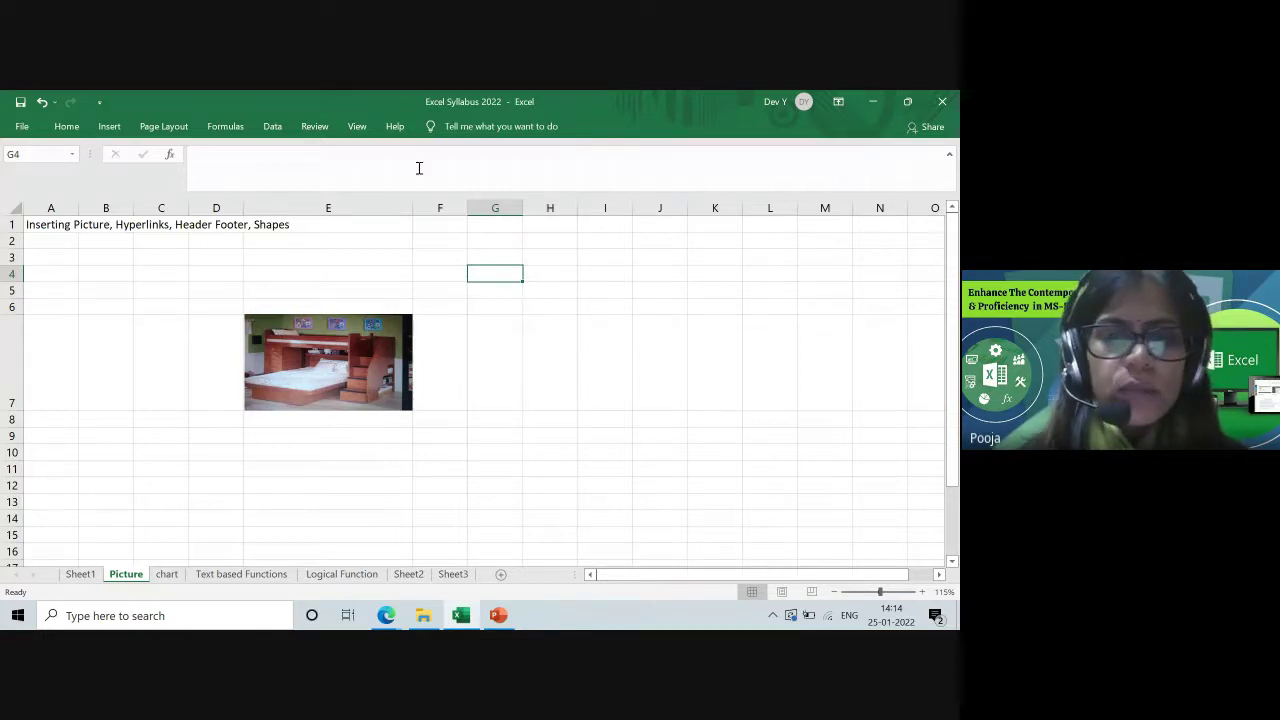
left_click_drag(412, 207, 510, 207)
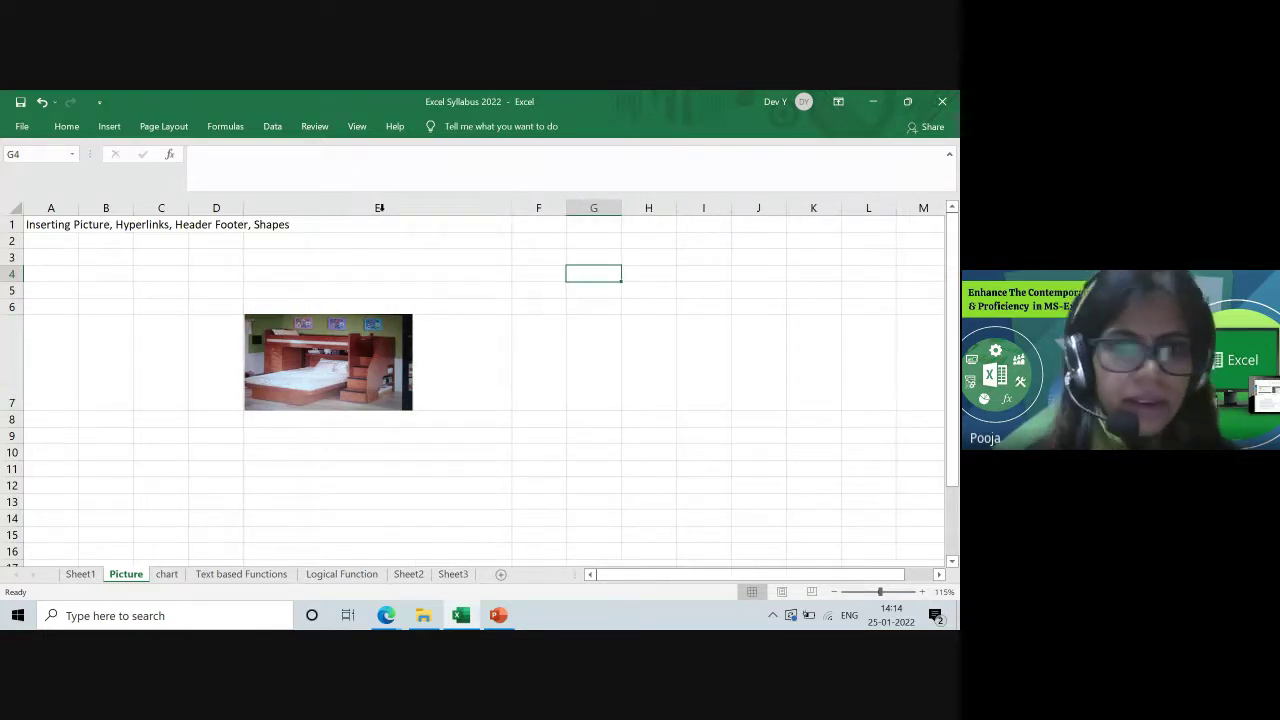
left_click_drag(510, 210, 334, 223)
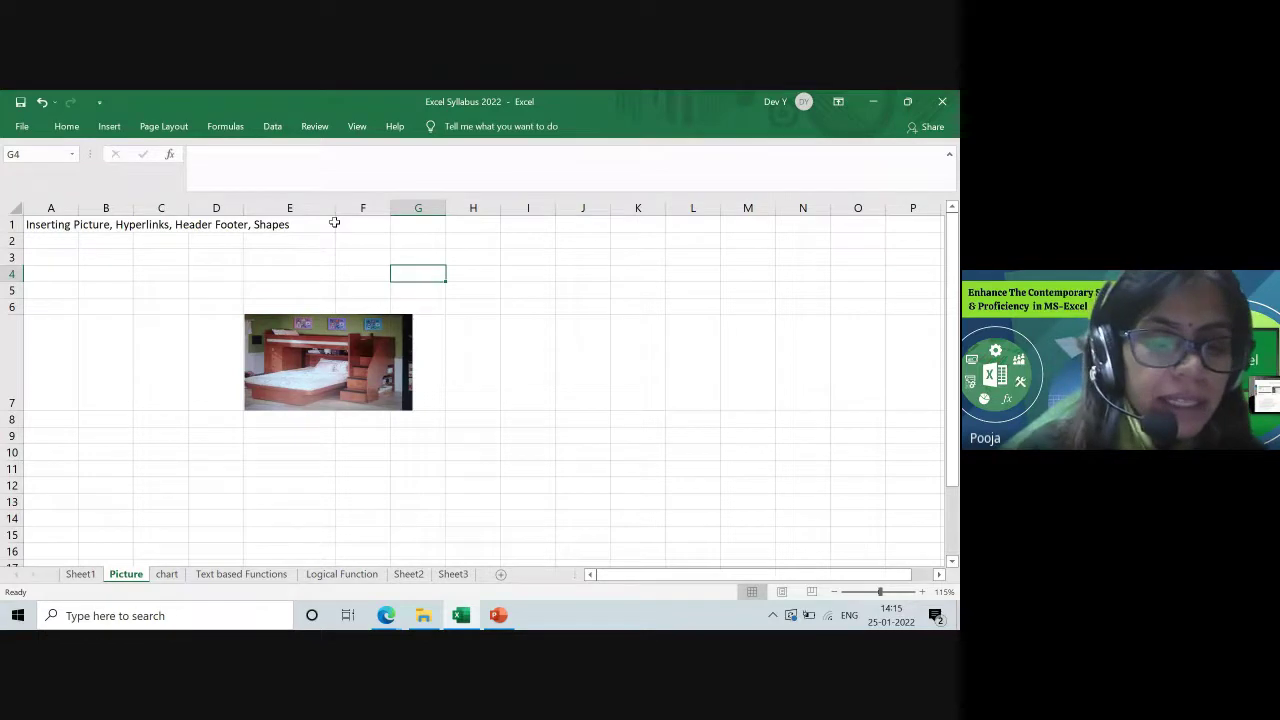
key("ctrl+z")
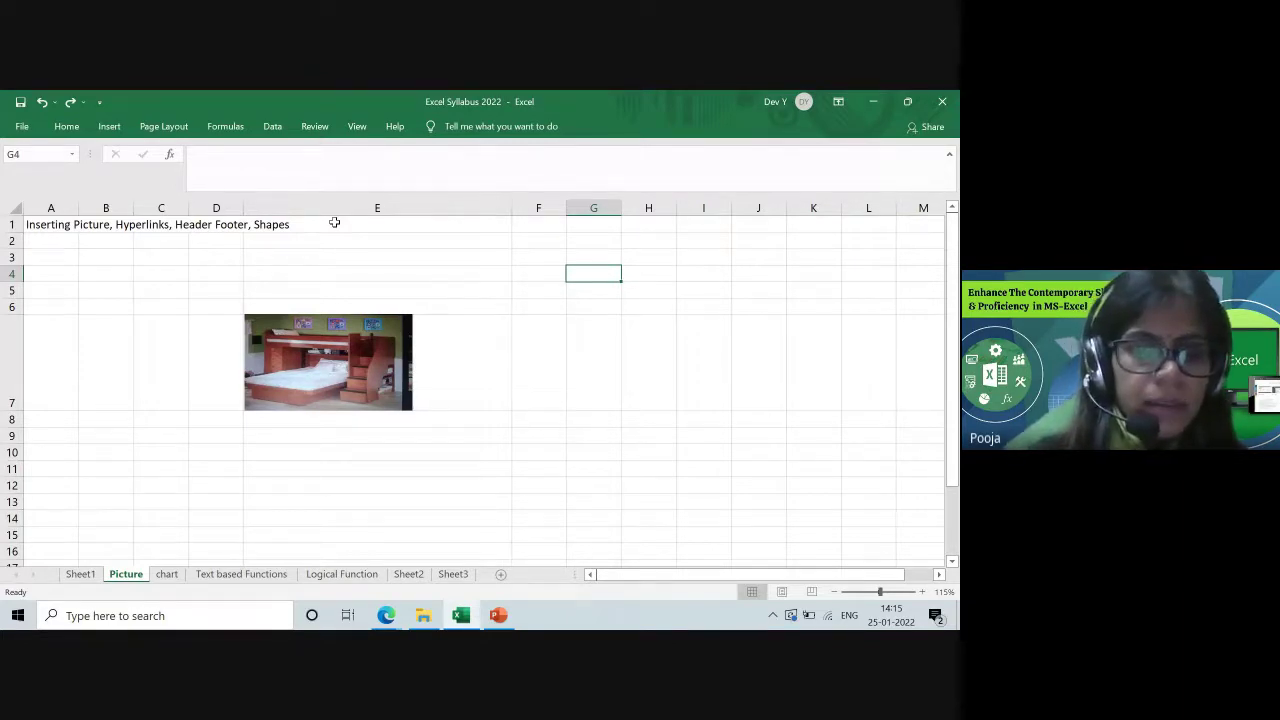
key("ctrl+y")
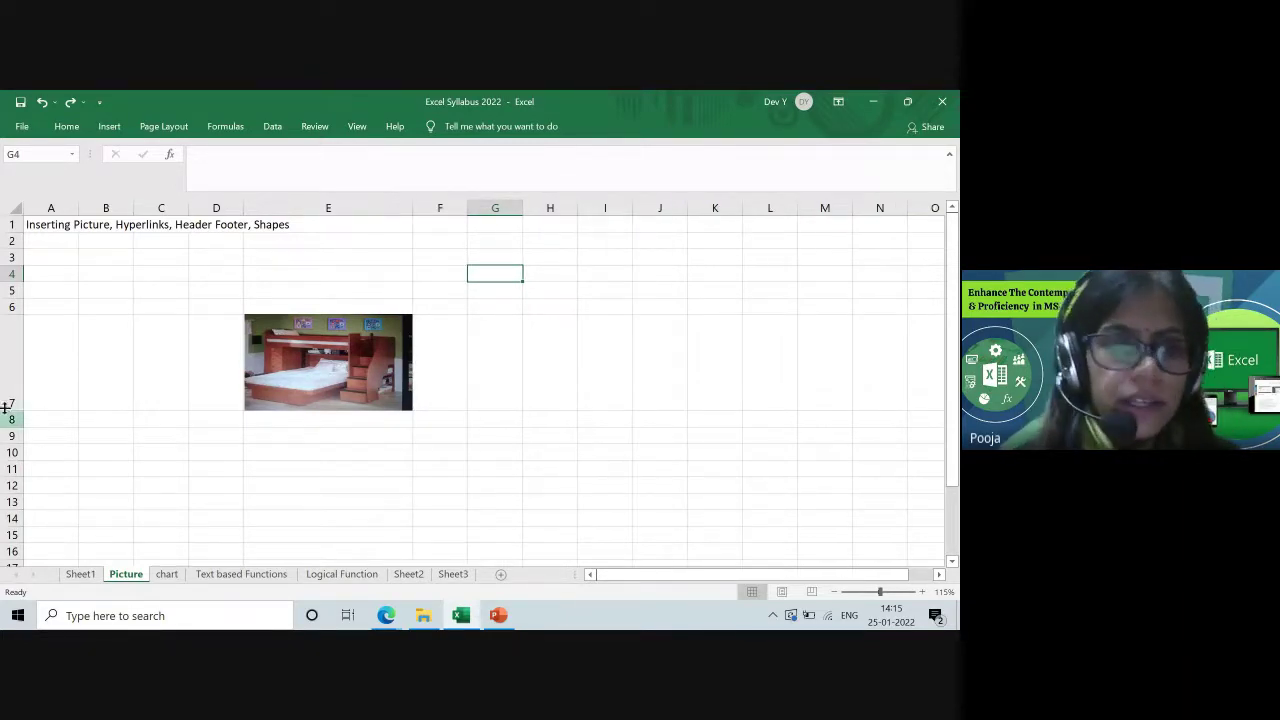
Step: Try increasing row 7's height to test the picture's behaviour, and undo the height change
left_click_drag(18, 412, 28, 456)
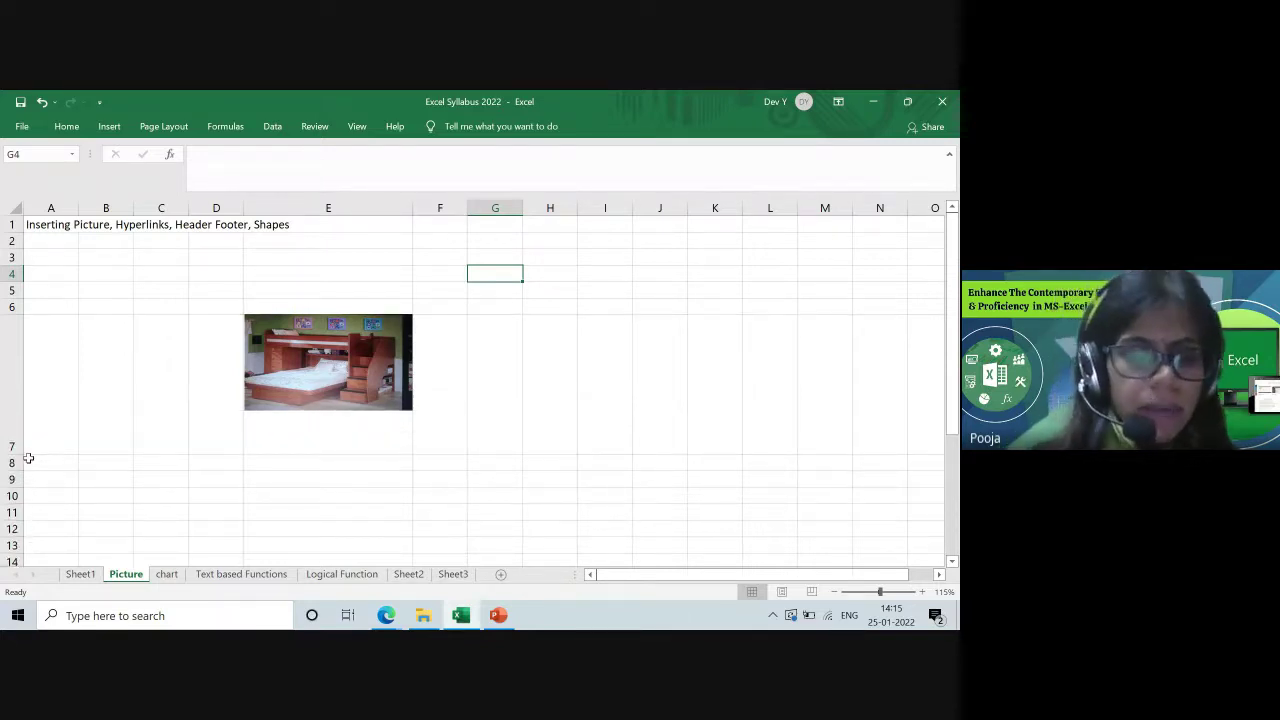
key("ctrl+c")
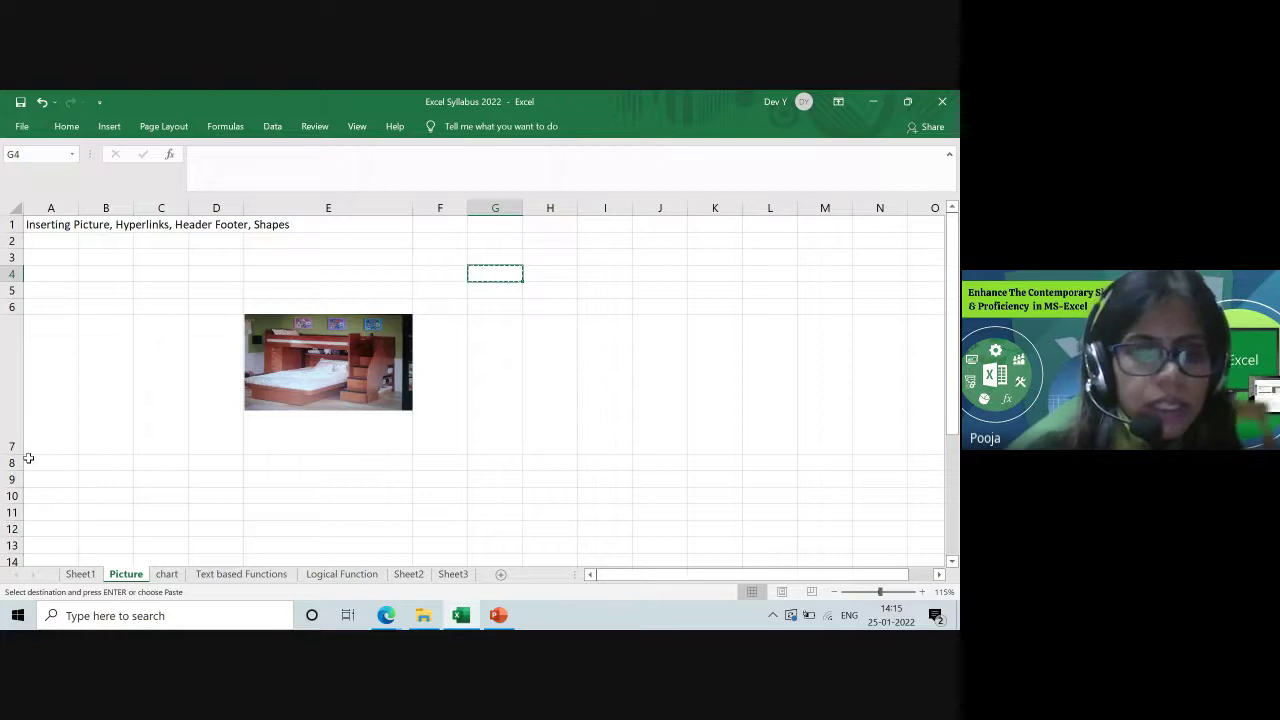
key("ctrl+z")
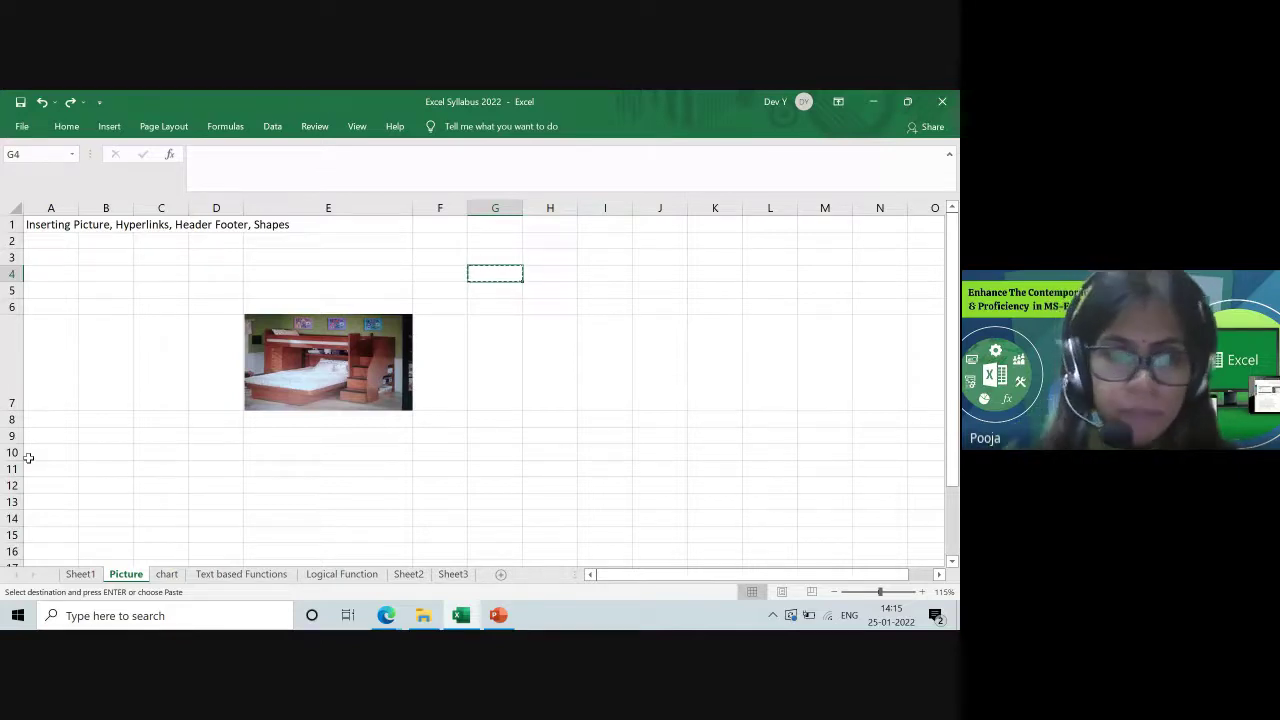
Step: Set the bed picture's properties to "Move and size with cells" in the Format Picture options and close them
left_click(343, 373)
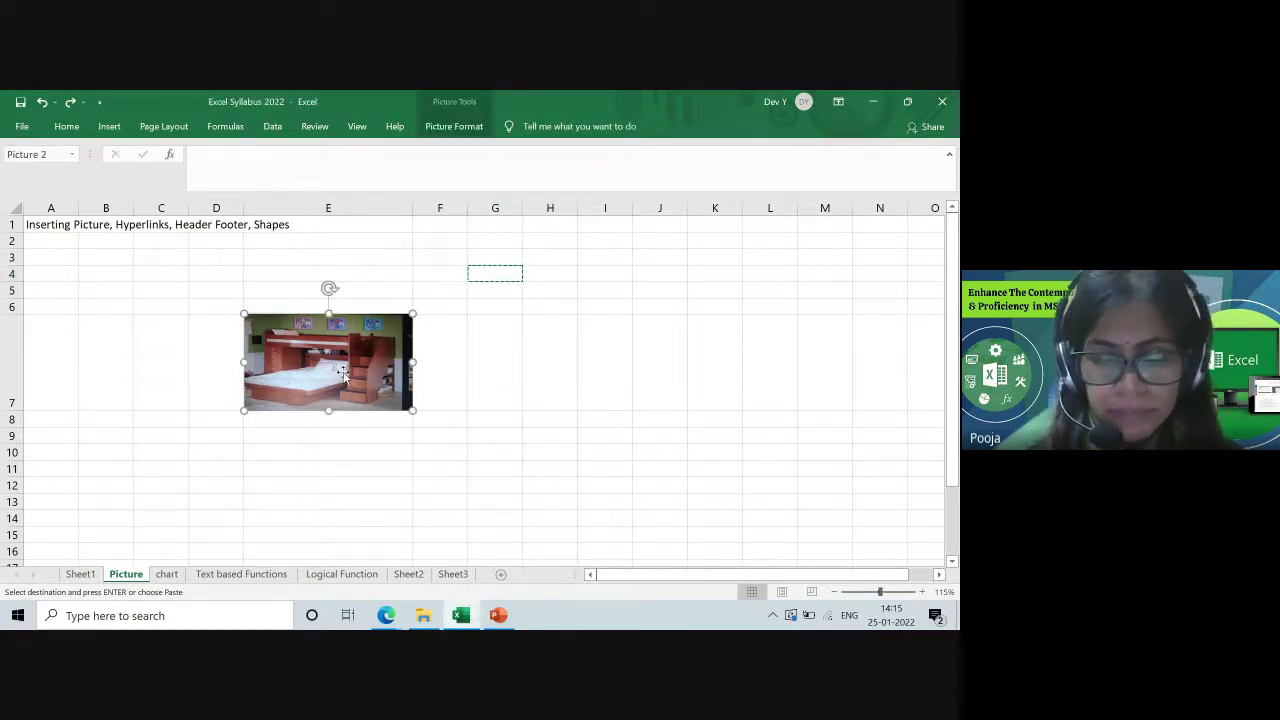
right_click(343, 373)
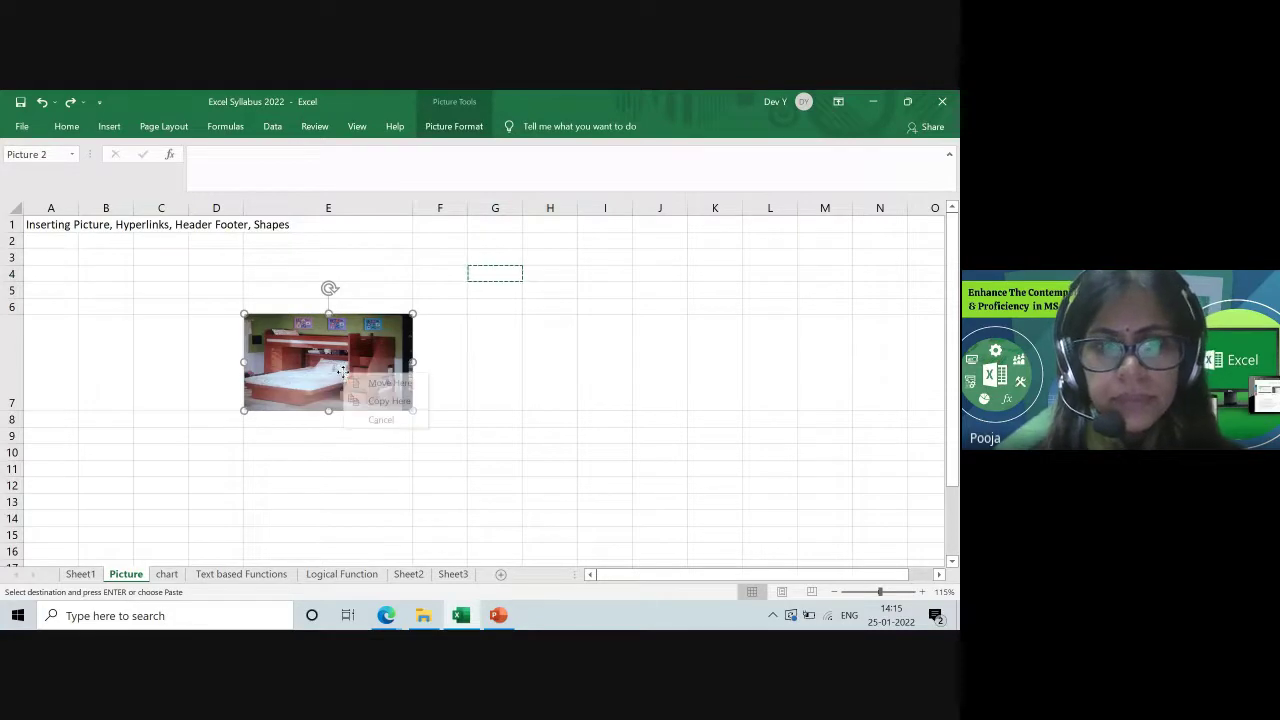
right_click(328, 369)
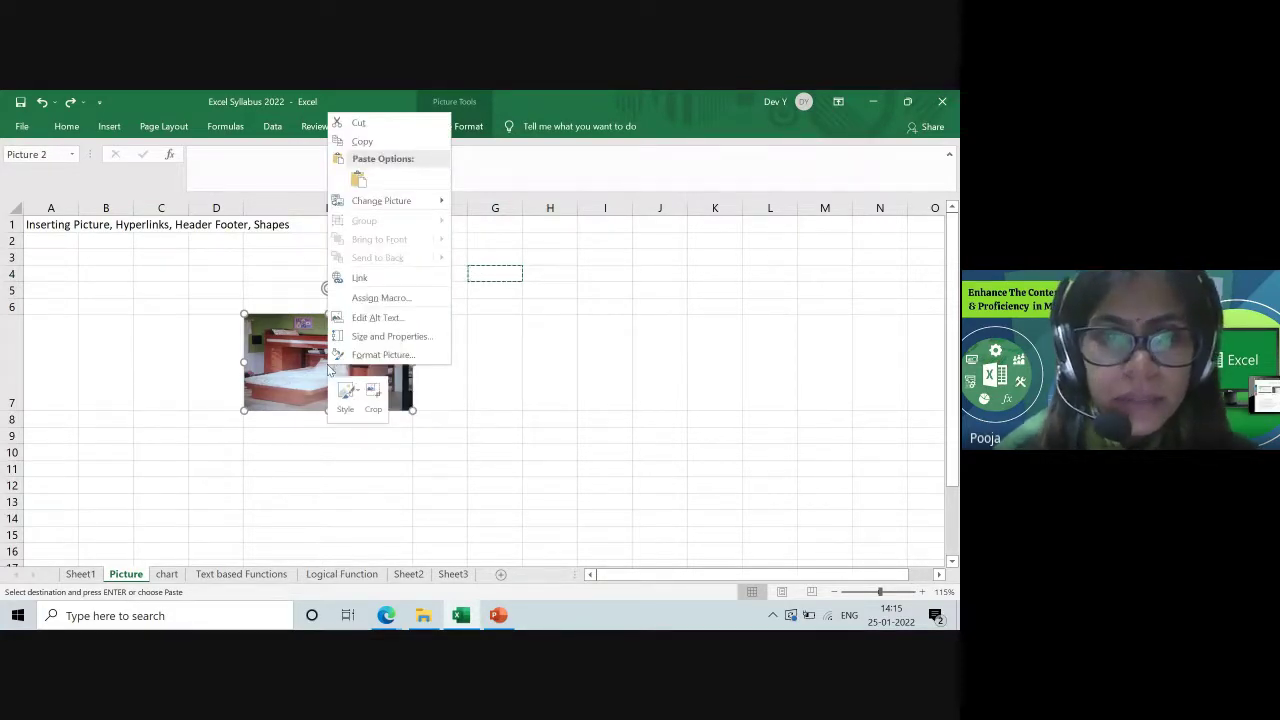
left_click(383, 355)
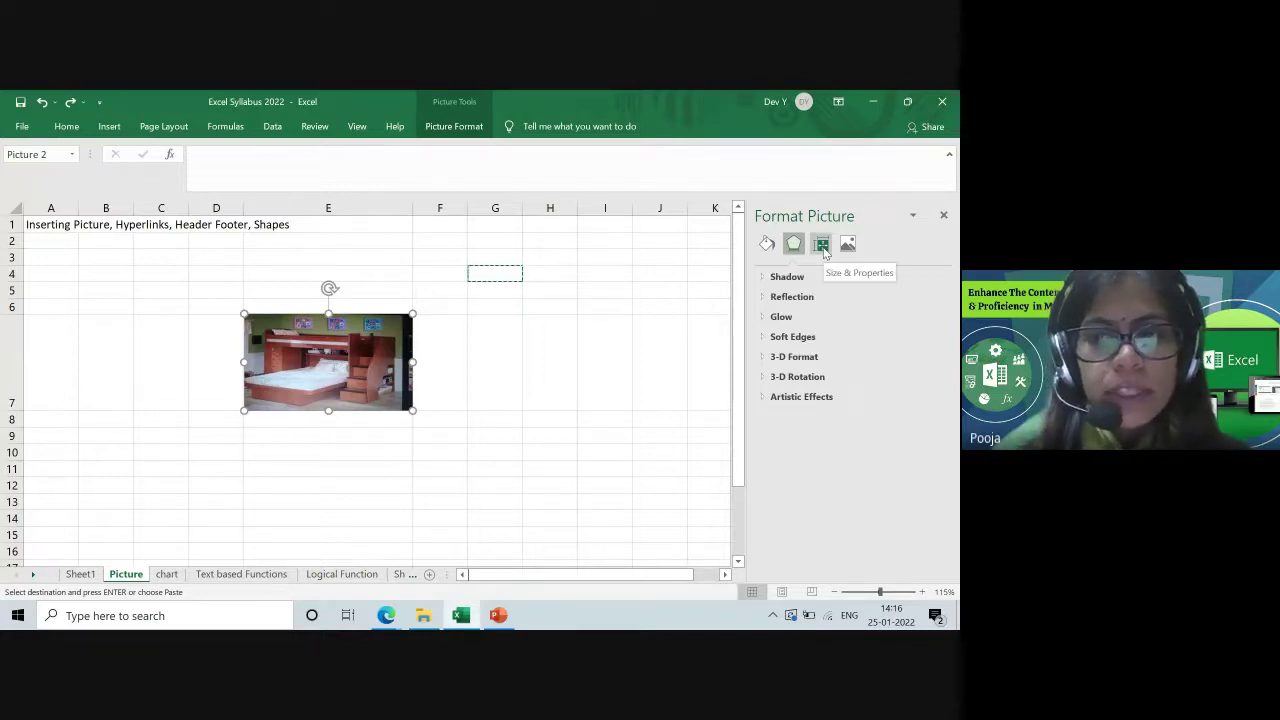
left_click(822, 250)
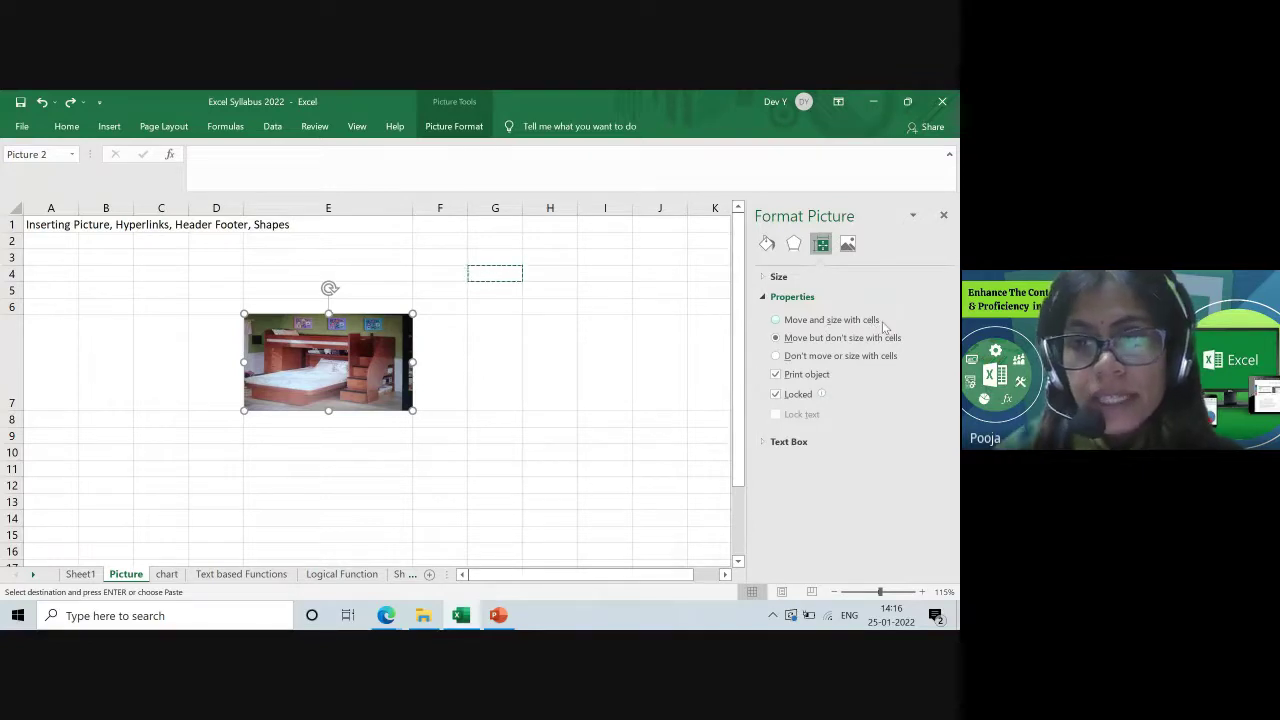
left_click(776, 321)
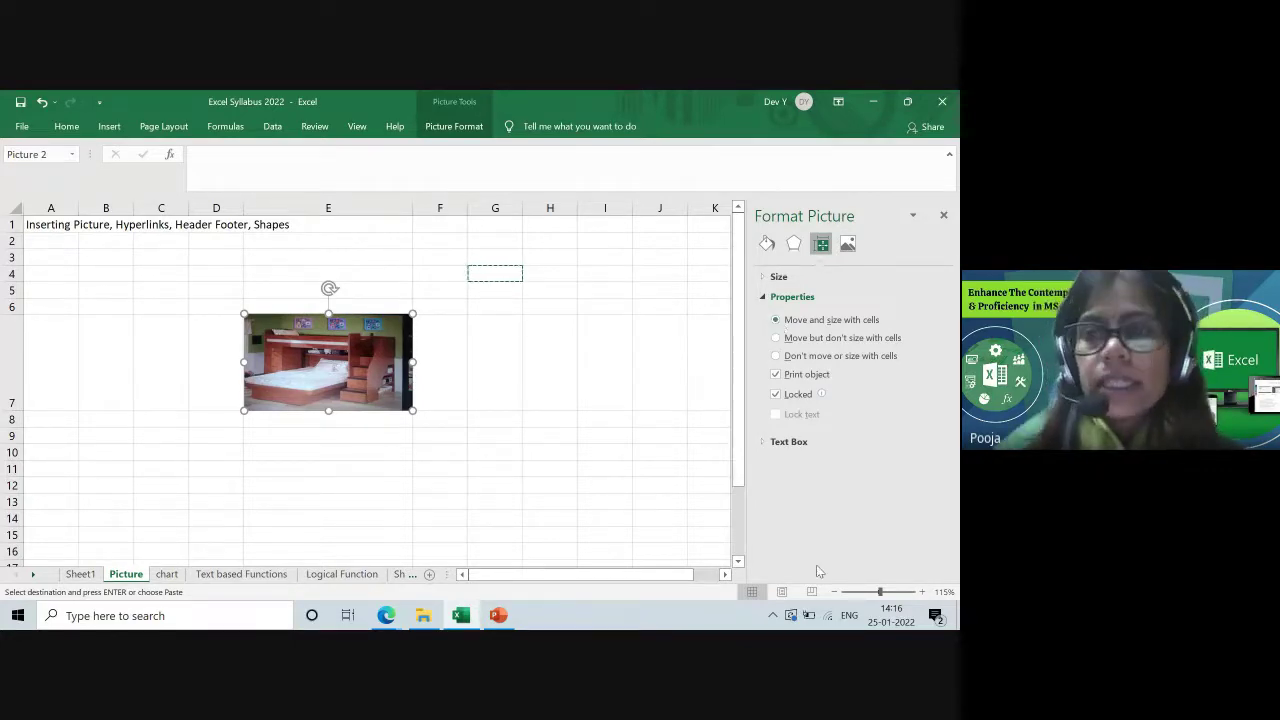
left_click(944, 216)
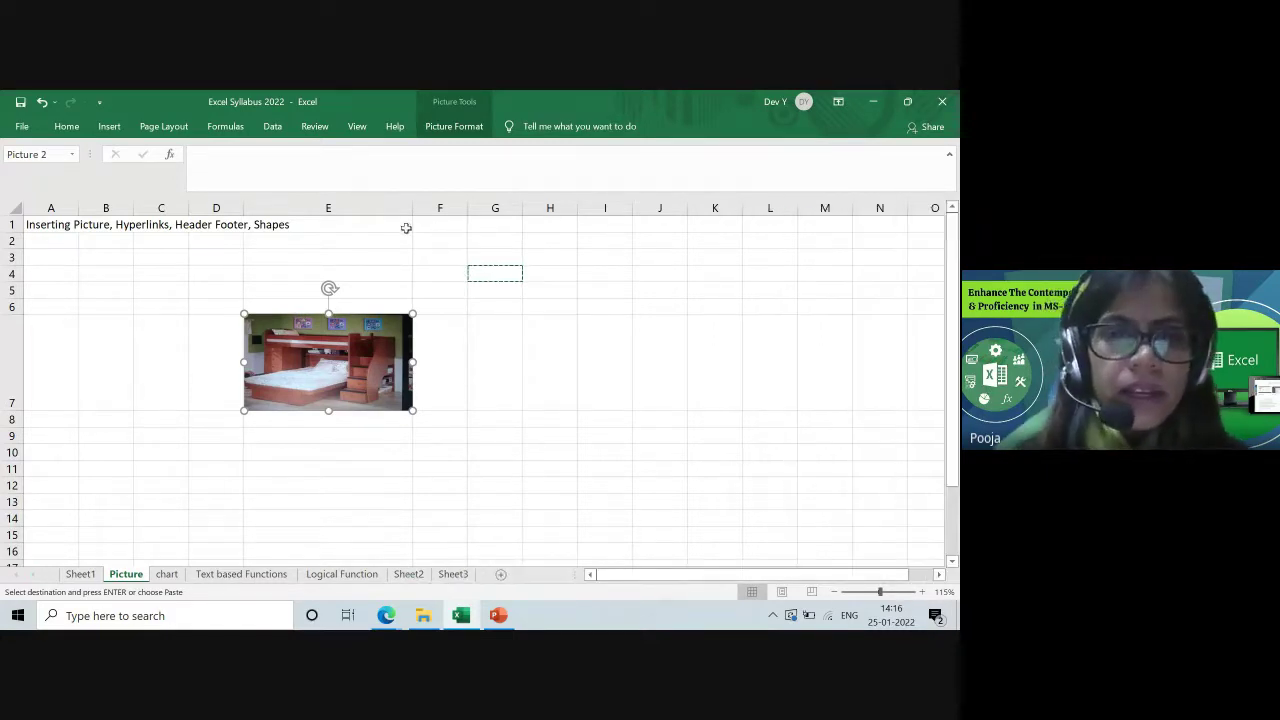
Step: Test the picture's resizing by widening column E and heightening row 7, and reduce both close to their earlier size
left_click_drag(411, 211, 482, 205)
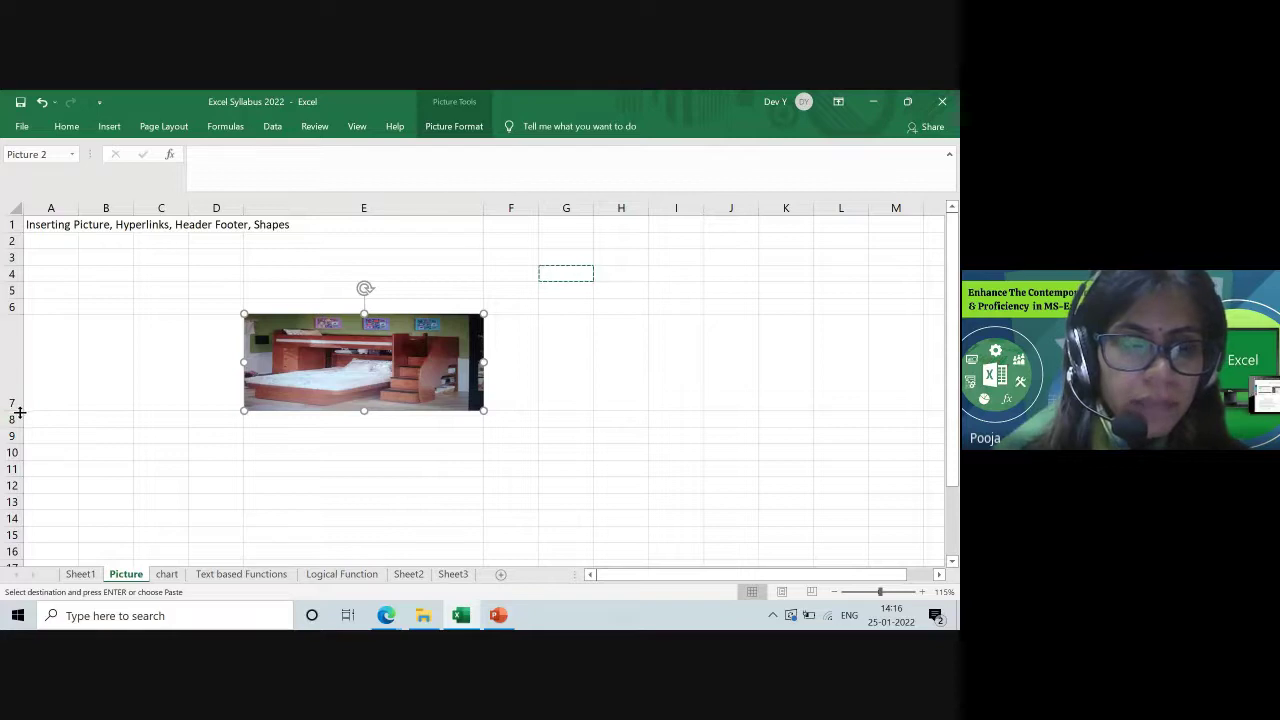
left_click_drag(19, 411, 21, 469)
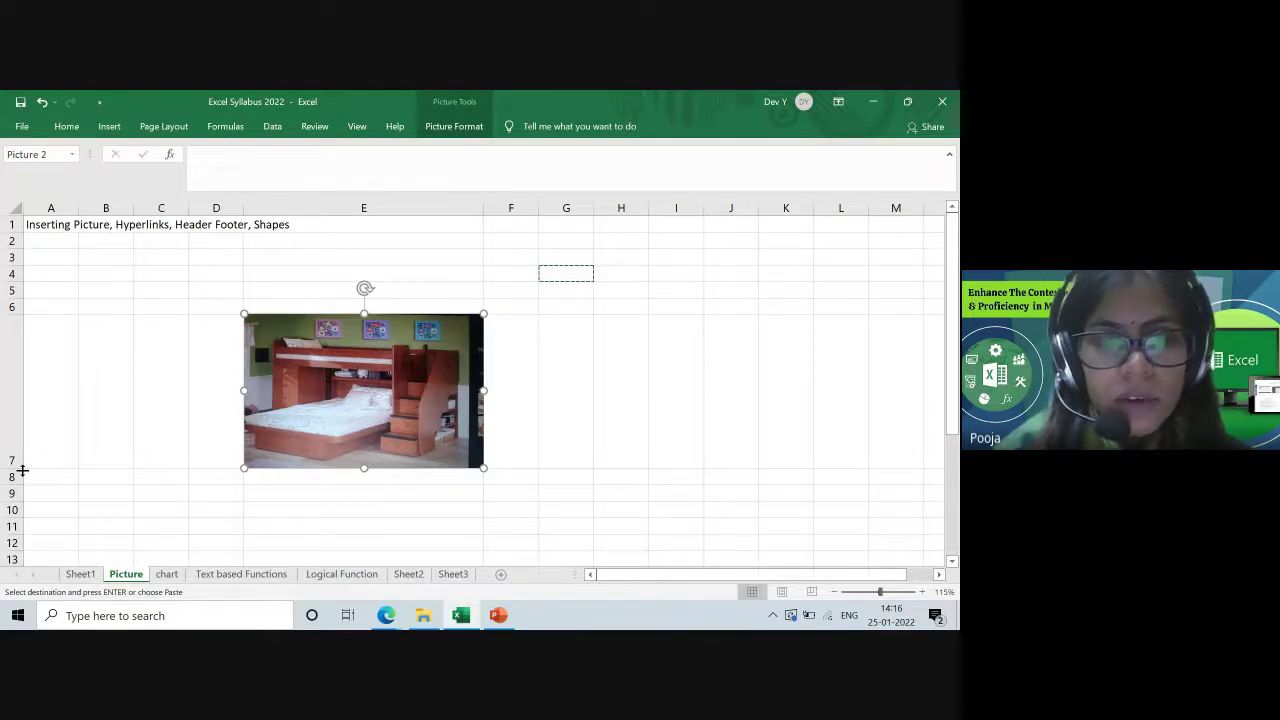
left_click_drag(485, 207, 415, 217)
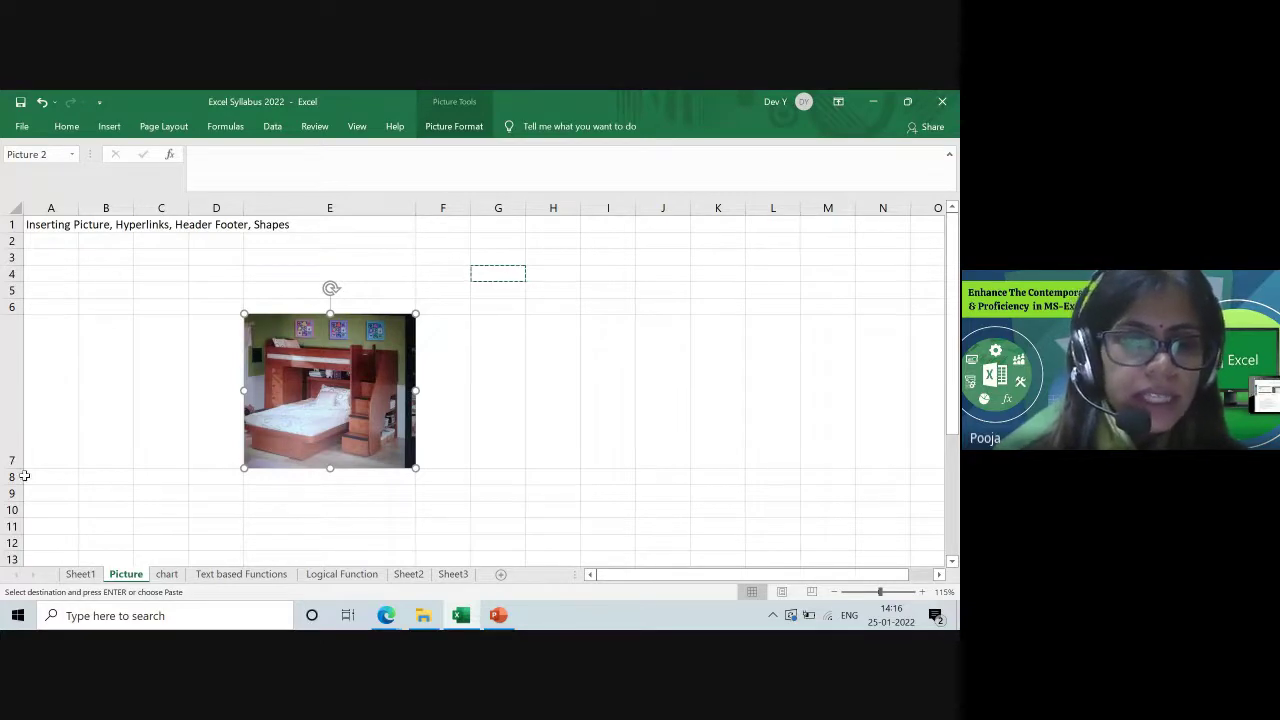
left_click_drag(14, 468, 9, 430)
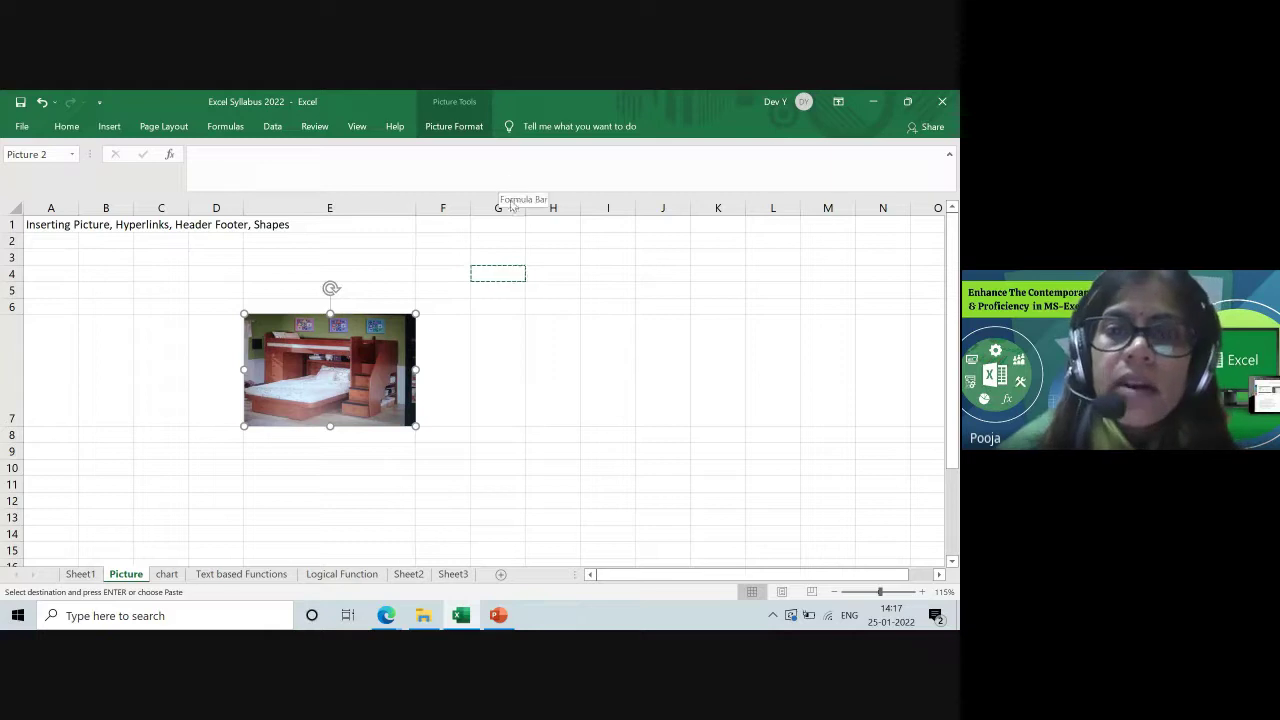
Step: Widen column G to roughly the width of column E and draw a rectangle shape exactly covering cell G7
left_click_drag(527, 209, 631, 204)
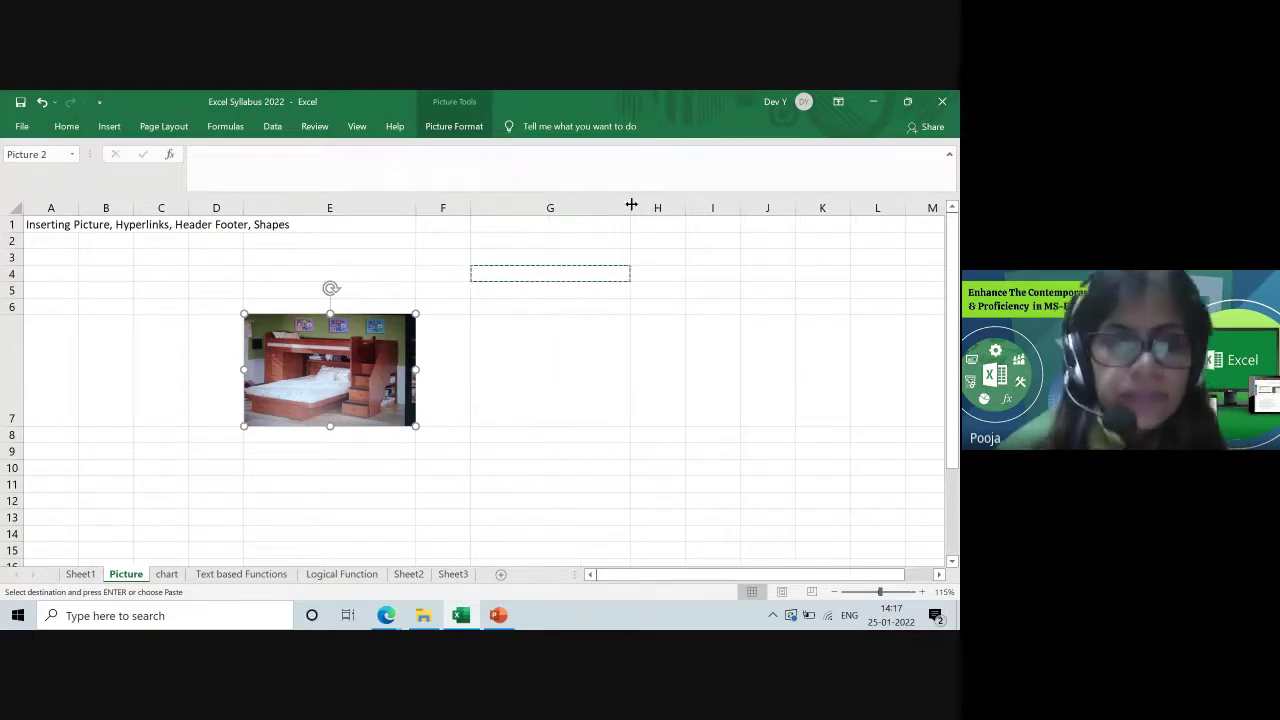
left_click(573, 356)
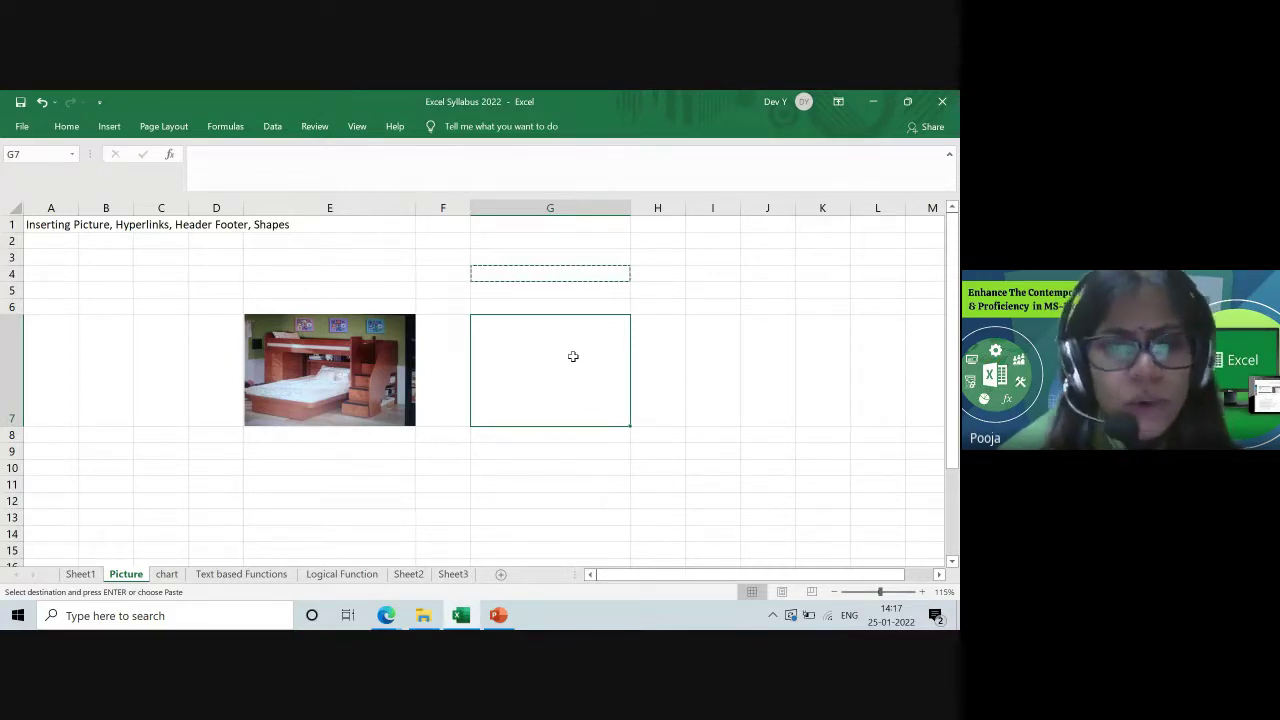
left_click(112, 126)
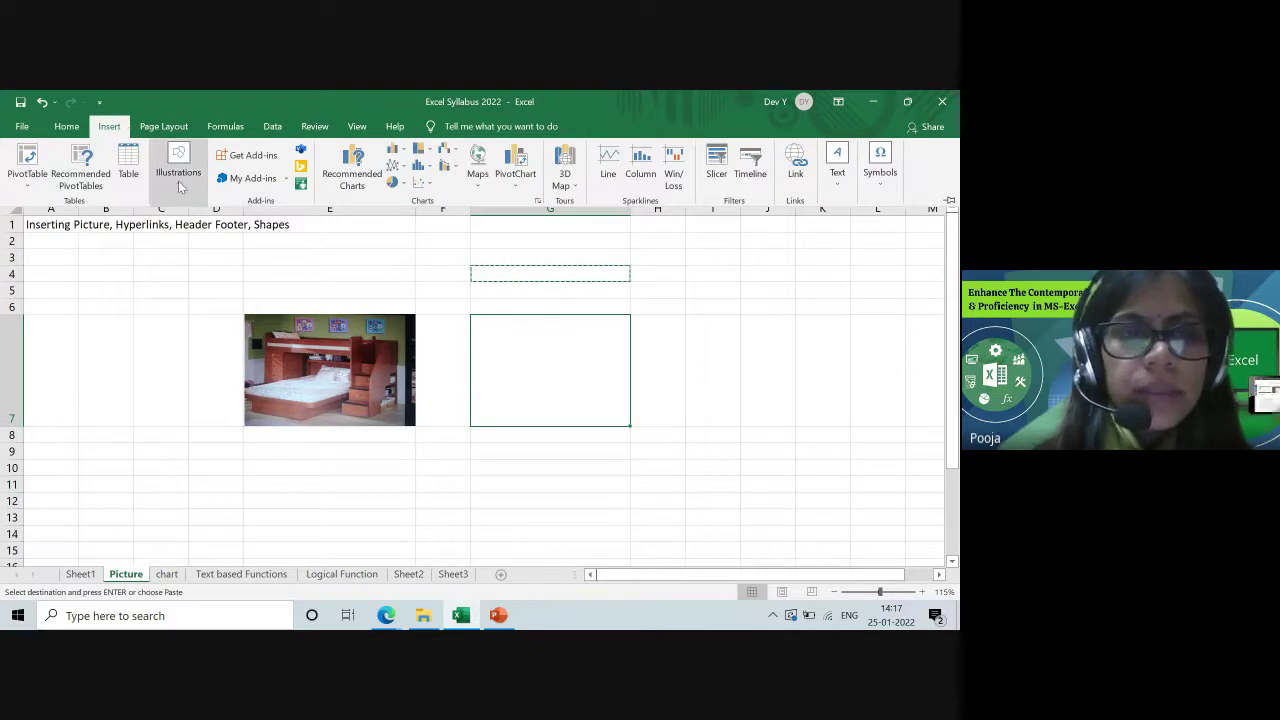
left_click(178, 181)
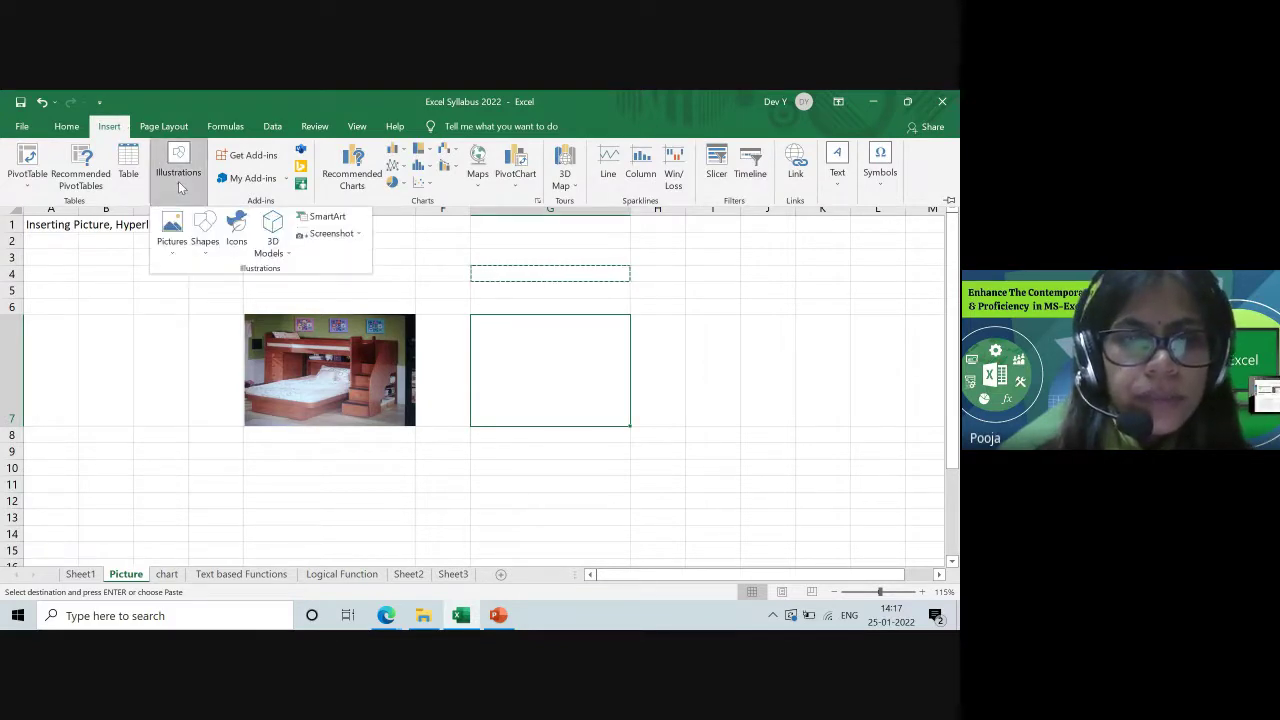
left_click(205, 245)
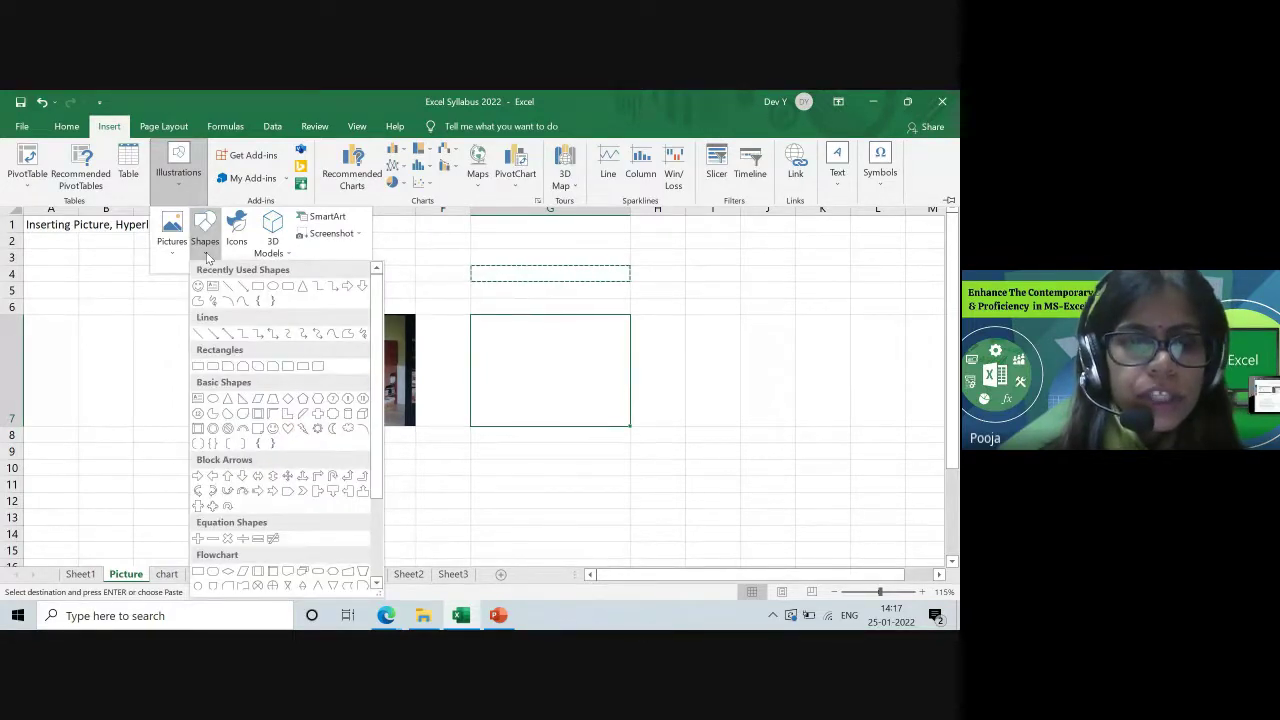
scroll(322, 436, "down", 3)
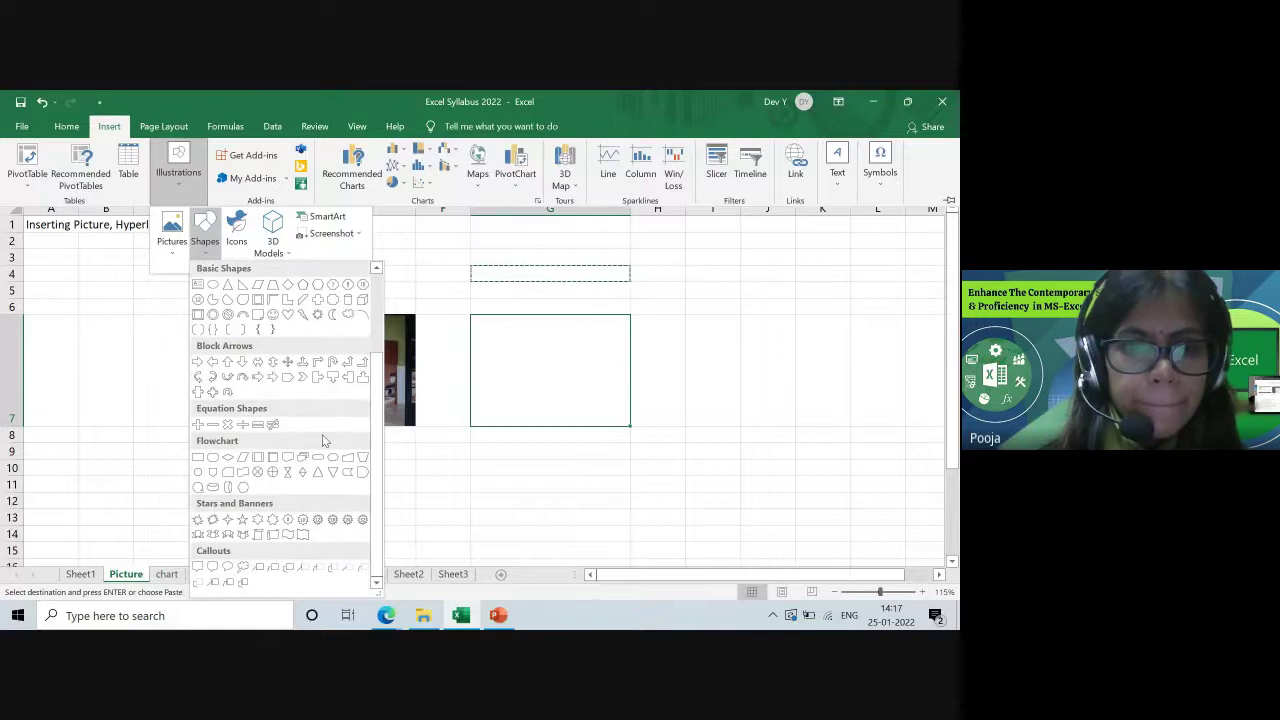
scroll(322, 440, "up", 3)
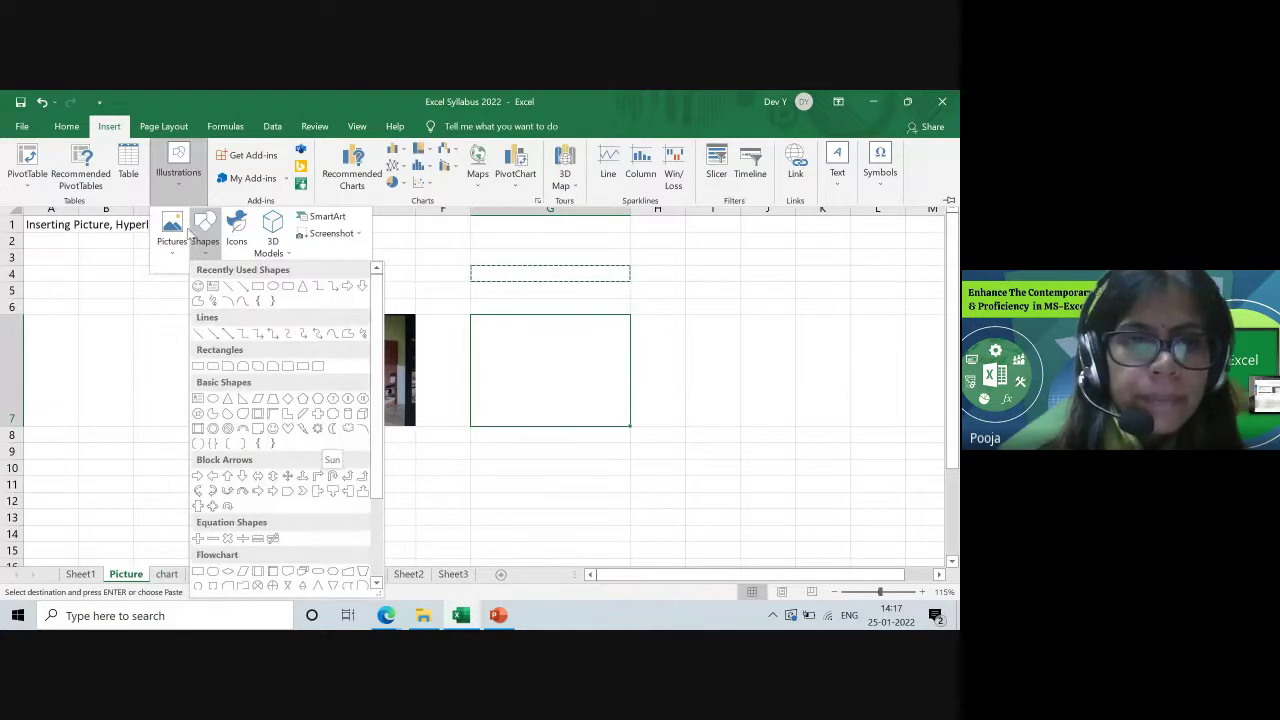
left_click(200, 368)
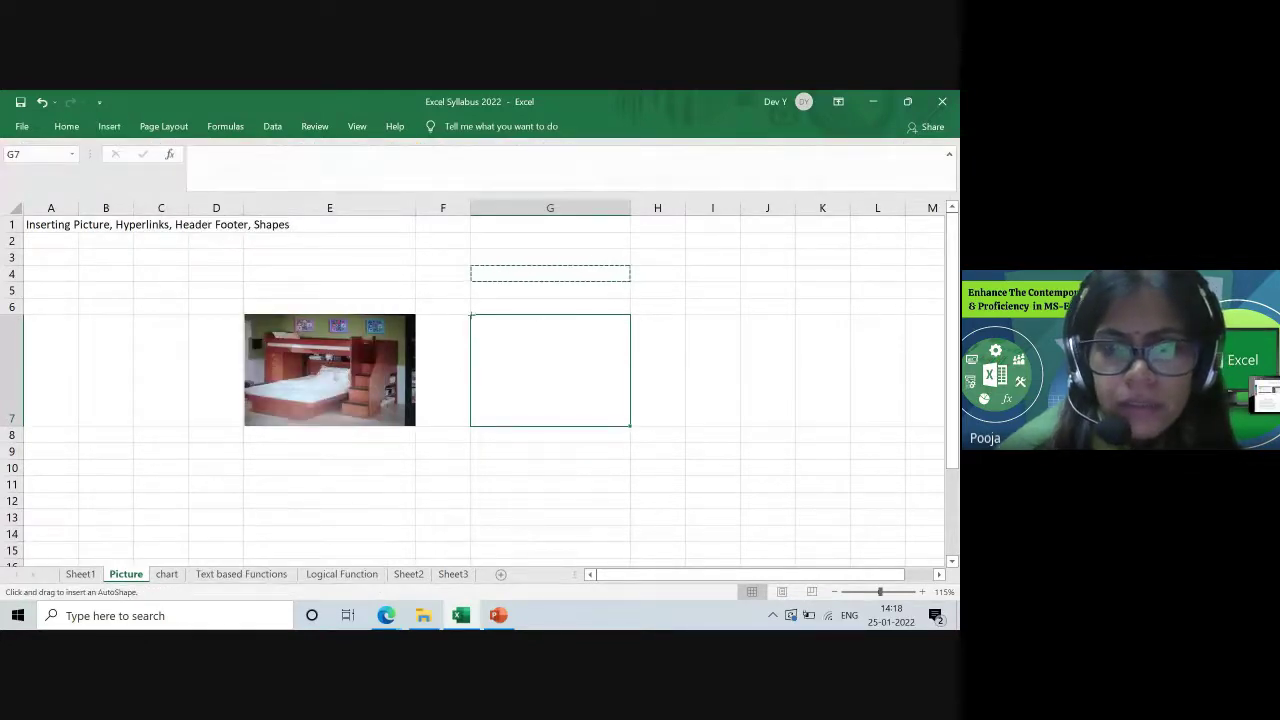
left_click_drag(471, 315, 630, 426)
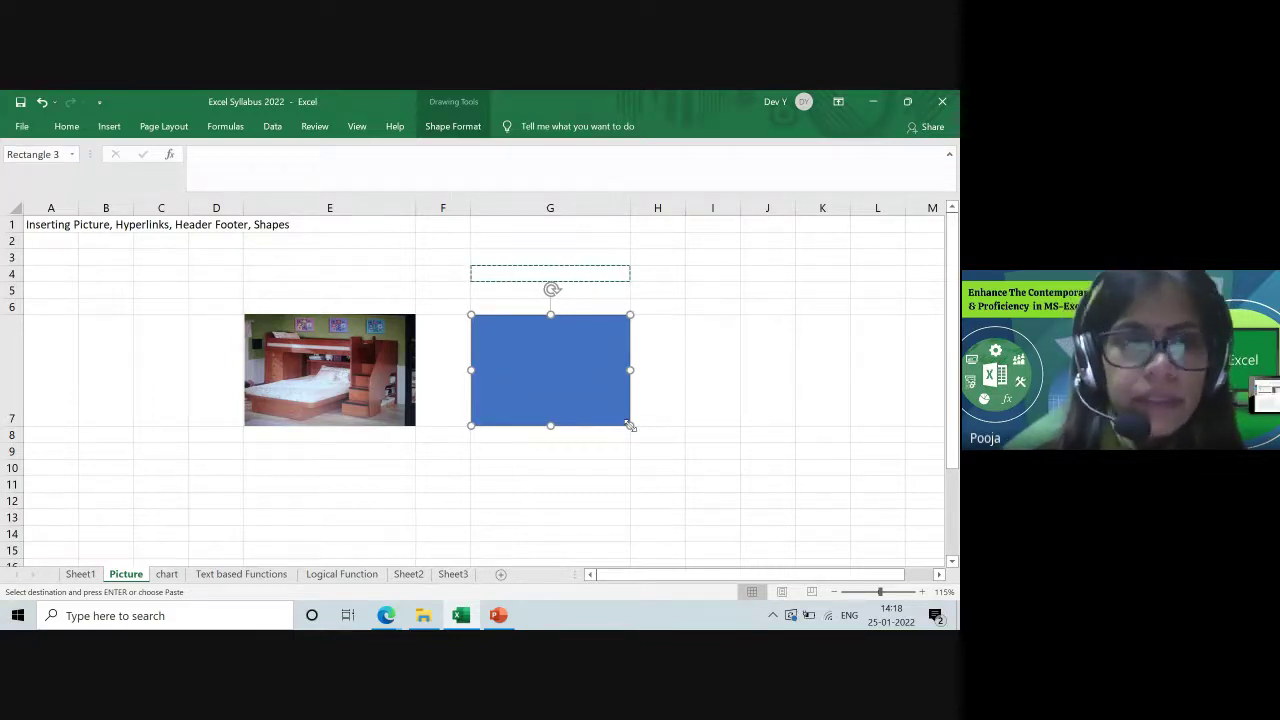
left_click(111, 133)
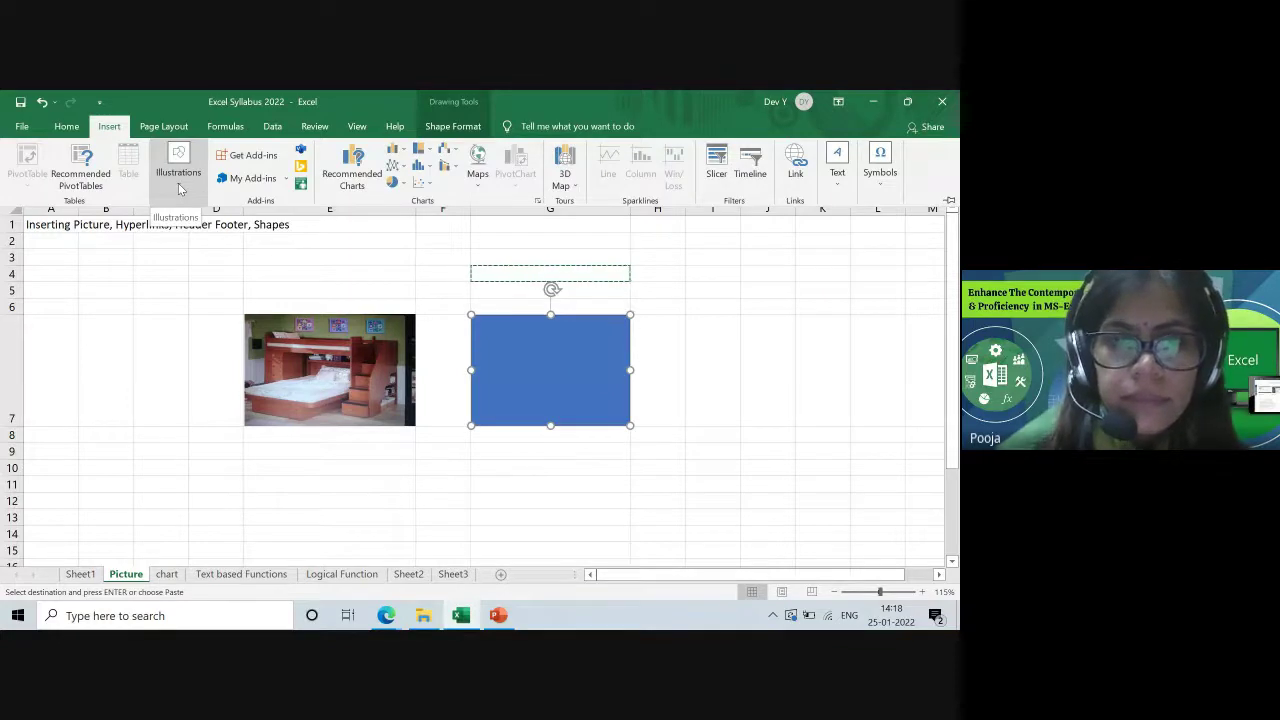
left_click(541, 360)
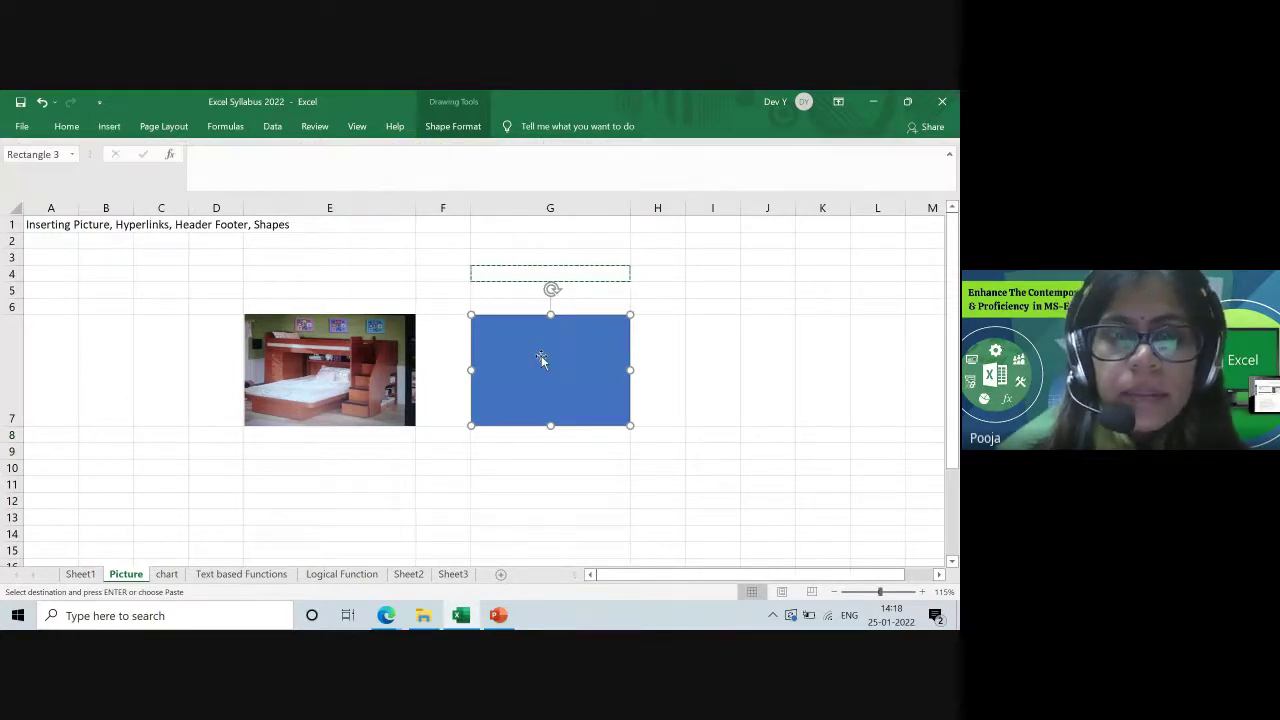
key("Escape")
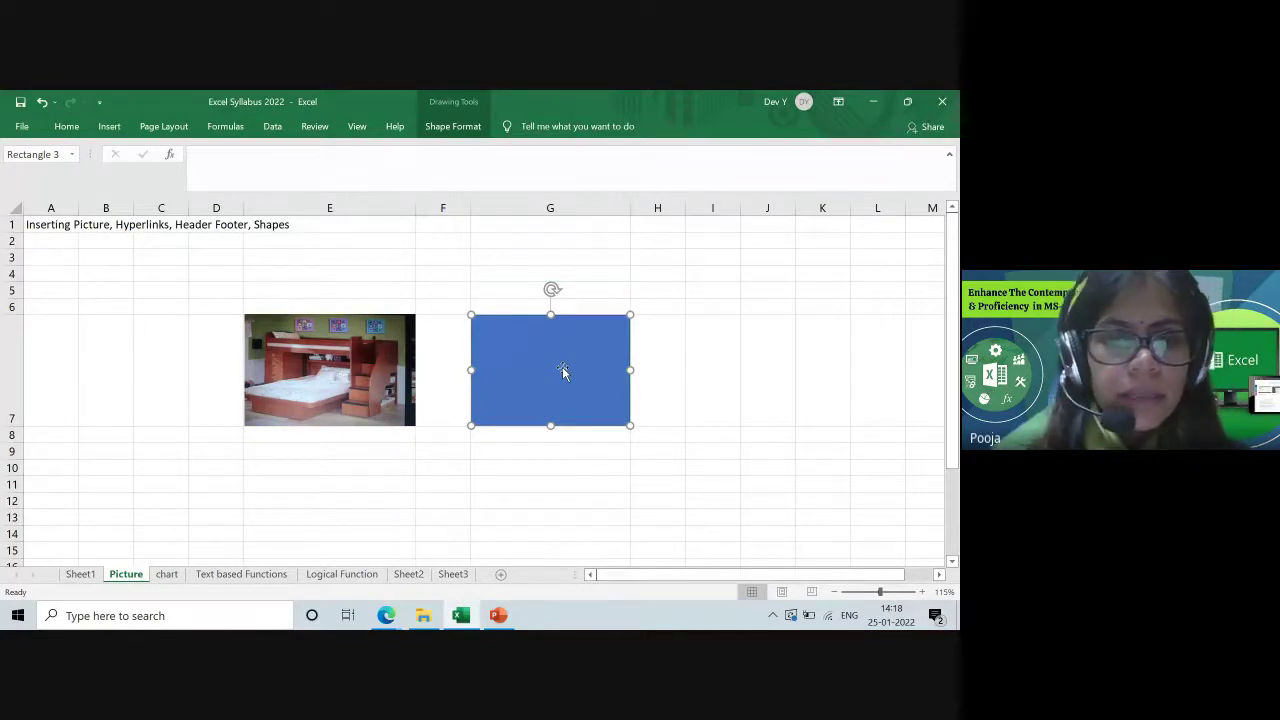
left_click(112, 127)
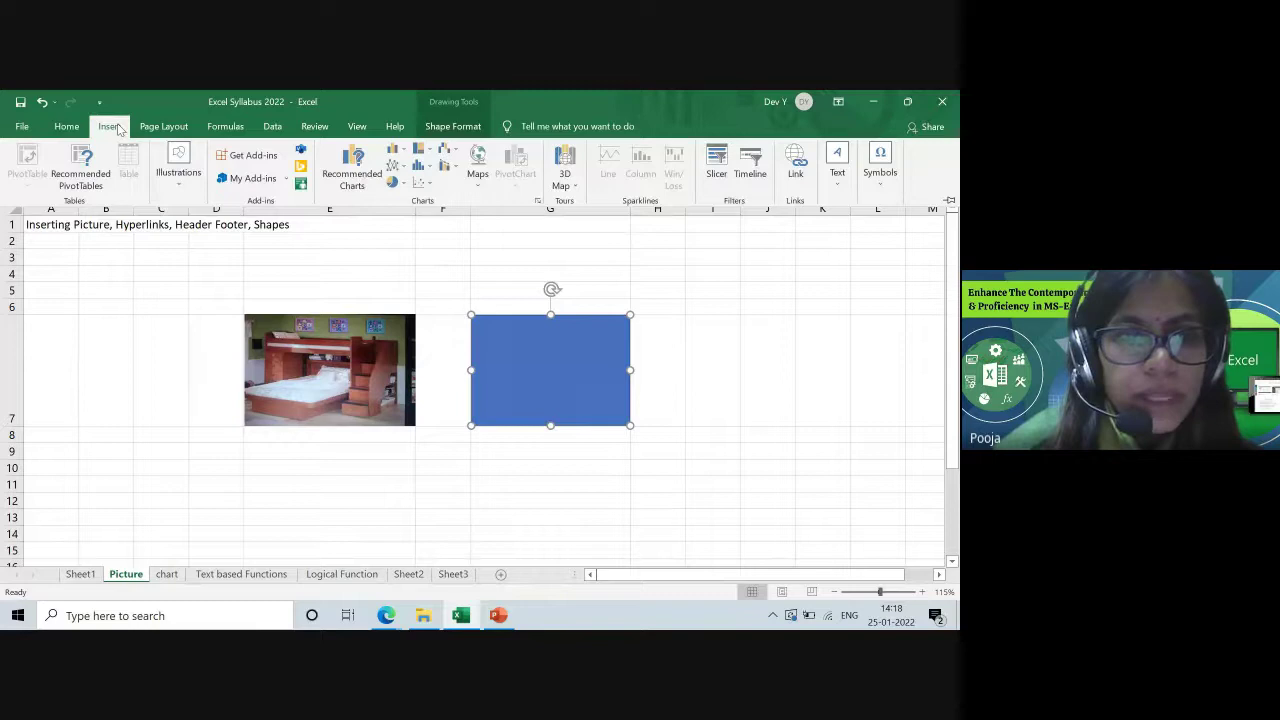
left_click(182, 180)
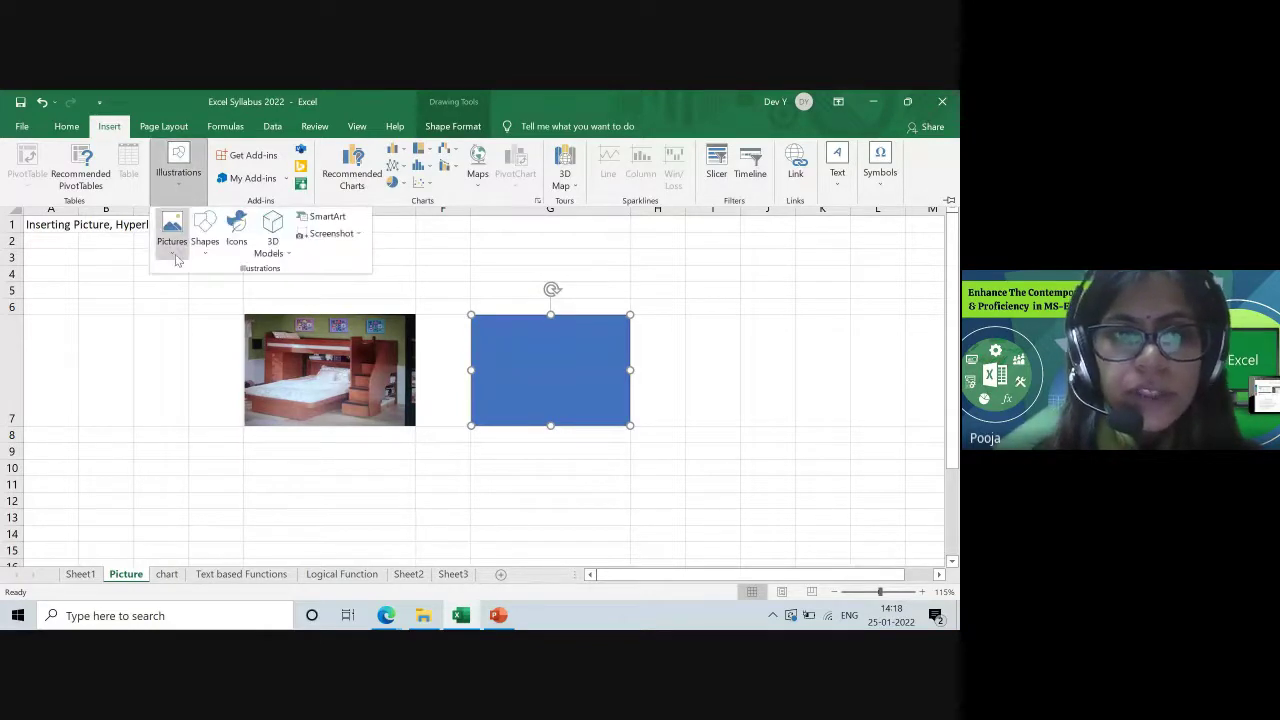
Step: Examine the rectangle's effects, size and properties, and fill and line categories in the Format Shape options, and close them
left_click(520, 372)
right_click(520, 372)
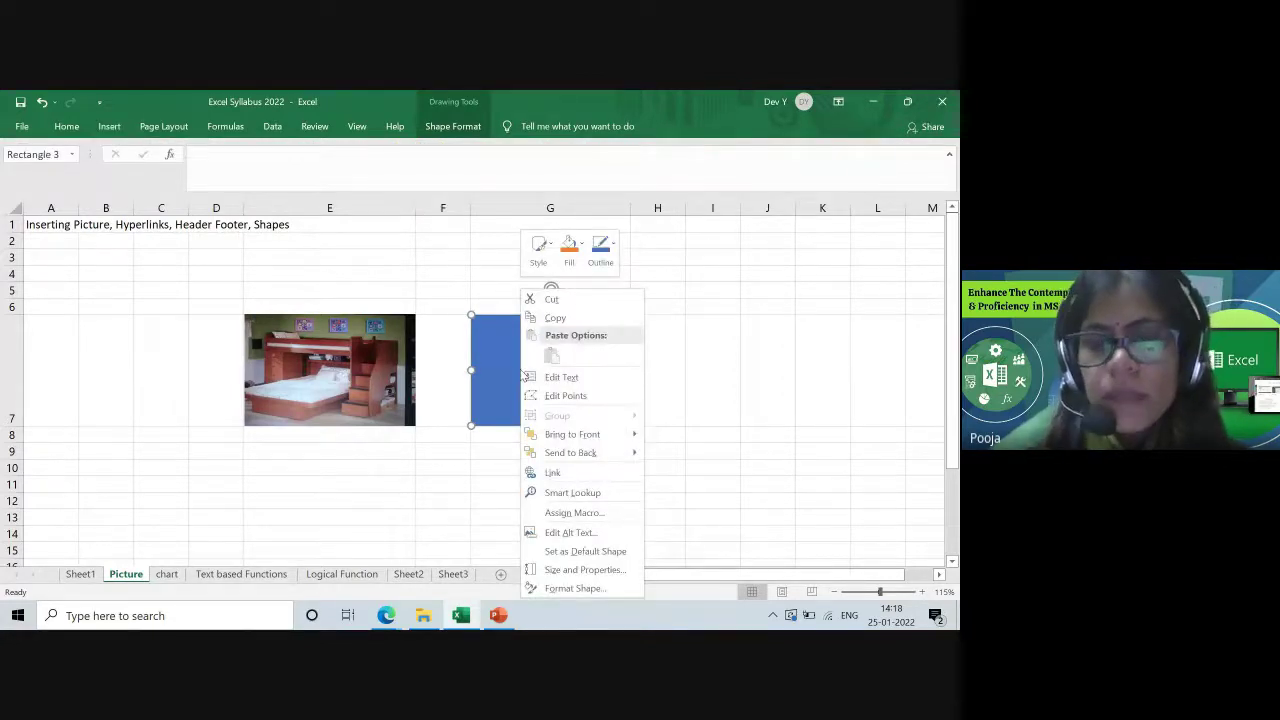
left_click(572, 589)
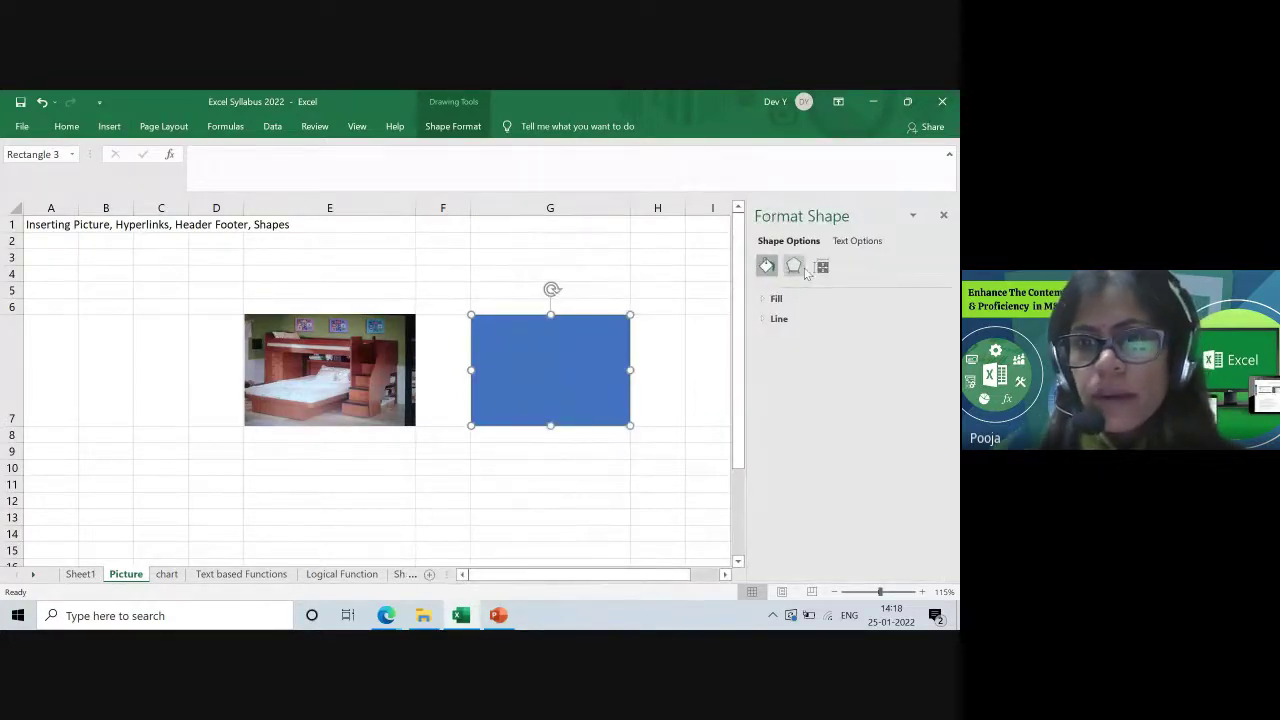
left_click(795, 267)
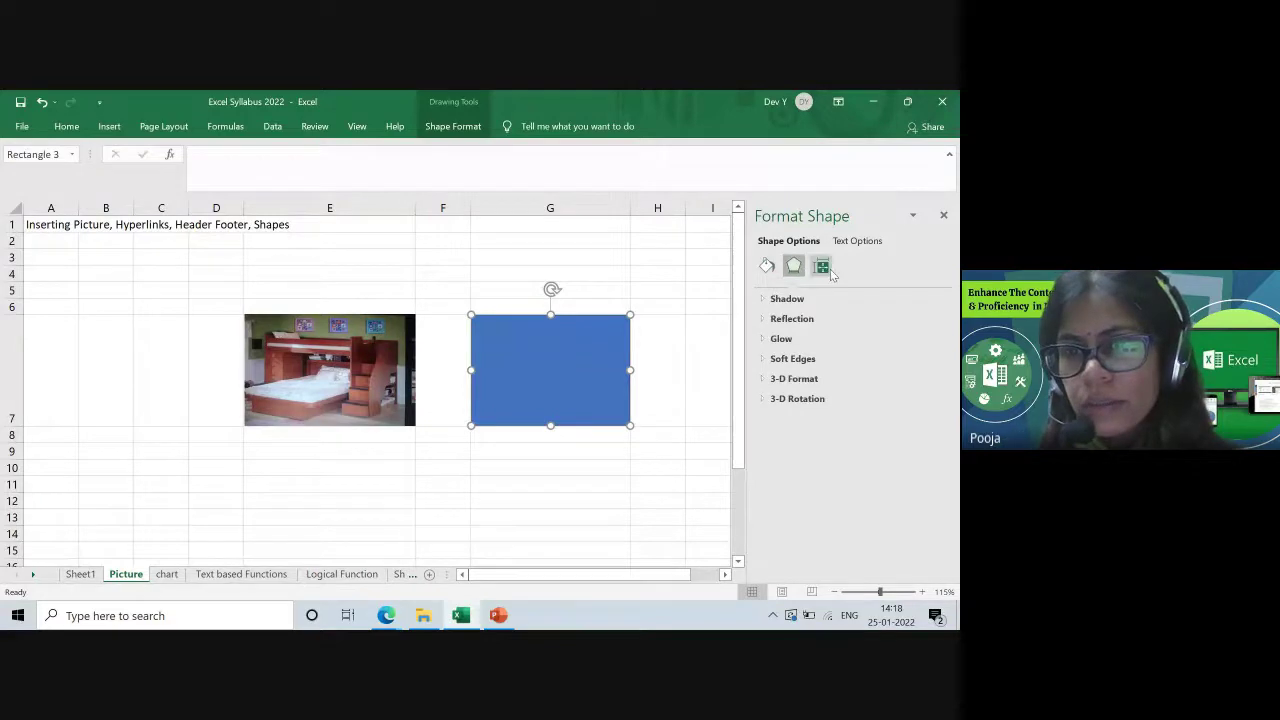
left_click(824, 268)
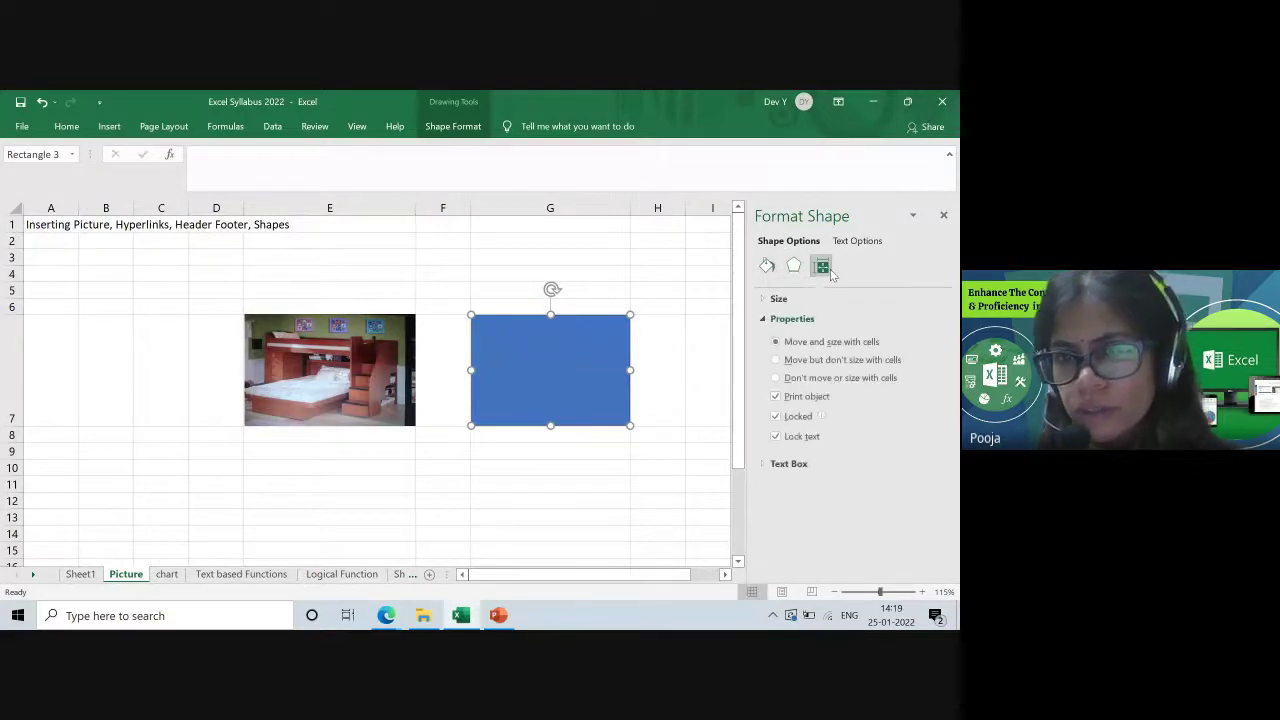
left_click(772, 268)
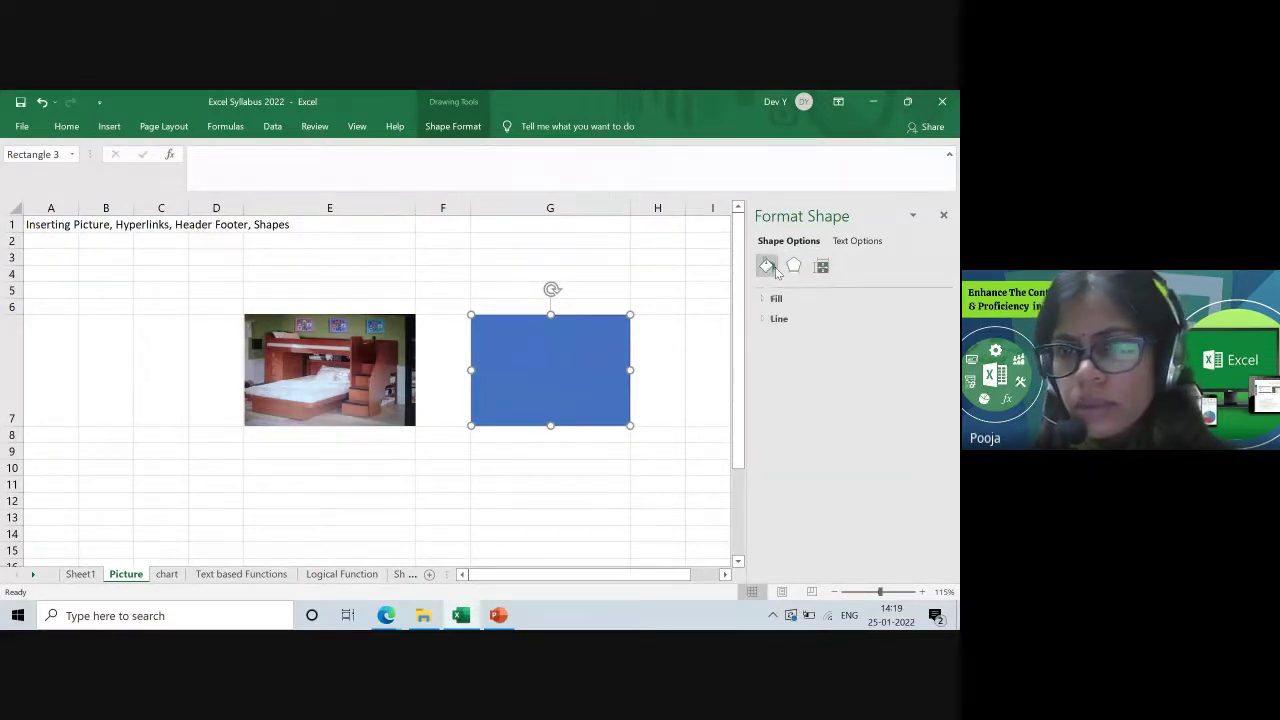
left_click(943, 215)
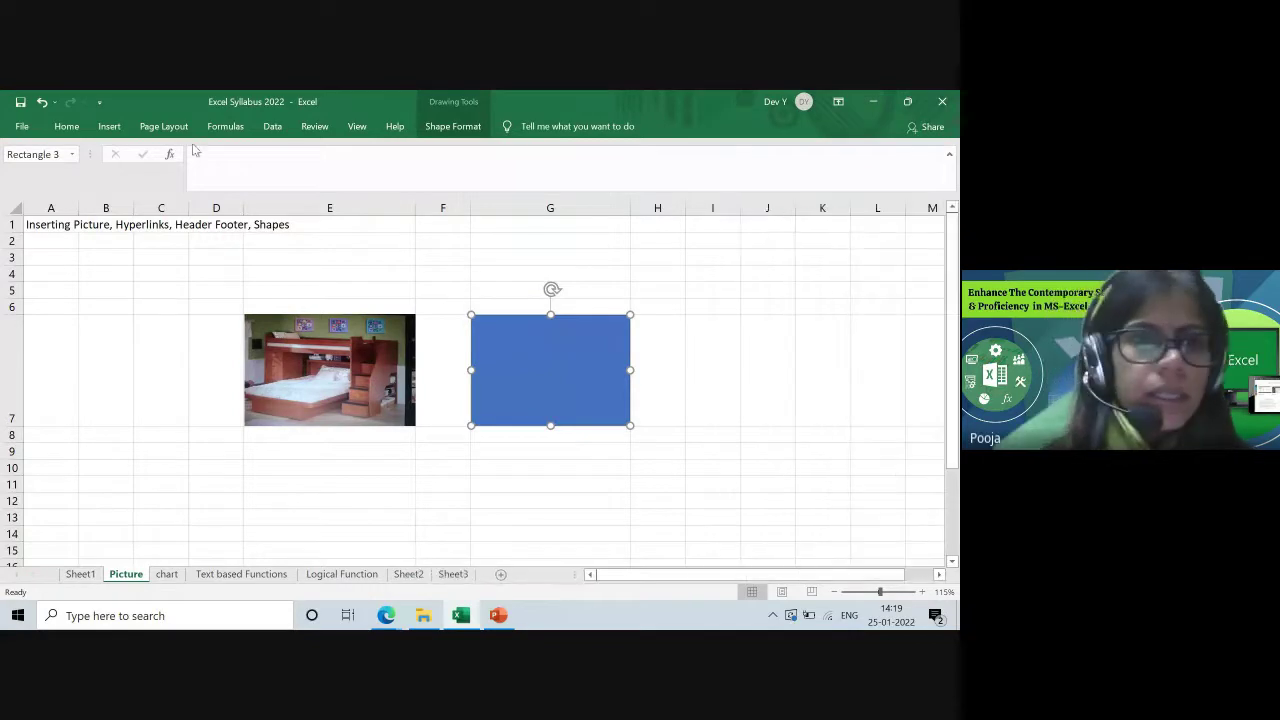
Step: Insert the picture file Picture 097 from this device onto the sheet, and delete the inserted picture
left_click(109, 127)
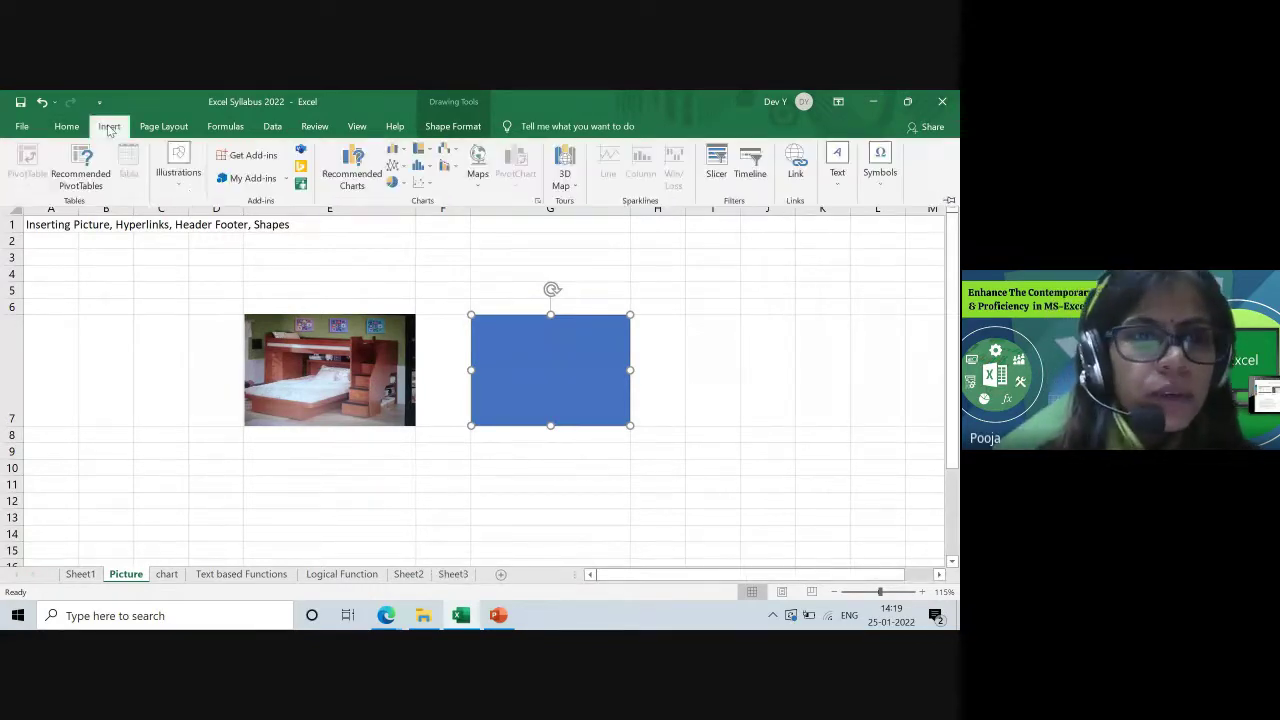
left_click(182, 189)
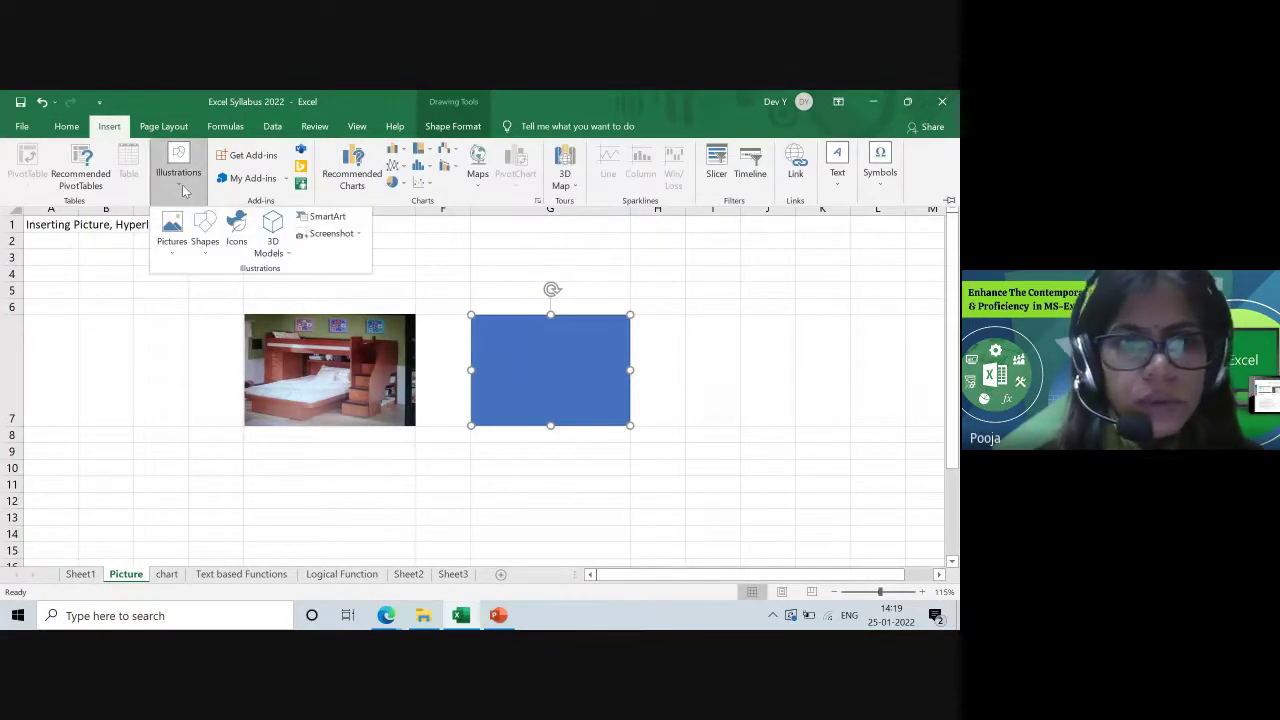
left_click(173, 250)
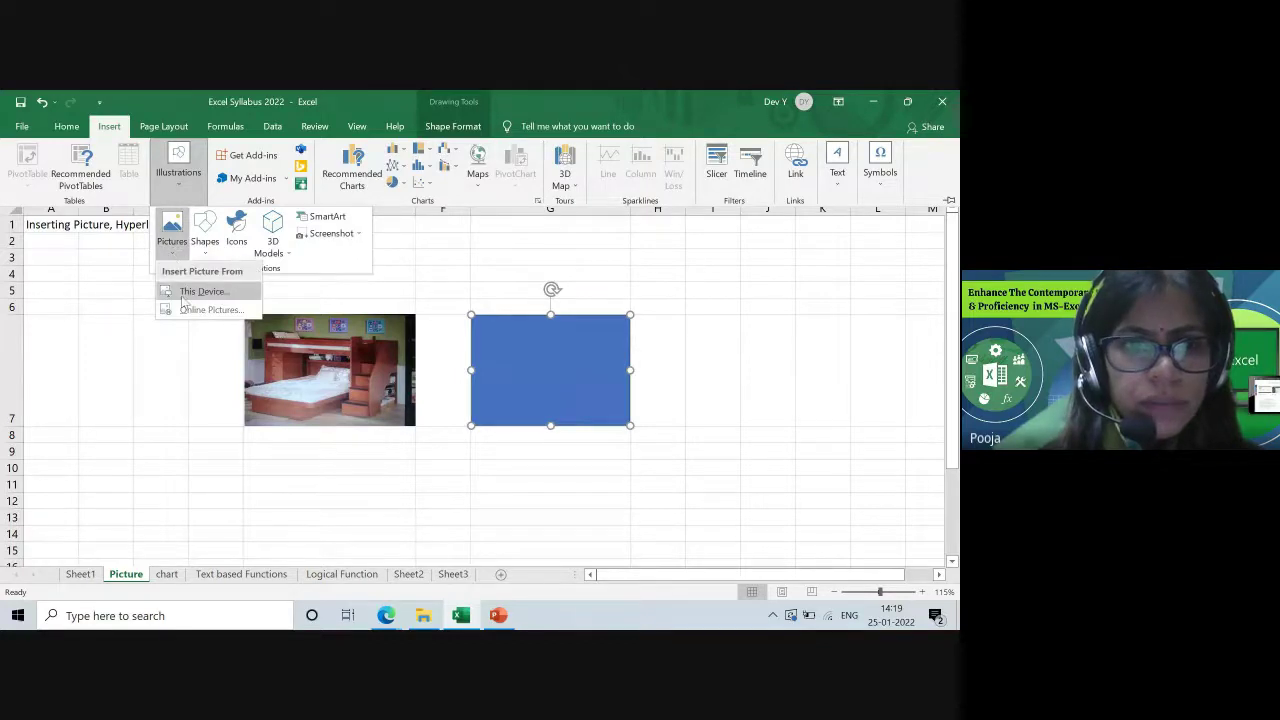
left_click(184, 299)
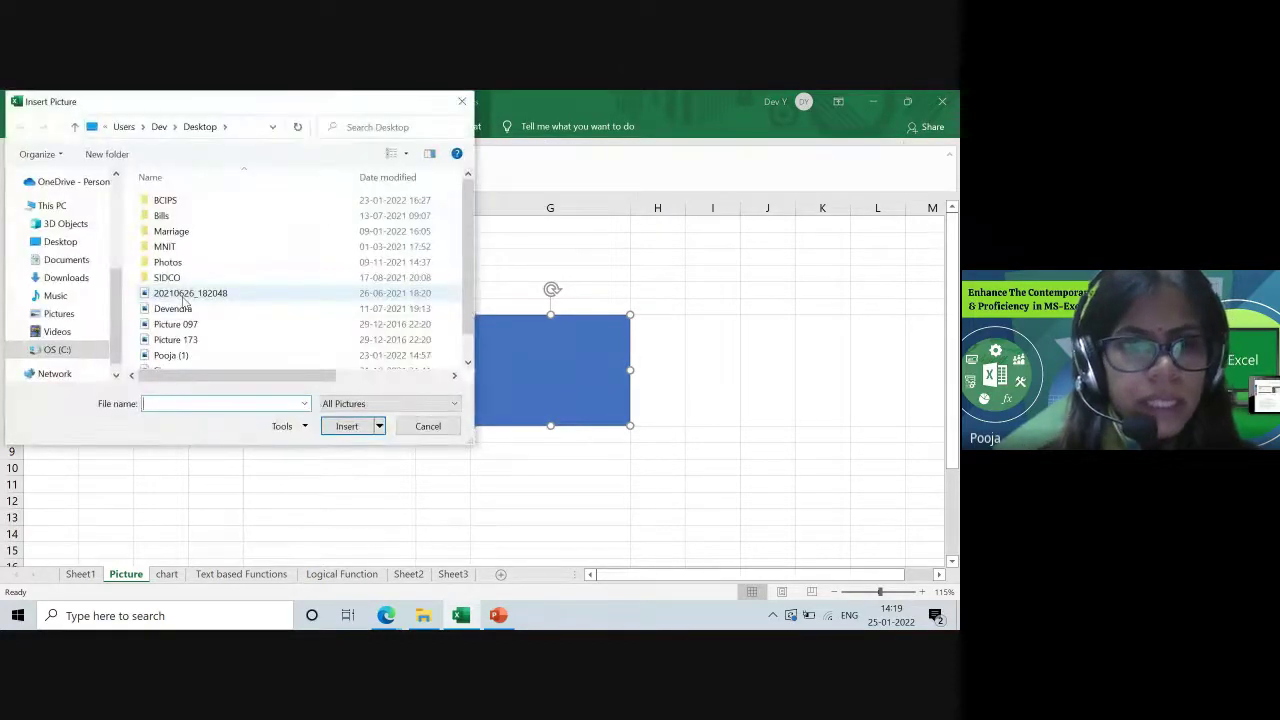
left_click(208, 328)
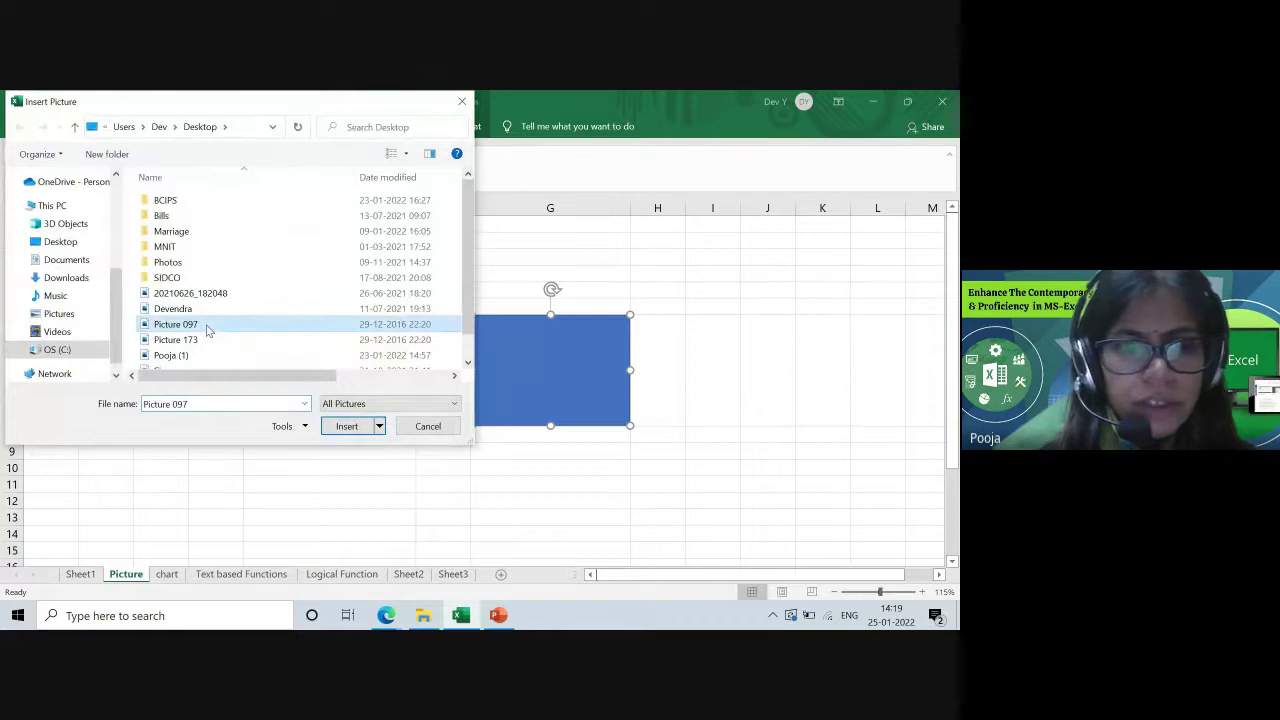
left_click(345, 426)
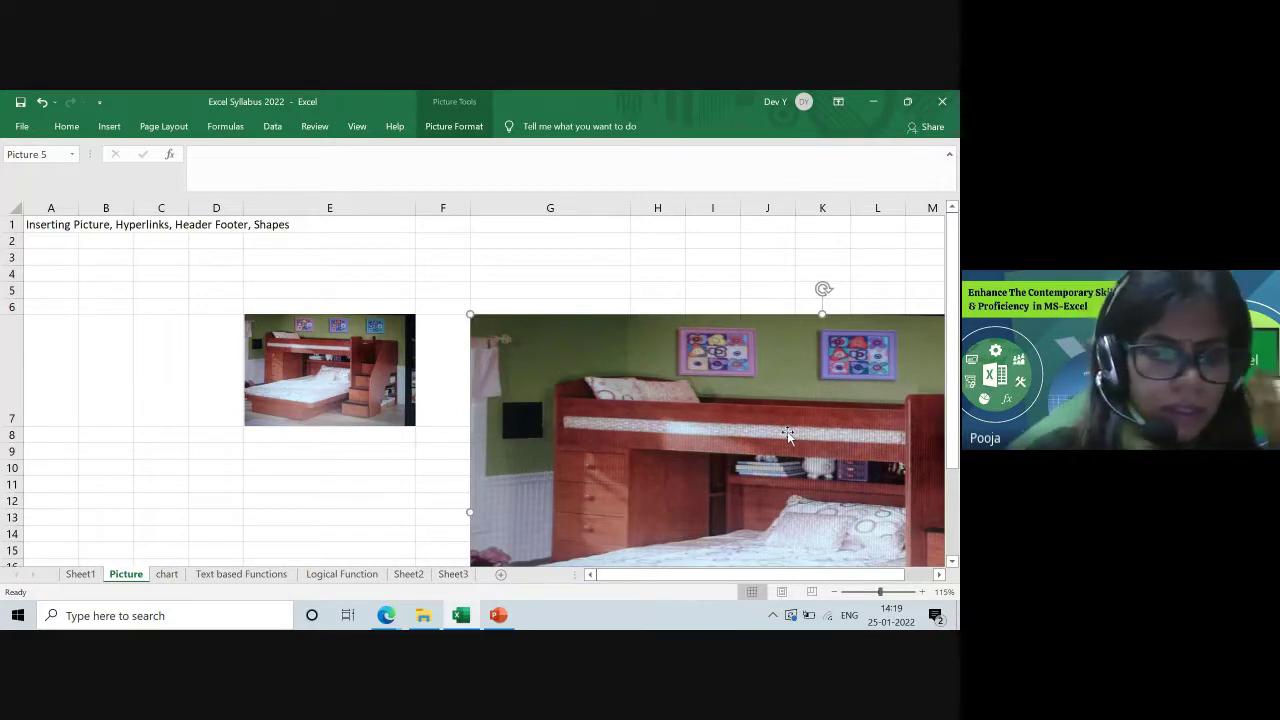
key("Delete")
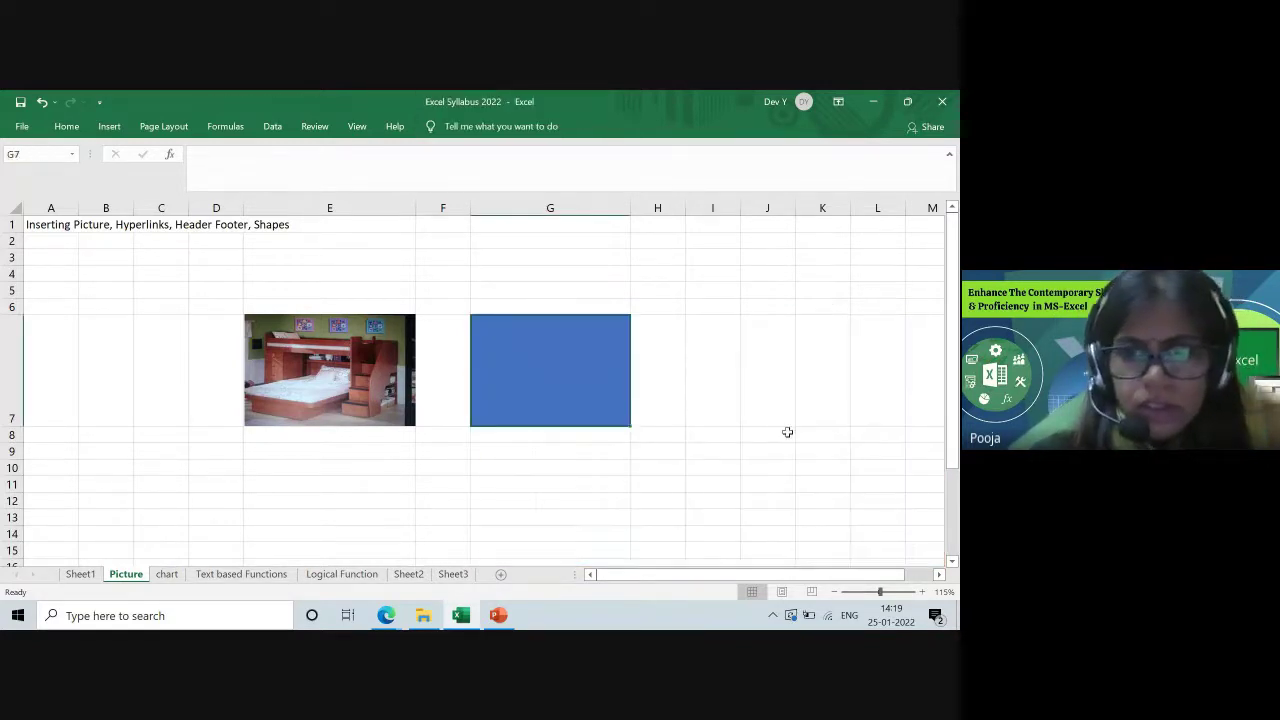
Step: Fill the rectangle over cell G7 with the picture file Picture 097, close the format options, and undo the picture fill
right_click(551, 385)
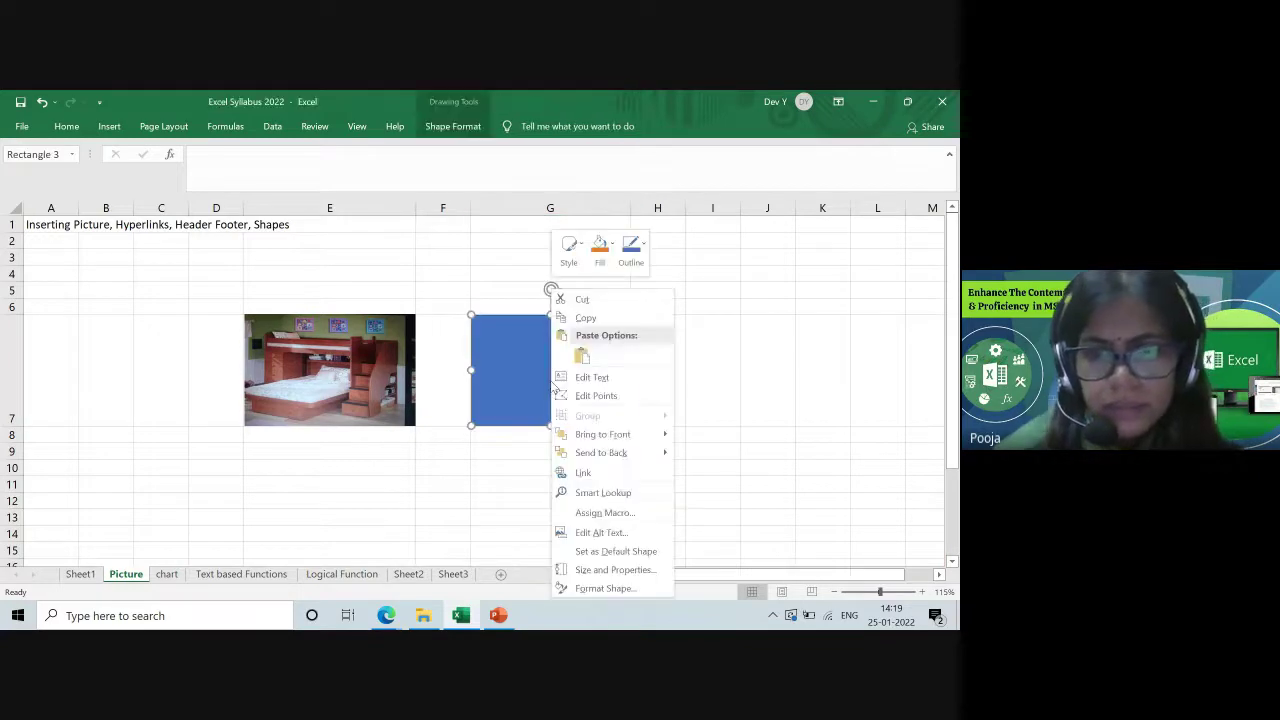
left_click(644, 587)
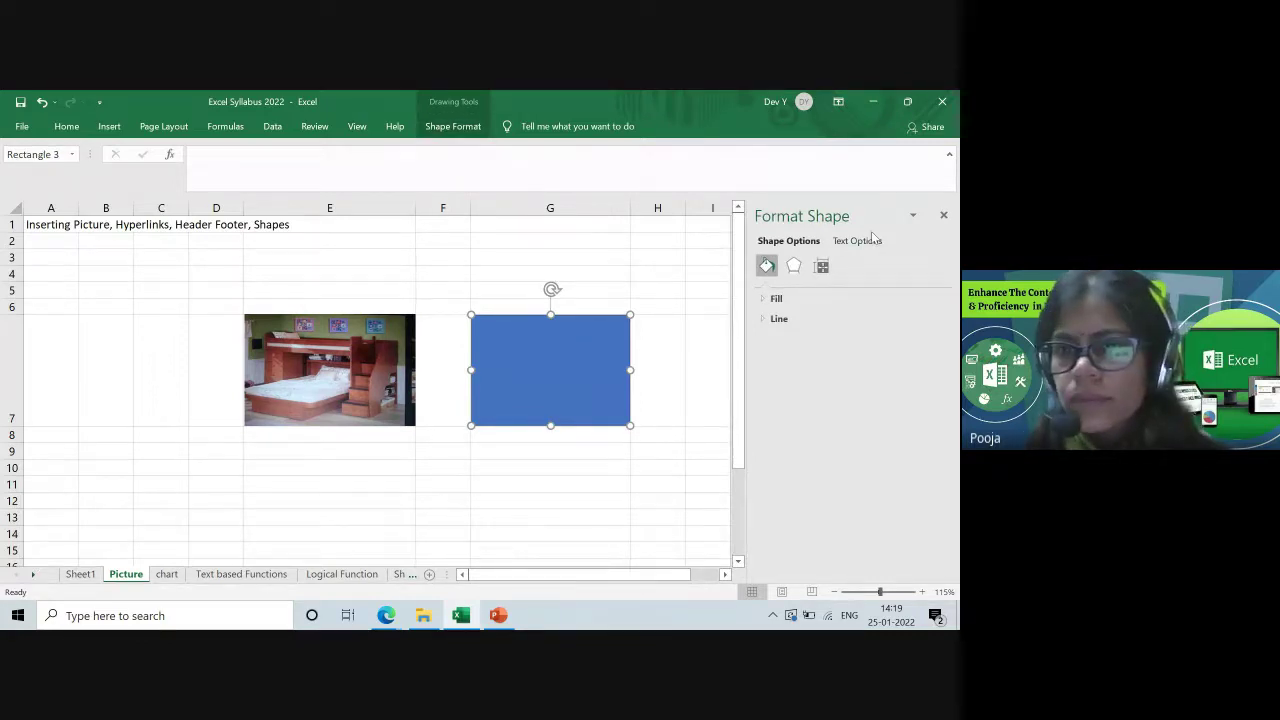
left_click(768, 299)
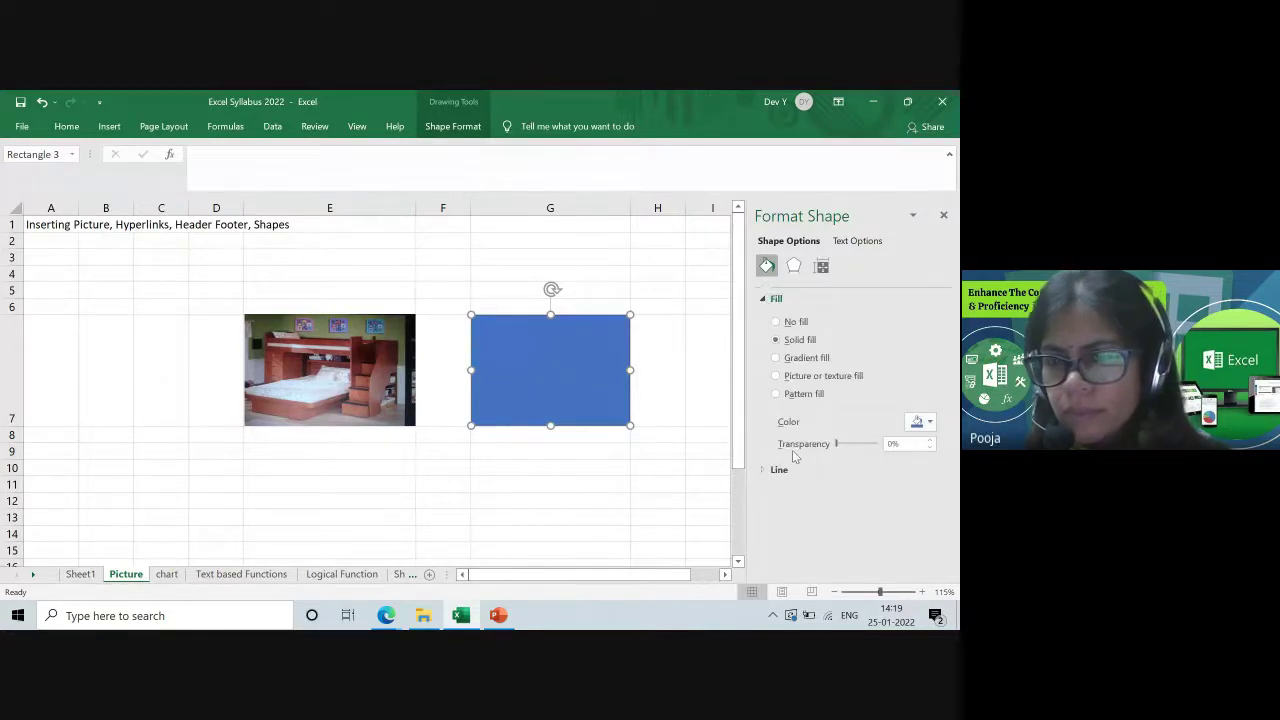
left_click(776, 376)
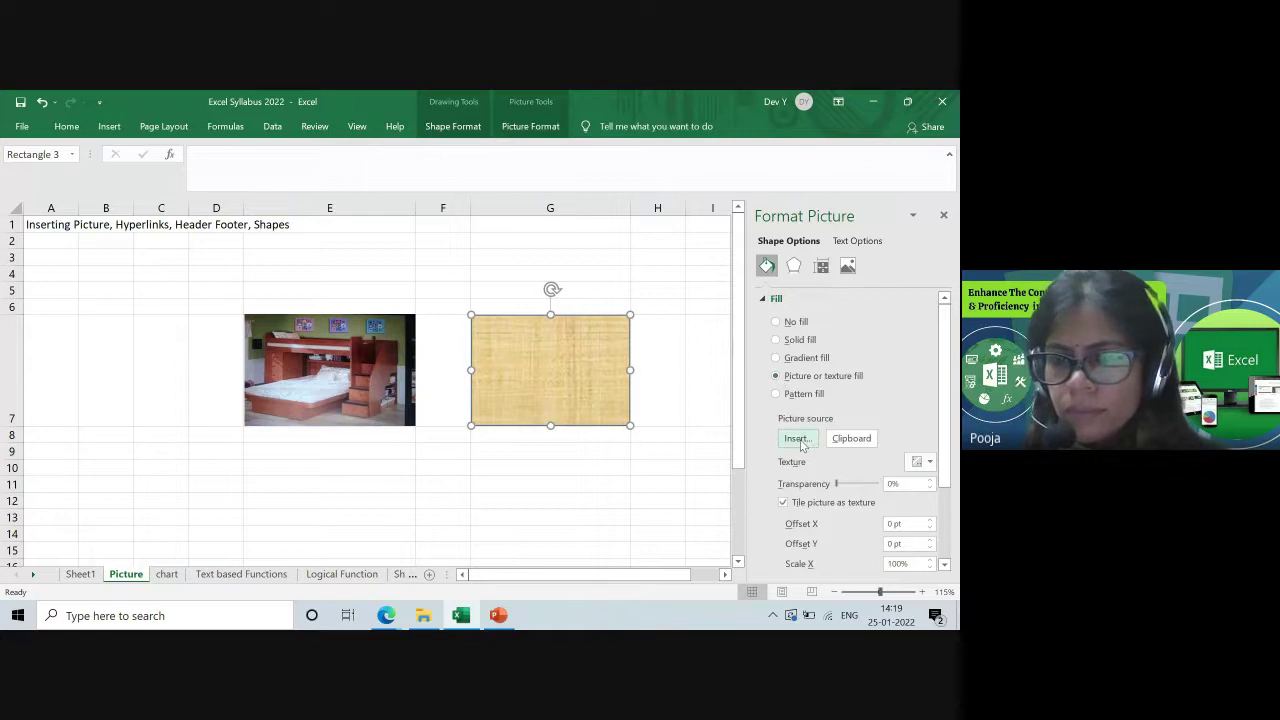
left_click(796, 439)
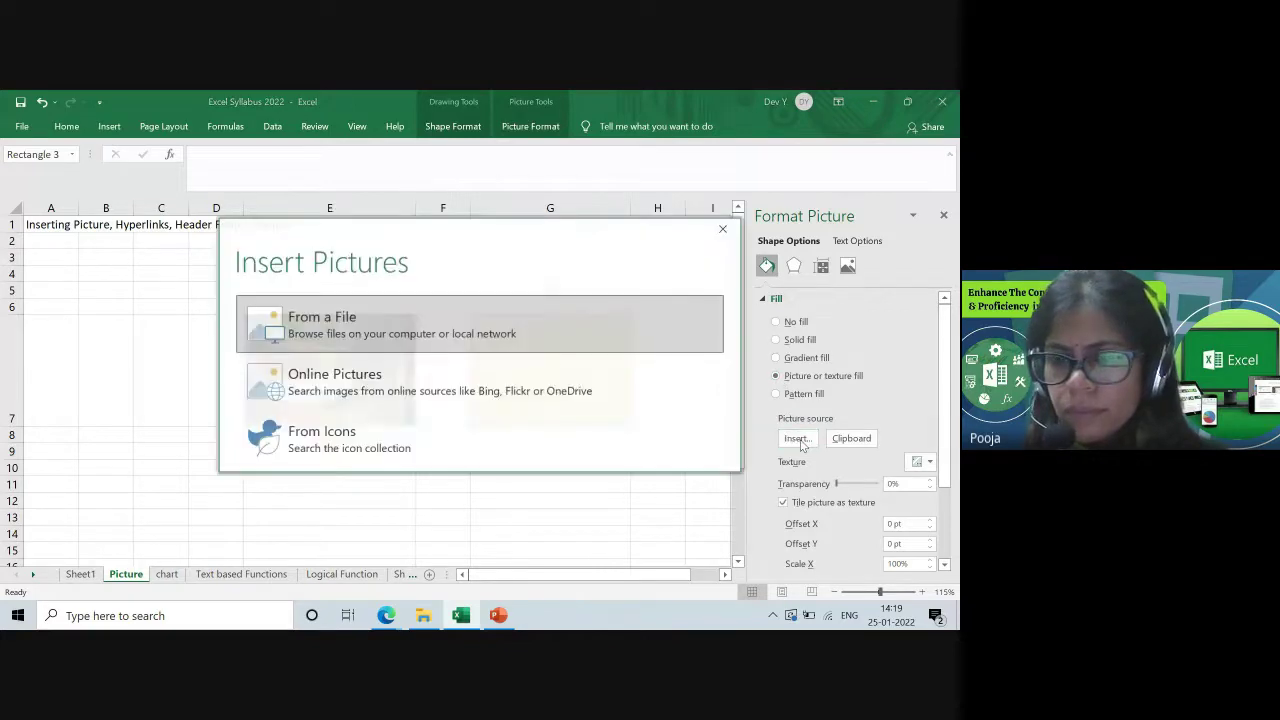
left_click(340, 318)
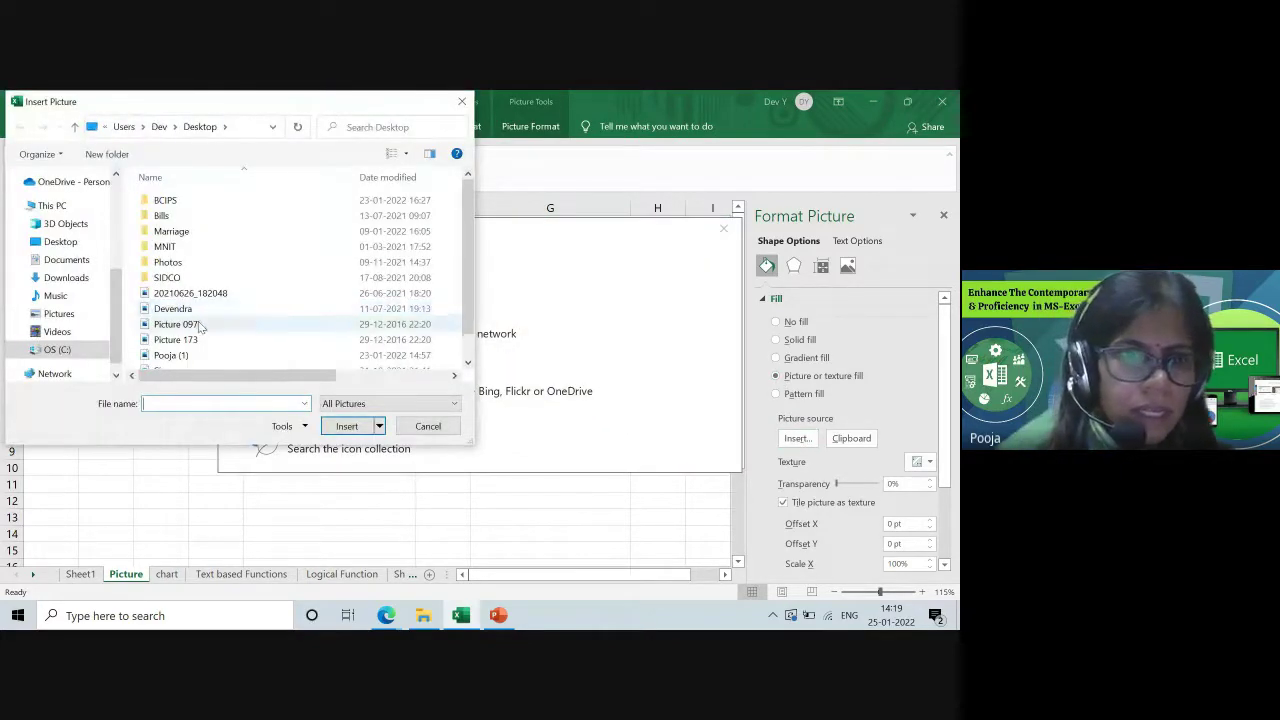
left_click(196, 325)
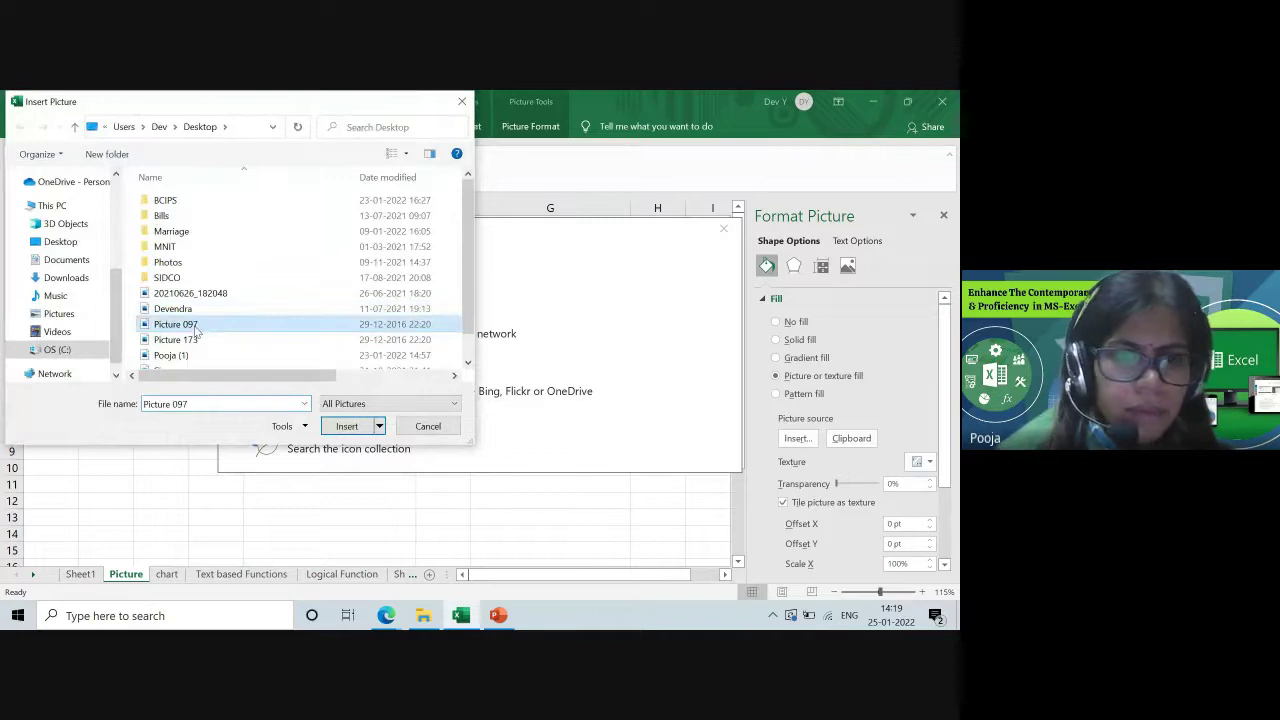
left_click(346, 426)
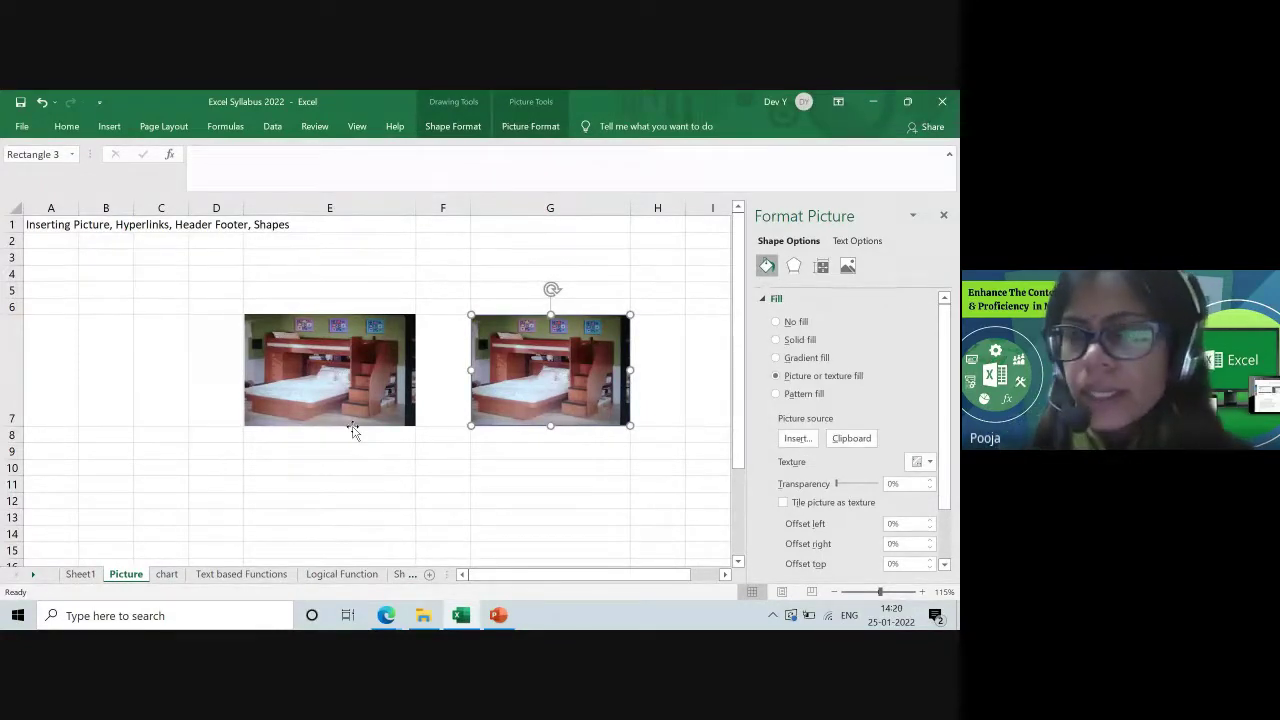
left_click(943, 215)
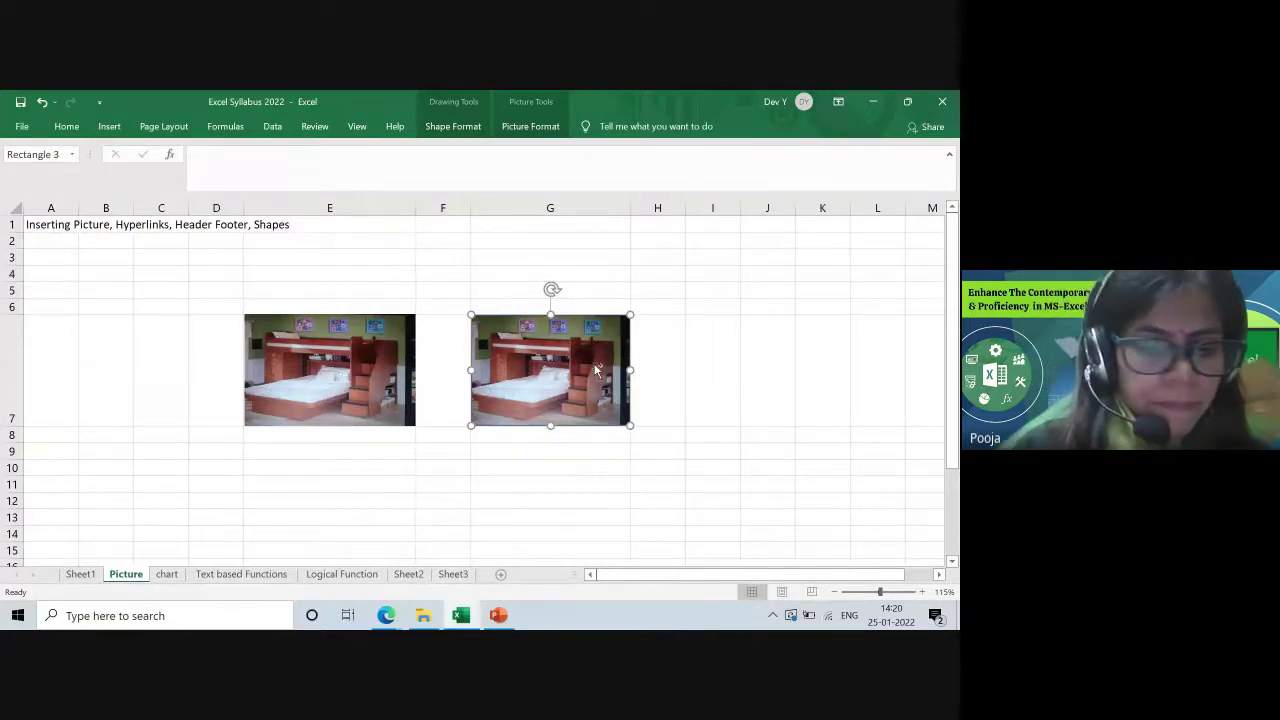
key("ctrl+z")
key("ctrl+z")
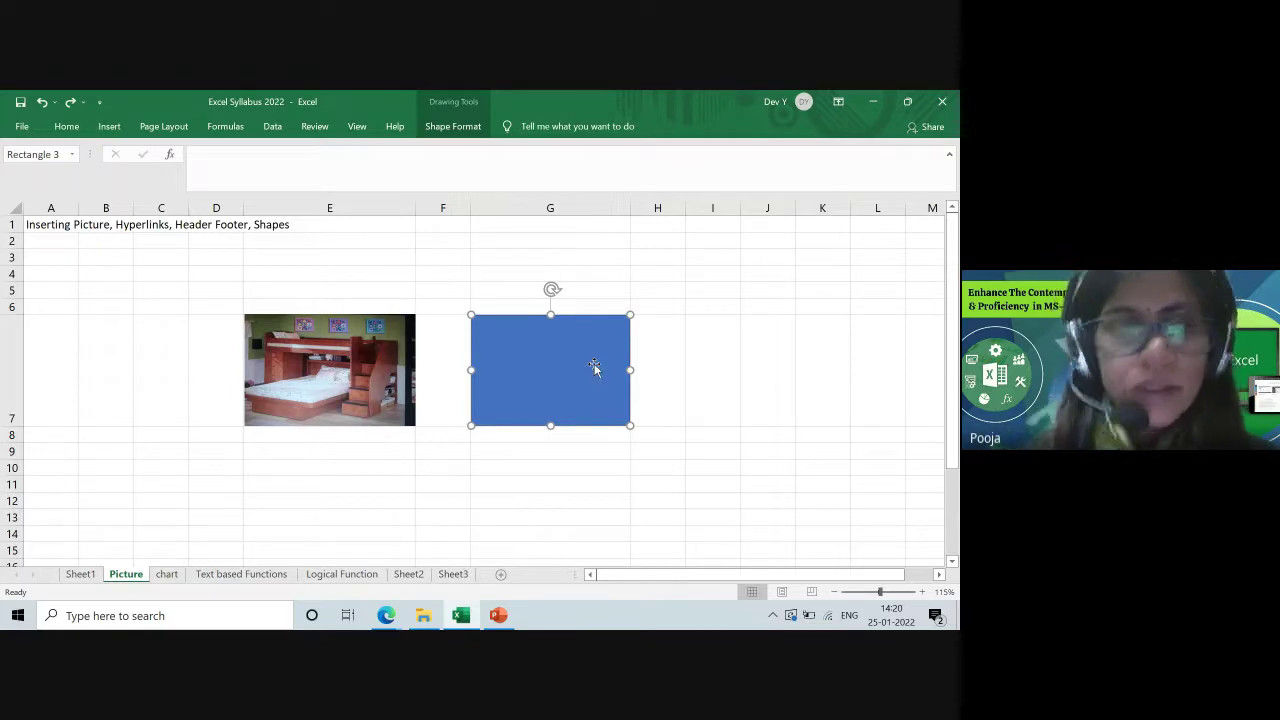
left_click(110, 127)
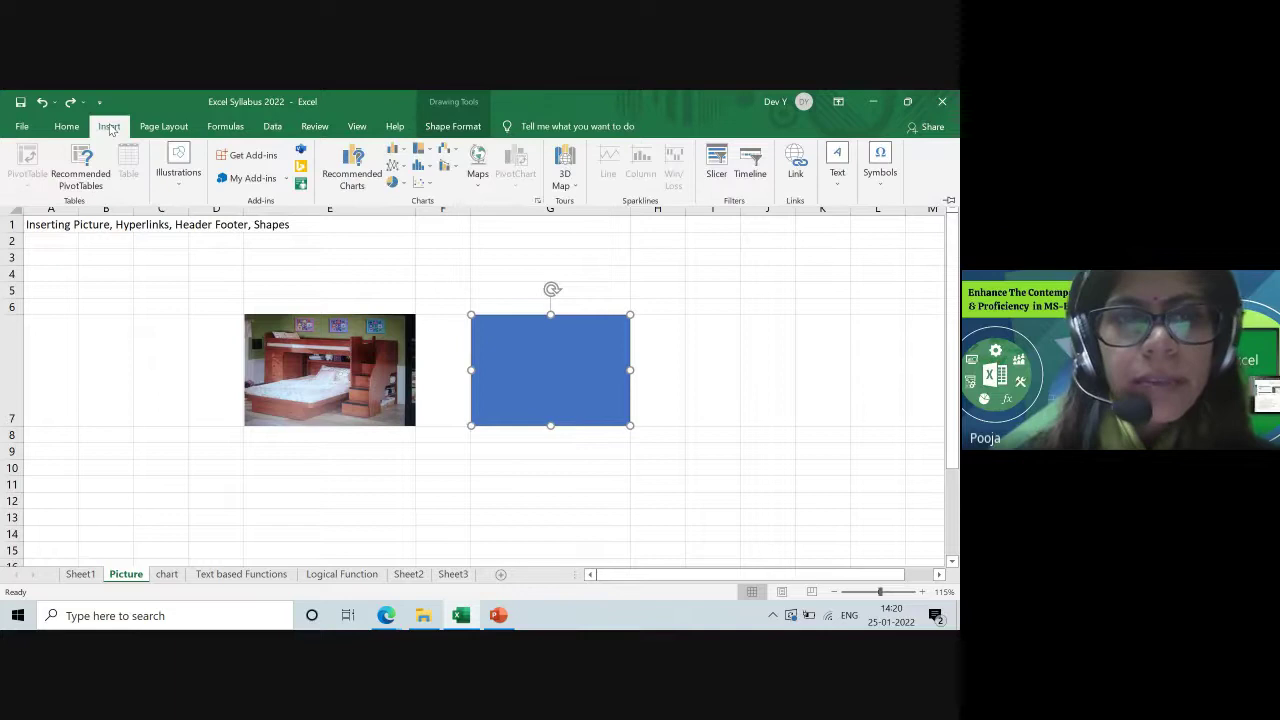
left_click(172, 186)
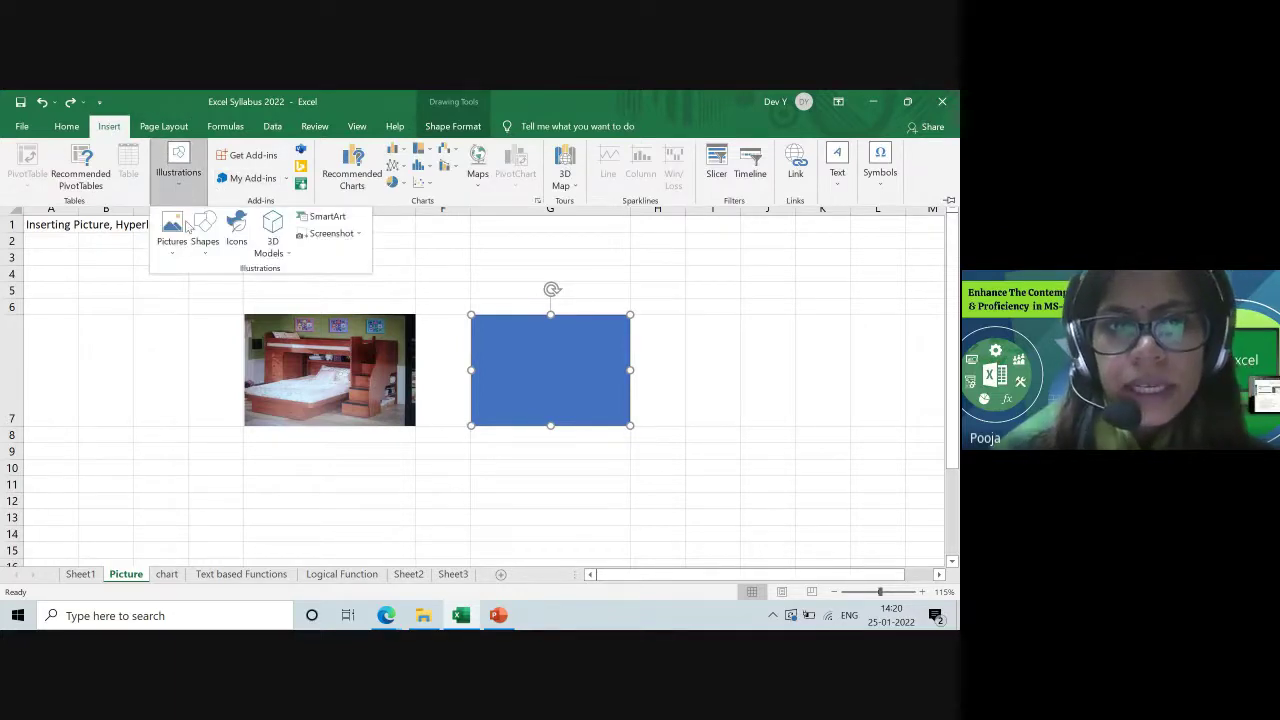
left_click(203, 250)
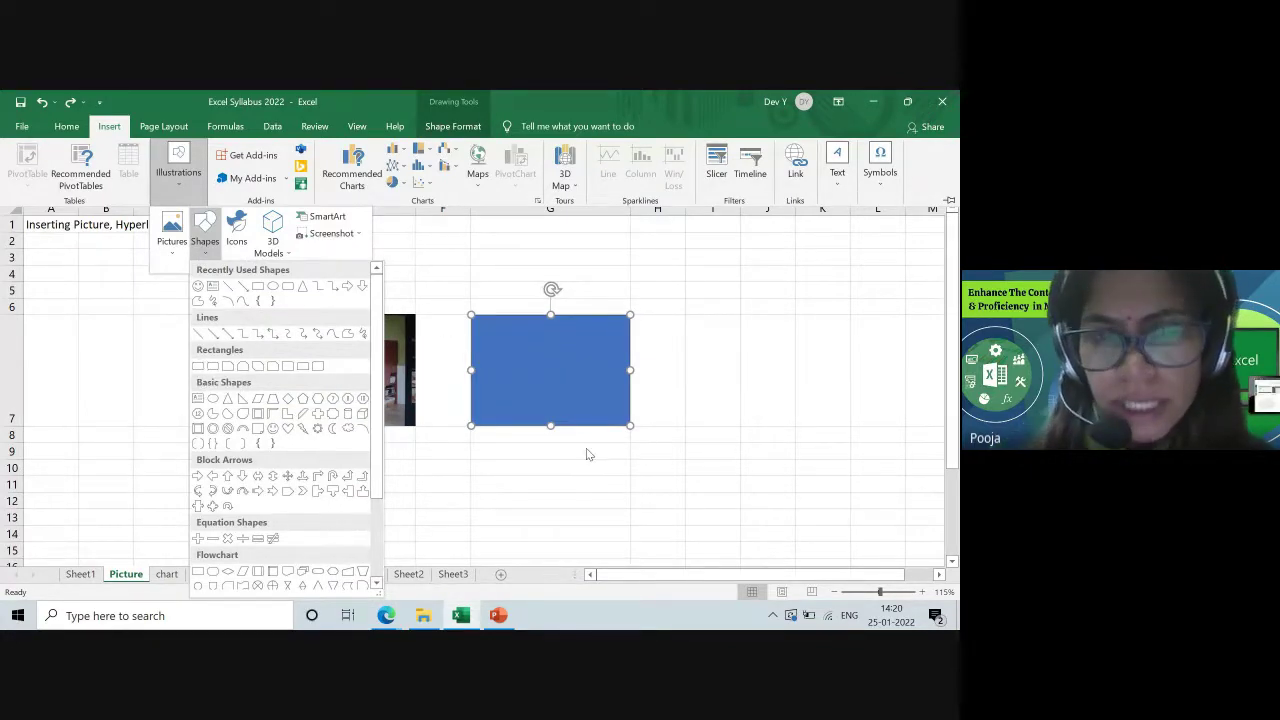
key("Escape")
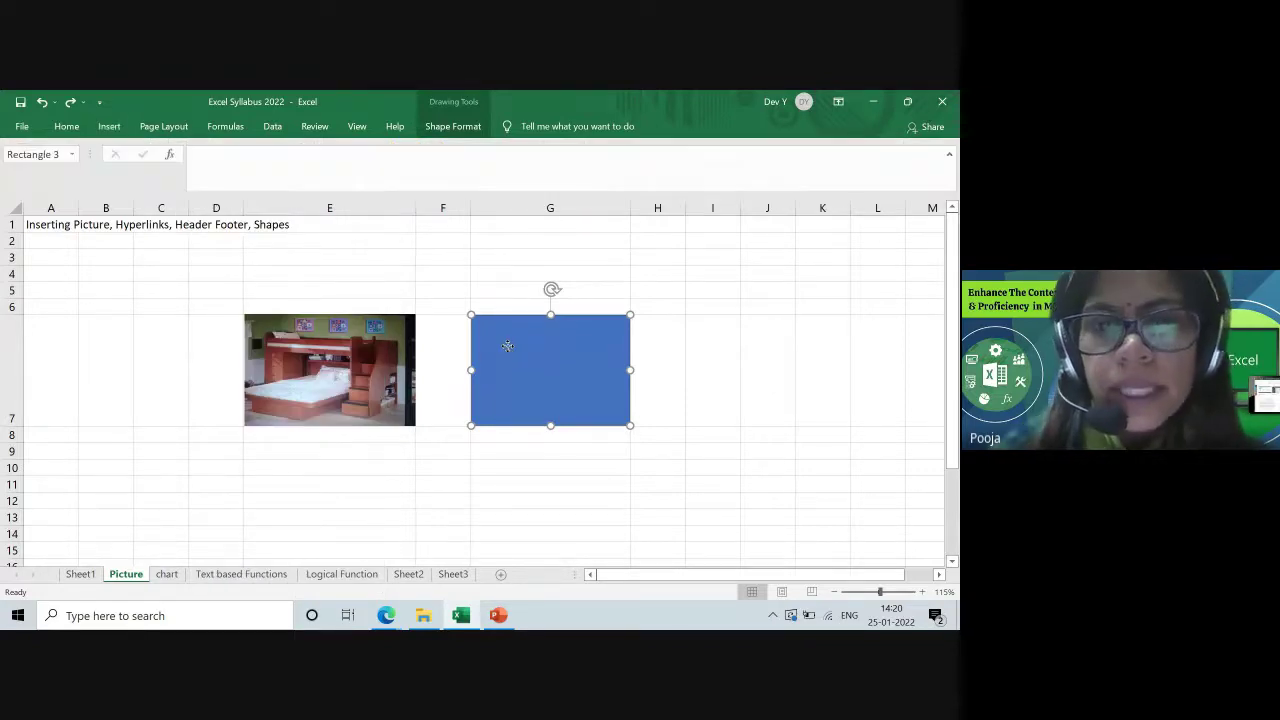
Step: Set the rectangle over cell G7 to a picture or texture fill using the picture file Picture 173
right_click(508, 348)
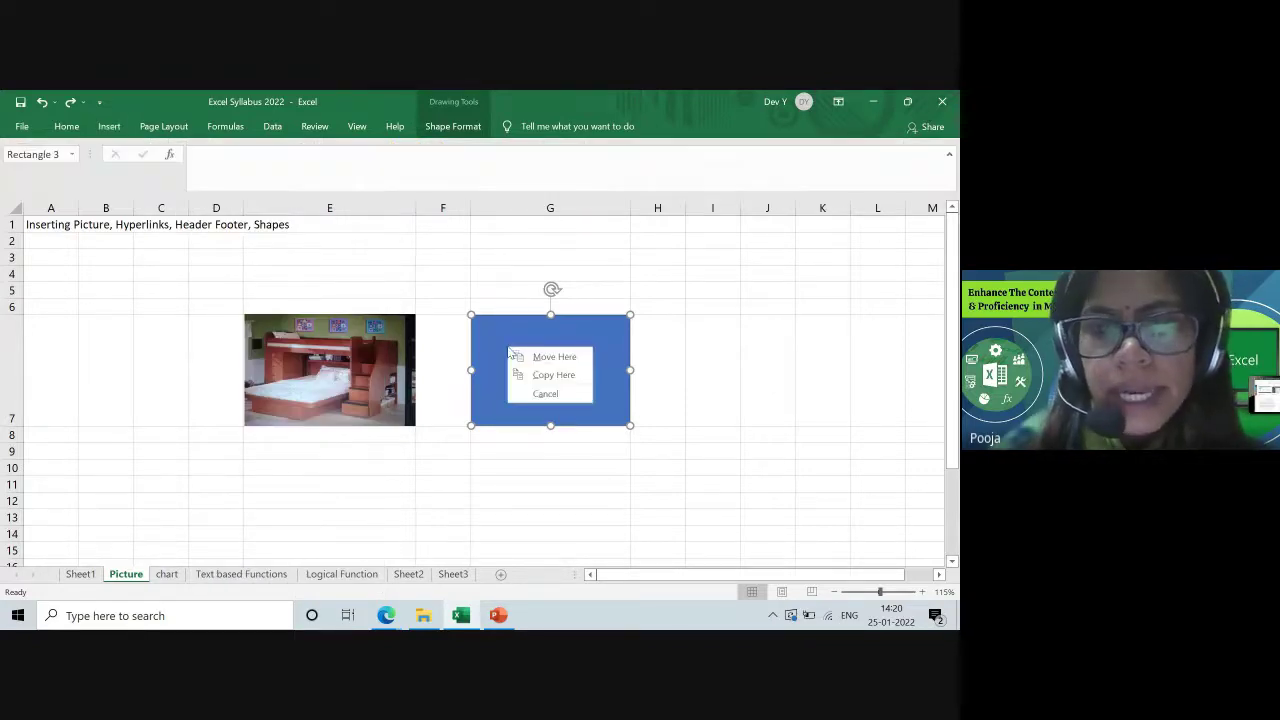
right_click(607, 377)
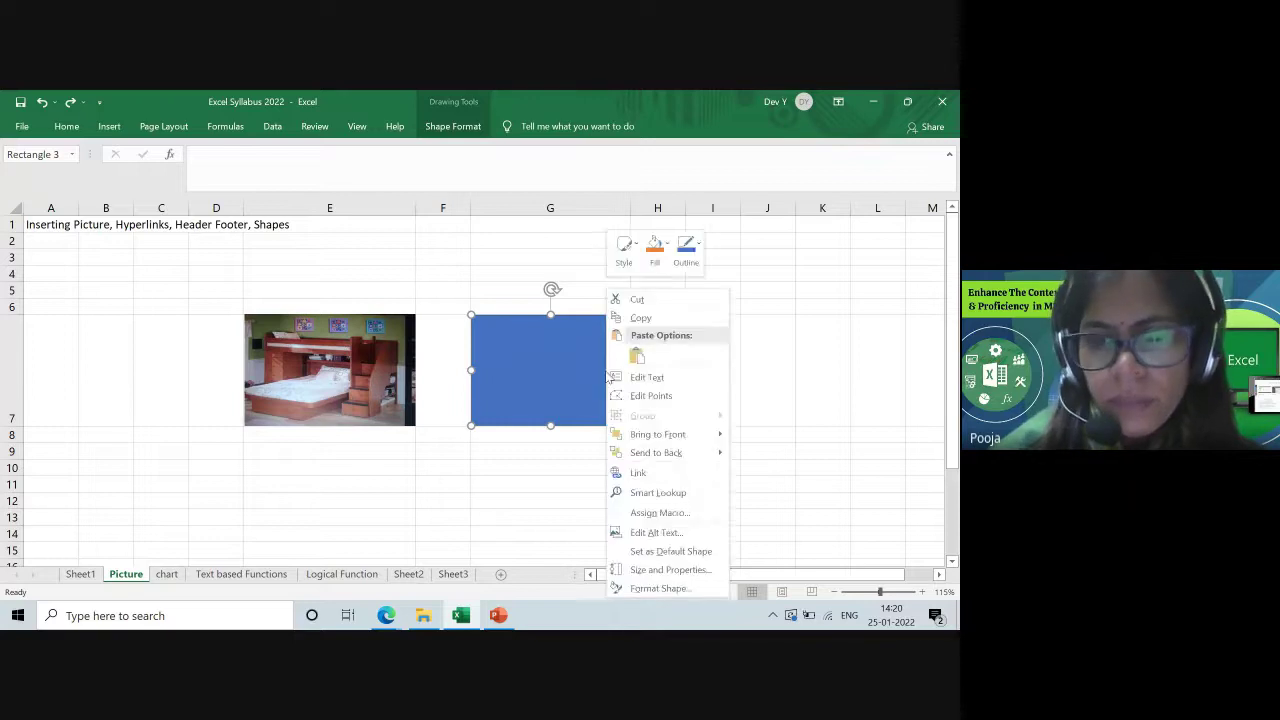
left_click(660, 589)
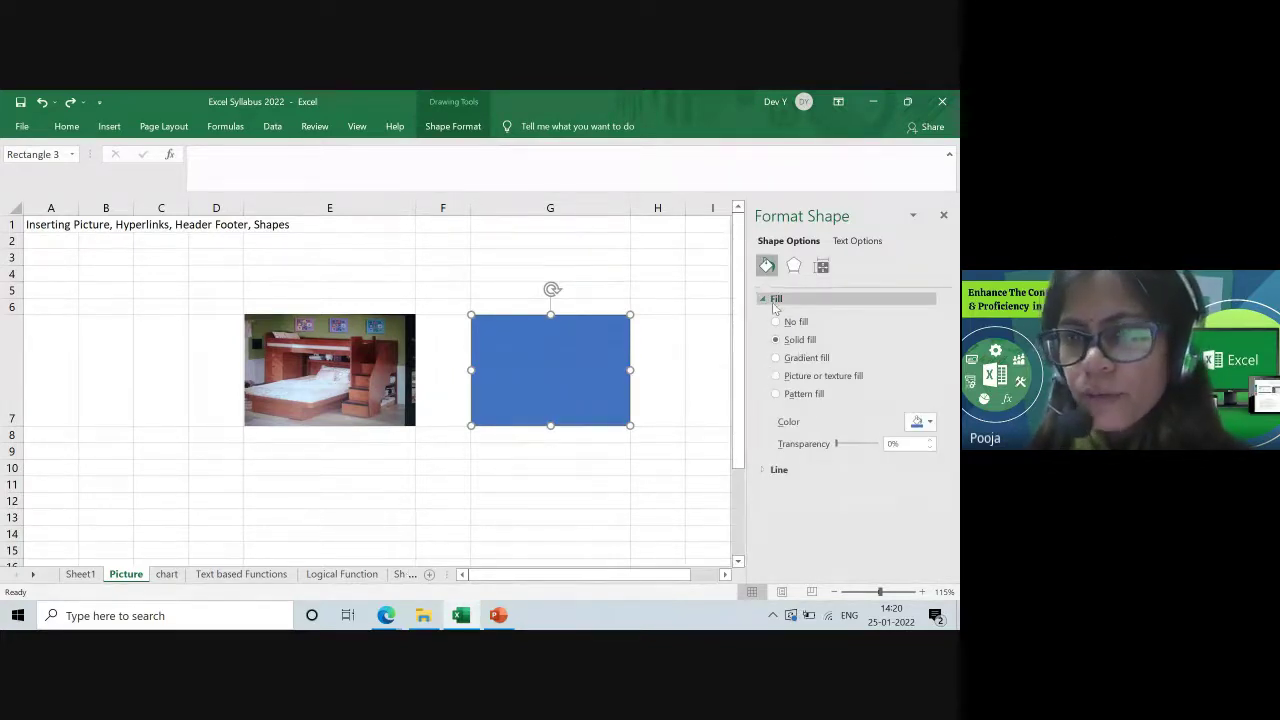
left_click(778, 379)
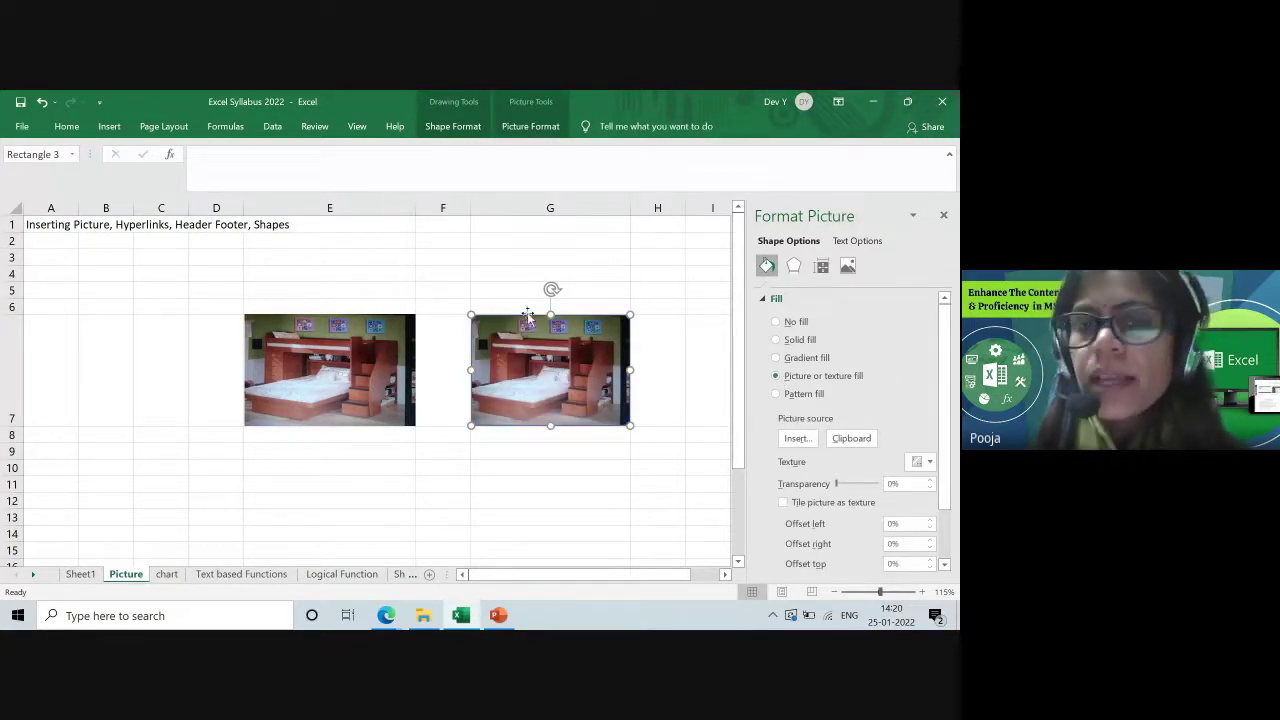
left_click(797, 440)
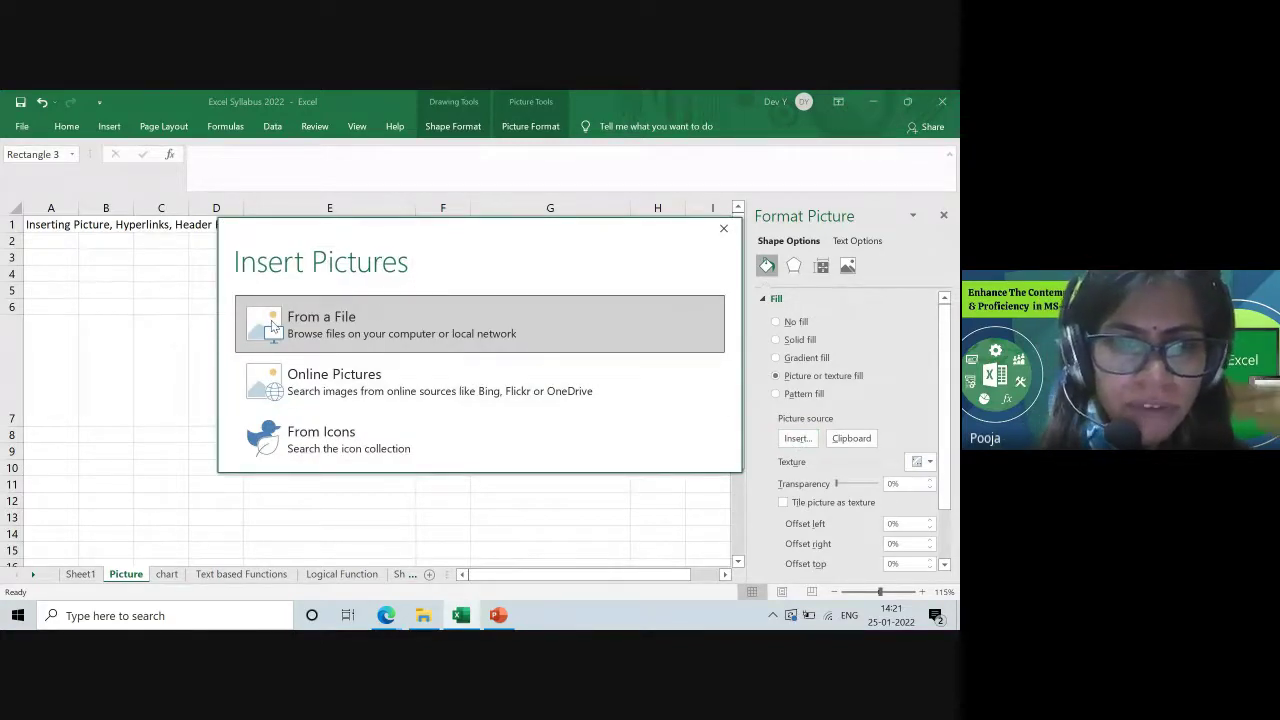
left_click(271, 322)
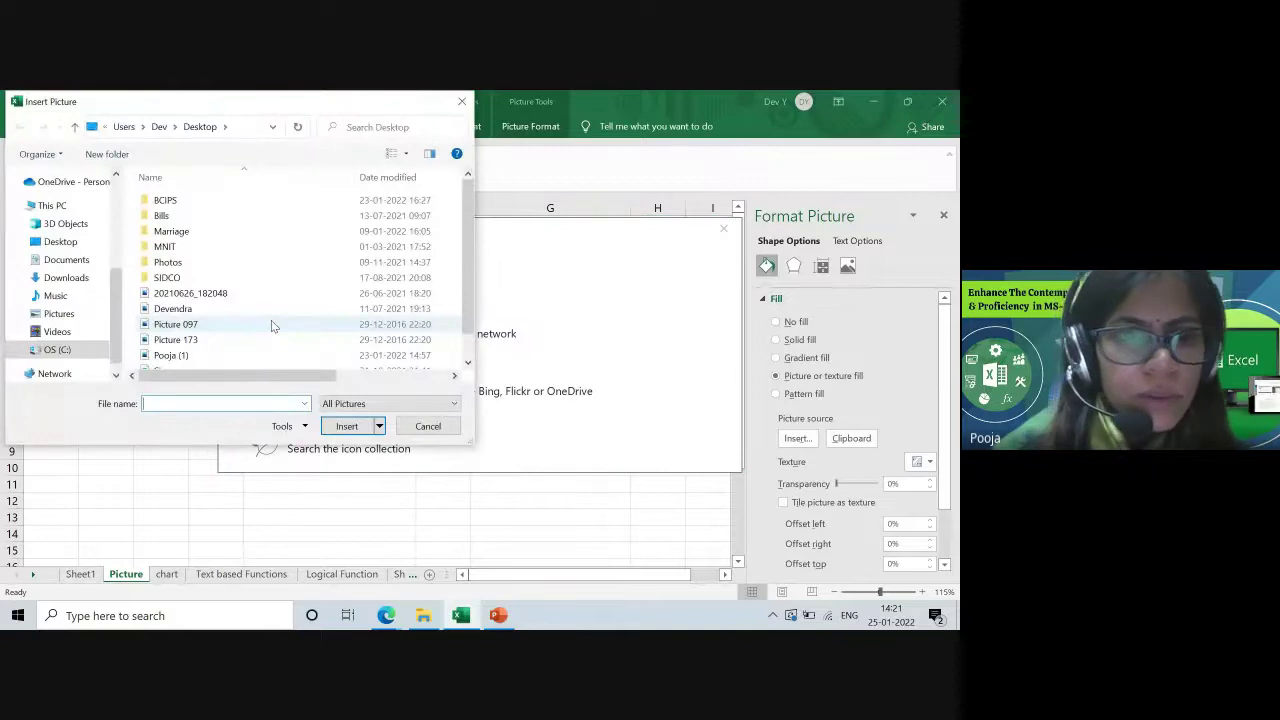
left_click(197, 343)
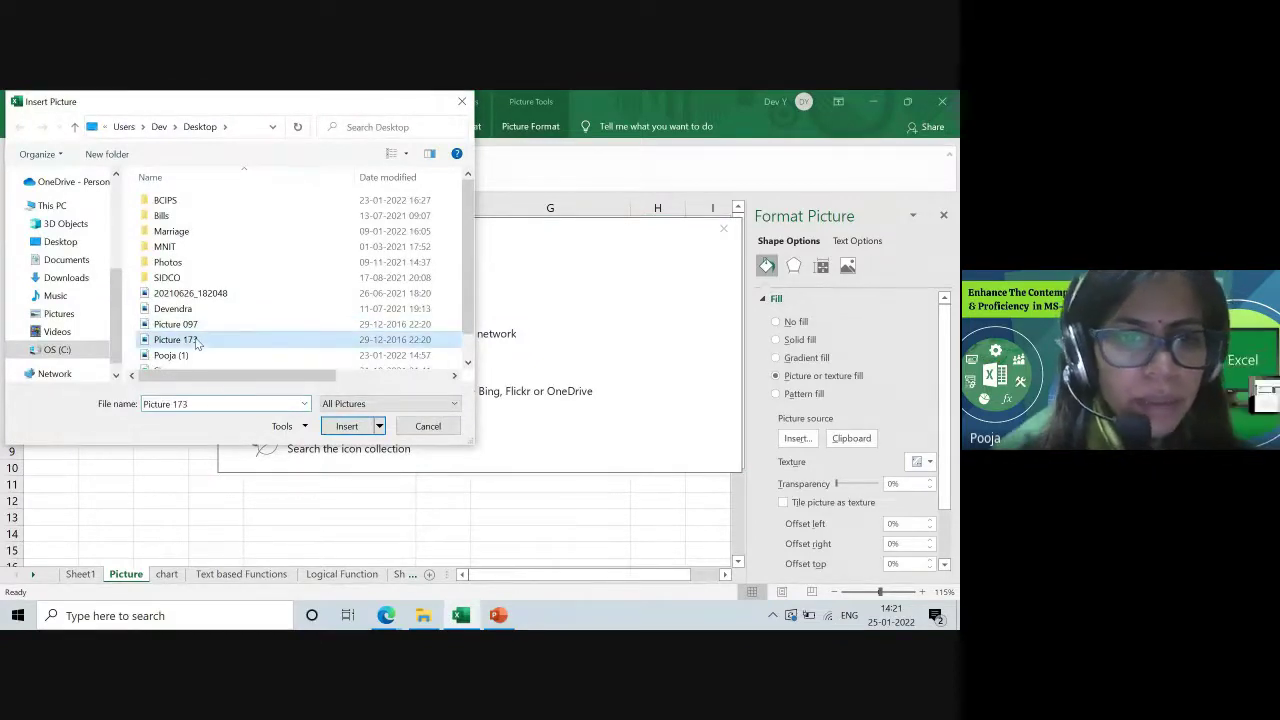
left_click(346, 428)
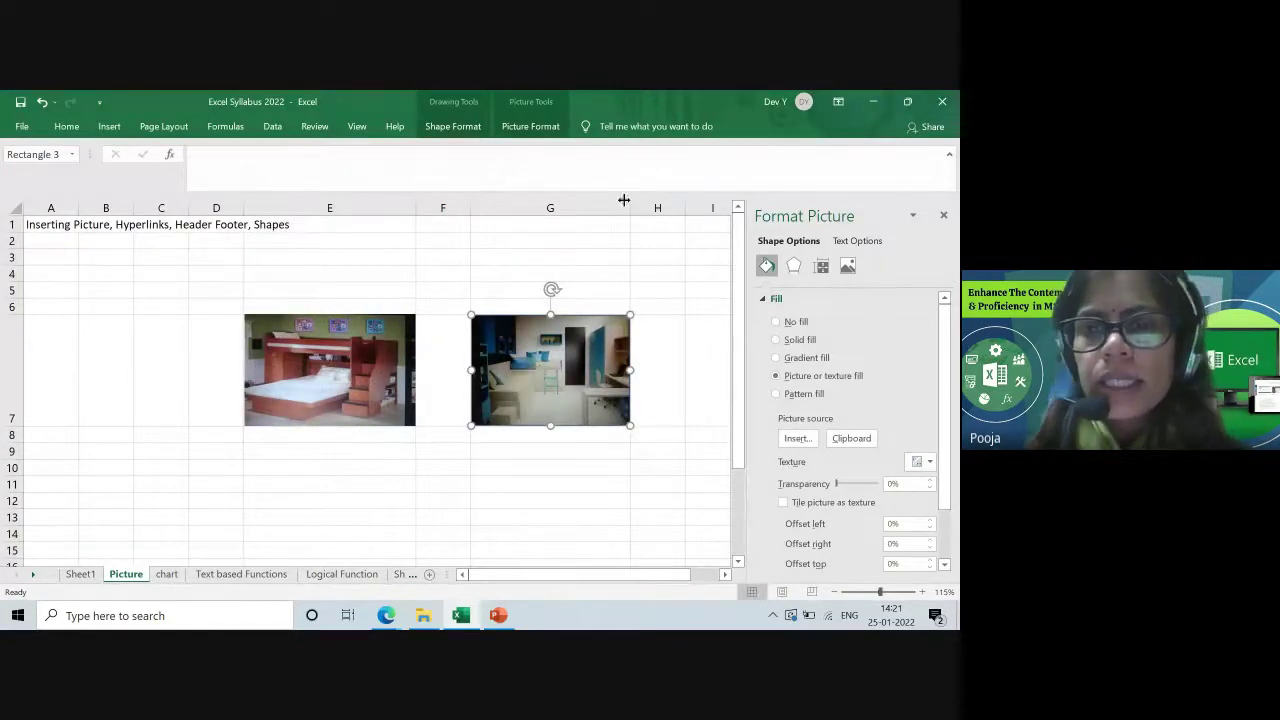
Step: Test the filled rectangle's resizing by slightly narrowing and widening column G, with its size and properties options displayed
mouse_move(630, 207)
left_mouse_down()
mouse_move(689, 211)
mouse_move(627, 212)
left_mouse_up()
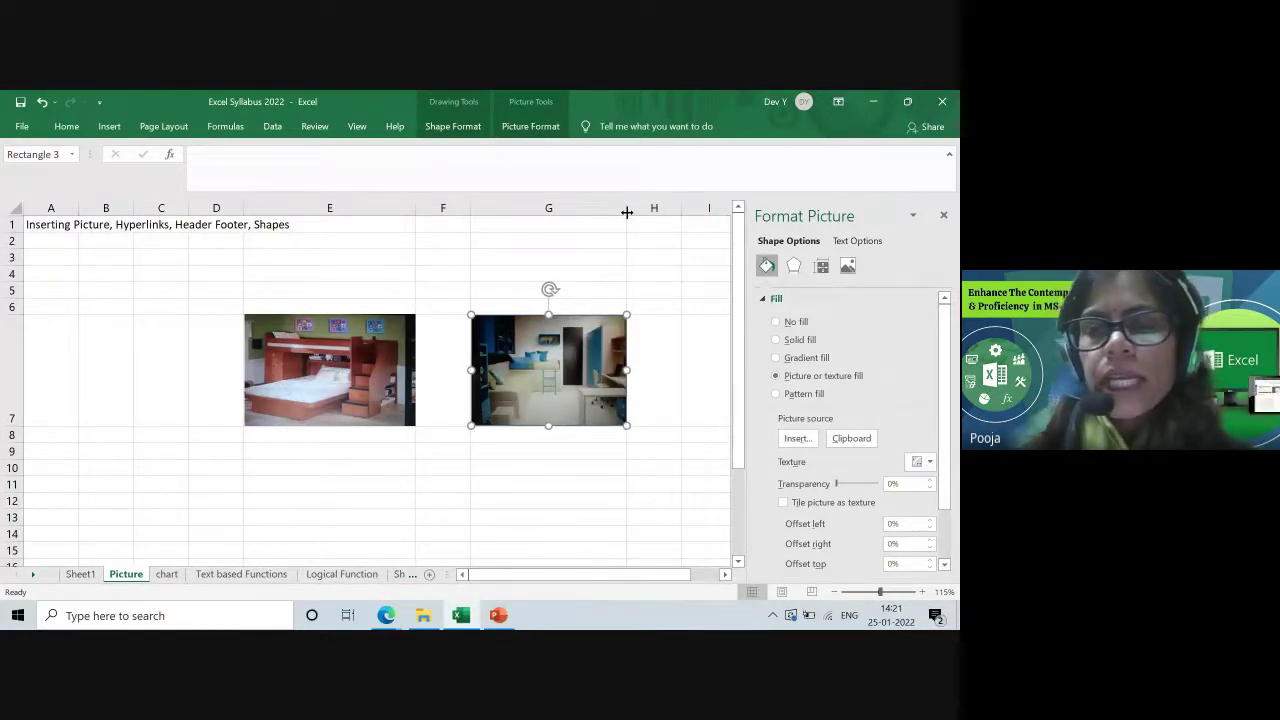
left_click(821, 266)
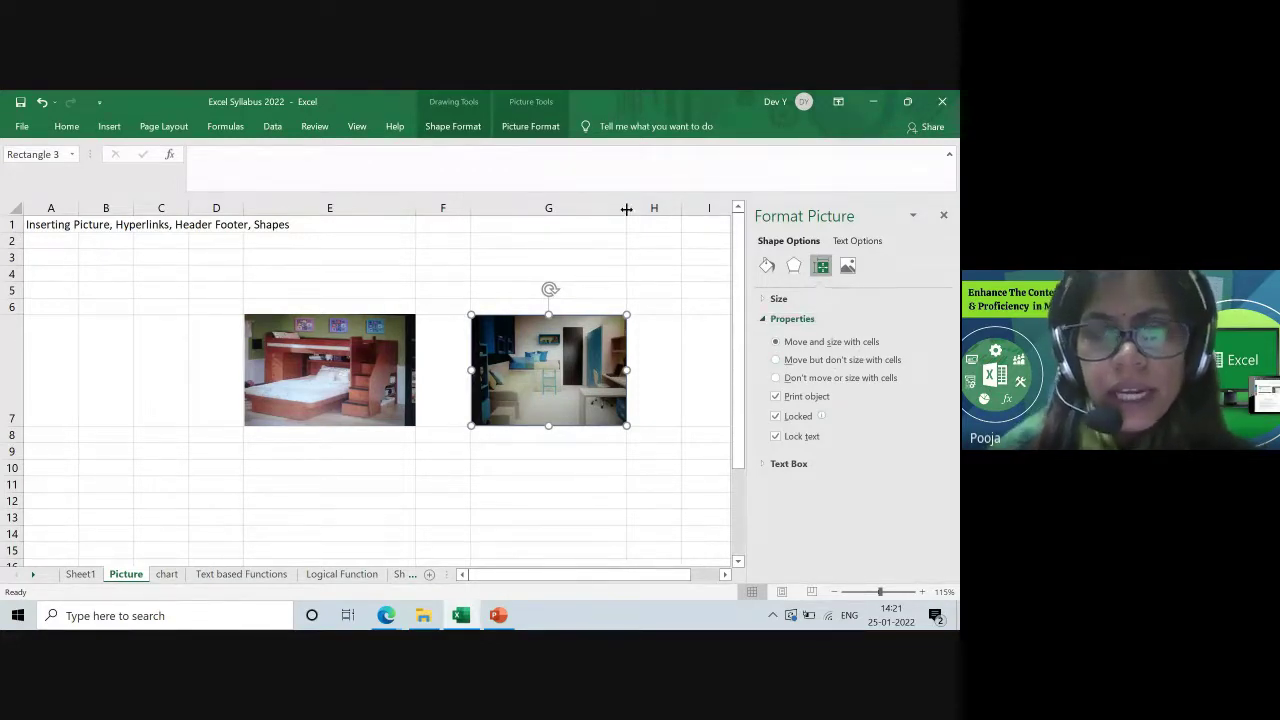
left_click_drag(626, 208, 656, 208)
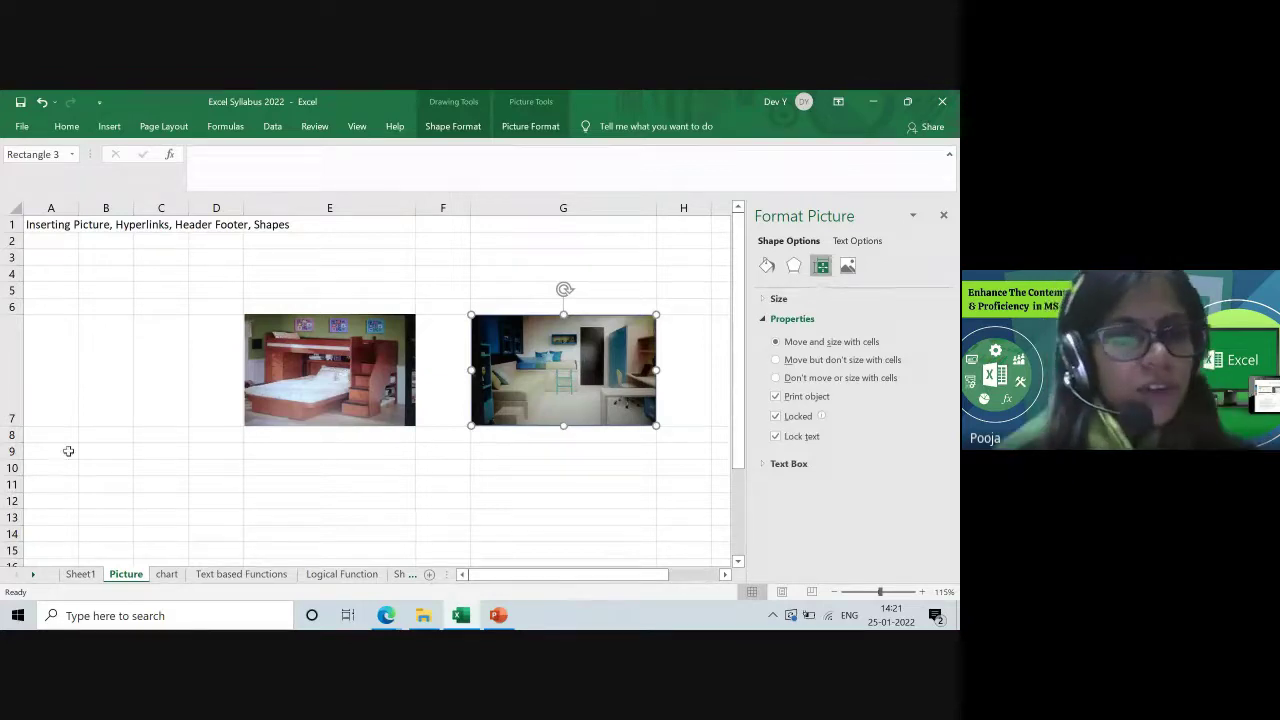
Step: Test the pictures' resizing by heightening row 7 slightly, undo the height change, and close the Format Picture options
left_click_drag(20, 426, 21, 446)
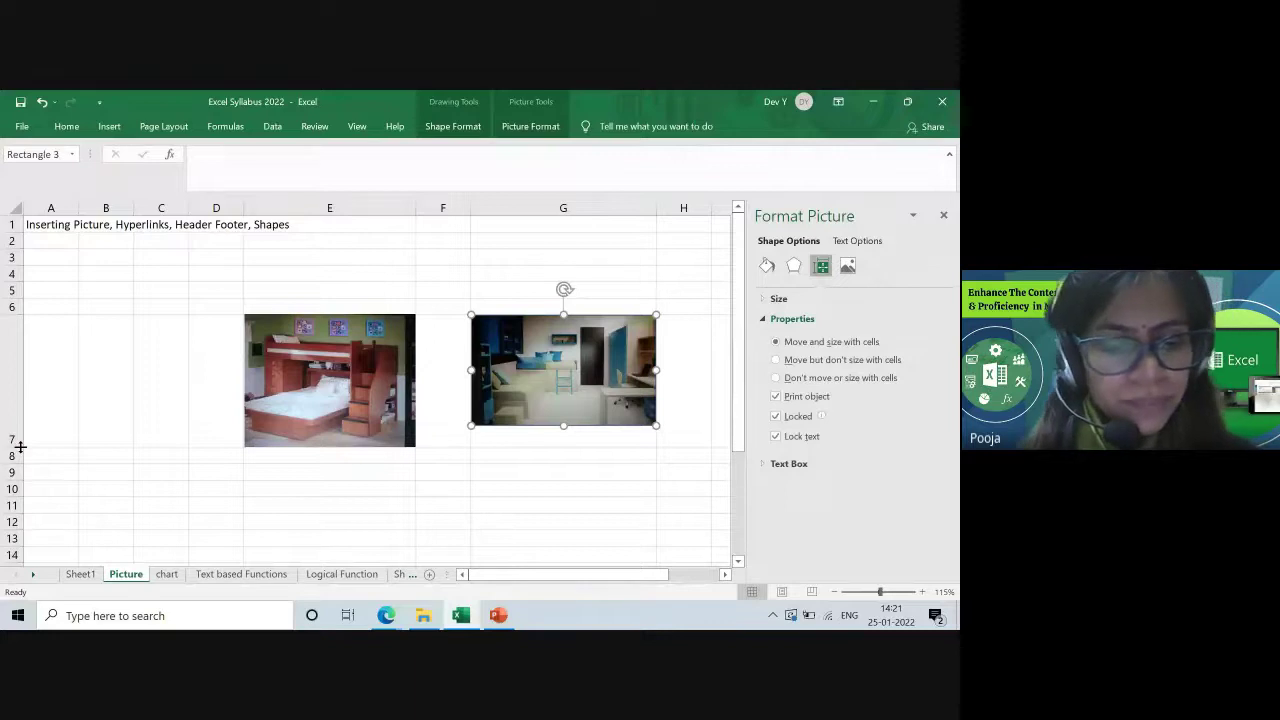
key("ctrl+z")
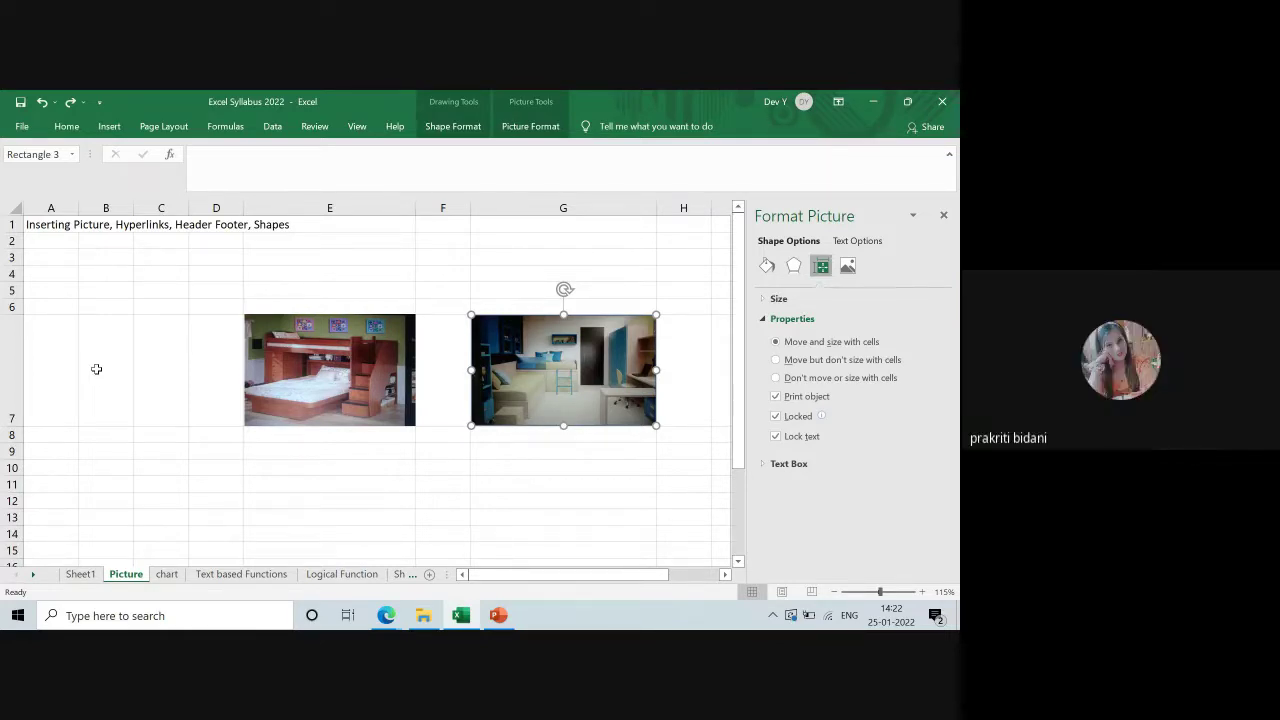
left_click(943, 216)
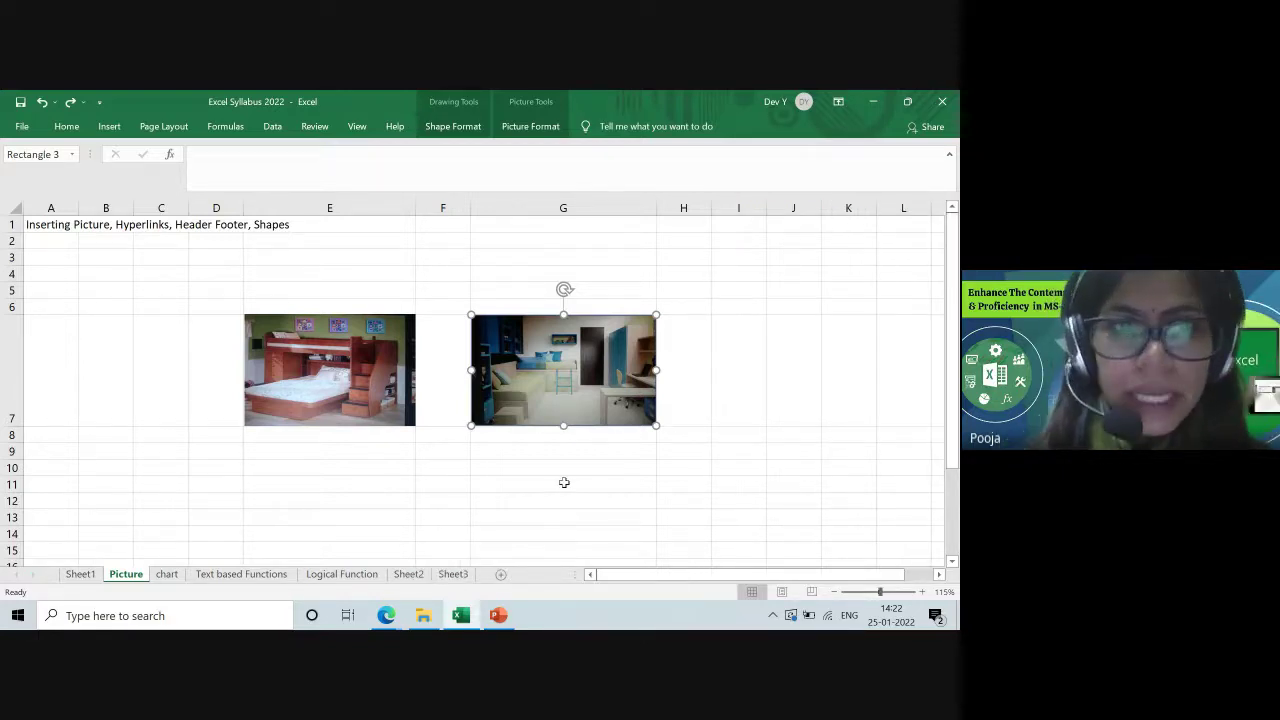
Step: Switch to the Google Meet call in Edge, turn off the camera, and briefly mute and unmute the microphone
left_click(395, 621)
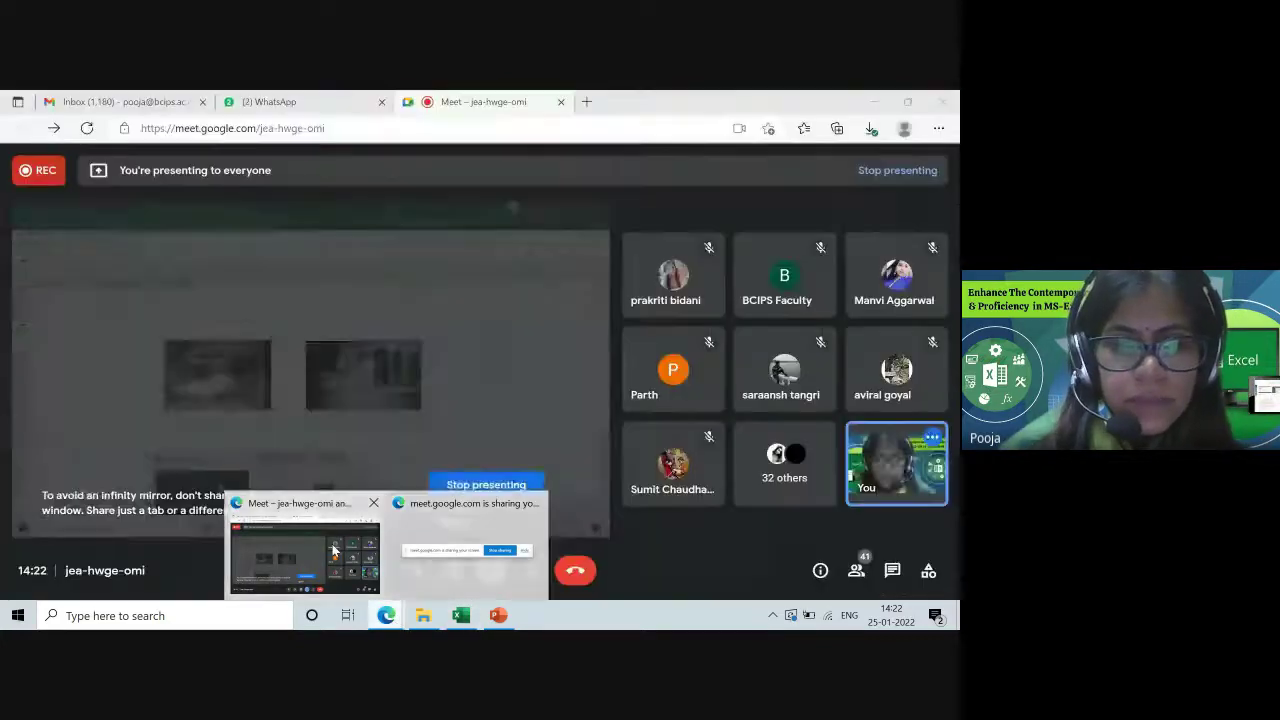
left_click(331, 549)
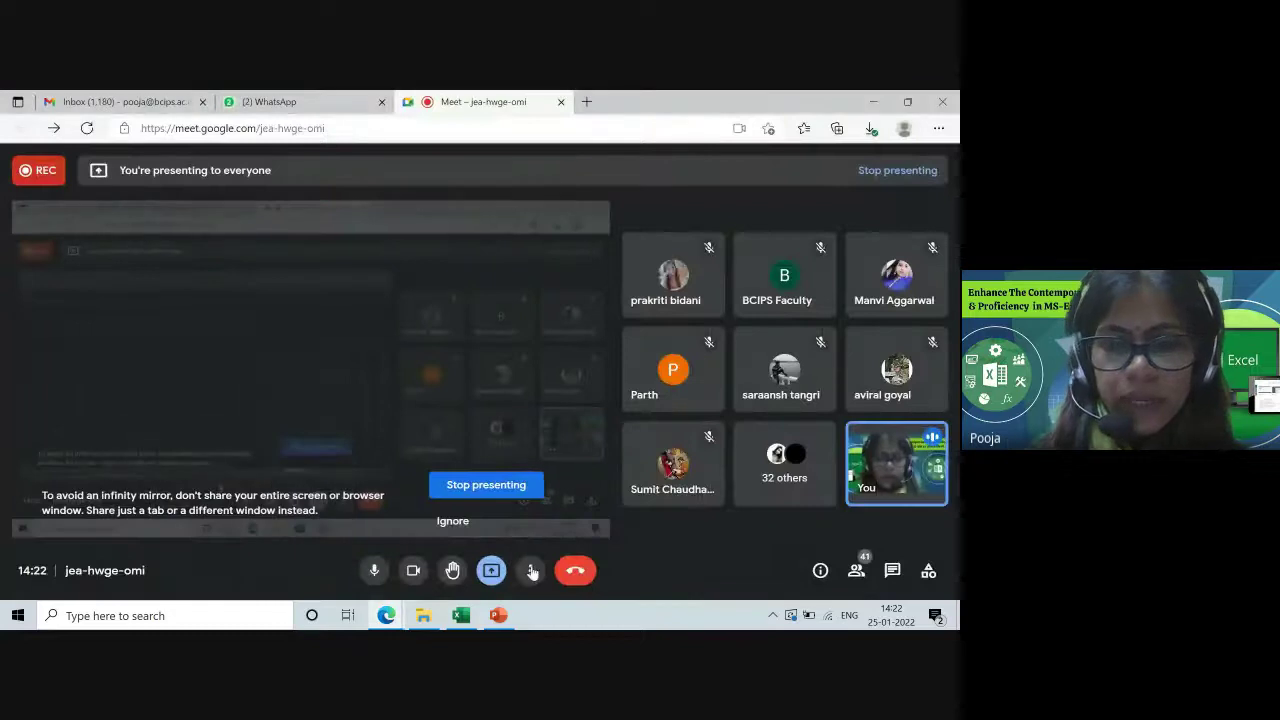
left_click(412, 572)
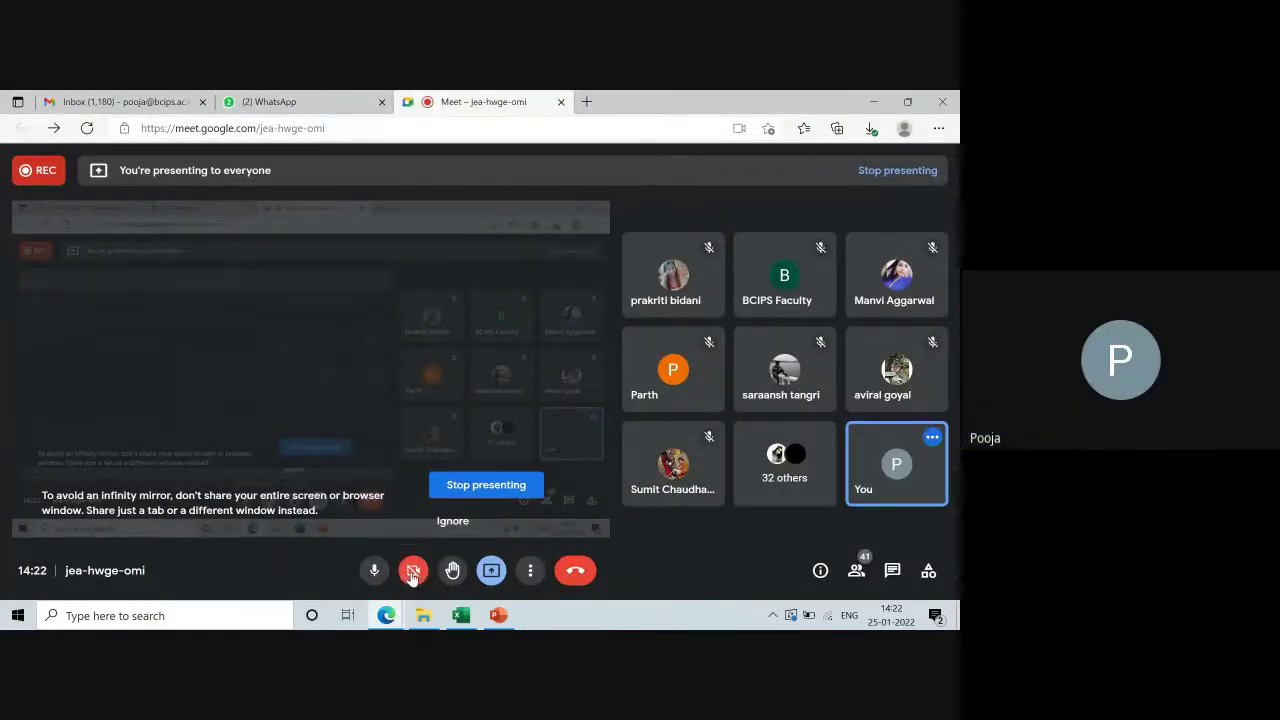
left_click(375, 572)
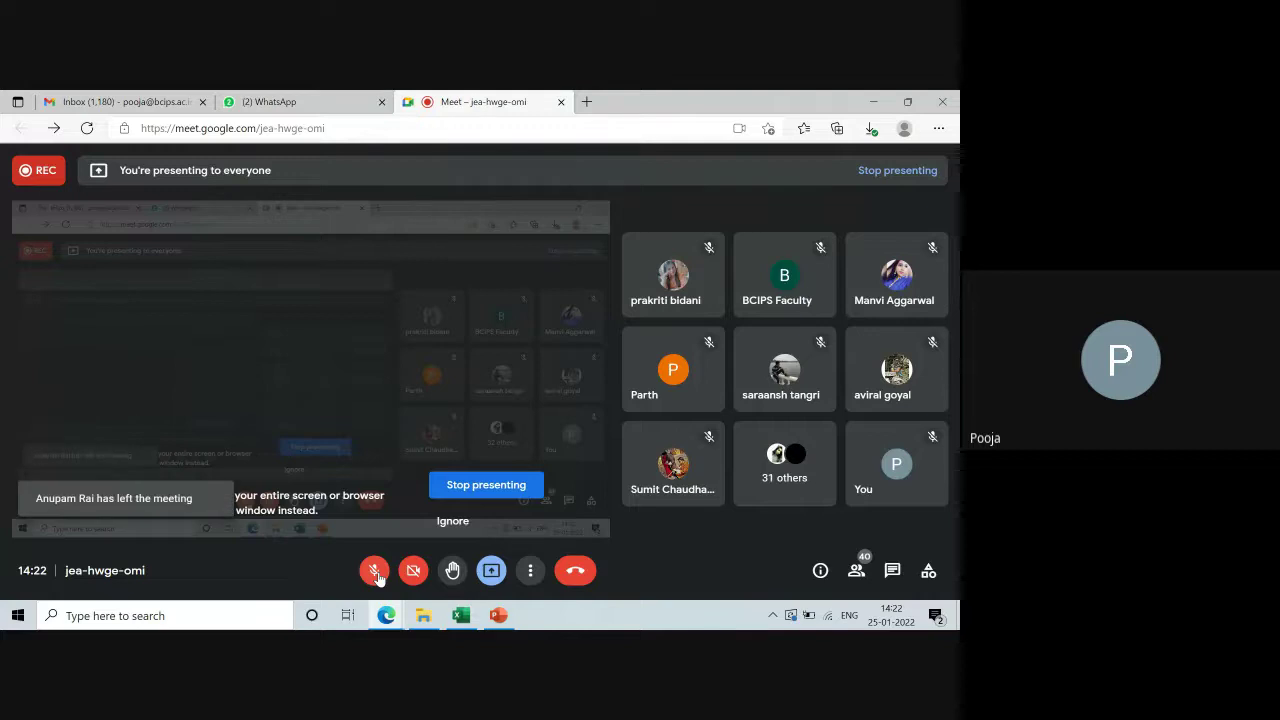
left_click(377, 578)
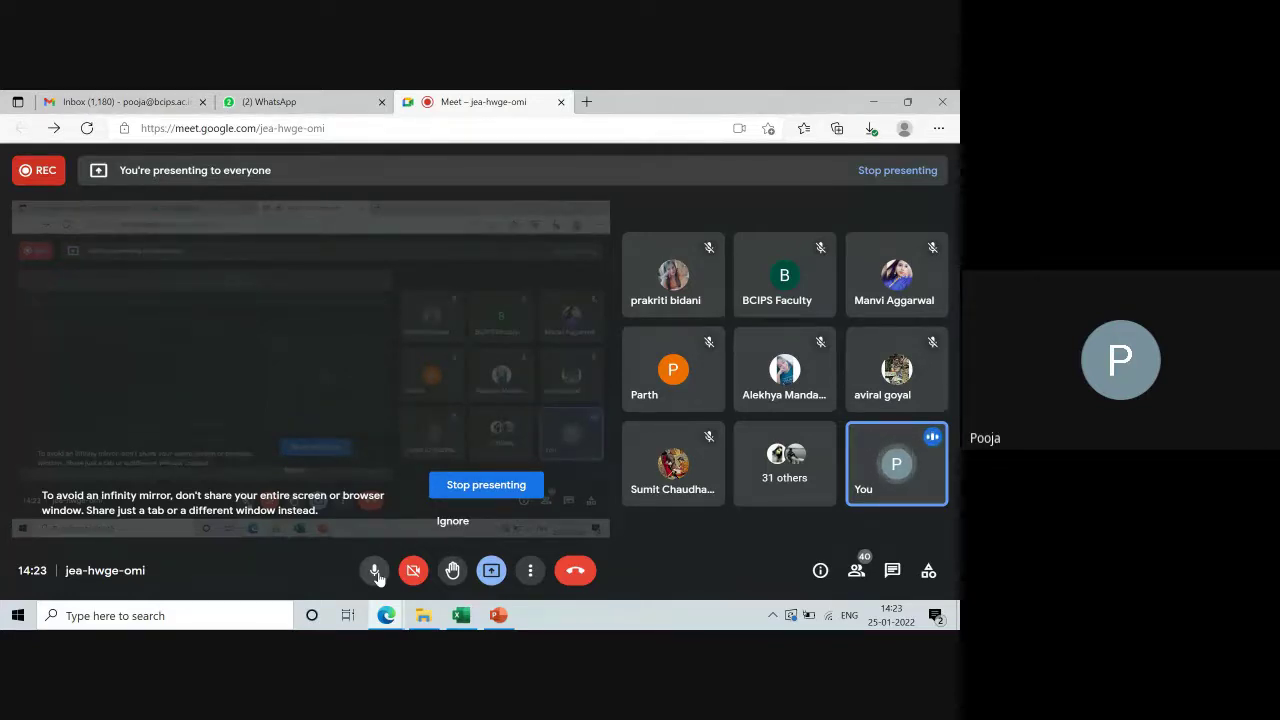
Step: Switch back to Excel and enter the text Presentation in cell E10
left_click(461, 618)
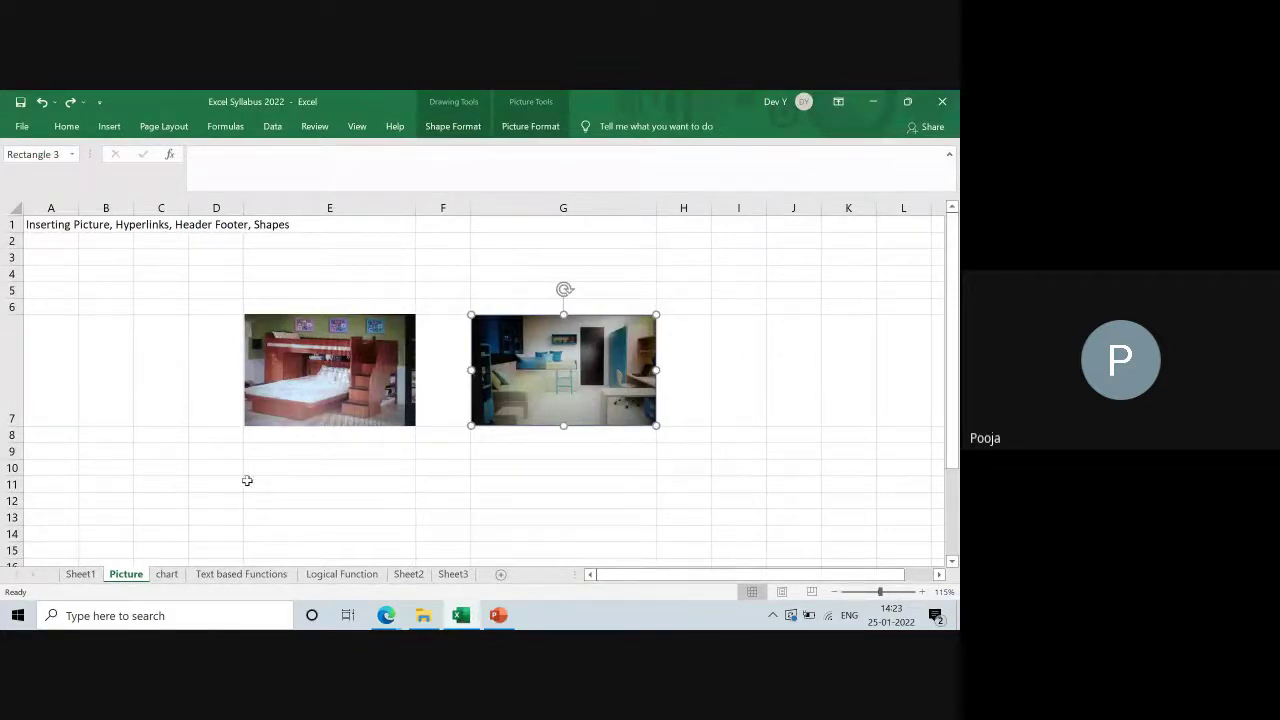
left_click(277, 469)
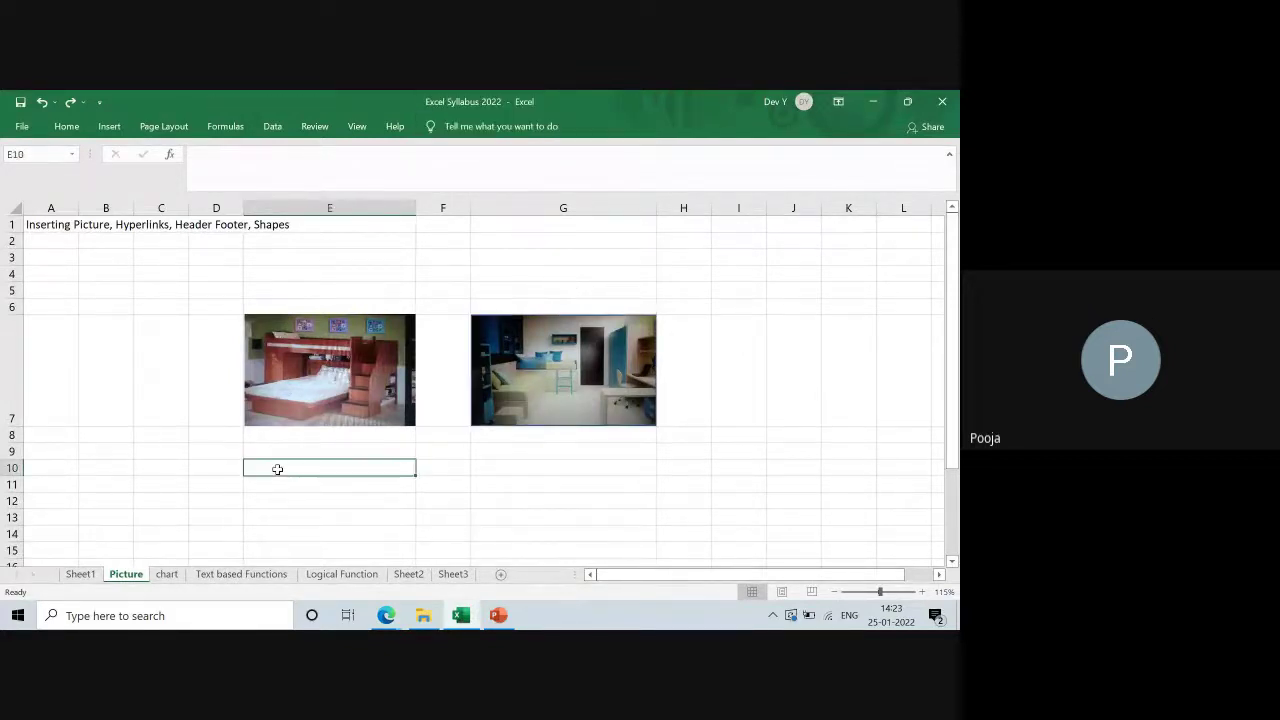
type("Hy")
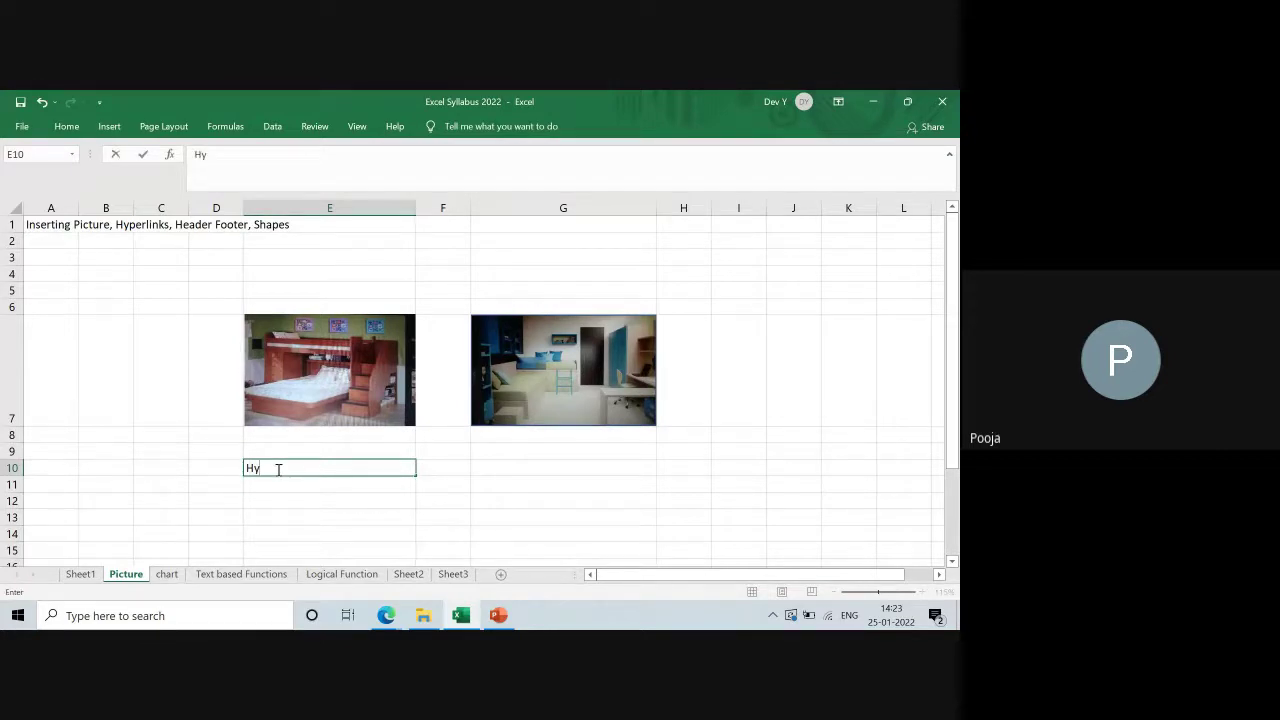
key("BackSpace")
key("BackSpace")
type("Presenta")
type("r")
type("tion")
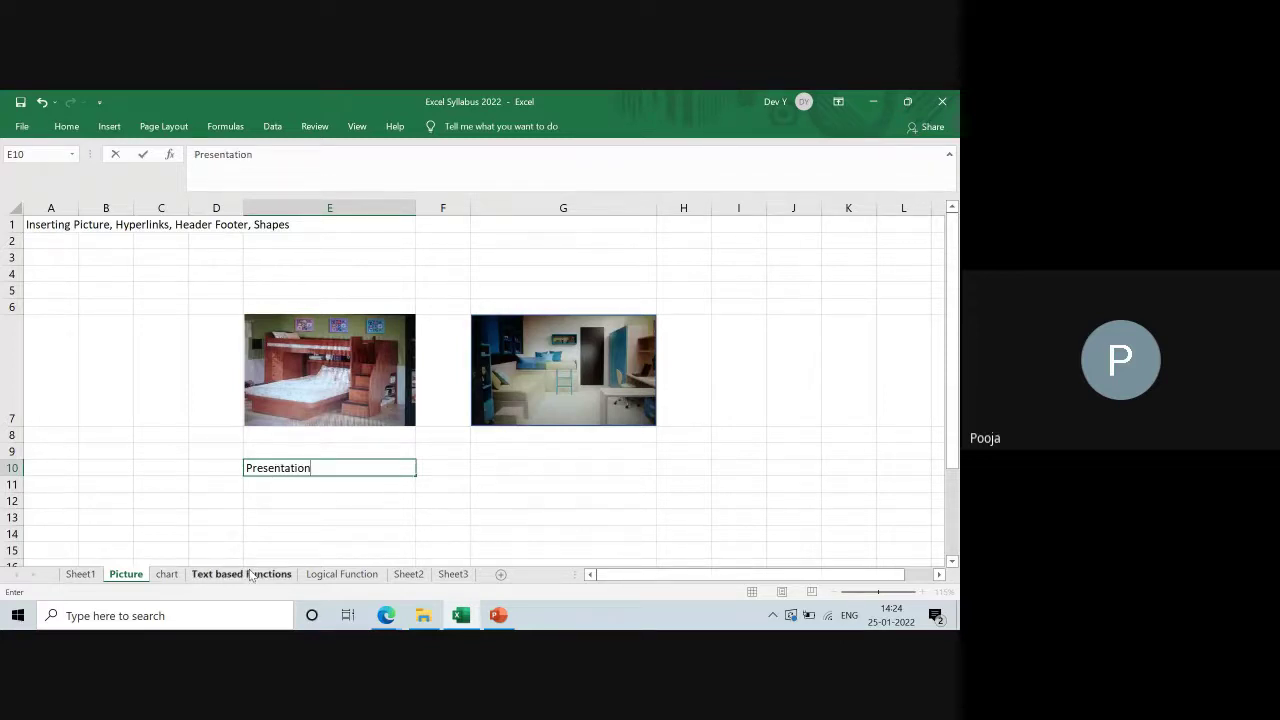
key("shift+Left")
key("Right")
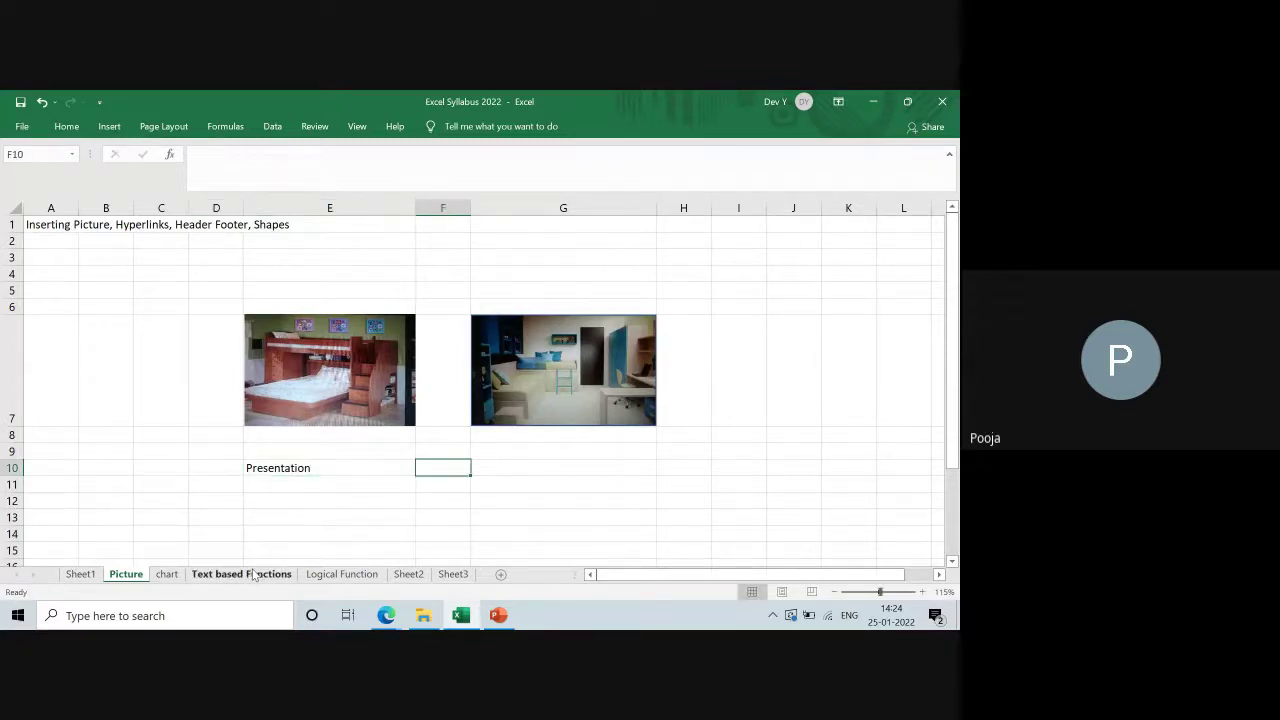
key("Left")
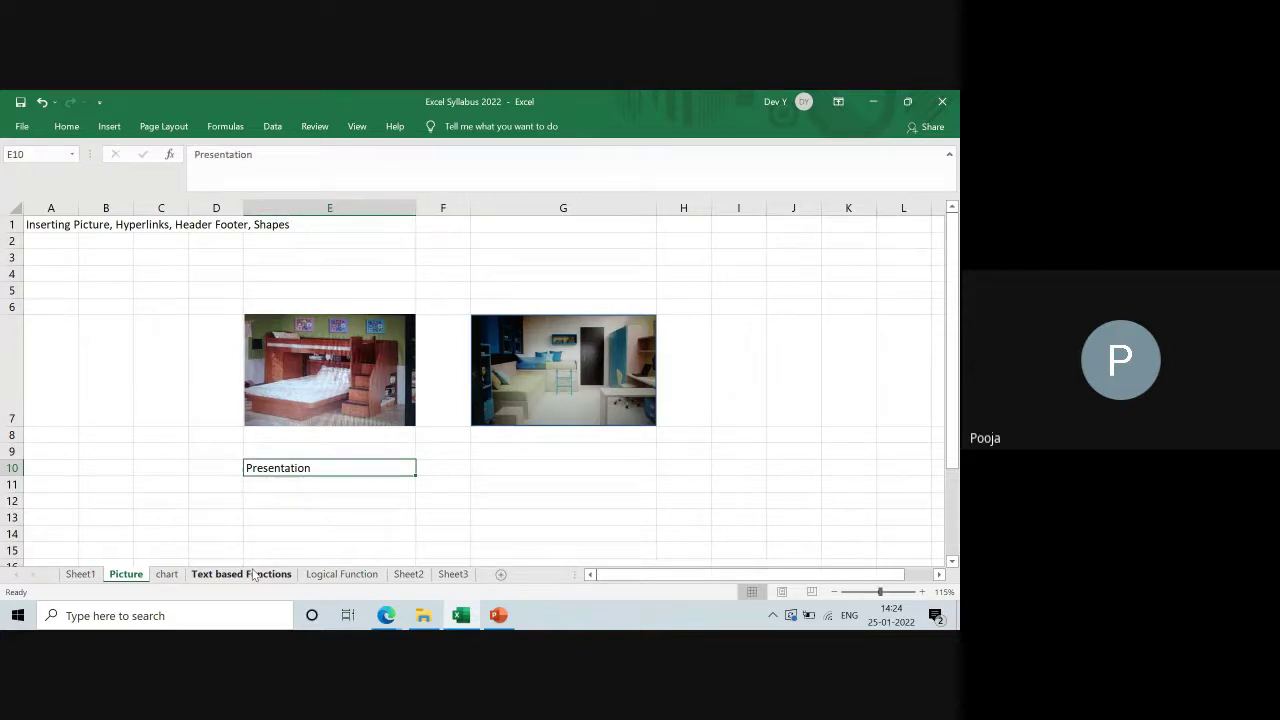
Step: Make the Presentation text in cell E10 bold and increase its font size to 20
left_click(64, 130)
left_click(85, 177)
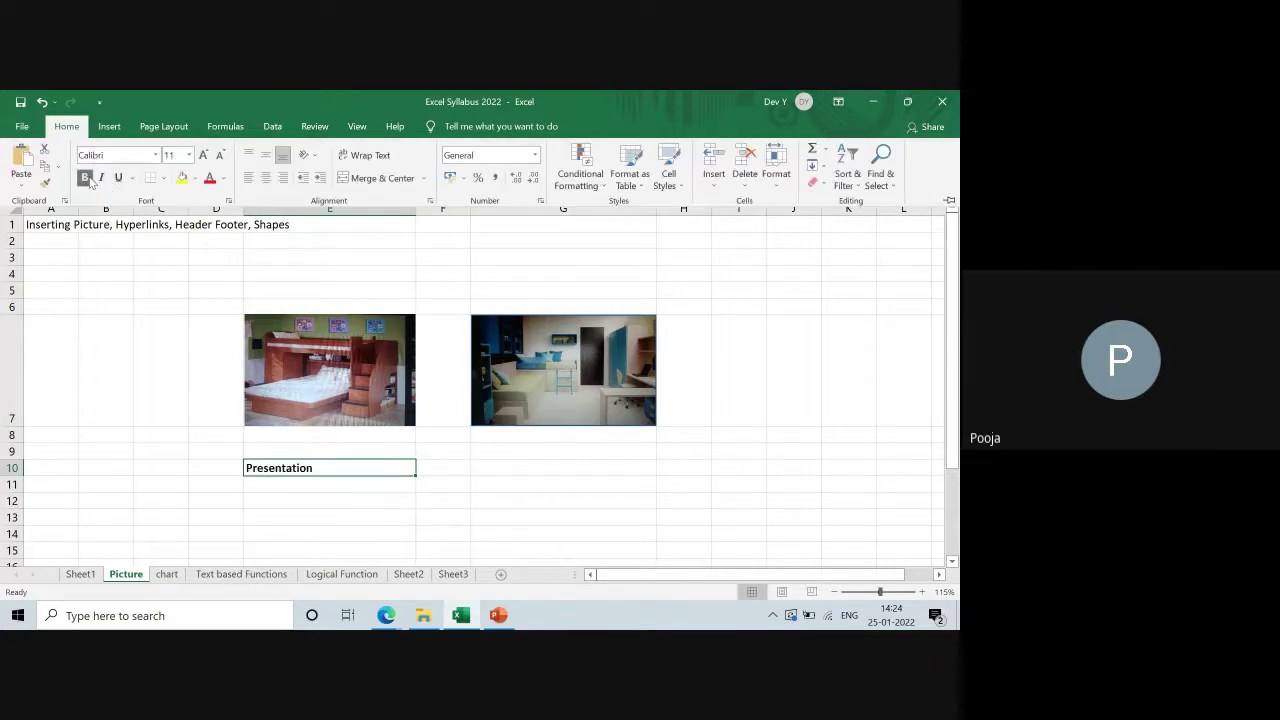
left_click(211, 158)
left_click(211, 158)
left_click(211, 158)
left_click(211, 158)
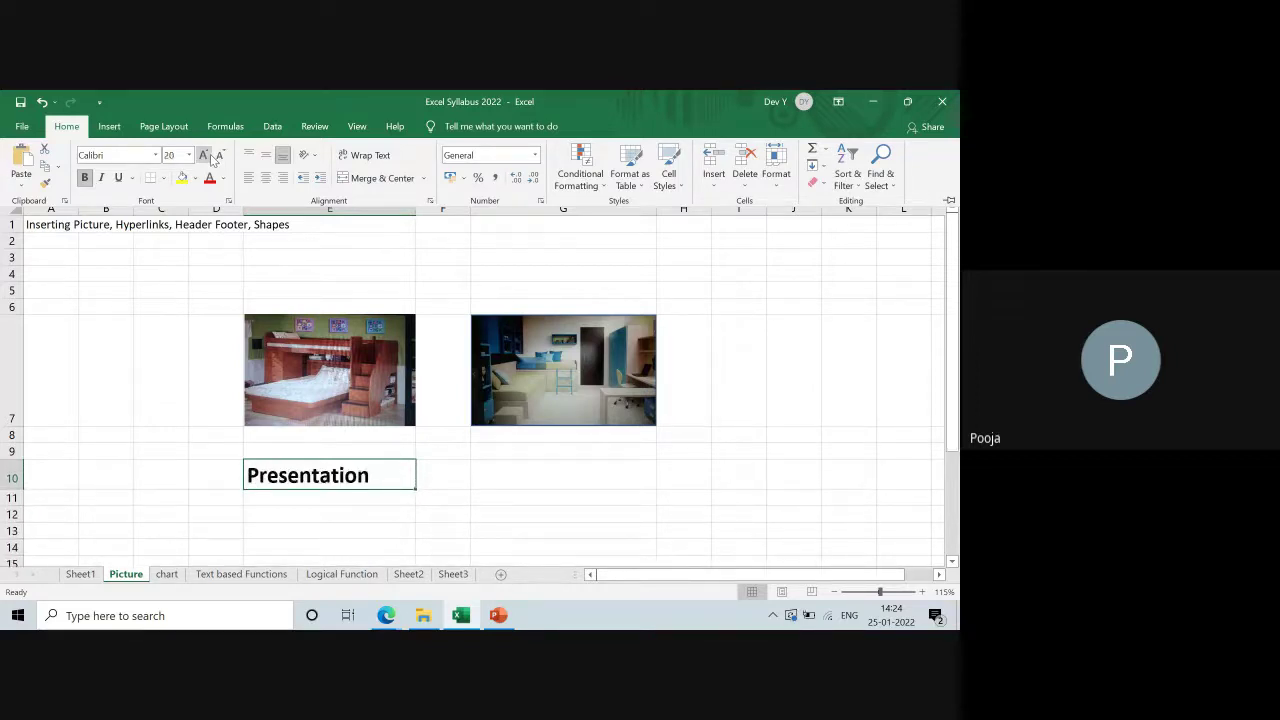
left_click(529, 482)
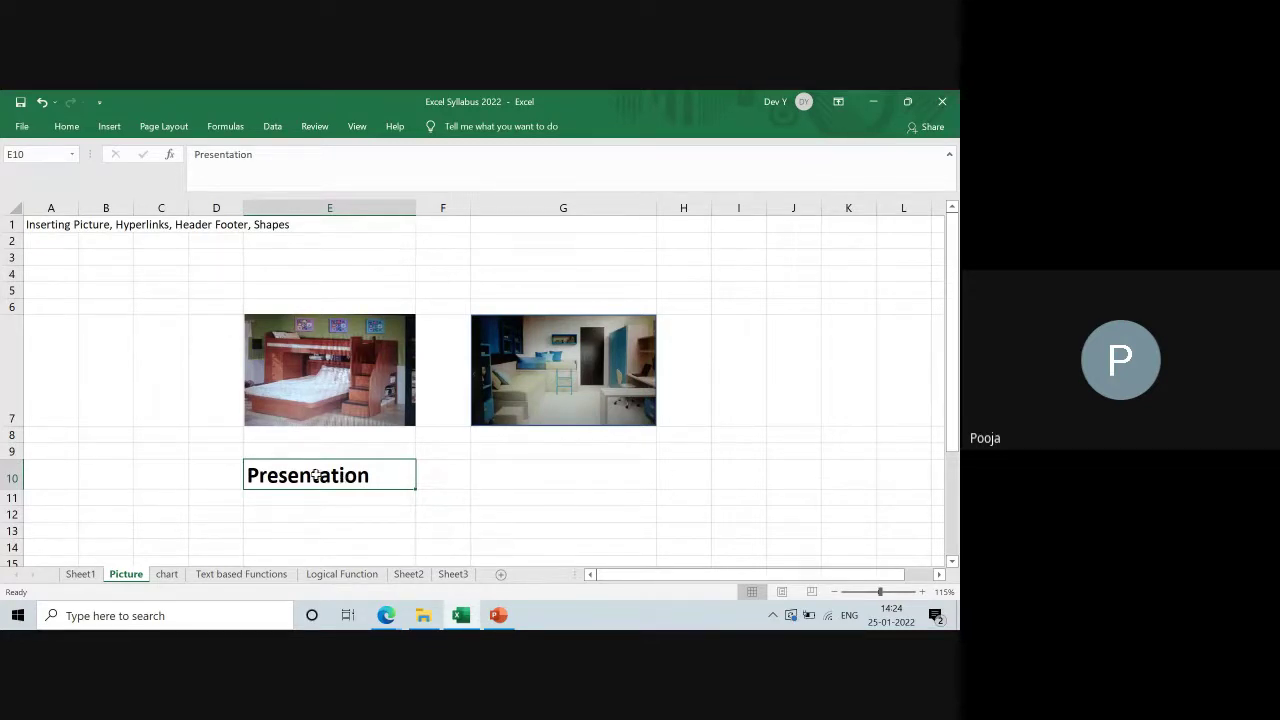
Step: Link the Presentation text in cell E10 to the existing file Snakes & Ladders.pptx in the Desktop folder
right_click(317, 483)
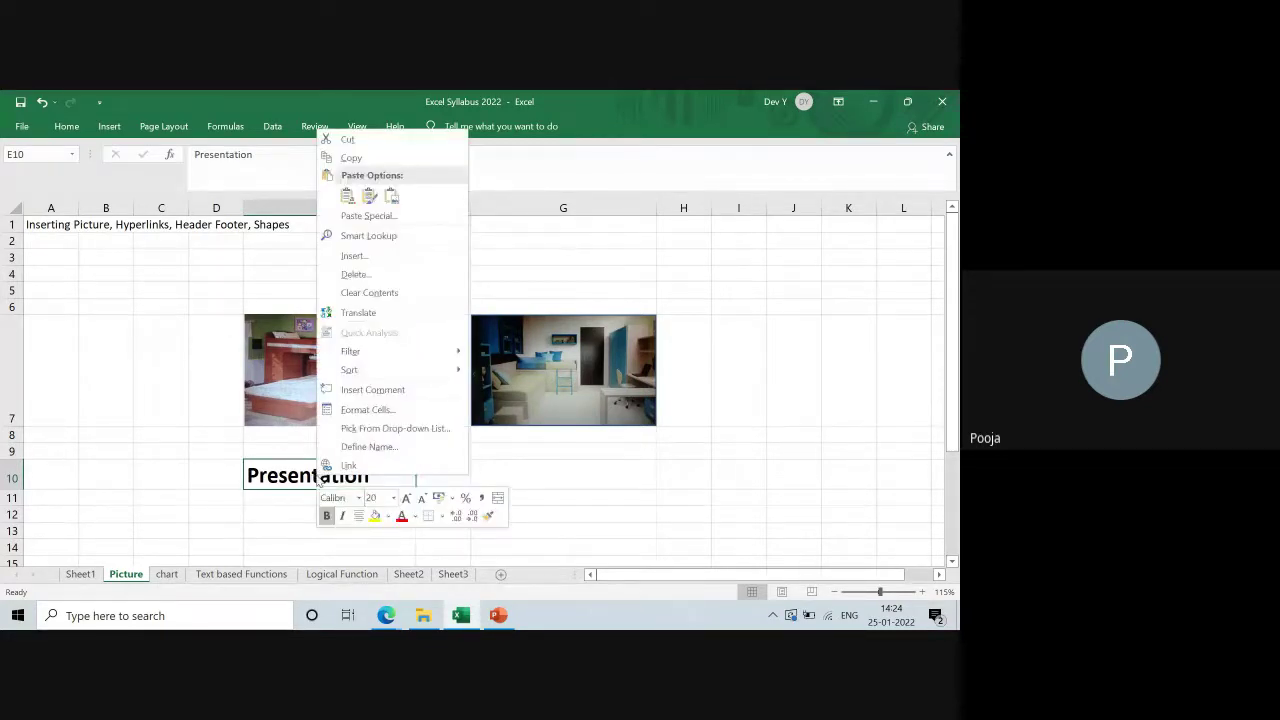
left_click(366, 466)
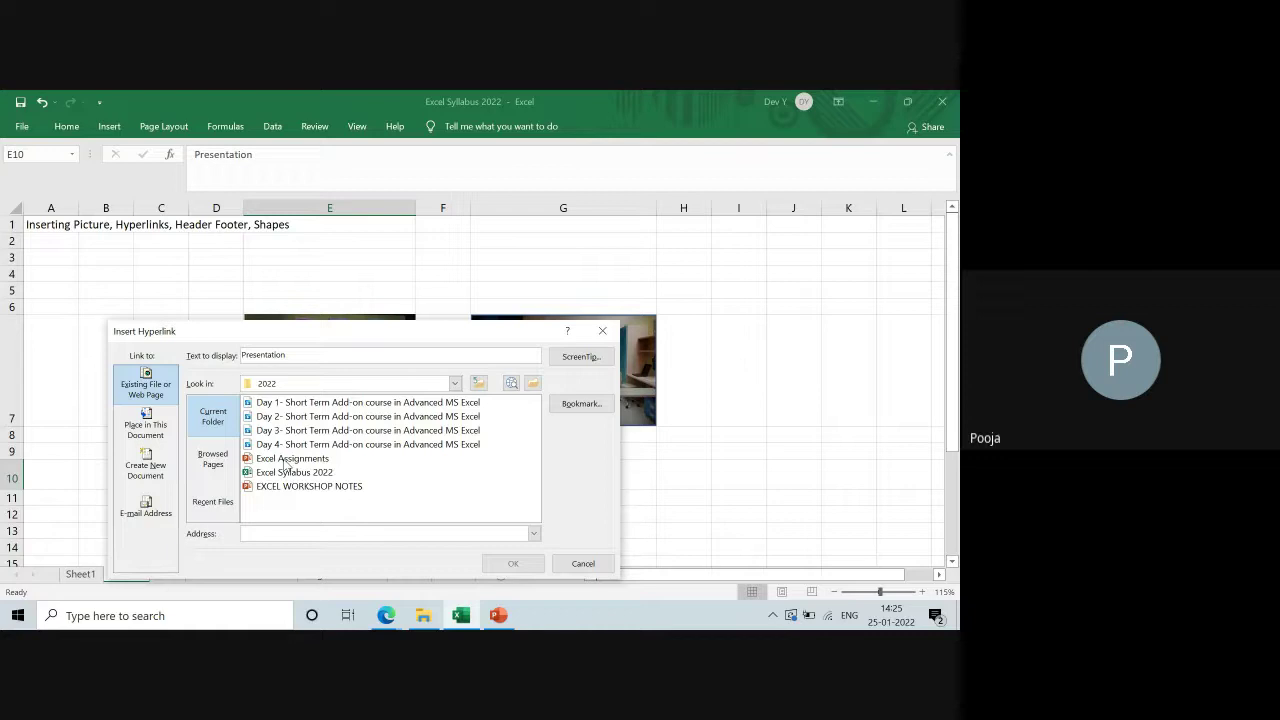
left_click(455, 383)
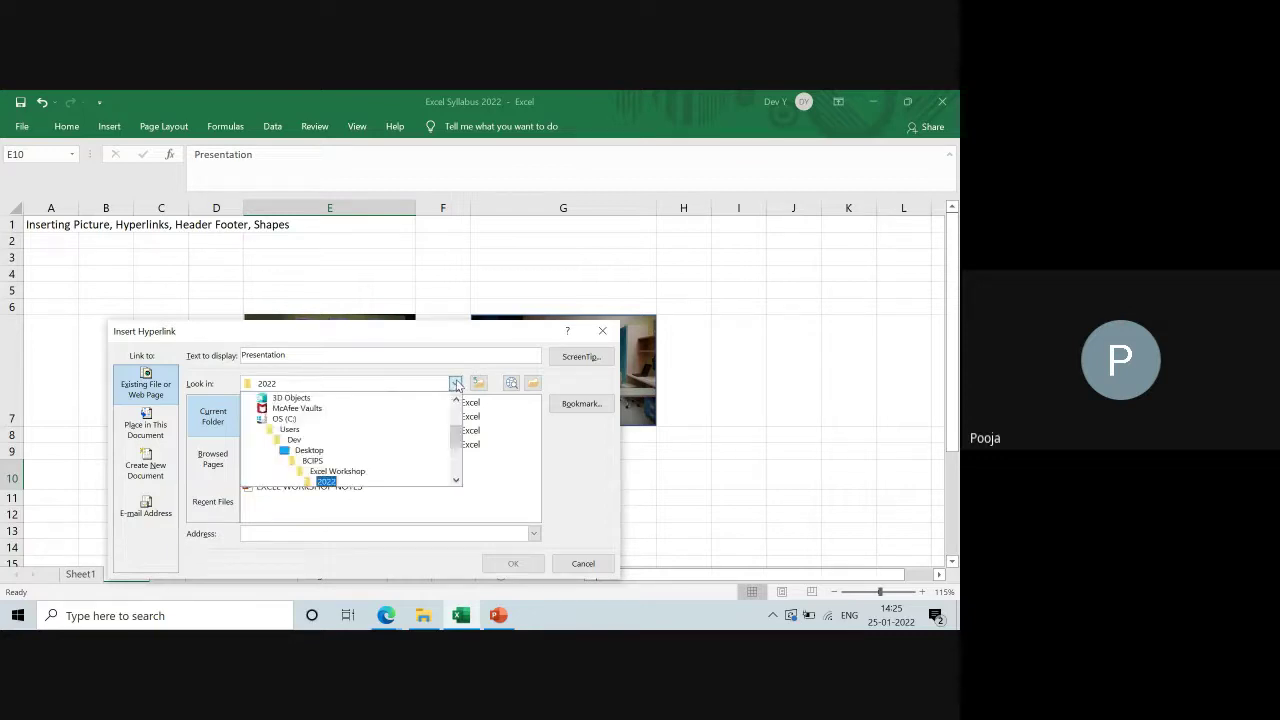
left_click(318, 452)
scroll(390, 457, "down", 5)
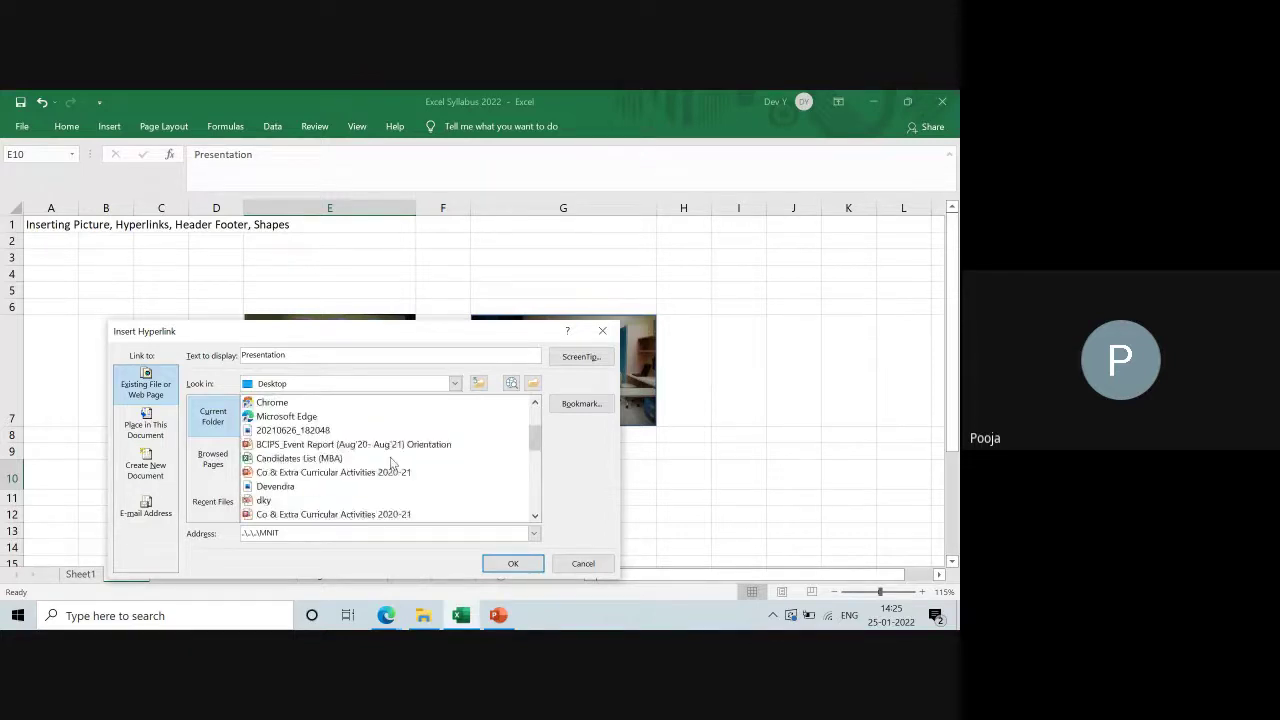
scroll(391, 460, "down", 1)
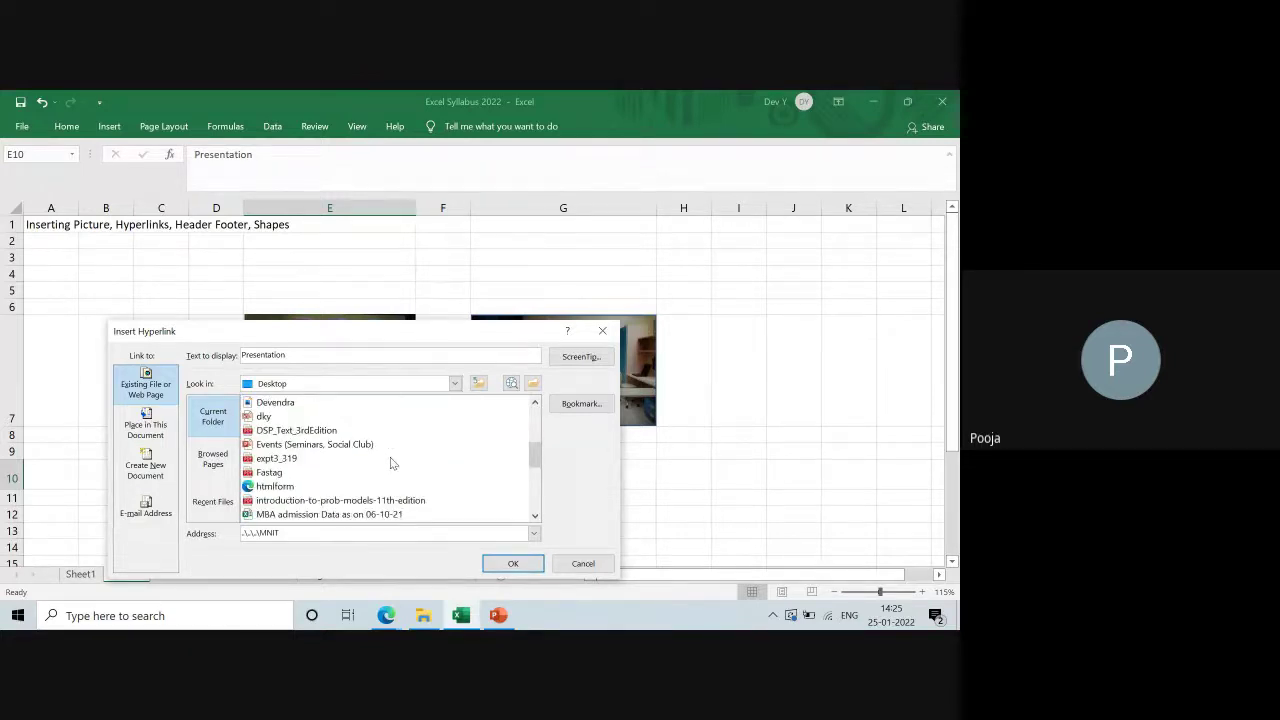
scroll(390, 462, "down", 1)
scroll(392, 463, "down", 3)
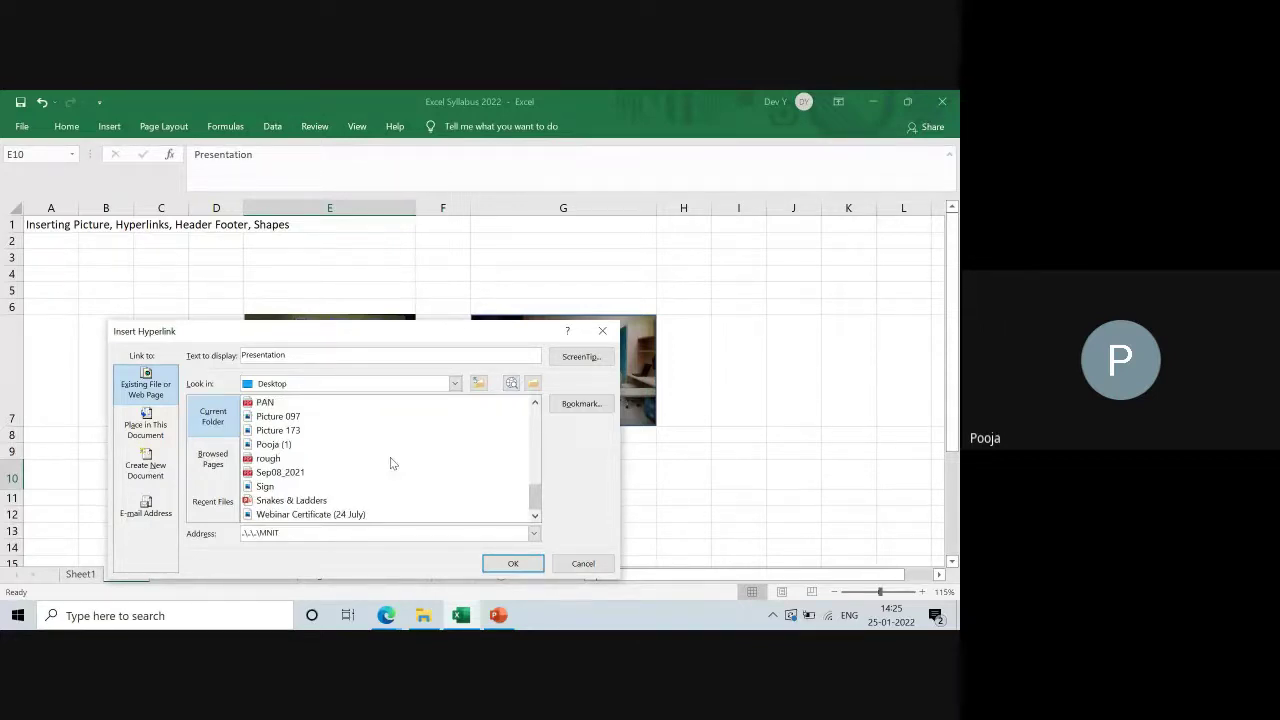
left_click(259, 506)
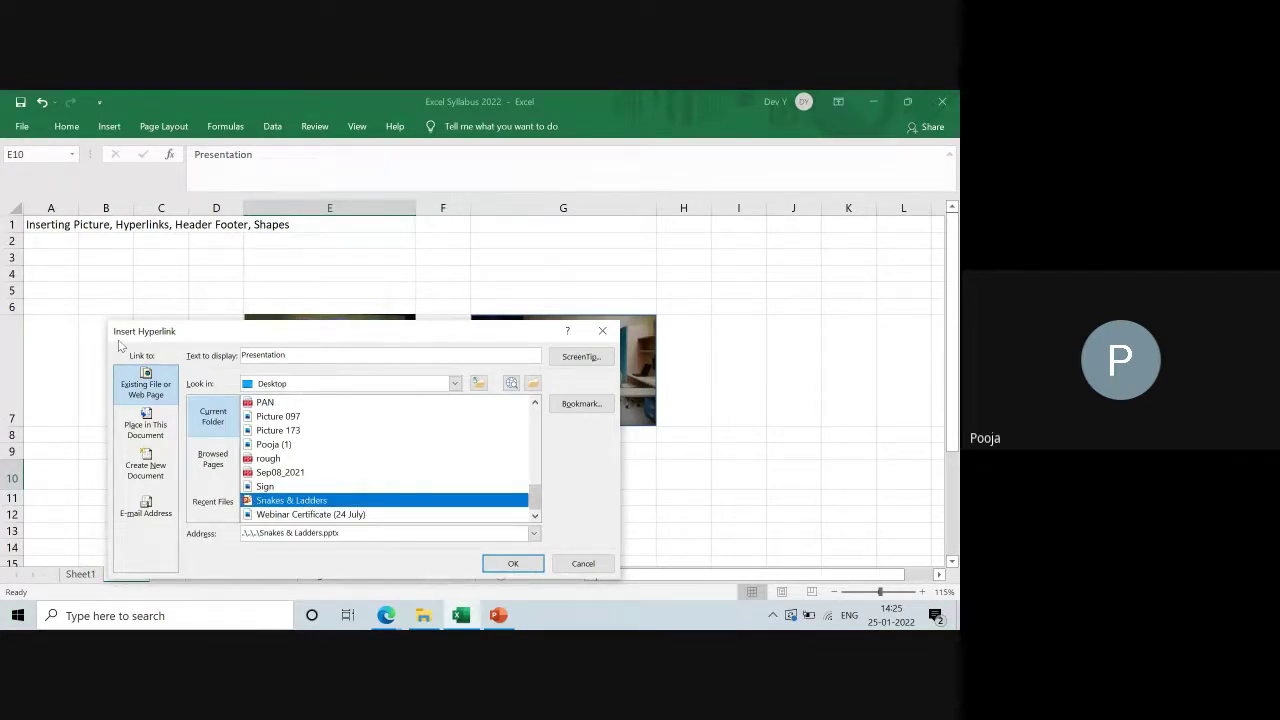
left_click(527, 569)
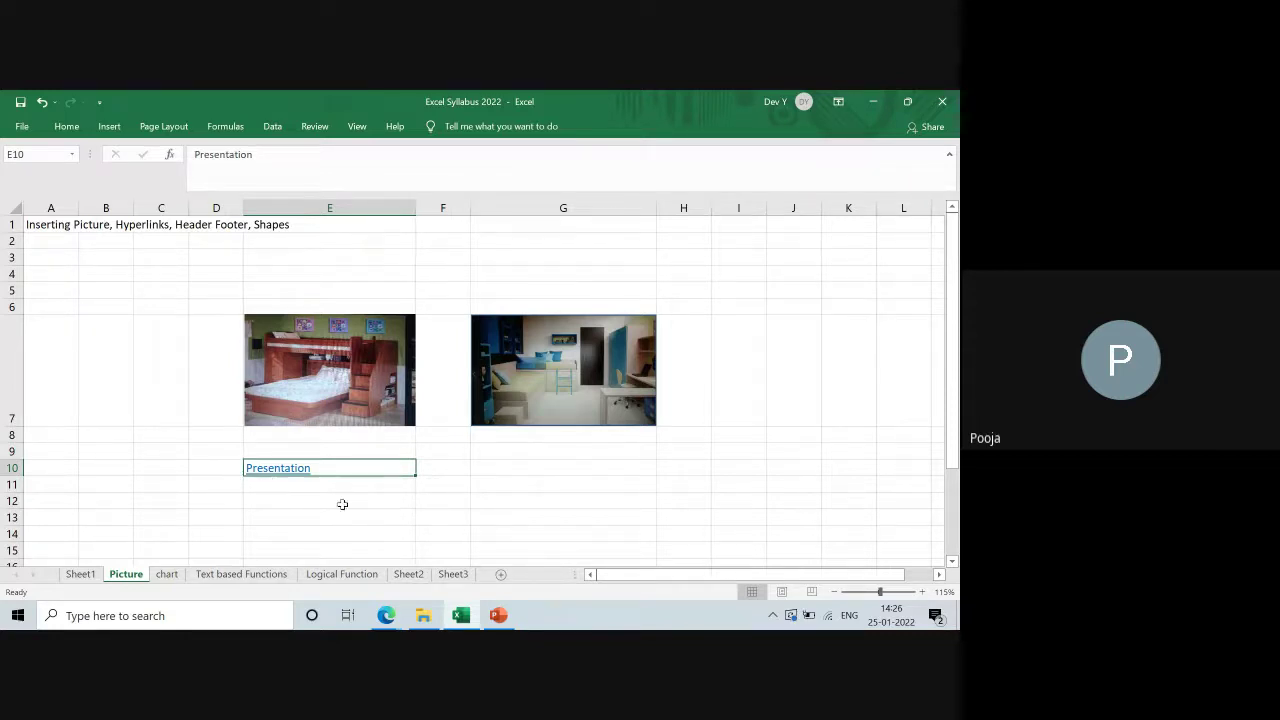
Step: Test the Presentation hyperlink in cell E10, view the Snakes & Ladders slide in PowerPoint, and return to Excel
left_click(285, 477)
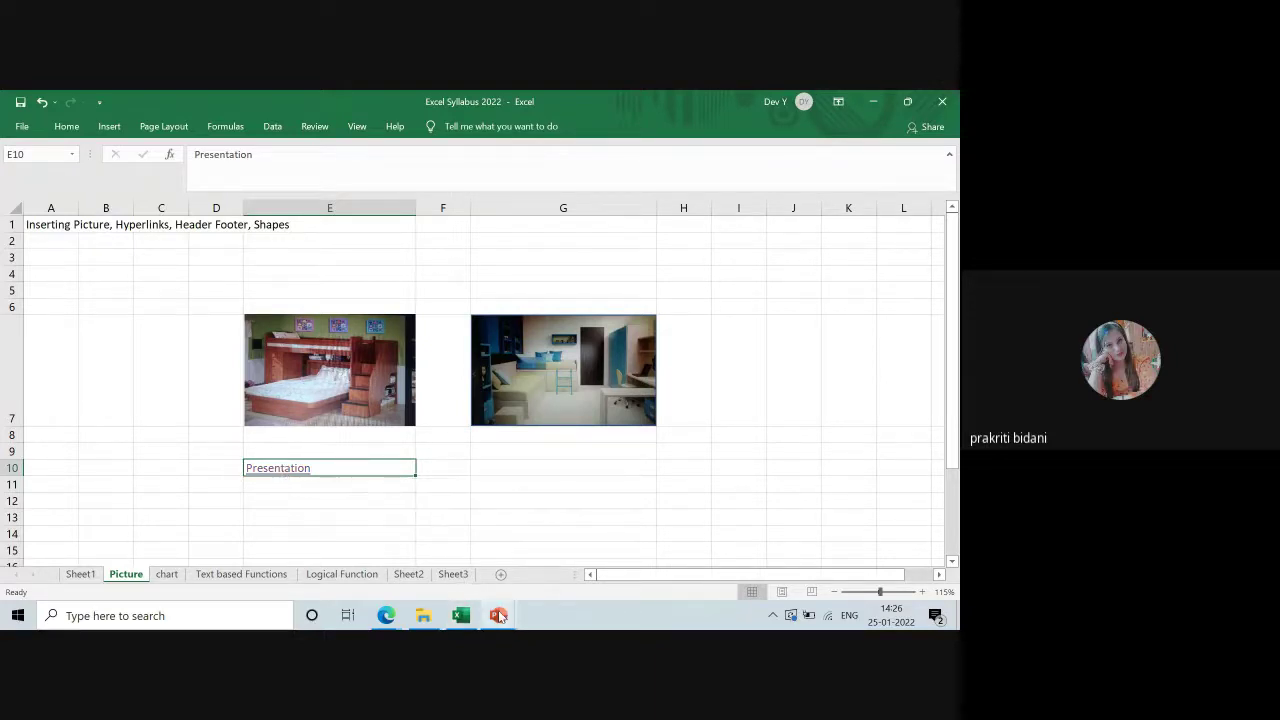
mouse_move(499, 616)
left_click(568, 565)
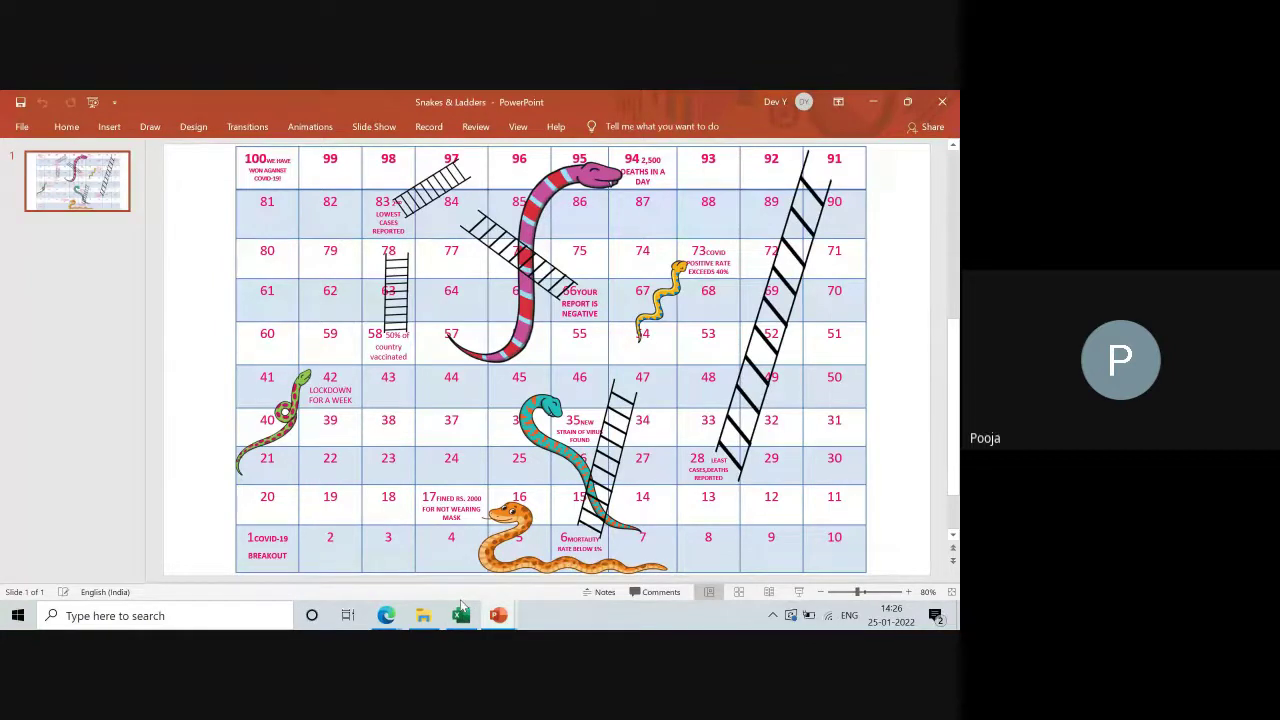
key("alt+Tab")
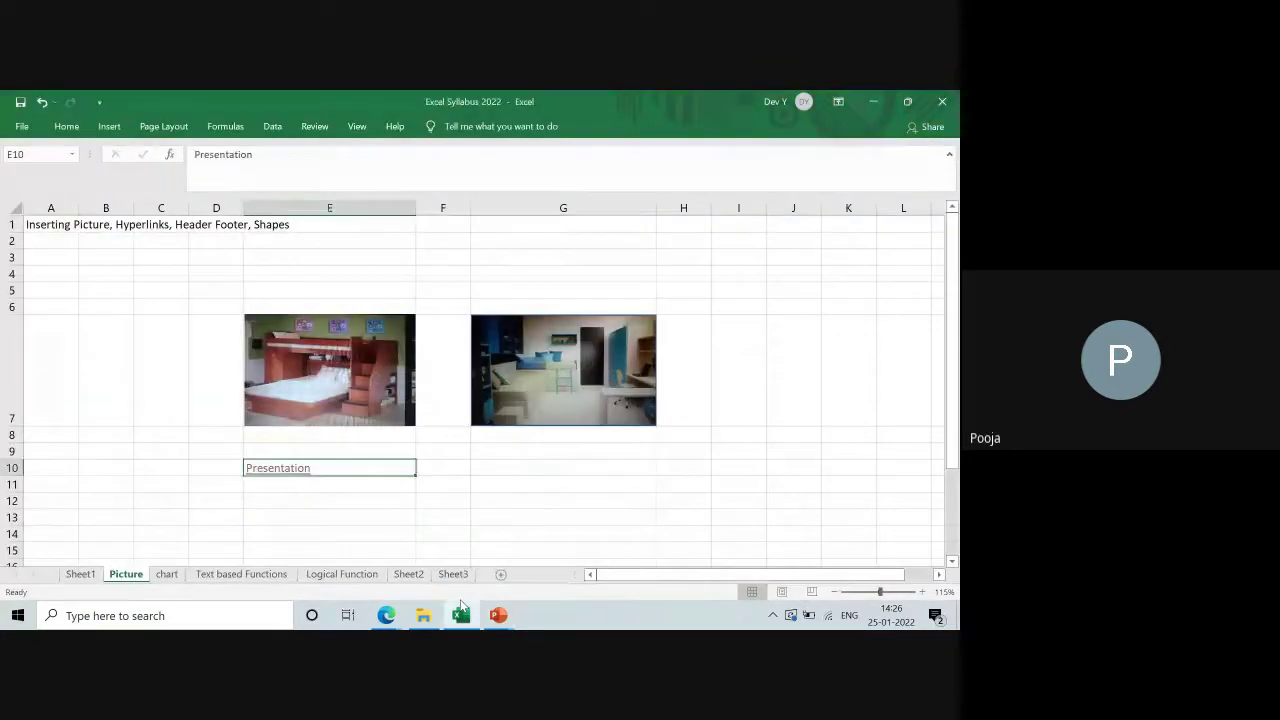
Step: Link the picture in cell E7 to the file Day 1- Short Term Add-on course in Advanced MS Excel.mp4 in folder 2022
right_click(337, 362)
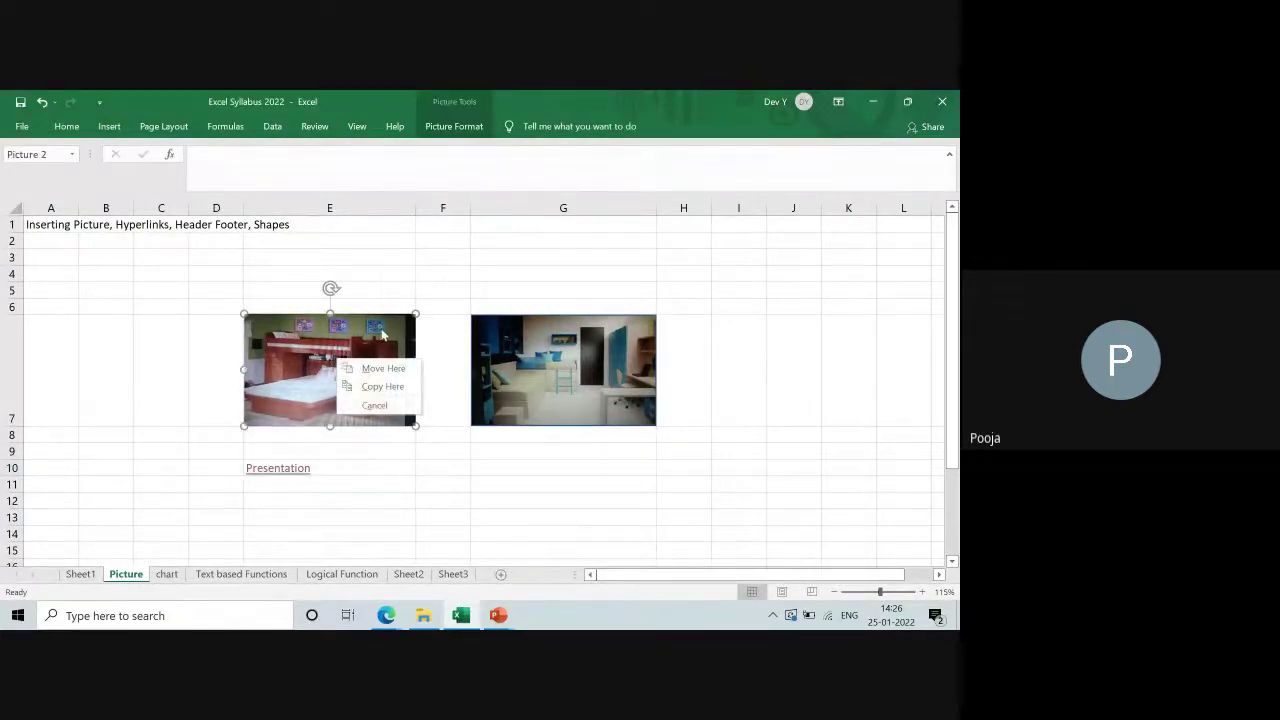
right_click(383, 334)
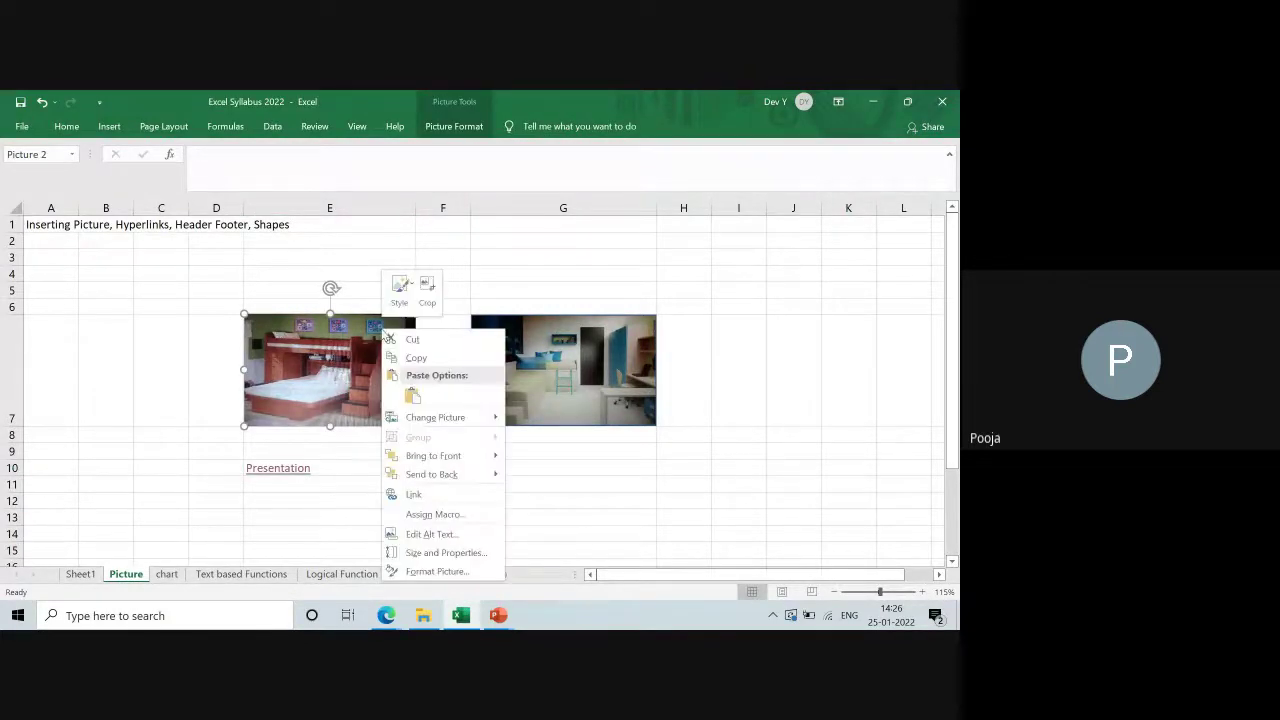
left_click(414, 495)
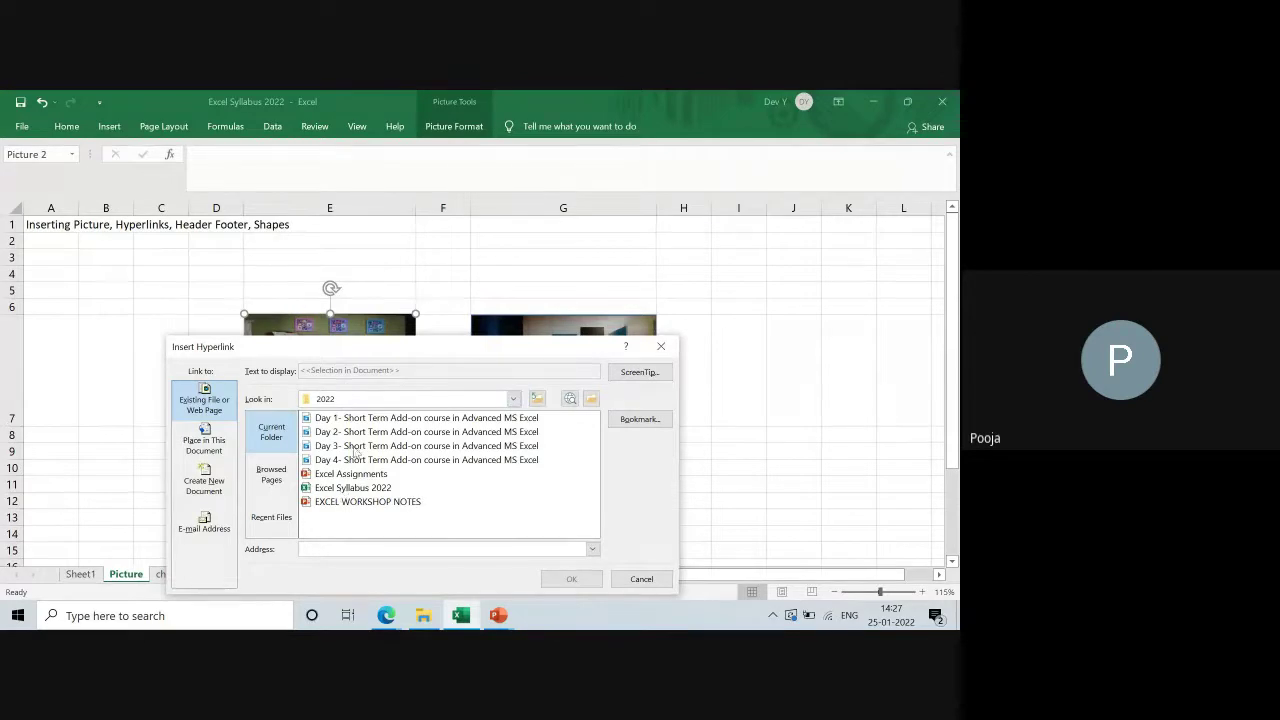
left_click(357, 423)
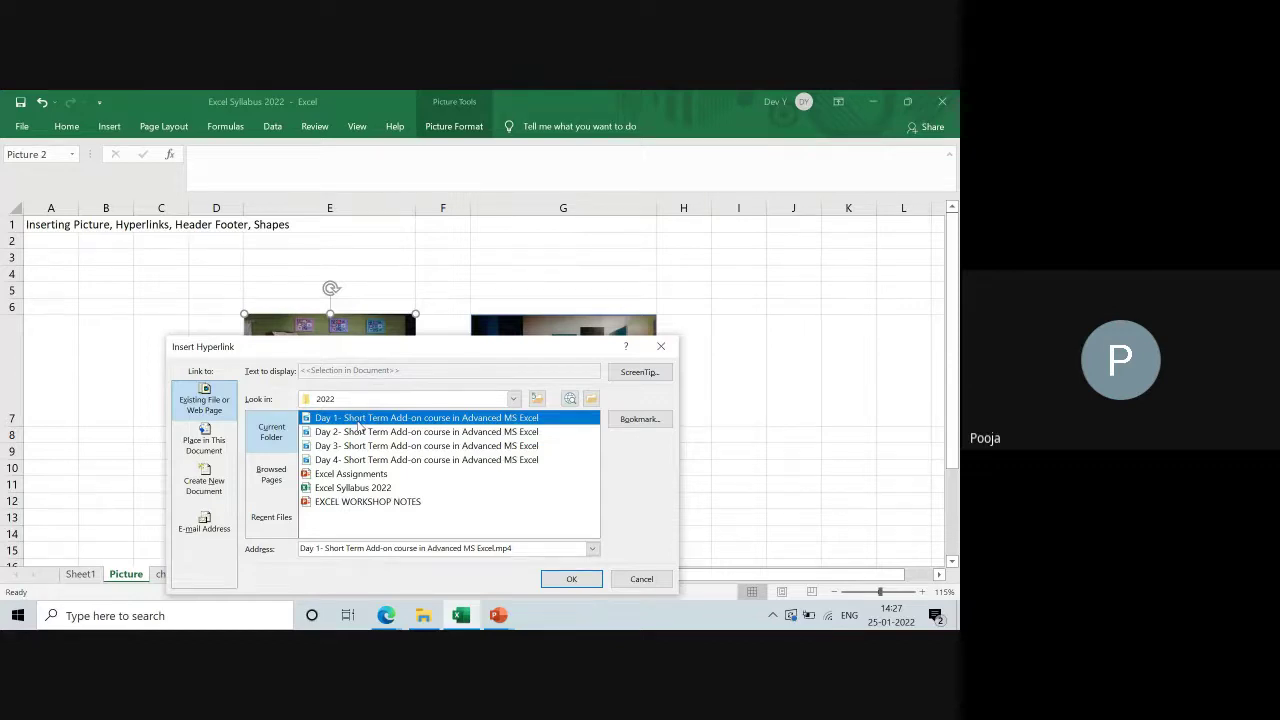
left_click(570, 581)
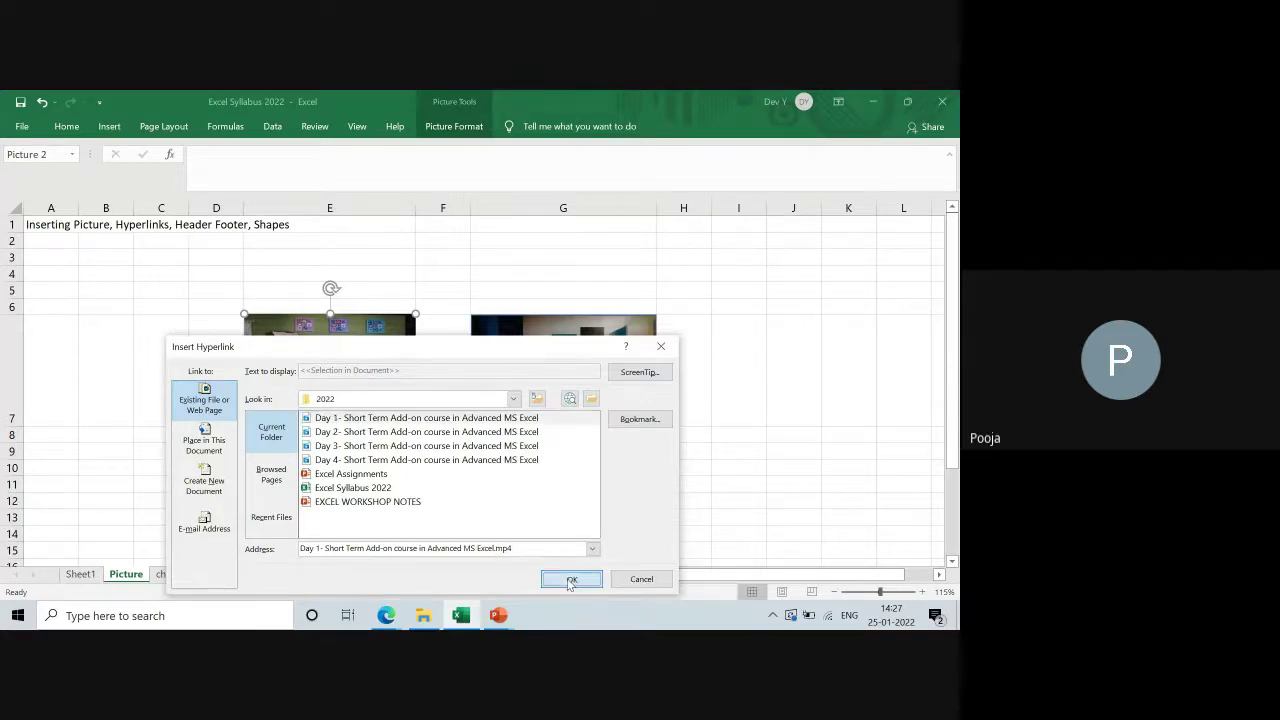
Step: Deselect the picture in cell E7, test its hyperlink by playing the linked video in Films & TV, and leave the playback
mouse_move(368, 388)
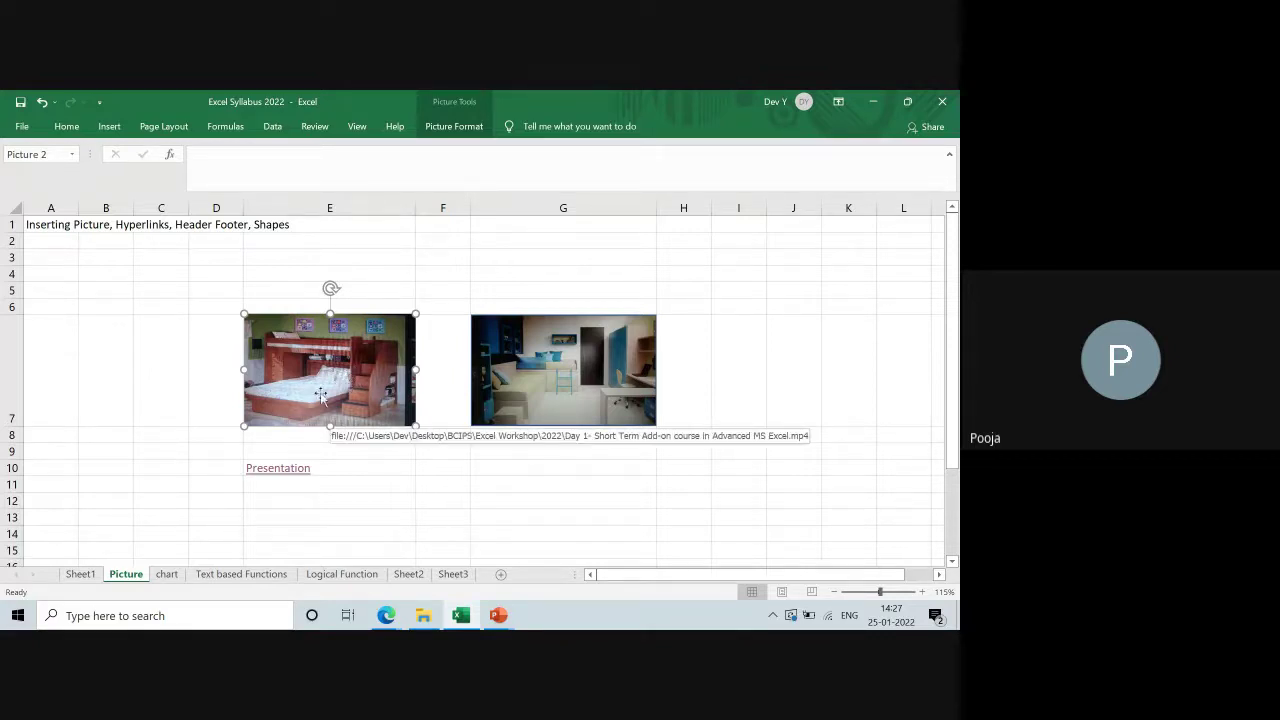
left_click(457, 512)
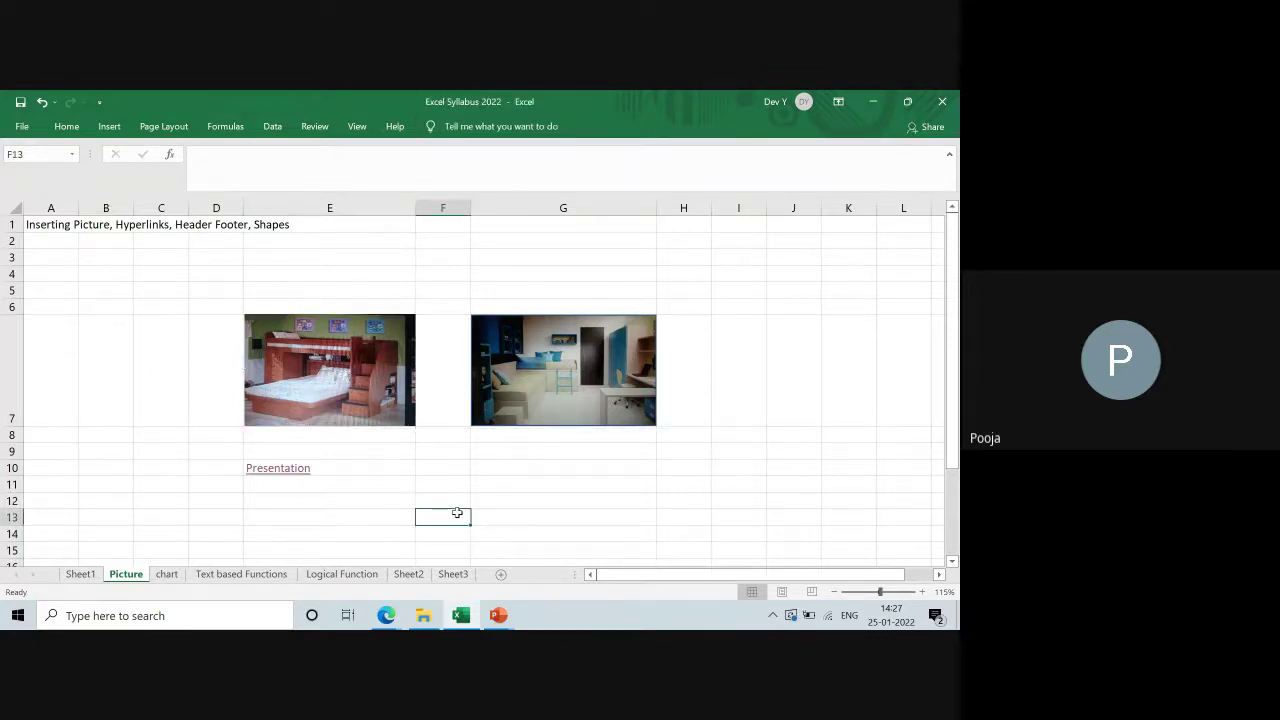
left_click(330, 380)
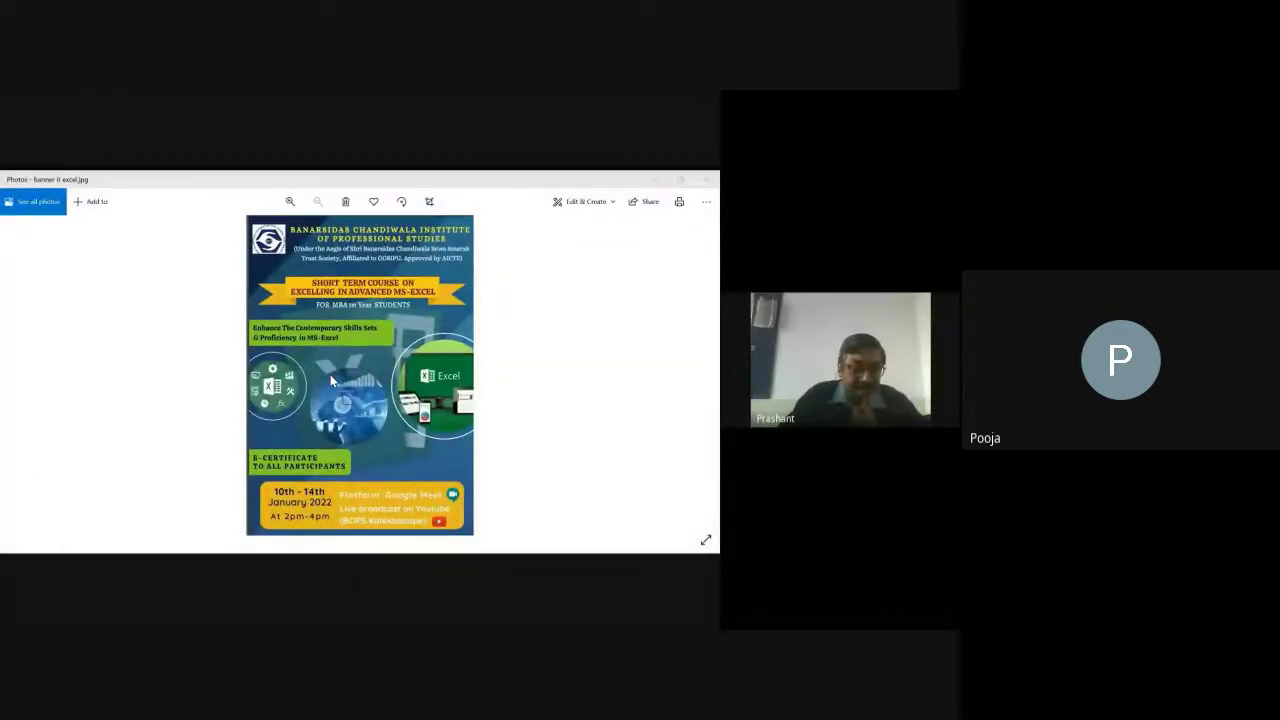
mouse_move(755, 239)
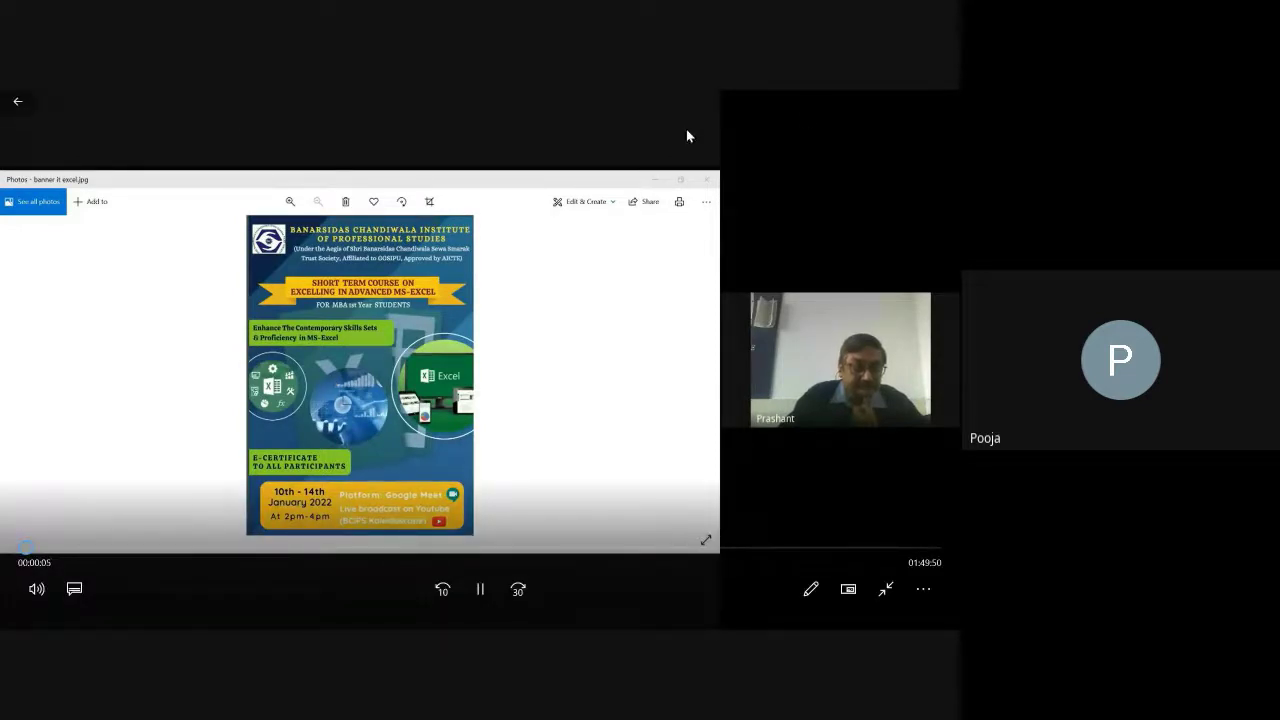
left_click(20, 104)
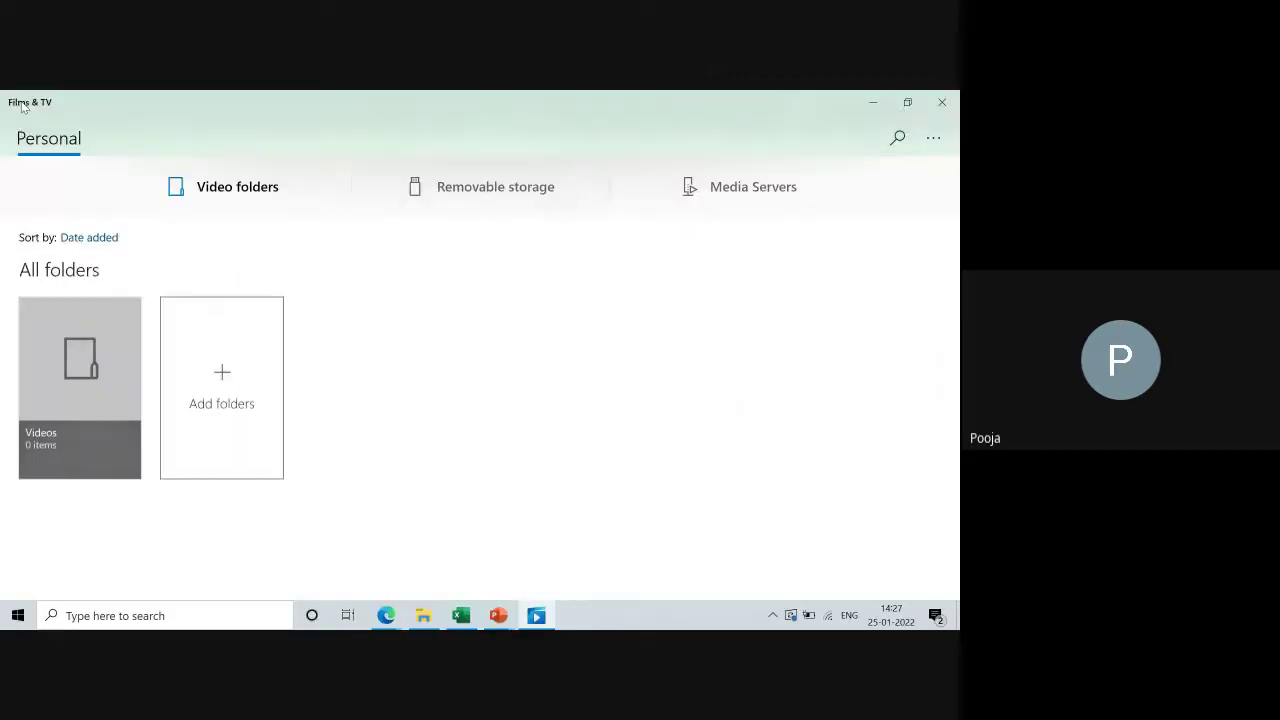
Step: Return to Excel, test the video hyperlink on the picture in cell E7 again, and close Films & TV
left_click(942, 102)
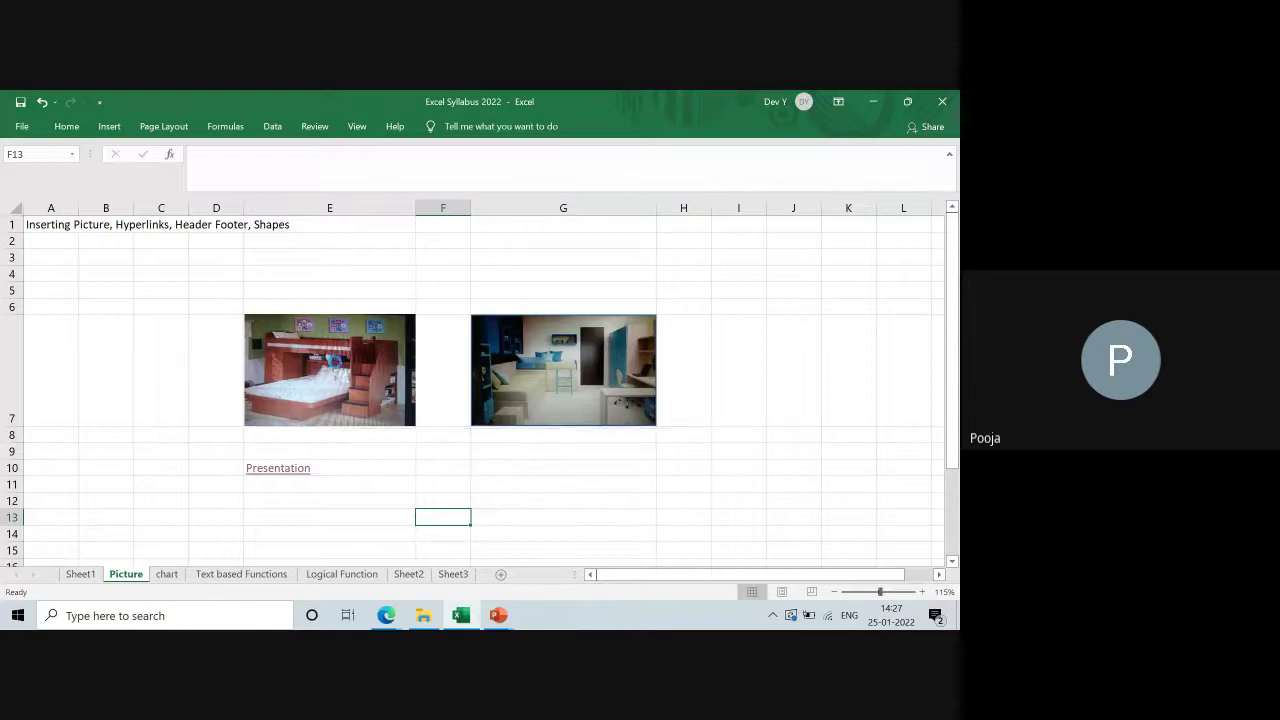
left_click(335, 362)
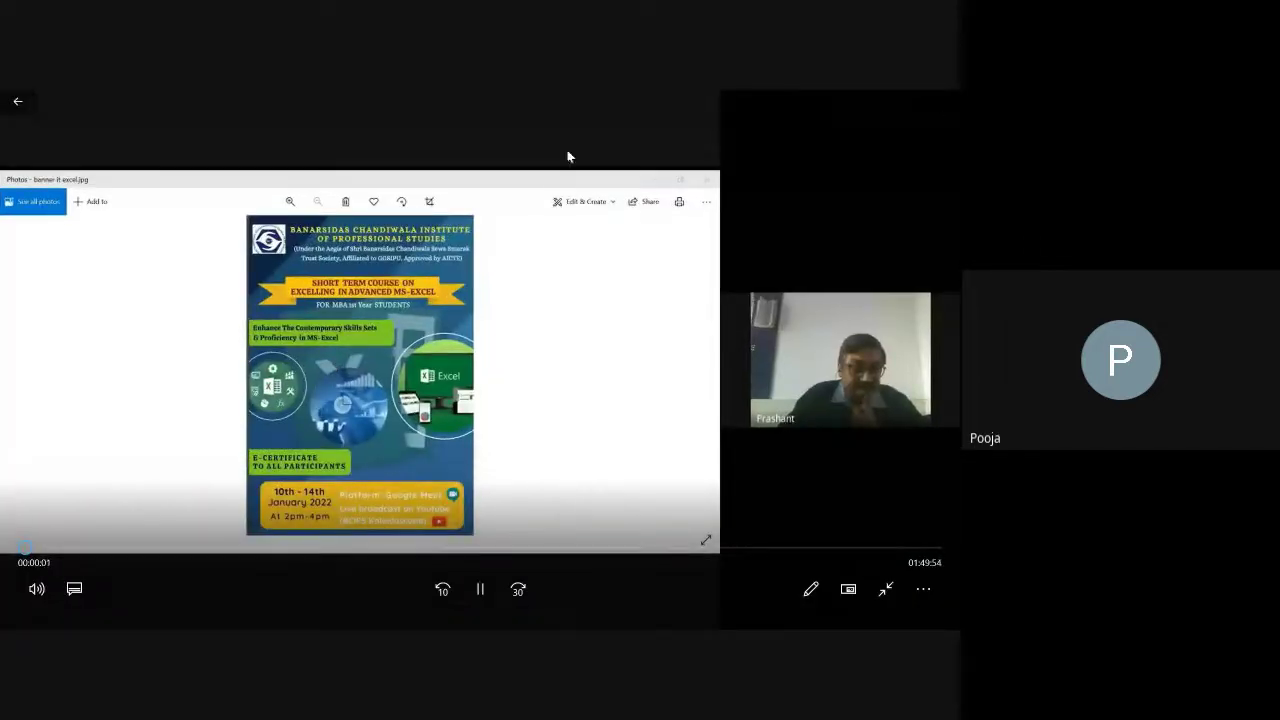
left_click(23, 104)
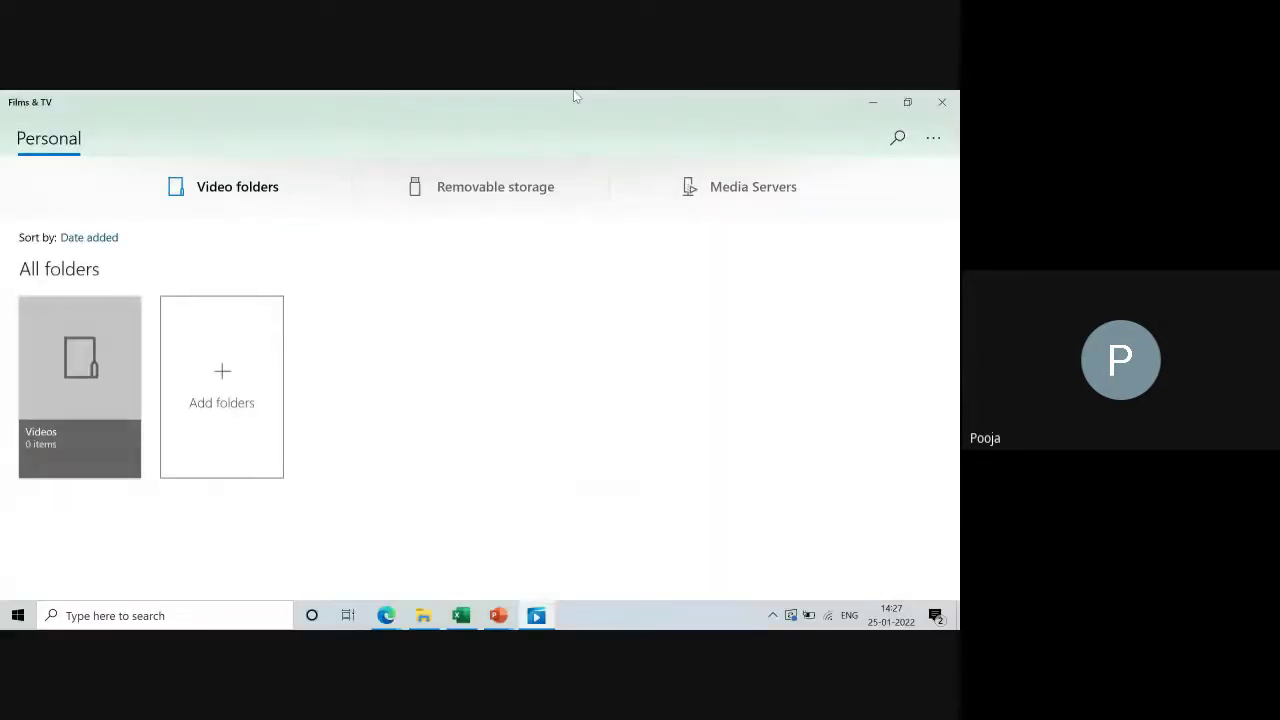
left_click(944, 106)
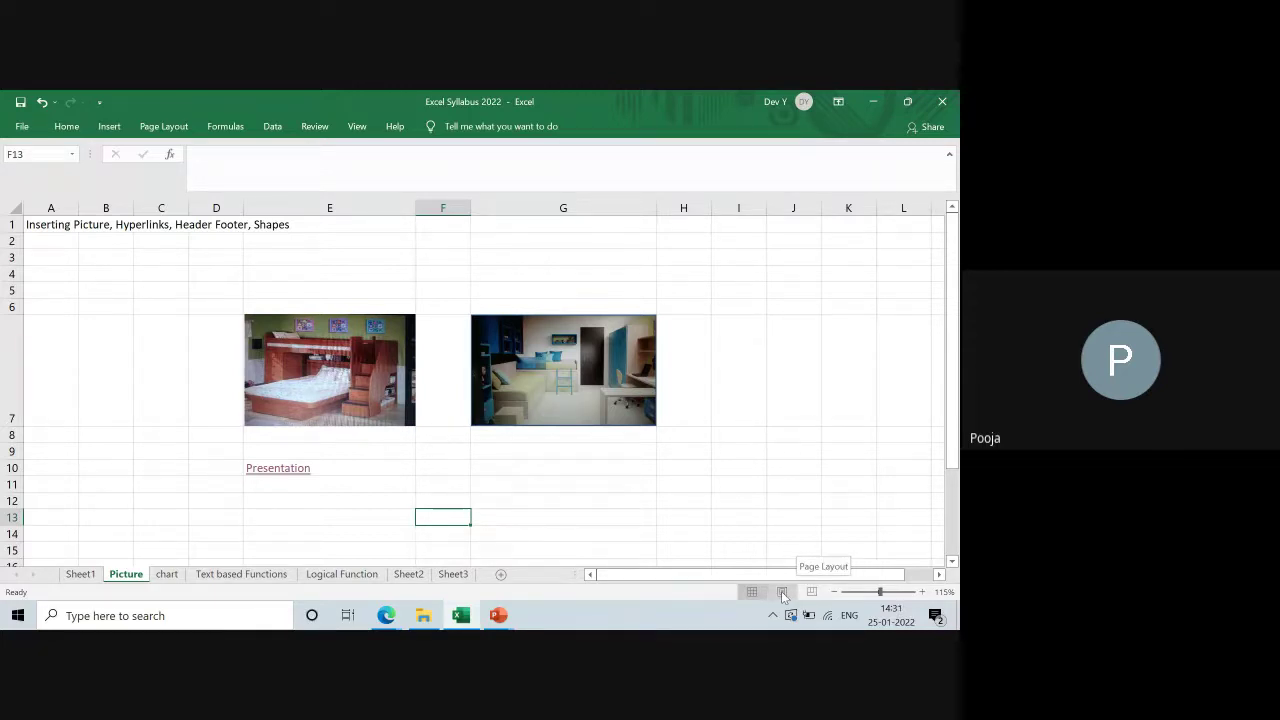
Step: Switch the Picture sheet to Page Layout view and examine the header and footer areas of its first page
left_click(783, 592)
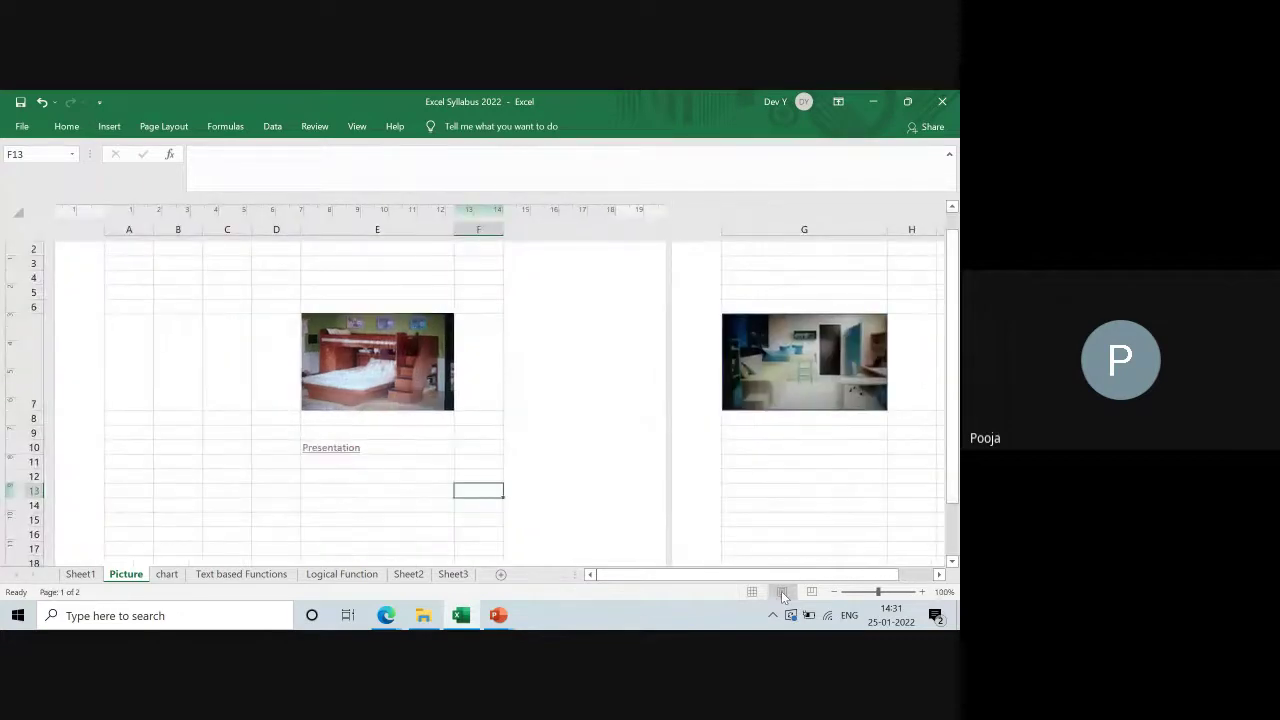
scroll(574, 377, "up", 2)
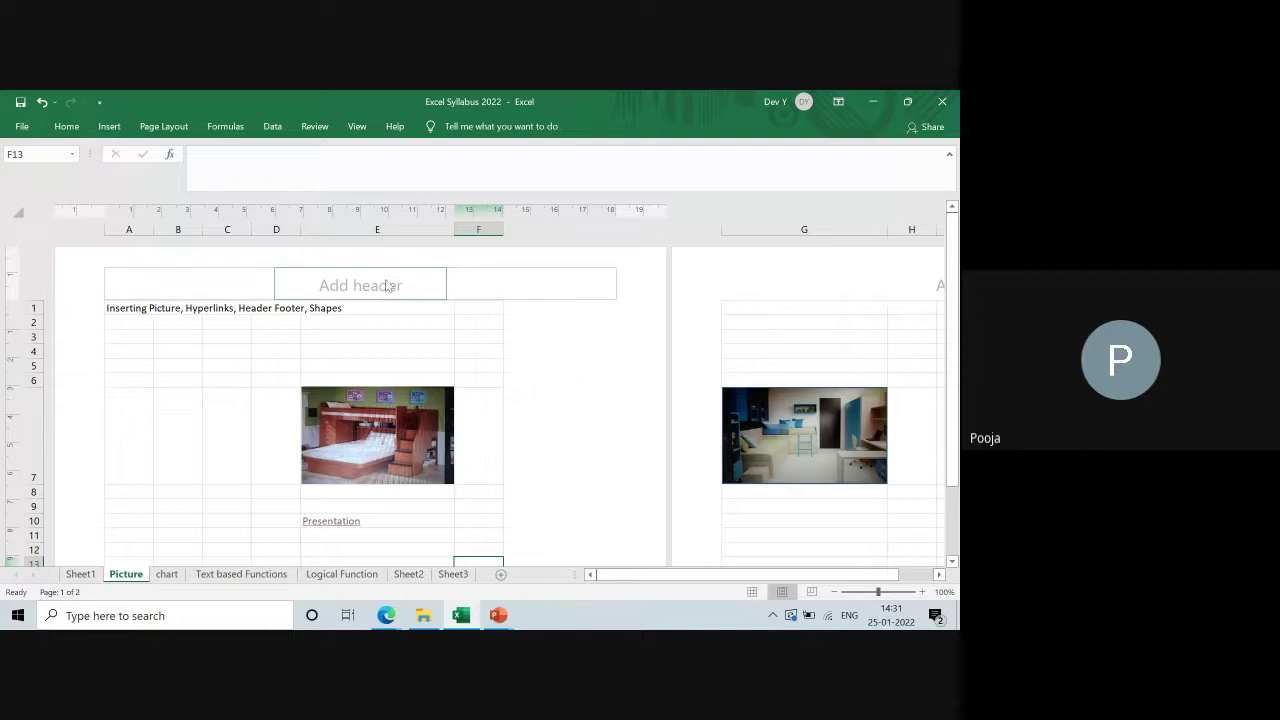
scroll(469, 377, "down", 3)
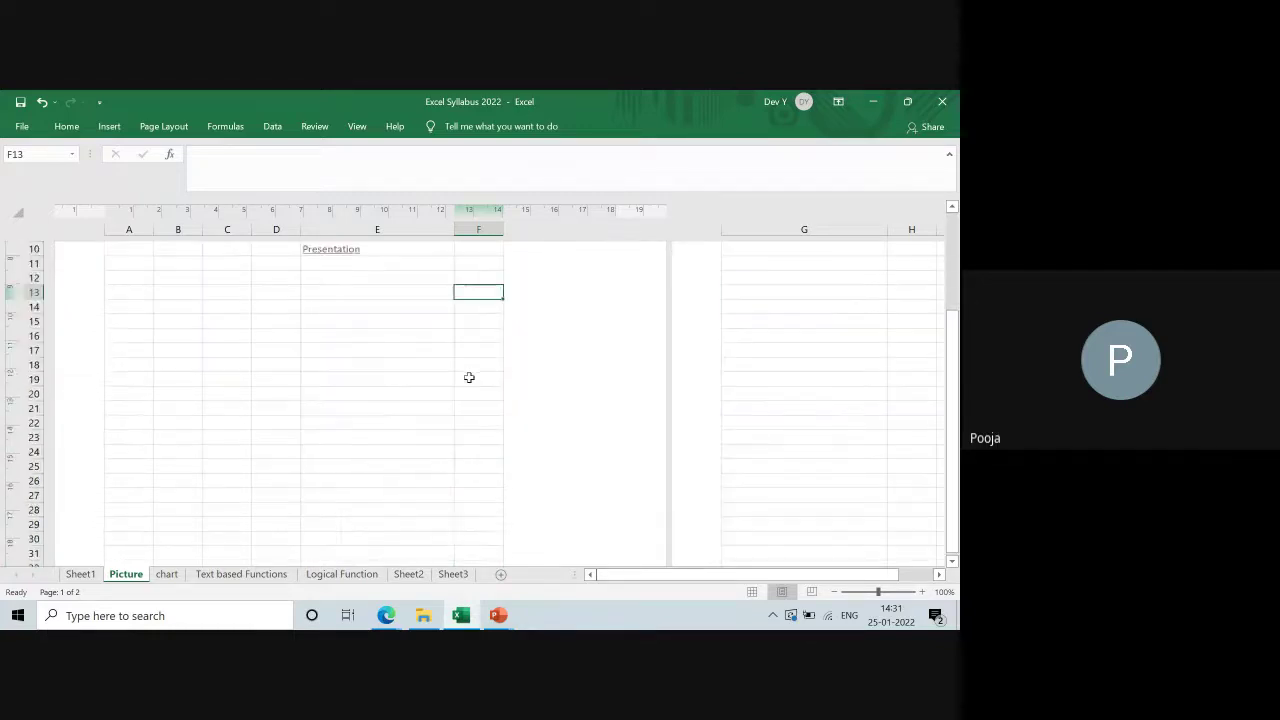
scroll(469, 377, "down", 5)
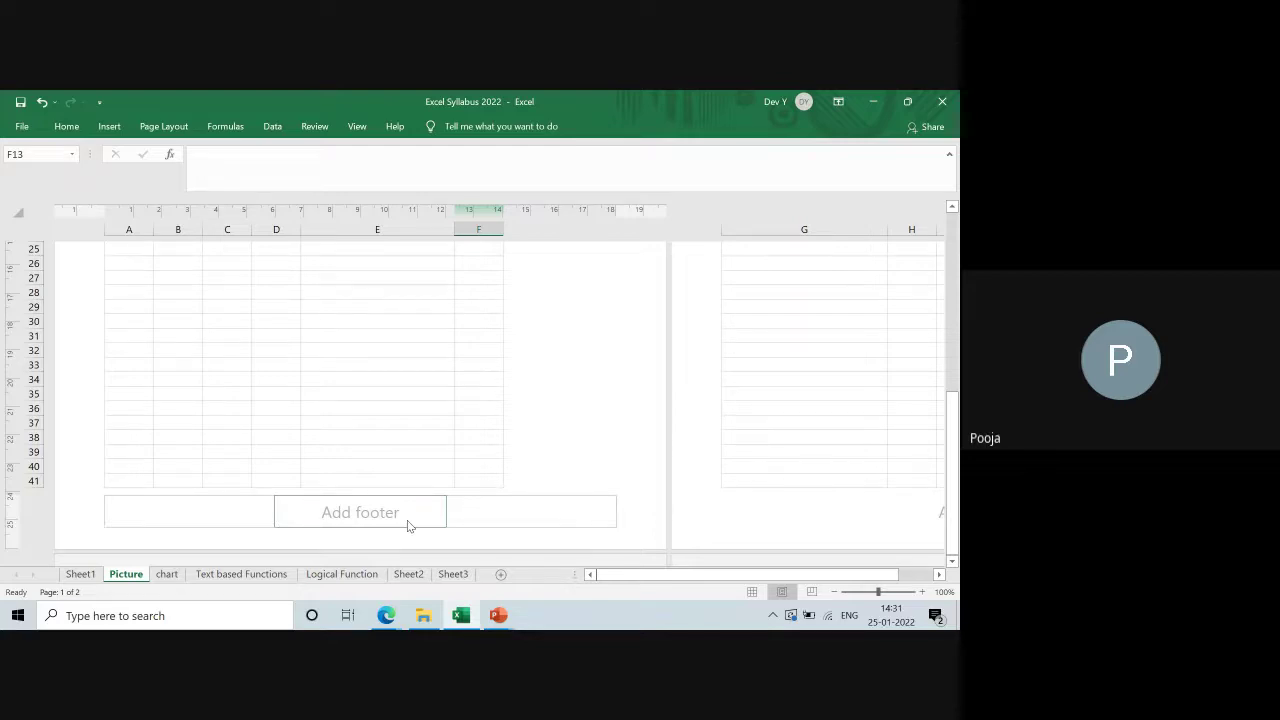
scroll(443, 400, "up", 8)
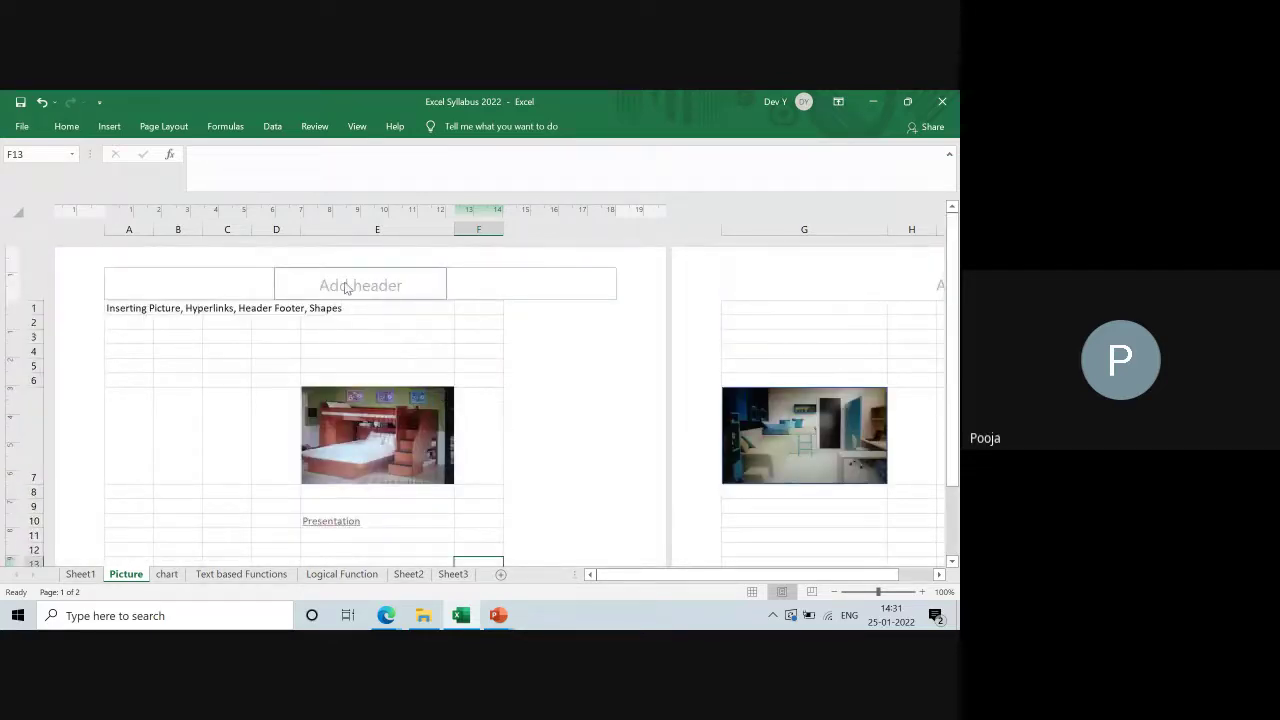
Step: Enter Excel Short Term Course with BBA on a second line in the right section of the page header
left_click(346, 287)
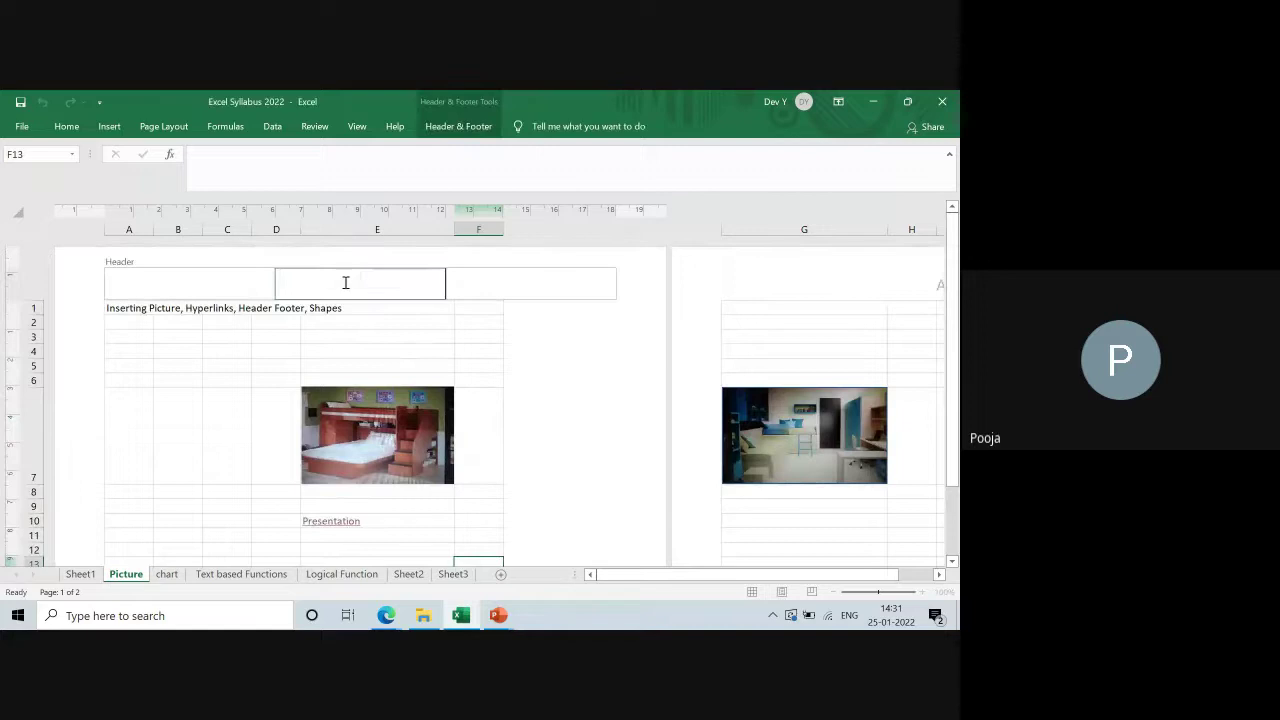
left_click(474, 278)
left_click(216, 284)
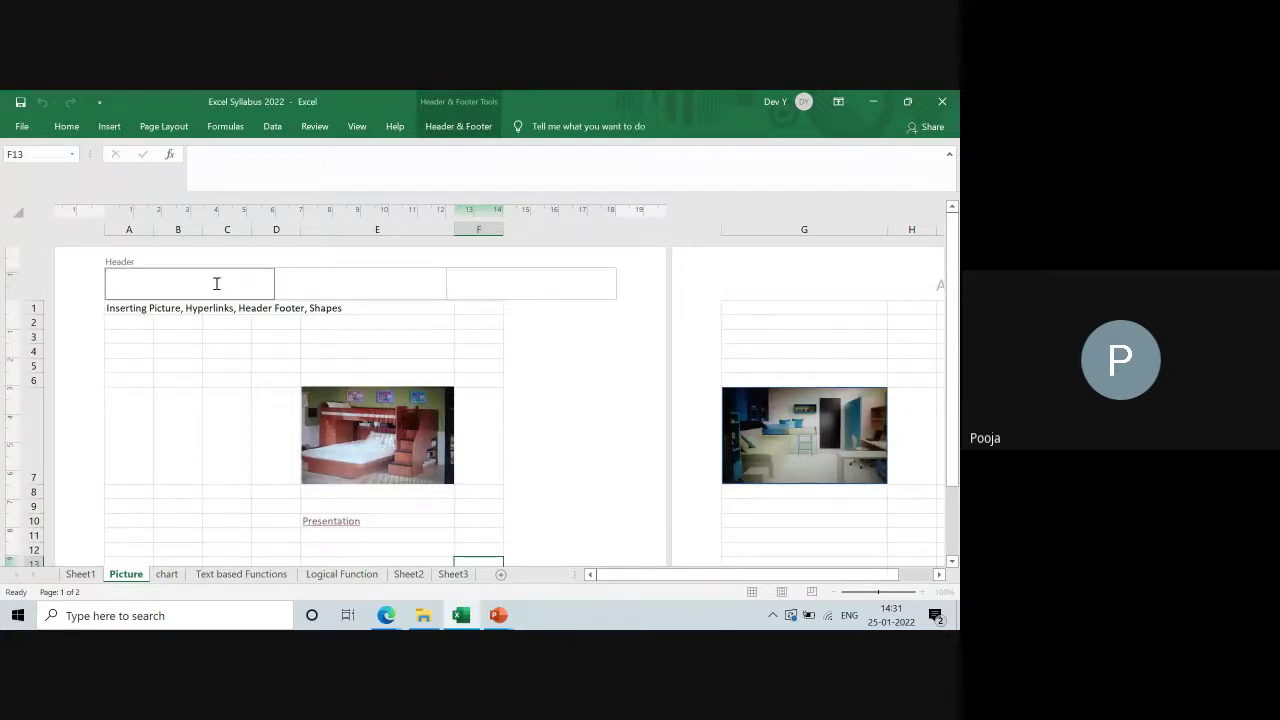
left_click(471, 285)
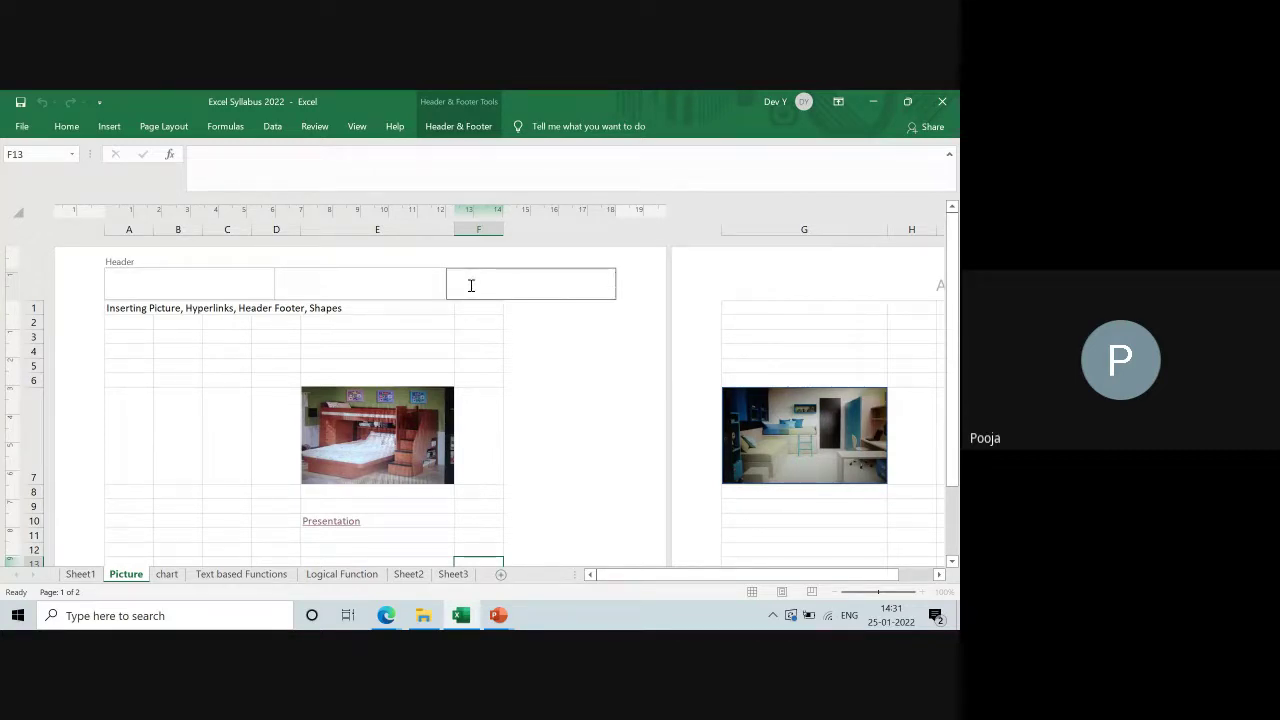
type("Excel Short Term Course")
key("Return")
type("BBA")
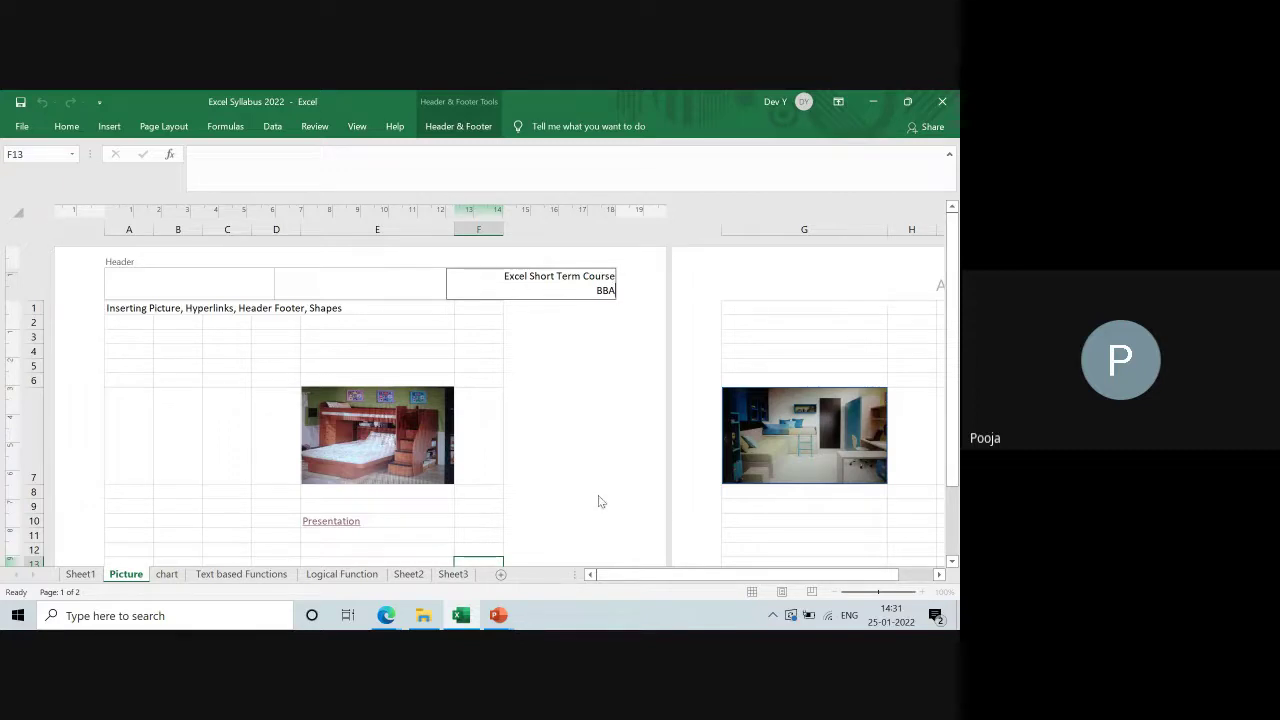
Step: Check the header on both pages in the print preview and return to the sheet
left_click_drag(670, 575, 627, 602)
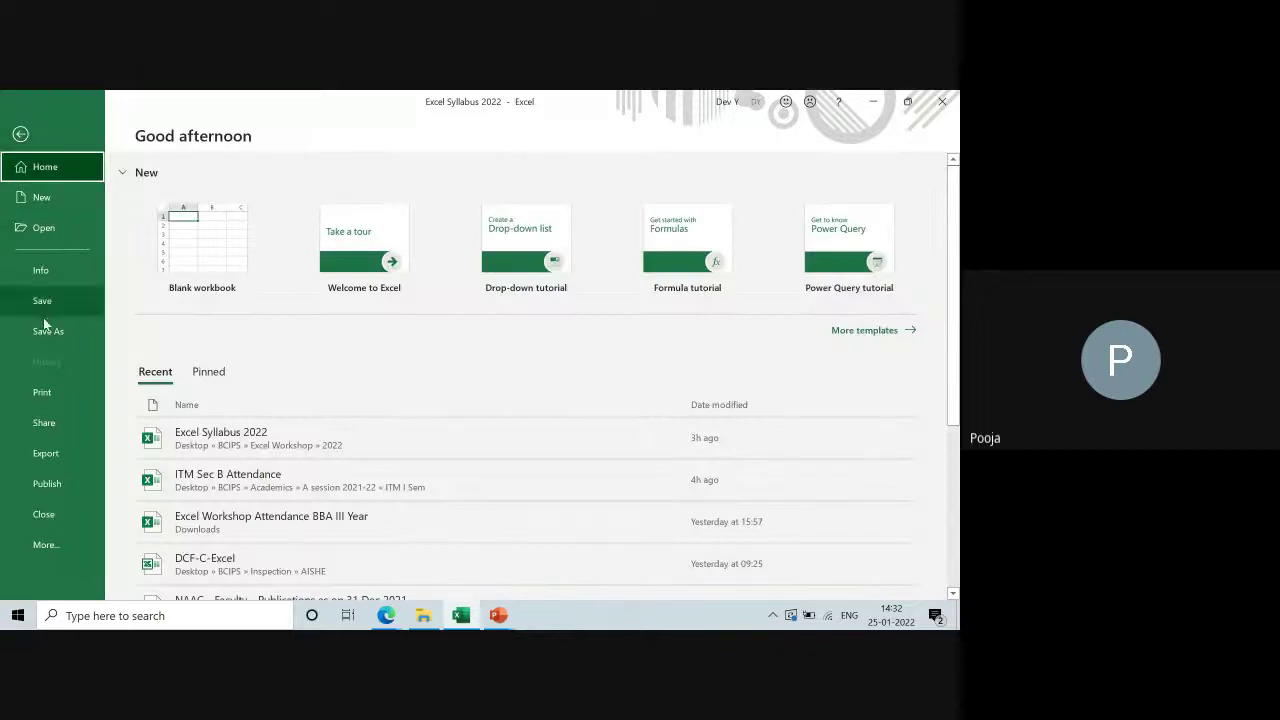
left_click(53, 396)
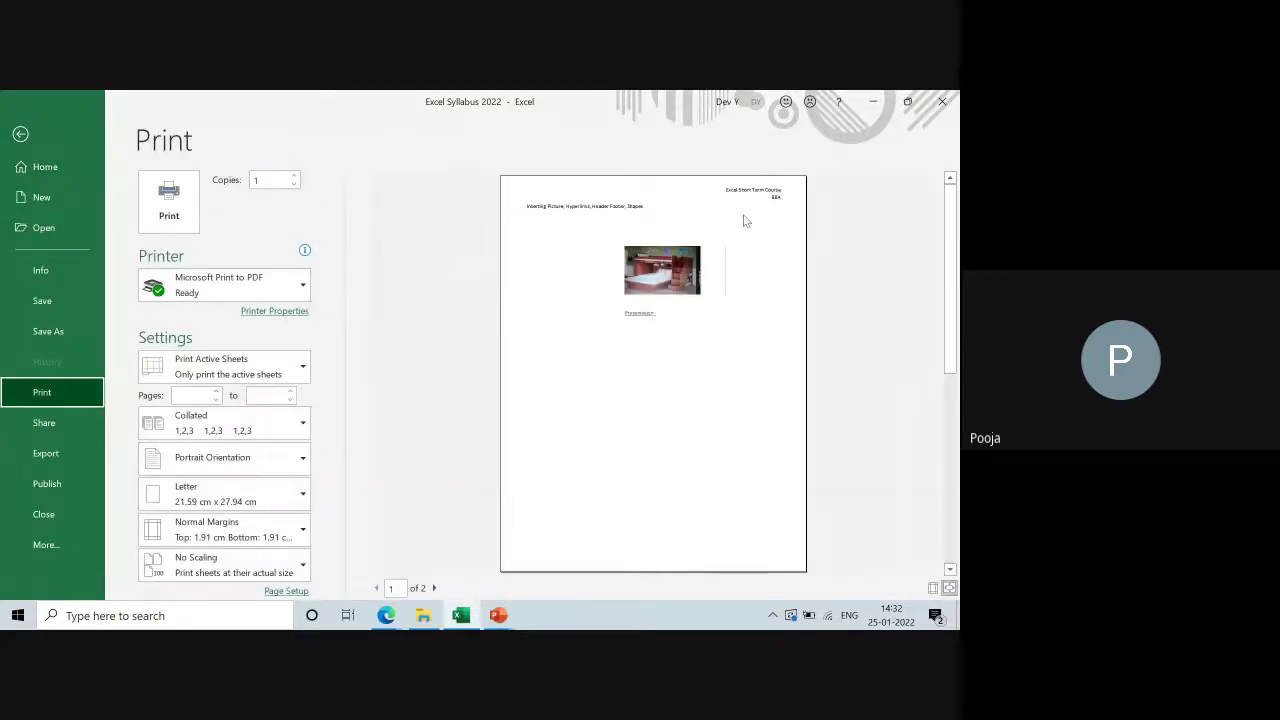
left_click(950, 570)
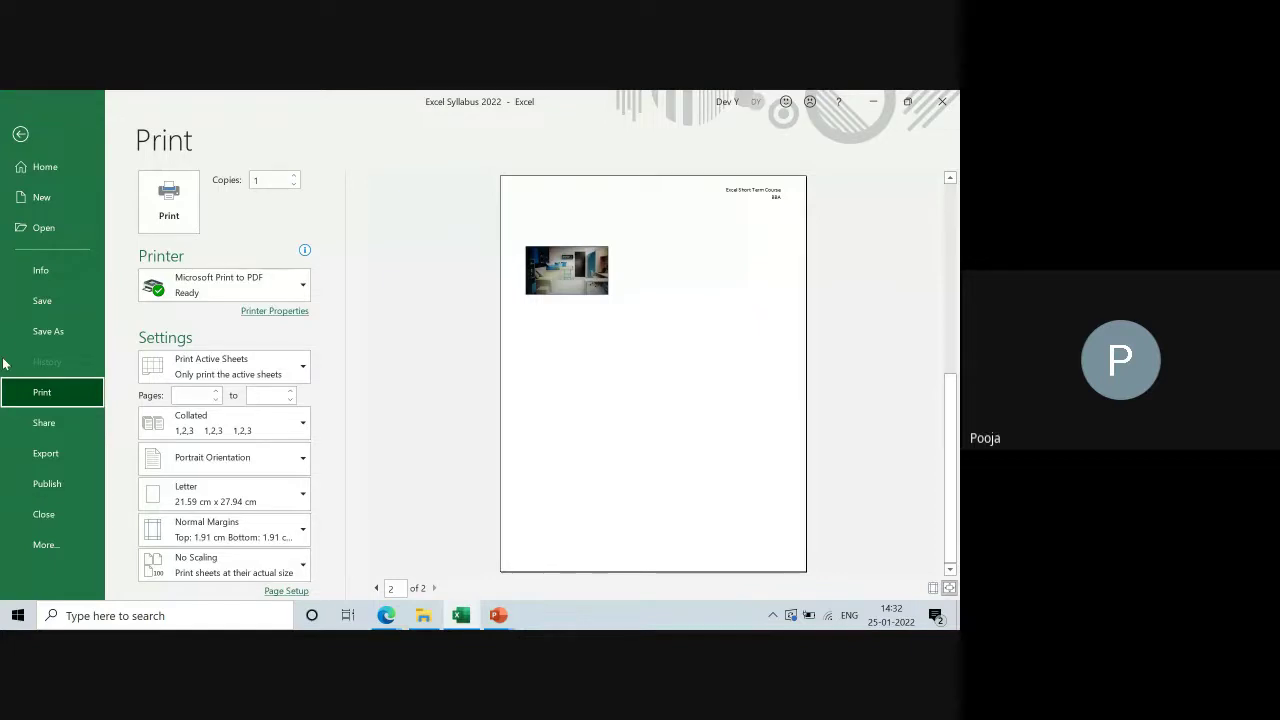
left_click(18, 141)
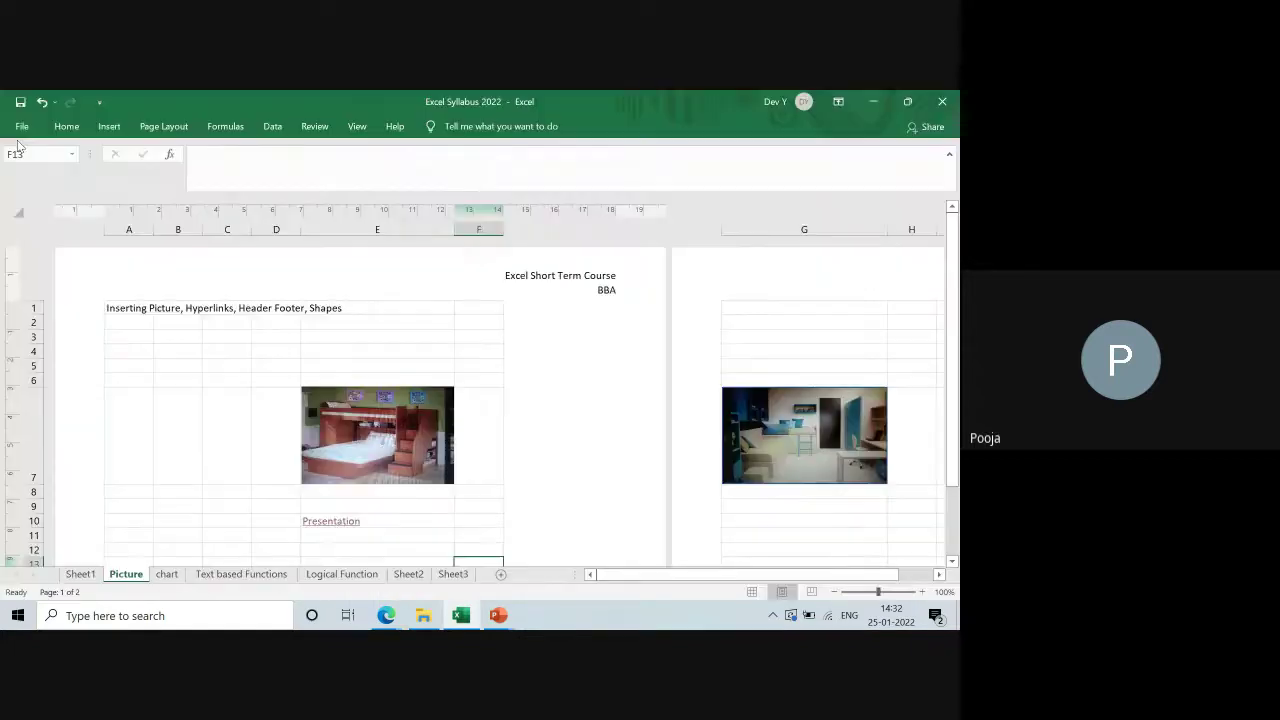
Step: Open the center footer section of the first page for editing and show the header and footer elements
scroll(407, 365, "down", 7)
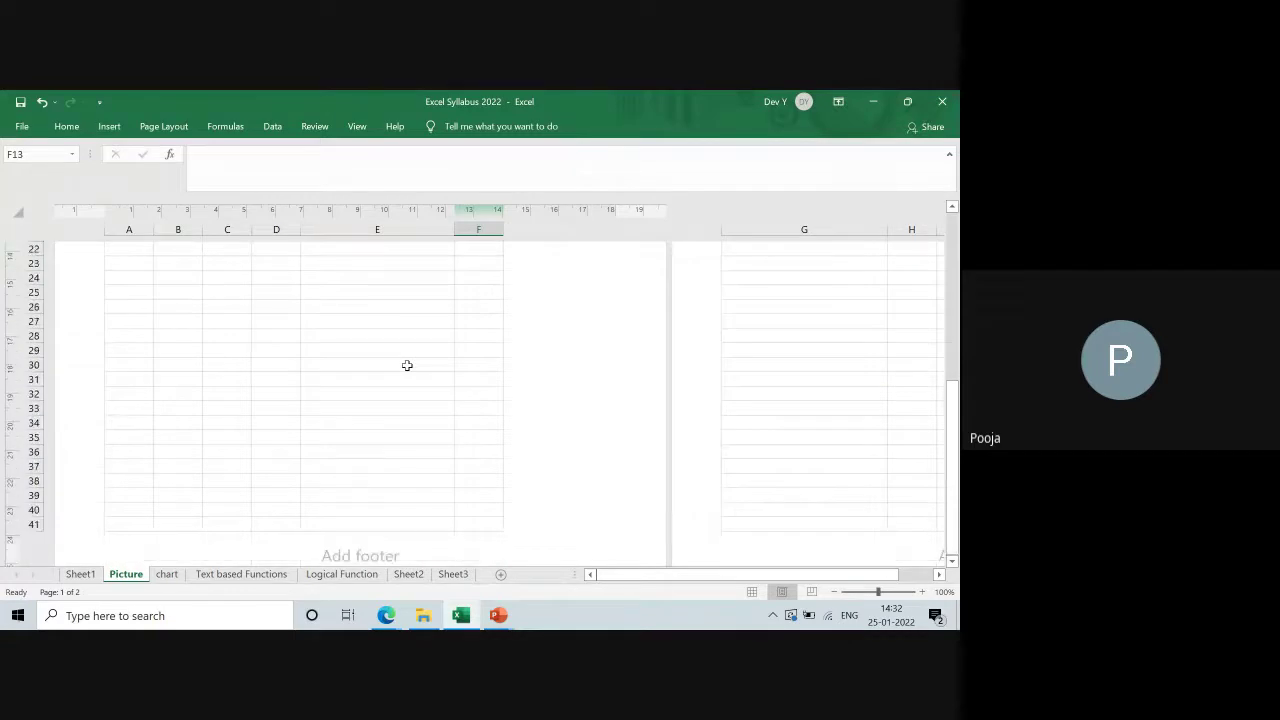
scroll(407, 365, "down", 4)
left_click(381, 375)
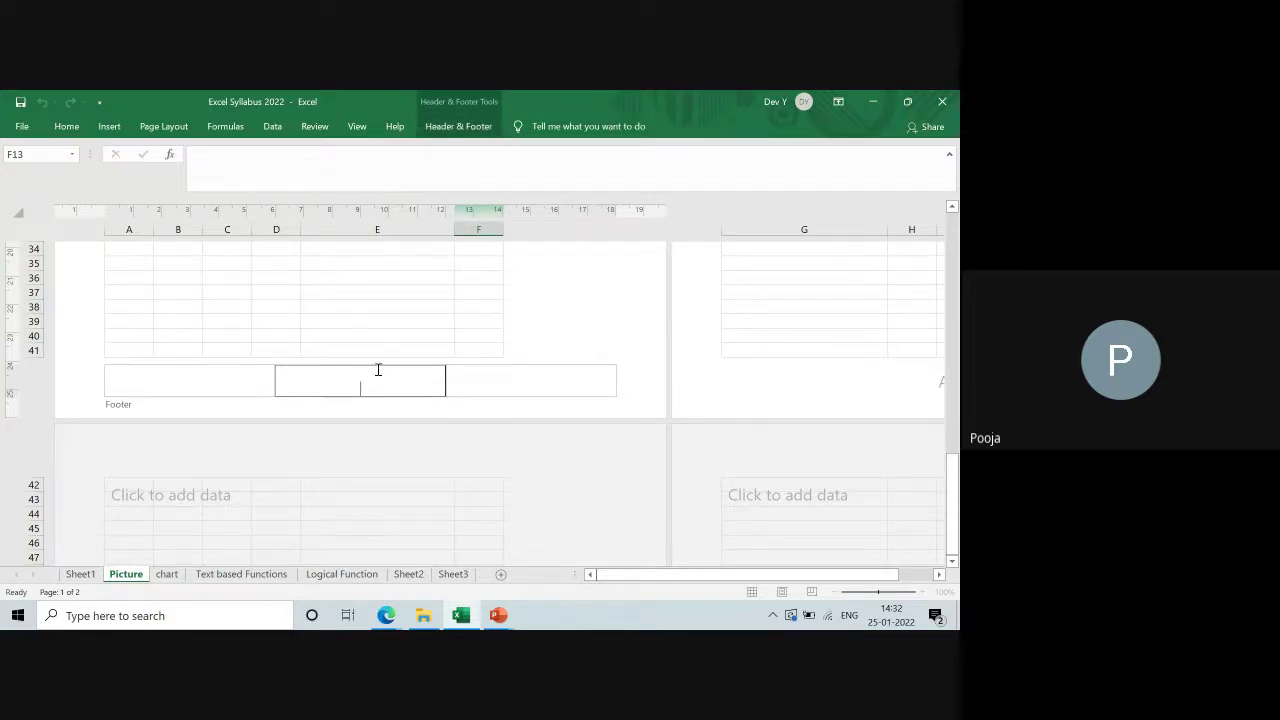
left_click(462, 128)
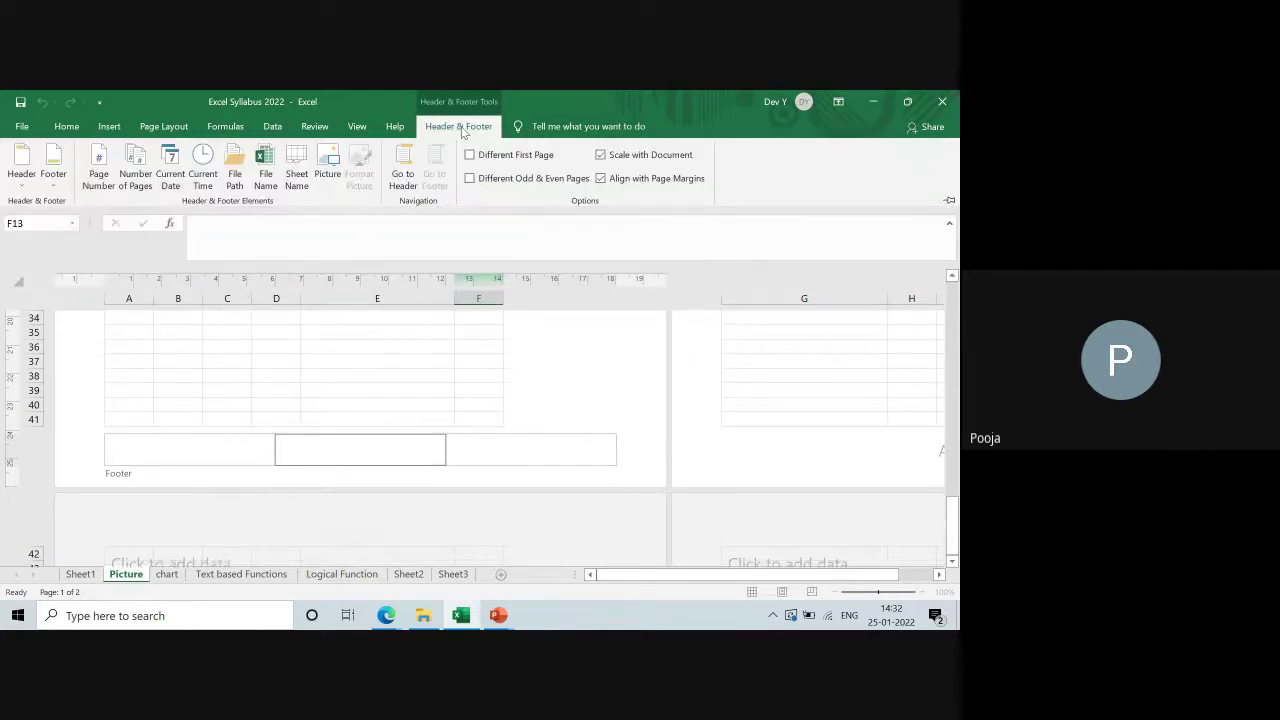
left_click(103, 172)
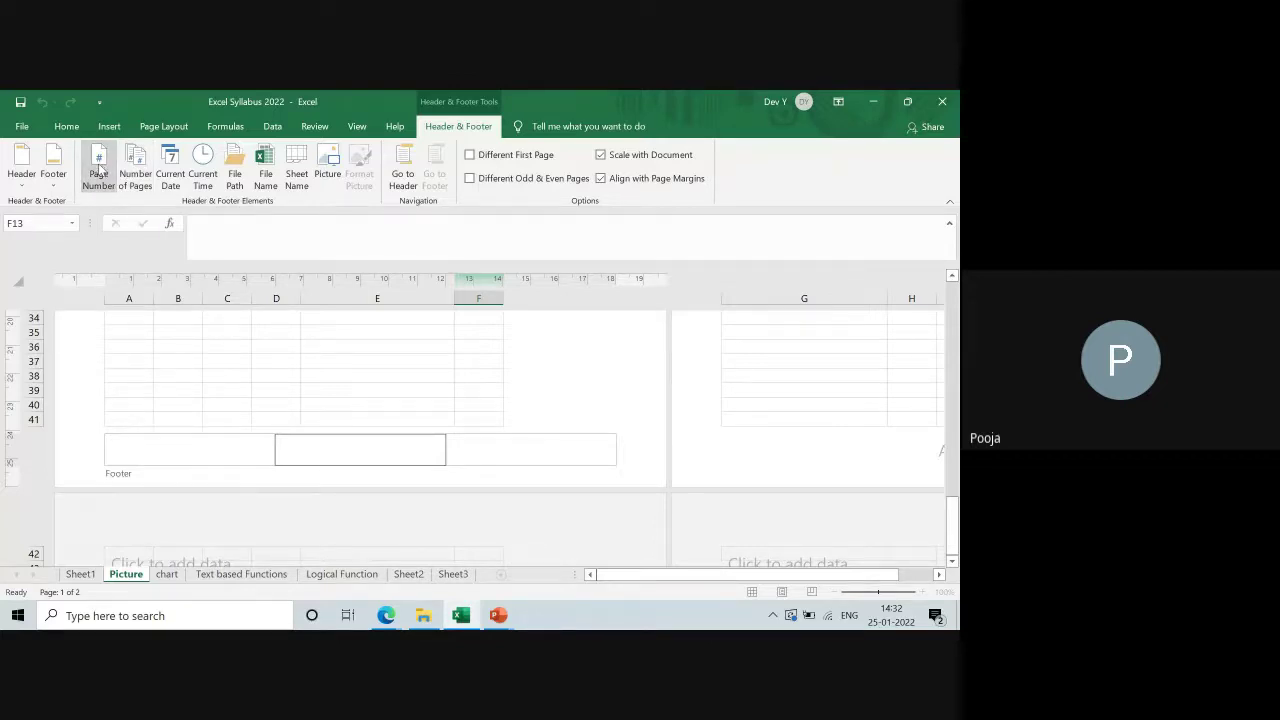
left_click(103, 172)
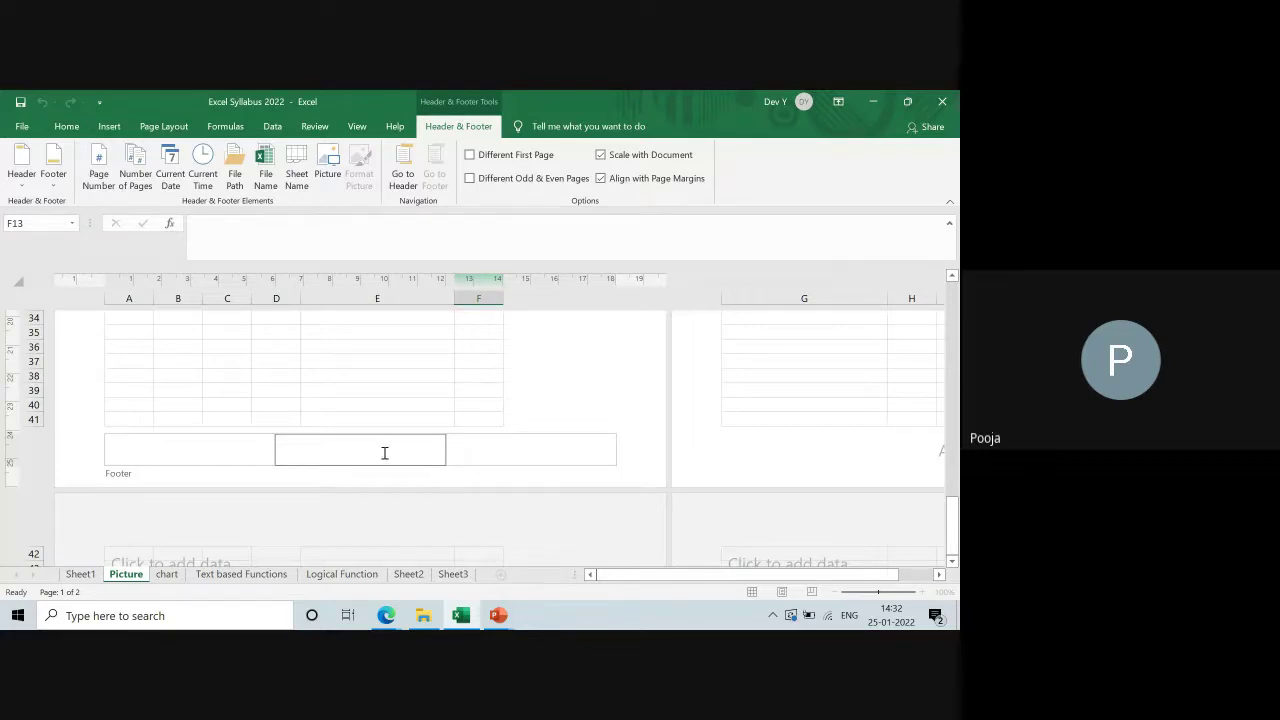
left_click(137, 178)
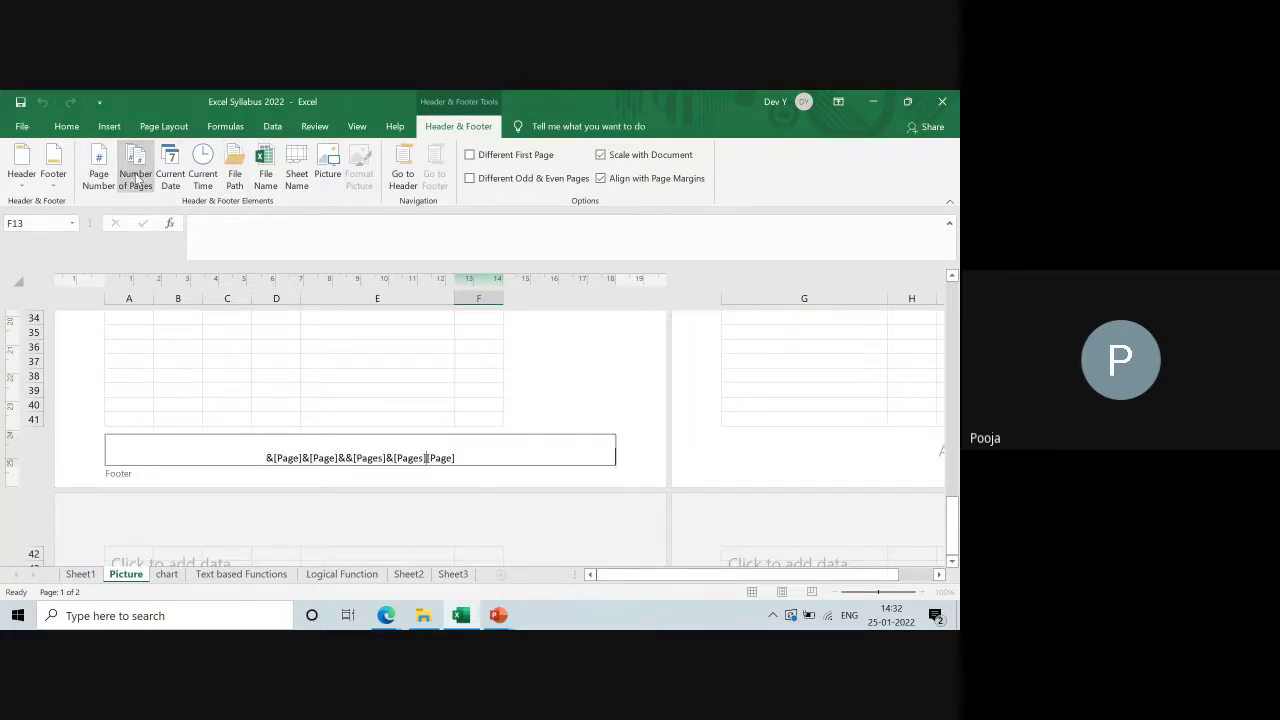
key("BackSpace")
key("BackSpace")
key("BackSpace")
key("BackSpace")
key("BackSpace")
key("BackSpace")
key("BackSpace")
key("BackSpace")
key("BackSpace")
key("BackSpace")
key("BackSpace")
key("BackSpace")
key("BackSpace")
key("BackSpace")
key("BackSpace")
key("BackSpace")
key("BackSpace")
key("BackSpace")
key("BackSpace")
key("BackSpace")
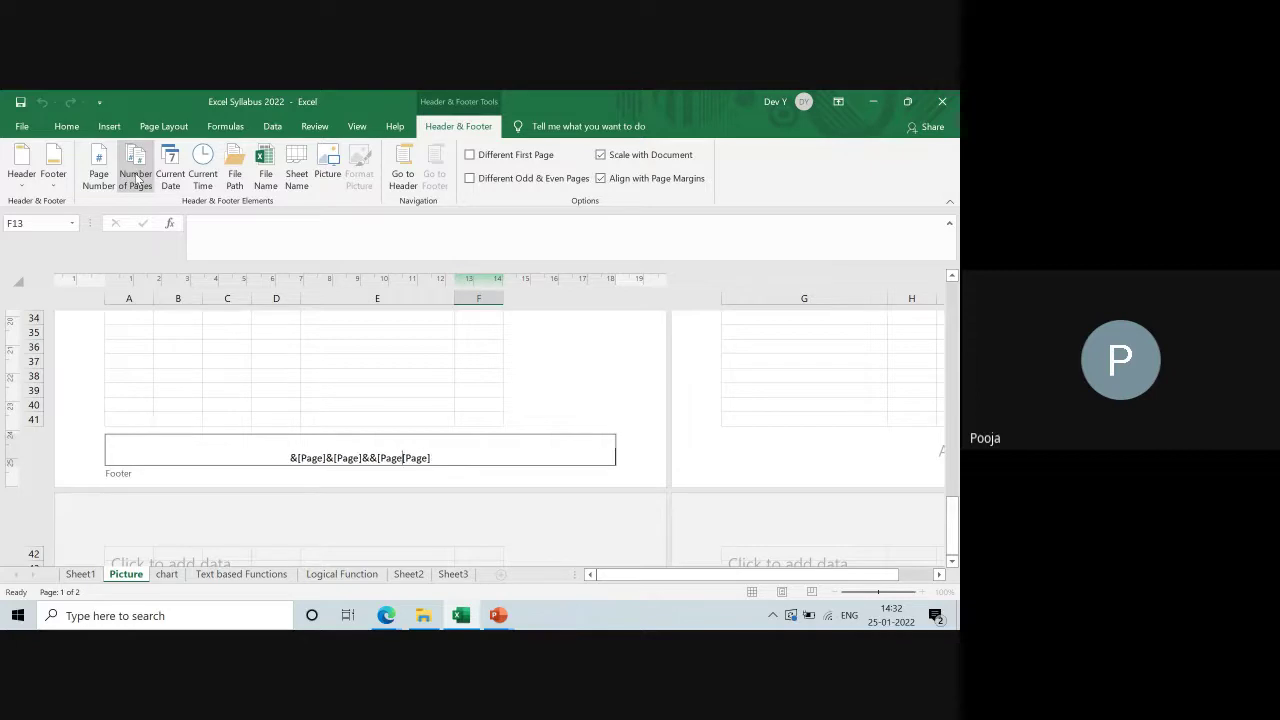
key("Delete")
key("Delete")
key("Delete")
key("Delete")
key("Delete")
key("Delete")
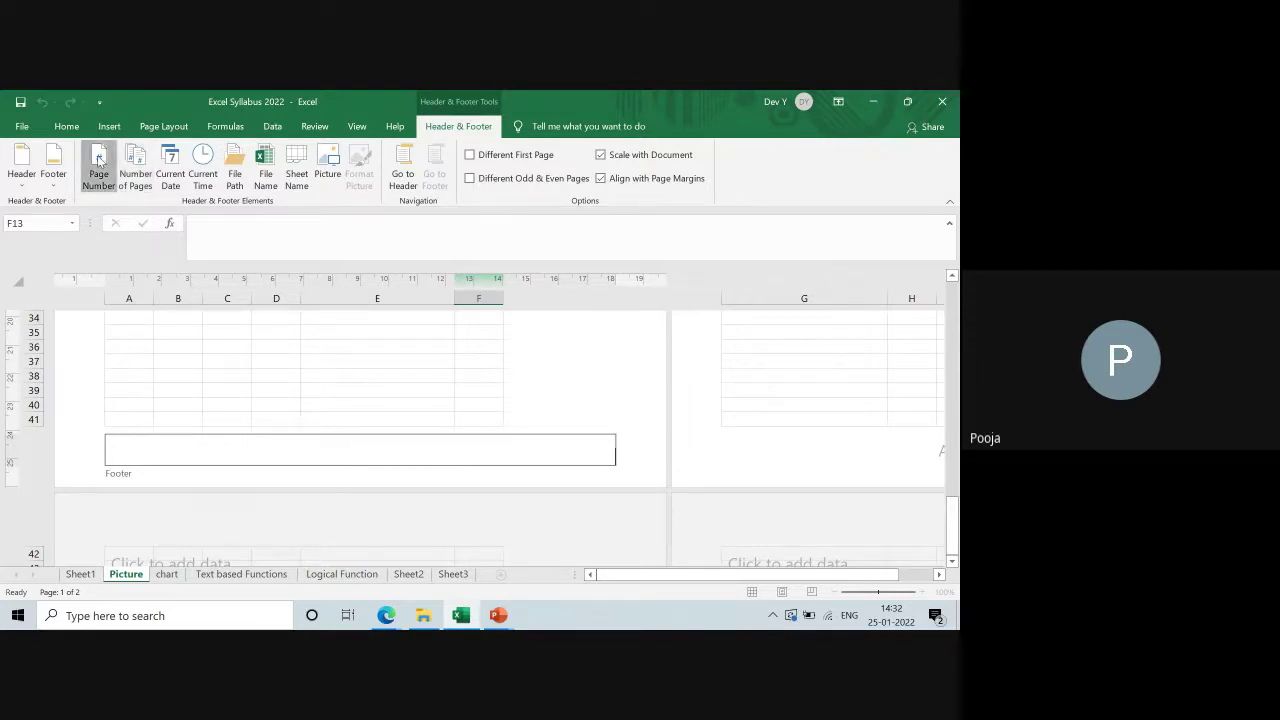
Step: Insert the page number element in the center of the empty footer and finish editing the footer
left_click(99, 164)
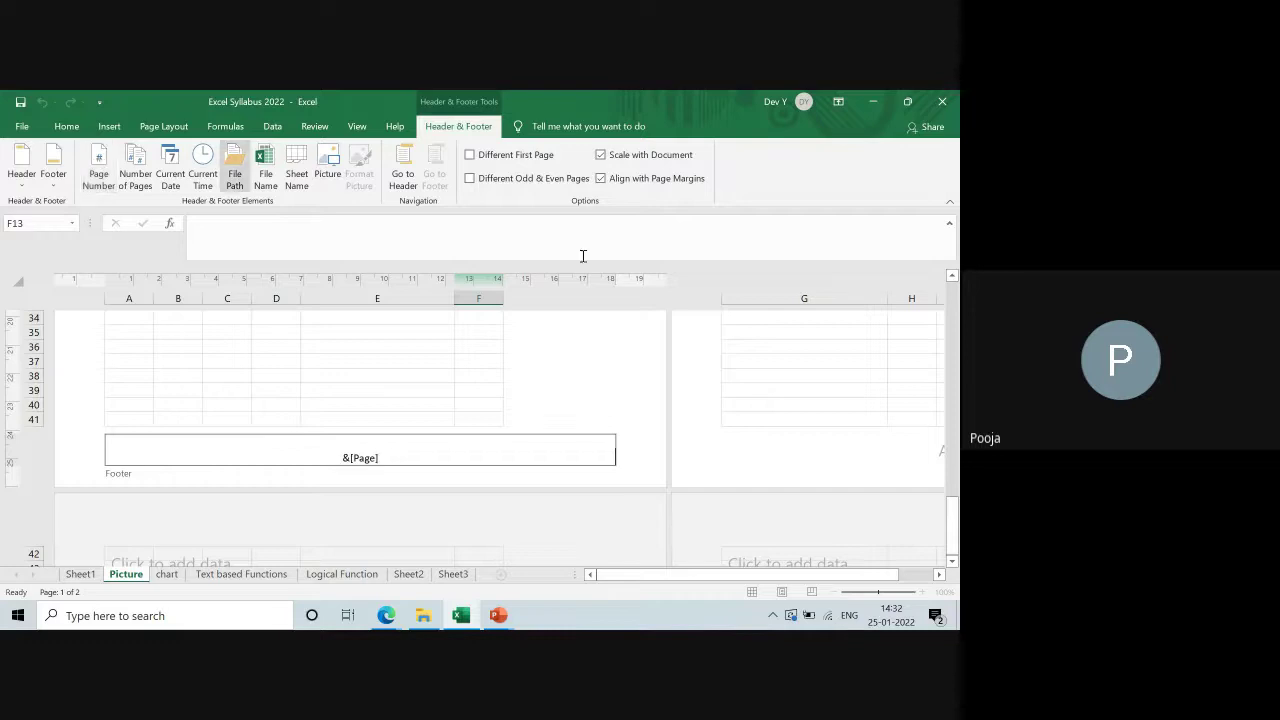
left_click(632, 342)
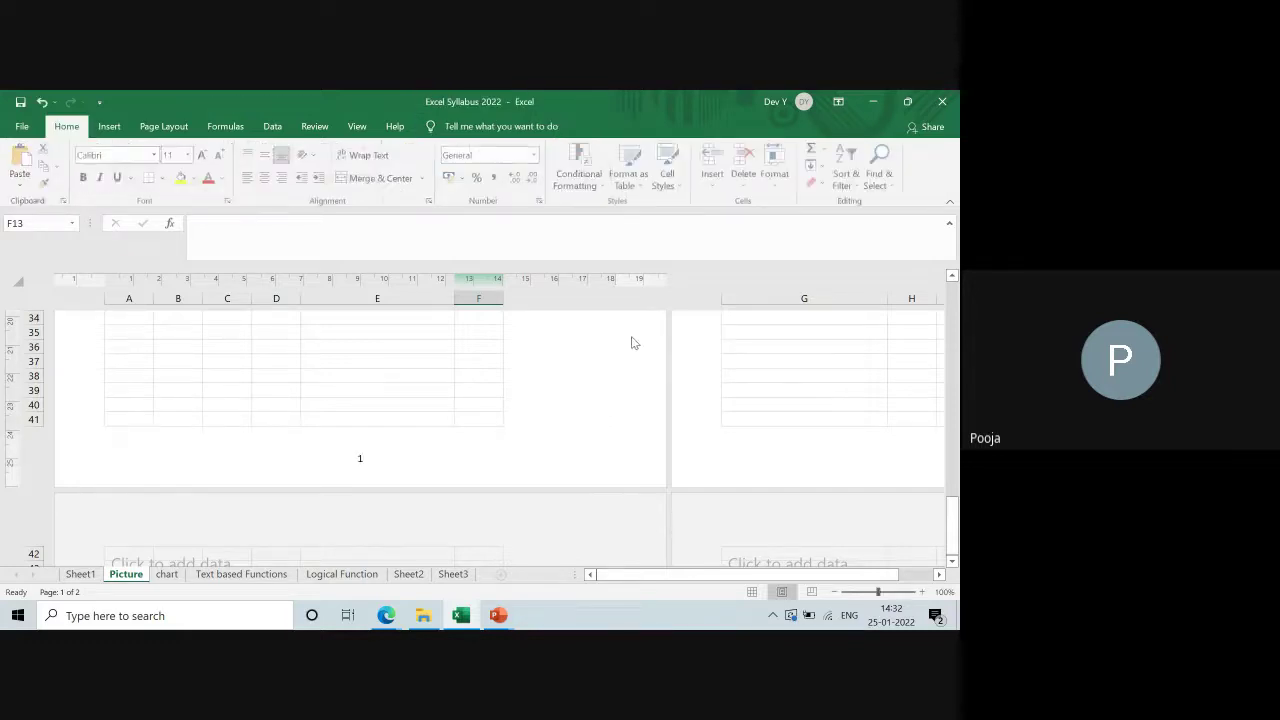
Step: Check the header and the footer page number on both pages in the print preview, and return to the sheet
left_click(29, 131)
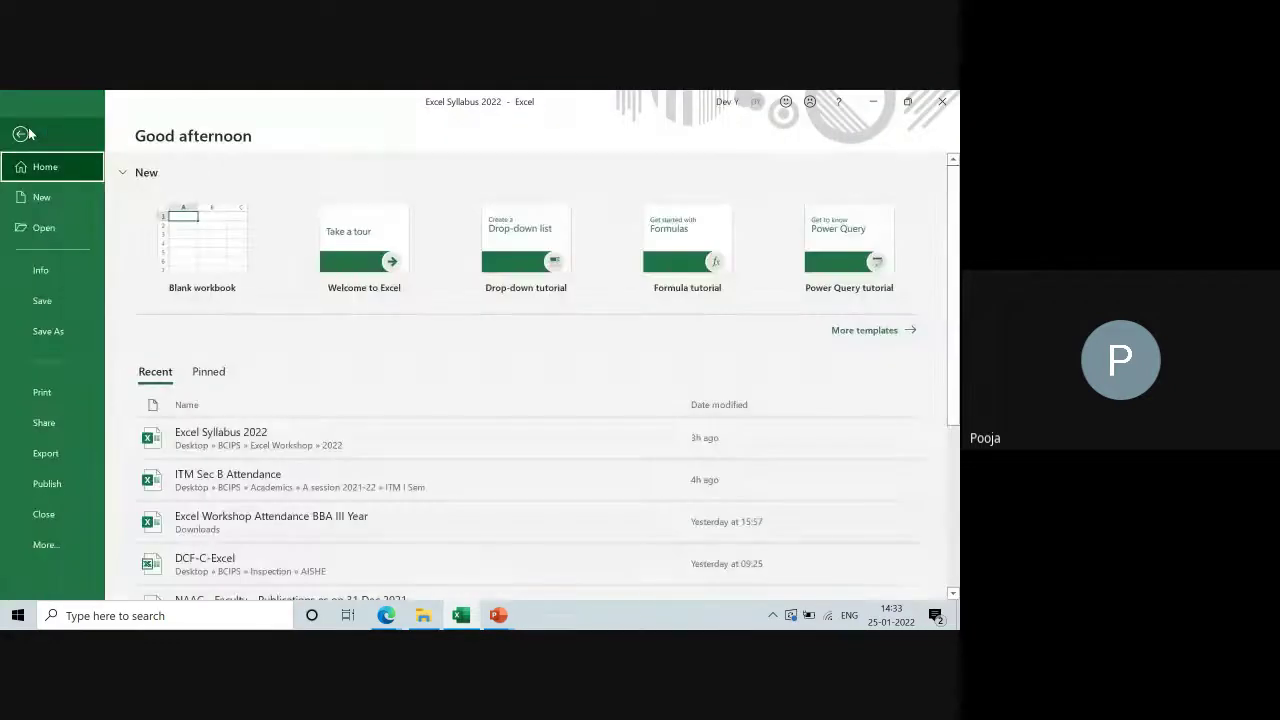
left_click(62, 396)
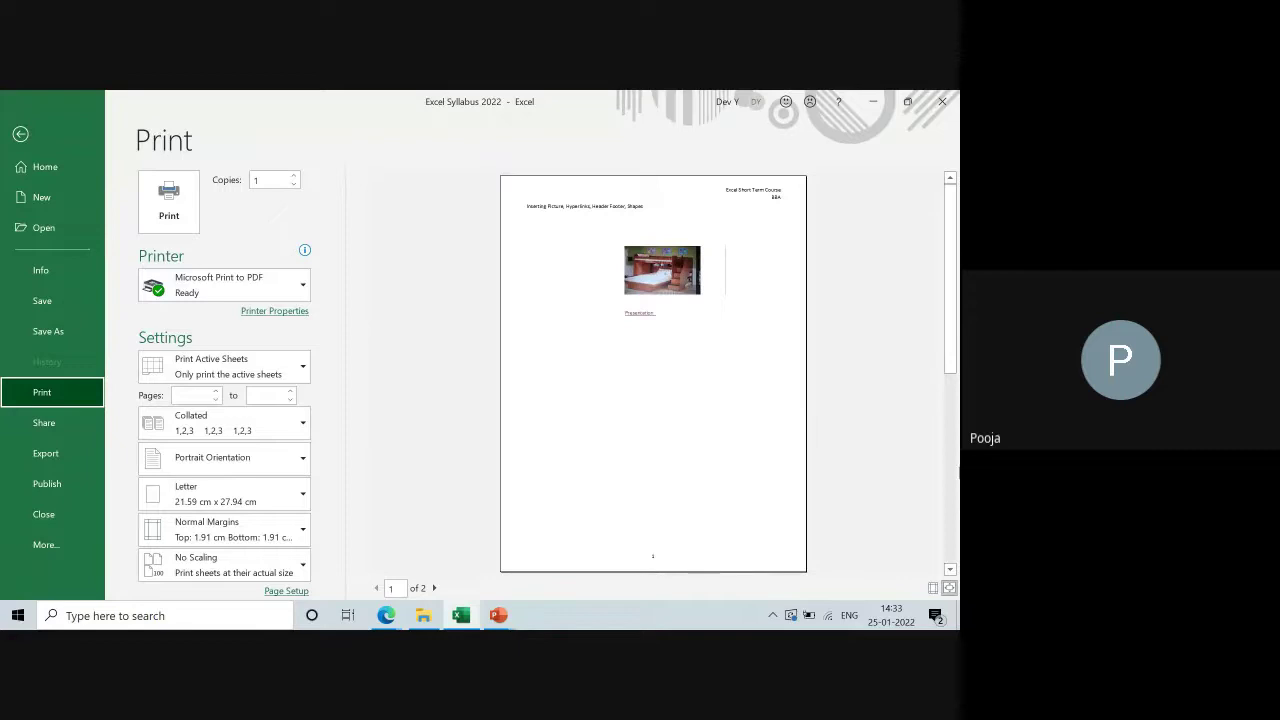
left_click_drag(952, 335, 956, 502)
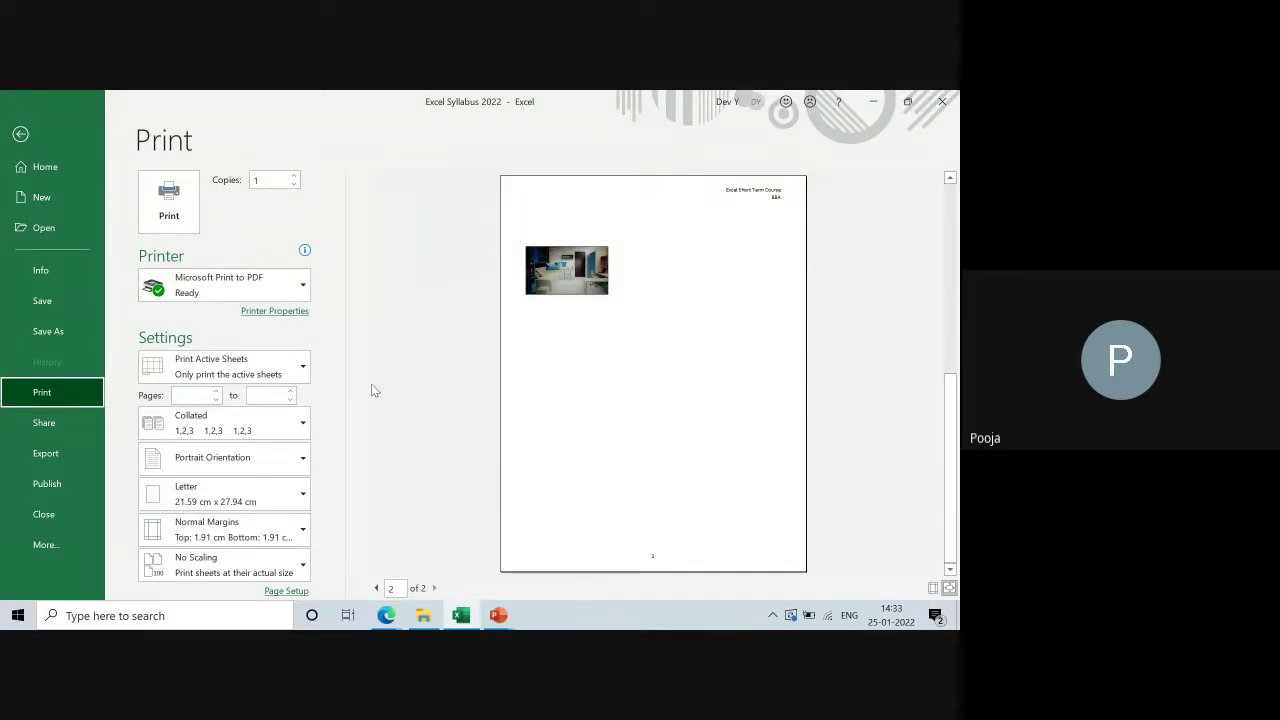
left_click(20, 134)
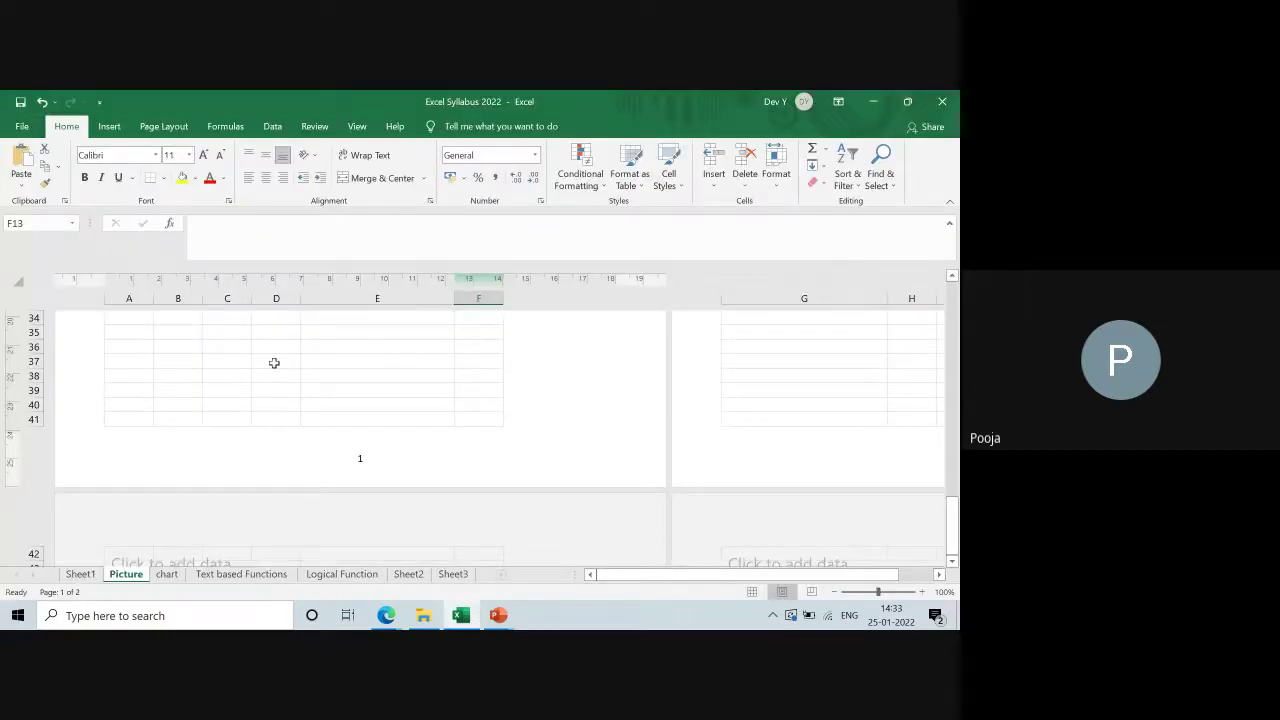
Step: Return the Picture sheet to Normal view, select cell G11, and switch to the chart sheet
scroll(416, 380, "up", 12)
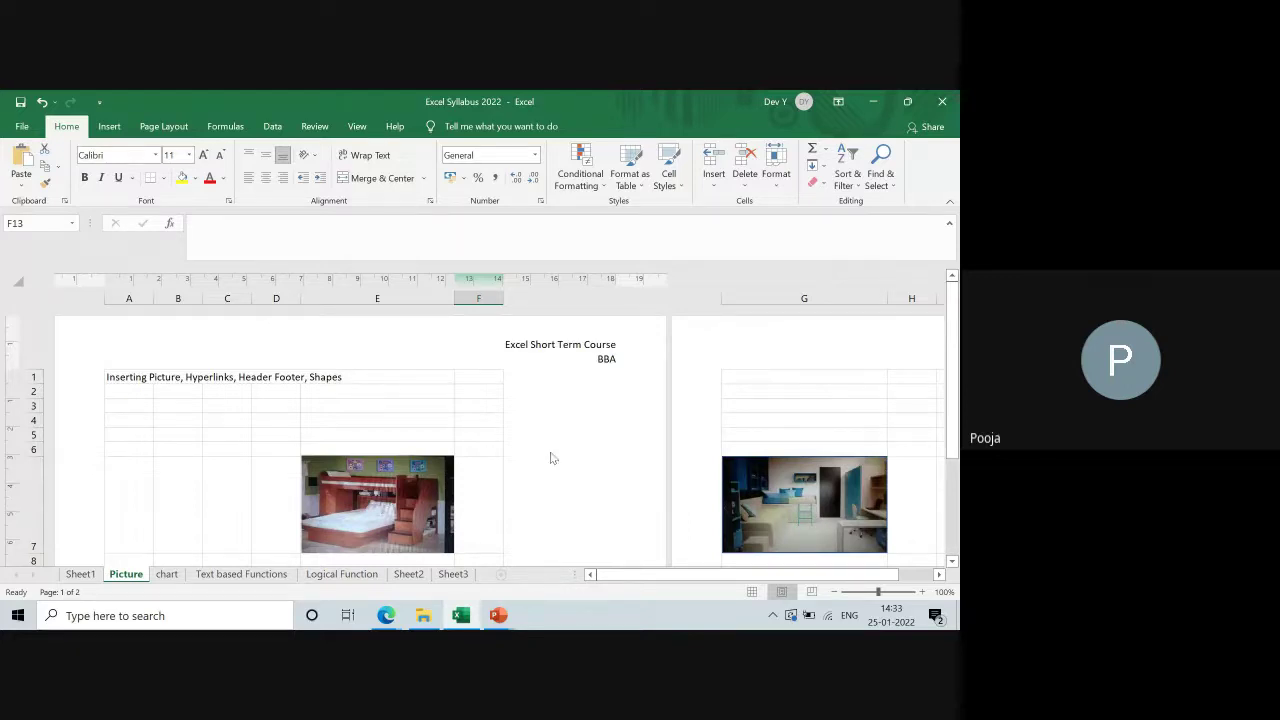
left_click(752, 592)
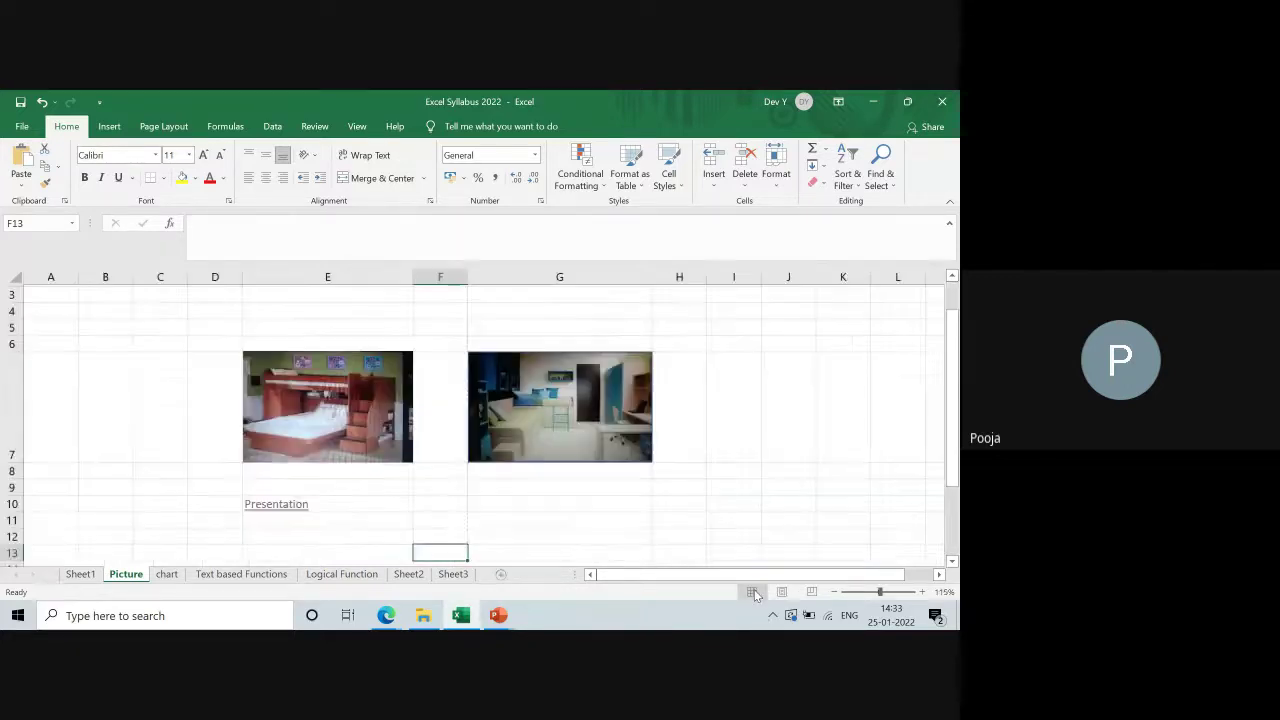
left_click(554, 516)
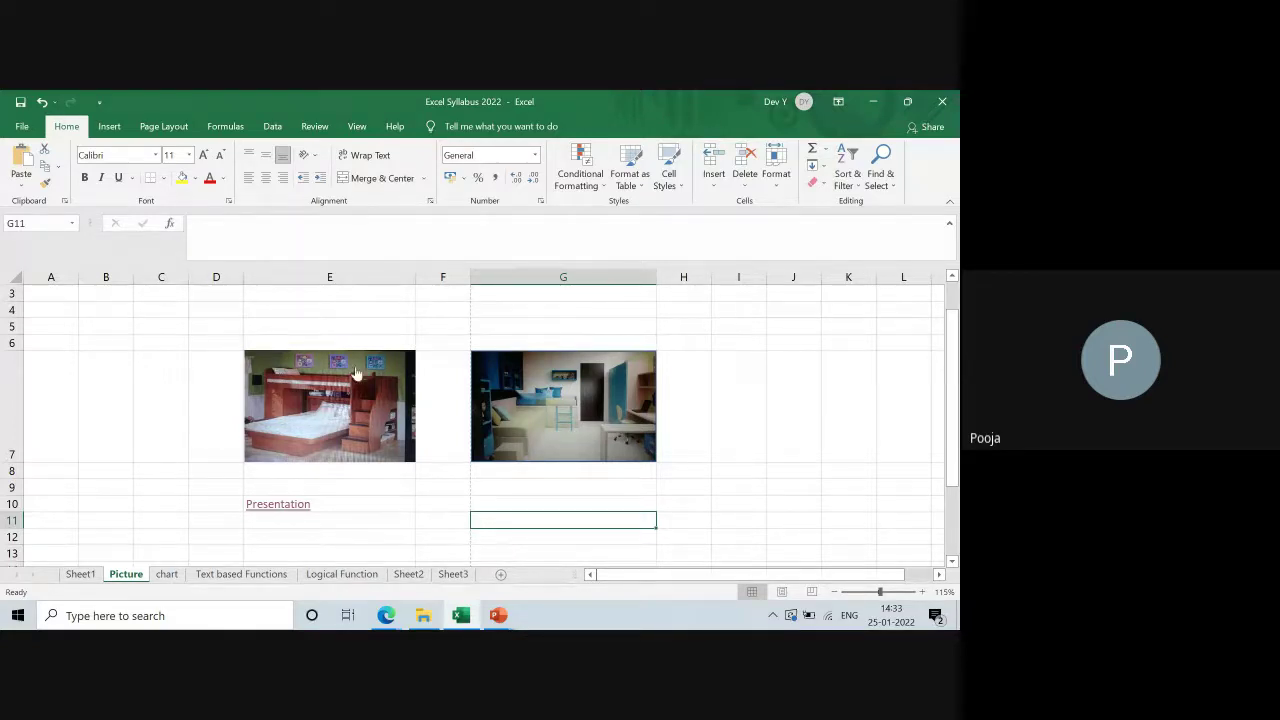
left_click(166, 574)
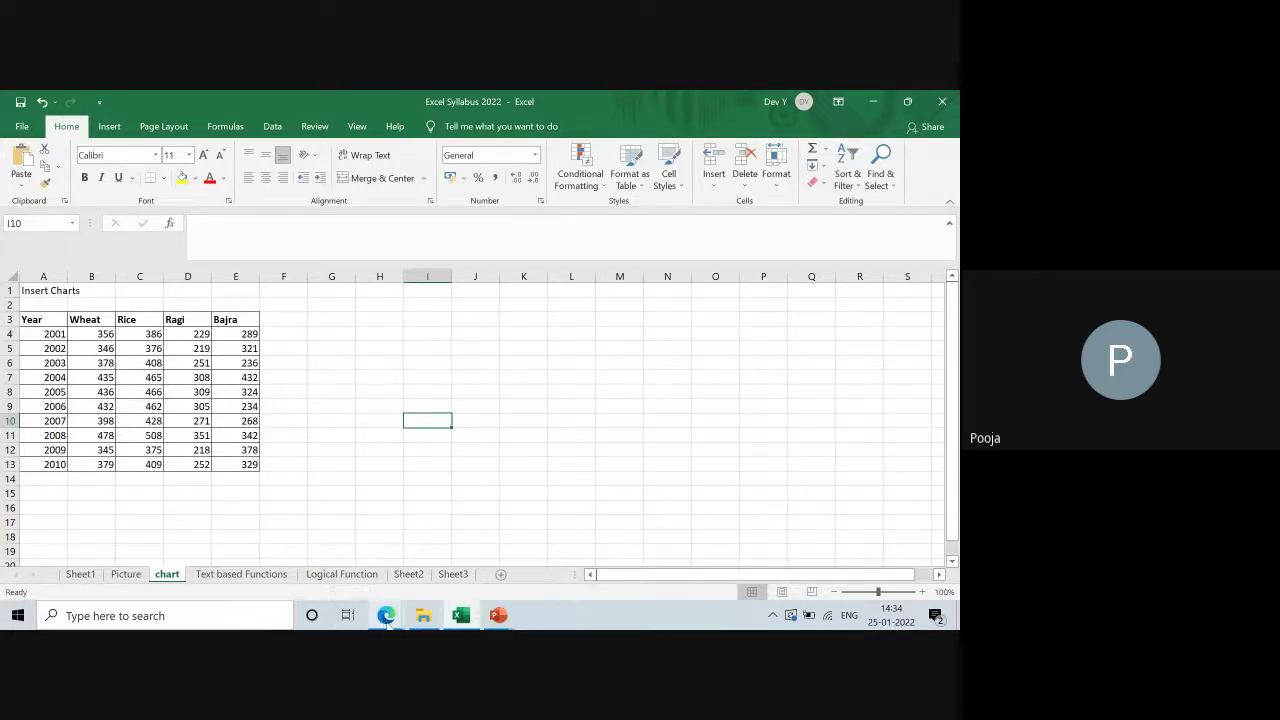
Step: Switch to the Google Meet window, turn on the camera, and return to the Excel workbook
mouse_move(387, 622)
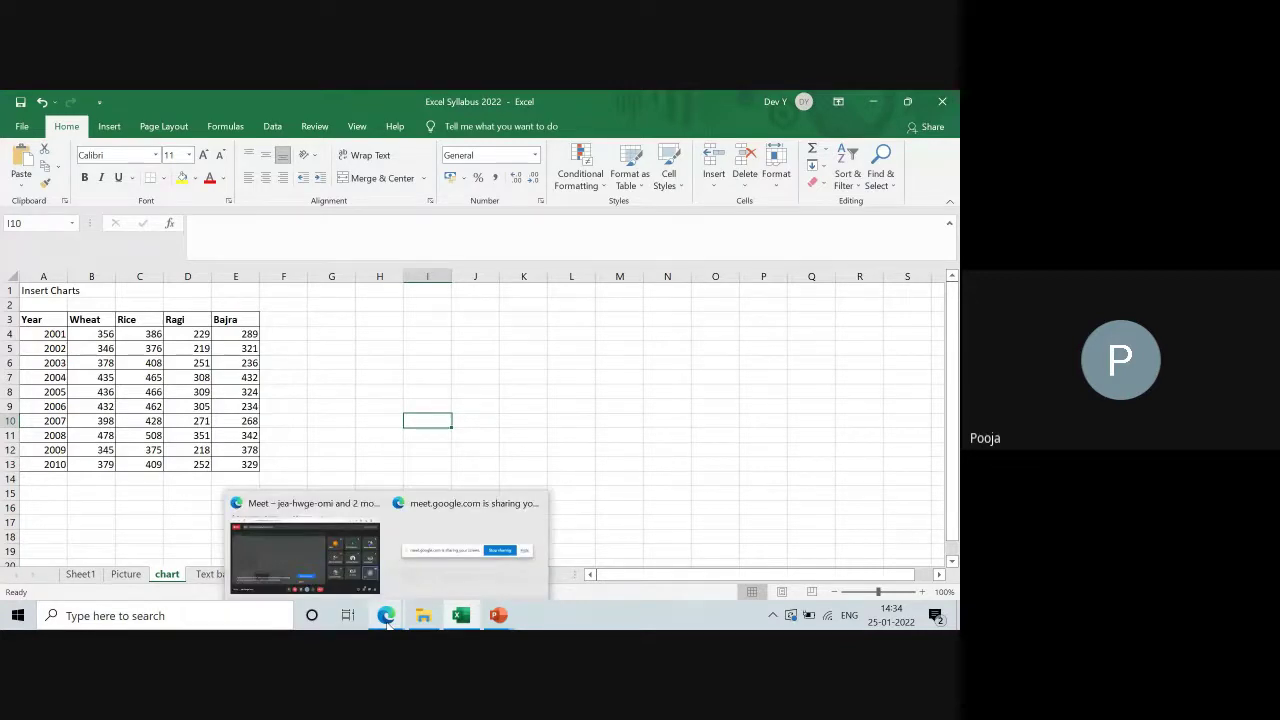
left_click(387, 617)
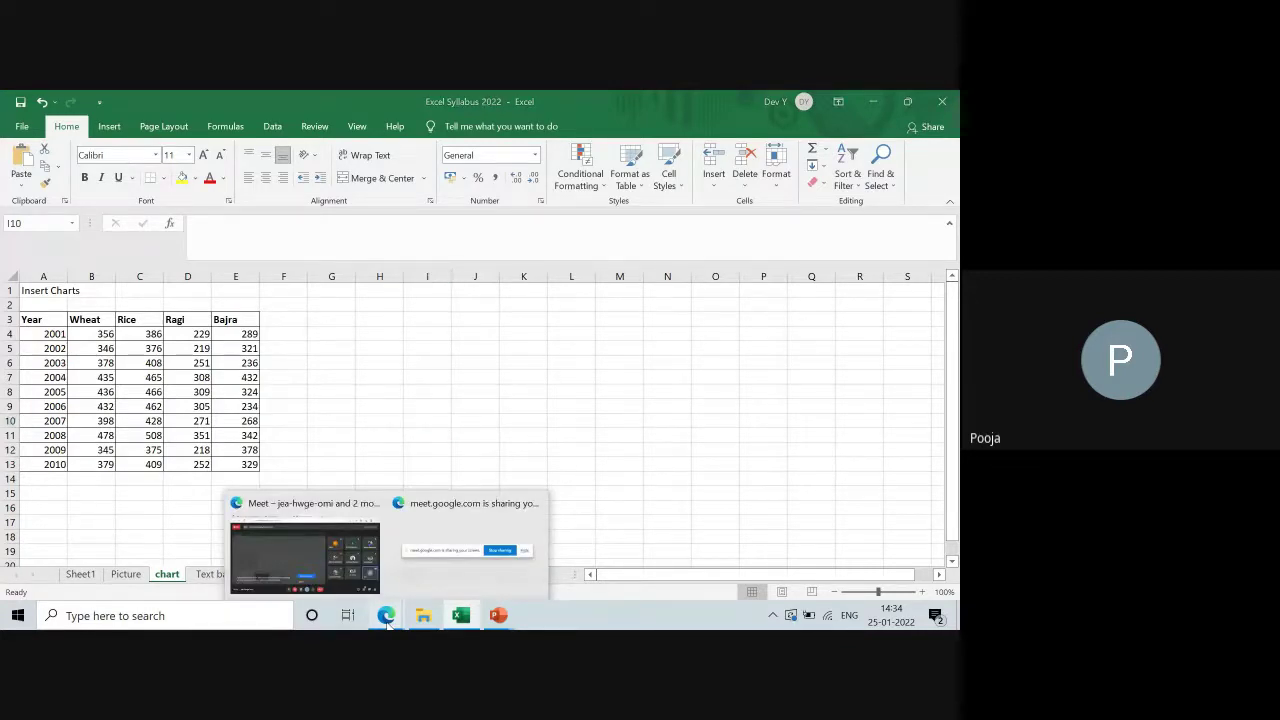
left_click(310, 559)
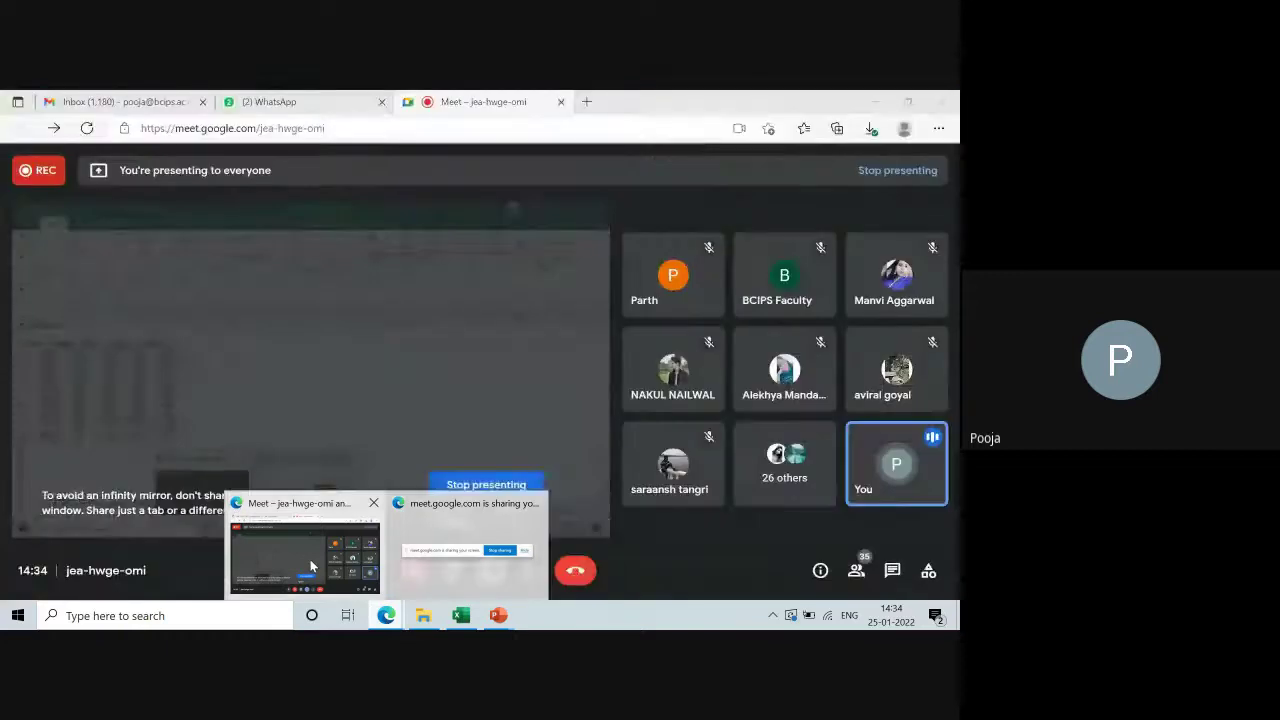
left_click(414, 577)
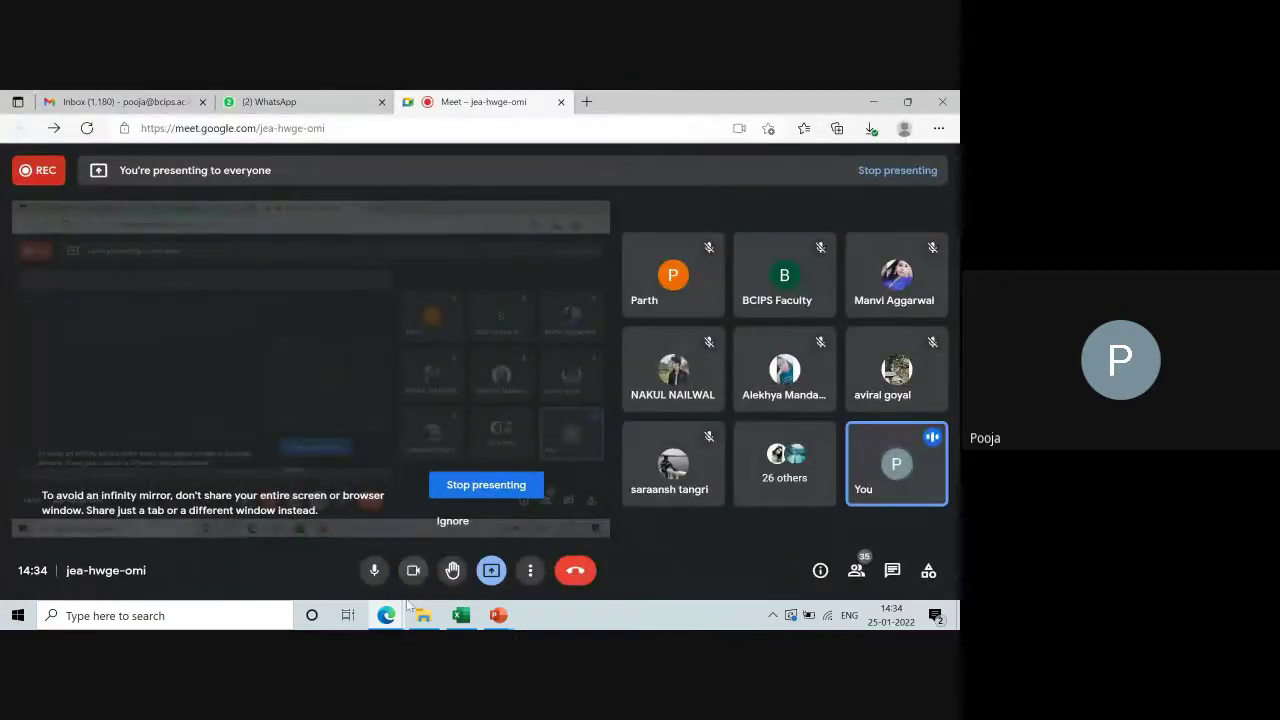
mouse_move(395, 622)
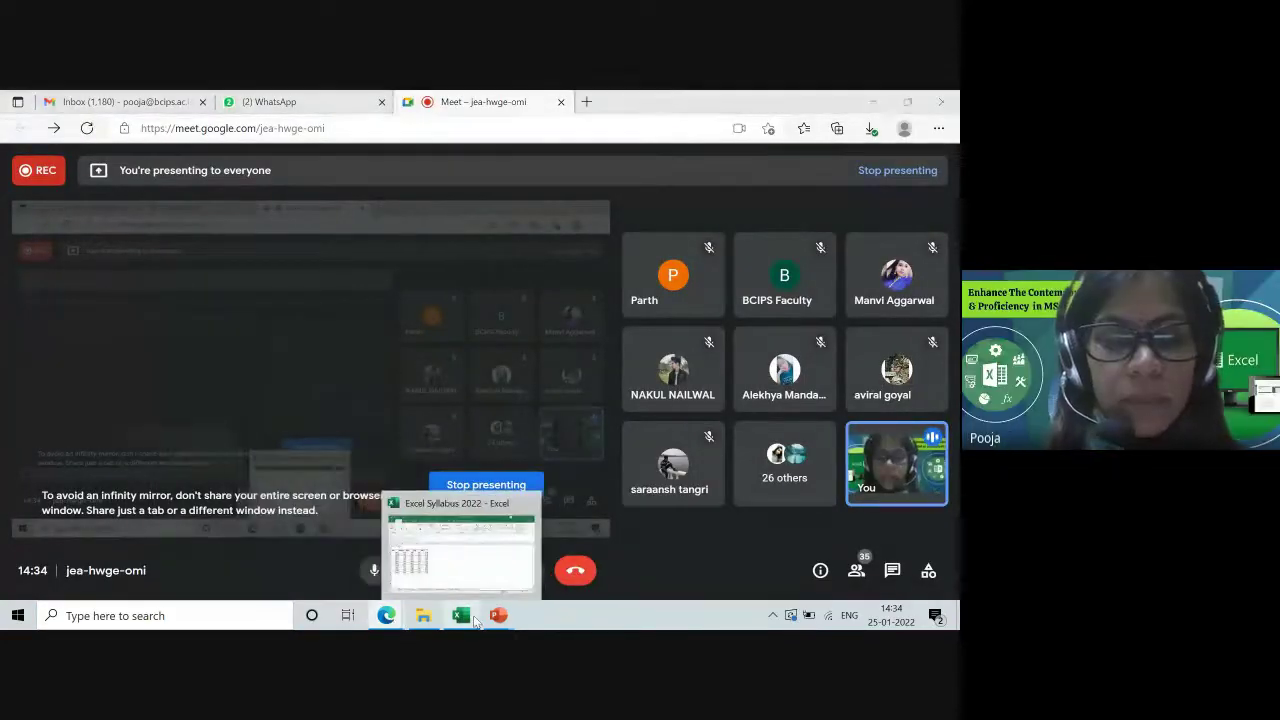
left_click(462, 555)
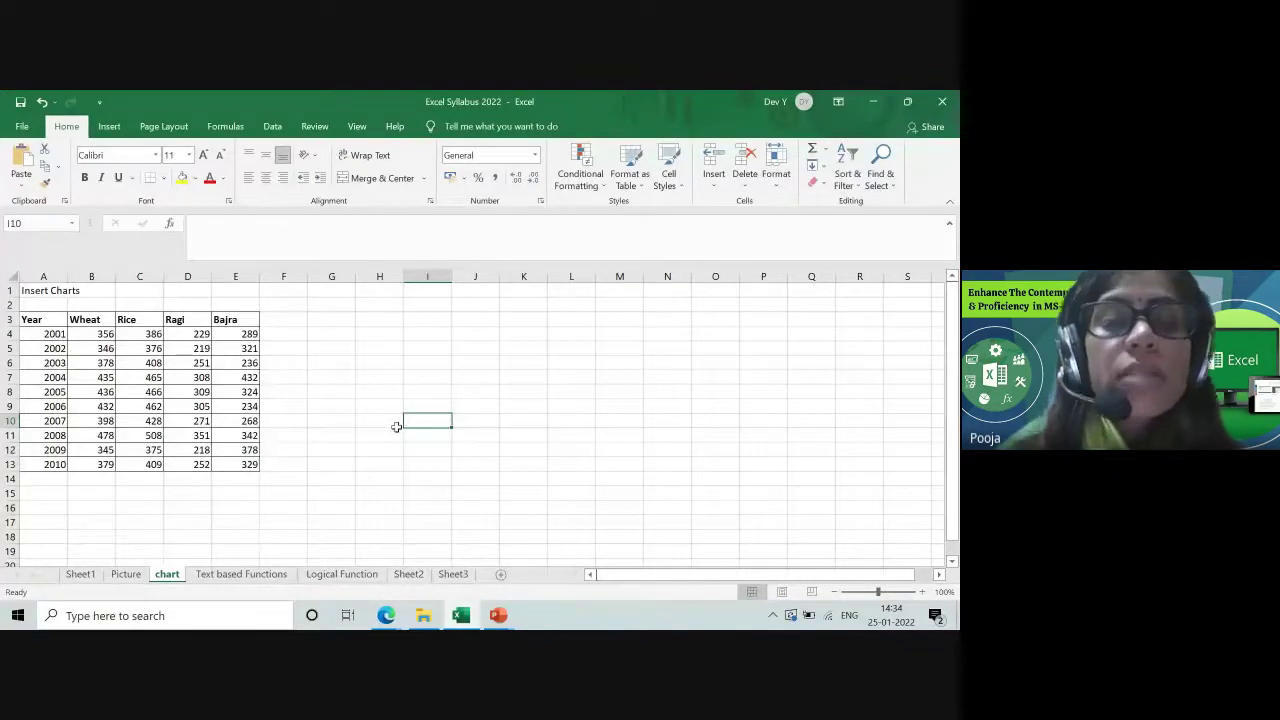
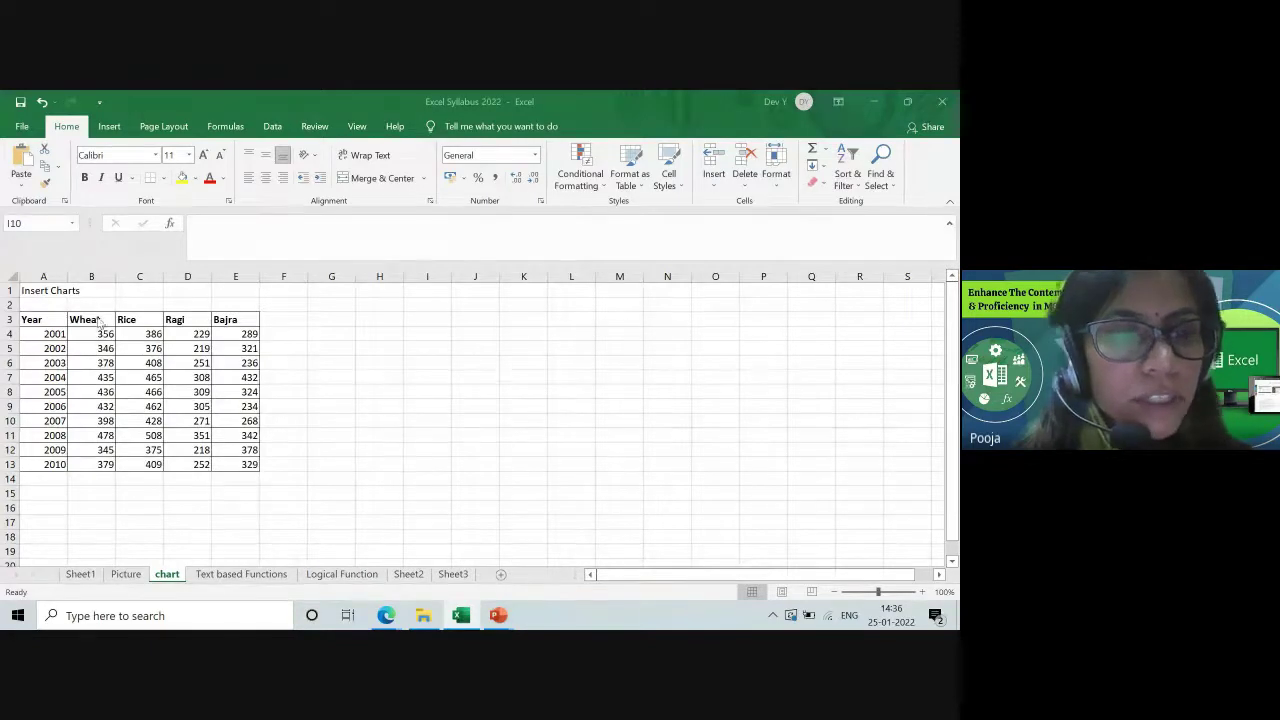
Step: Insert a 2-D clustered column chart from the Wheat values in B4:B13
left_click(52, 325)
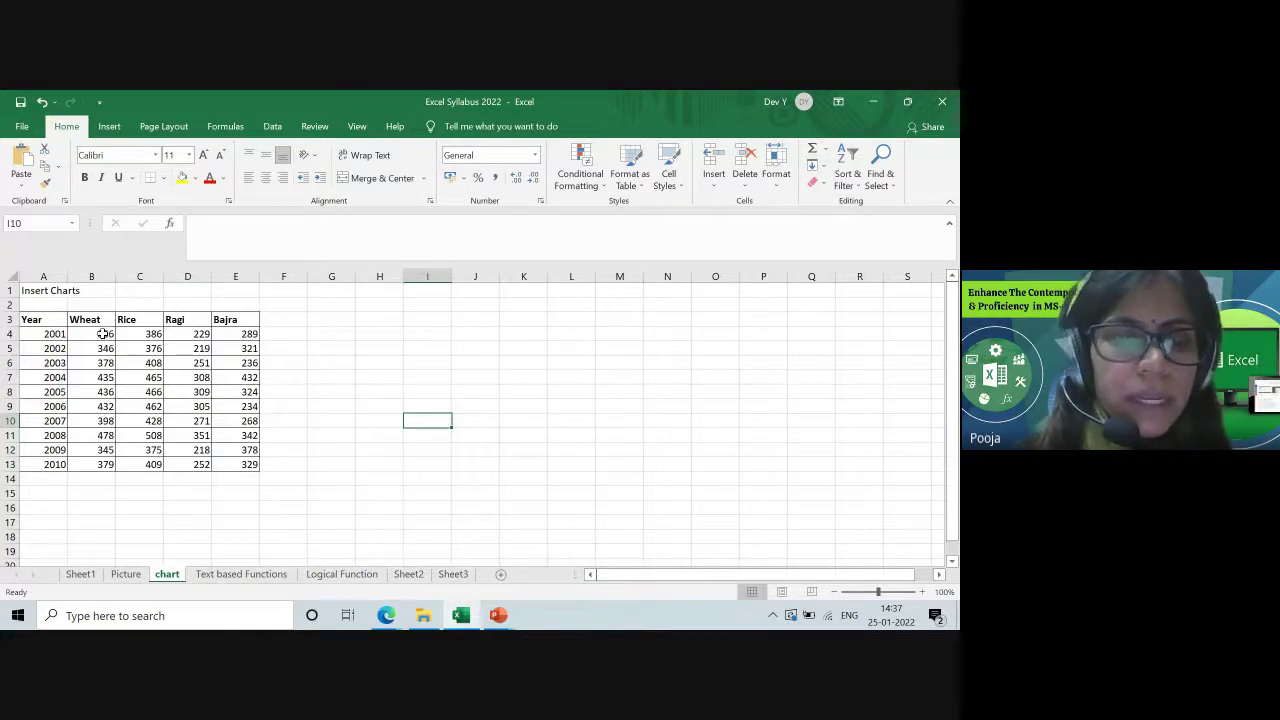
left_click(104, 333)
left_click_drag(104, 333, 115, 464)
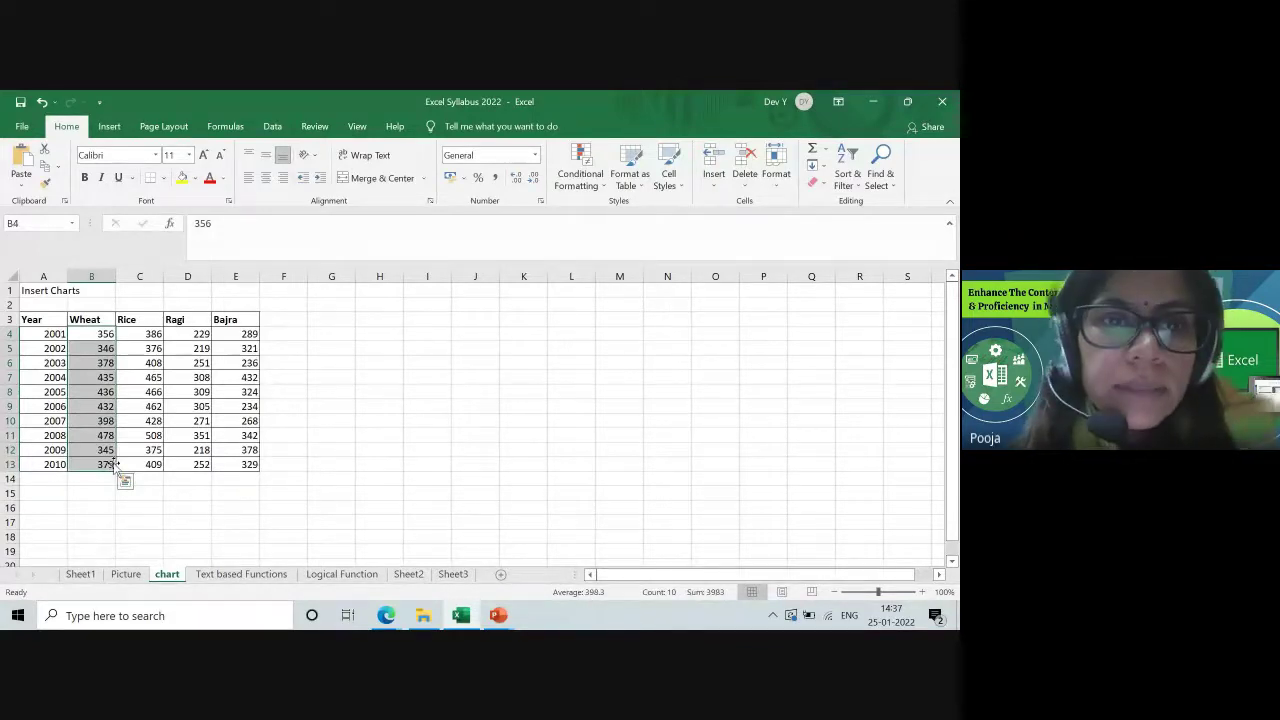
left_click(109, 126)
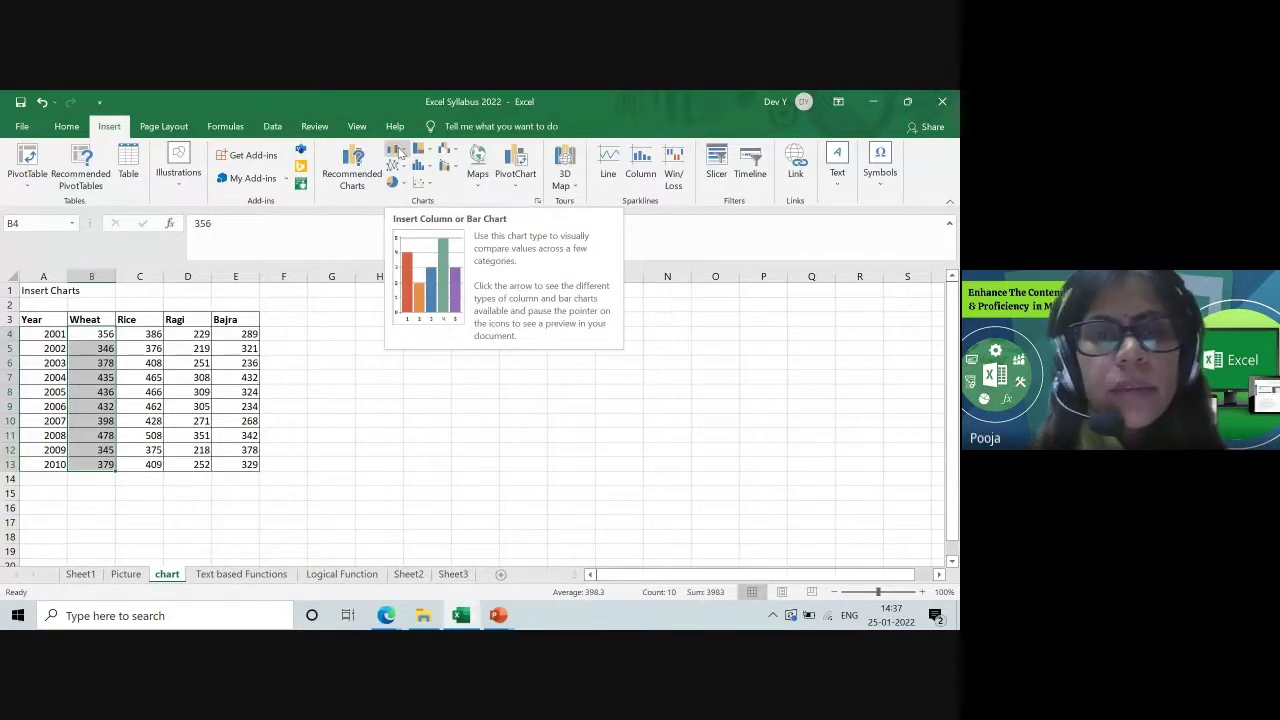
left_click(398, 151)
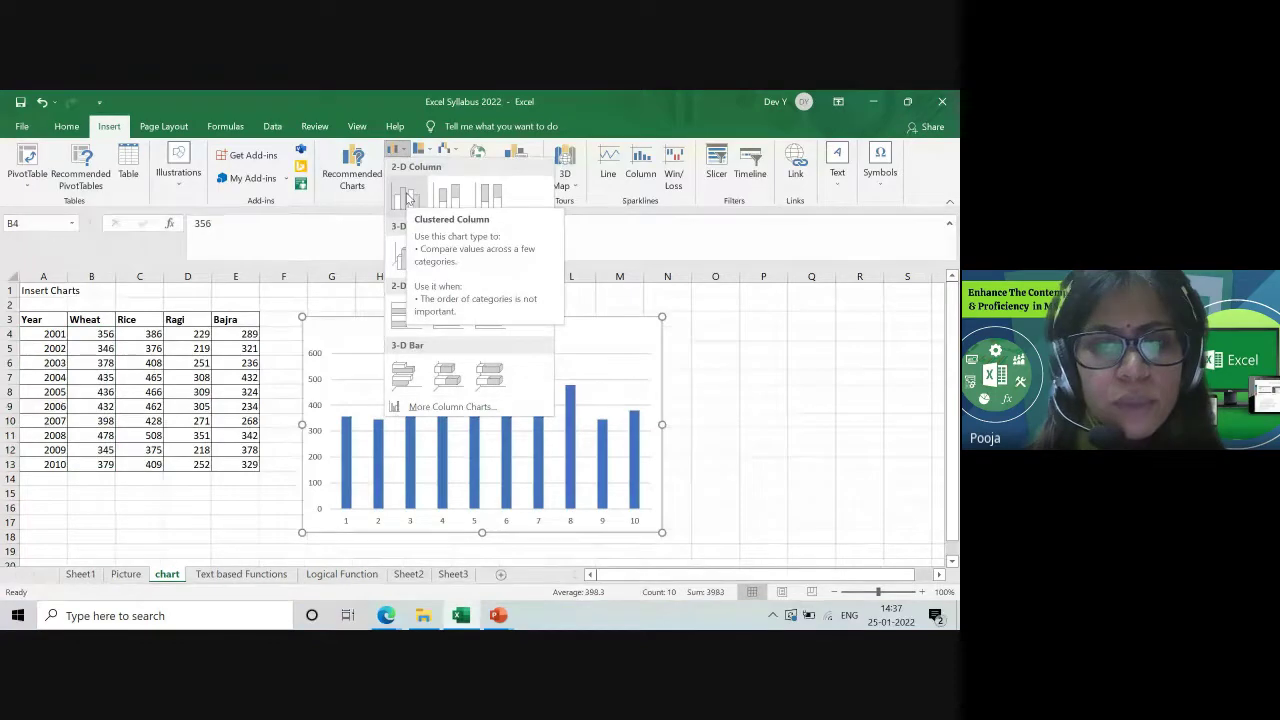
left_click(405, 197)
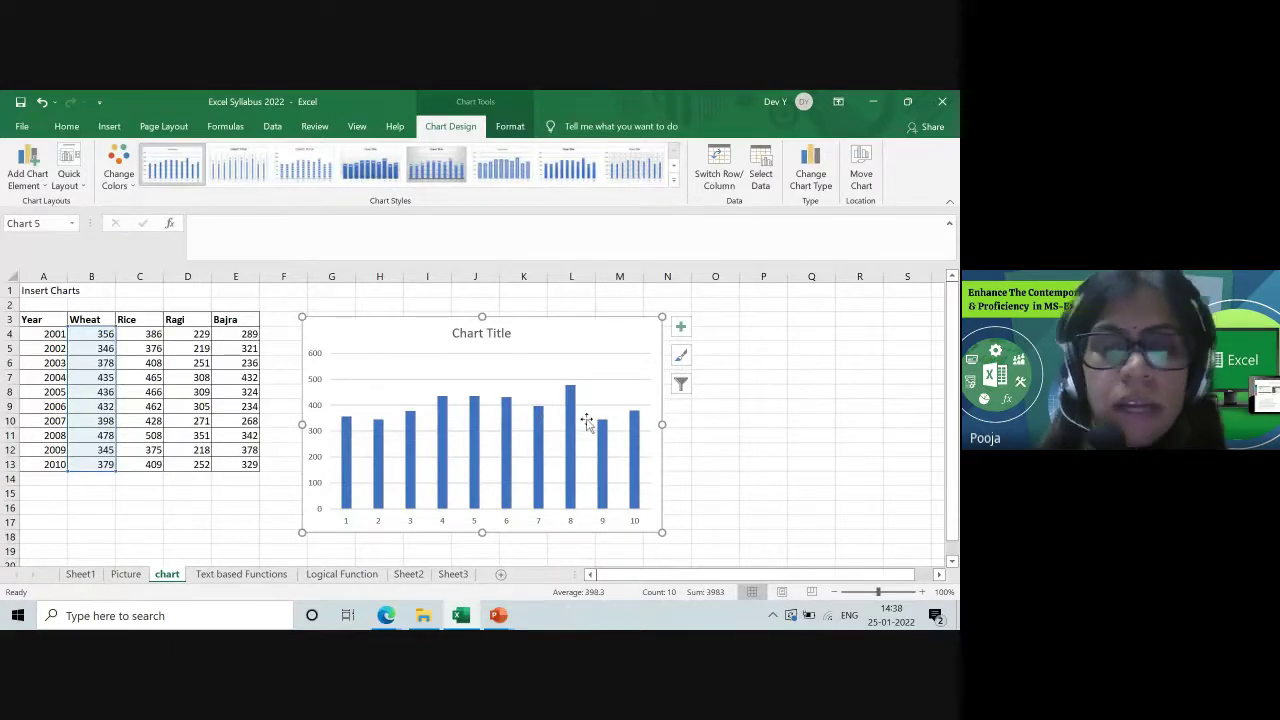
mouse_move(638, 427)
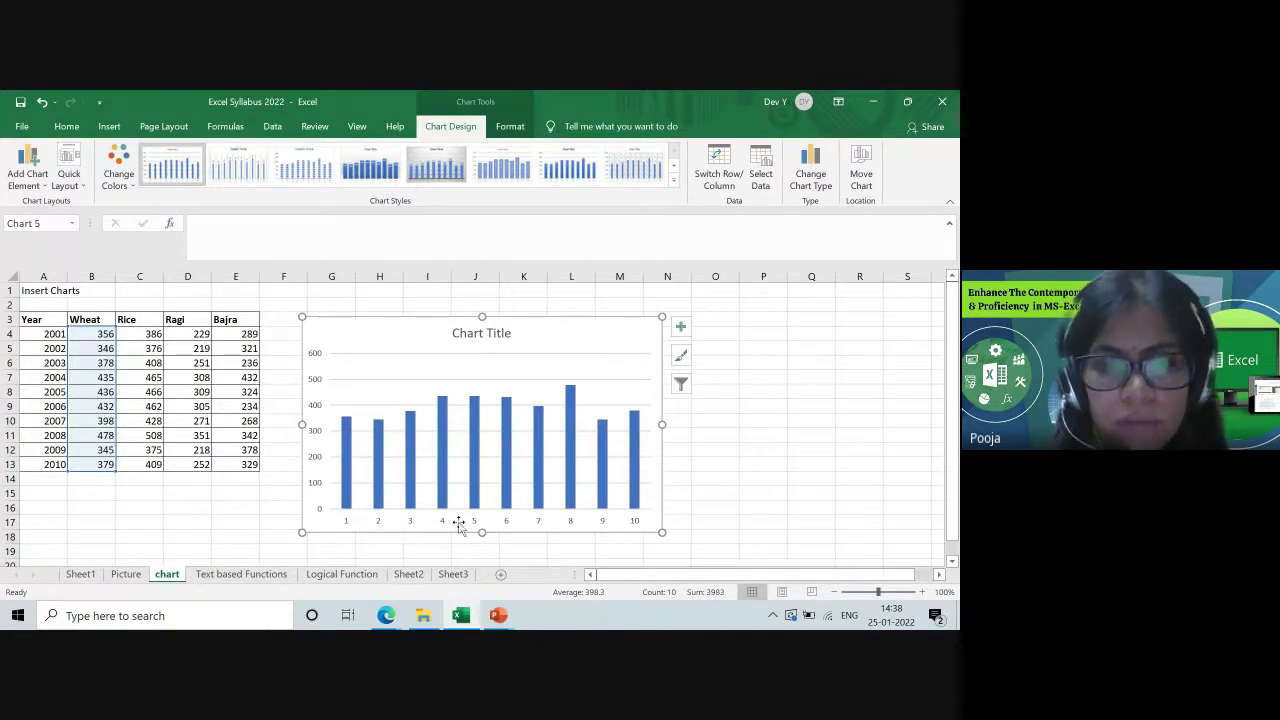
mouse_move(443, 403)
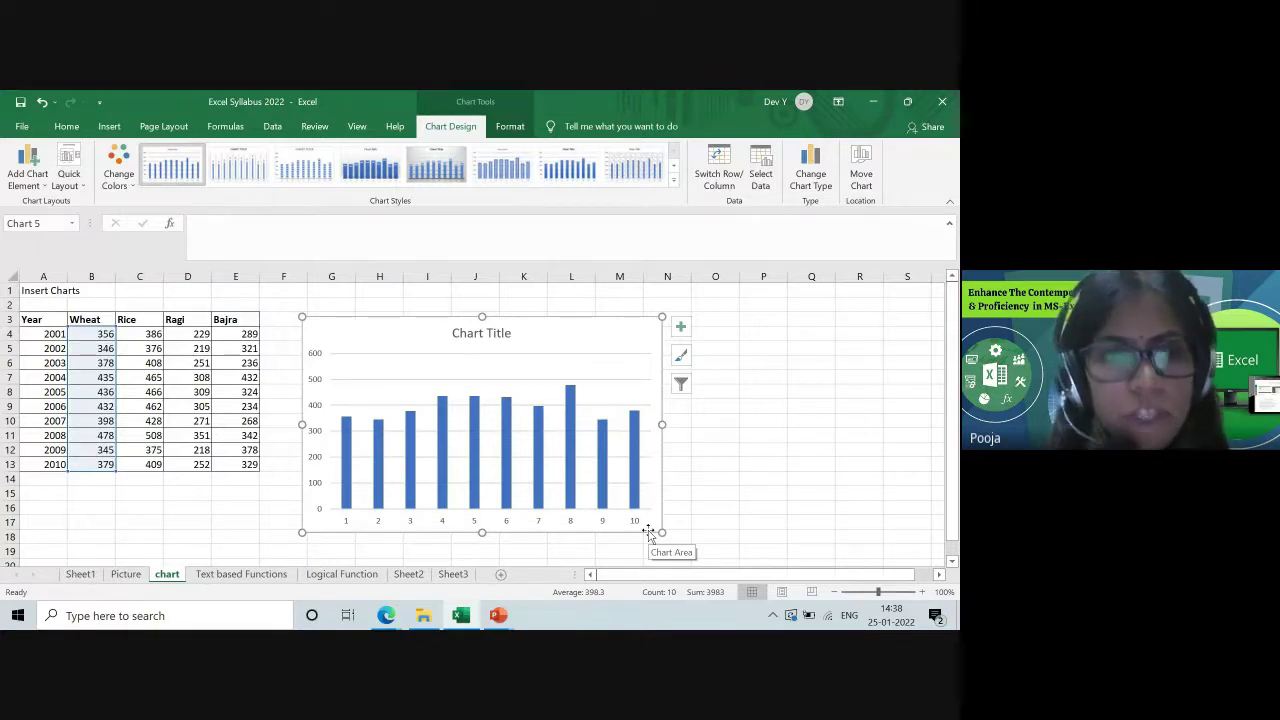
right_click(576, 346)
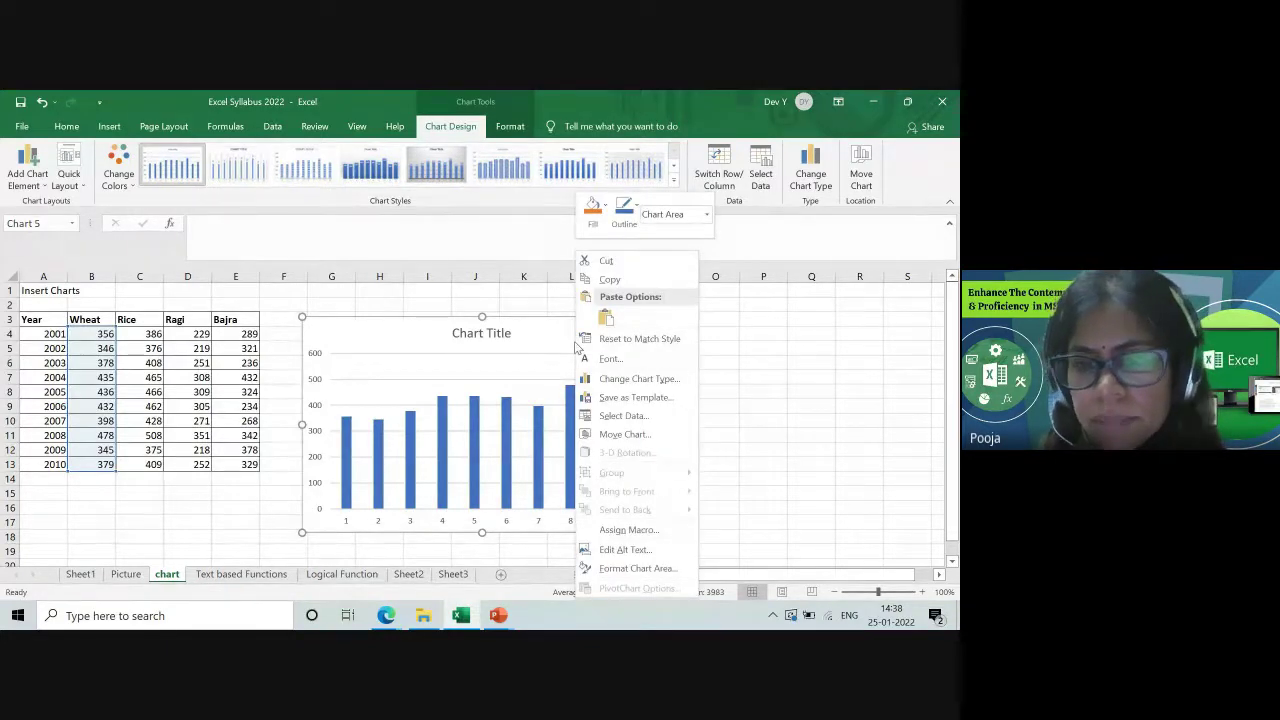
left_click(624, 416)
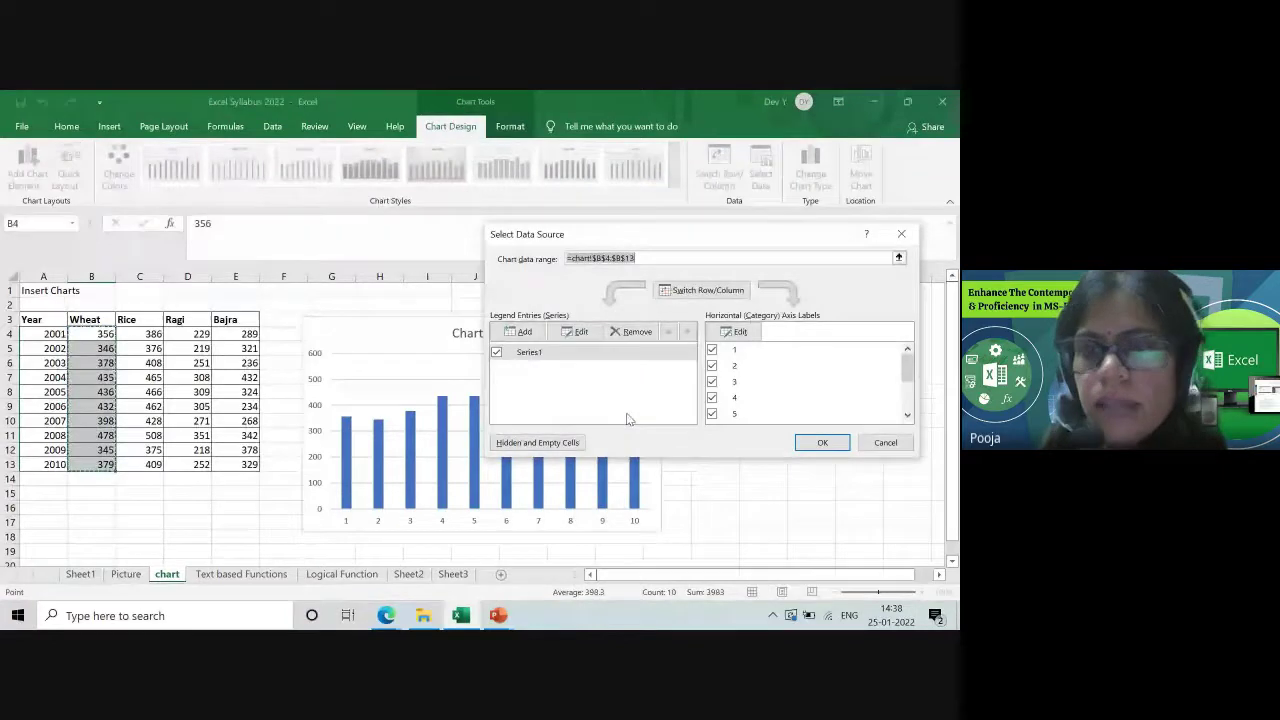
left_click(902, 234)
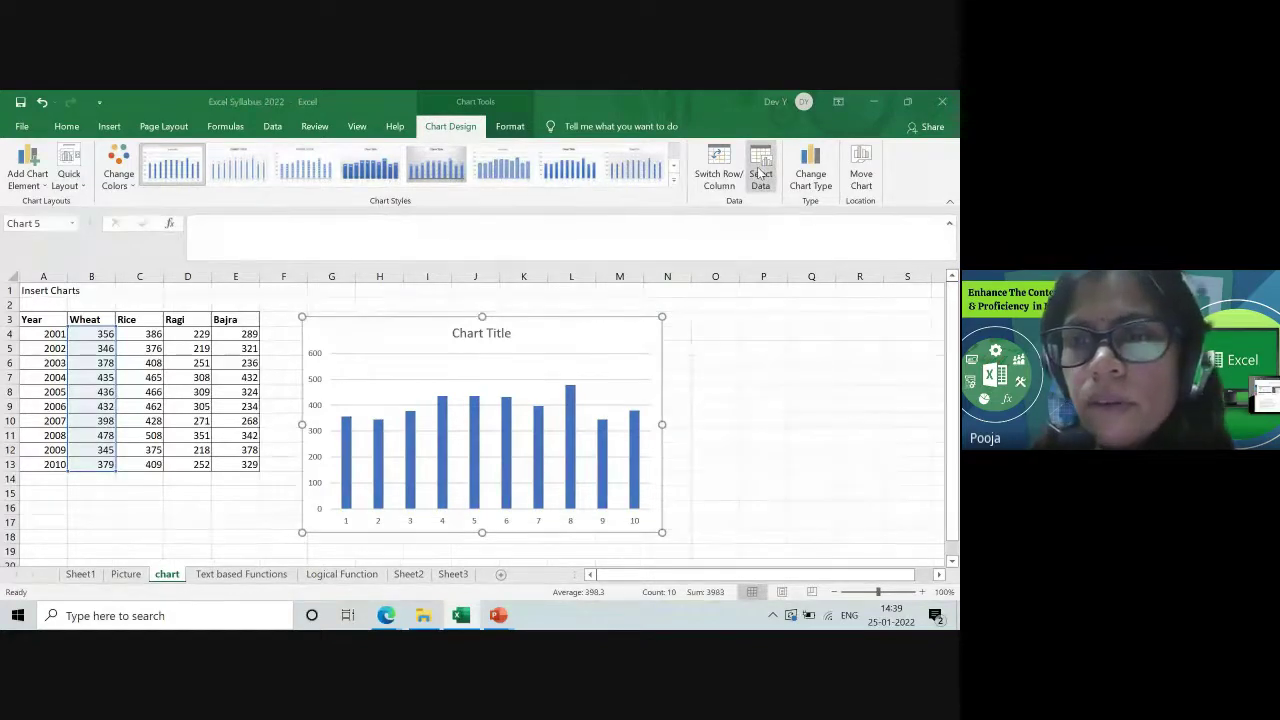
Step: Set the chart's horizontal axis labels to the years in A4:A13 through the chart's data source selection
right_click(592, 332)
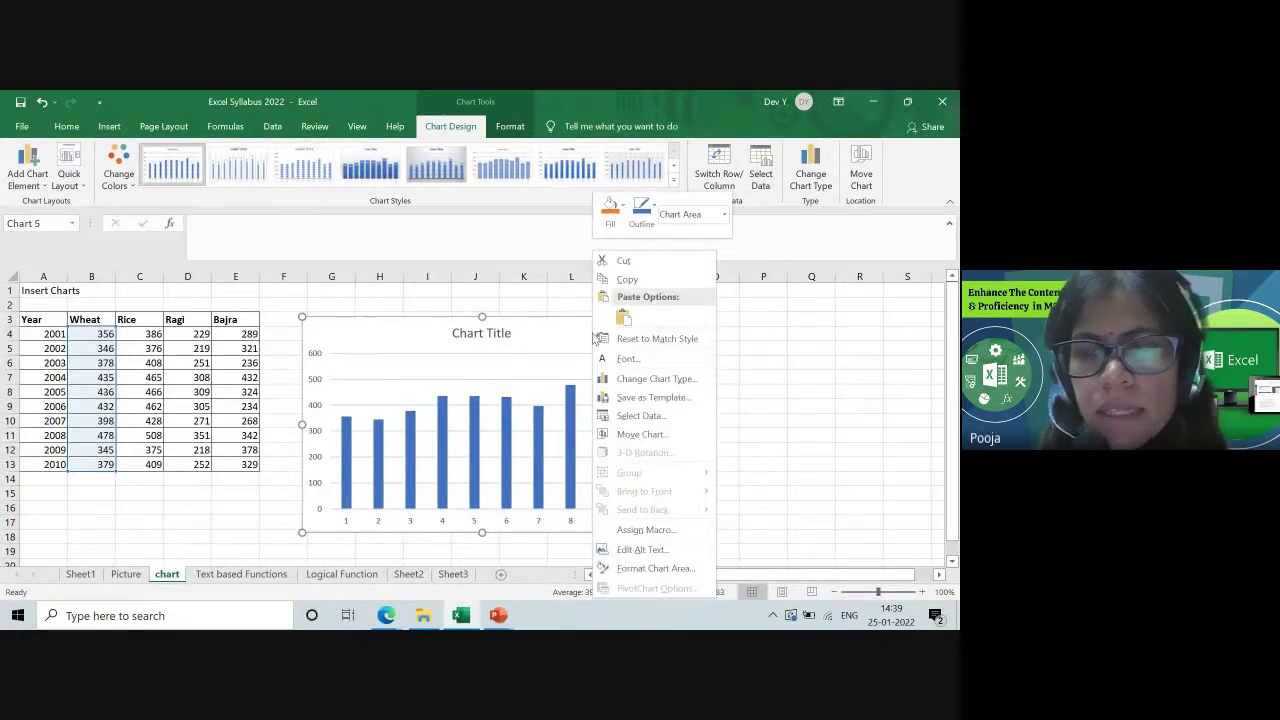
left_click(634, 420)
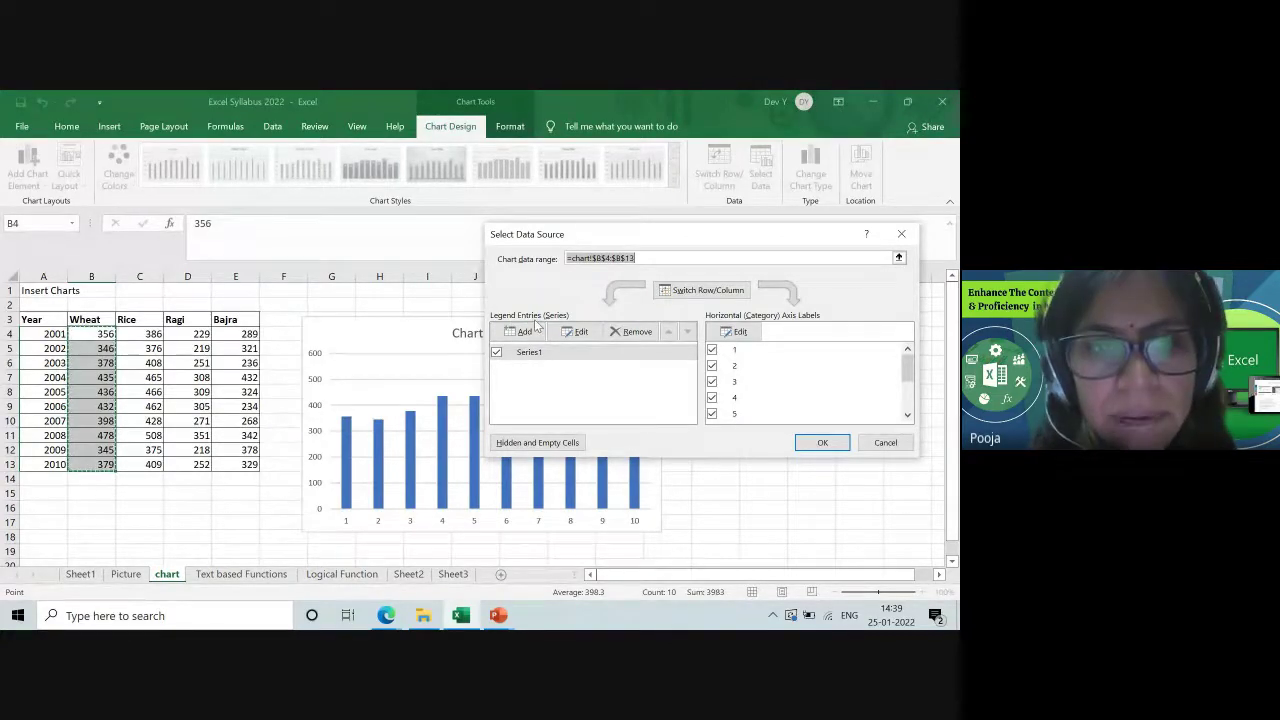
left_click(740, 332)
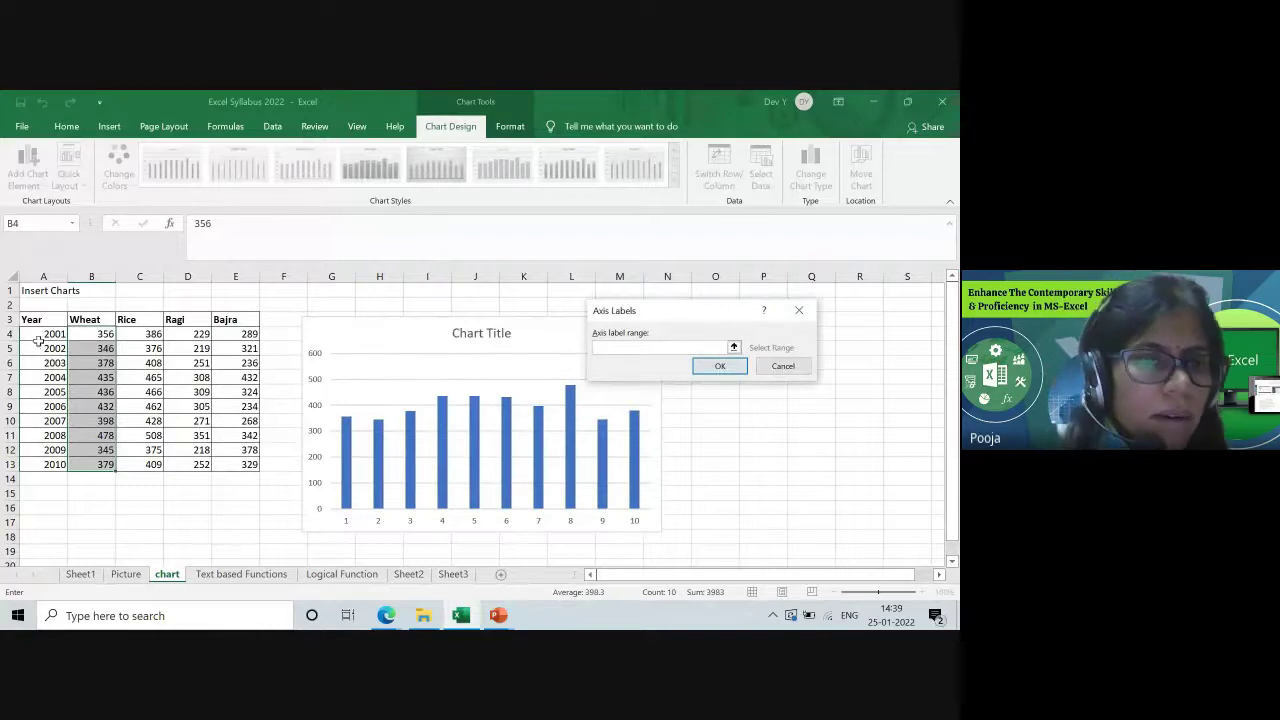
left_click_drag(46, 333, 55, 466)
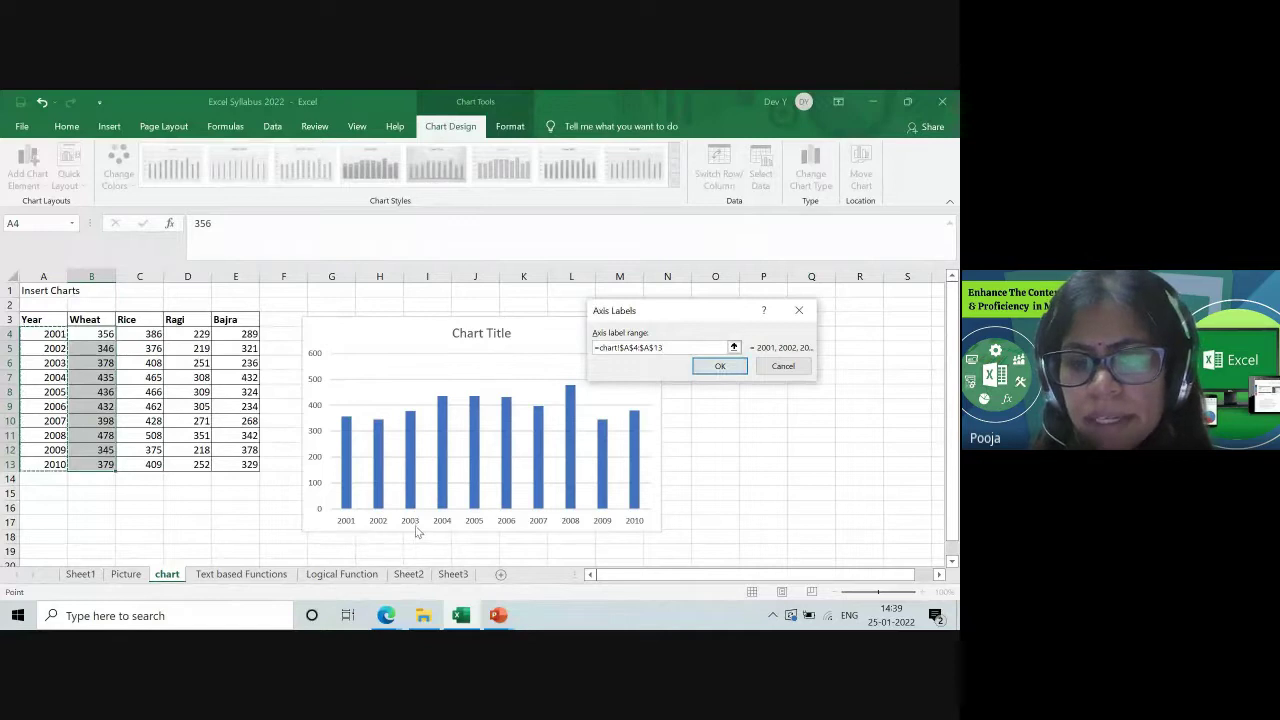
left_click(721, 367)
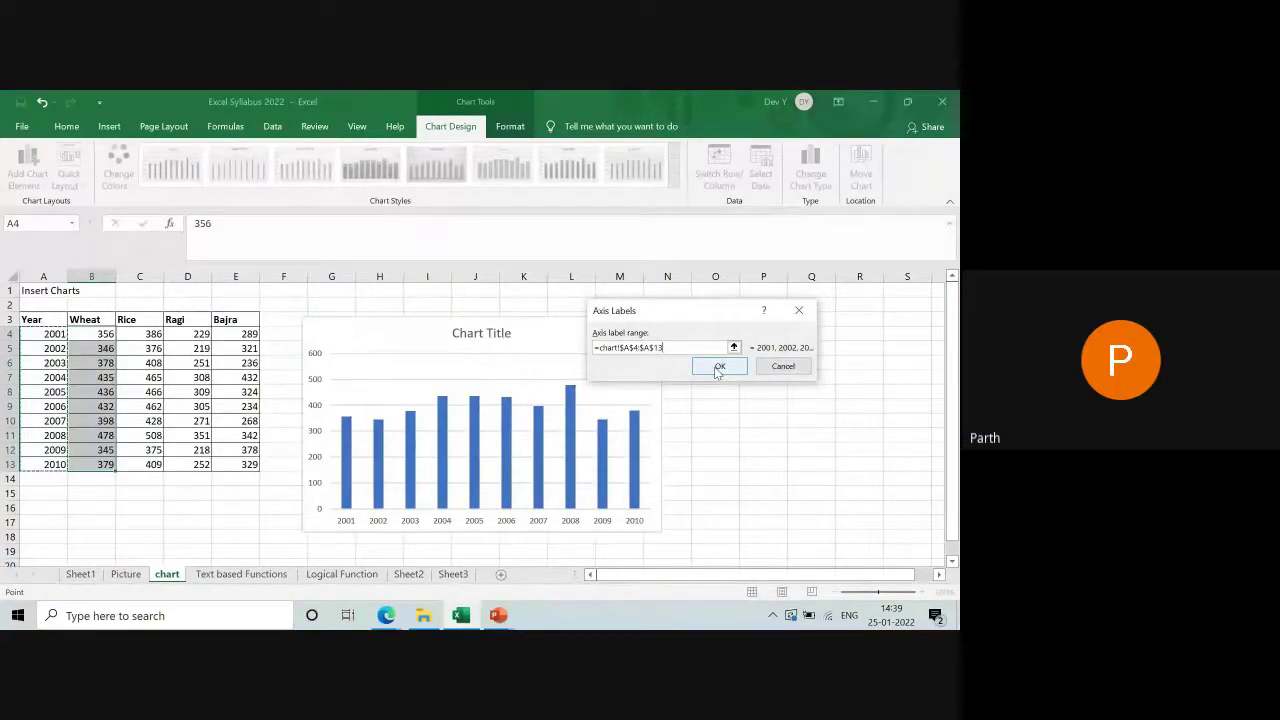
left_click(718, 369)
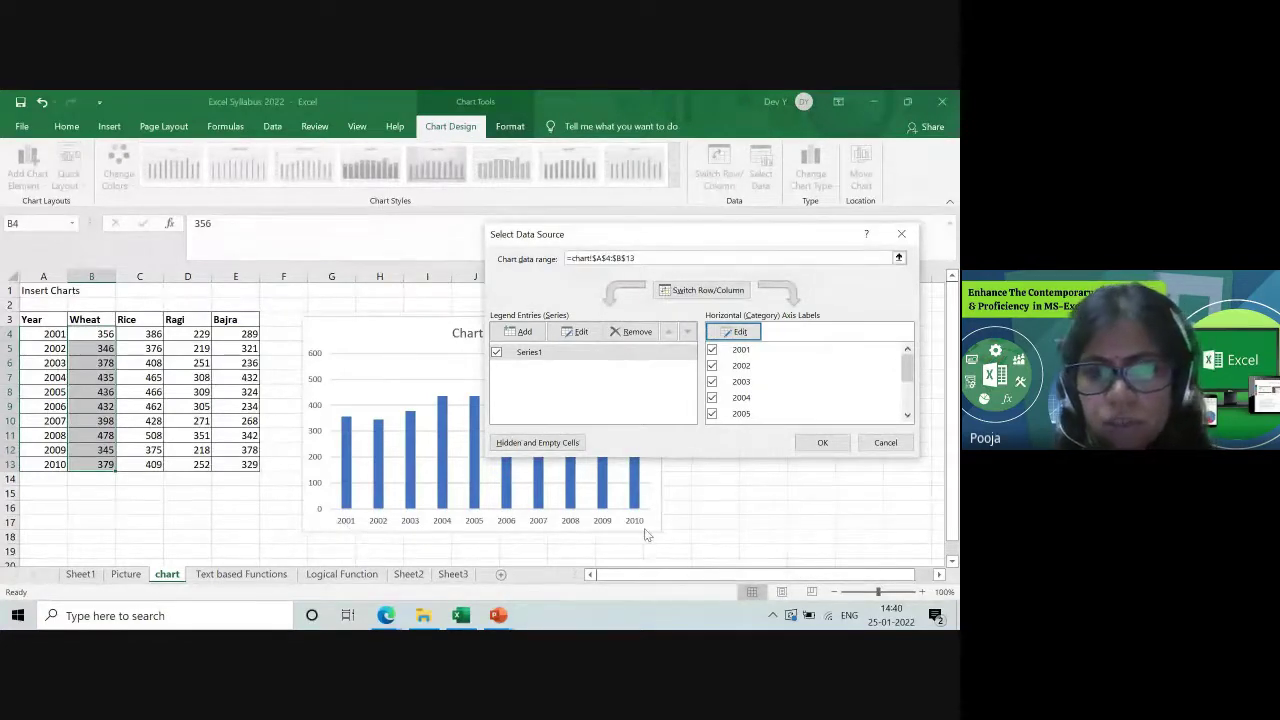
Step: Name the chart's data series Wheat and apply the data source changes
left_click(538, 355)
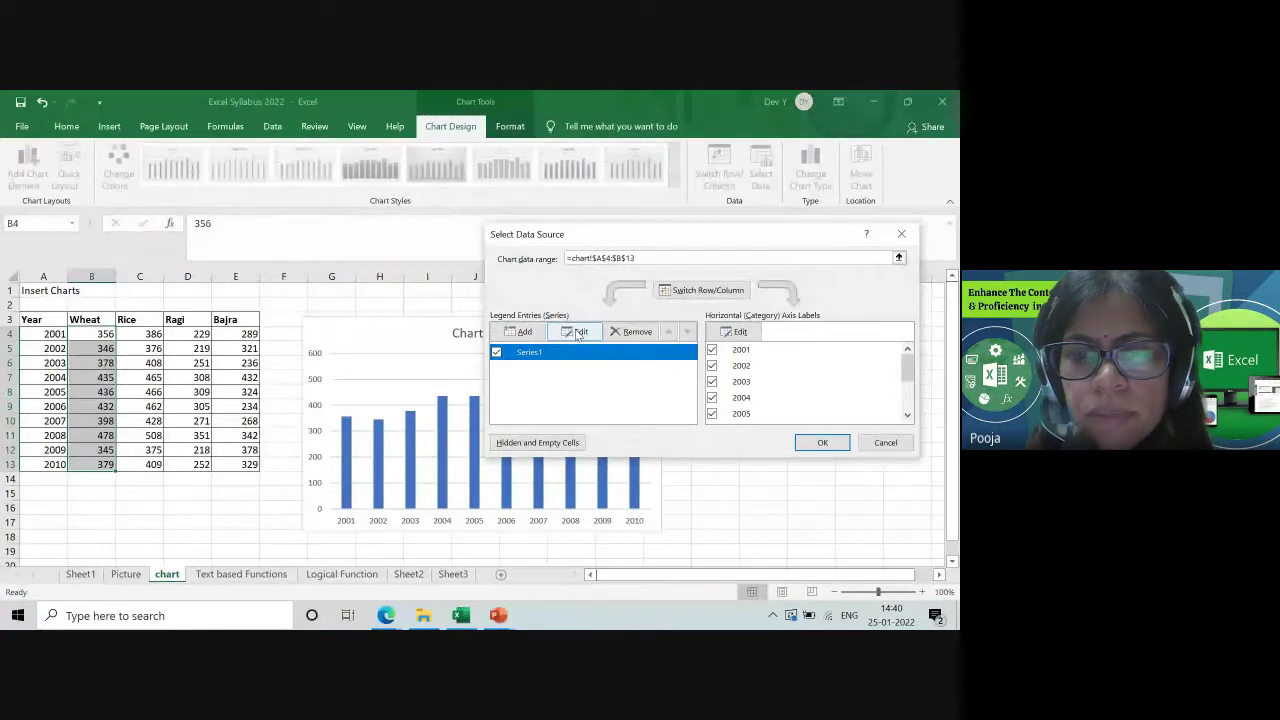
left_click(578, 334)
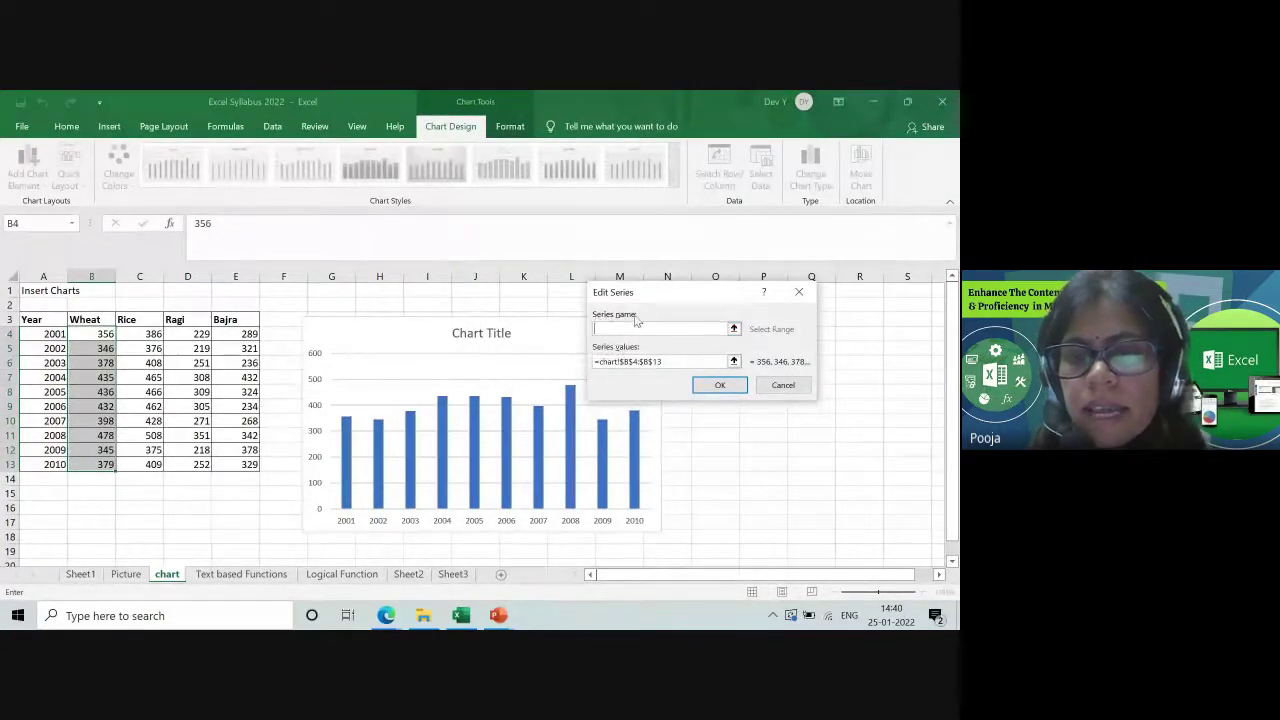
type("W")
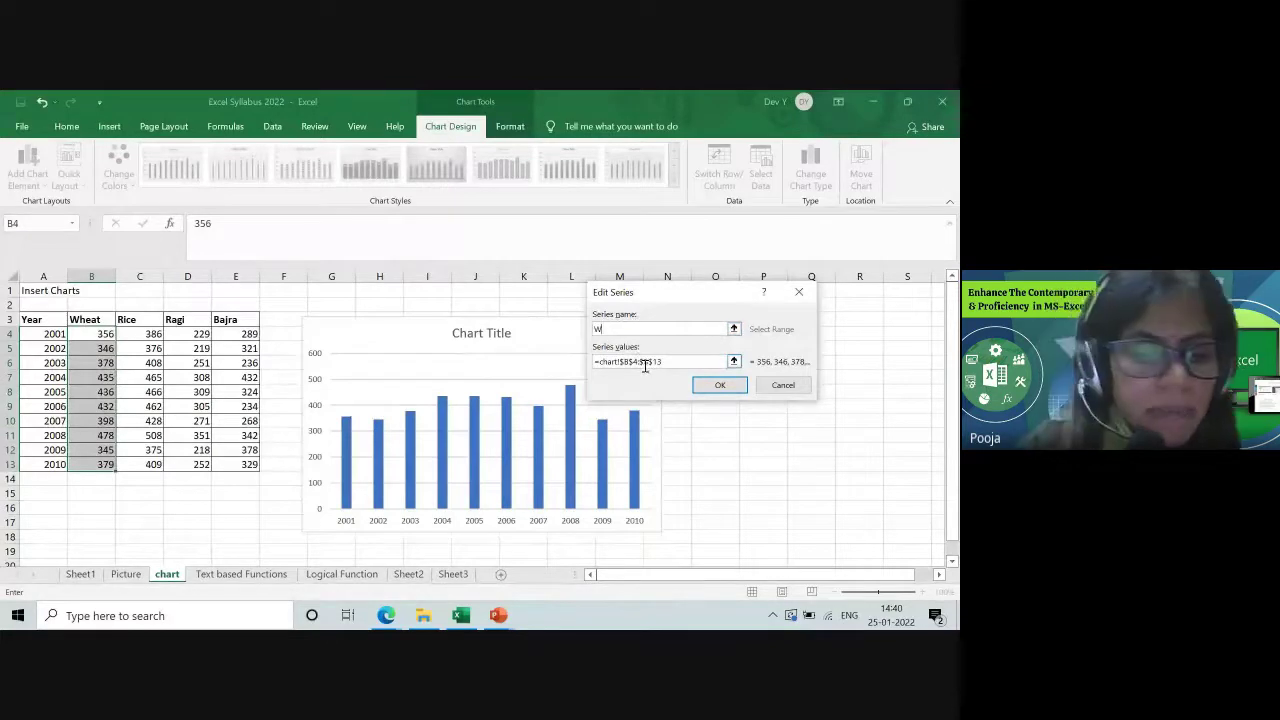
type("heat")
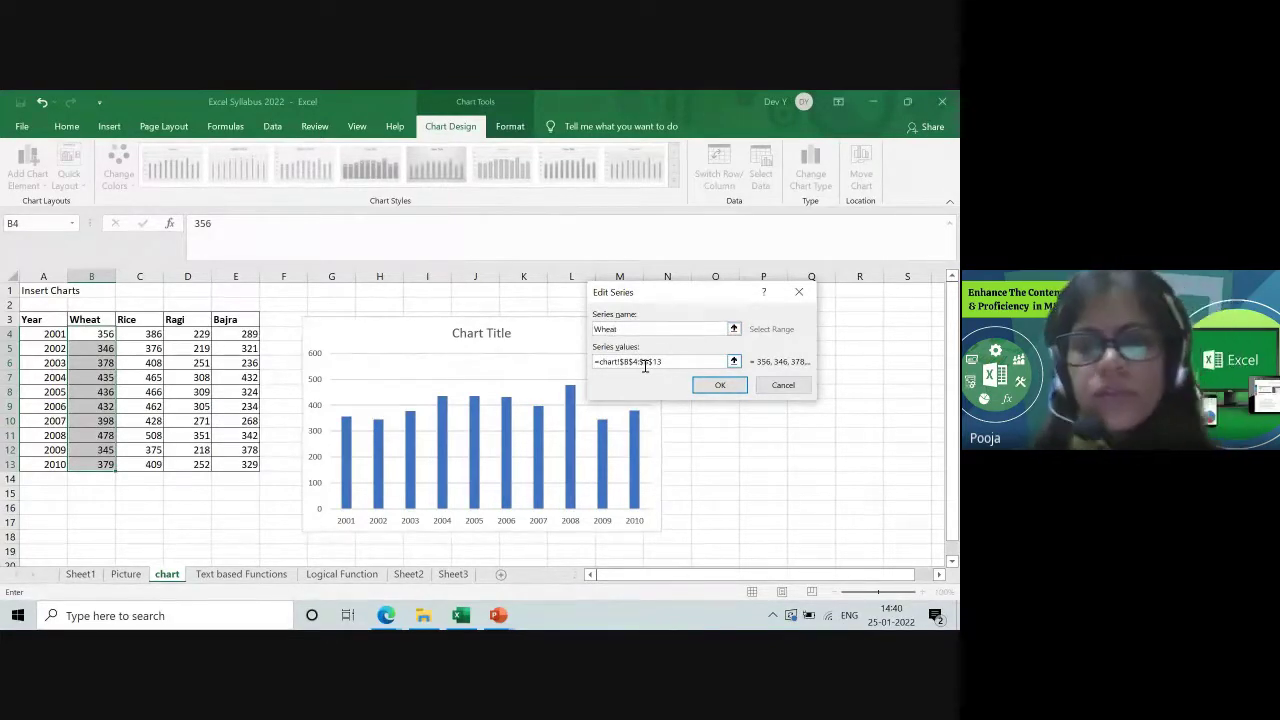
left_click(718, 387)
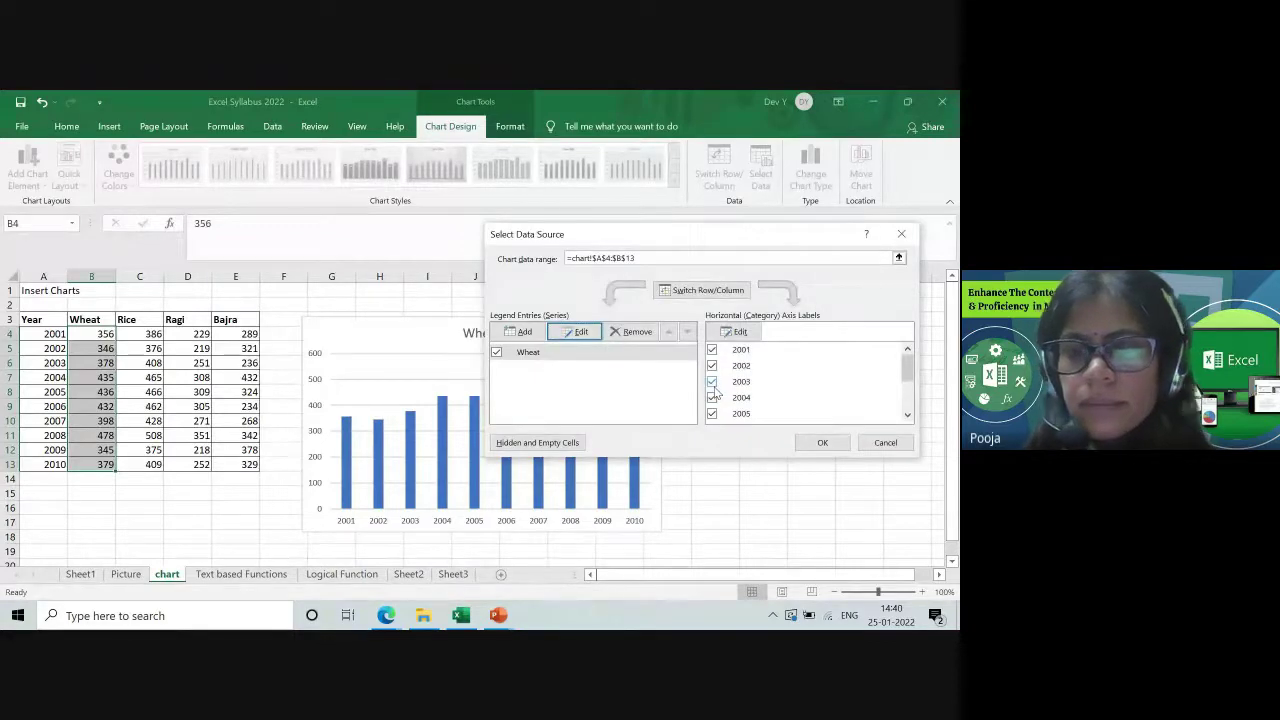
left_click(822, 443)
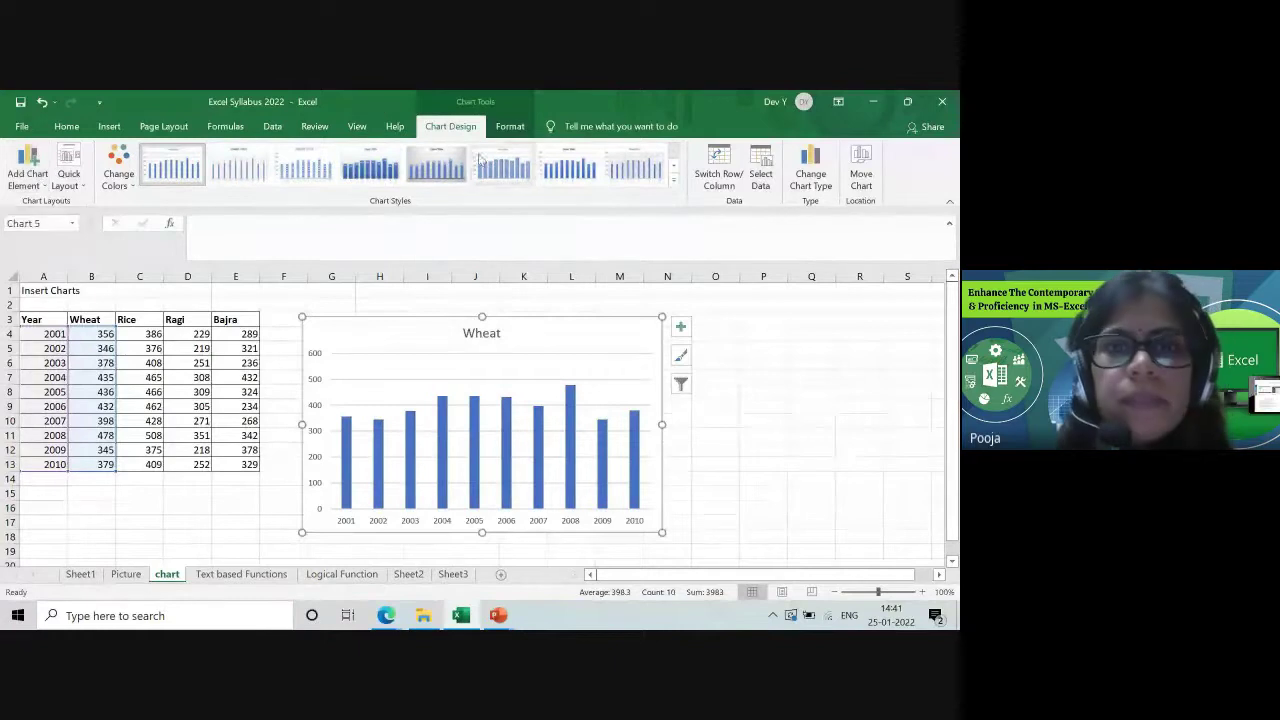
Step: Add a primary horizontal axis title to the Wheat chart and set its text to Years
left_click(30, 176)
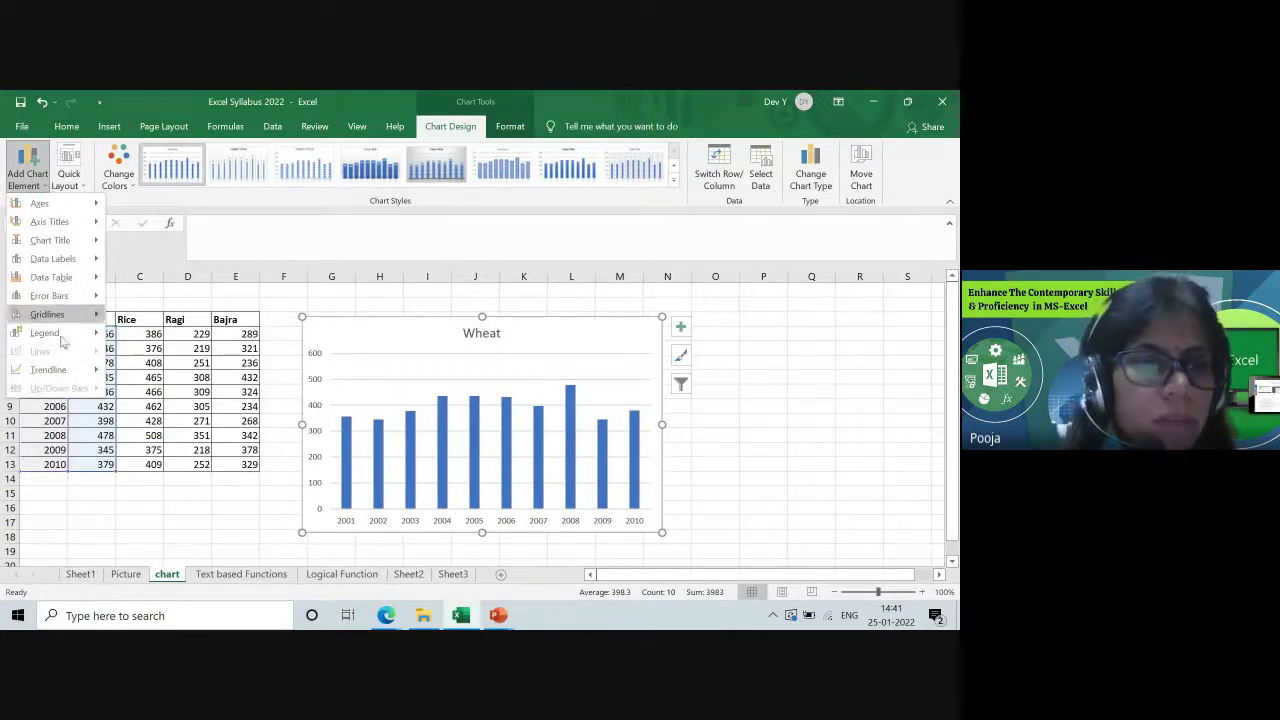
mouse_move(62, 372)
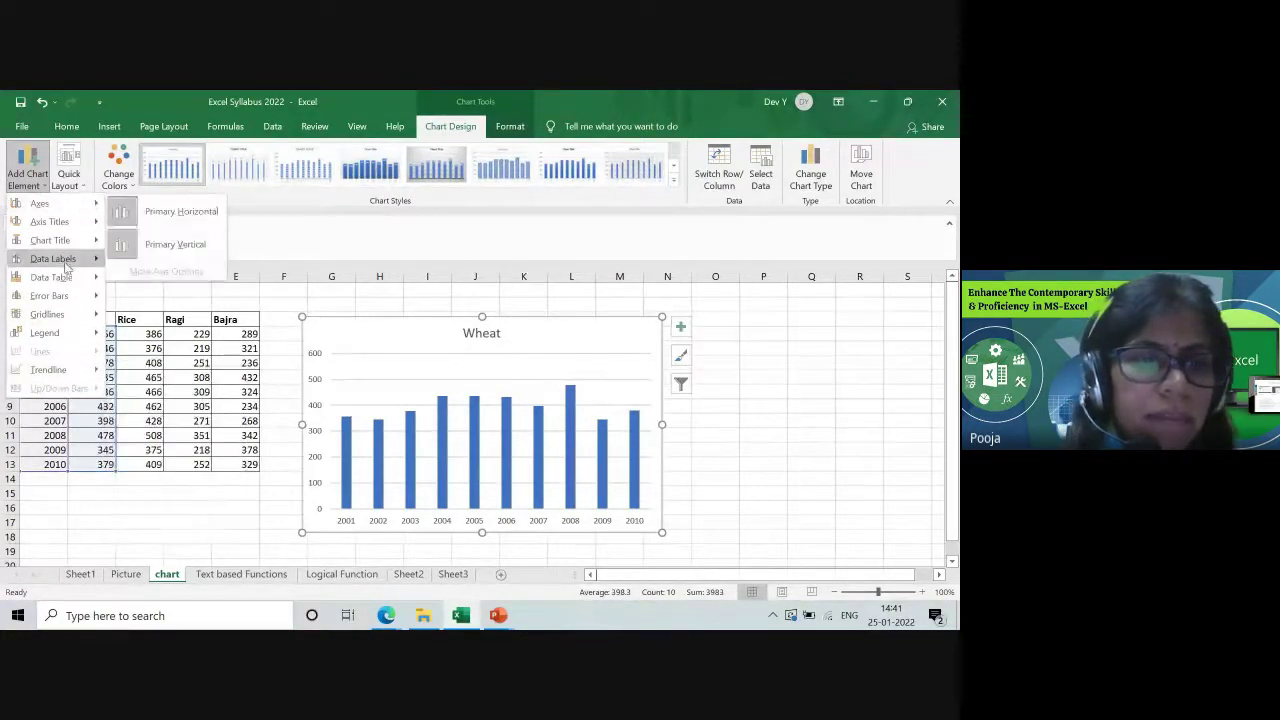
mouse_move(66, 274)
mouse_move(72, 224)
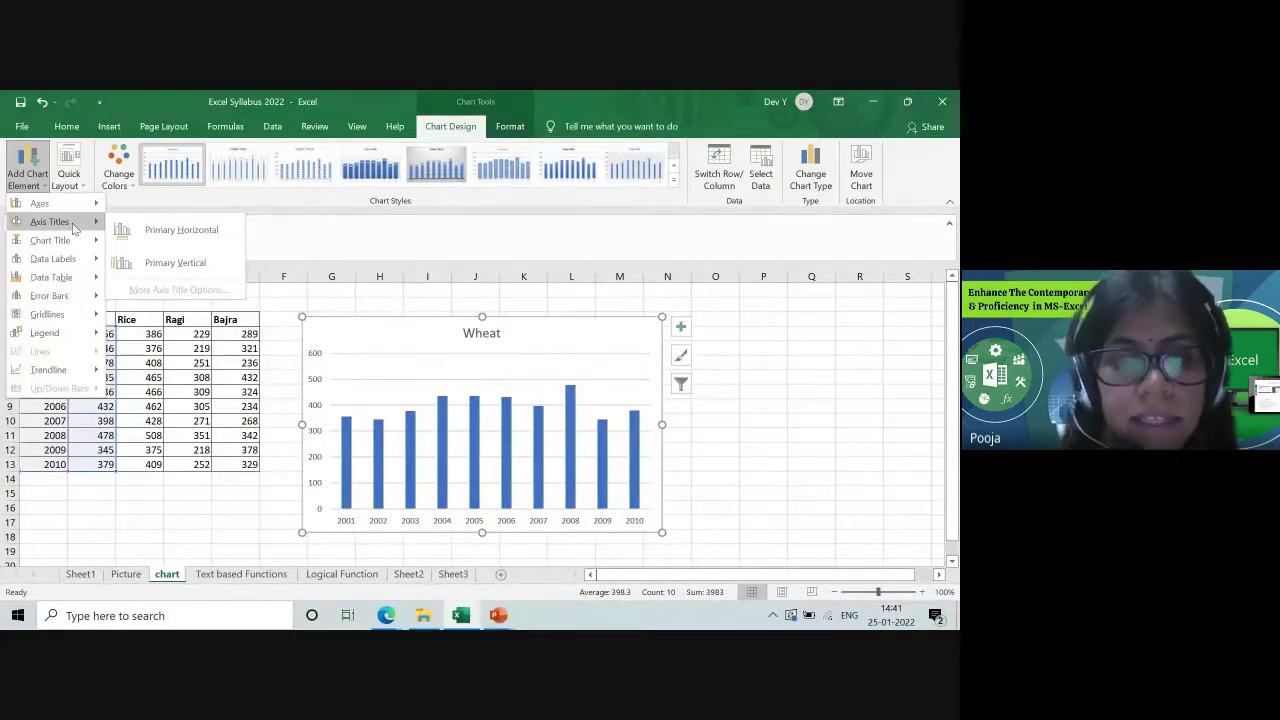
left_click(172, 230)
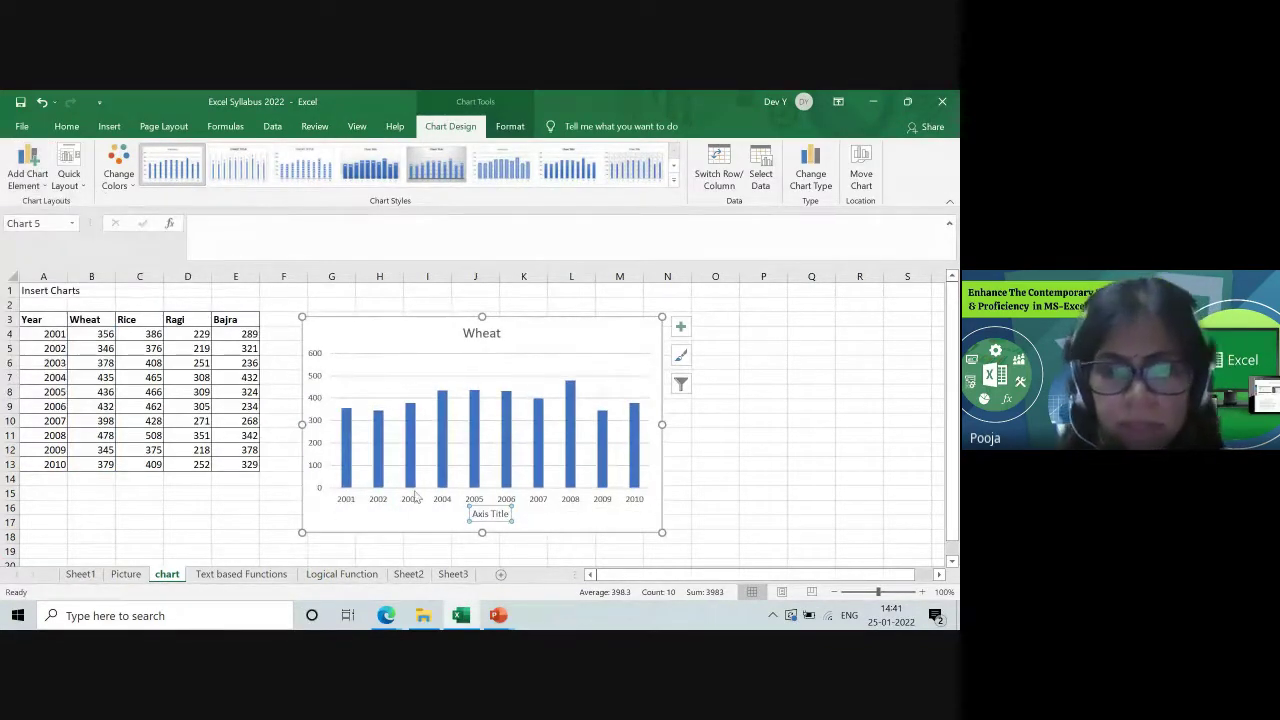
left_click(492, 514)
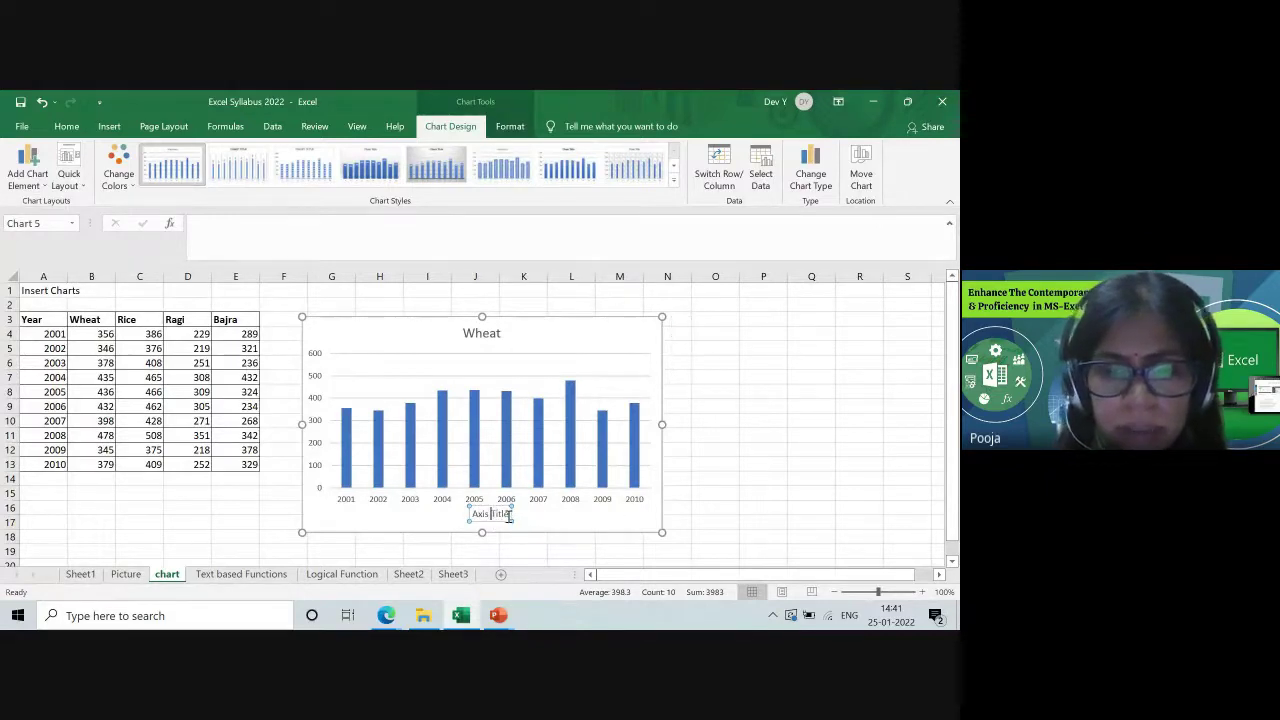
left_click_drag(509, 516, 449, 517)
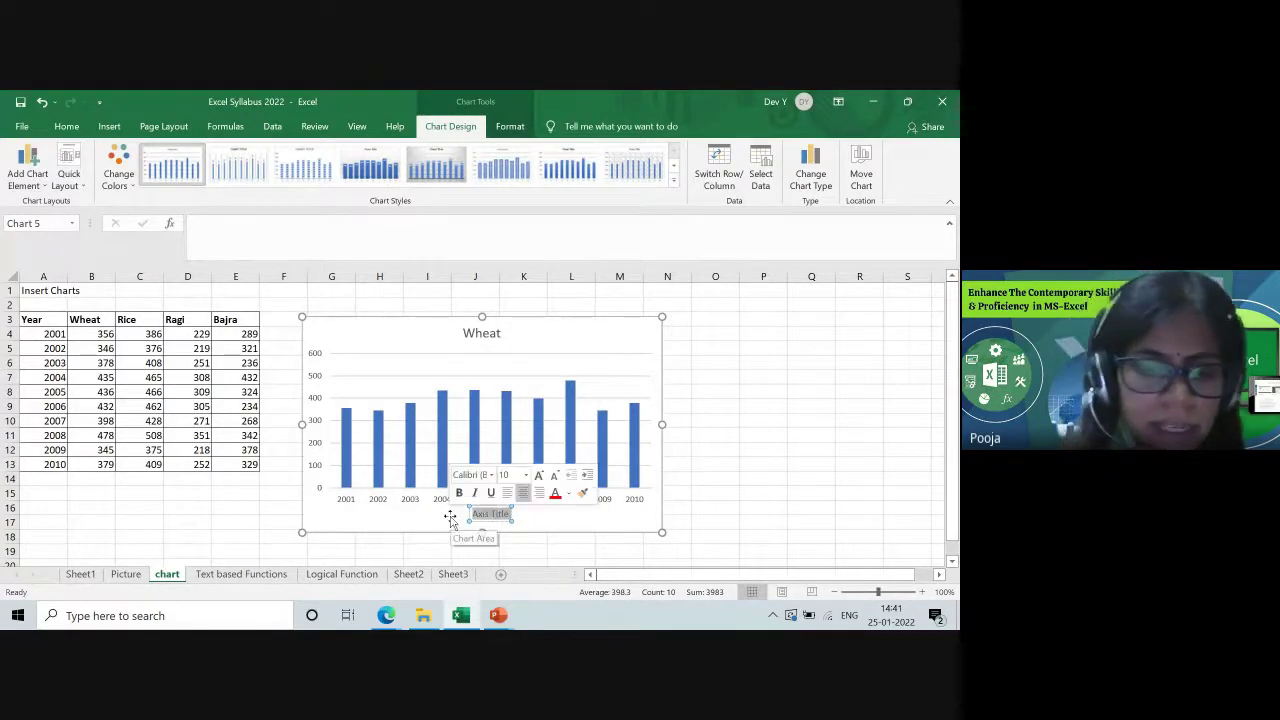
key("BackSpace")
type("Years")
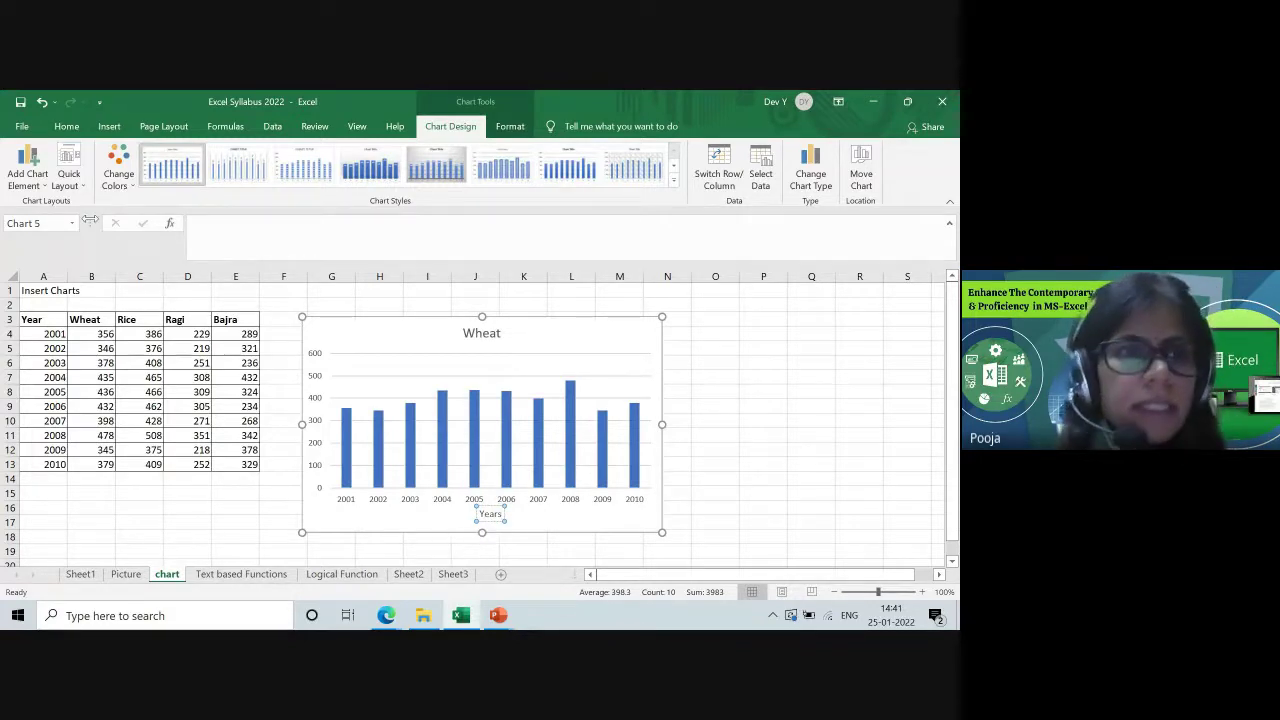
Step: Add a primary vertical axis title to the Wheat chart and set its text to Production
left_click(46, 186)
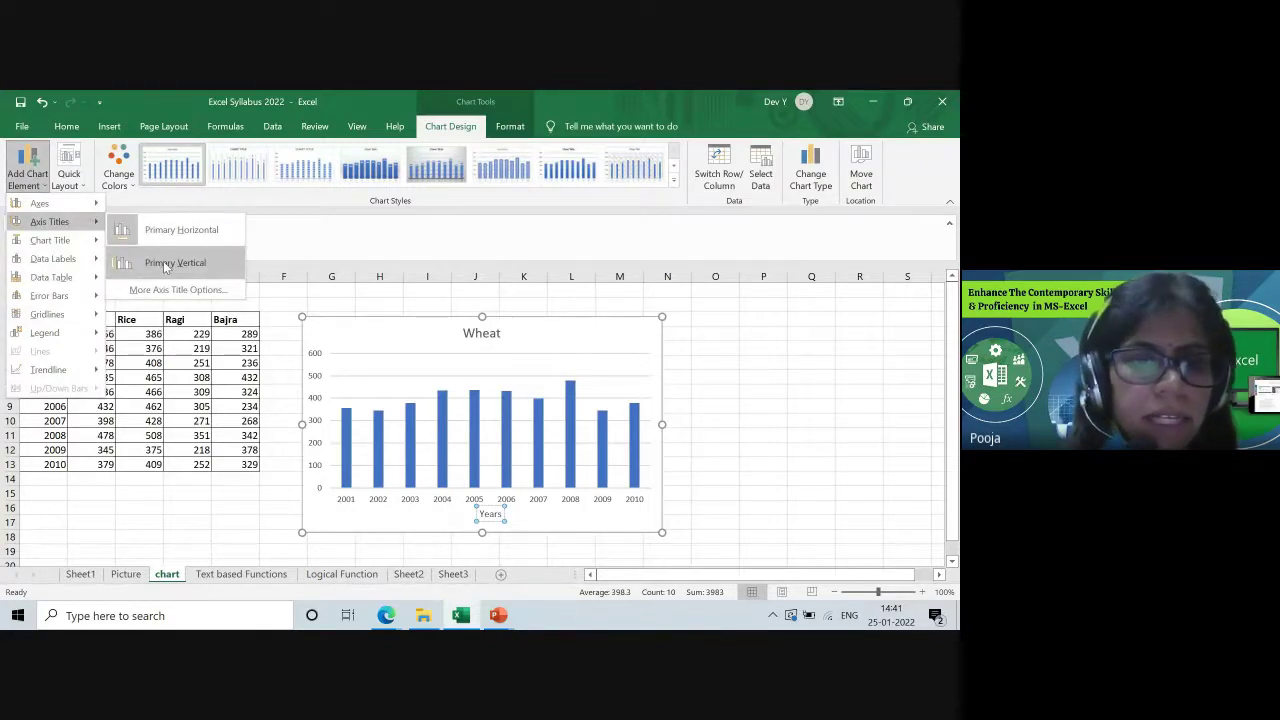
left_click(163, 261)
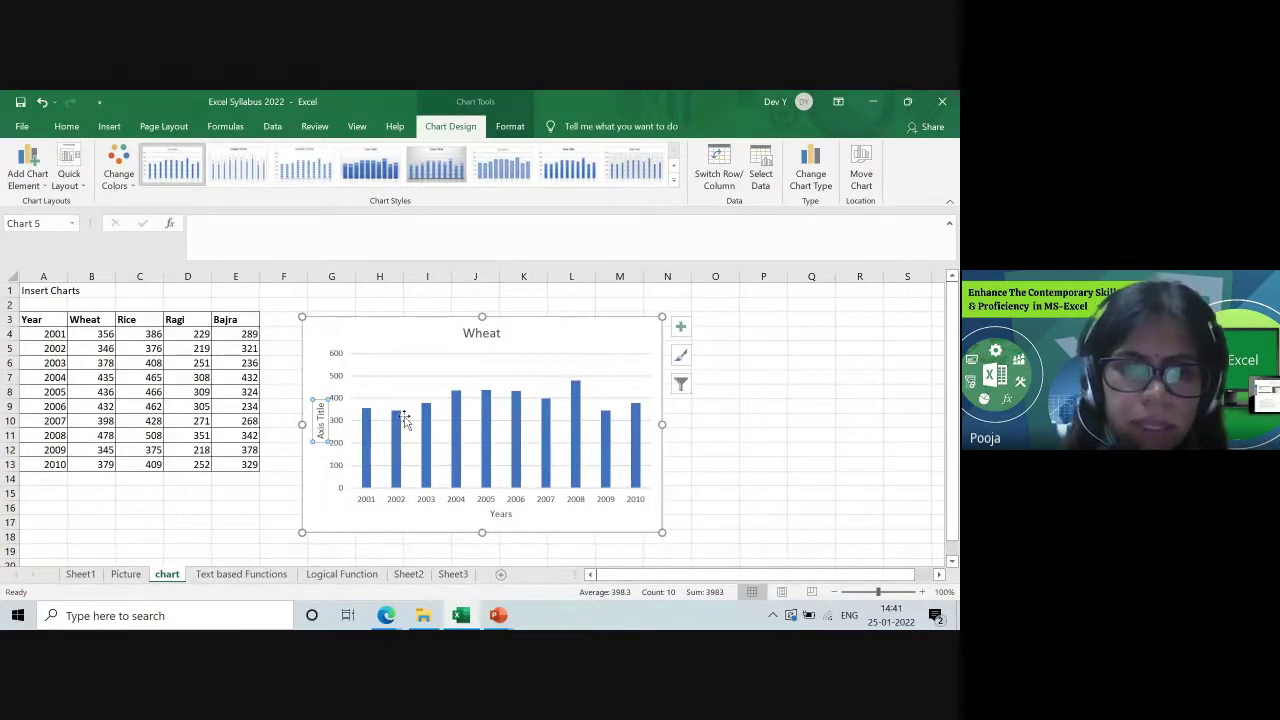
left_click(321, 406)
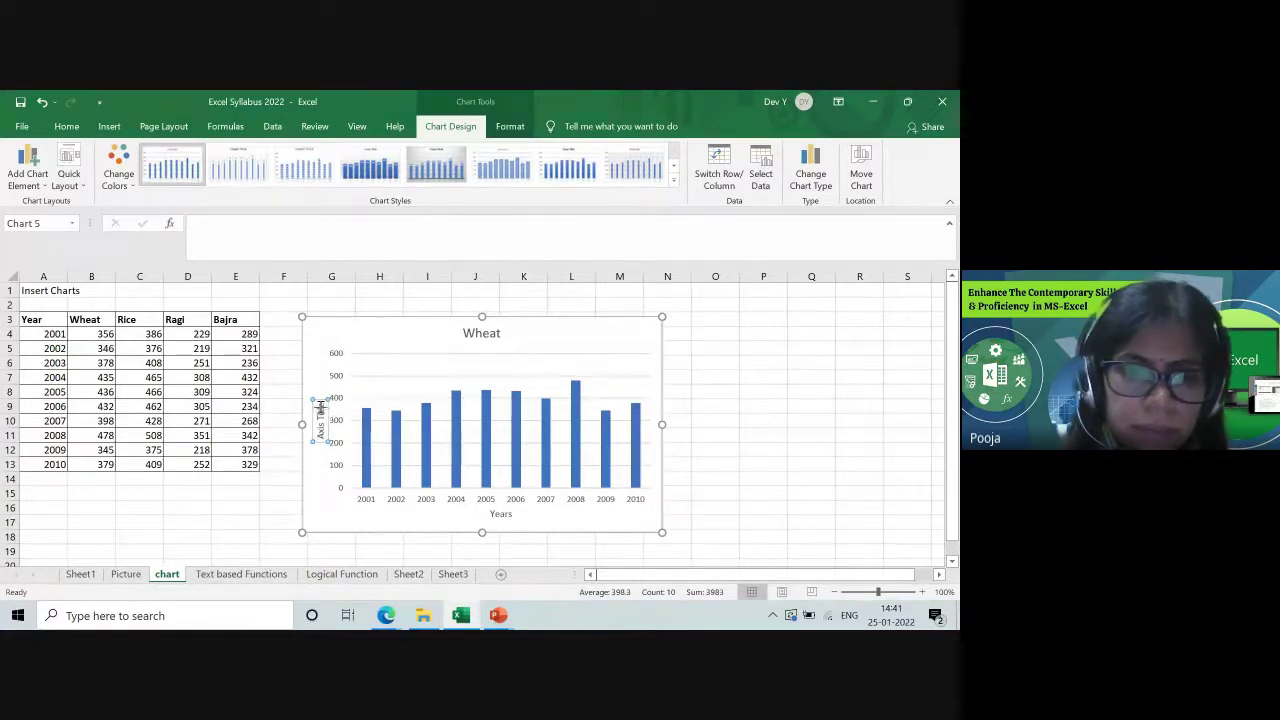
key("BackSpace")
key("BackSpace")
key("BackSpace")
key("BackSpace")
key("BackSpace")
key("BackSpace")
key("BackSpace")
key("BackSpace")
key("BackSpace")
key("BackSpace")
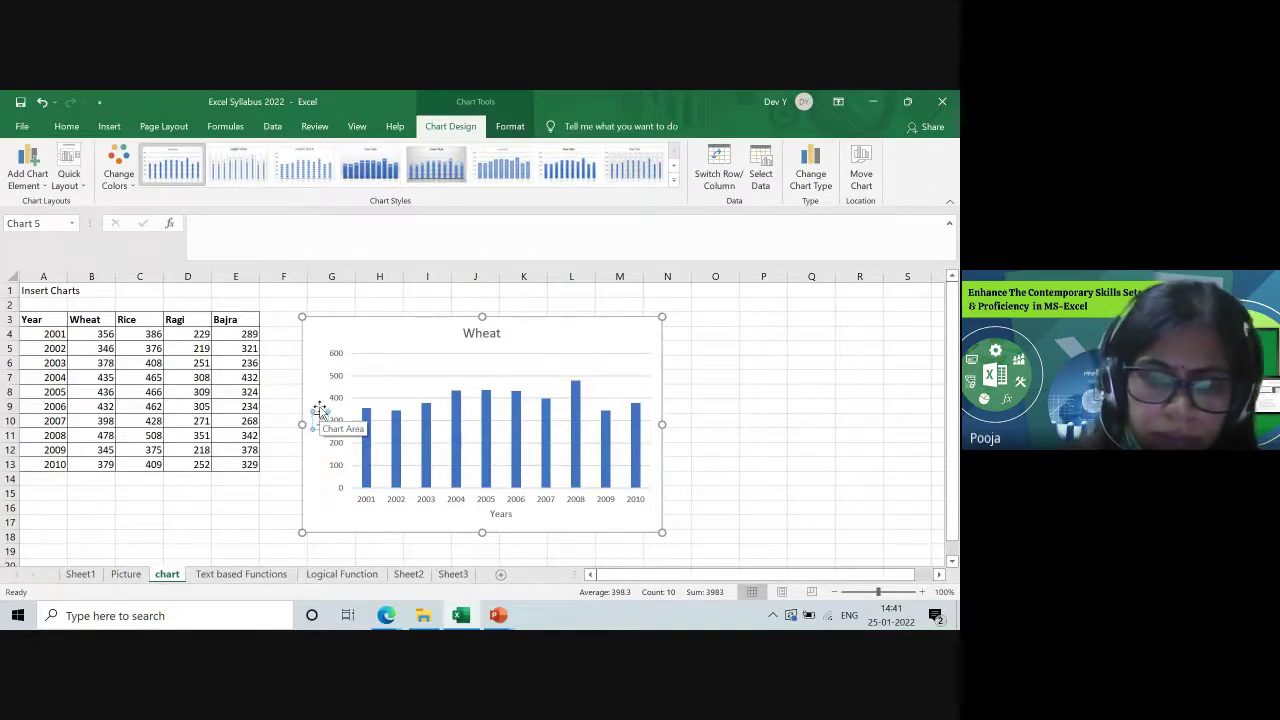
type("Production")
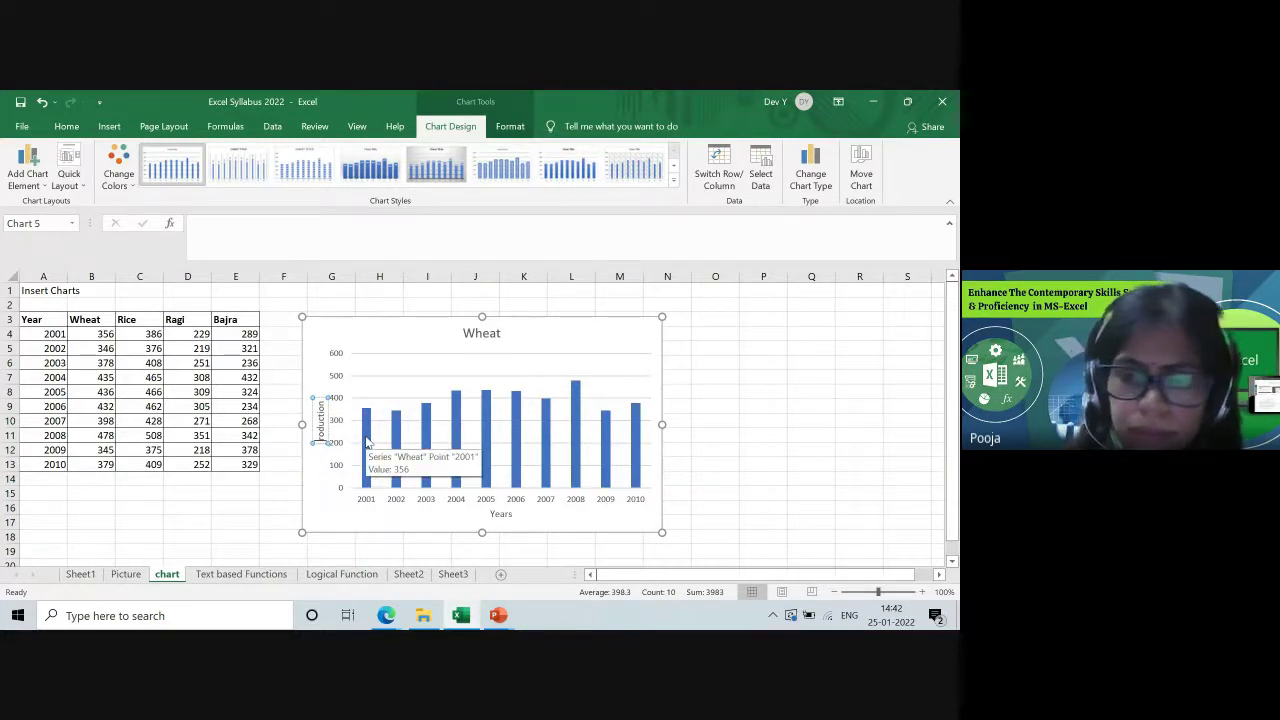
left_click(562, 334)
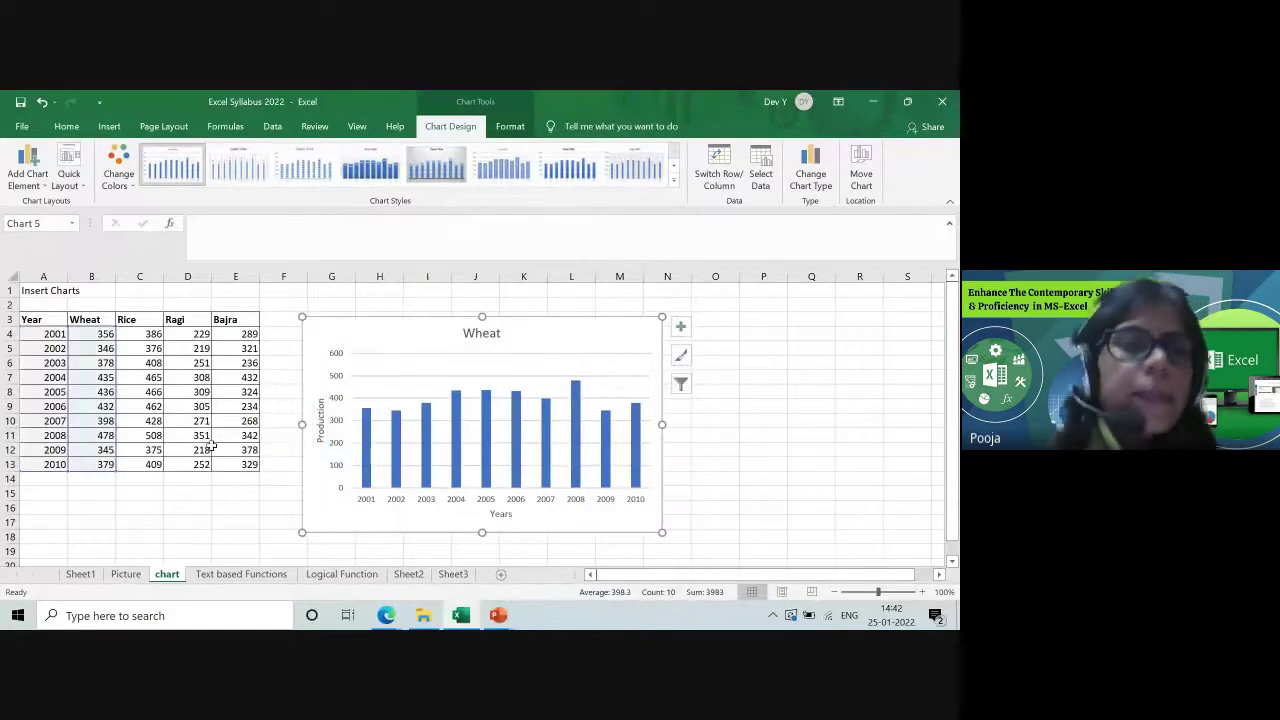
Step: Add data labels to the Wheat columns at the Outside End position
left_click(27, 178)
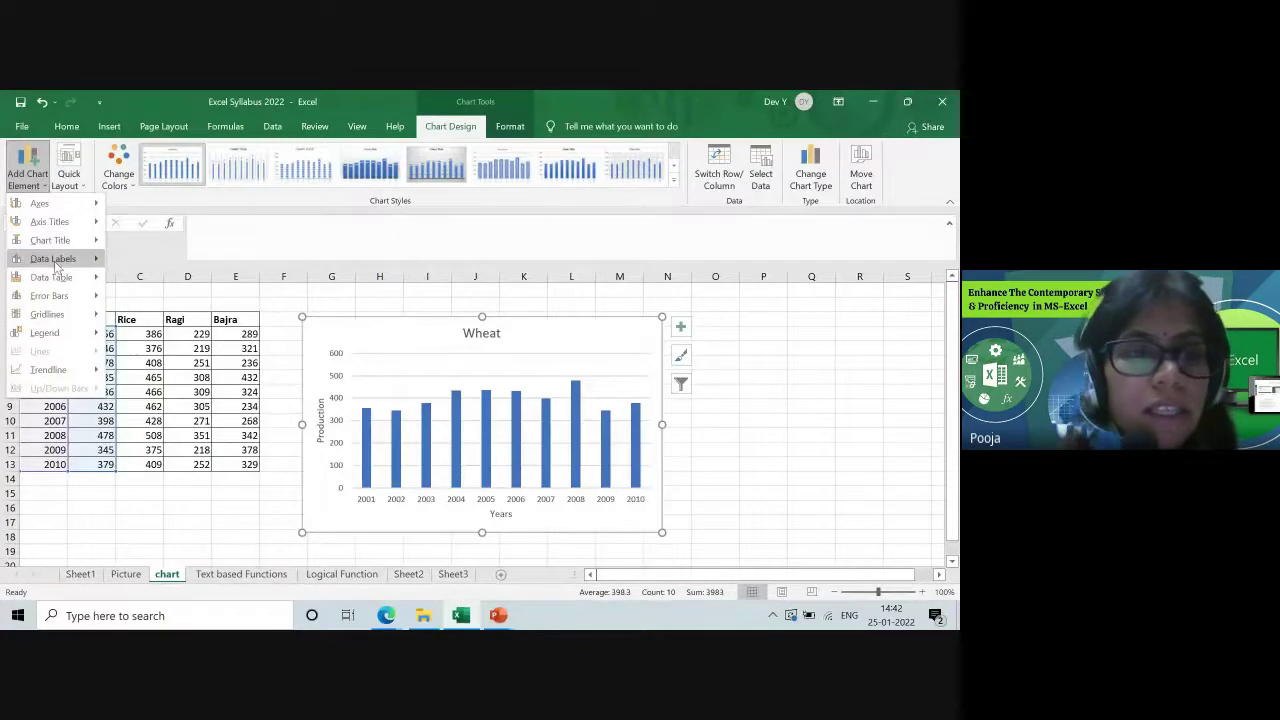
mouse_move(57, 263)
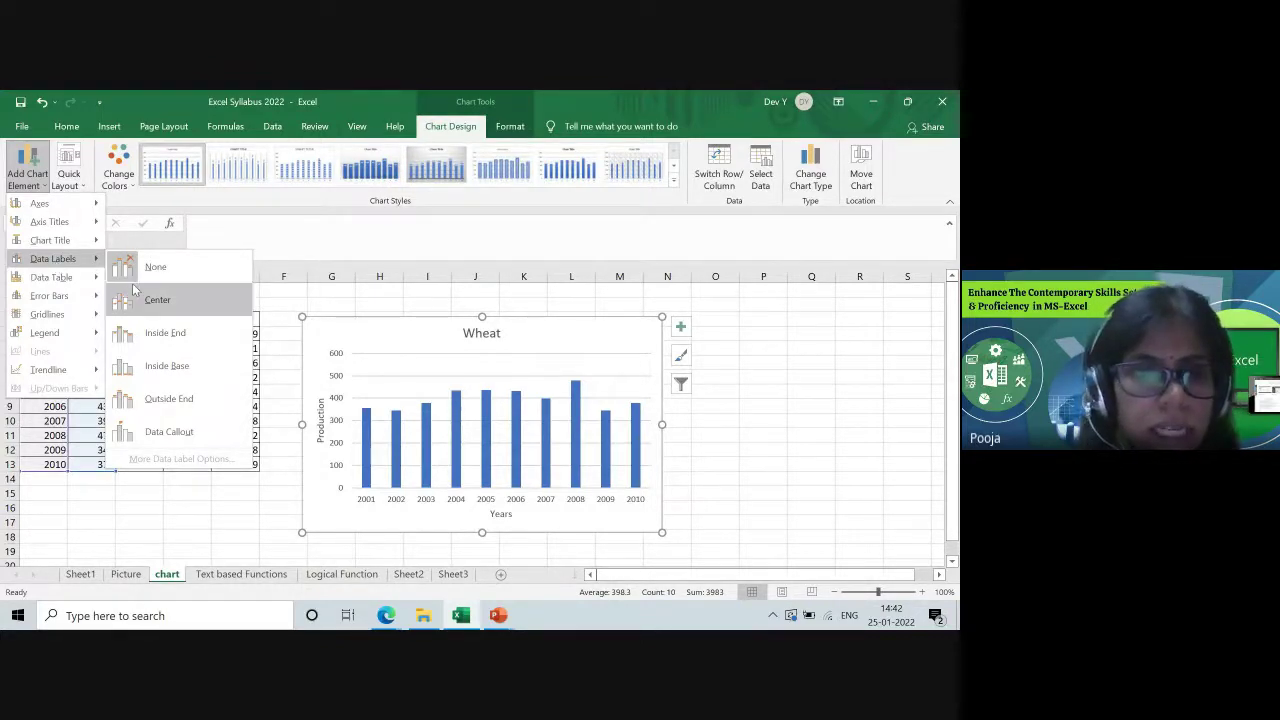
left_click(168, 399)
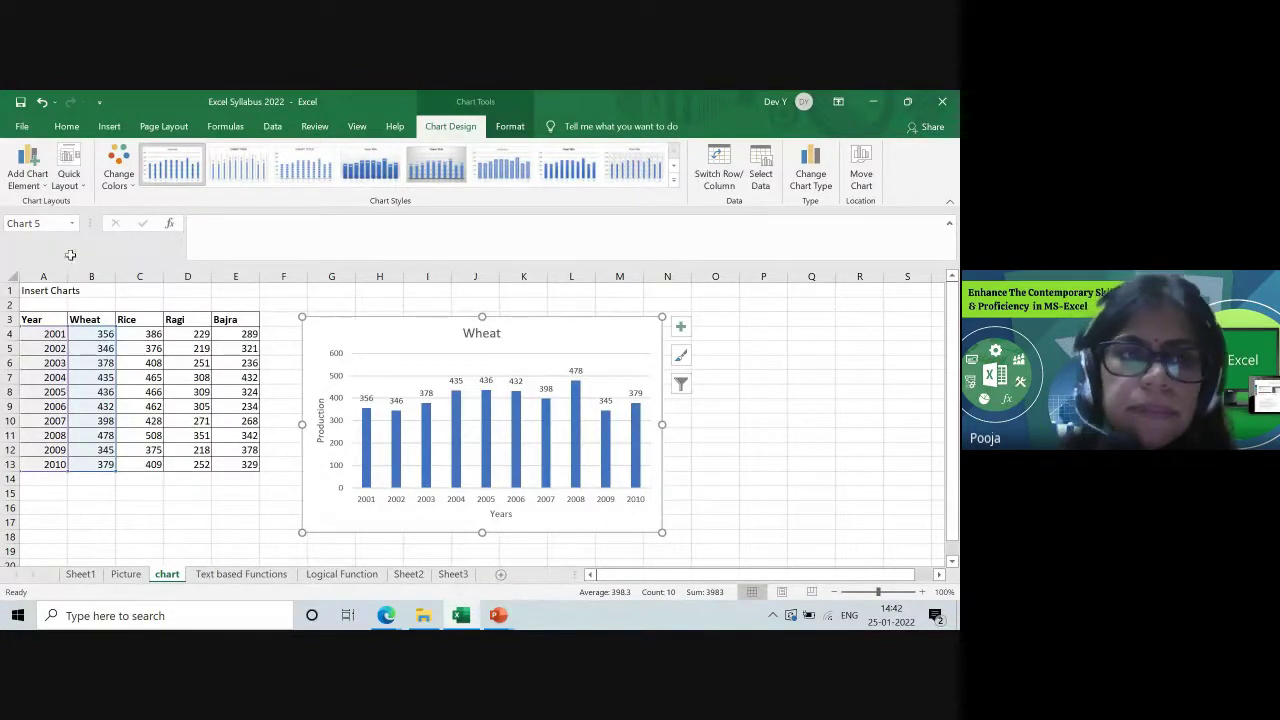
Step: Add a data table with legend keys to the chart and enlarge the chart to reach about column P
left_click(45, 182)
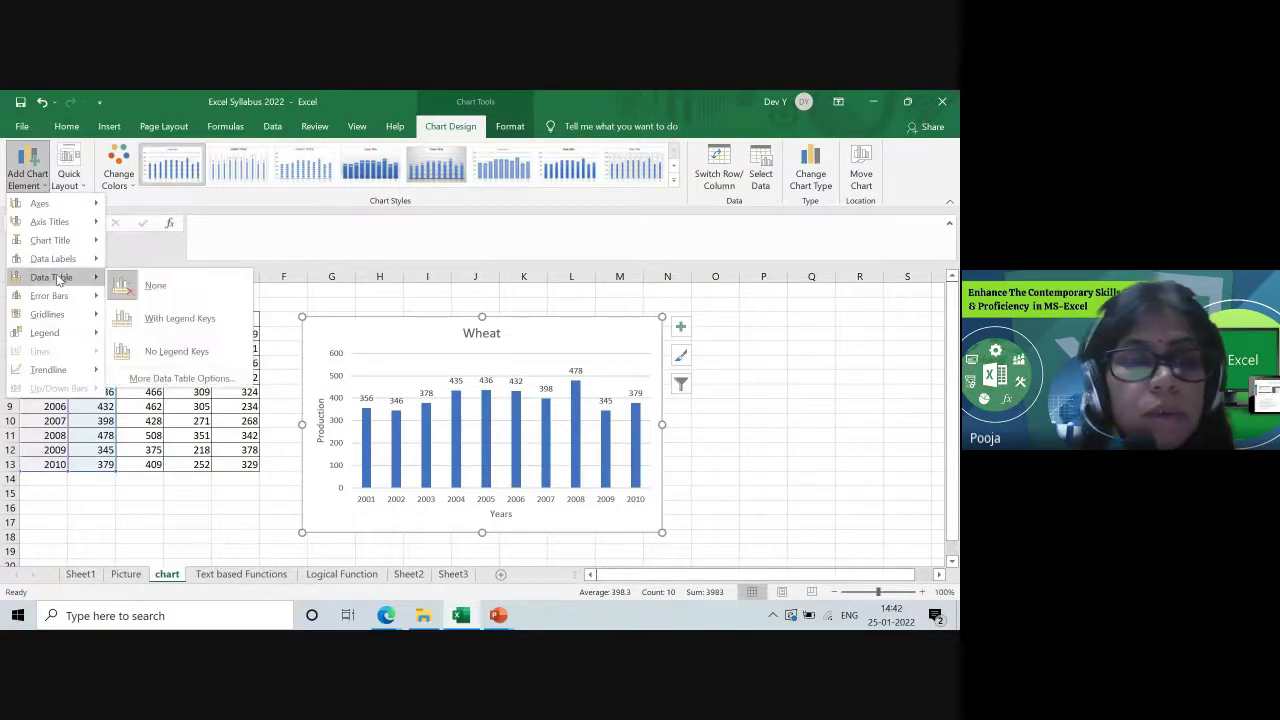
left_click(172, 328)
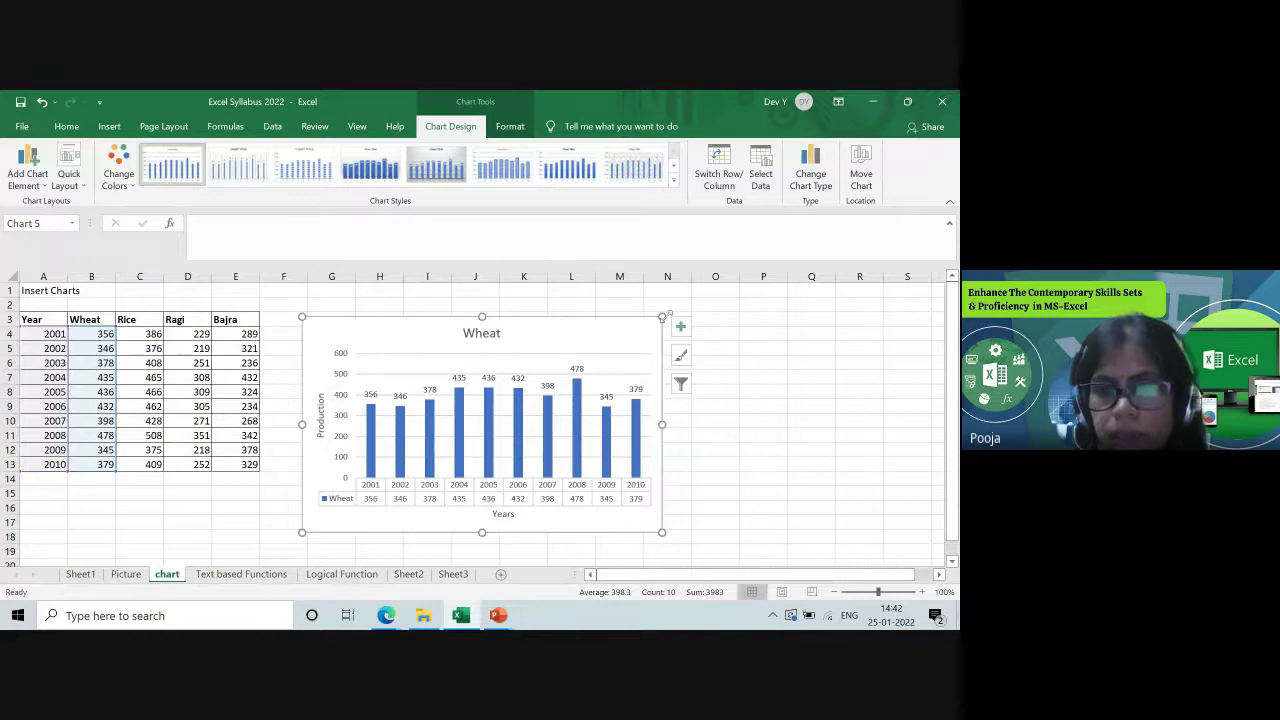
left_click_drag(662, 317, 764, 297)
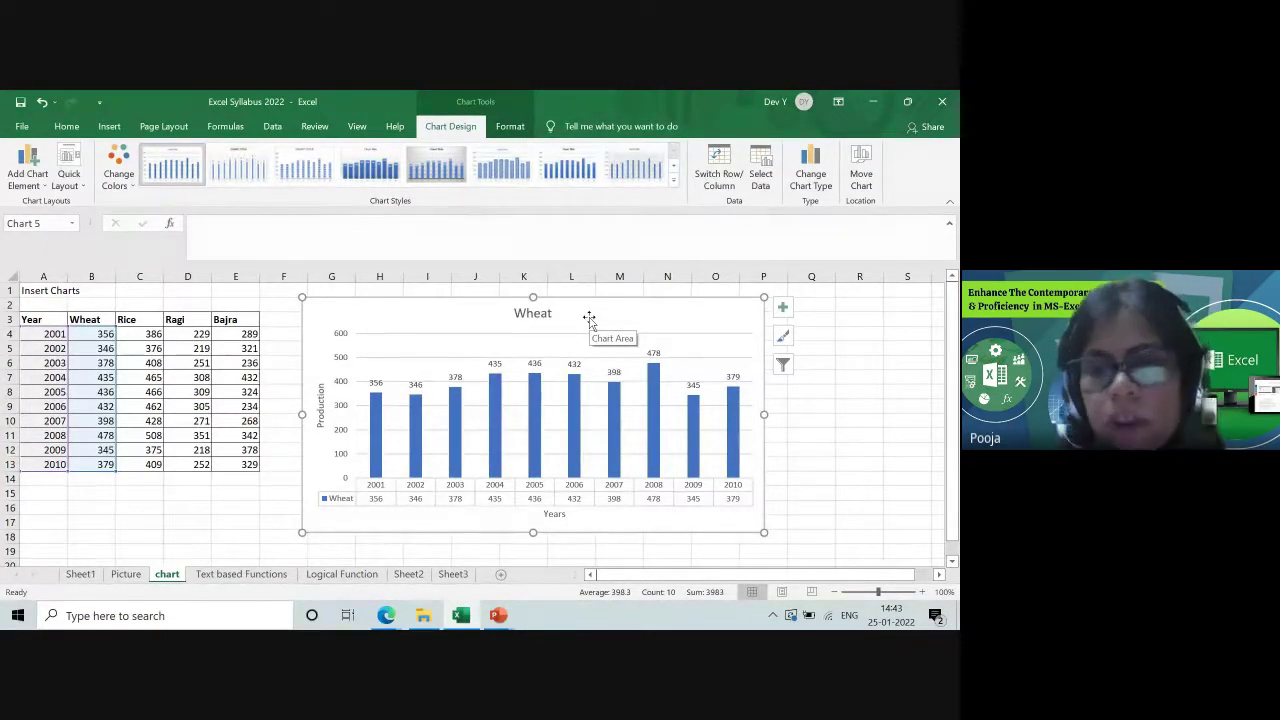
Step: Add a second data series named Rice with the values in C4:C13 to the chart's data source
right_click(668, 326)
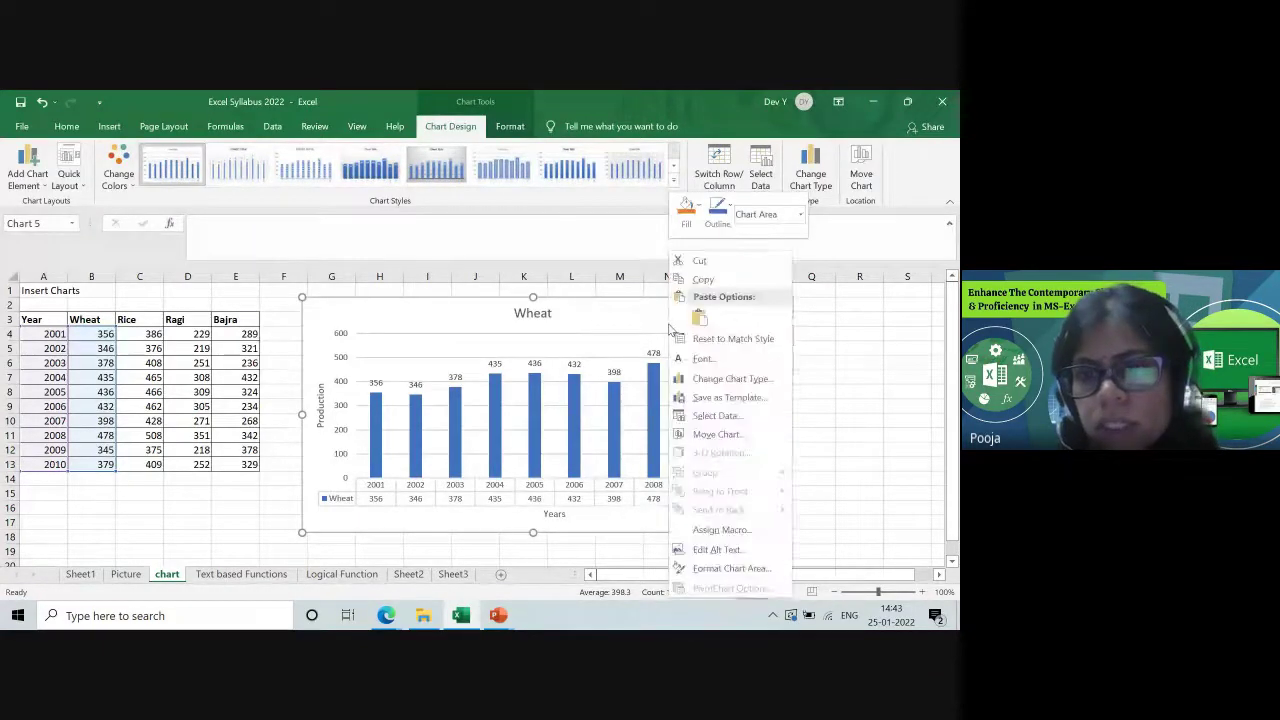
key("Escape")
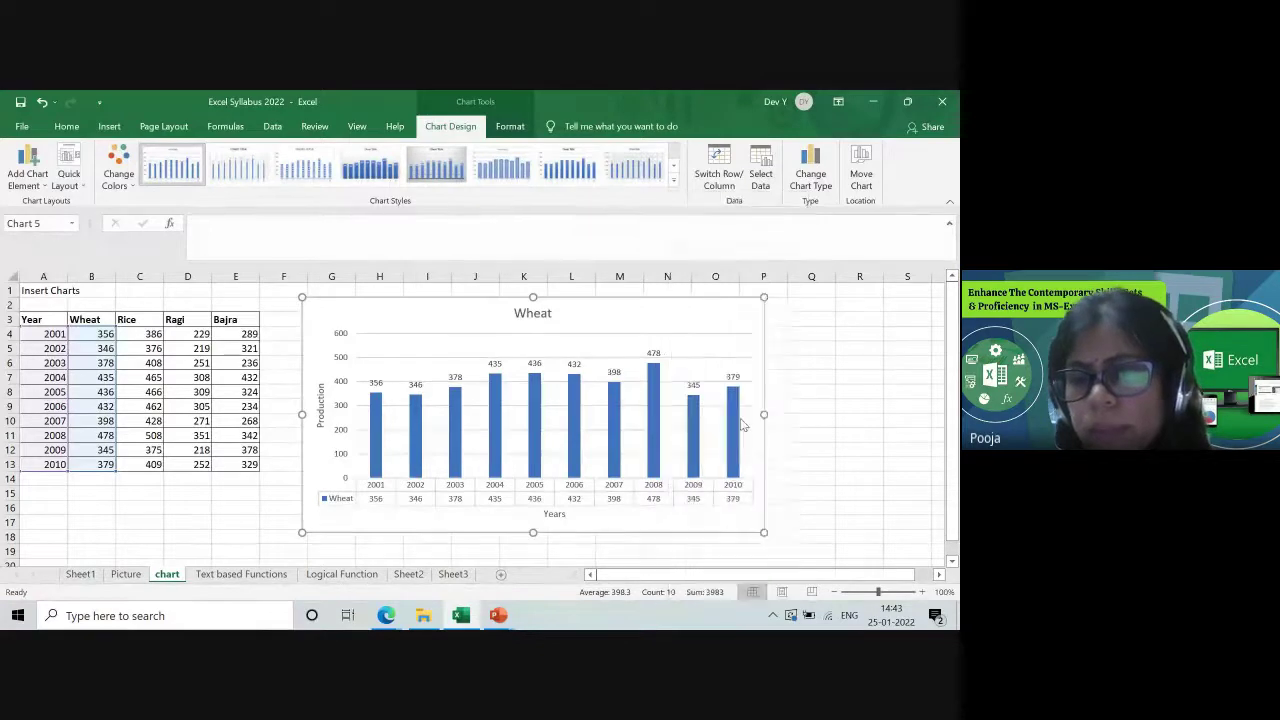
right_click(644, 323)
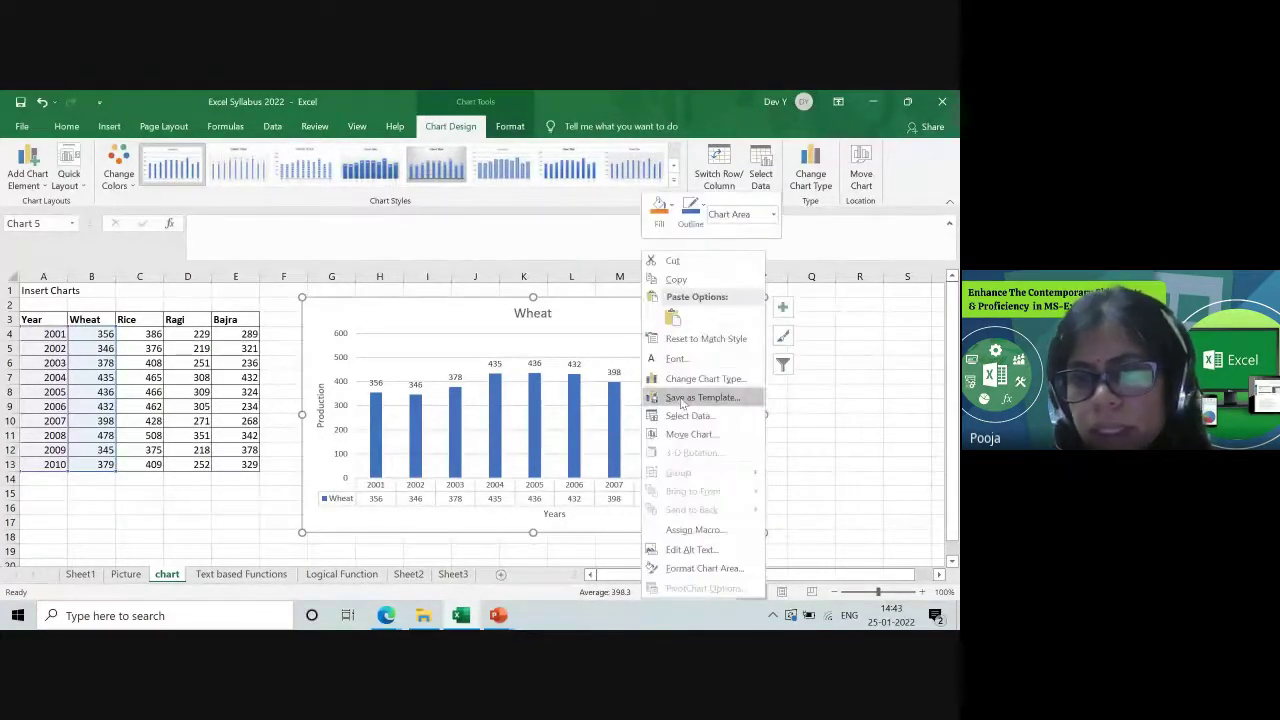
left_click(688, 415)
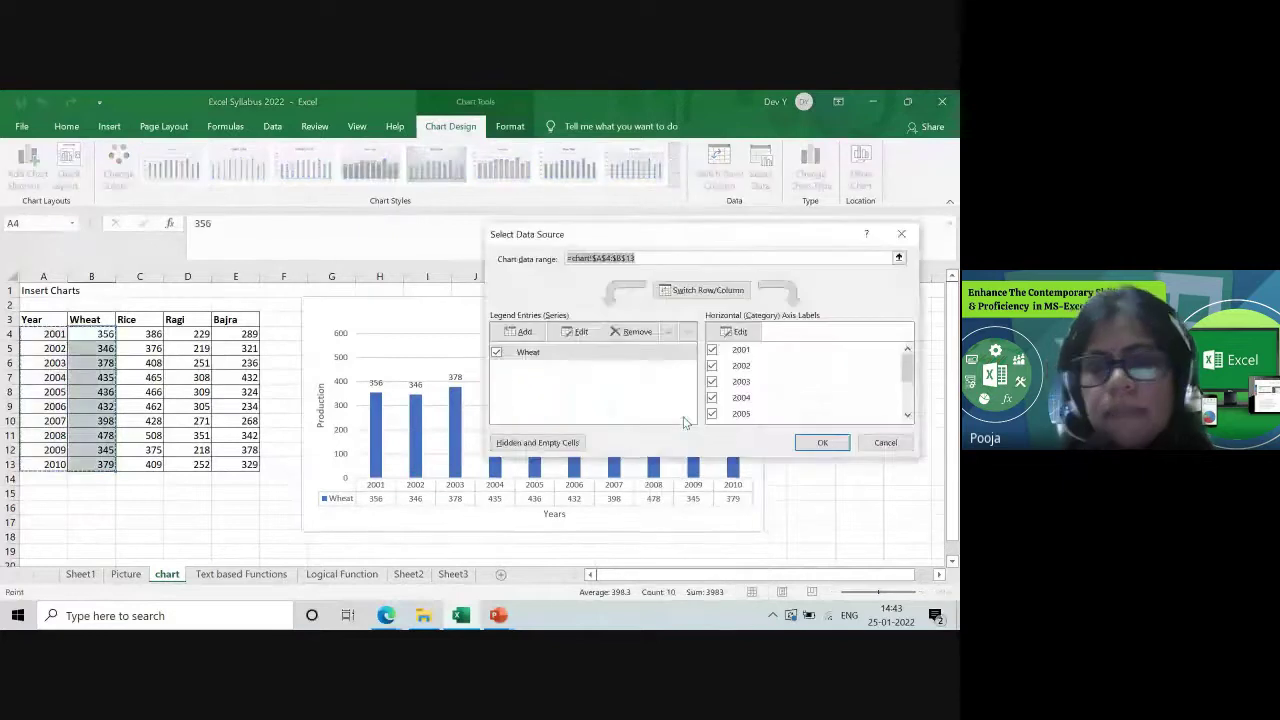
left_click(524, 333)
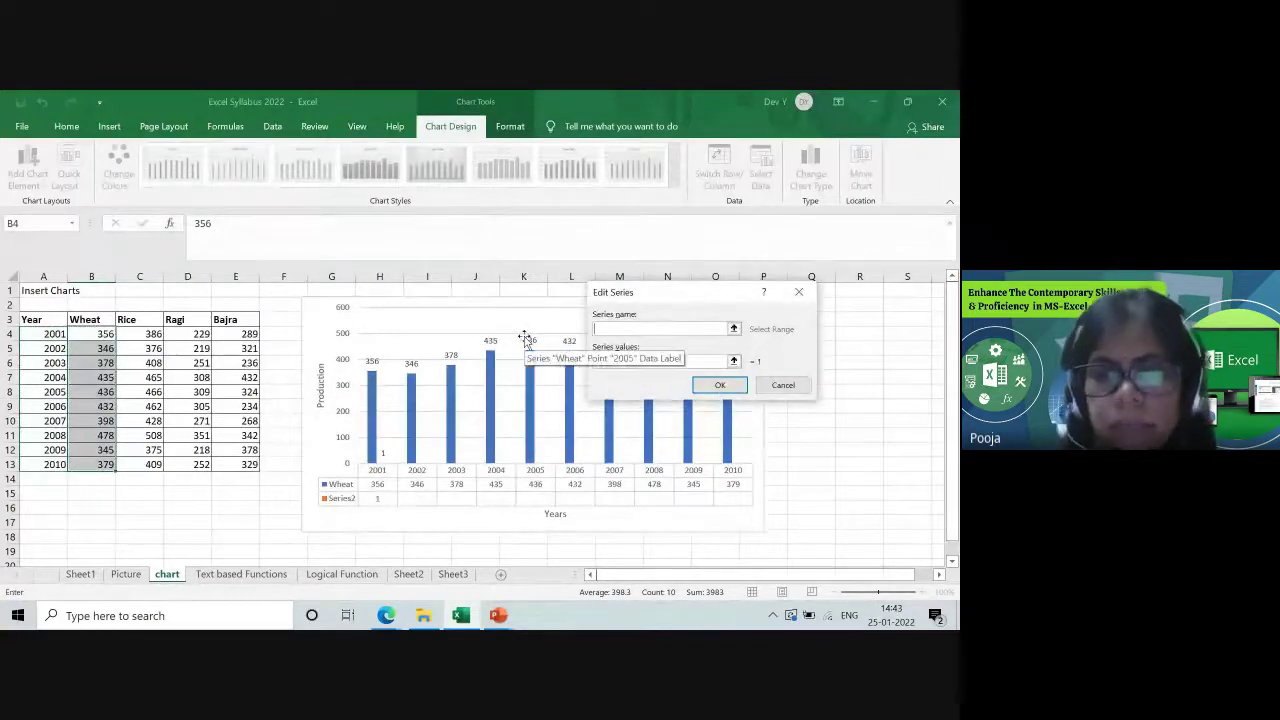
type("Rice")
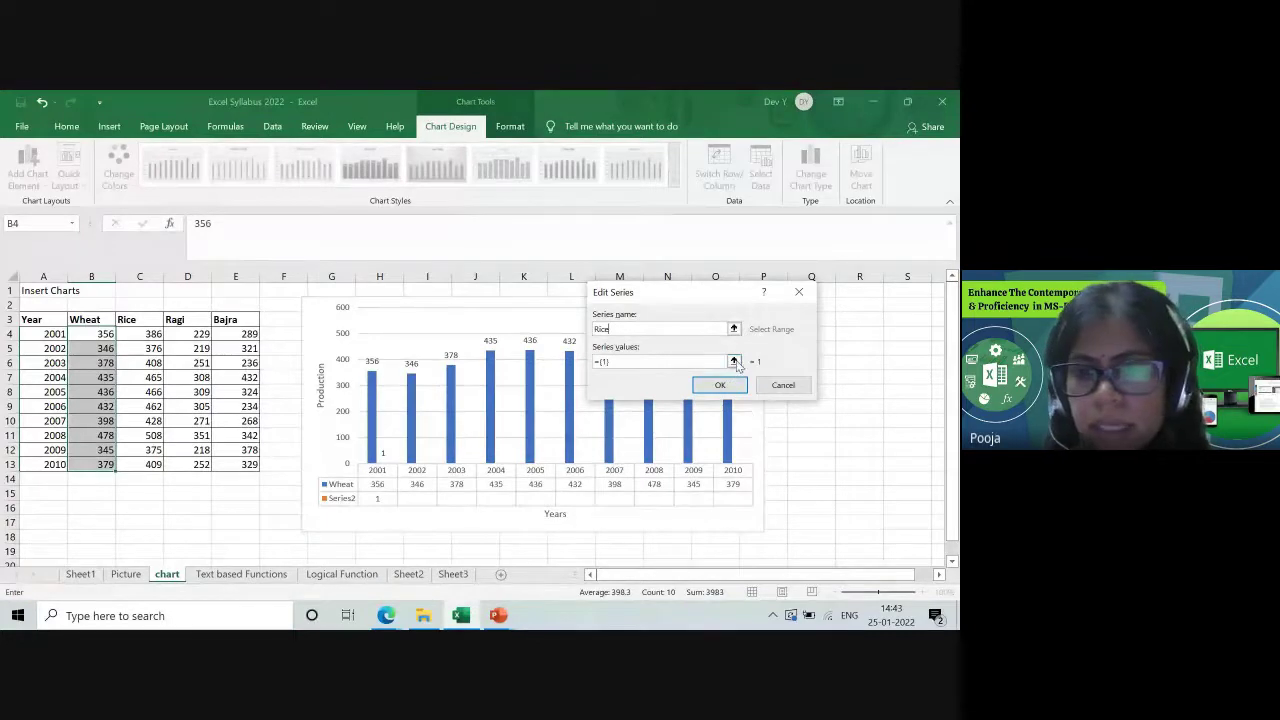
left_click(734, 362)
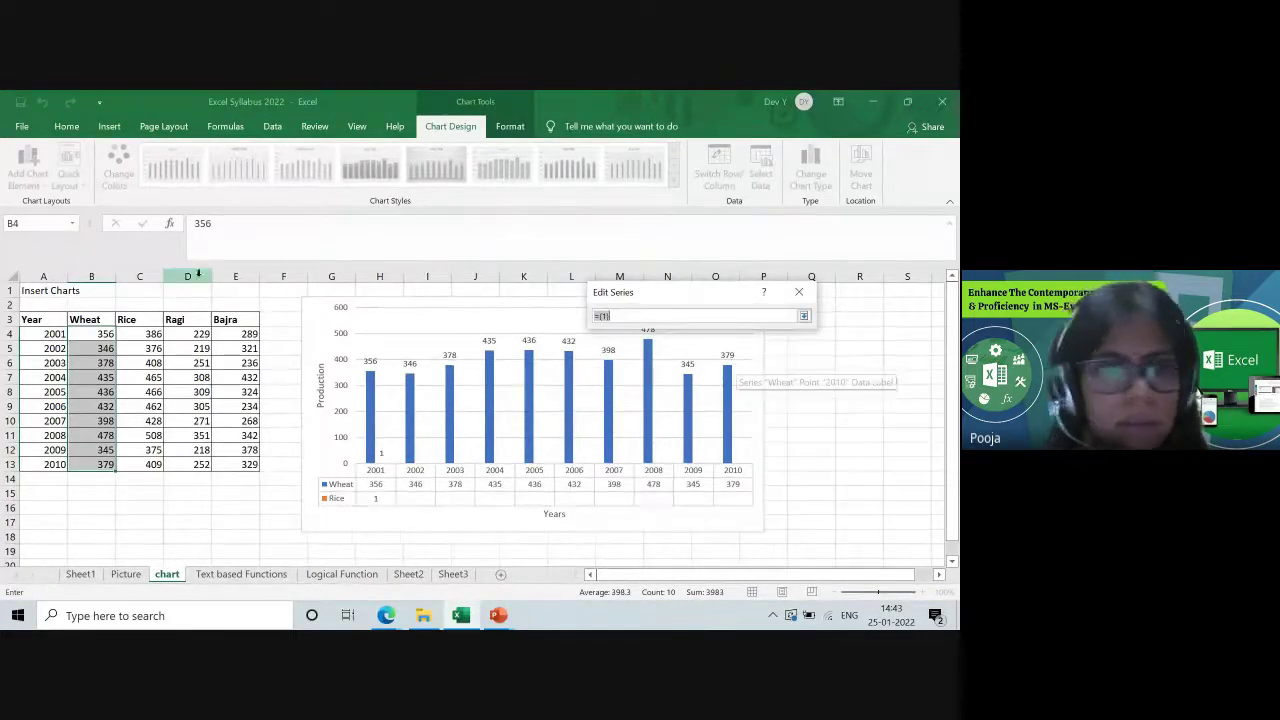
left_click(147, 336)
left_click_drag(147, 336, 154, 464)
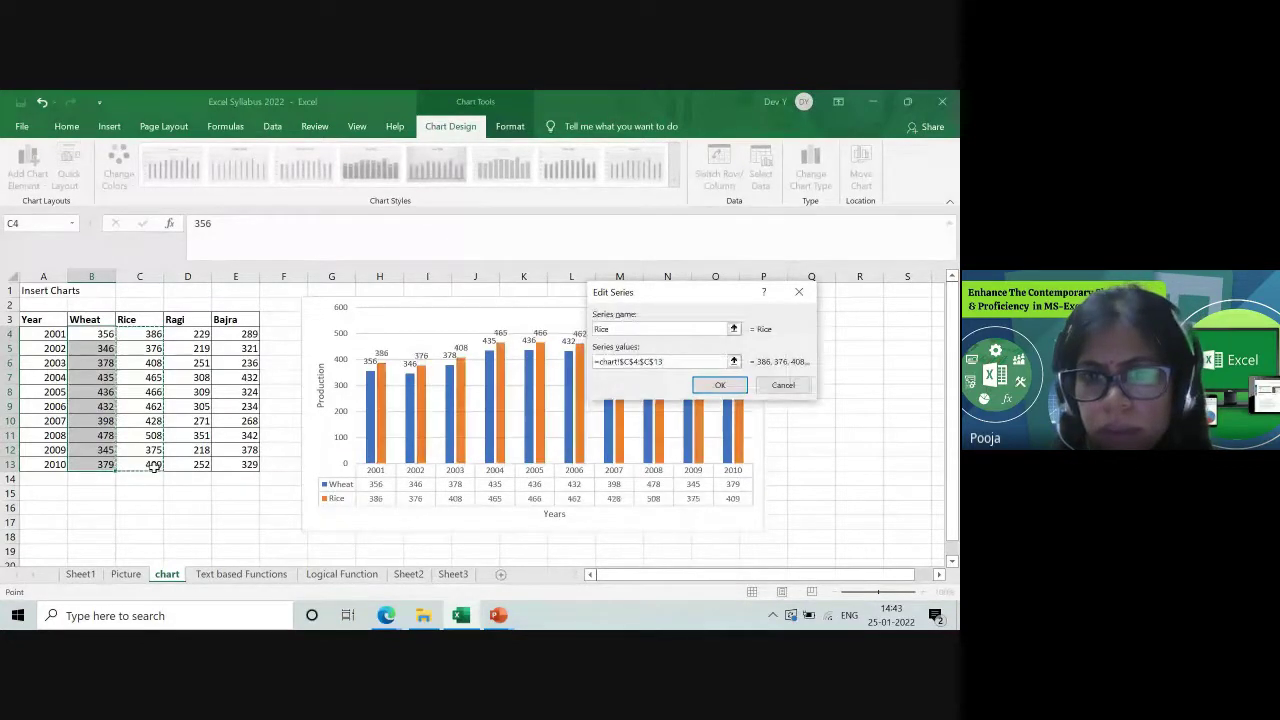
left_click(718, 387)
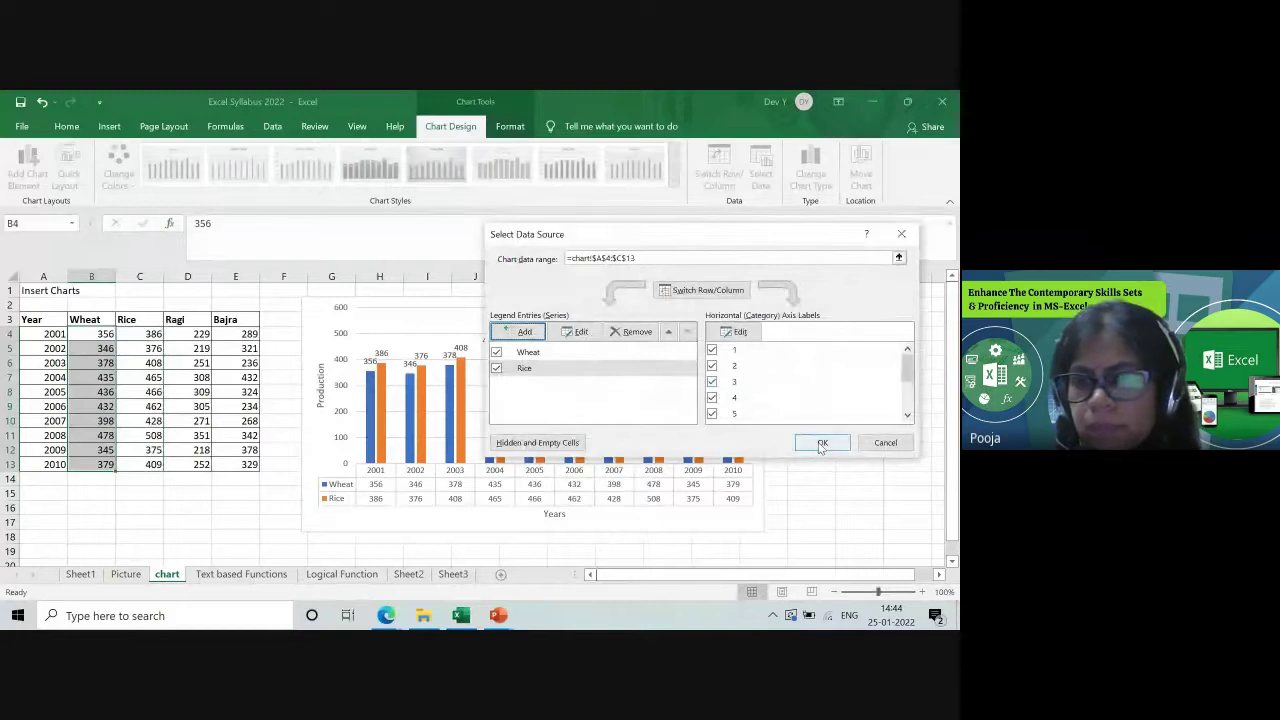
left_click(821, 444)
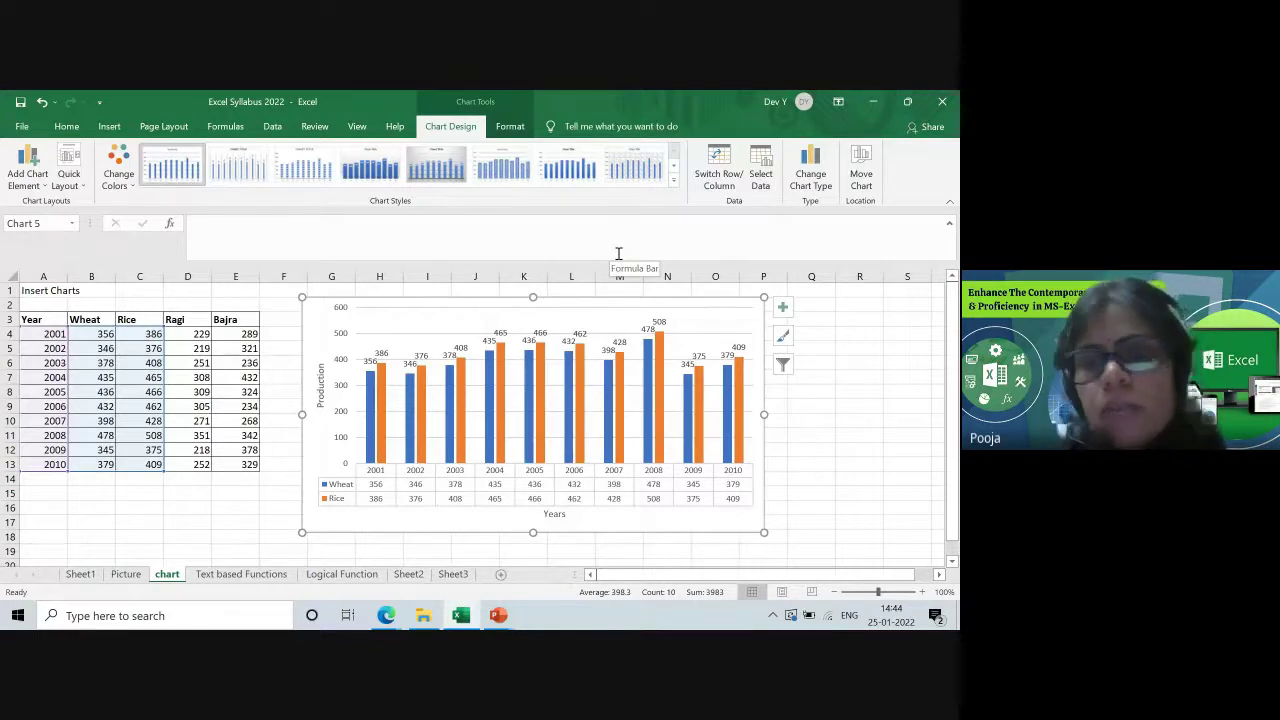
Step: Change the Wheat and Rice chart from clustered column to the basic Line chart type
left_click(810, 180)
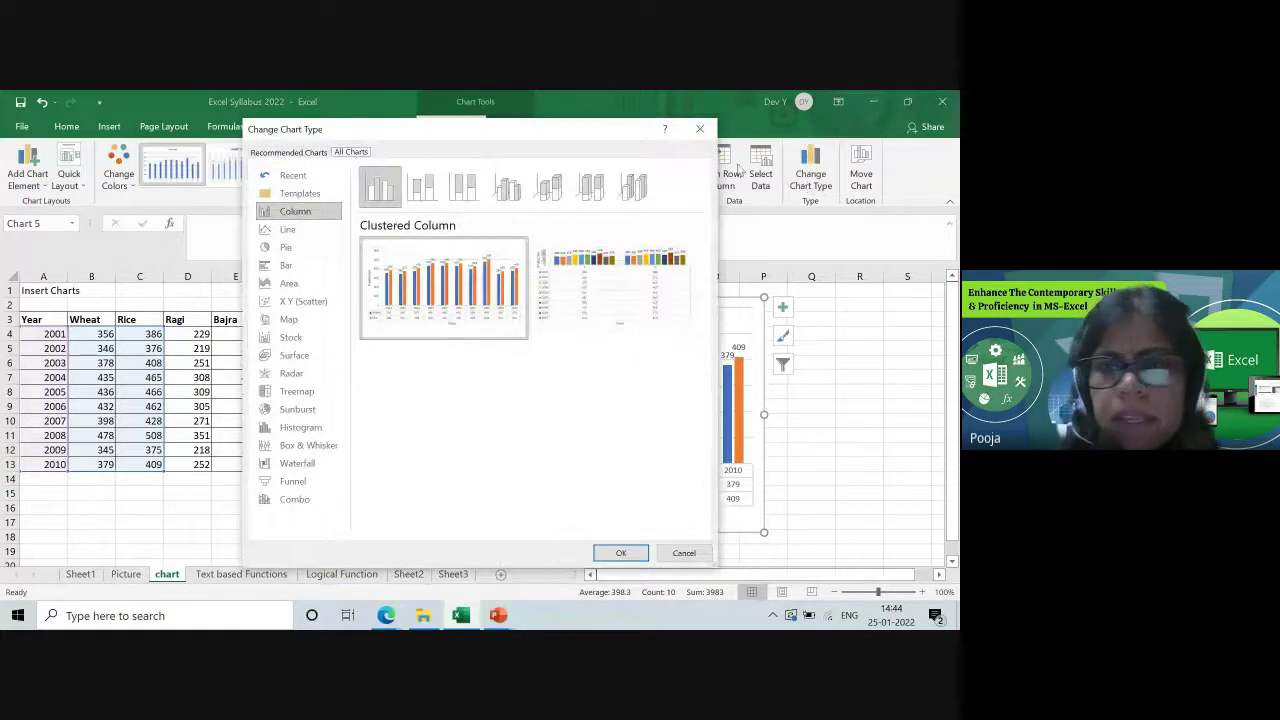
left_click(698, 128)
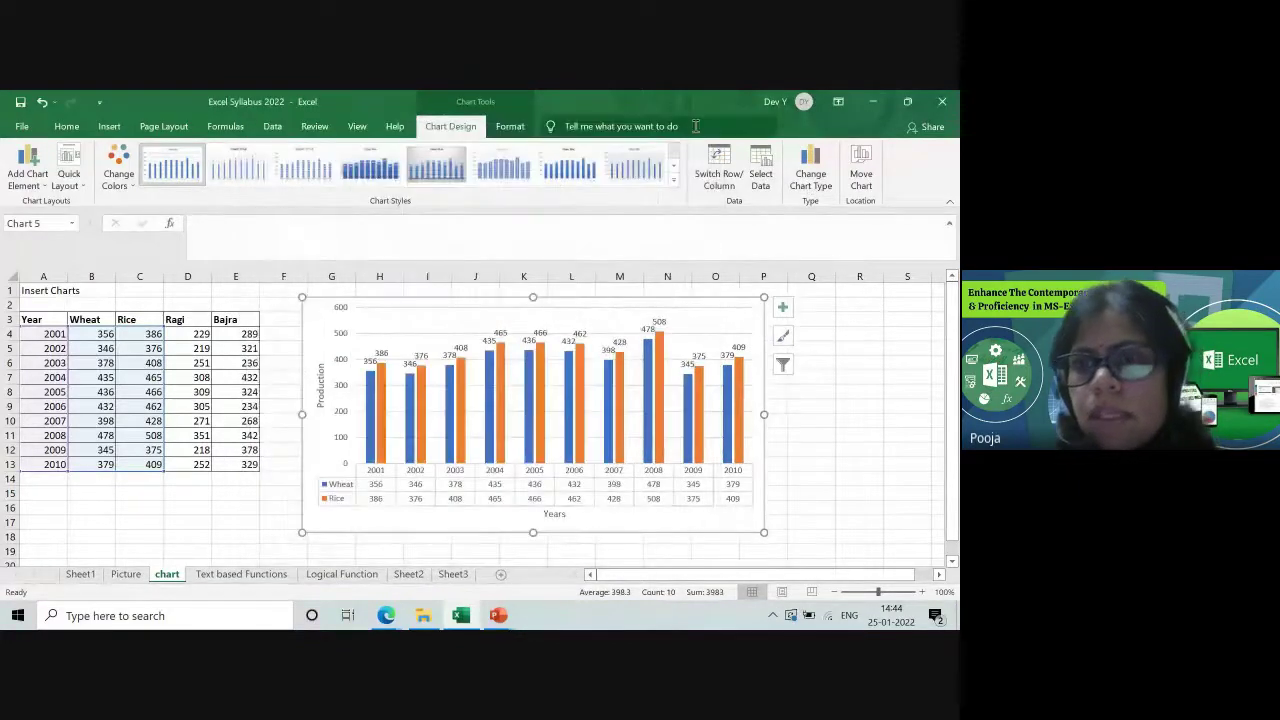
left_click(812, 180)
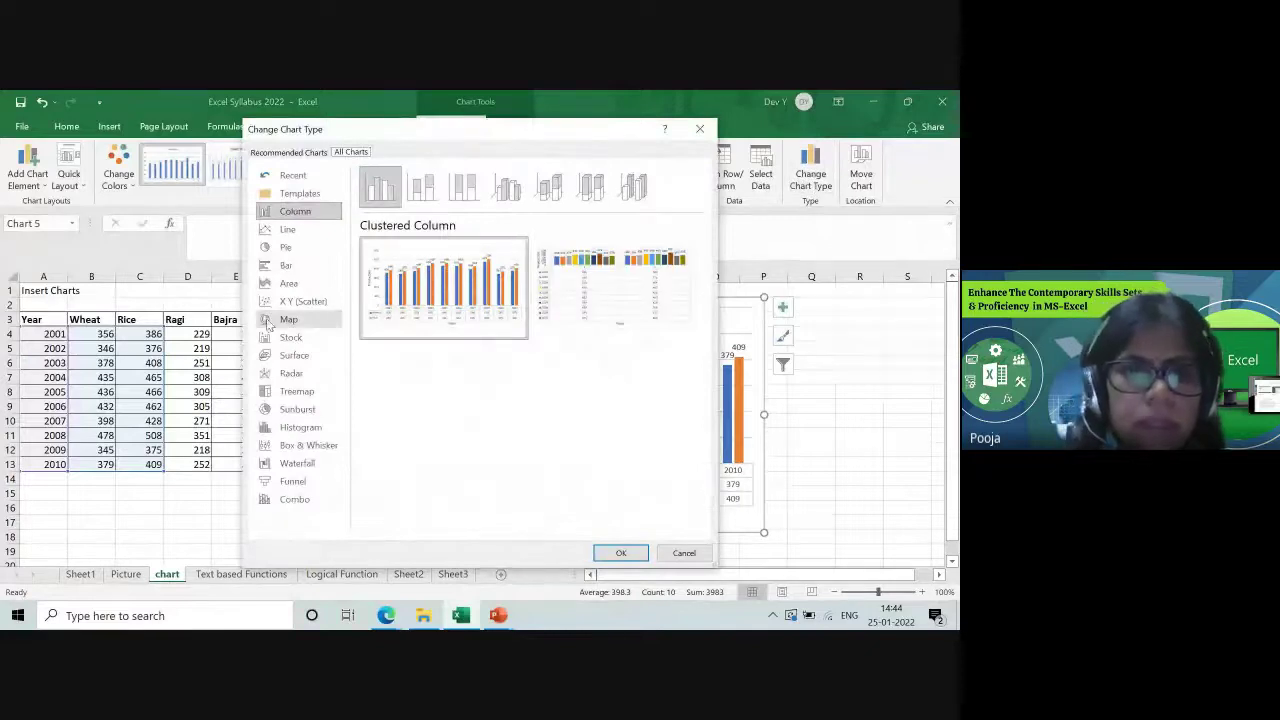
left_click(285, 233)
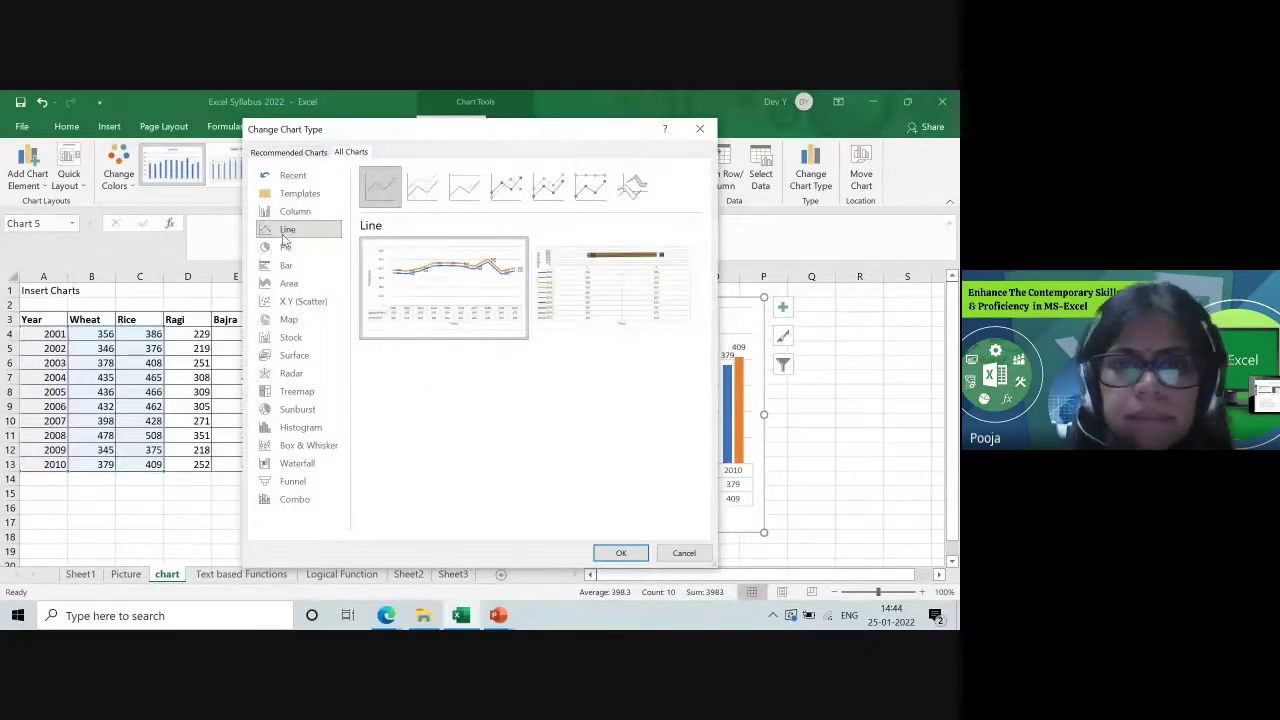
left_click(620, 553)
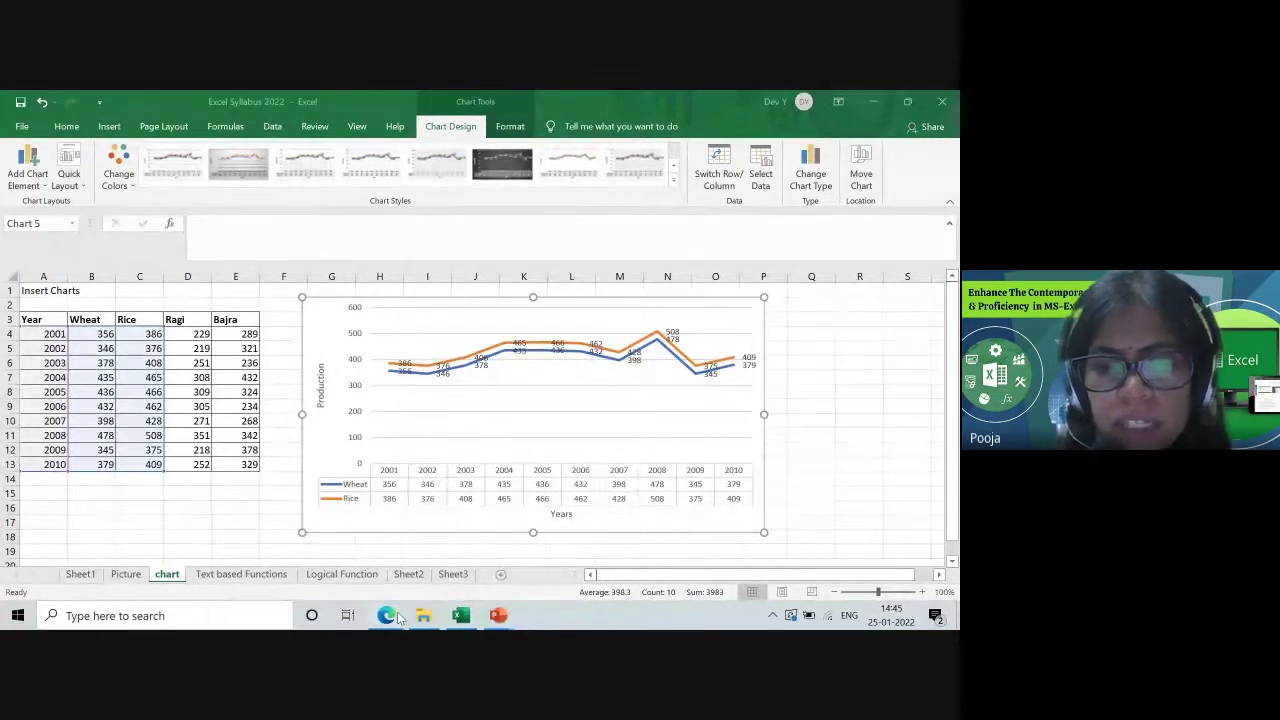
Step: Switch to the Google Meet call in Edge and turn off the camera
mouse_move(396, 616)
left_click(322, 558)
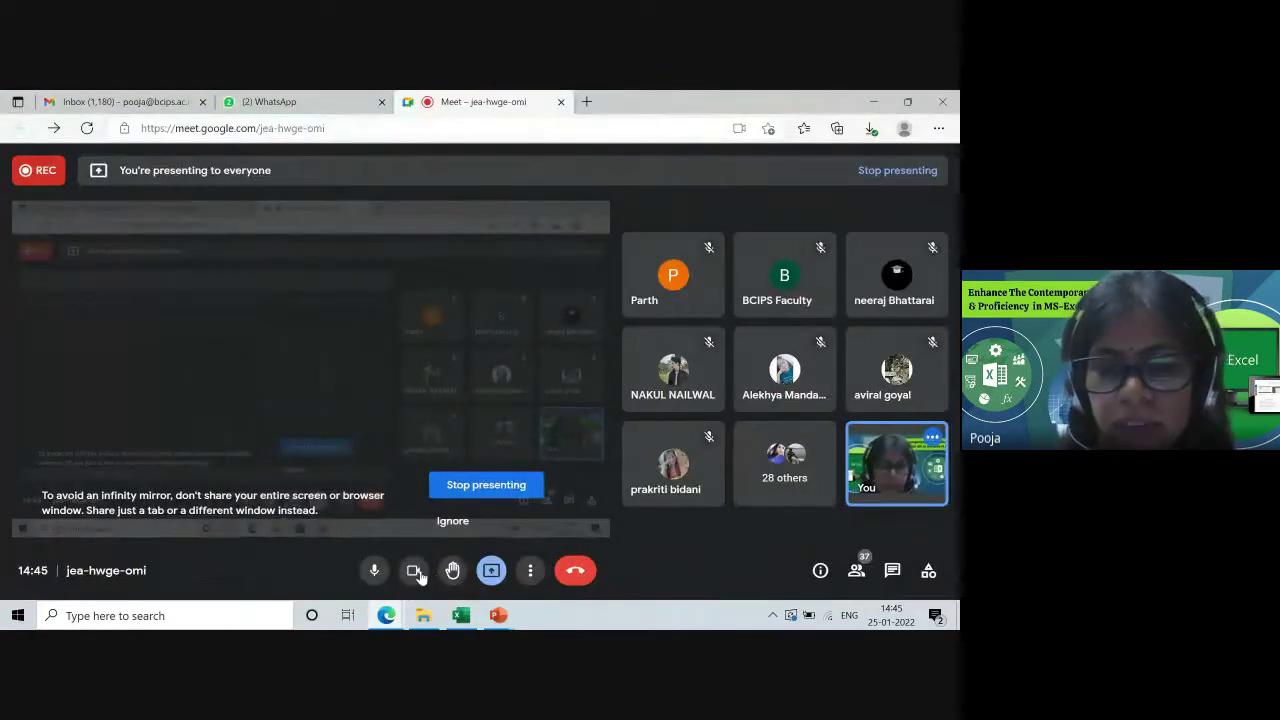
left_click(414, 570)
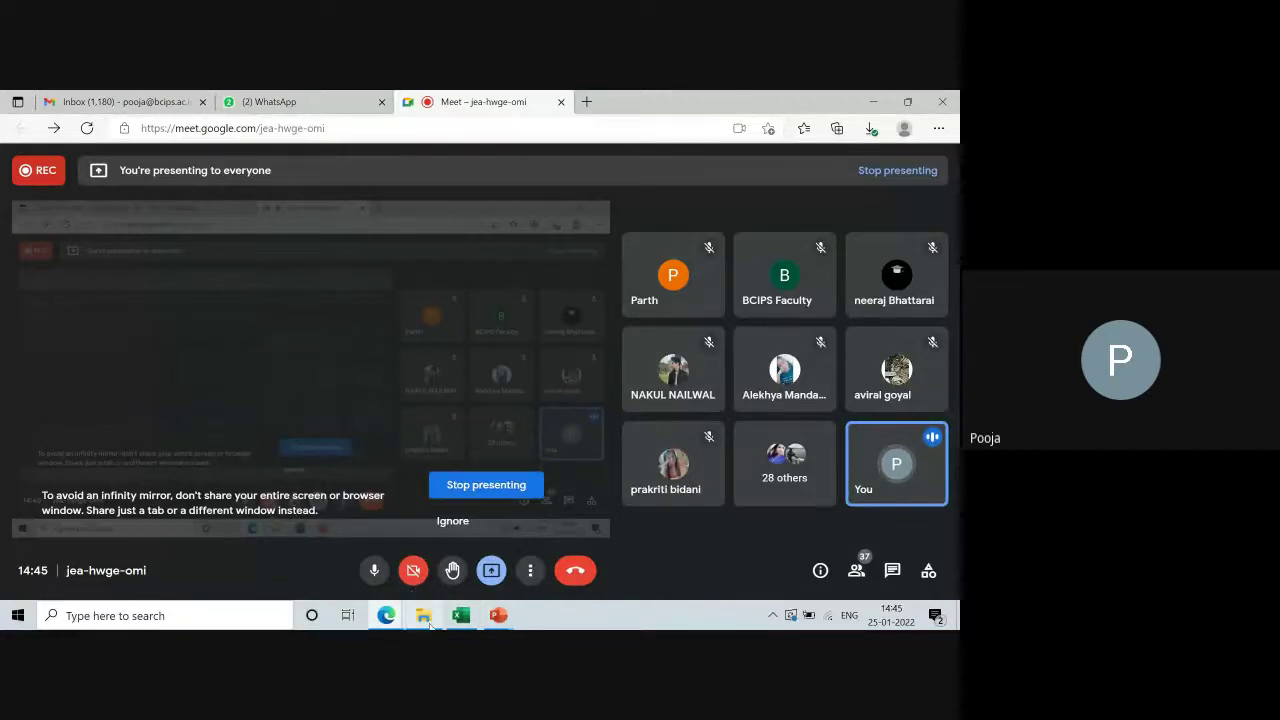
Step: Open the Excel Assignments presentation from the BCIPS > Excel Workshop > 2022 folder in File Explorer
left_click(424, 615)
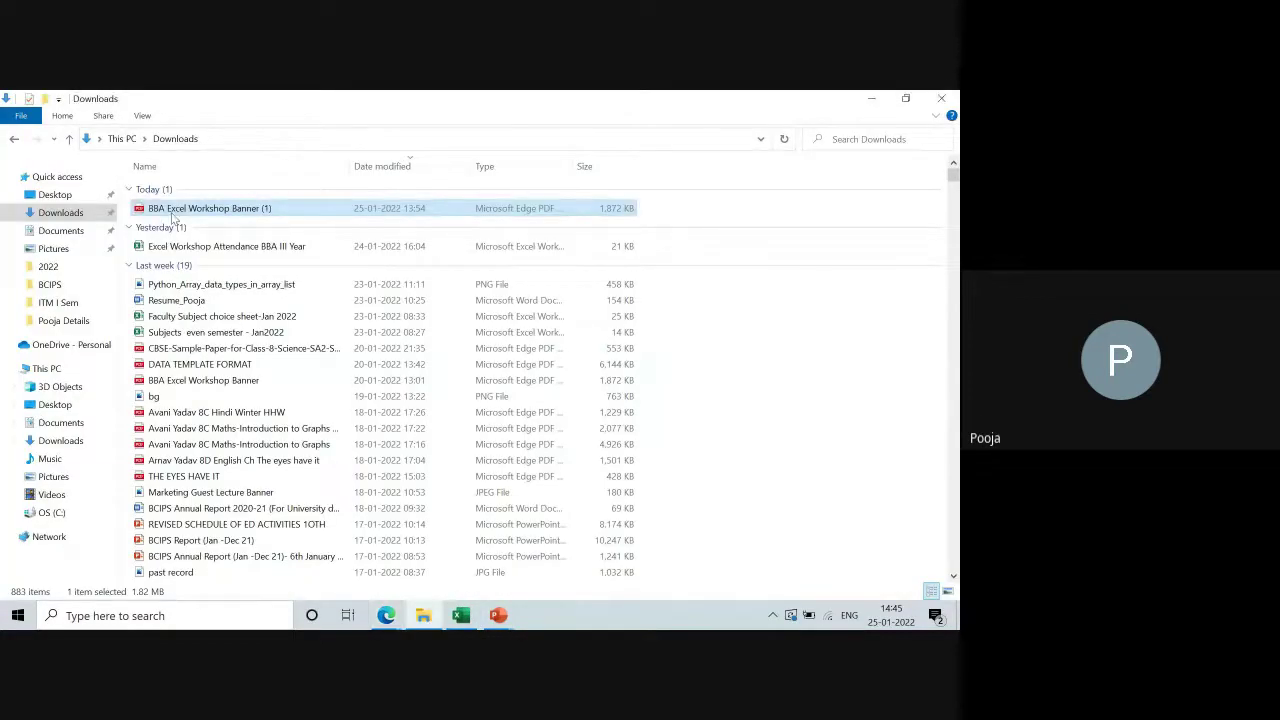
left_click(58, 284)
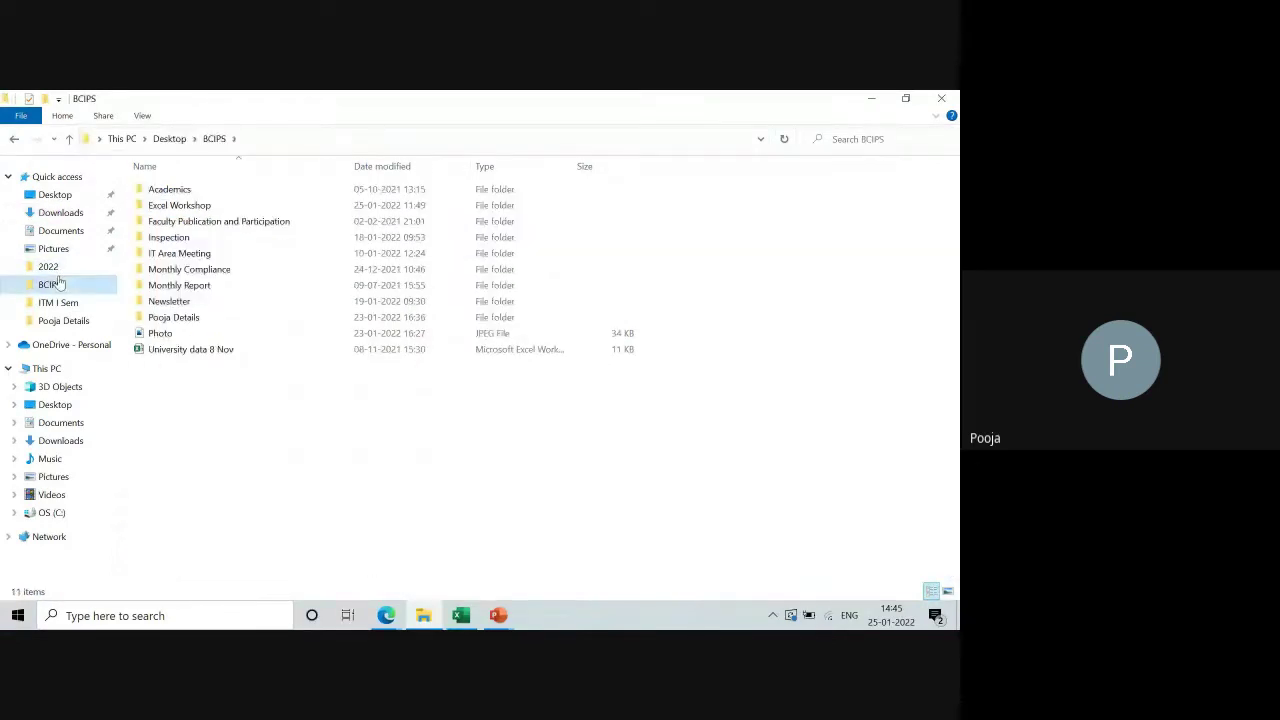
double_click(166, 207)
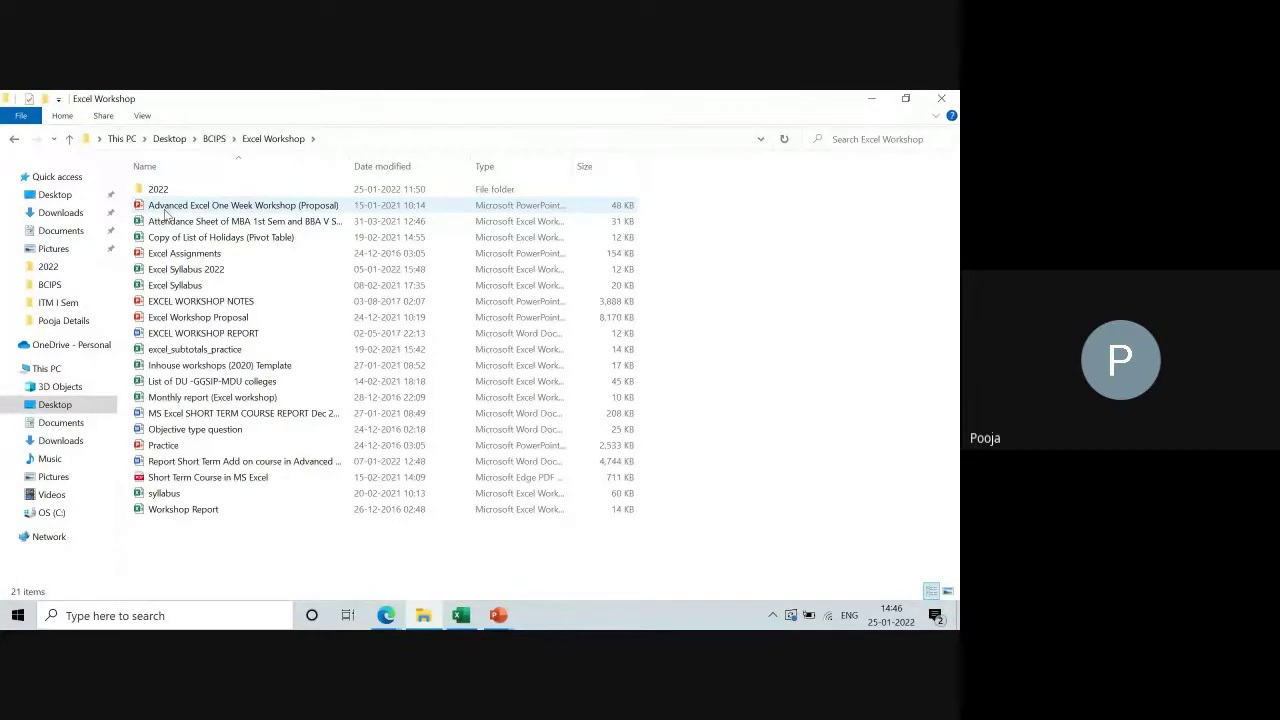
double_click(158, 190)
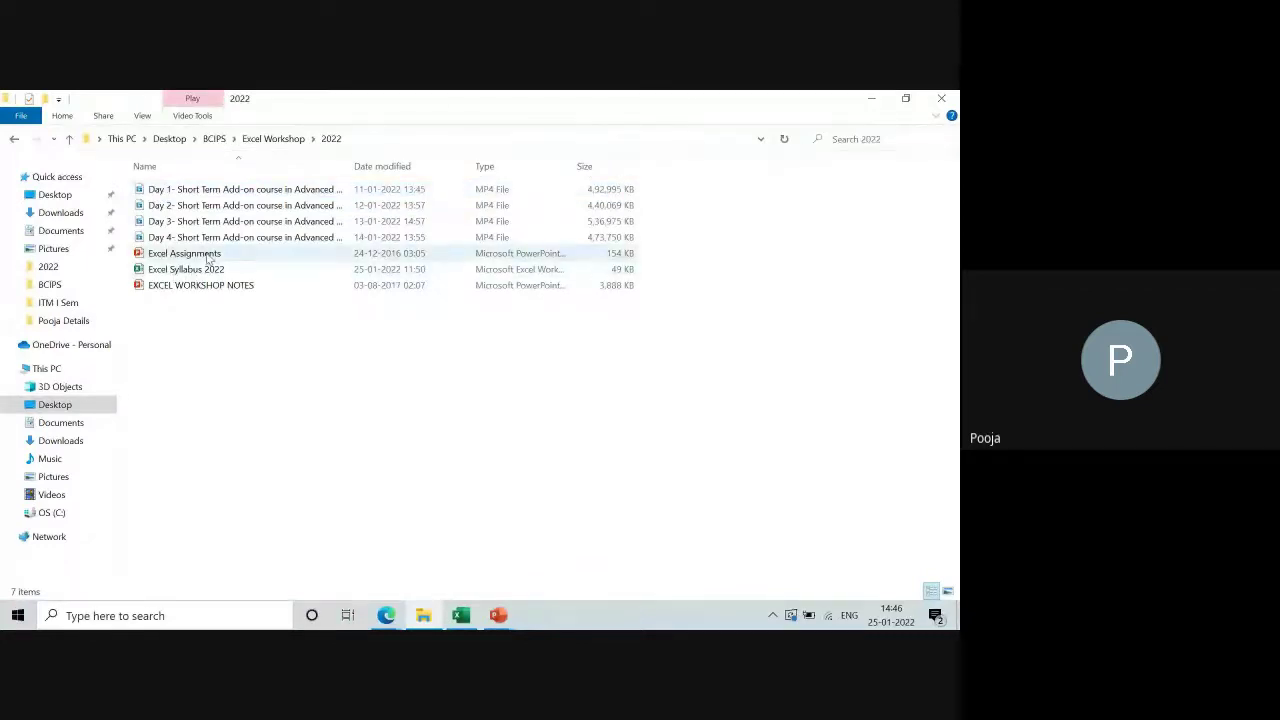
double_click(210, 255)
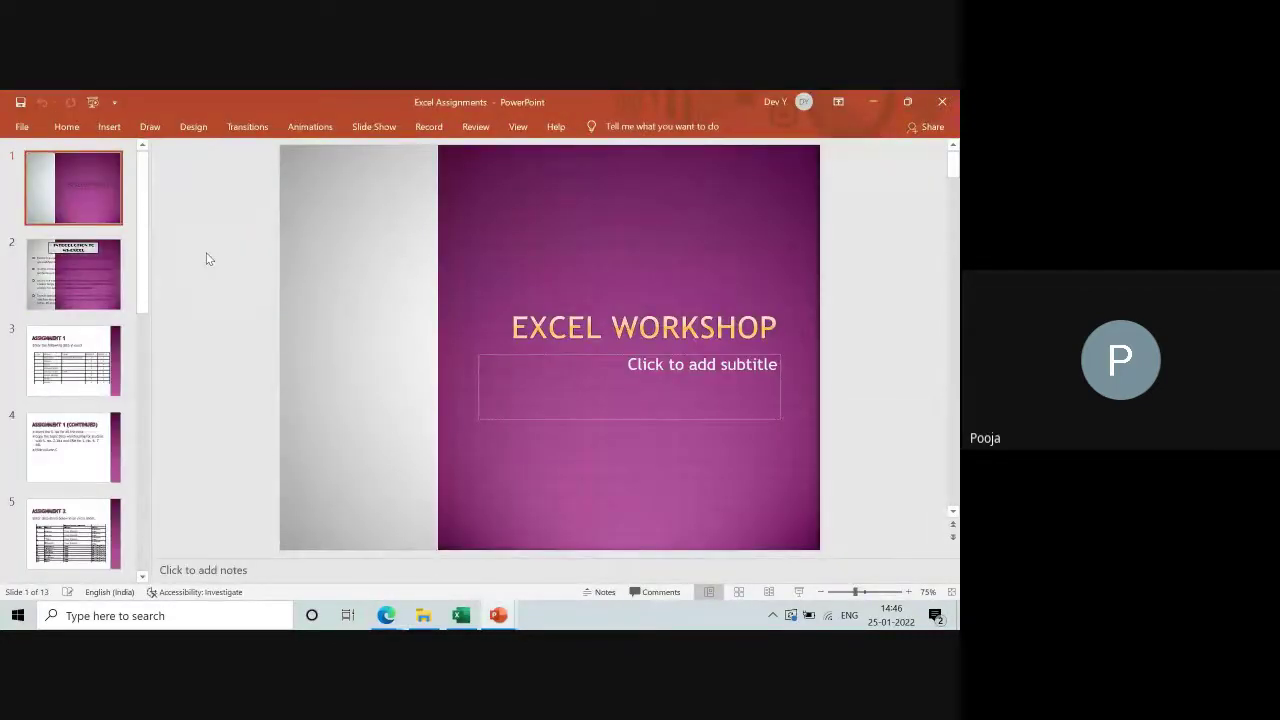
Step: Look through the assignment slides and view the Assignment 6 pie chart task at 120% zoom
scroll(207, 259, "down", 5)
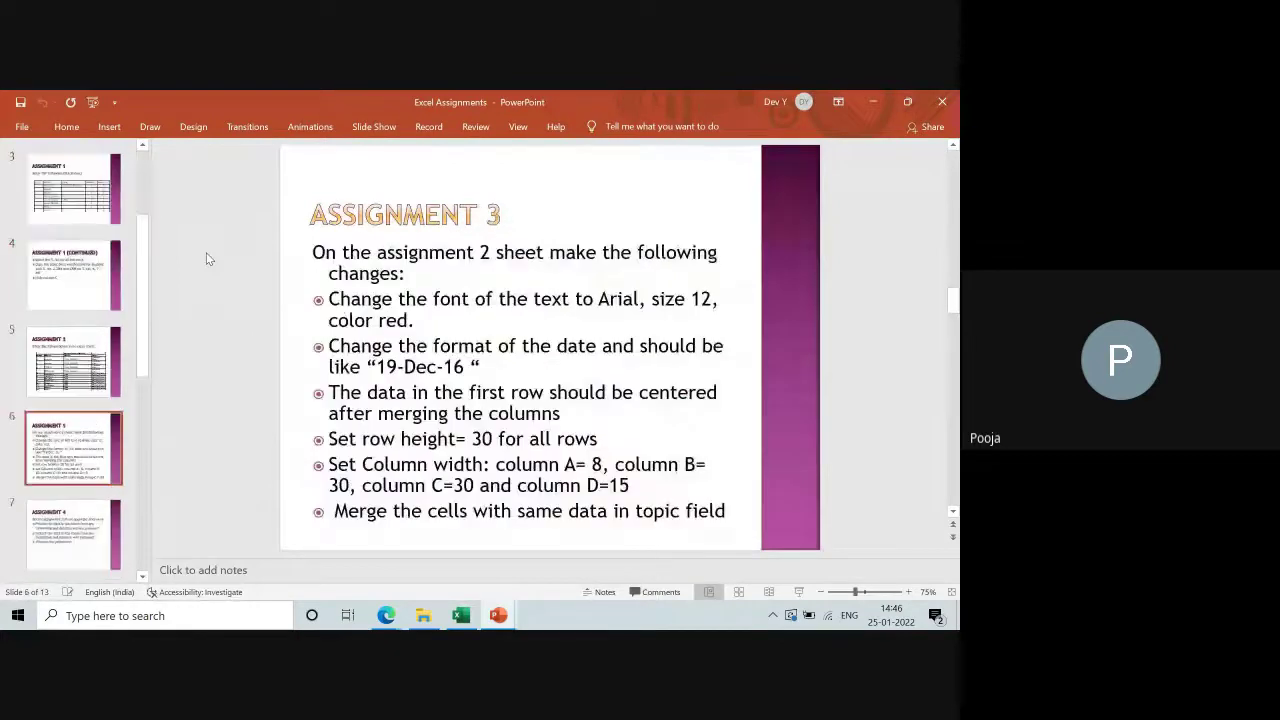
scroll(207, 259, "down", 3)
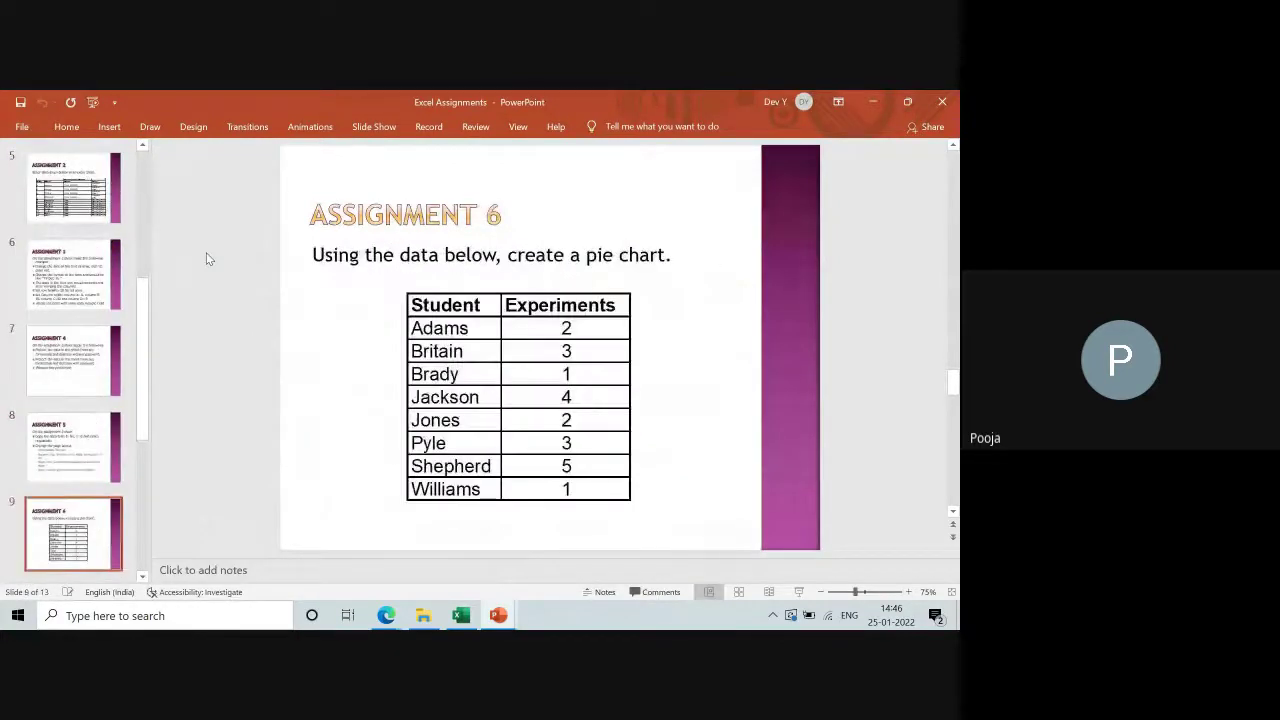
scroll(207, 259, "down", 1)
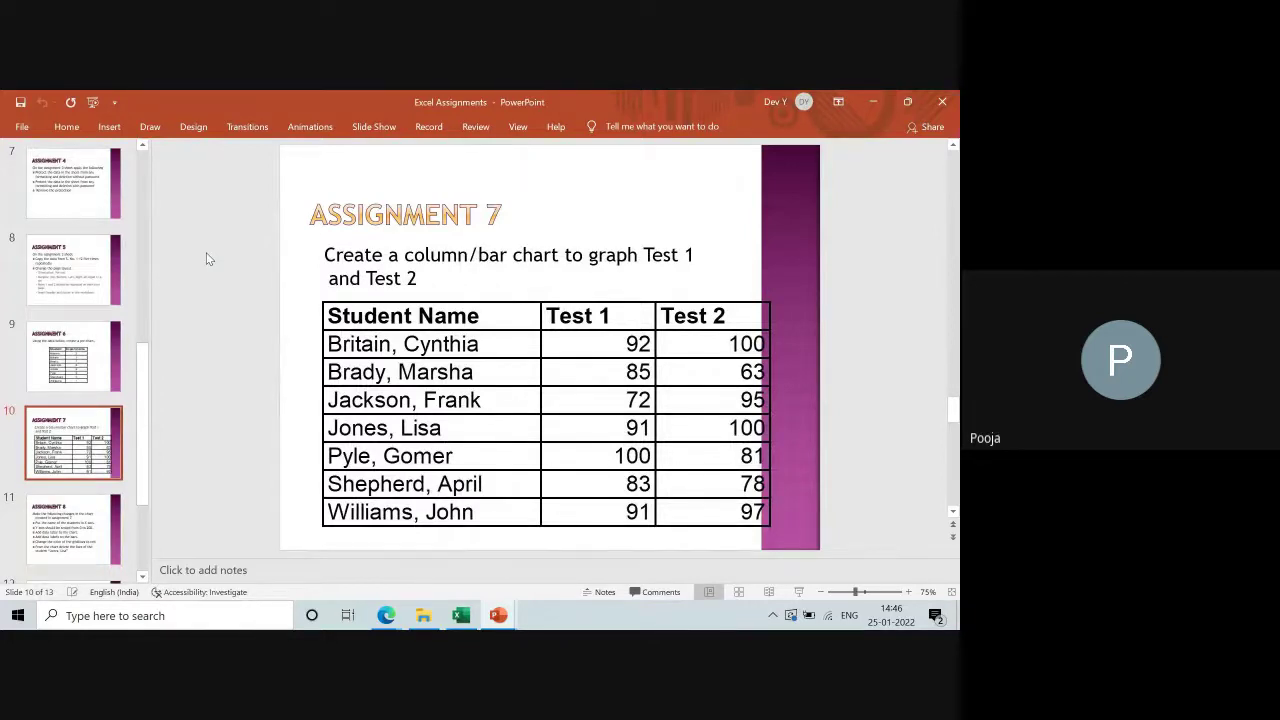
scroll(207, 259, "up", 1)
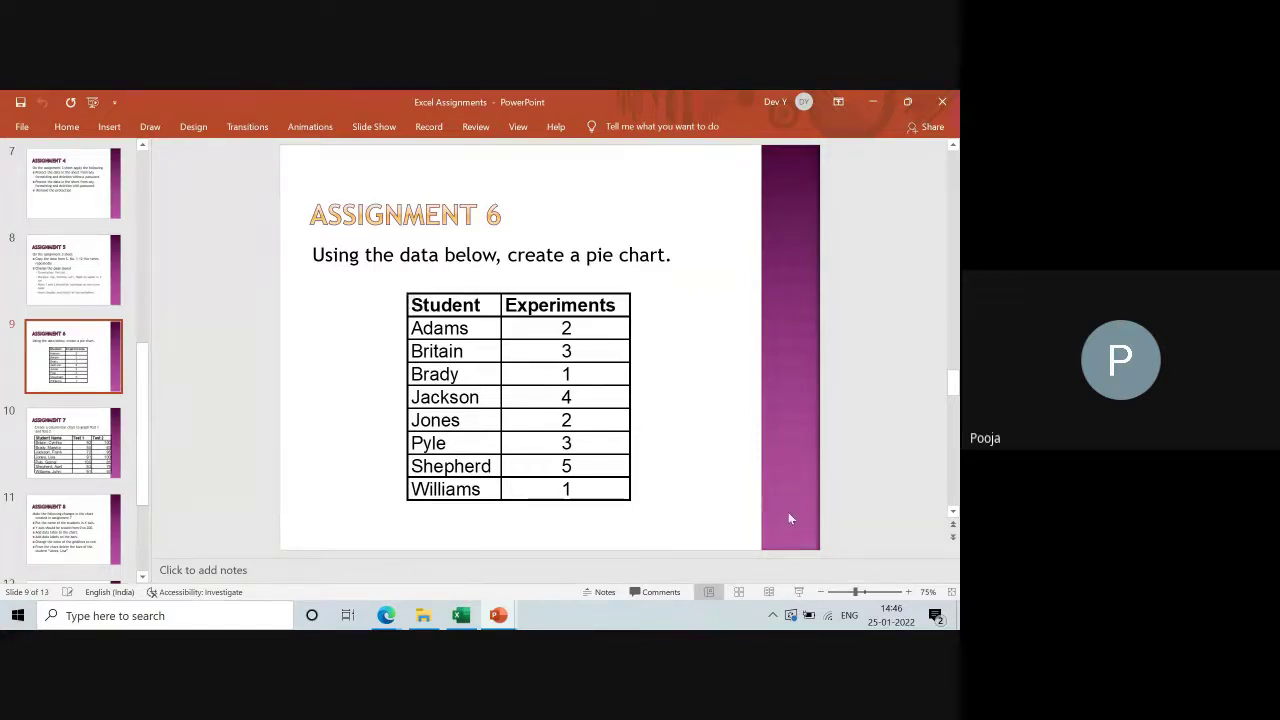
left_click(907, 592)
left_click(907, 592)
left_click(907, 592)
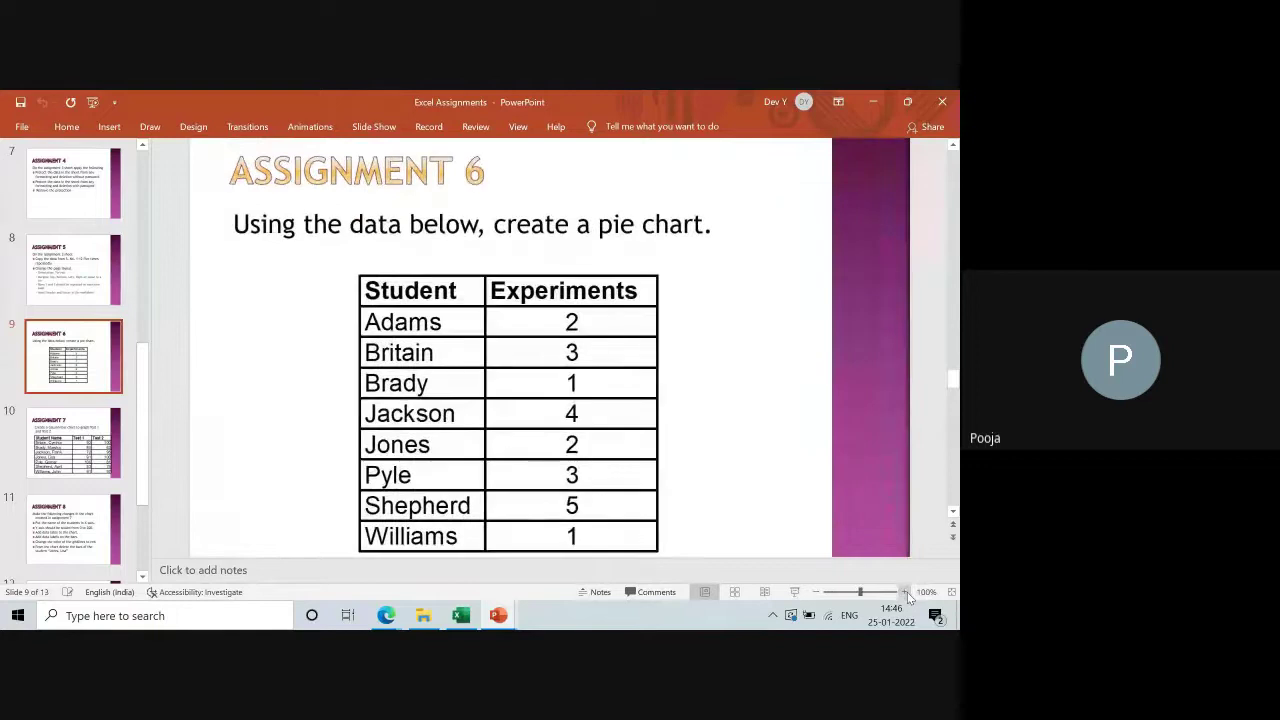
left_click(907, 592)
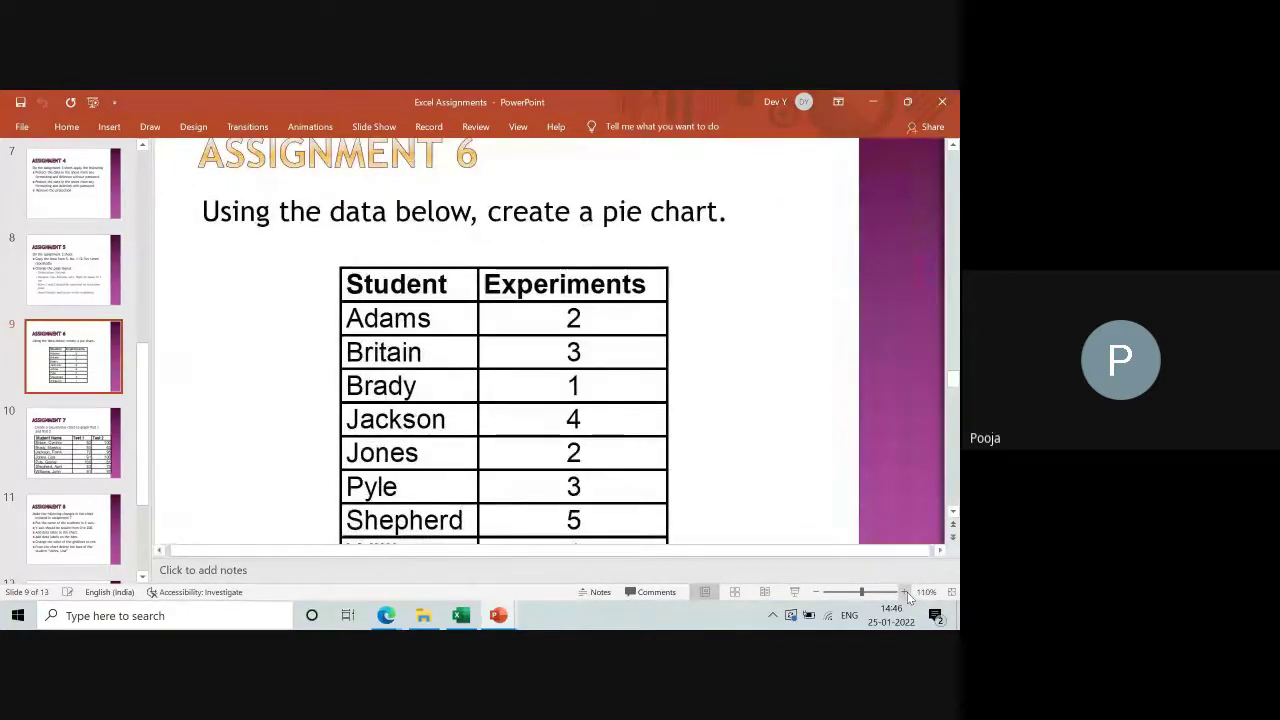
left_click(907, 592)
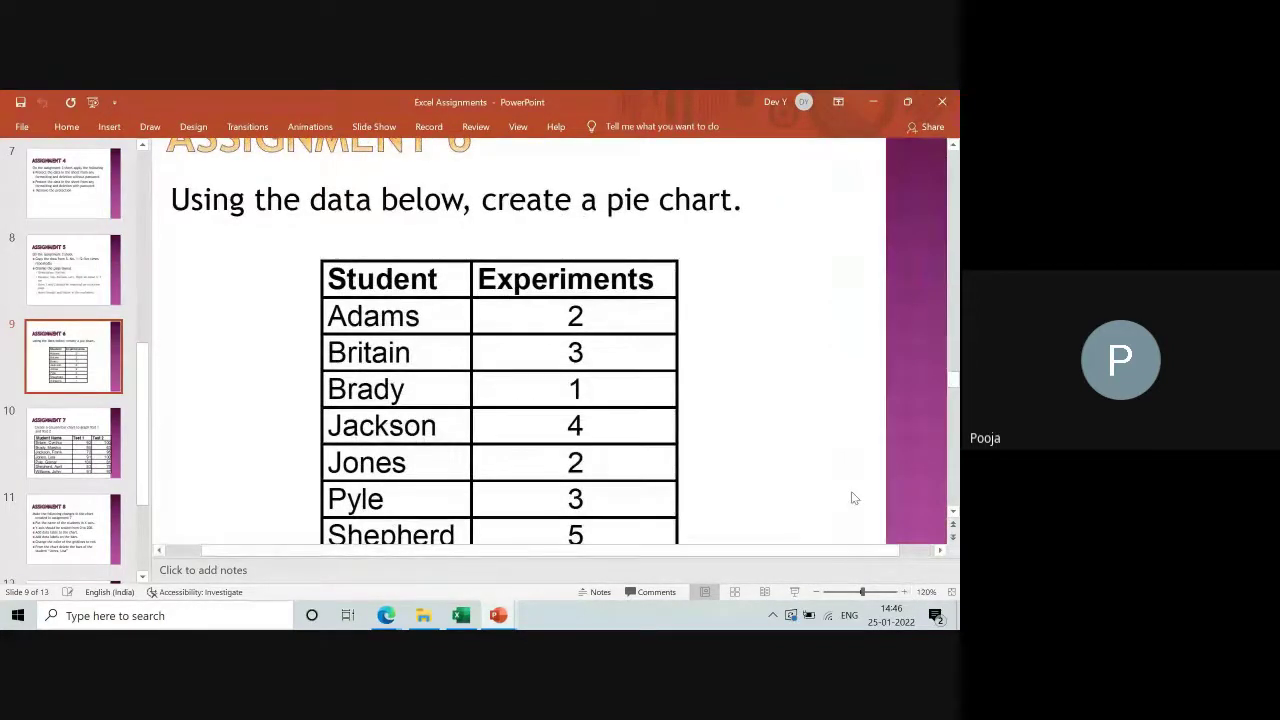
scroll(853, 497, "down", 1)
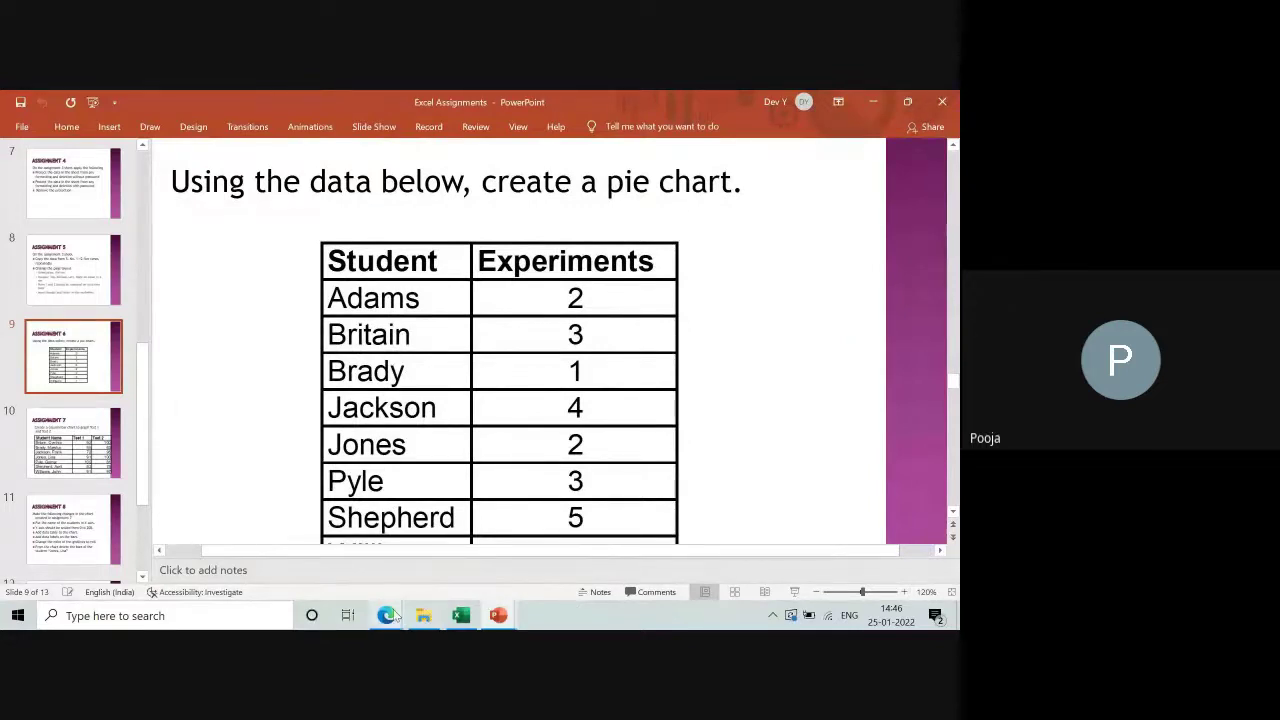
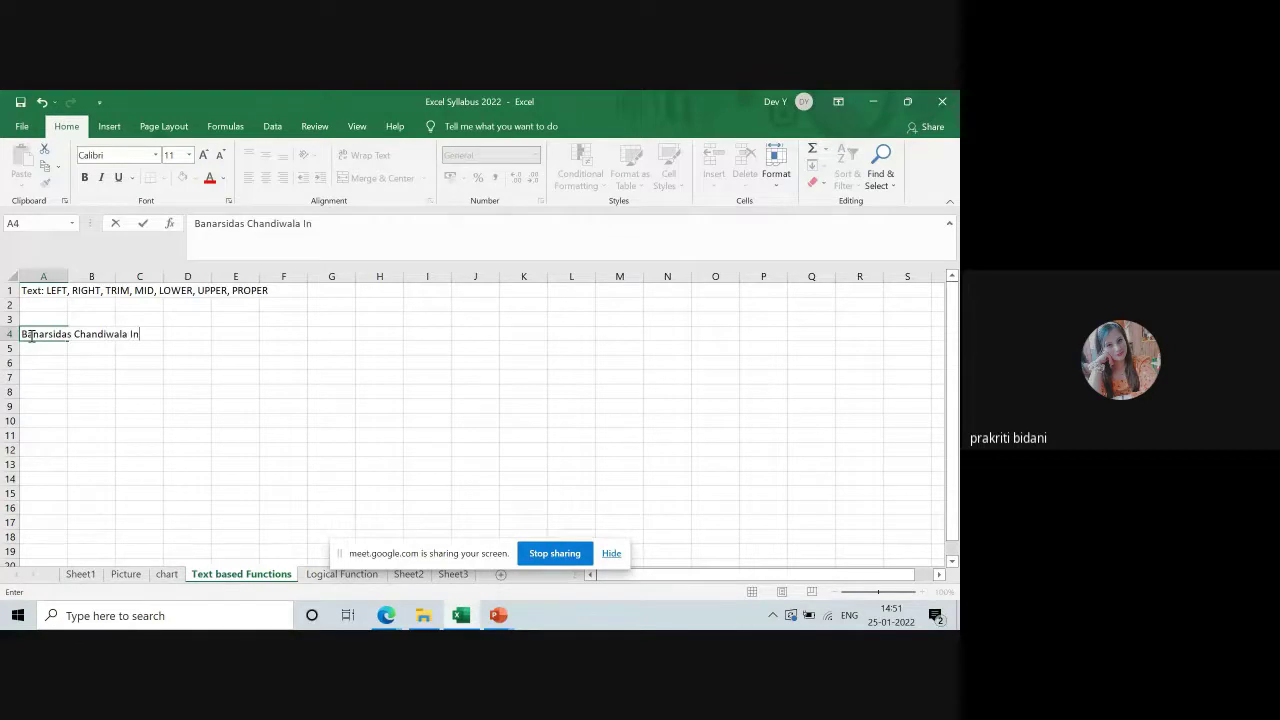
Step: Complete the entry in A4 of the Text based Functions sheet as "Banarsidas Chandiwala Institute of Professional Studies"
type("e of Prossional")
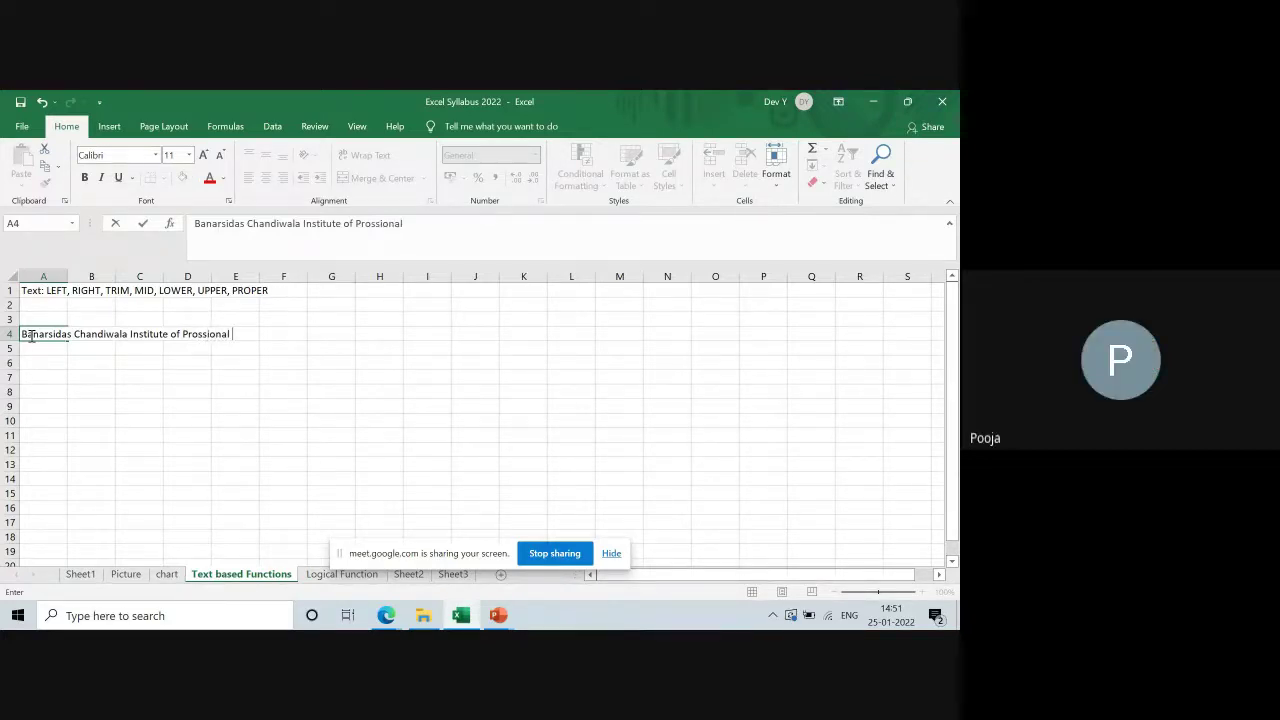
key("BackSpace")
key("BackSpace")
key("BackSpace")
key("BackSpace")
key("BackSpace")
key("BackSpace")
key("BackSpace")
key("BackSpace")
key("BackSpace")
type("ofessional Studies")
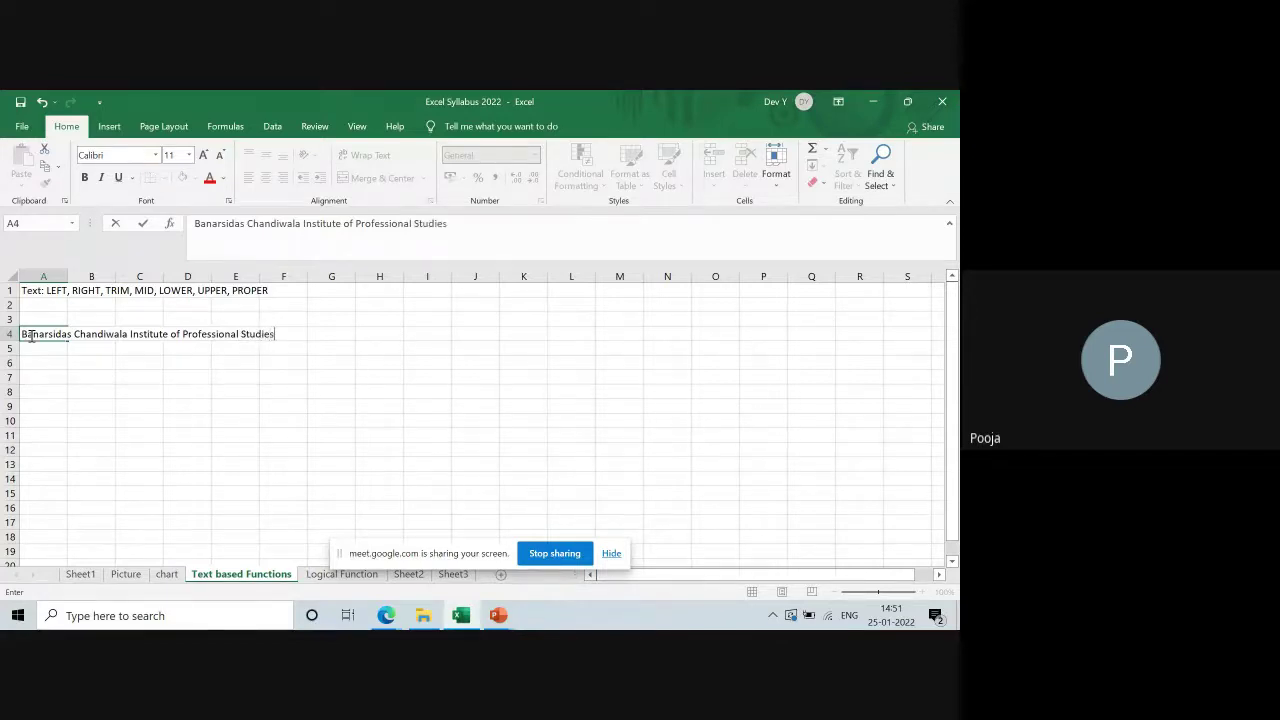
key("Return")
Step: Enlarge the institute name in A4 to font size 22 and widen column A to fit the whole text
left_click(30, 335)
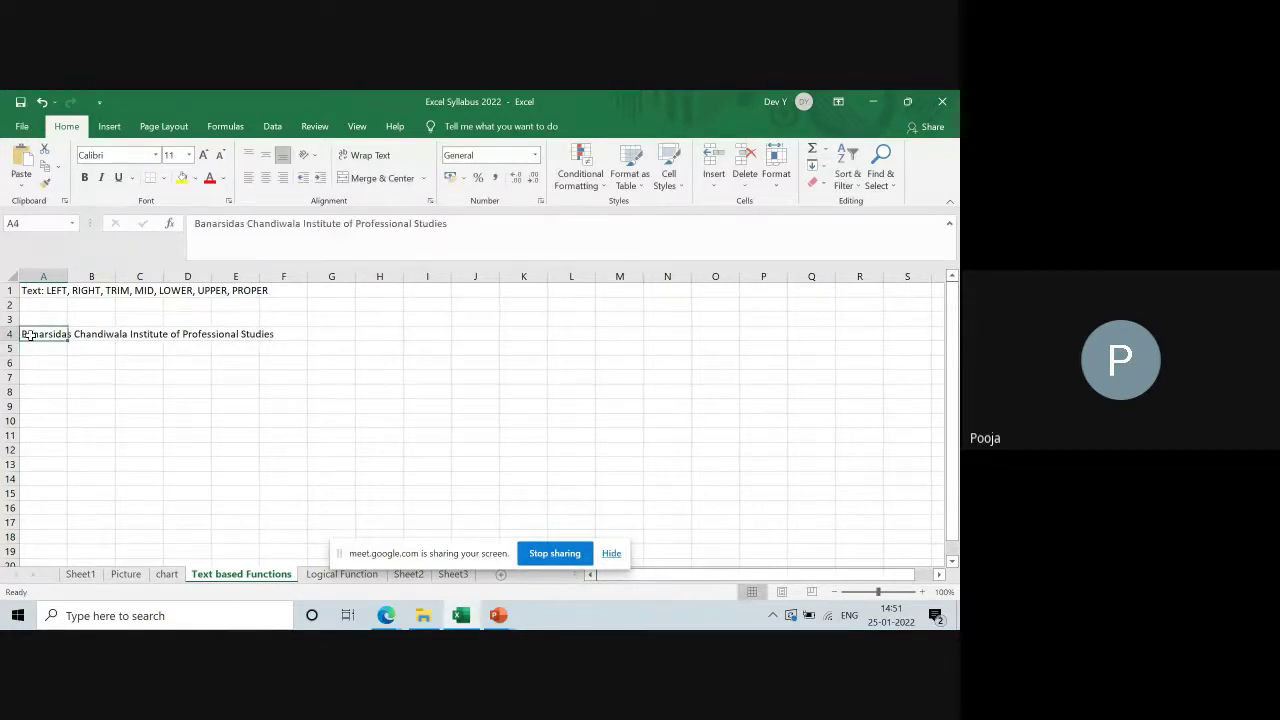
left_click(204, 156)
left_click(204, 156)
left_click(204, 156)
left_click(204, 156)
left_click(204, 156)
left_click(204, 156)
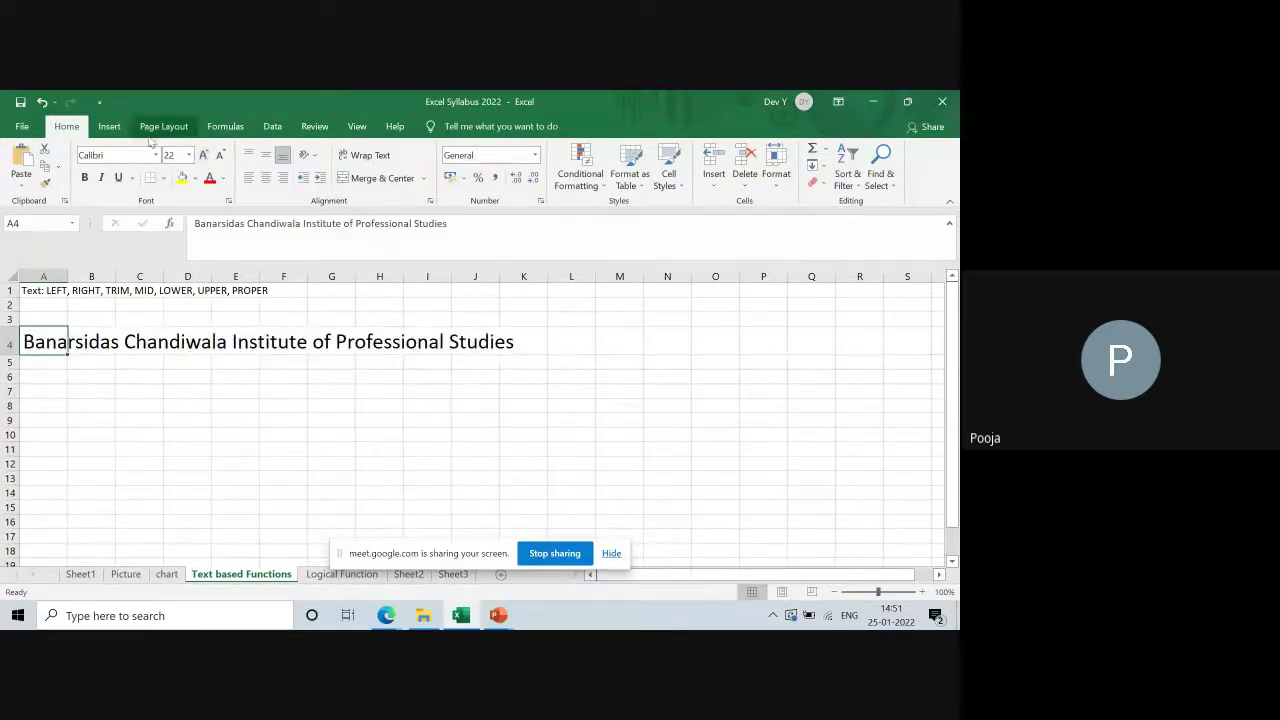
left_click(109, 158)
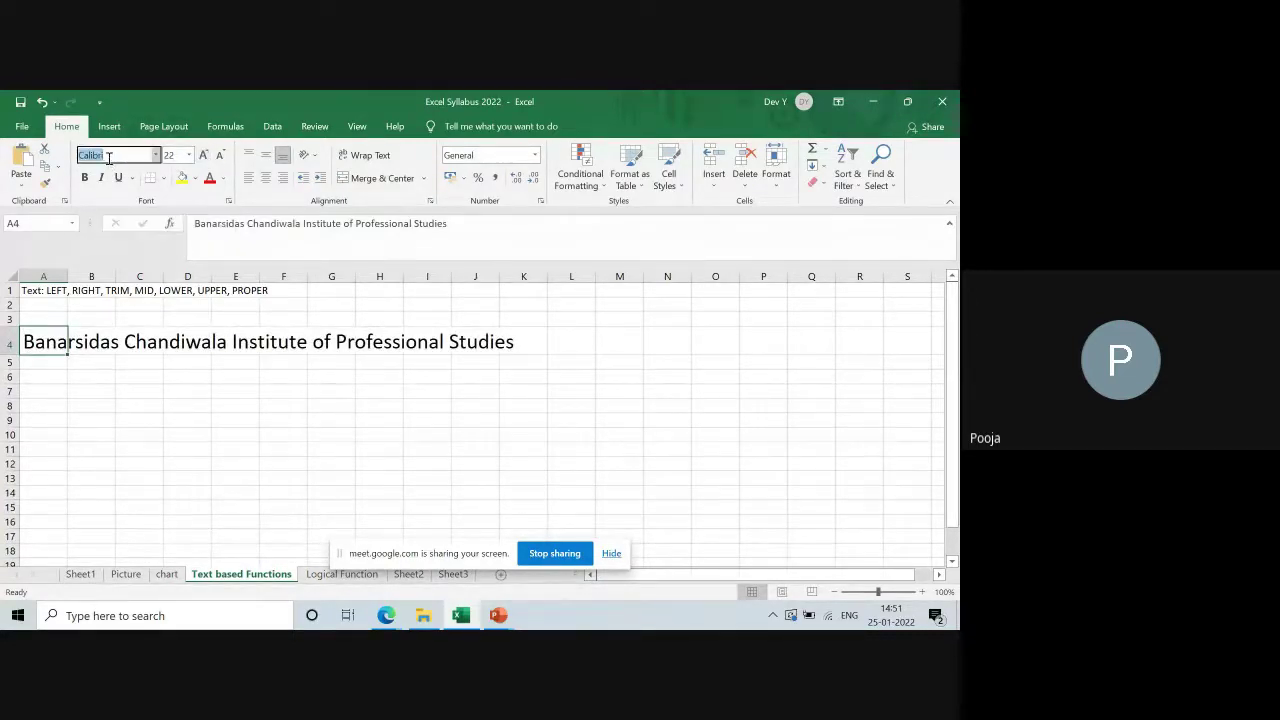
left_click(333, 320)
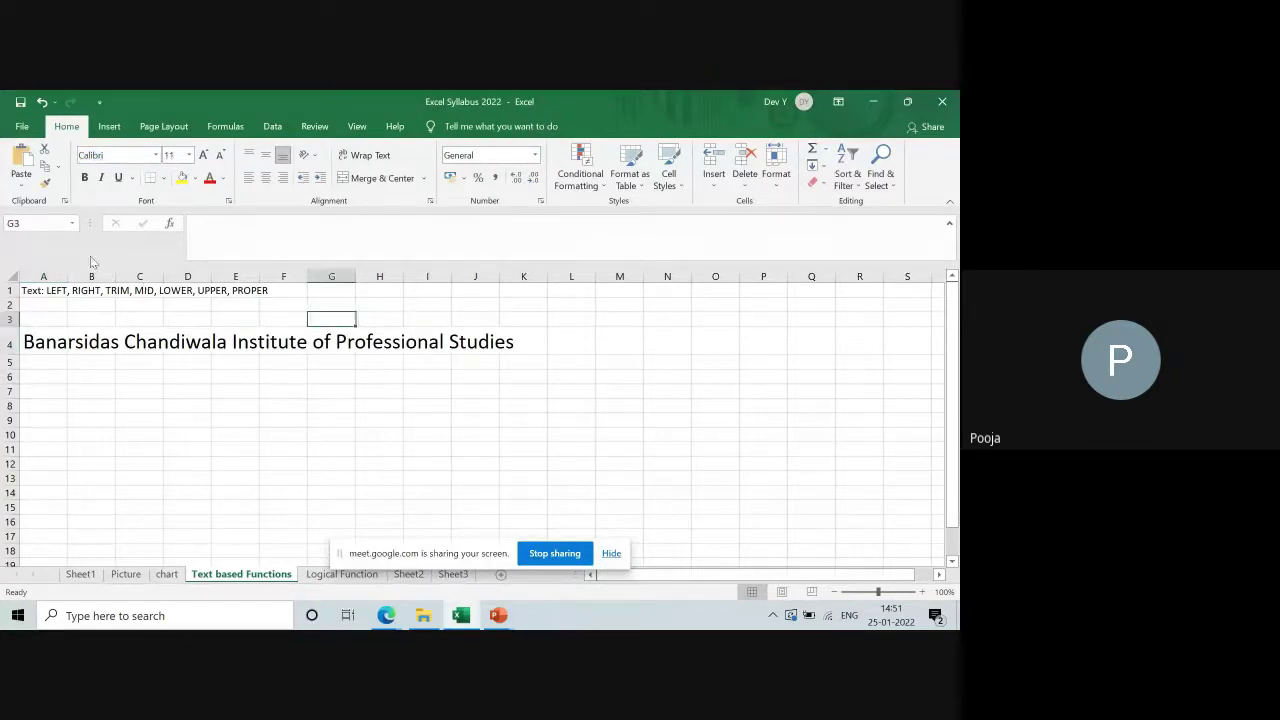
left_click_drag(68, 272, 527, 322)
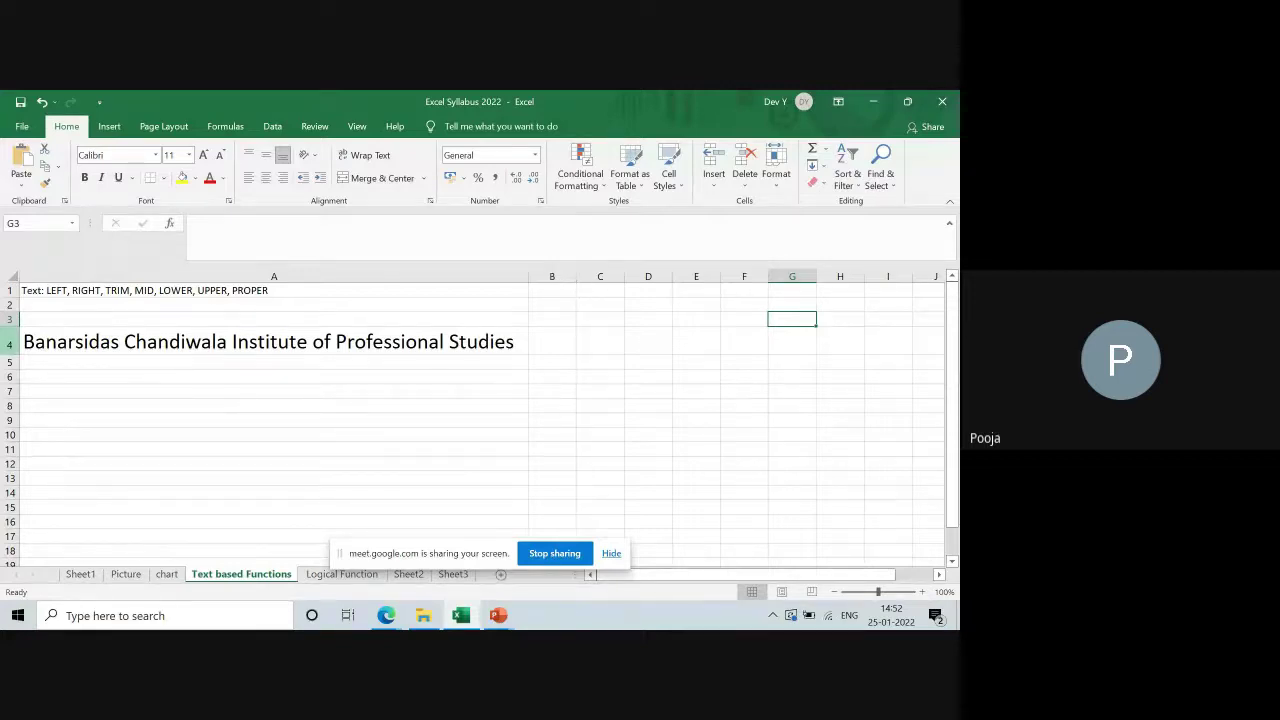
Step: Copy the formatting of A4 with Format Painter to a block of cells in columns B and C, starting at B4
left_click(126, 336)
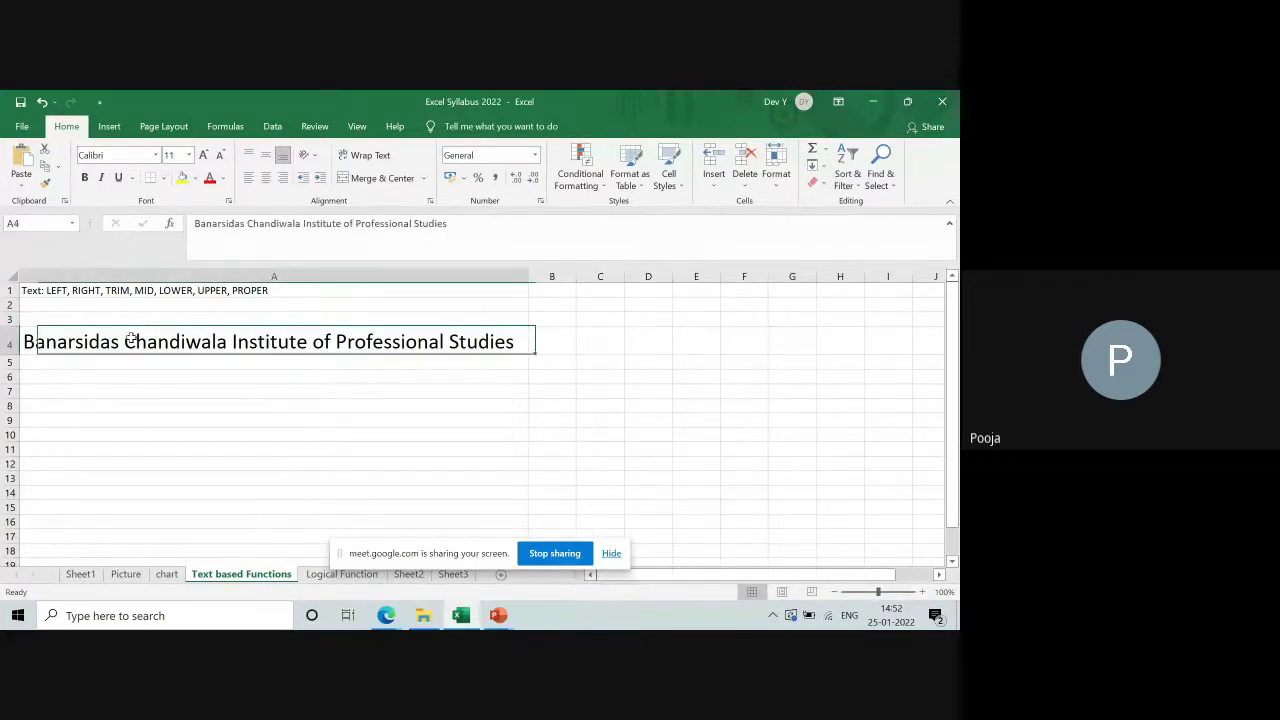
left_click(45, 183)
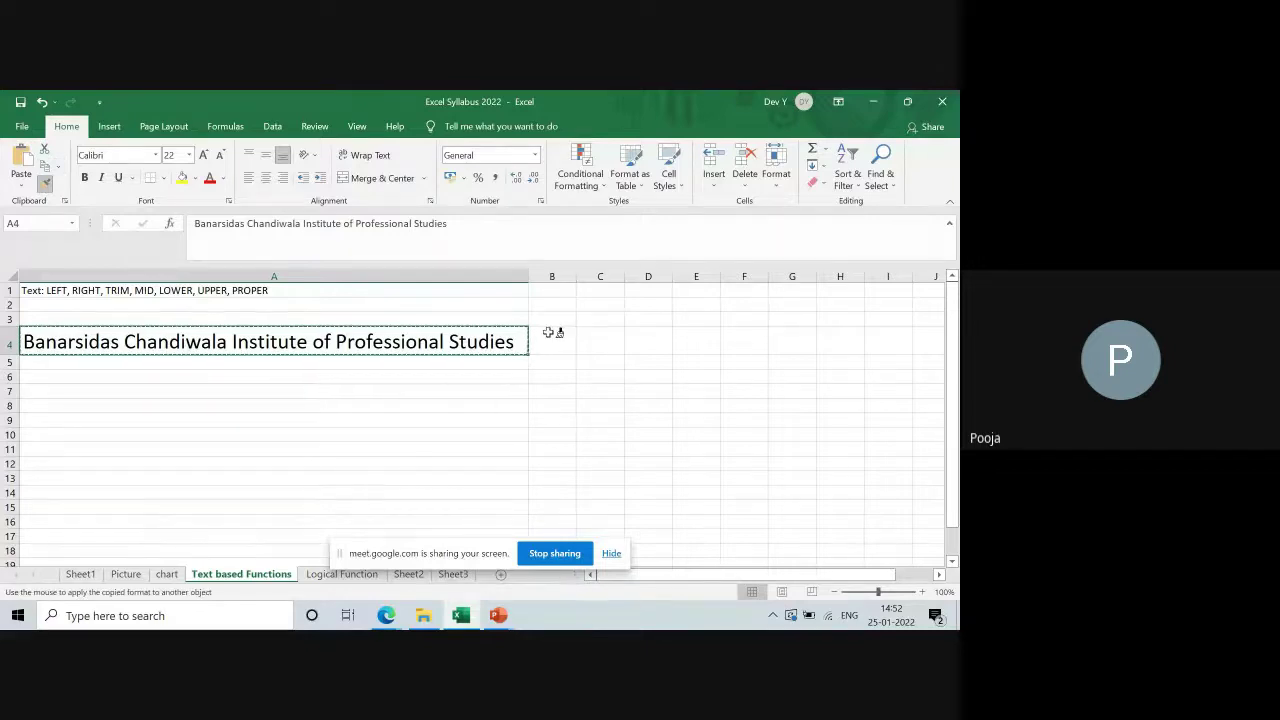
left_click_drag(549, 332, 606, 504)
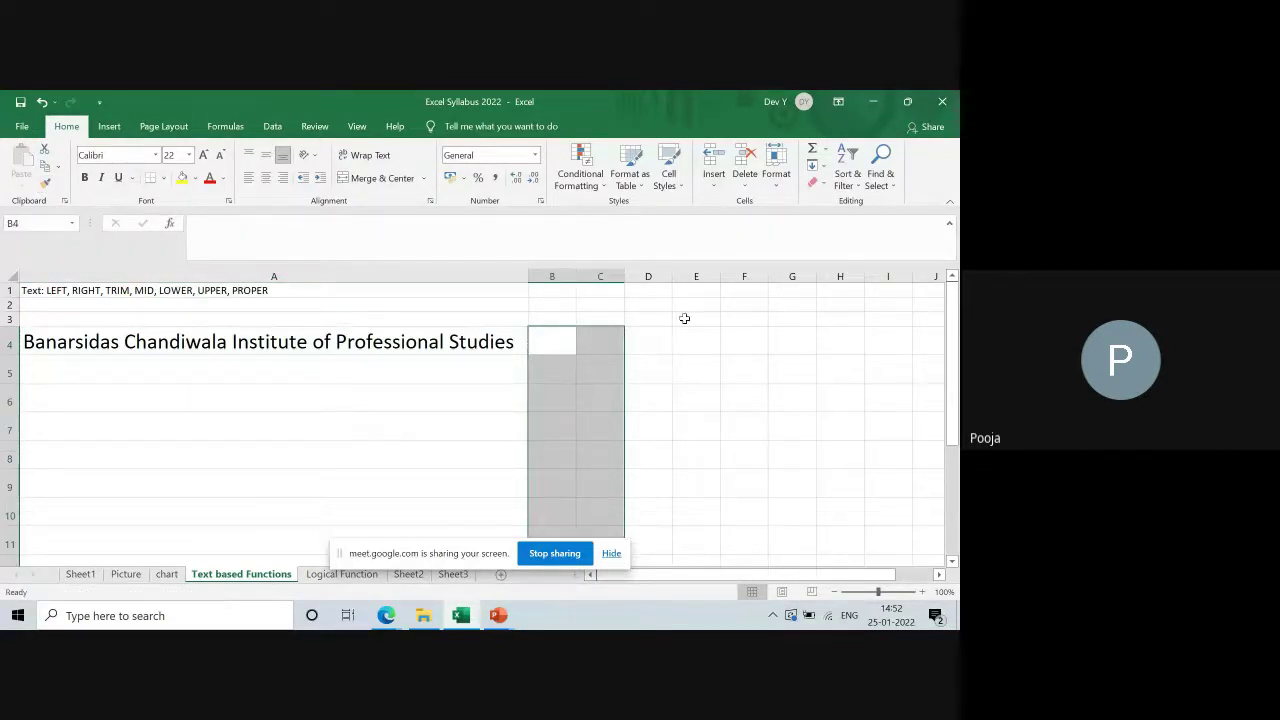
Step: Enter the formula =UPPER(A4) in B4 to convert the institute name to uppercase
left_click(554, 343)
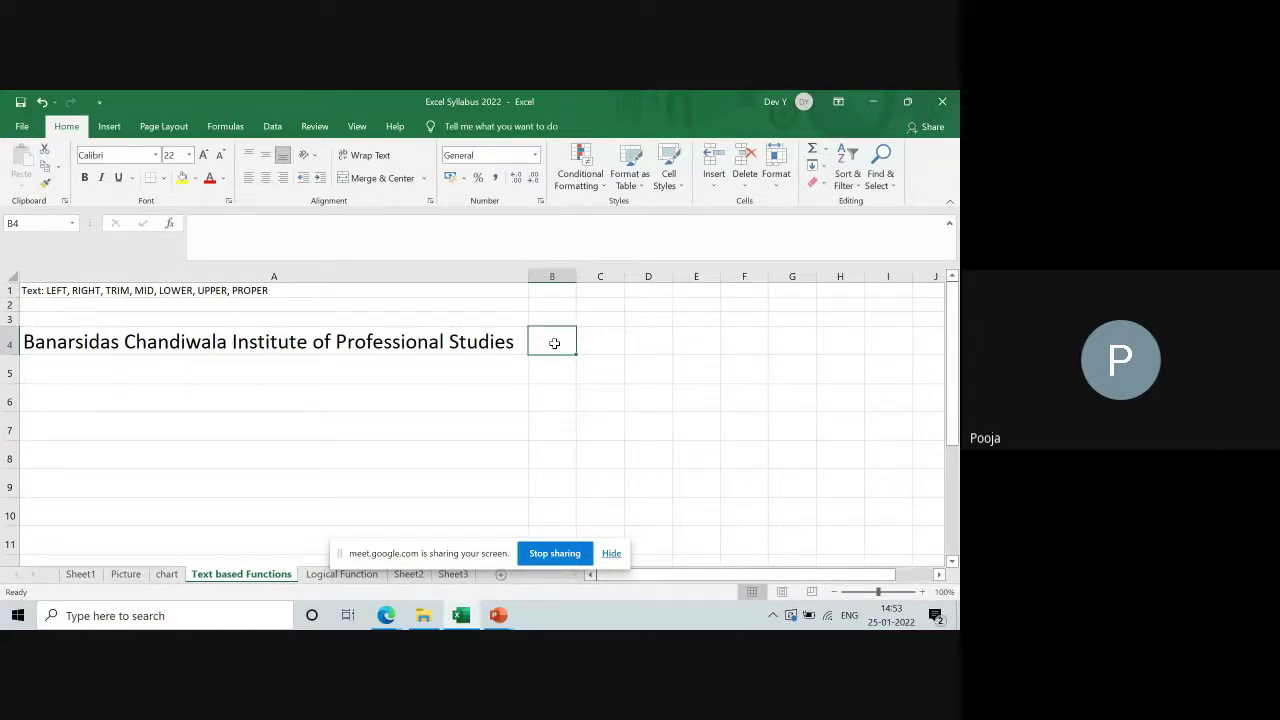
type("=")
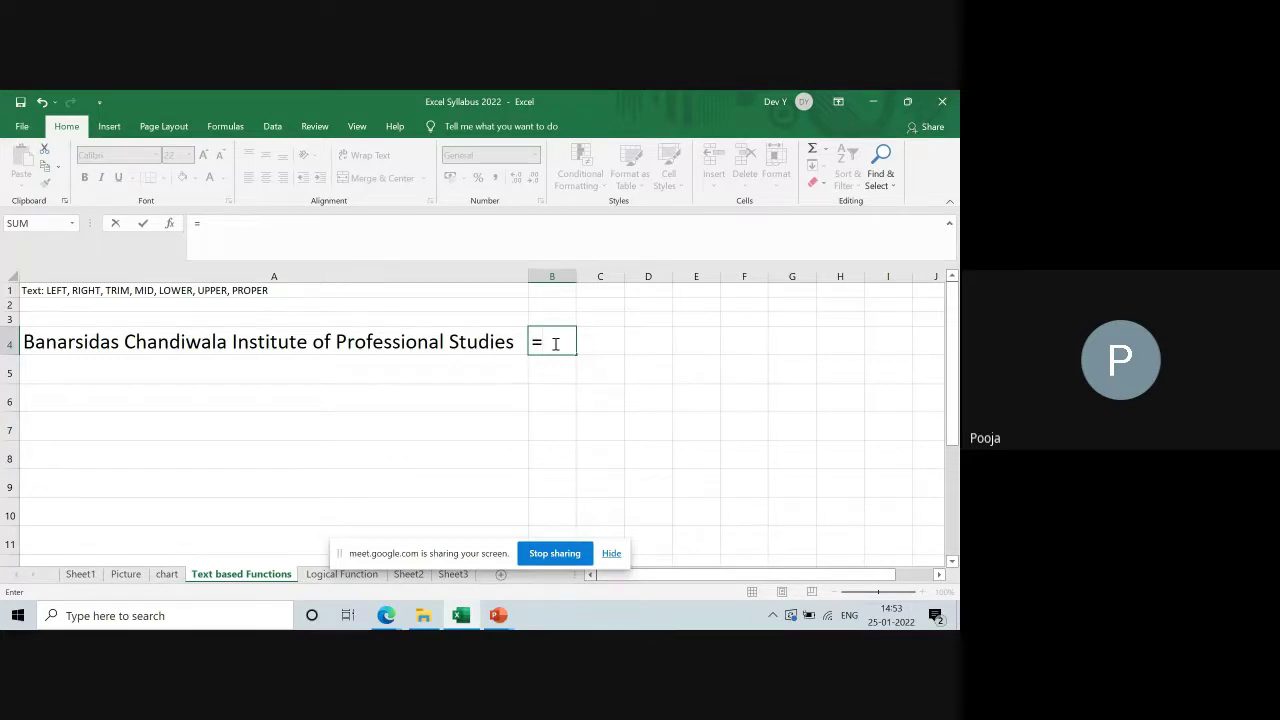
type("upper")
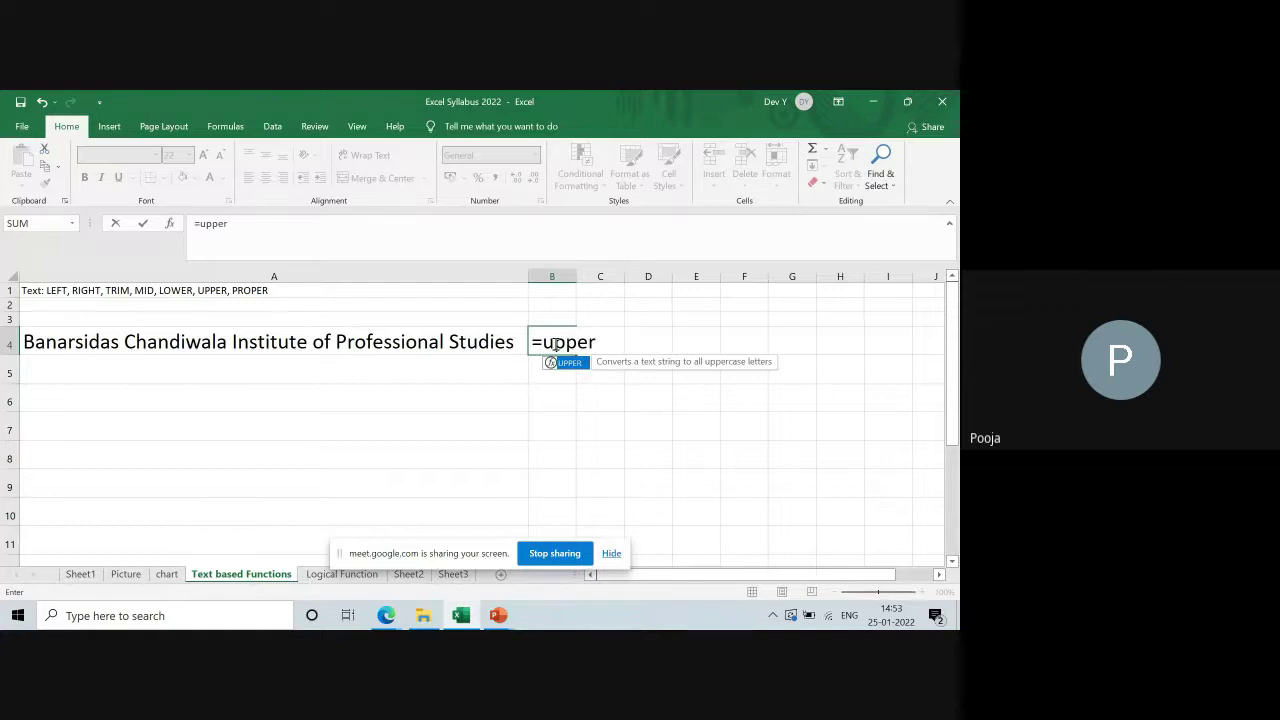
key("BackSpace")
key("BackSpace")
key("BackSpace")
key("BackSpace")
key("BackSpace")
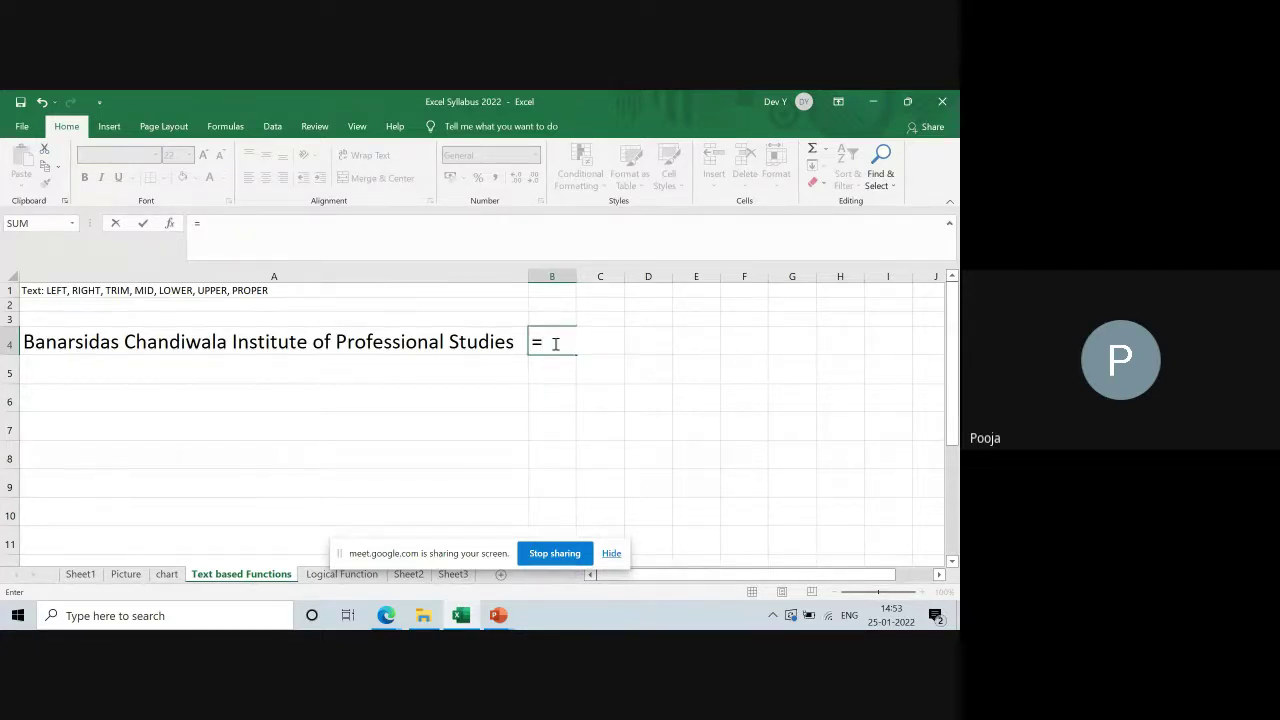
type("UP")
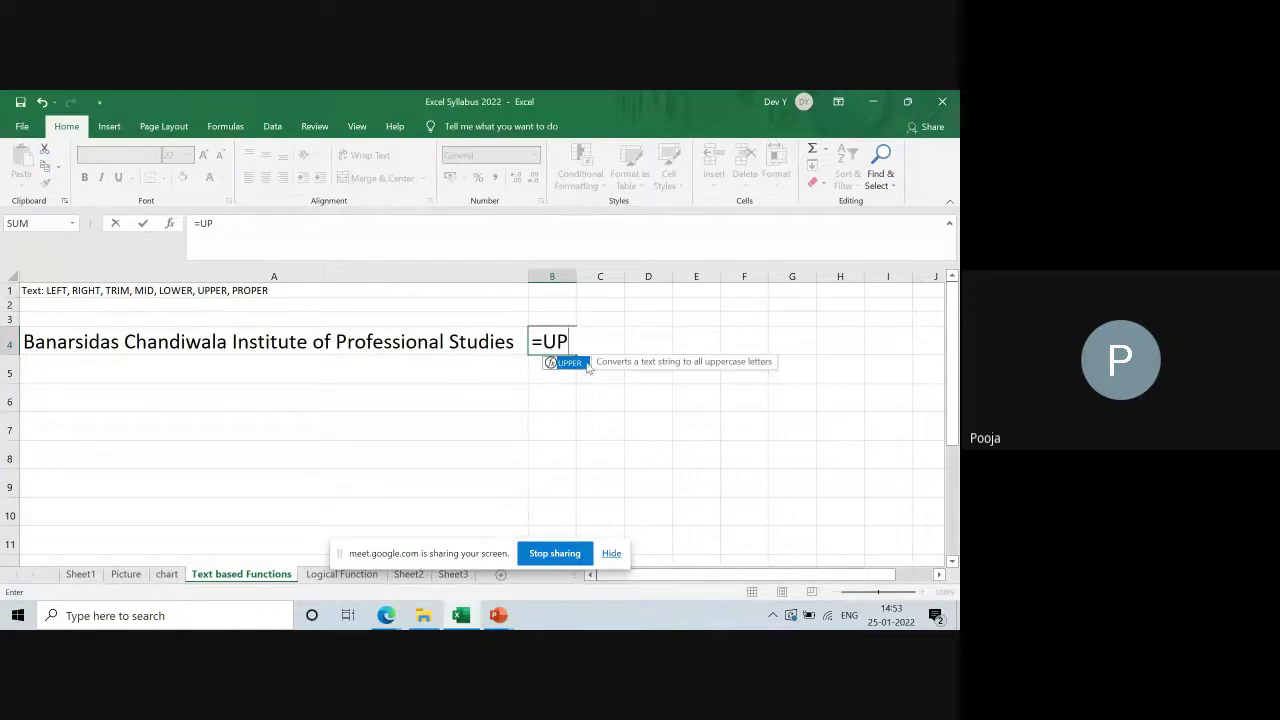
double_click(570, 362)
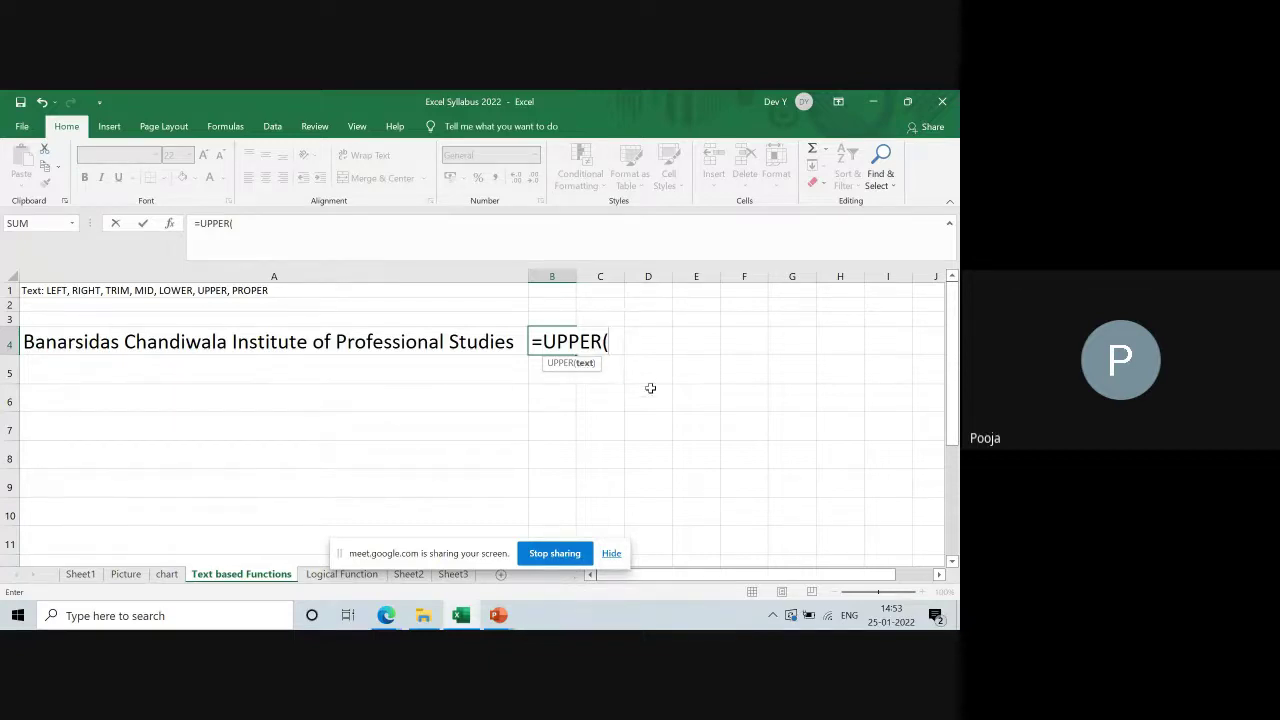
left_click(219, 341)
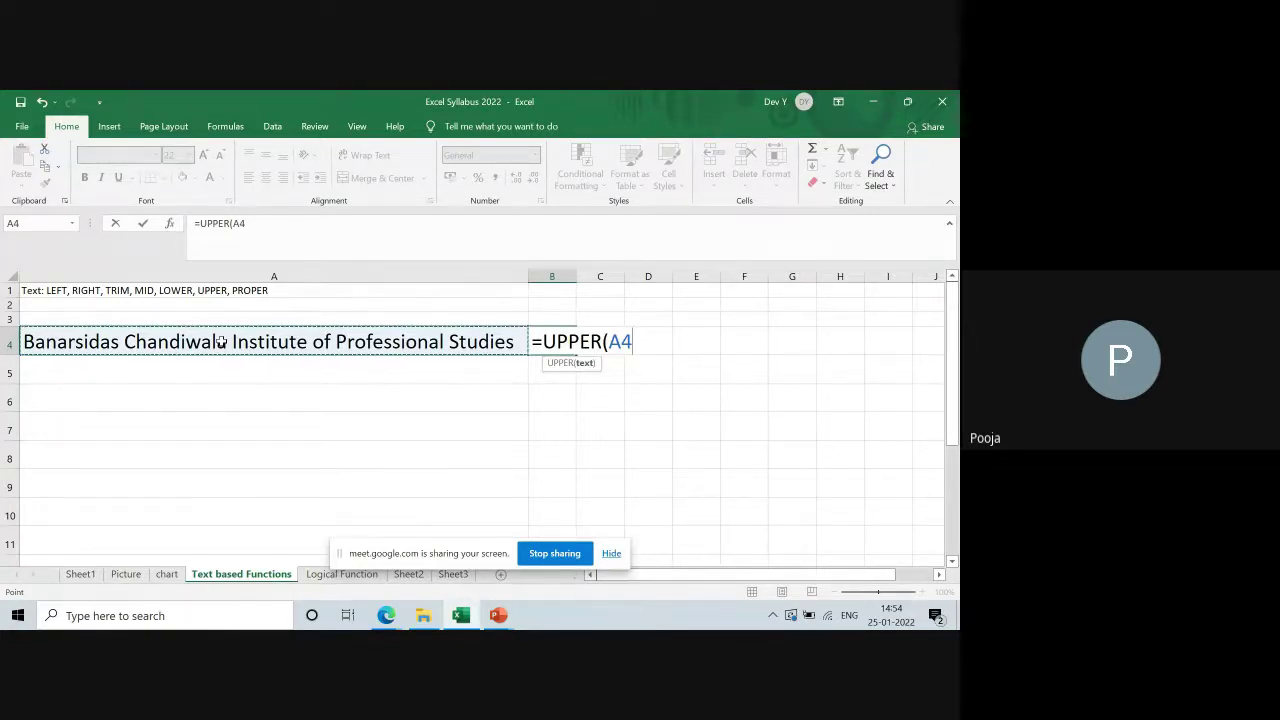
type(")")
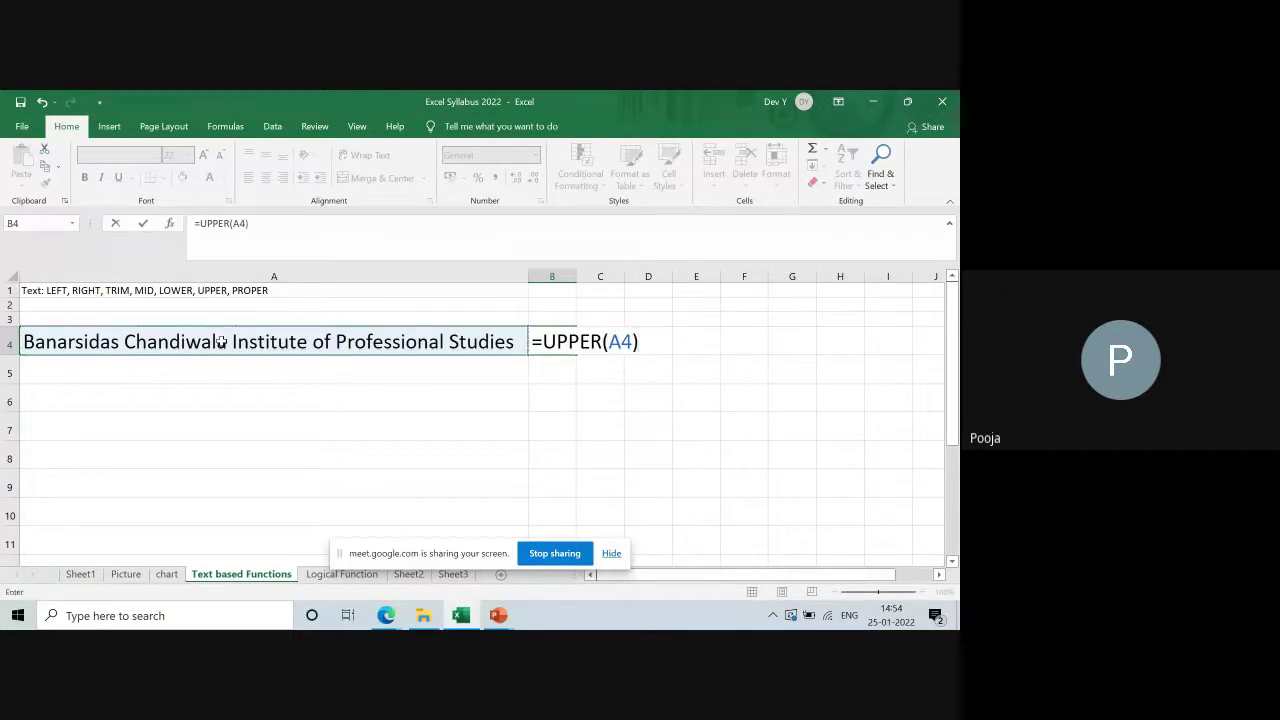
key("Return")
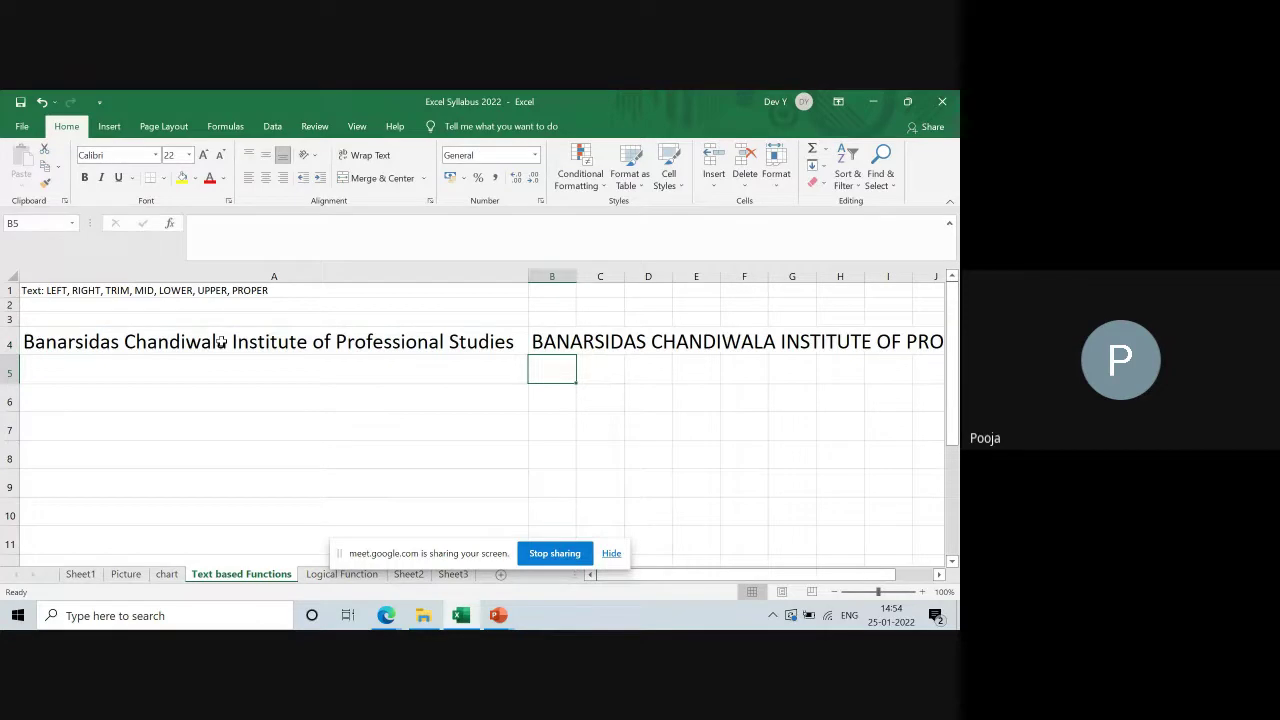
Step: Enter the formula =LOWER(A4) in A5 to convert the institute name to lowercase
left_click(559, 343)
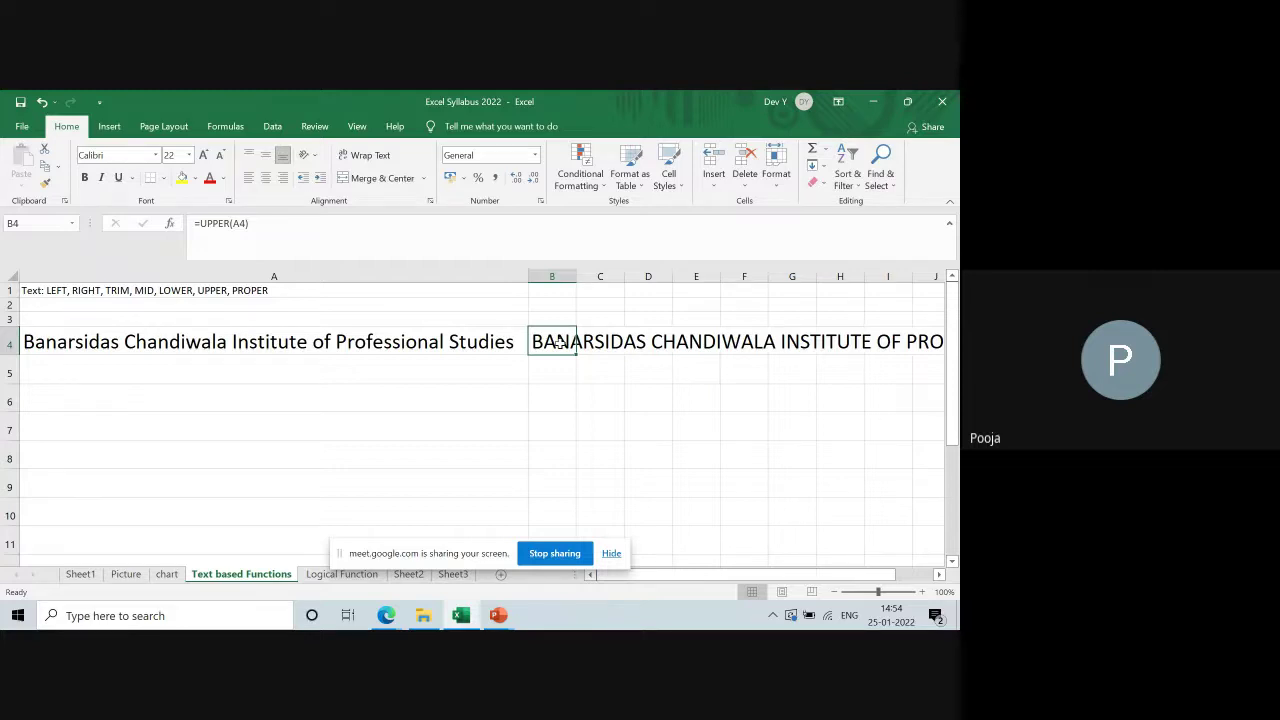
left_click(208, 343)
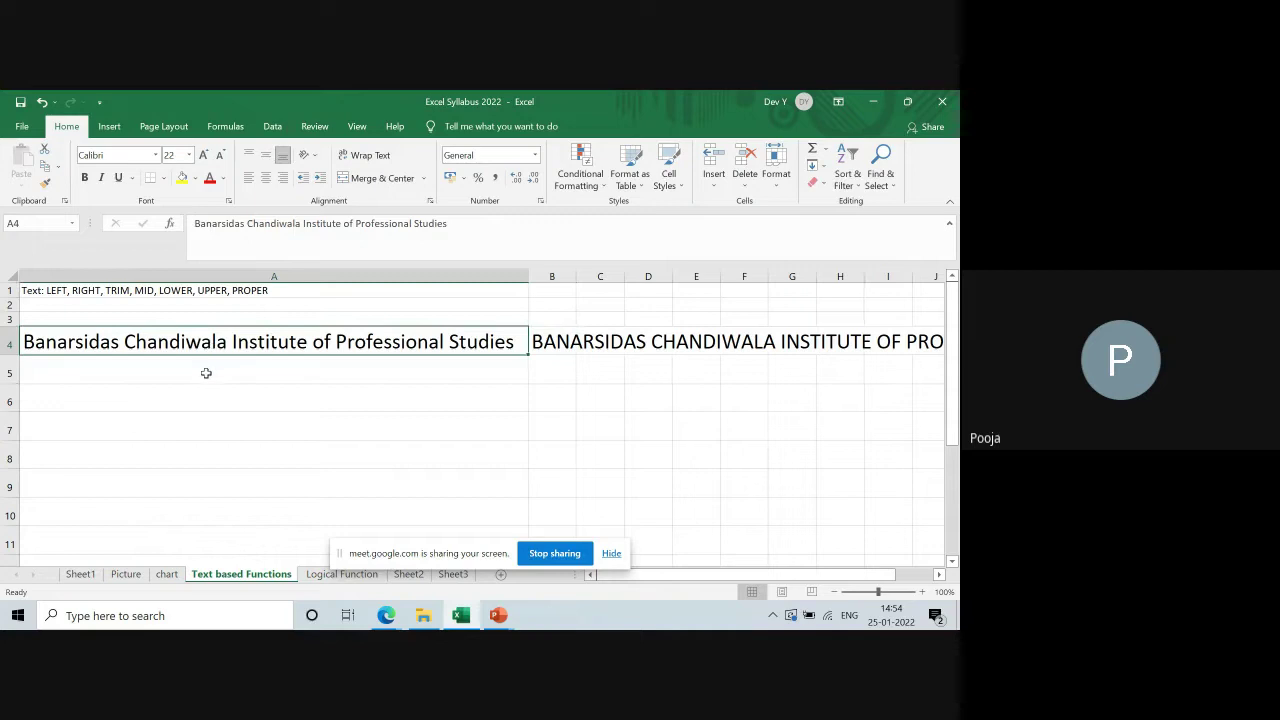
left_click(206, 373)
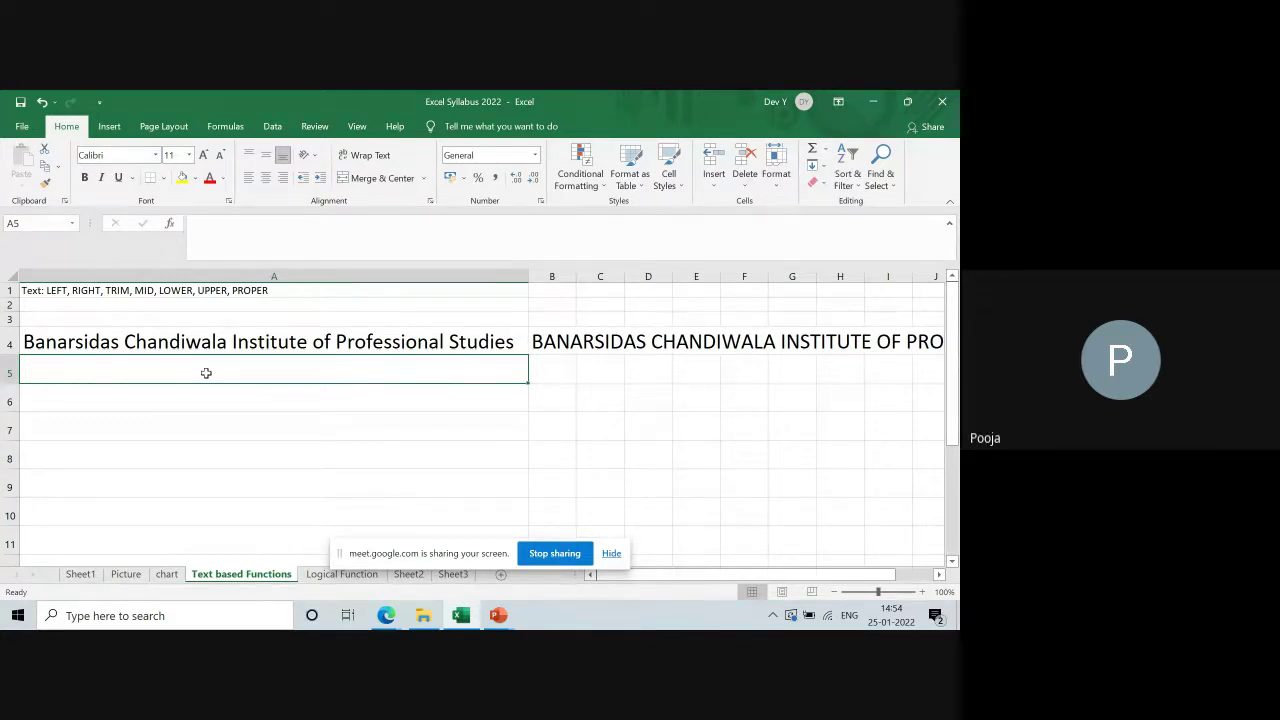
type("=")
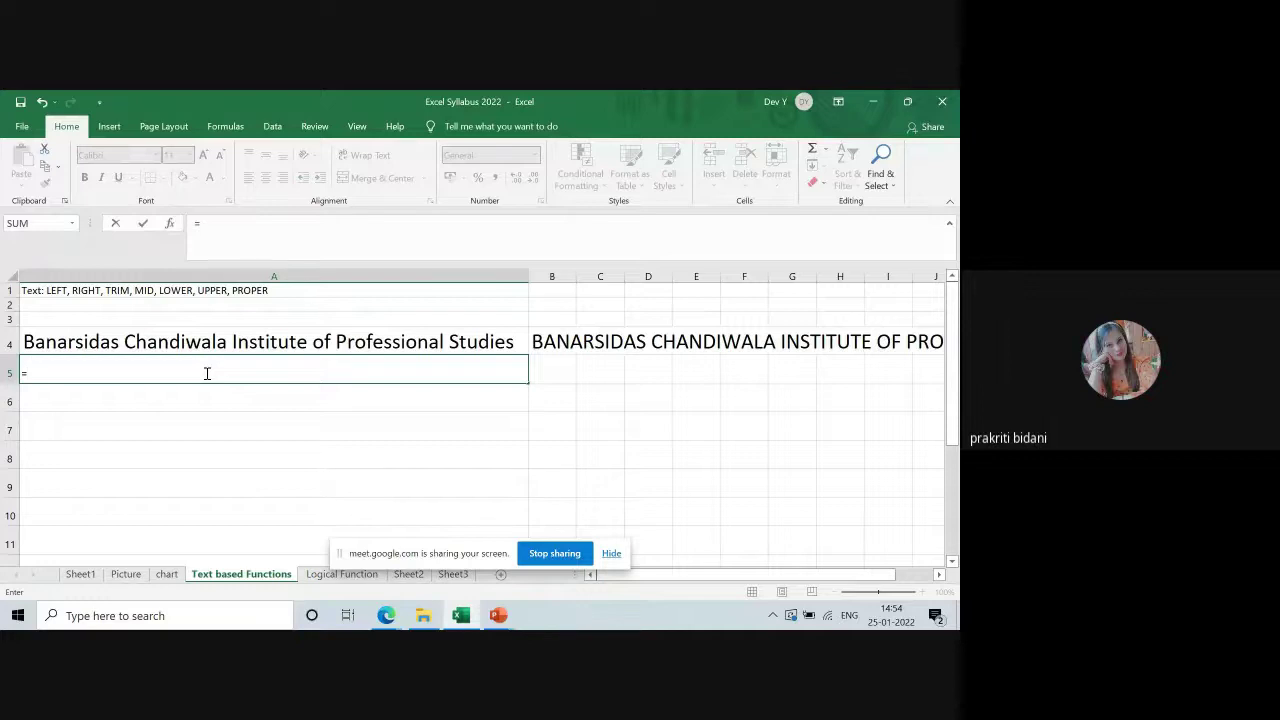
type("lo")
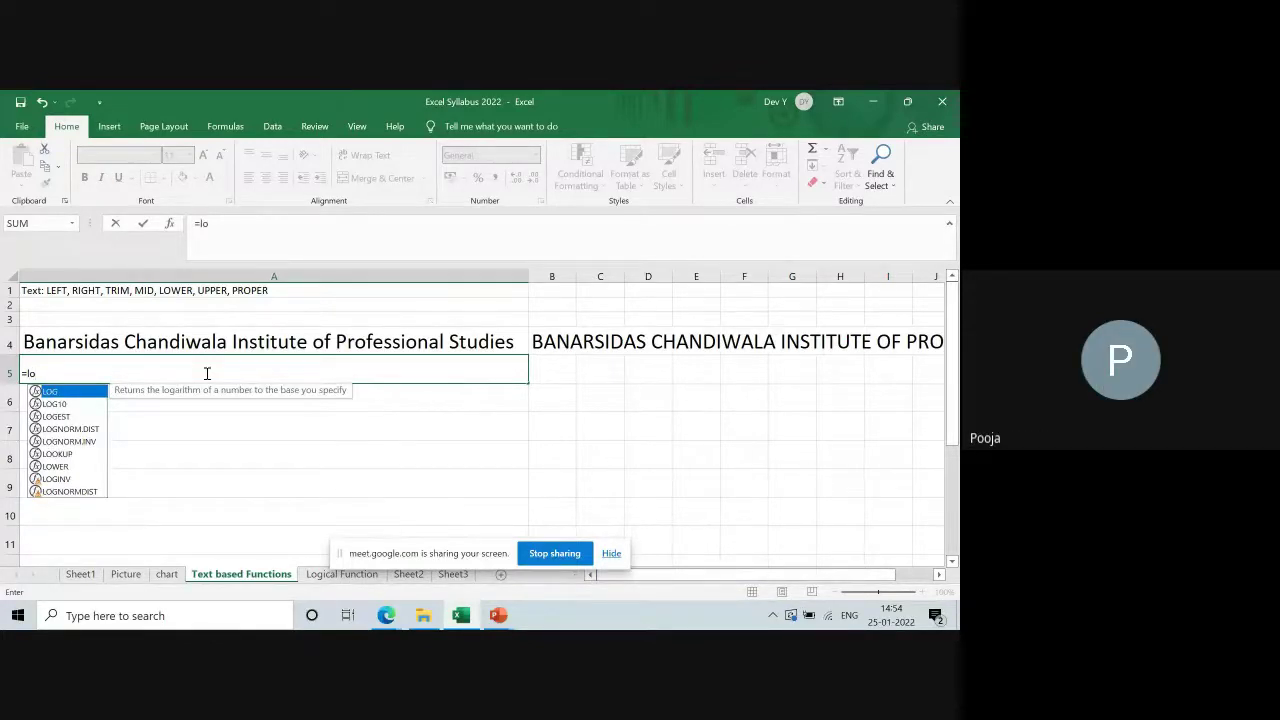
type("wer")
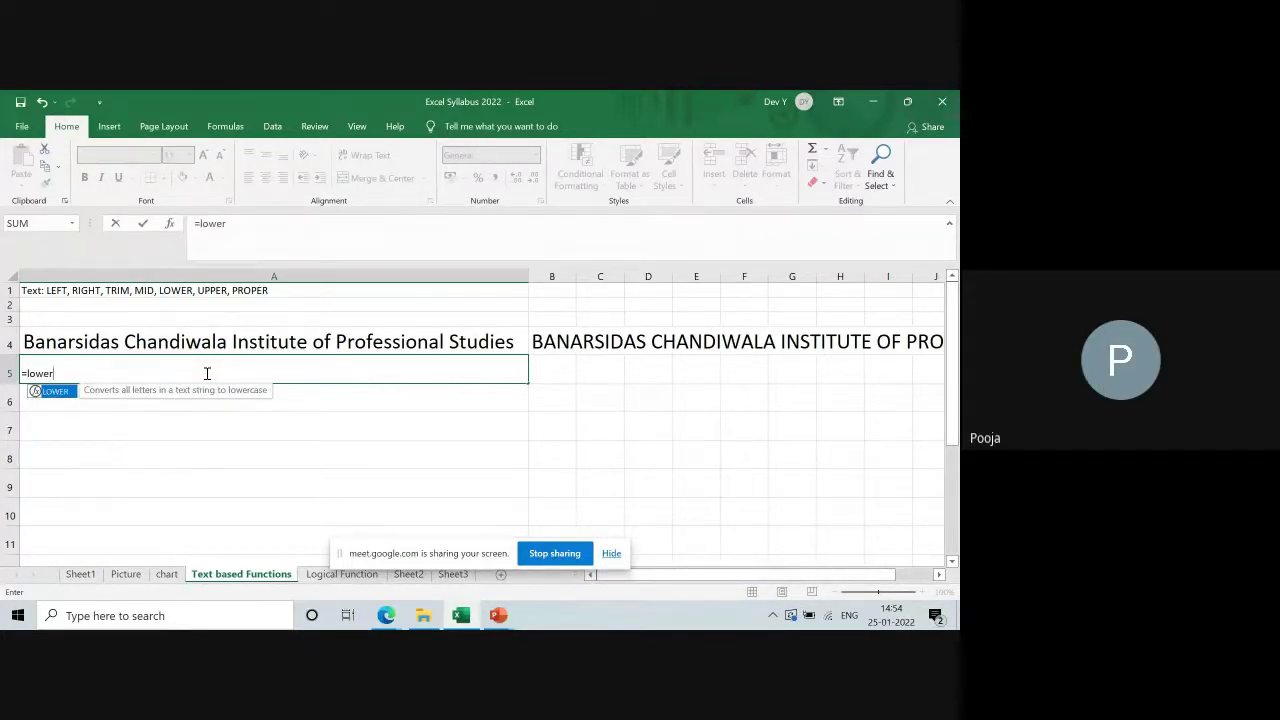
type("(")
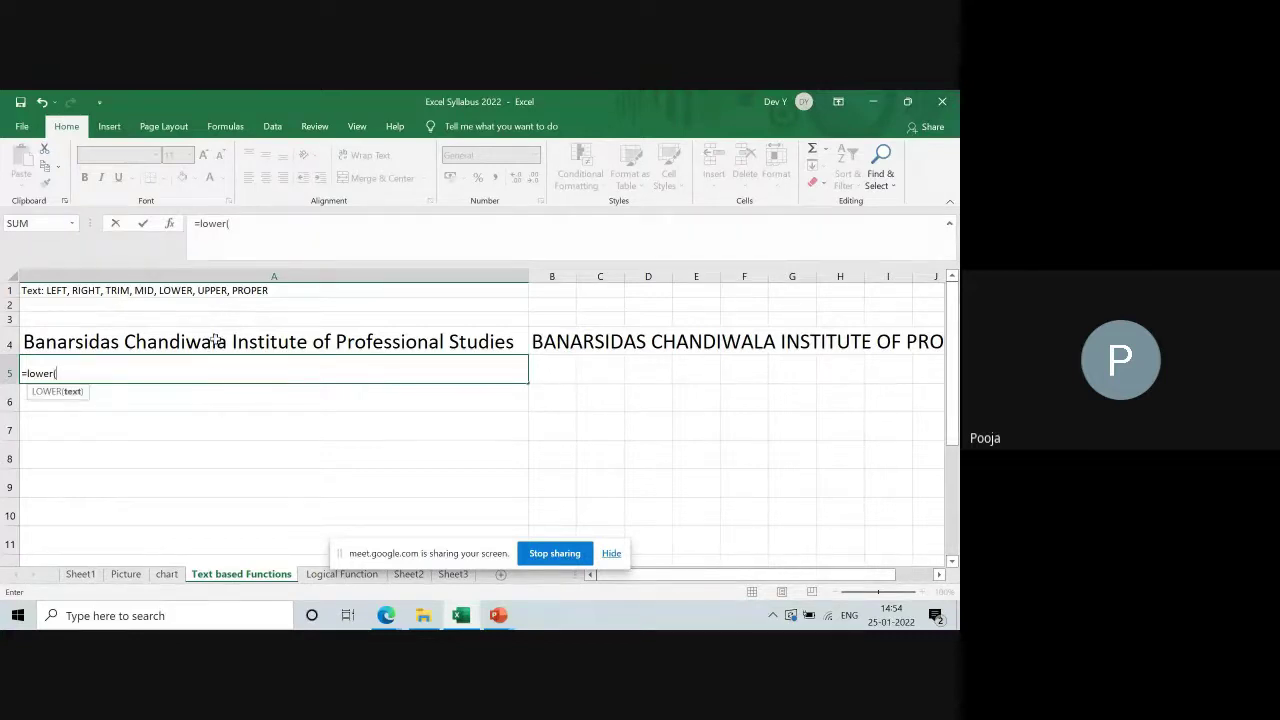
left_click(214, 340)
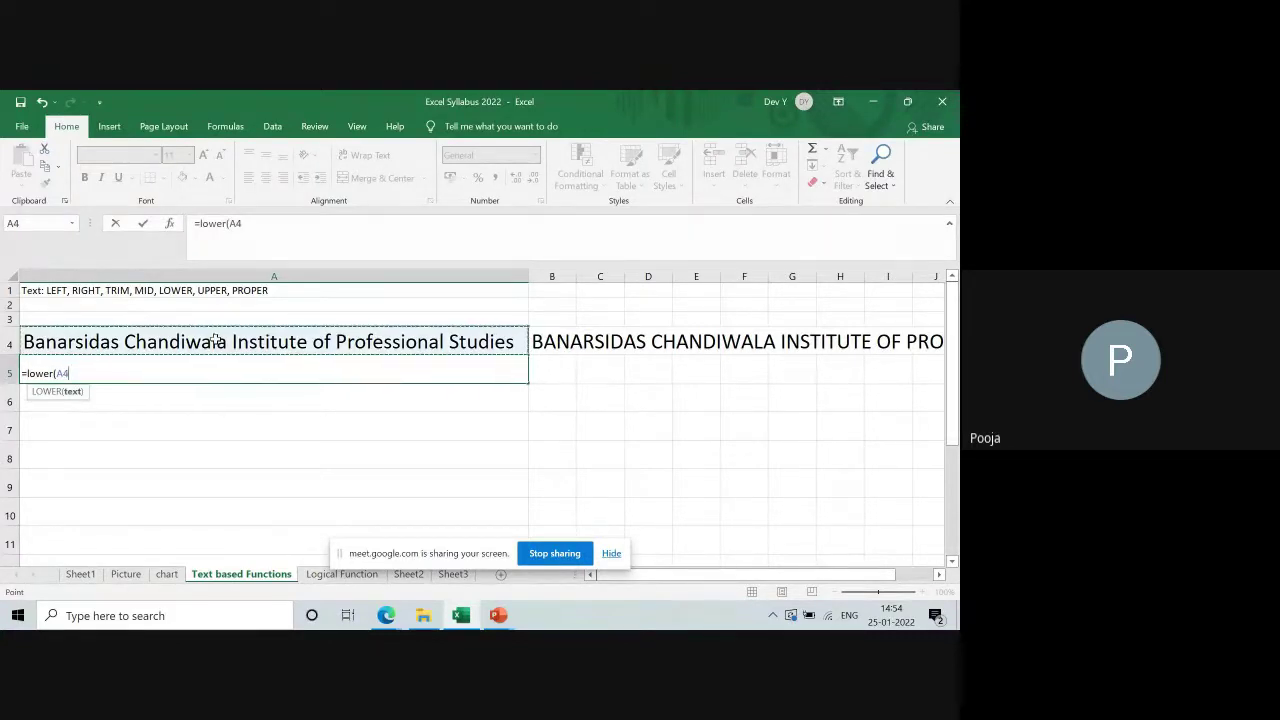
type(")")
key("Return")
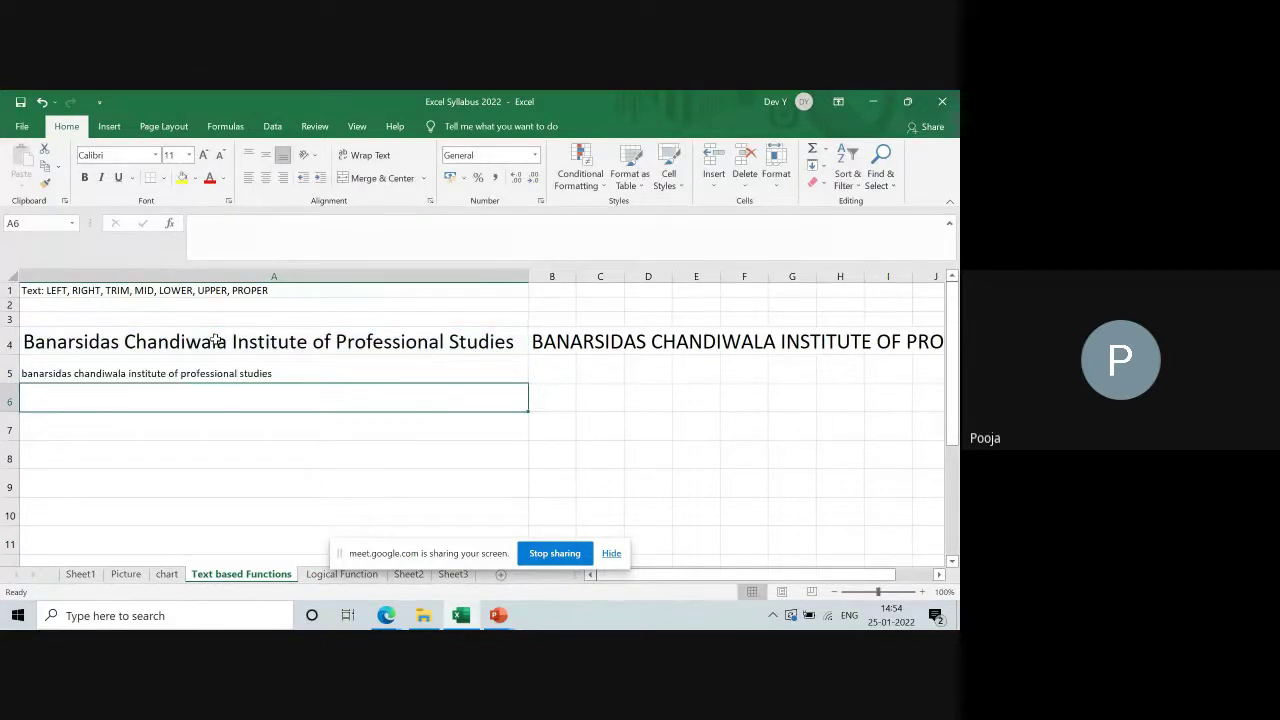
Step: Enlarge the lowercase institute name in A5 to font size 22
key("Up")
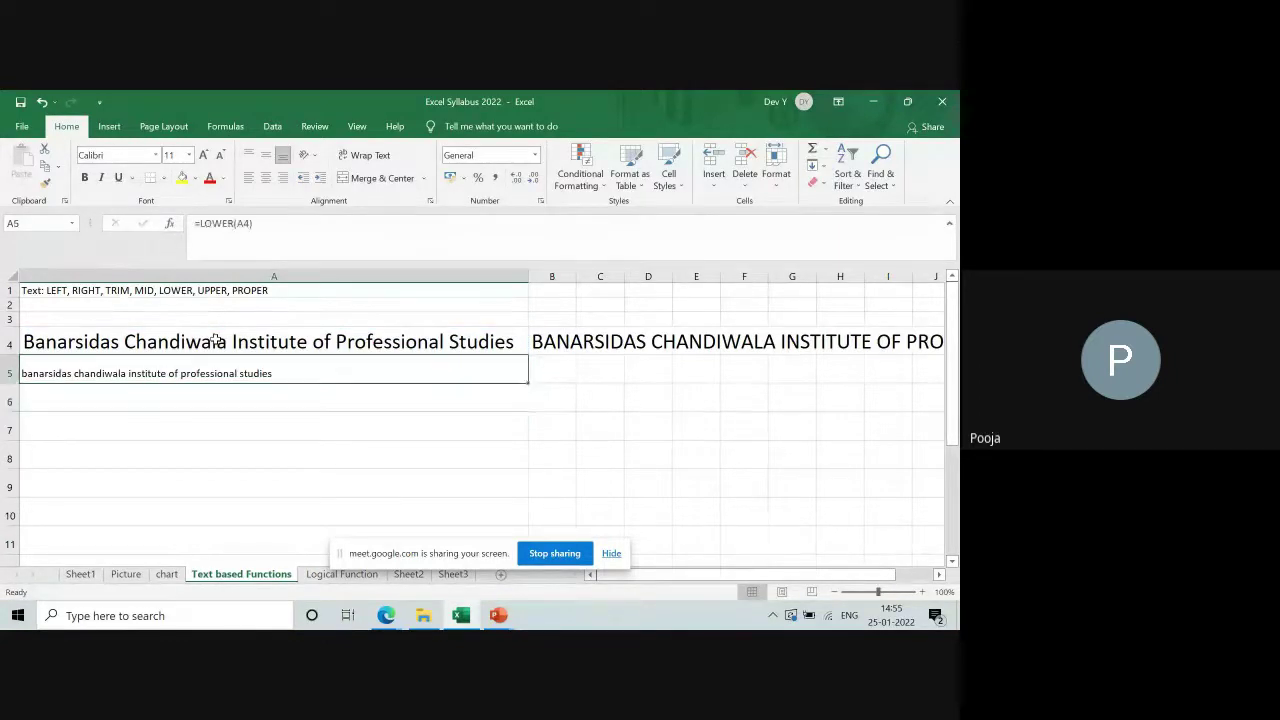
left_click(202, 158)
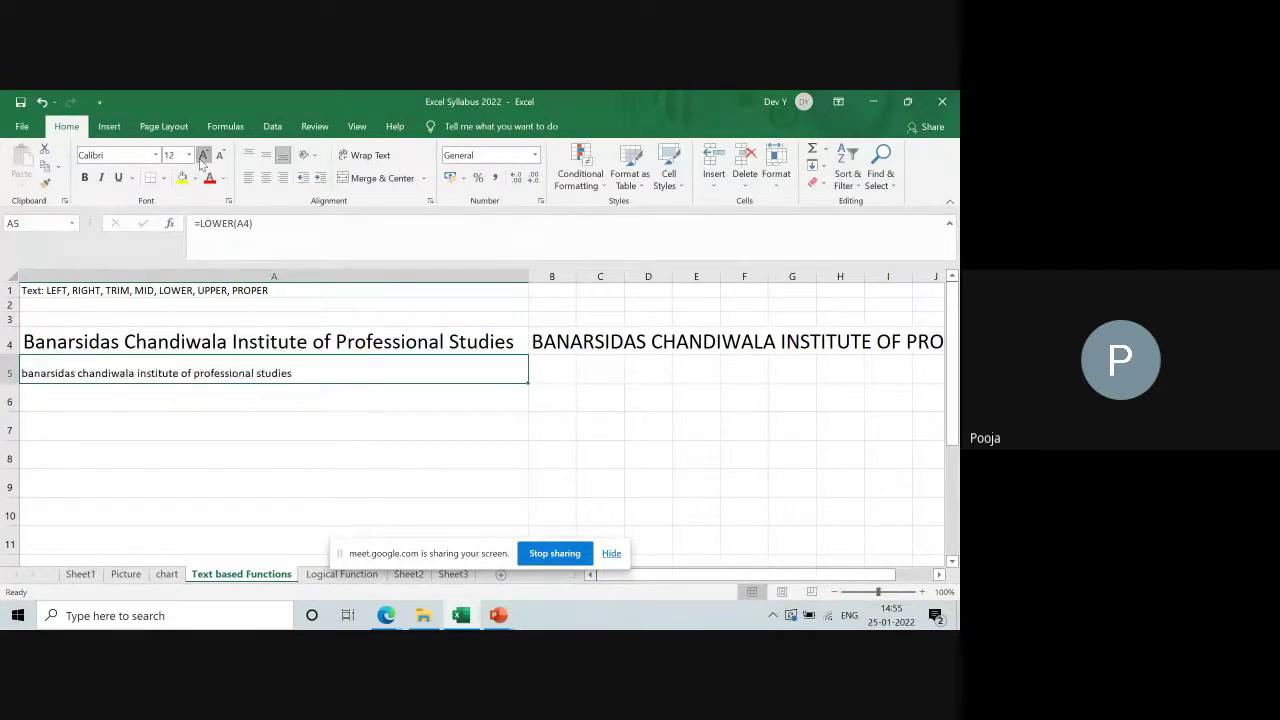
left_click(202, 158)
left_click(202, 158)
left_click(202, 158)
left_click(202, 158)
left_click(202, 158)
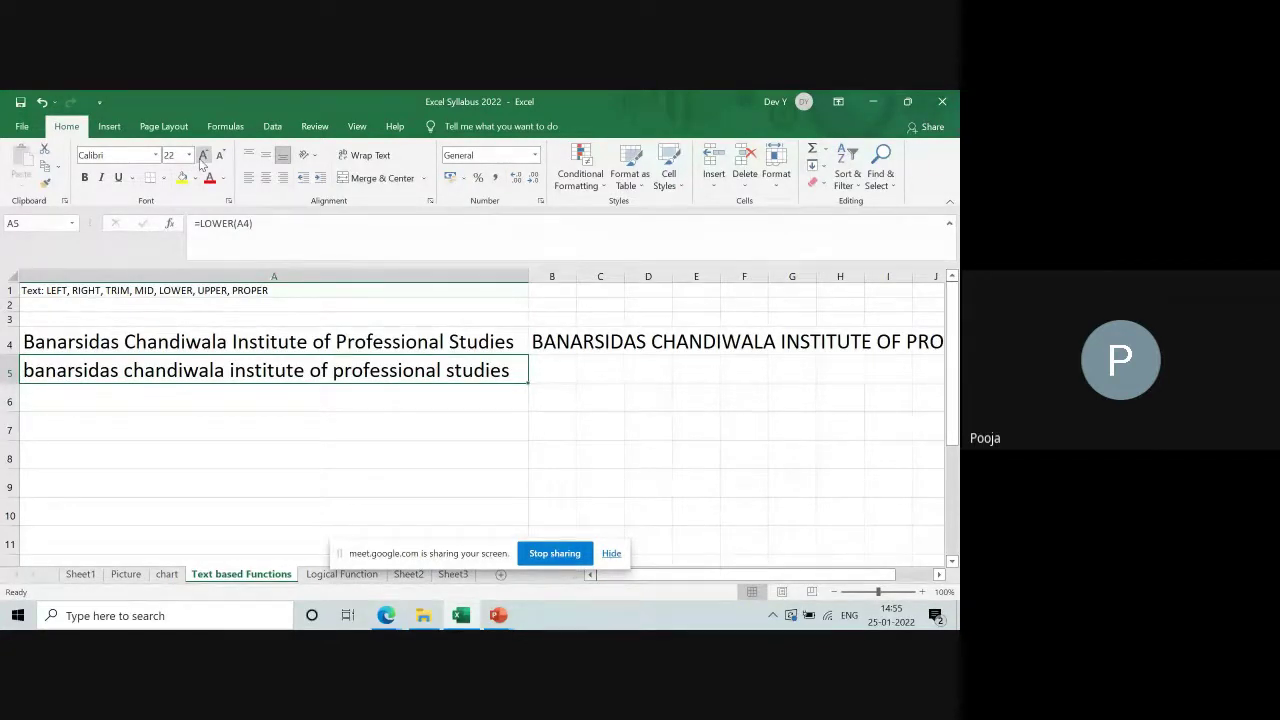
Step: Enter three sample full names with lowercase first names in A6 to A8 and widen column B
key("Down")
type("pooja")
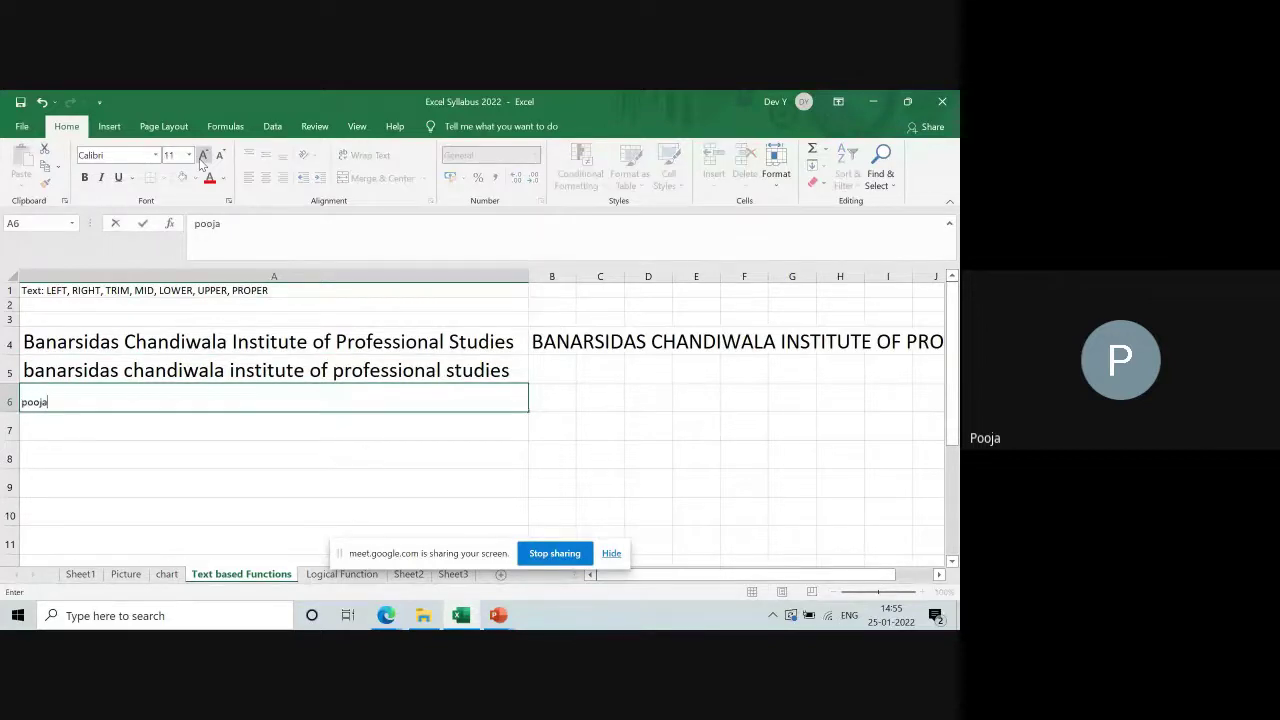
type(" Yadav")
key("Return")
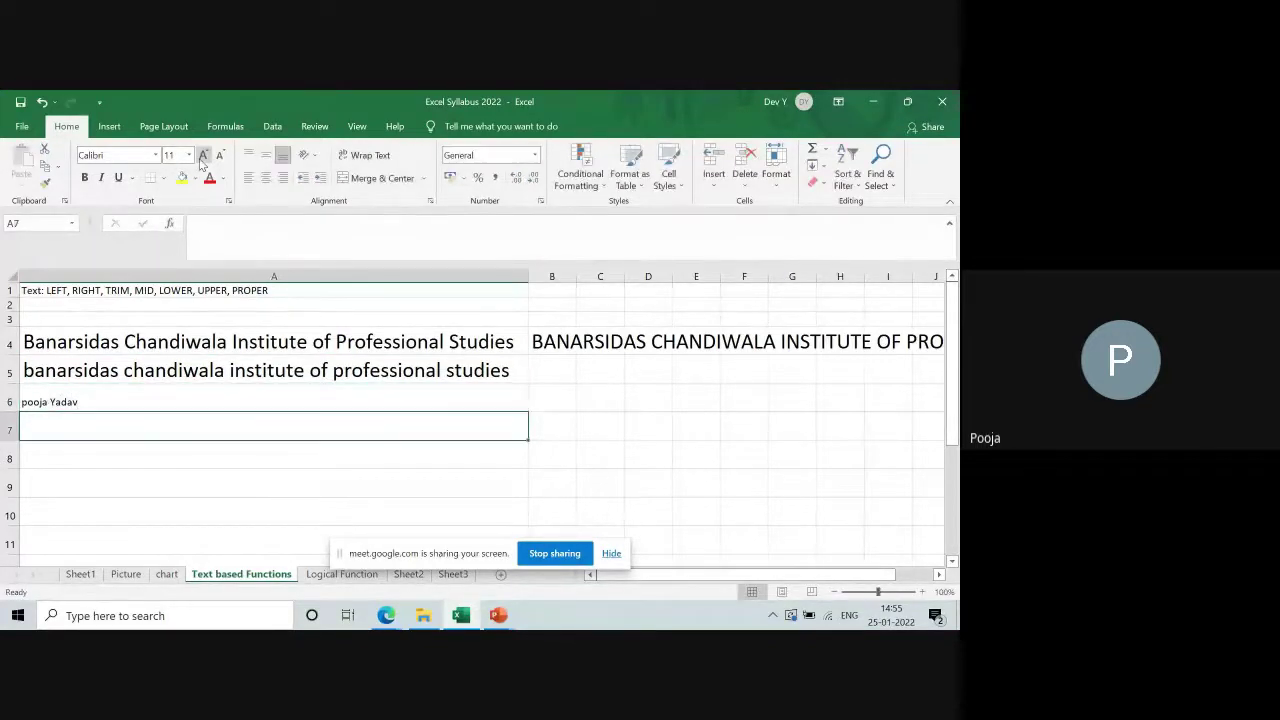
type("neha ")
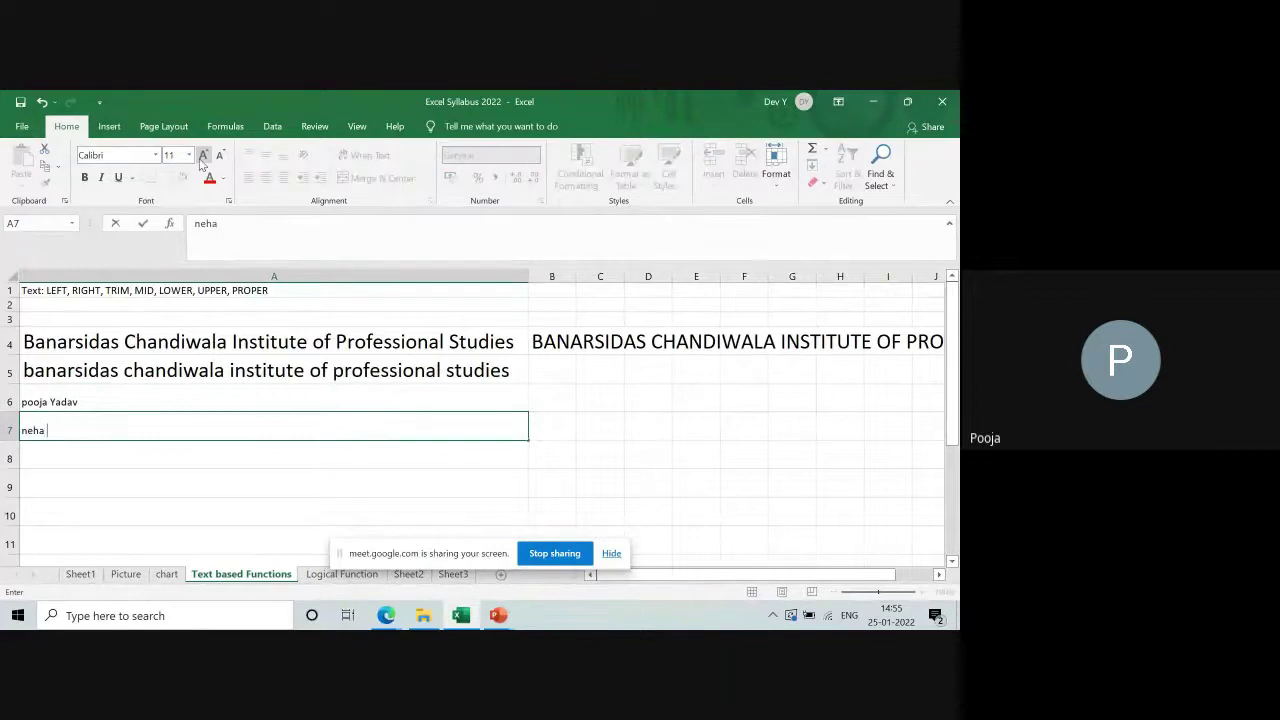
type("singh")
key("Return")
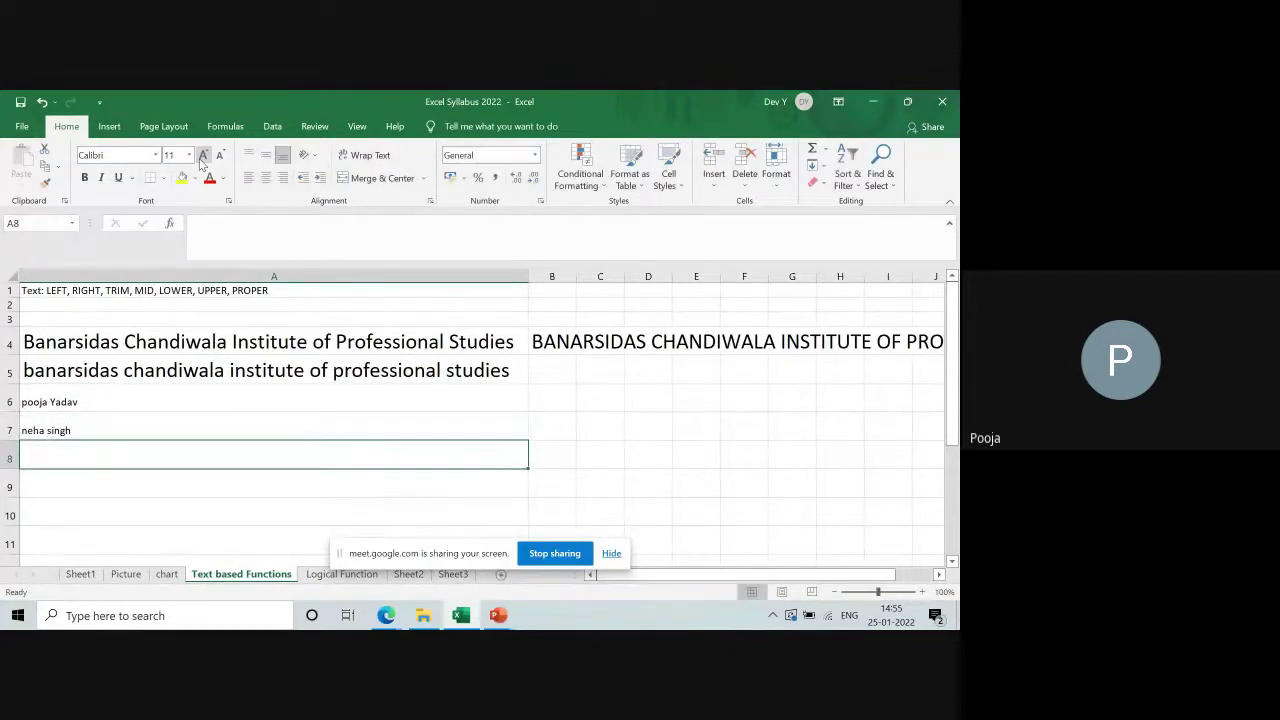
type("prashant ")
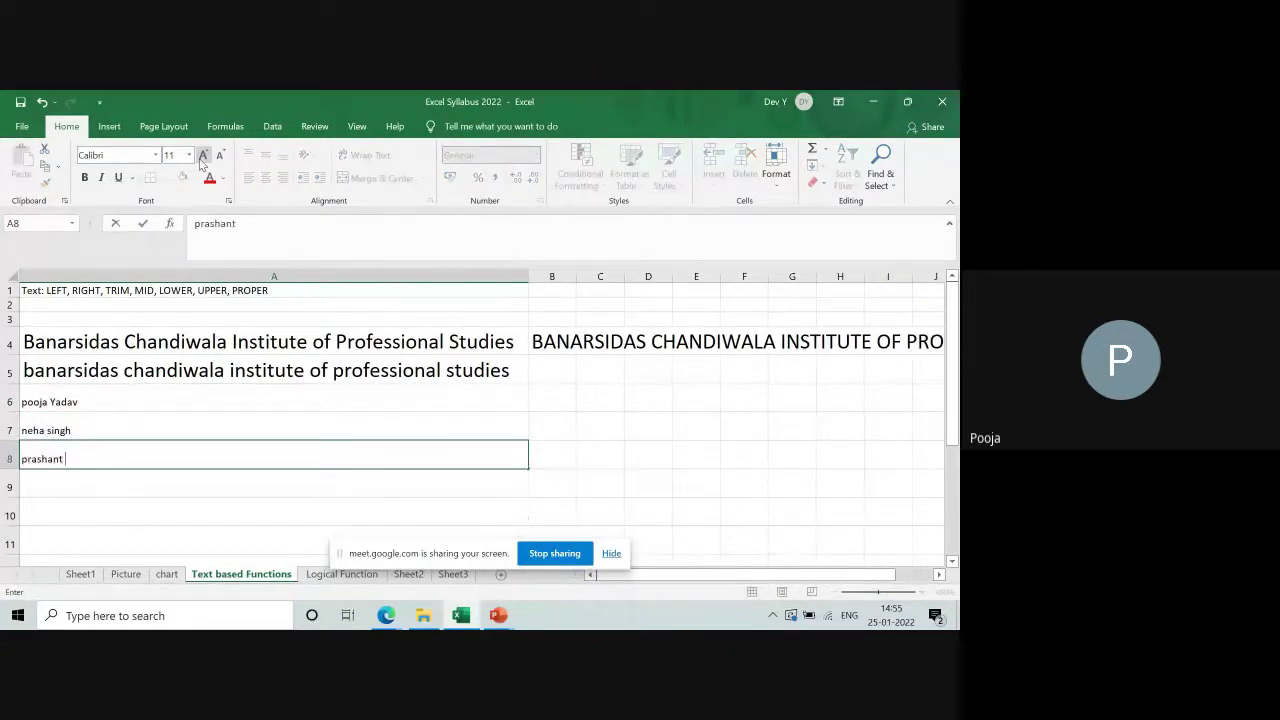
type("kumar")
key("Tab")
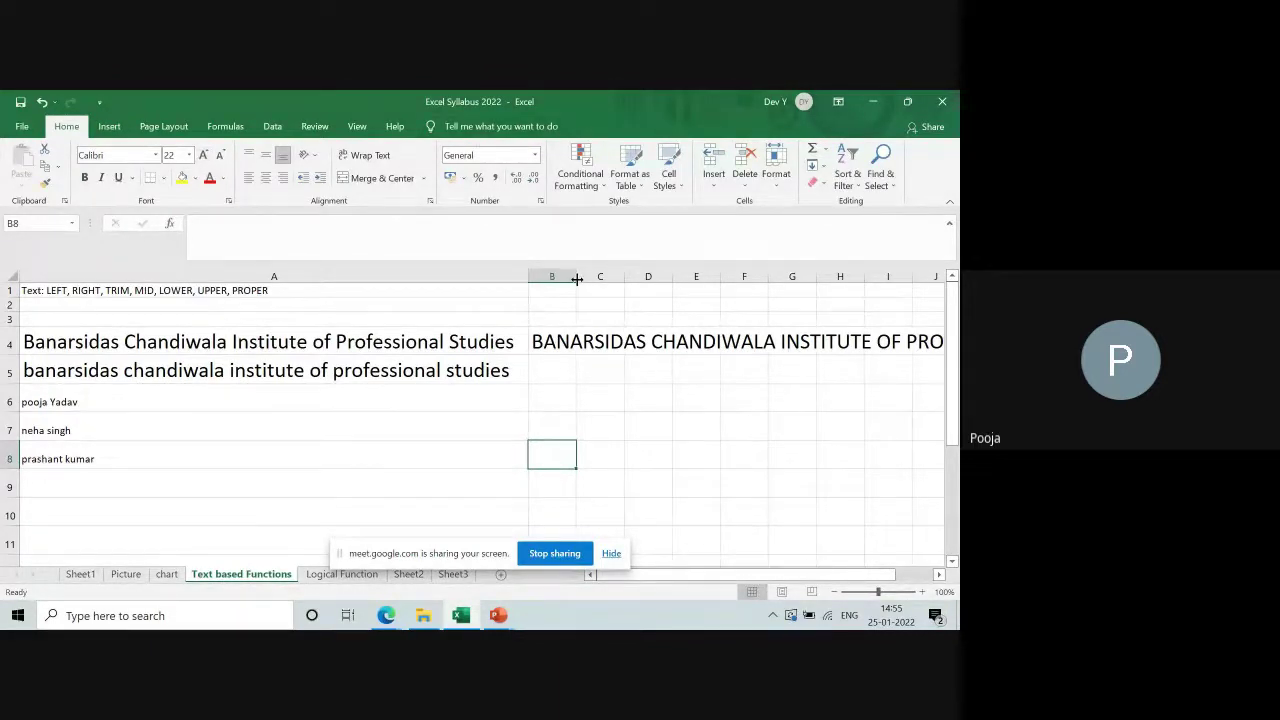
left_click_drag(577, 279, 658, 279)
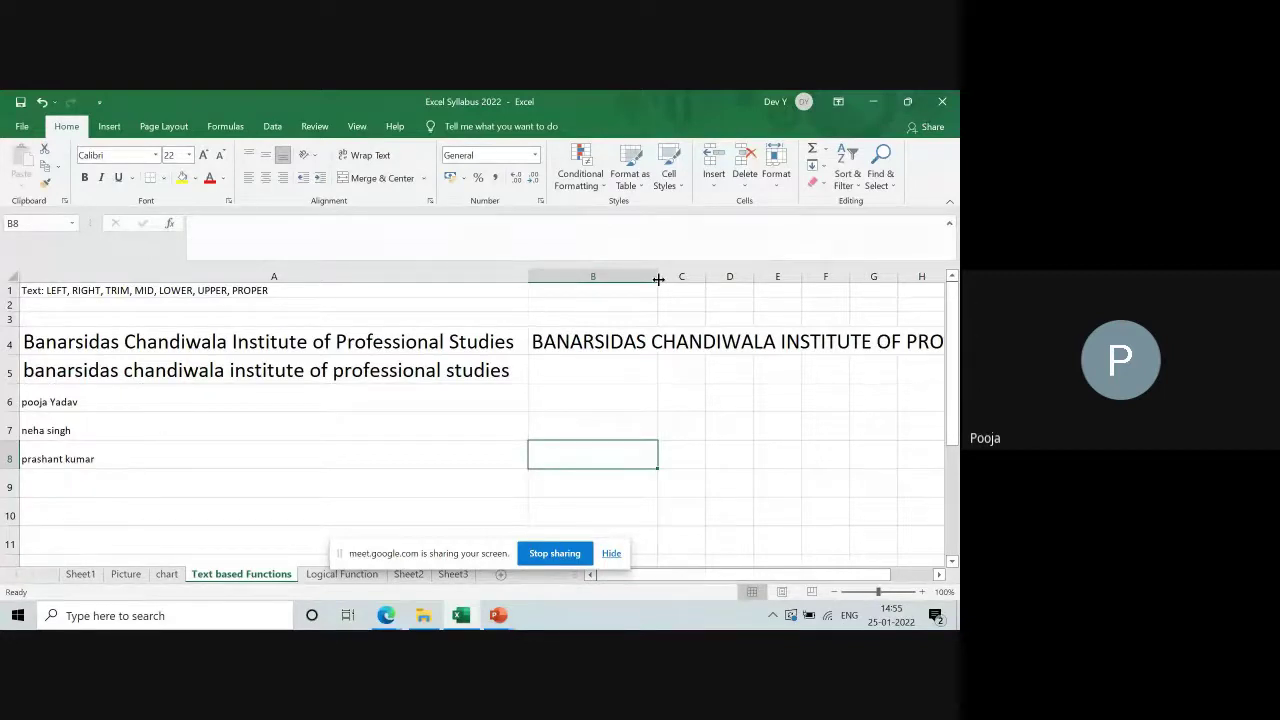
Step: Enter the formula =PROPER(A6) in B6 and copy it down to B8 to capitalize each name properly
key("Up")
key("Up")
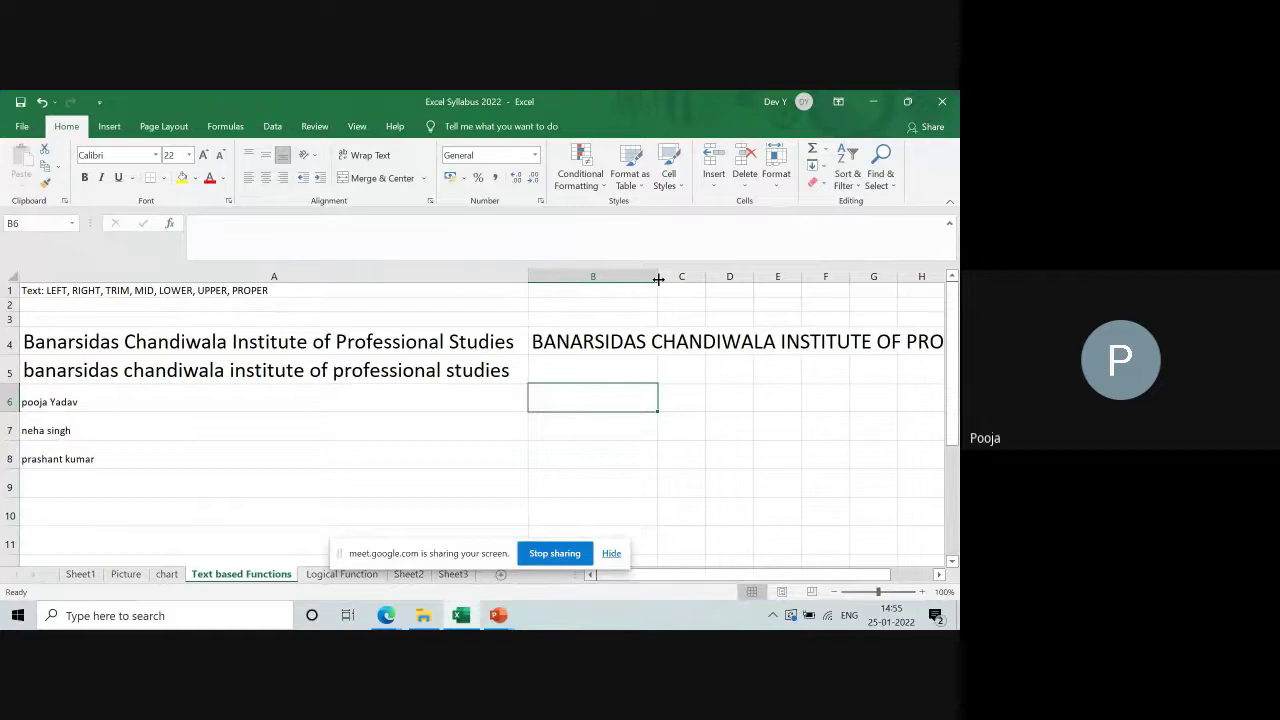
type("=")
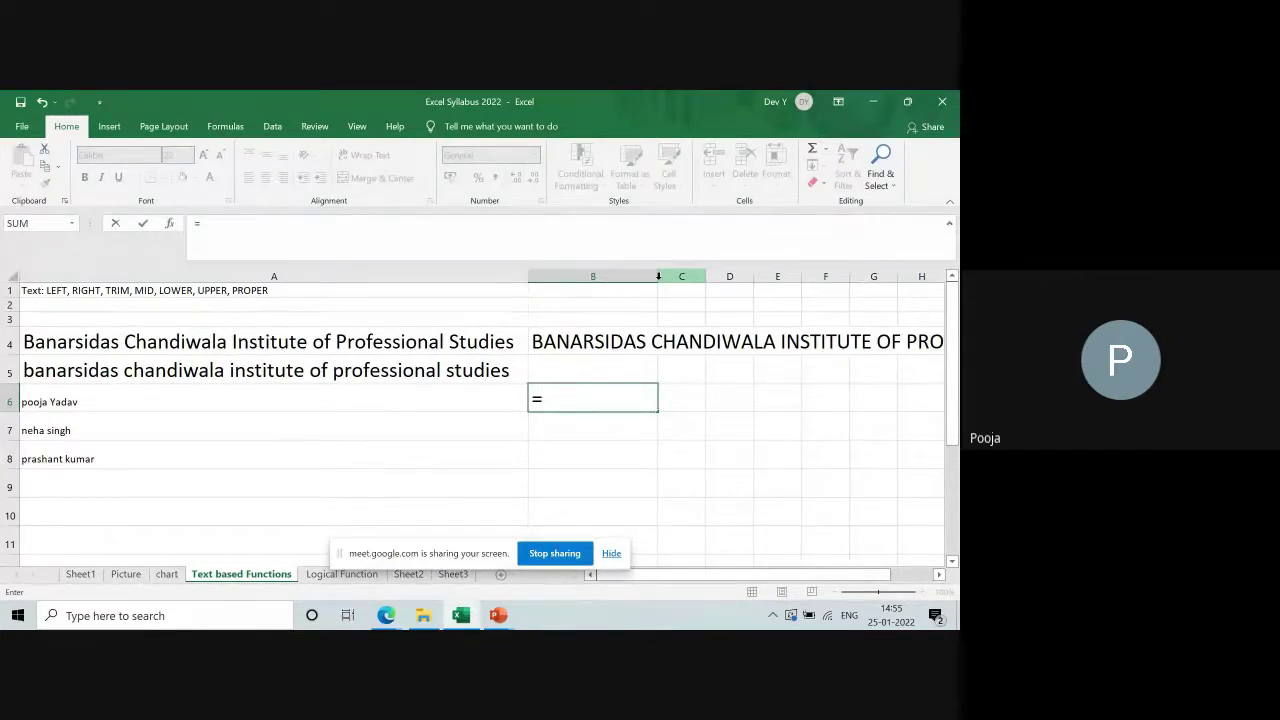
type("p")
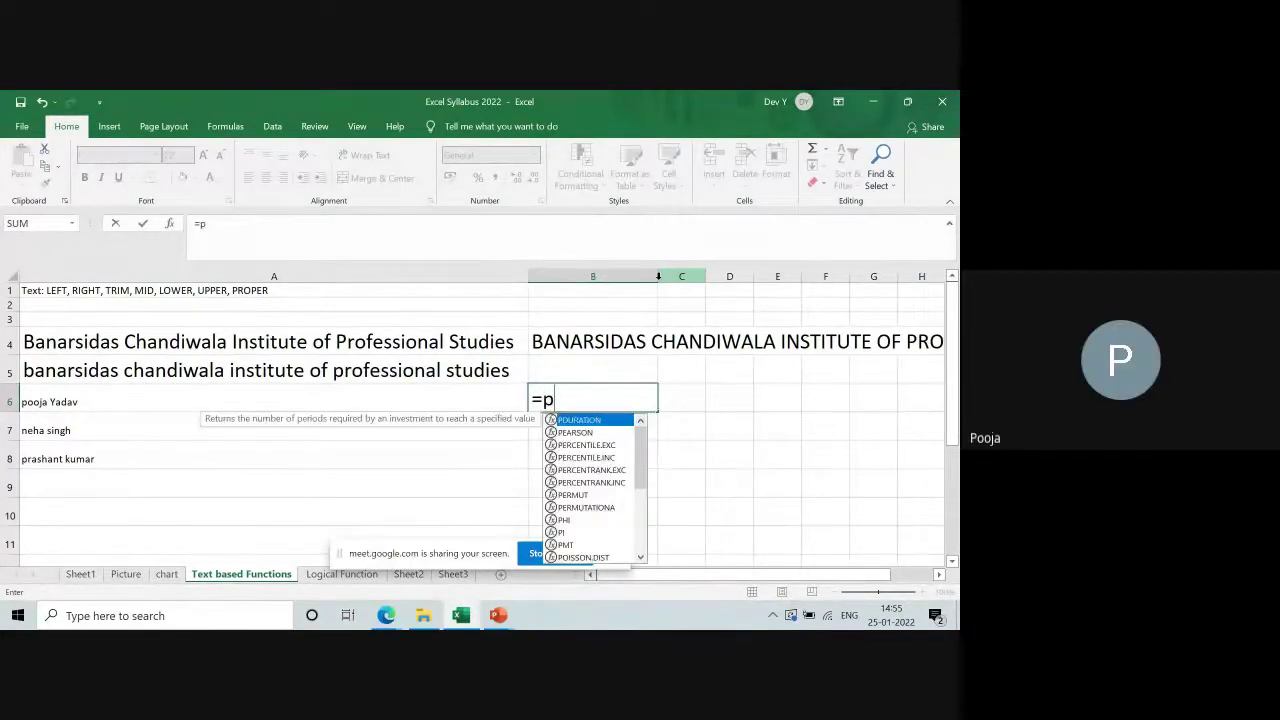
type("r")
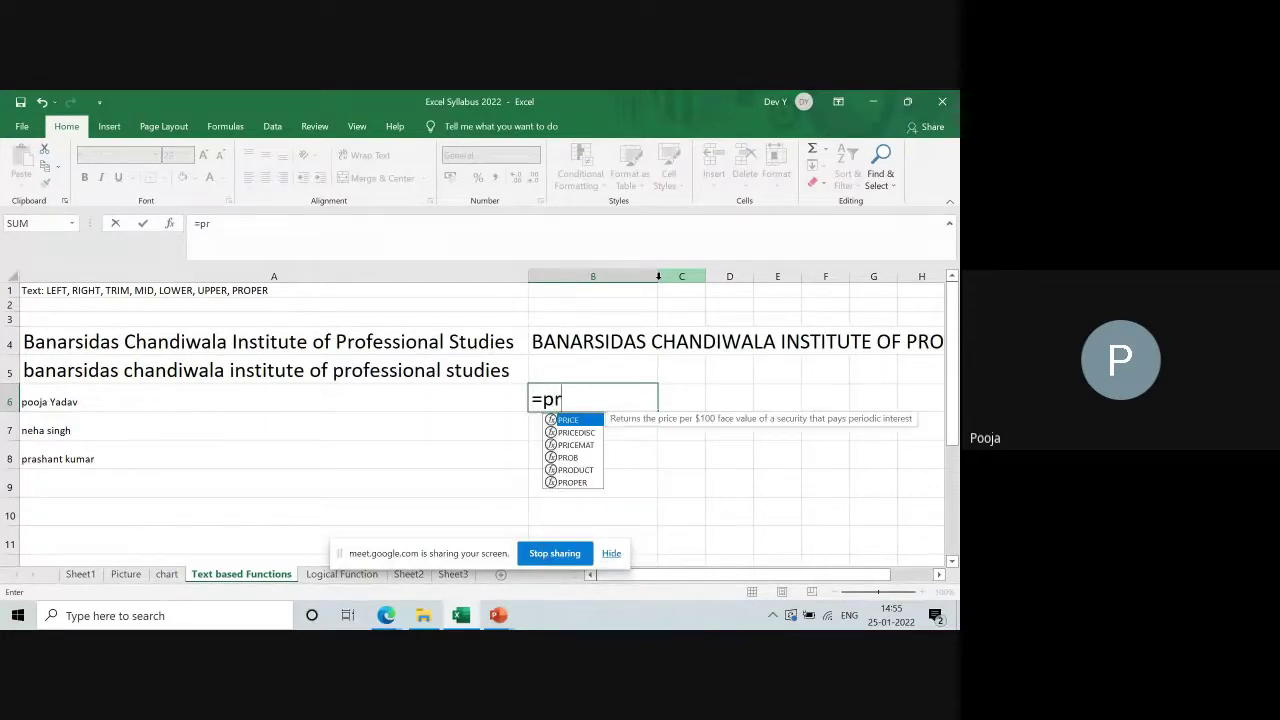
type("oper)")
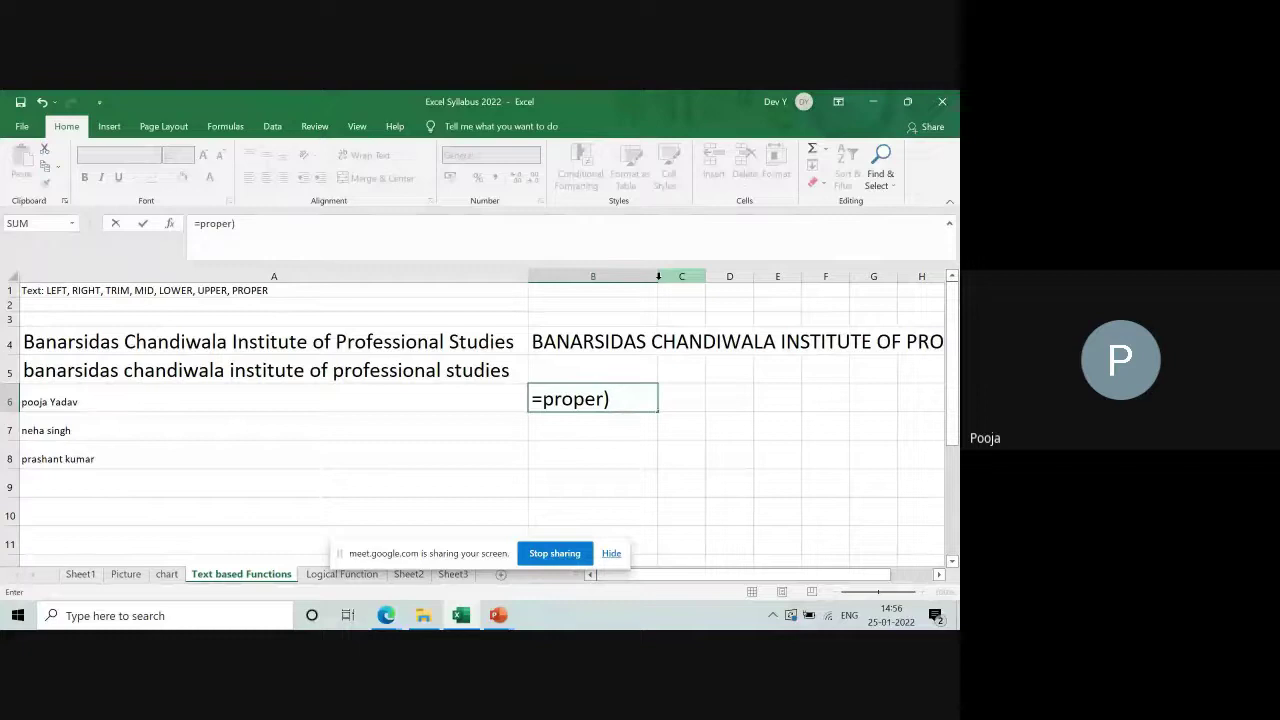
key("BackSpace")
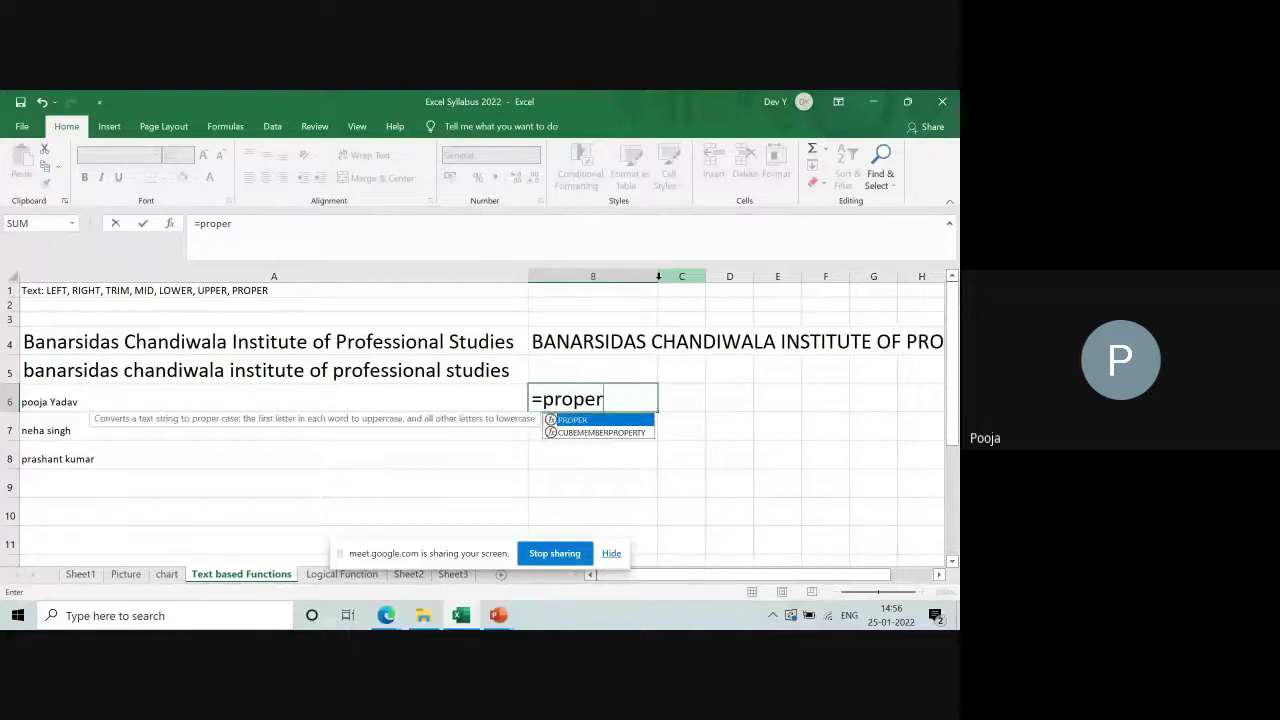
type("(")
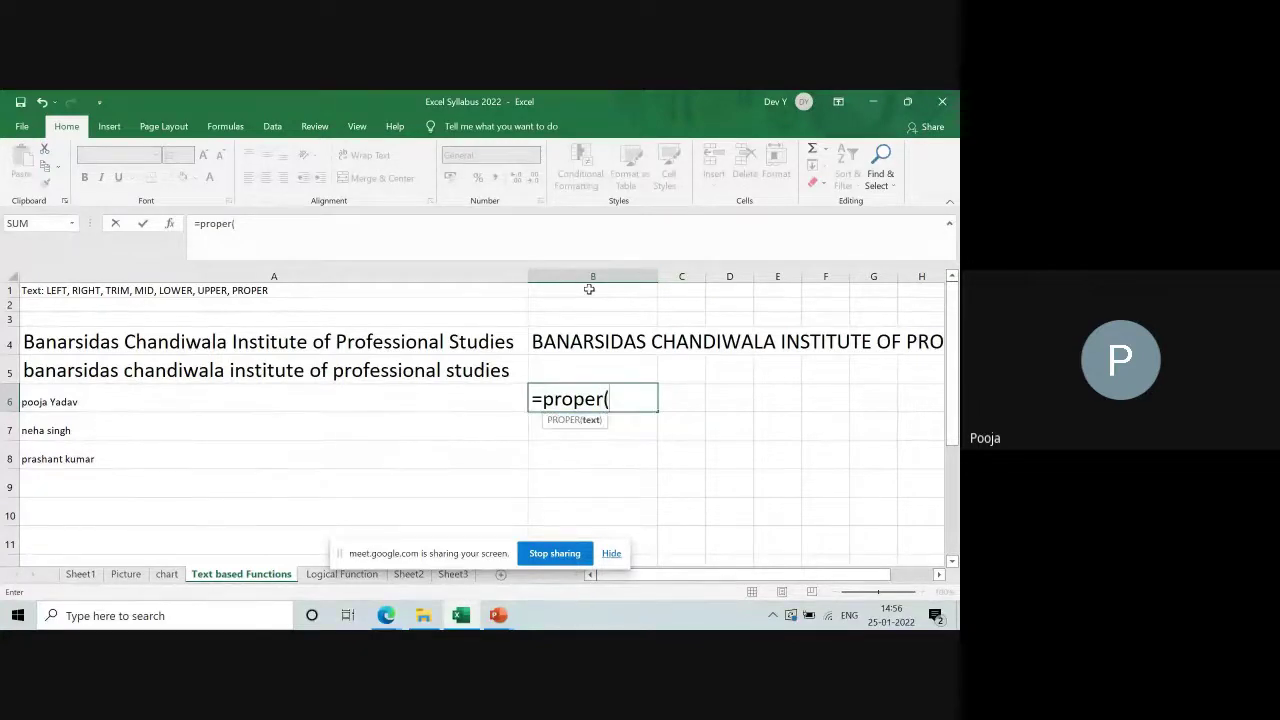
left_click(138, 396)
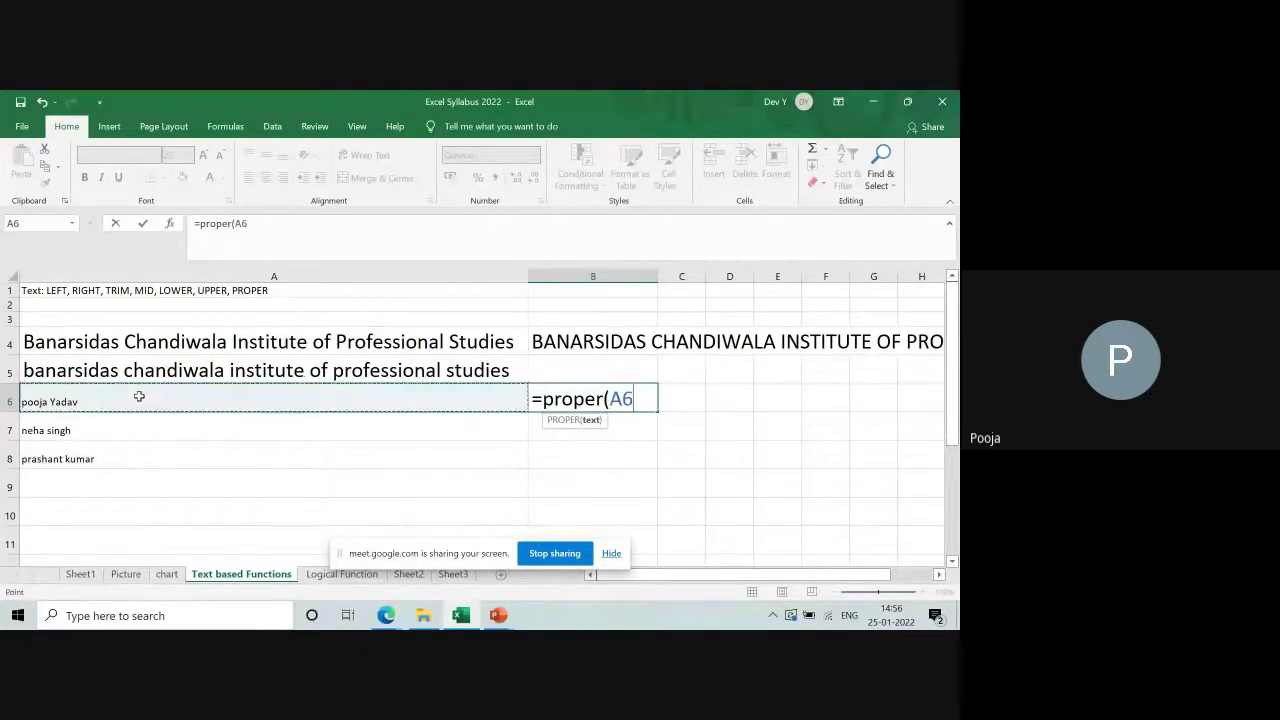
type(")")
key("Return")
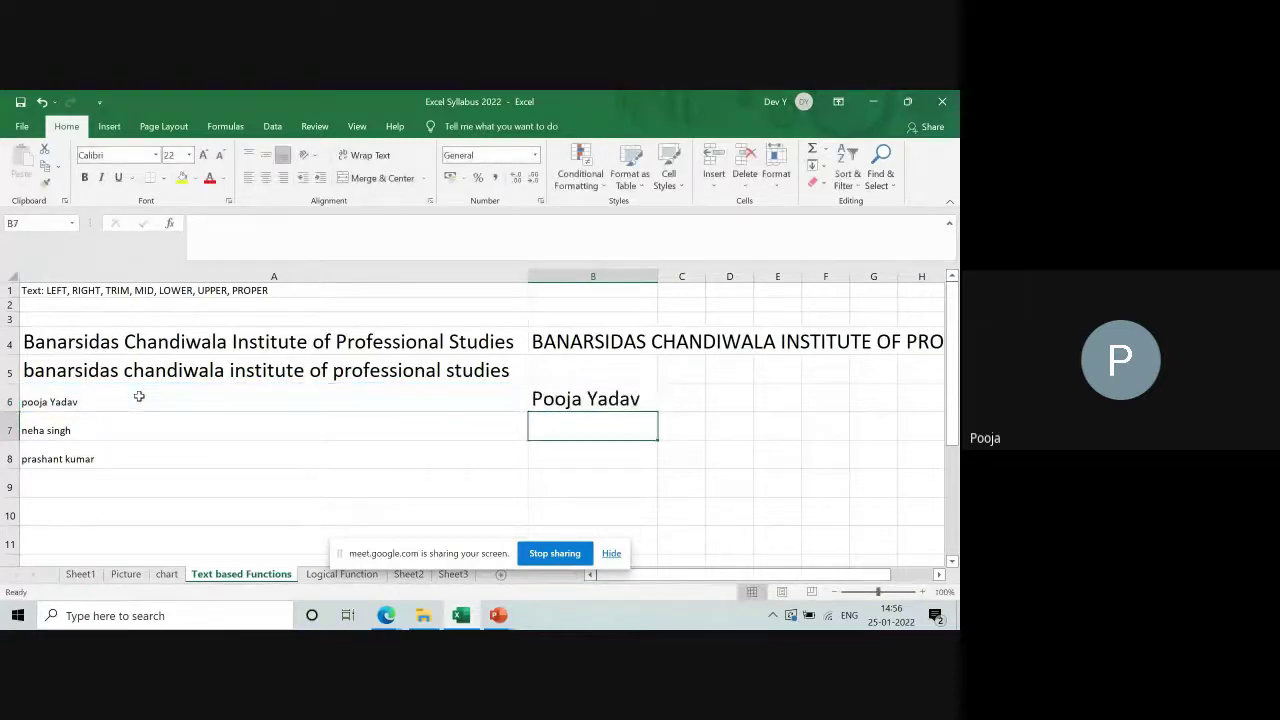
left_click(603, 399)
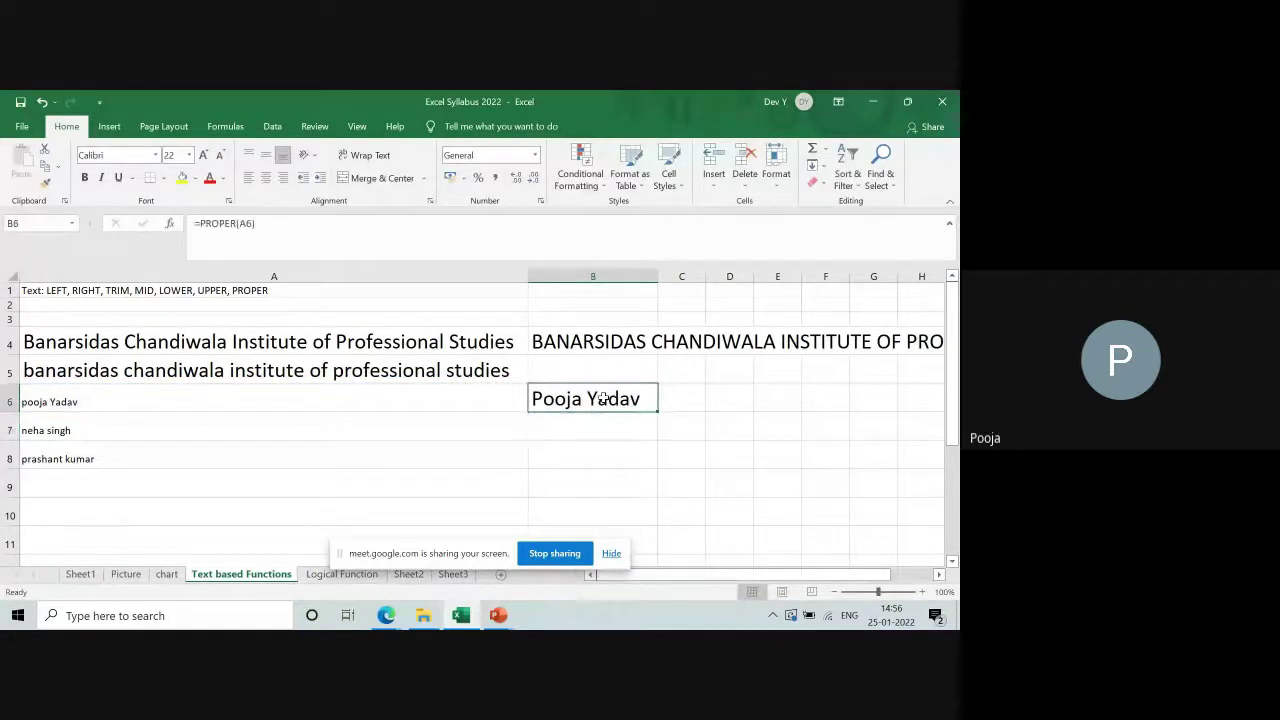
left_click_drag(657, 410, 652, 472)
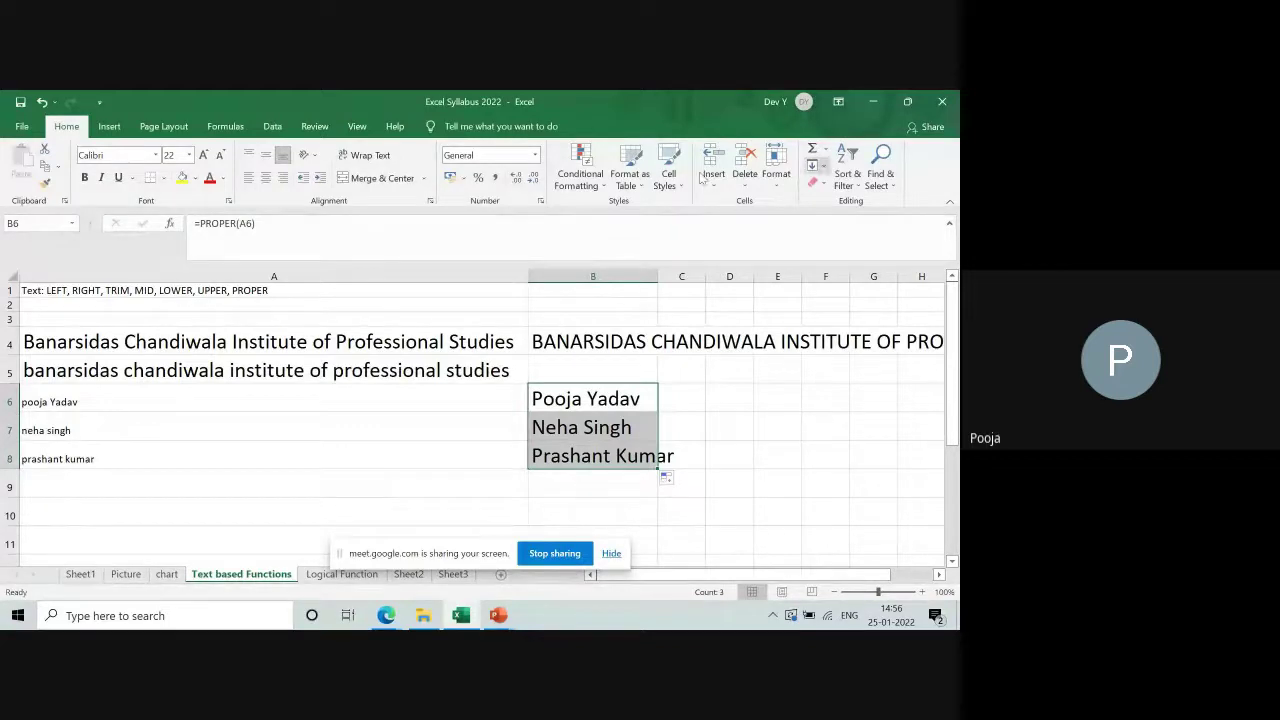
left_click_drag(659, 279, 659, 279)
double_click(659, 279)
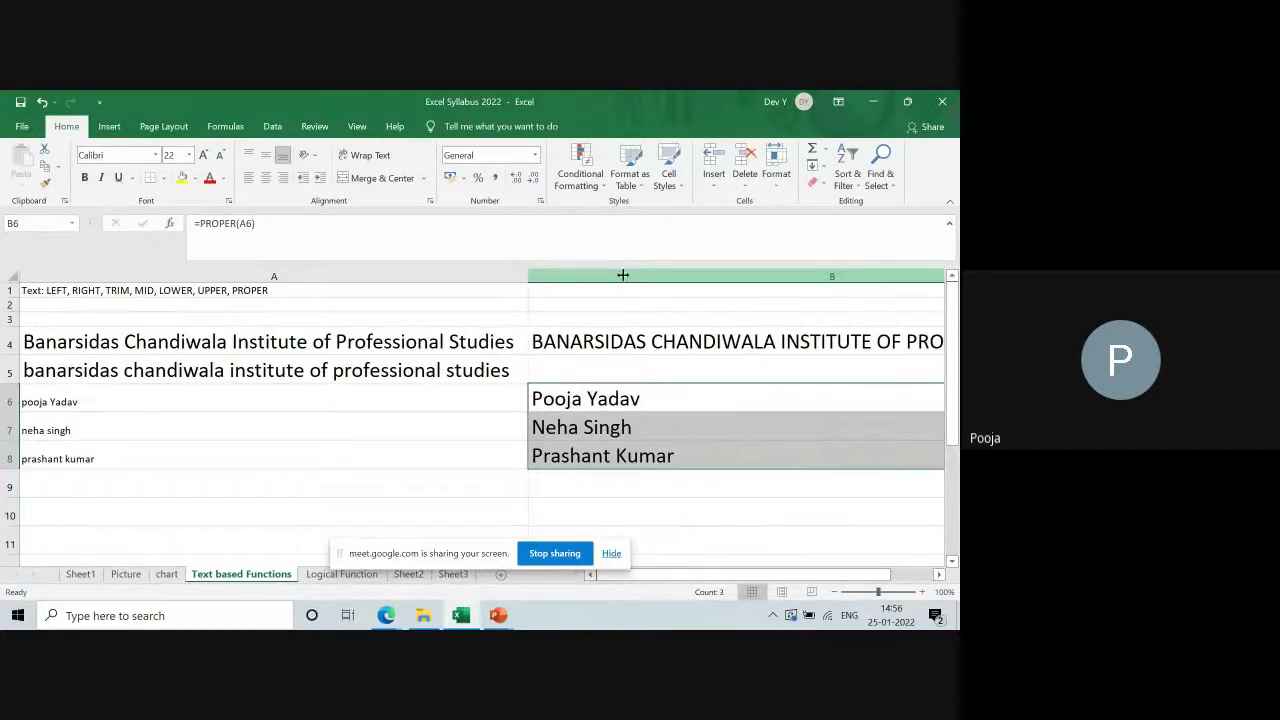
key("ctrl+z")
key("Left")
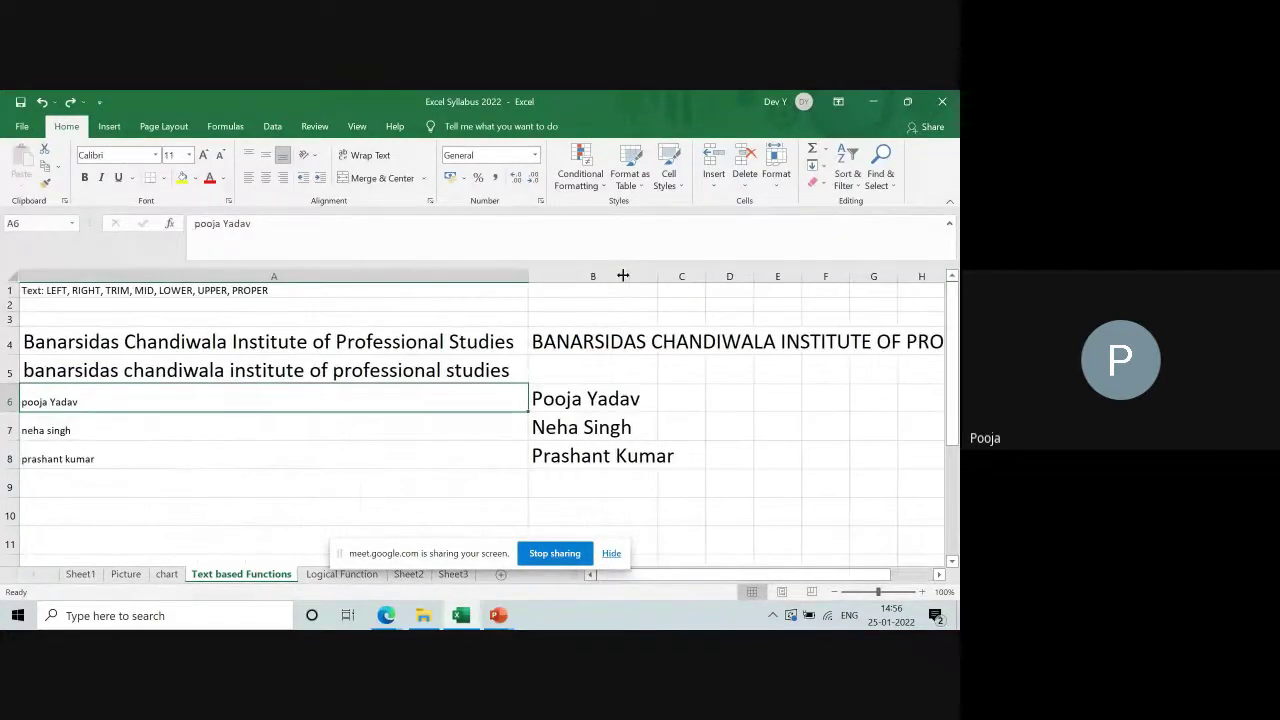
Step: Widen column B to fit the names, enter =LEFT(B6,4) in C6 and copy it down to C8
left_click_drag(659, 276, 694, 277)
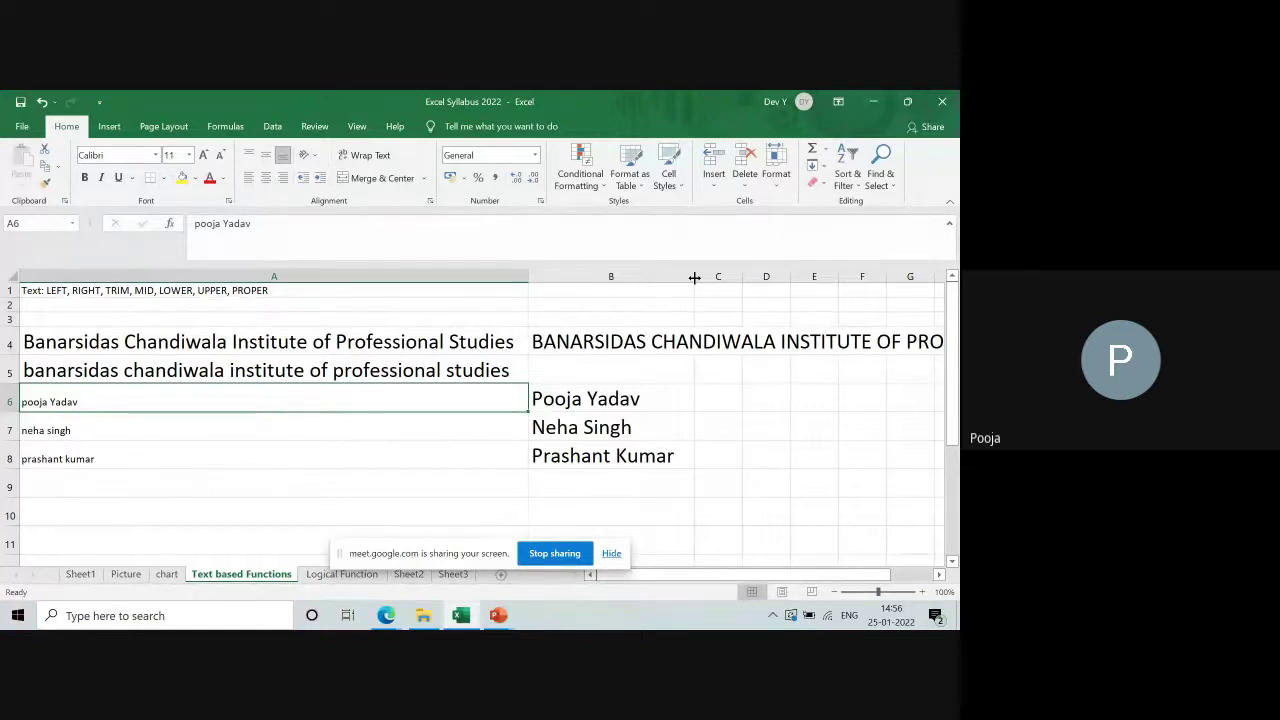
key("Right")
key("Right")
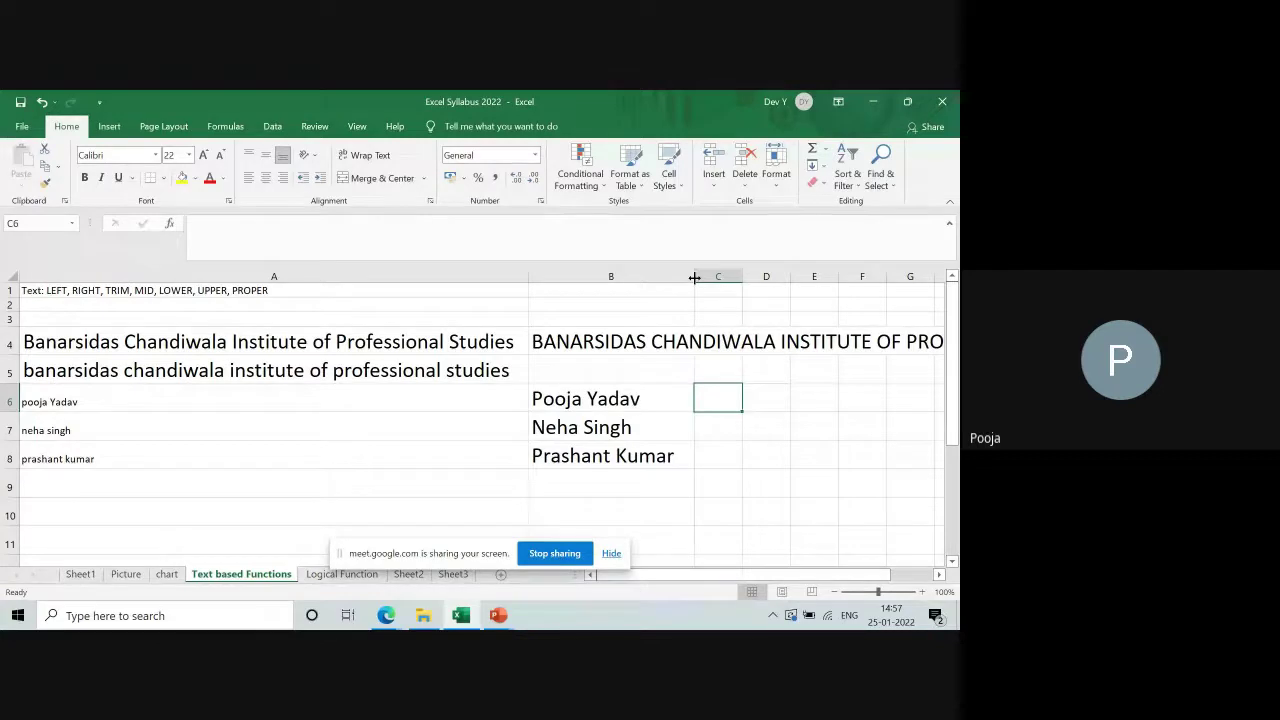
type("=")
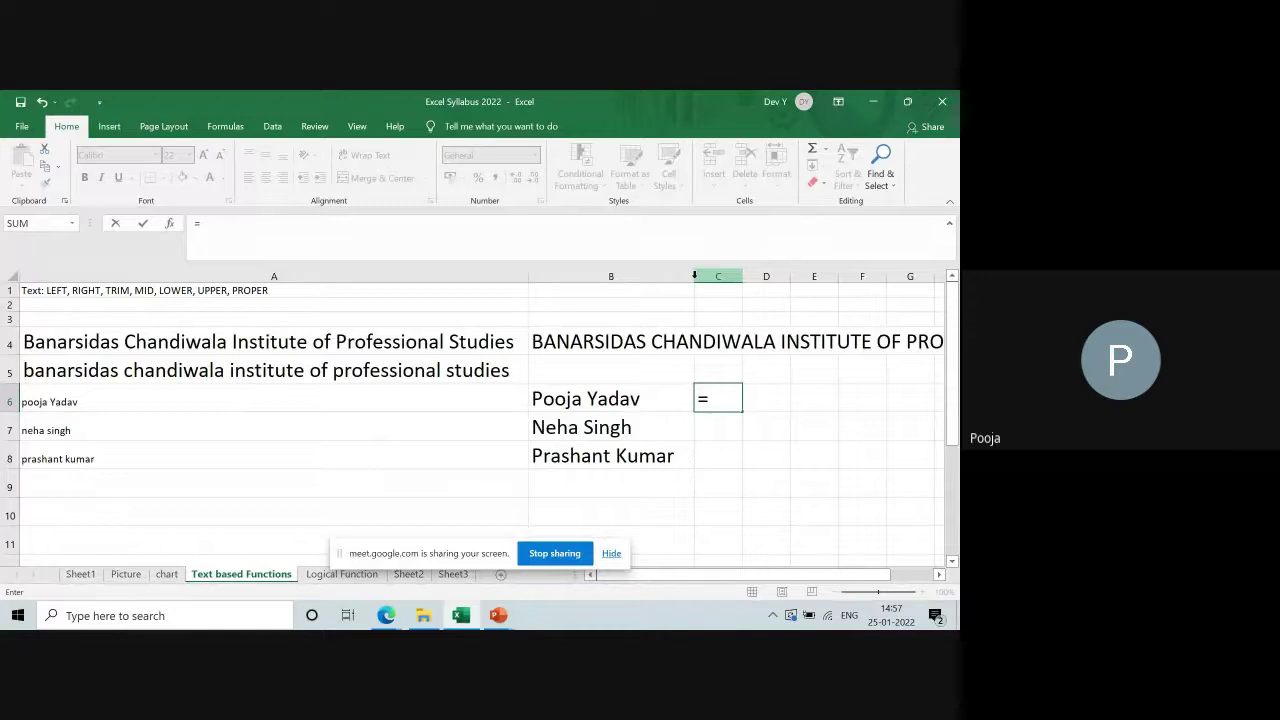
type("left")
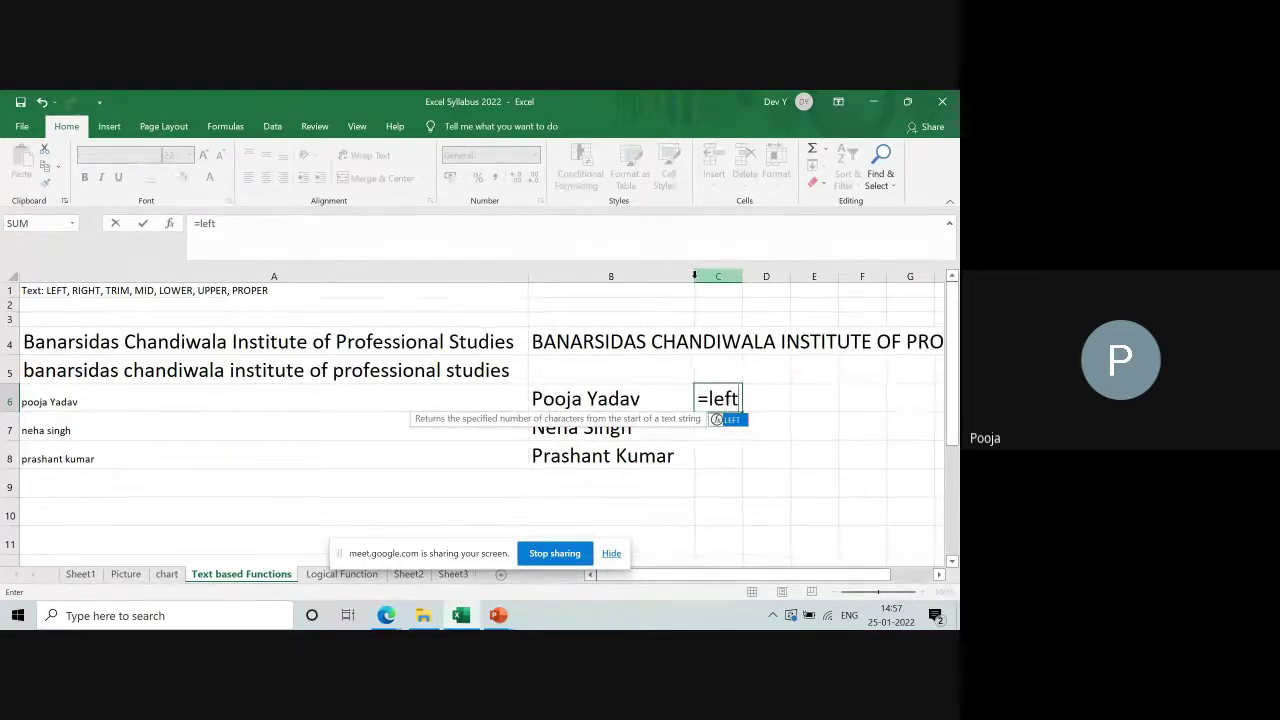
type("(")
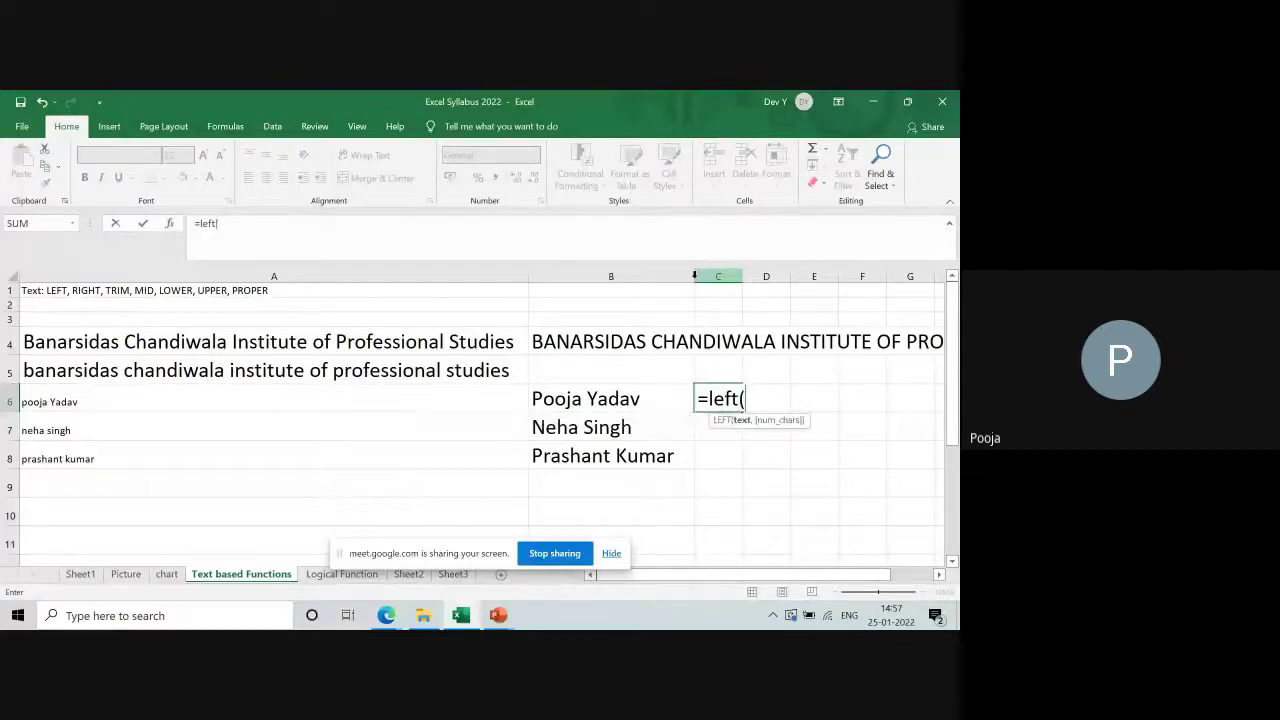
left_click(596, 403)
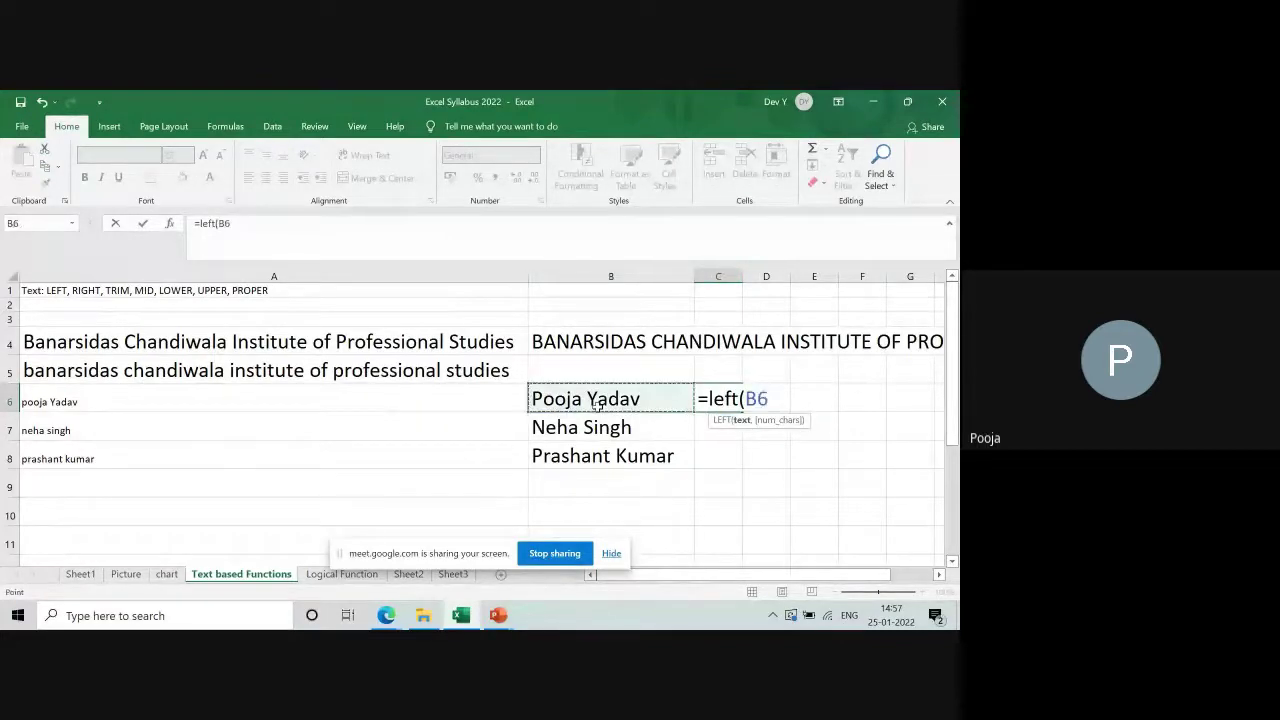
type(",")
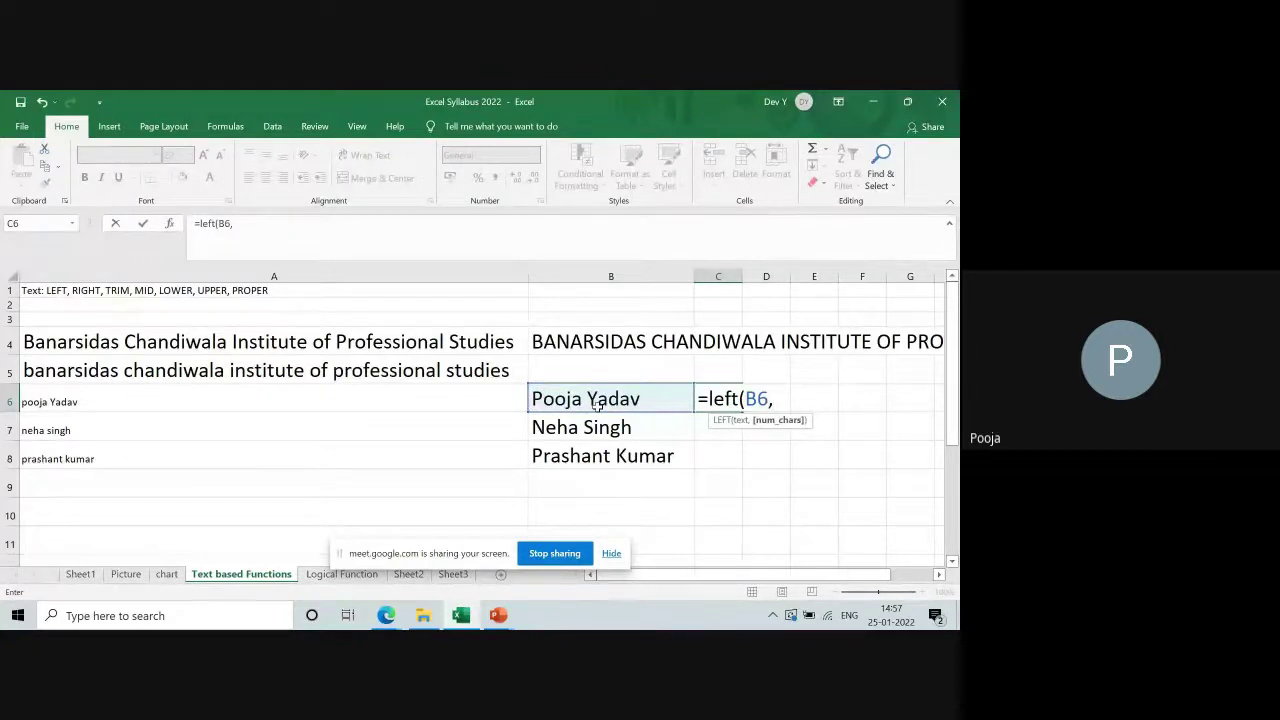
type("4)")
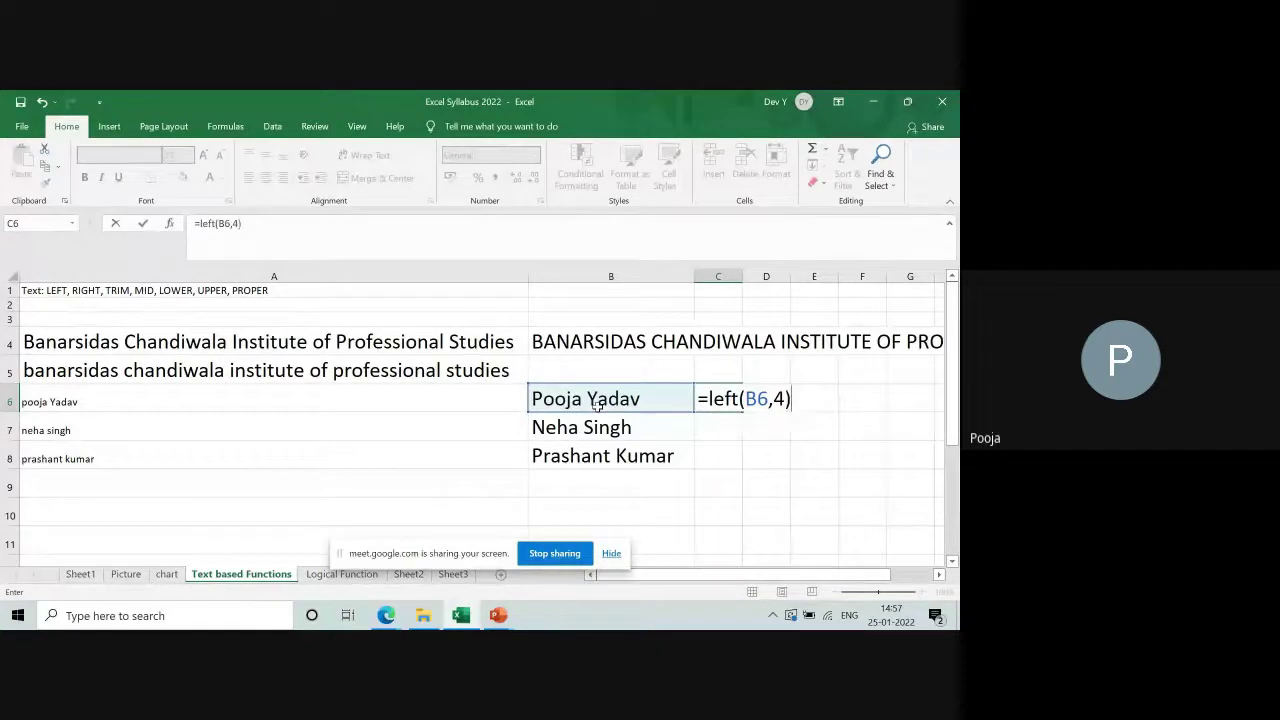
key("Return")
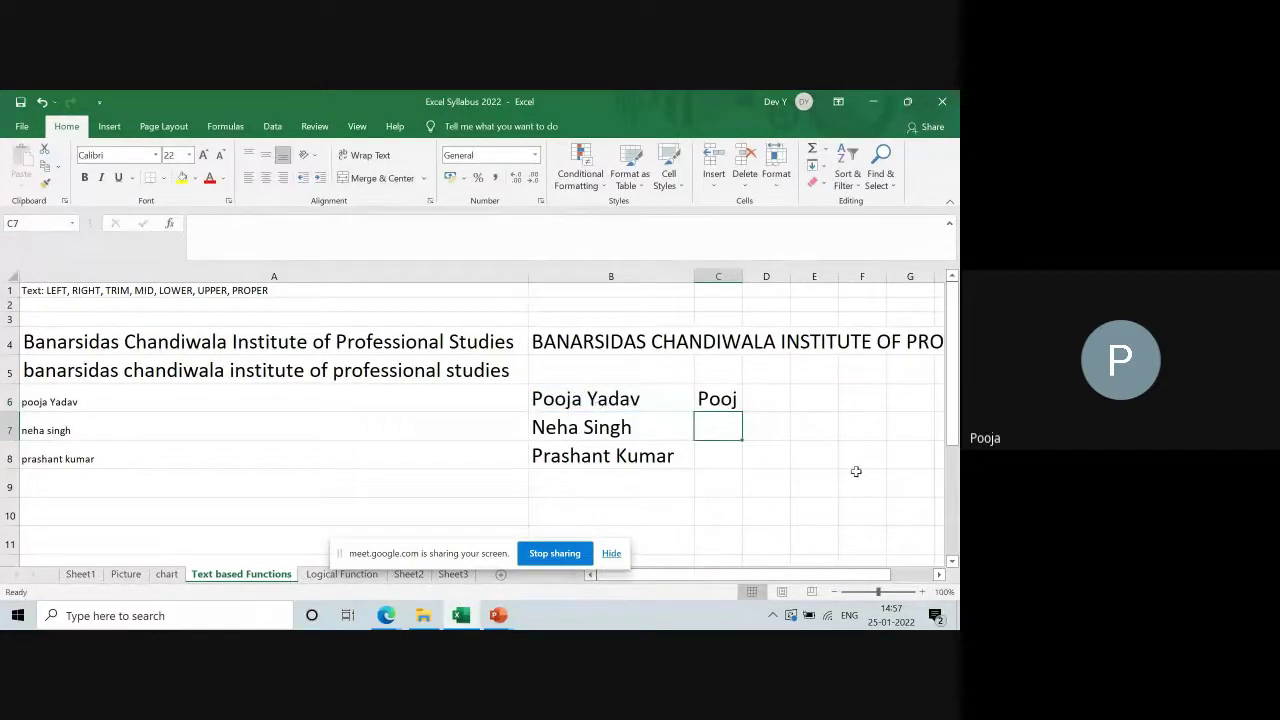
left_click(724, 400)
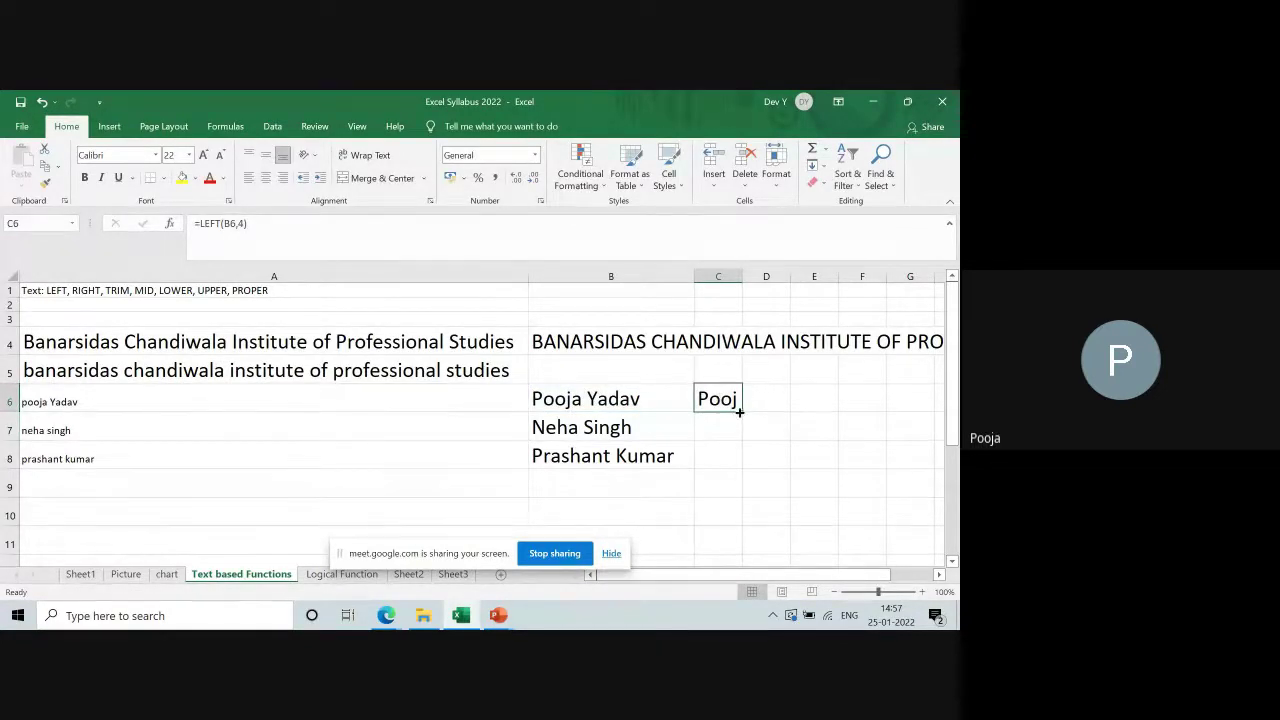
left_click_drag(743, 412, 743, 470)
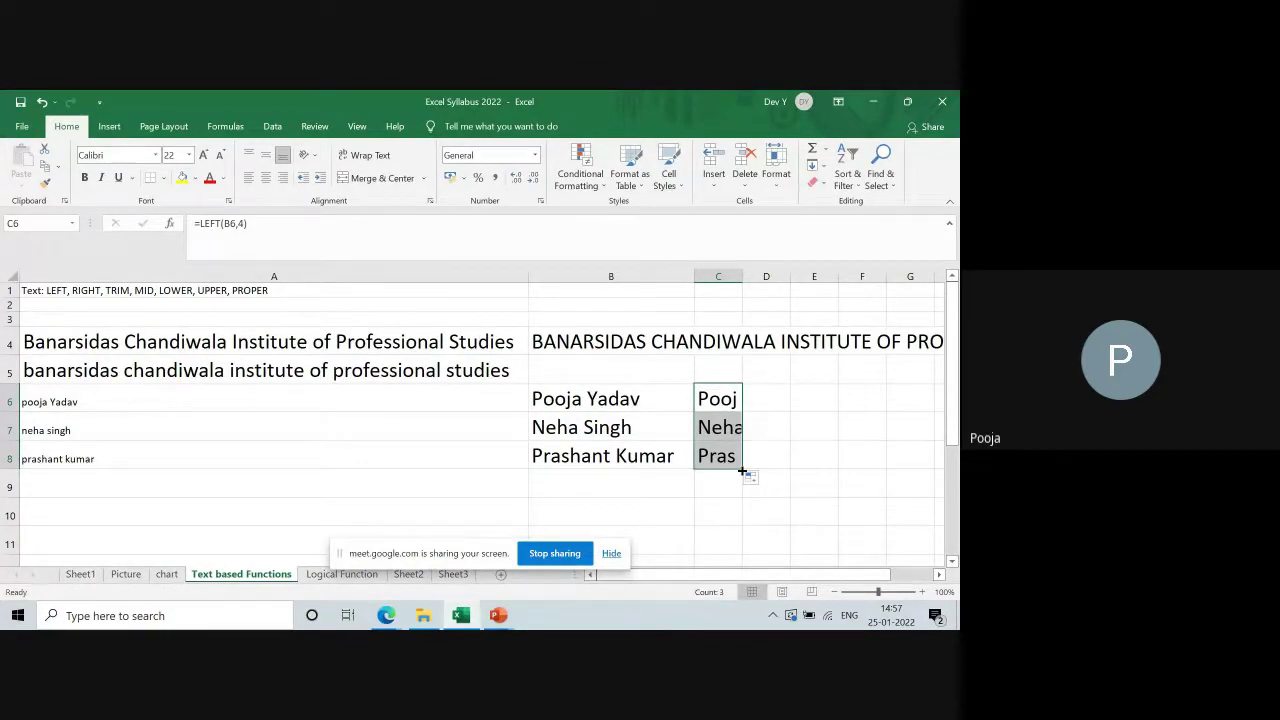
Step: Enter the formula =RIGHT(B6,4) in D6 and copy it down to D8 to extract each name's last four characters
left_click(773, 395)
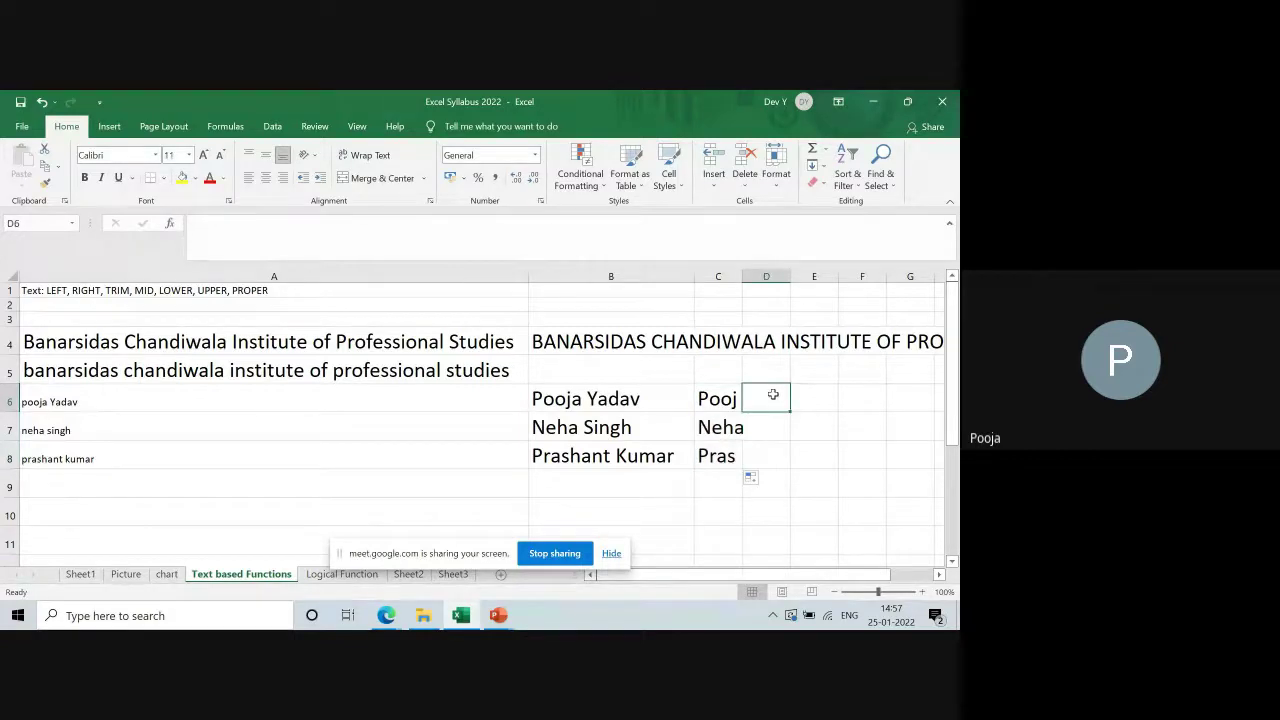
type("=")
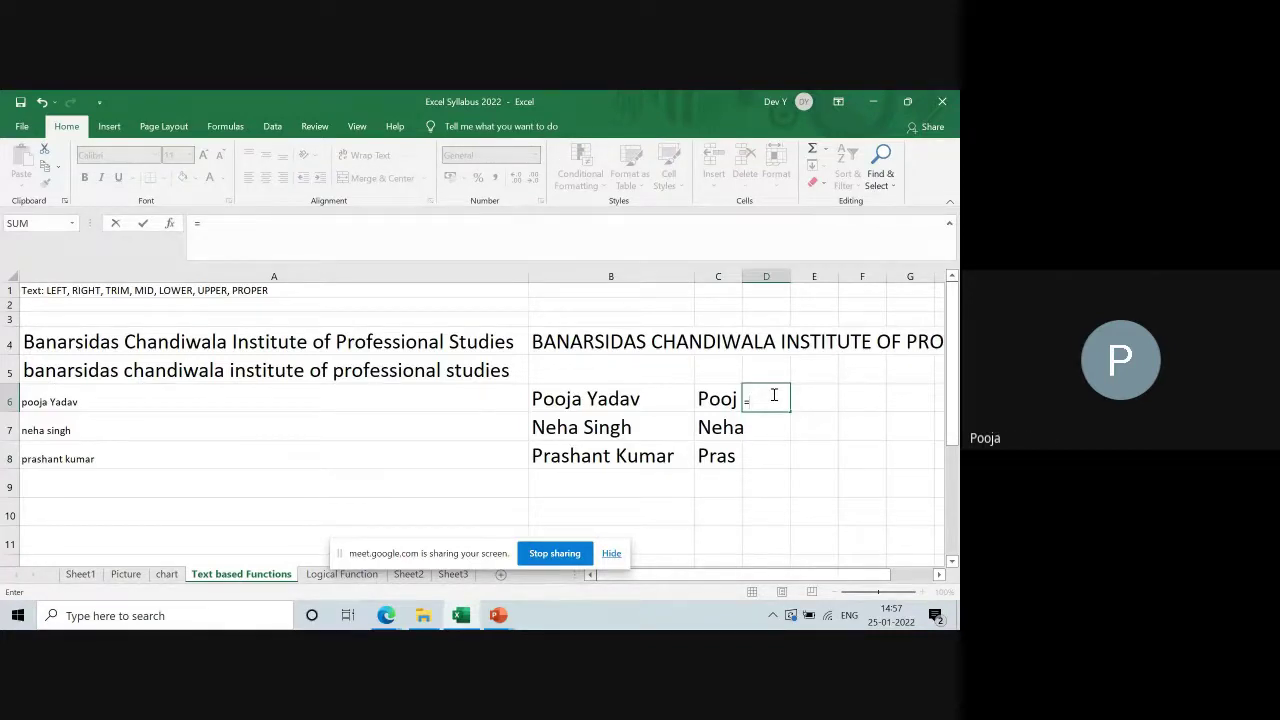
type("ri")
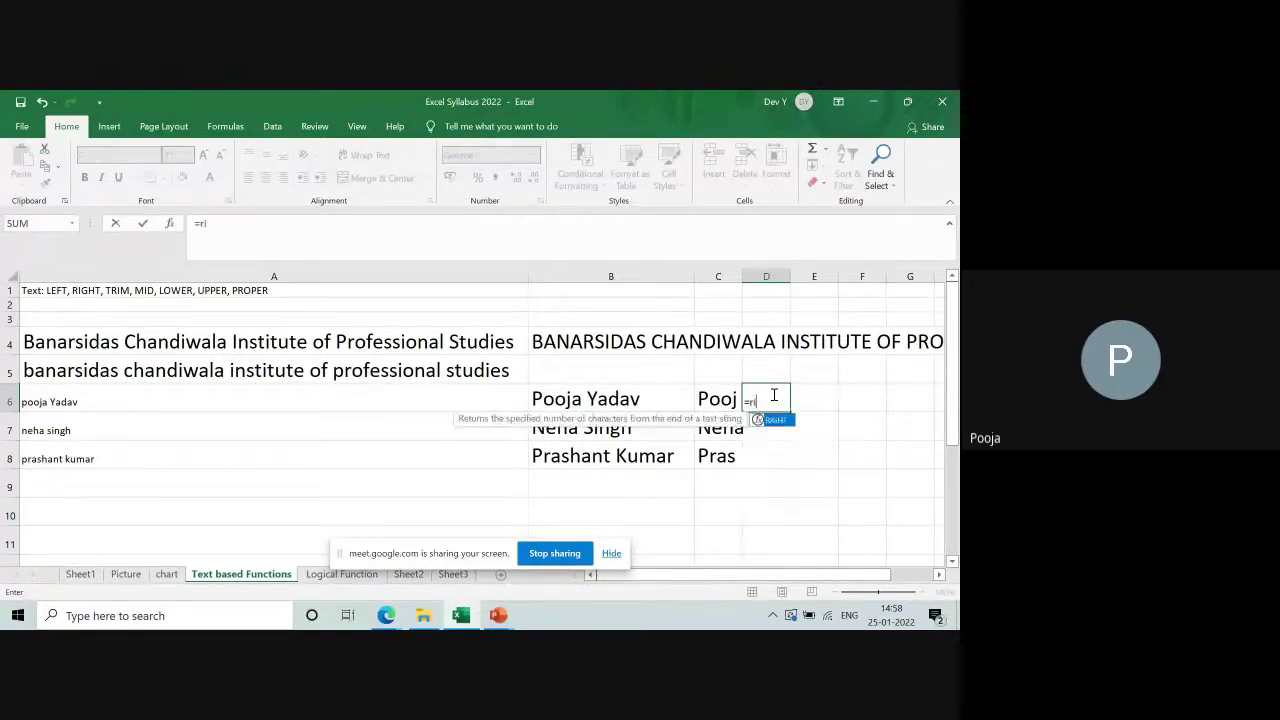
type("ght(")
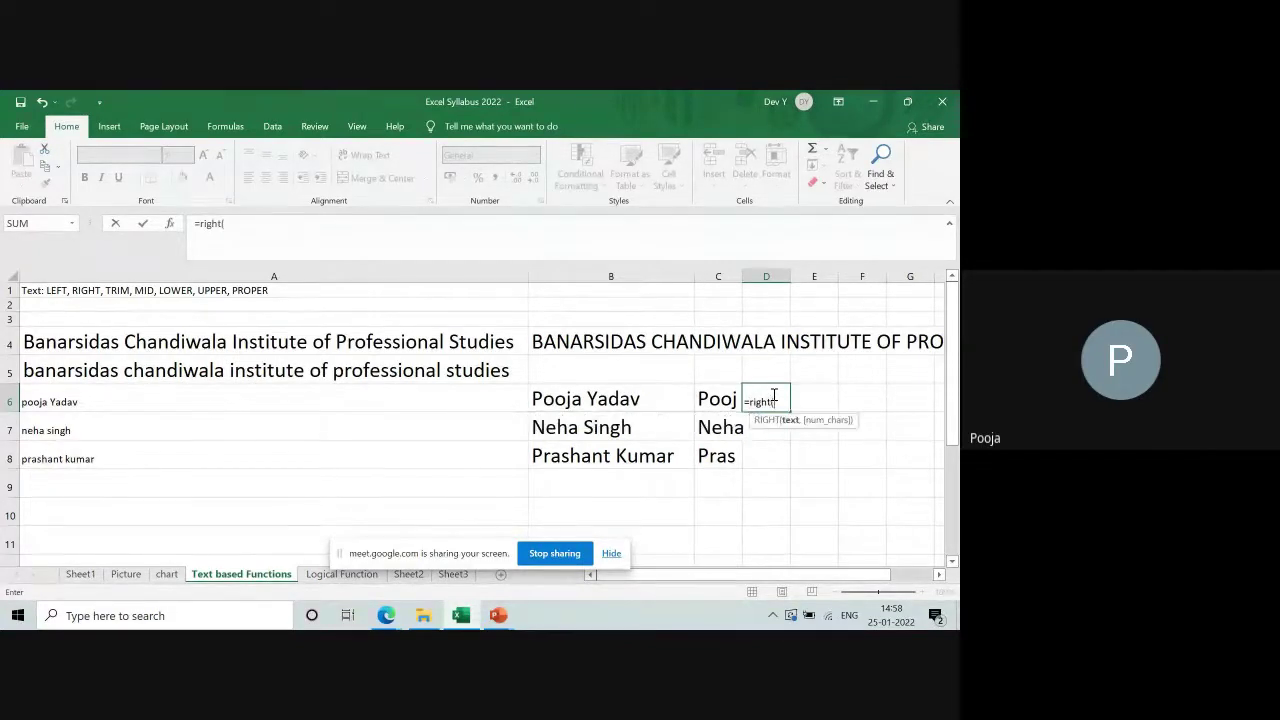
left_click(645, 403)
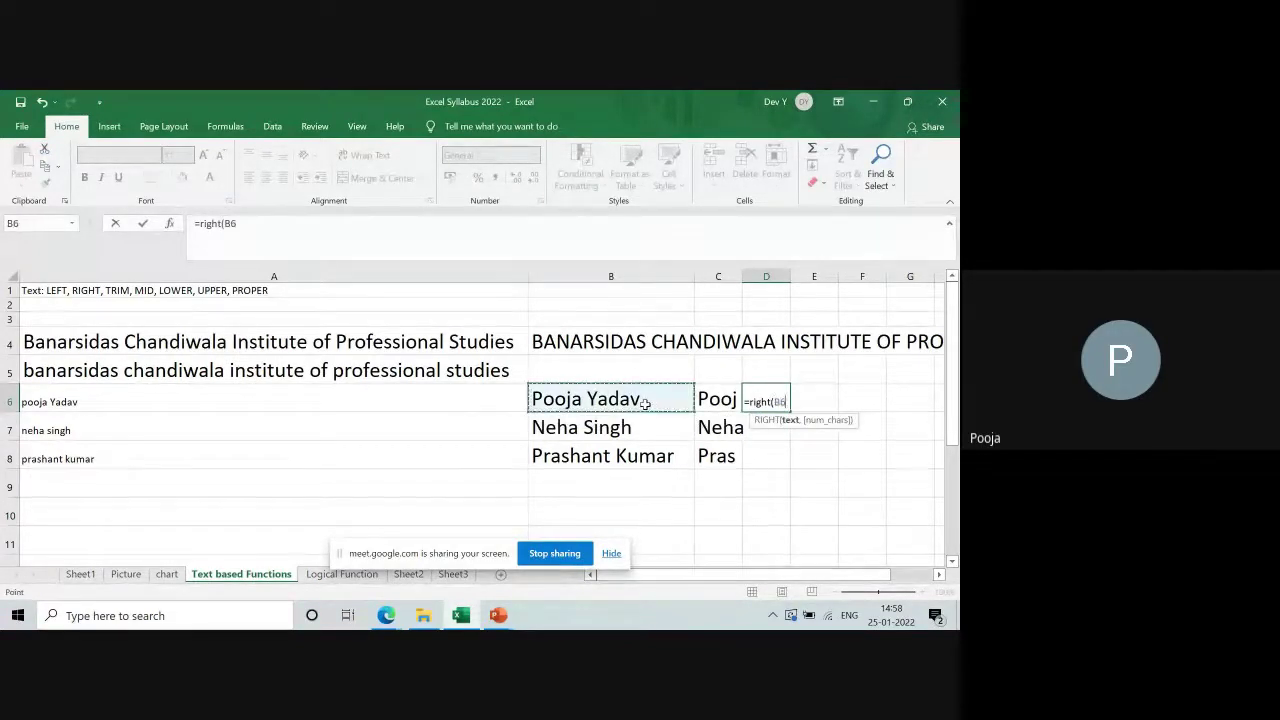
type(",4")
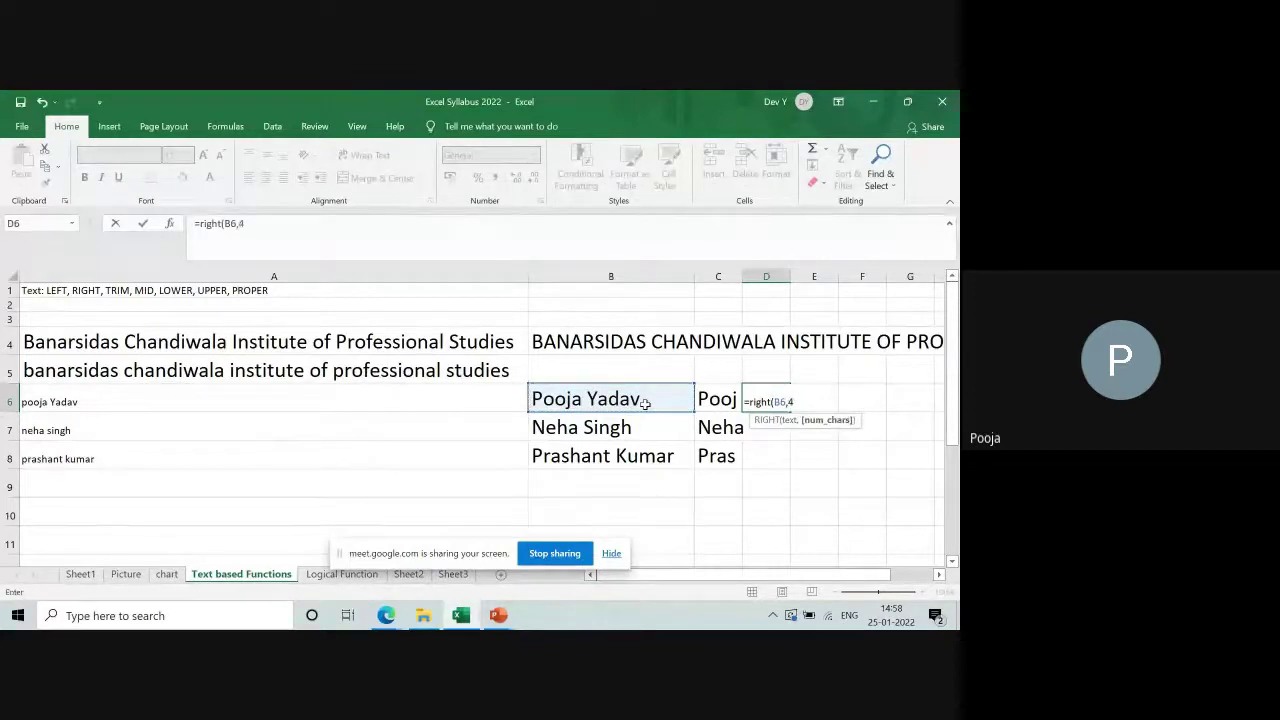
key("Return")
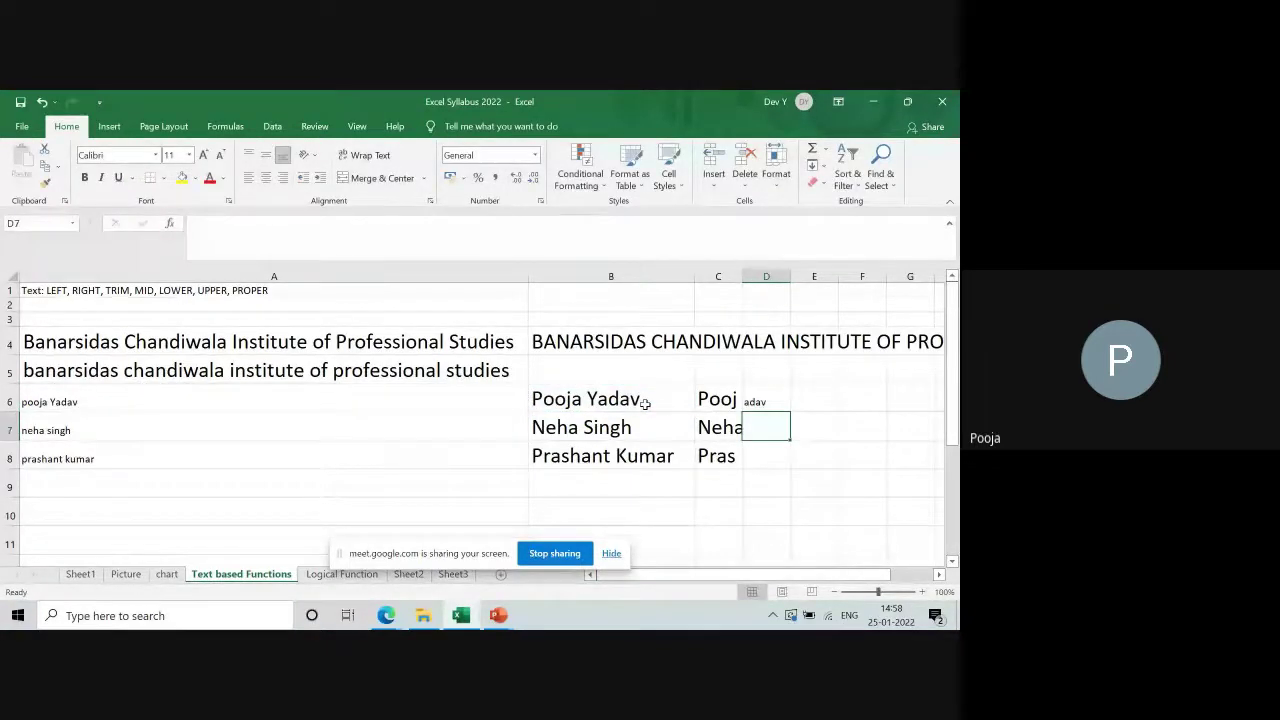
left_click(780, 399)
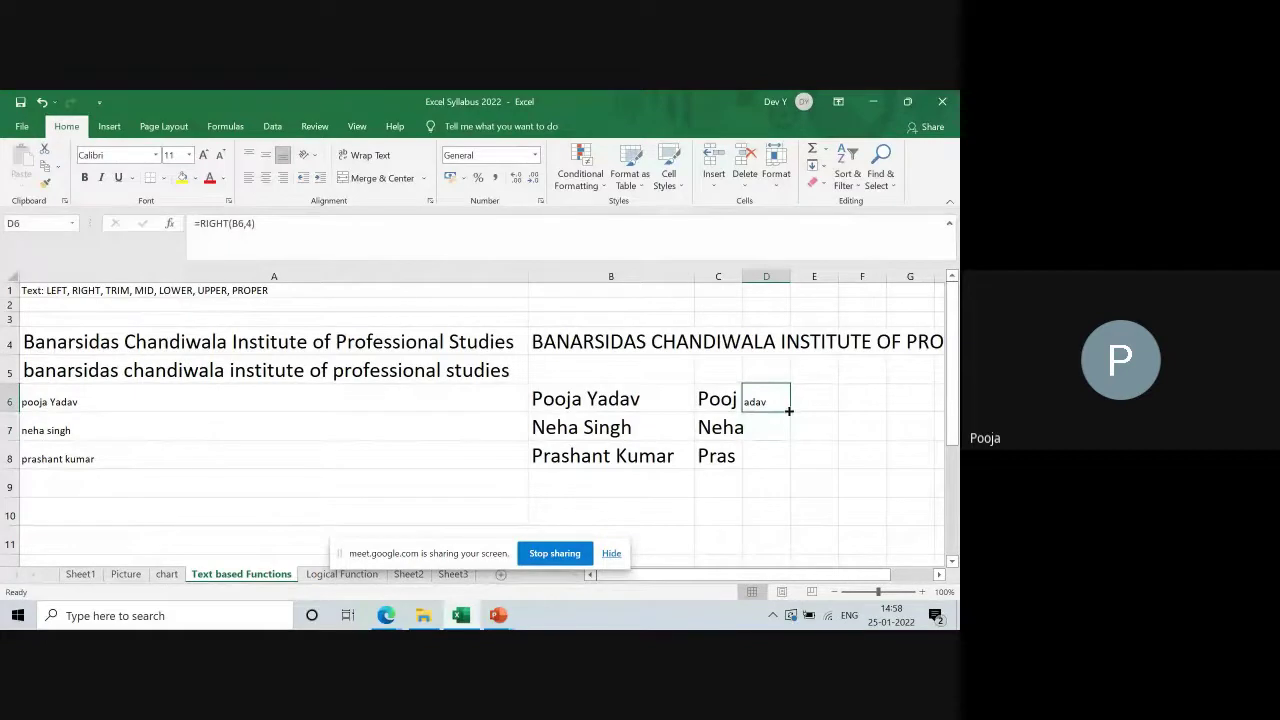
left_click_drag(788, 410, 788, 474)
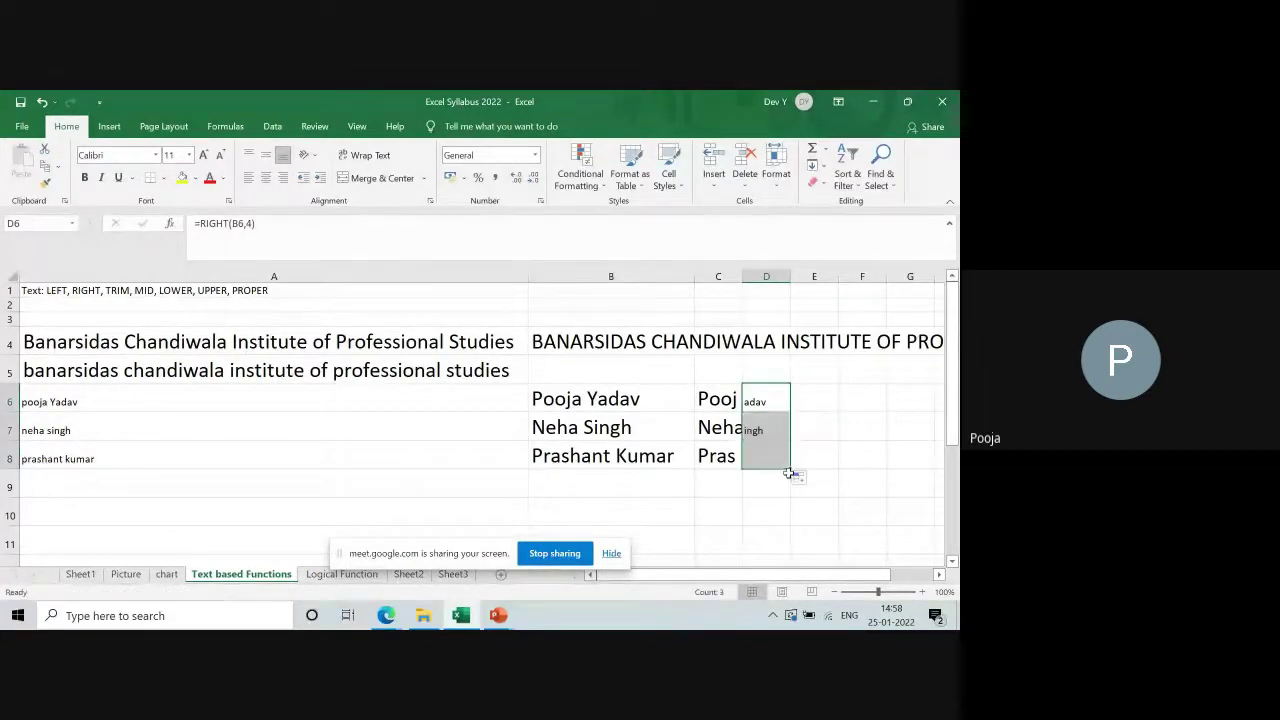
Step: Enlarge the RIGHT results in D6 to D8 to font size 18
left_click(203, 155)
left_click(203, 155)
left_click(203, 155)
left_click(203, 155)
left_click(204, 158)
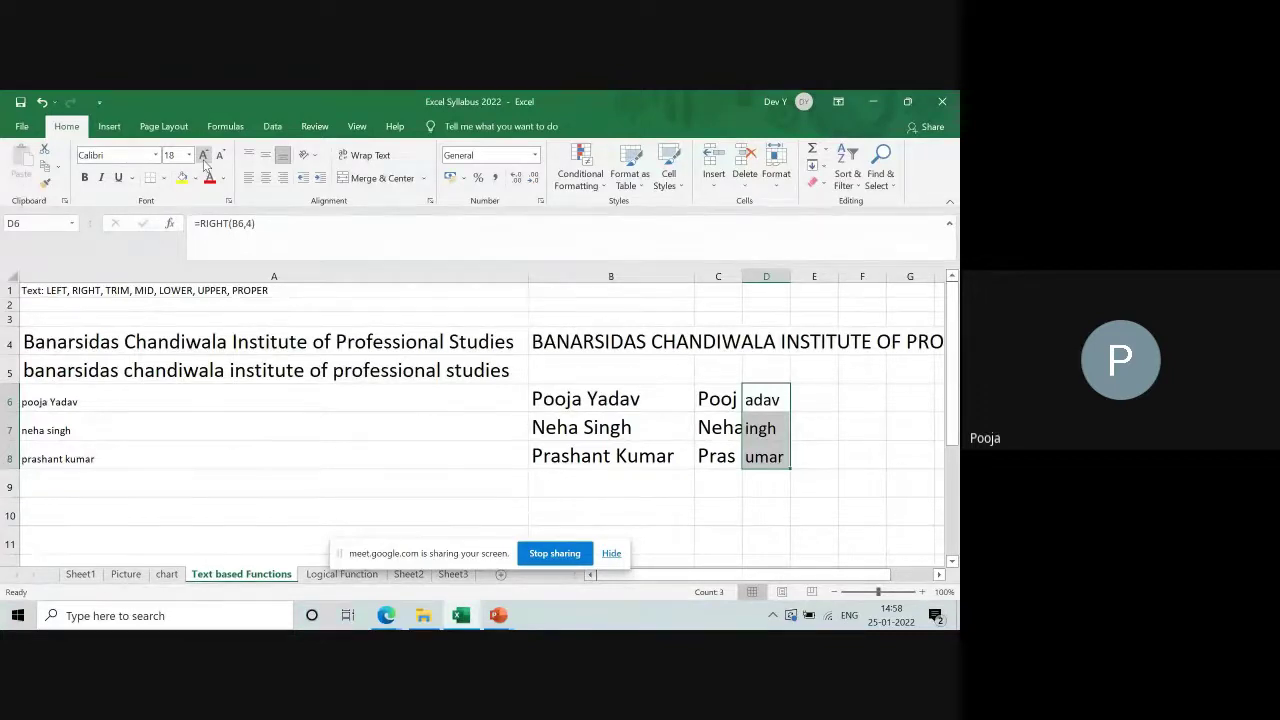
Step: Enter the formula =MID(B6,3,4) in E6 and copy it down to E8 to extract four characters starting at the third
left_click(811, 399)
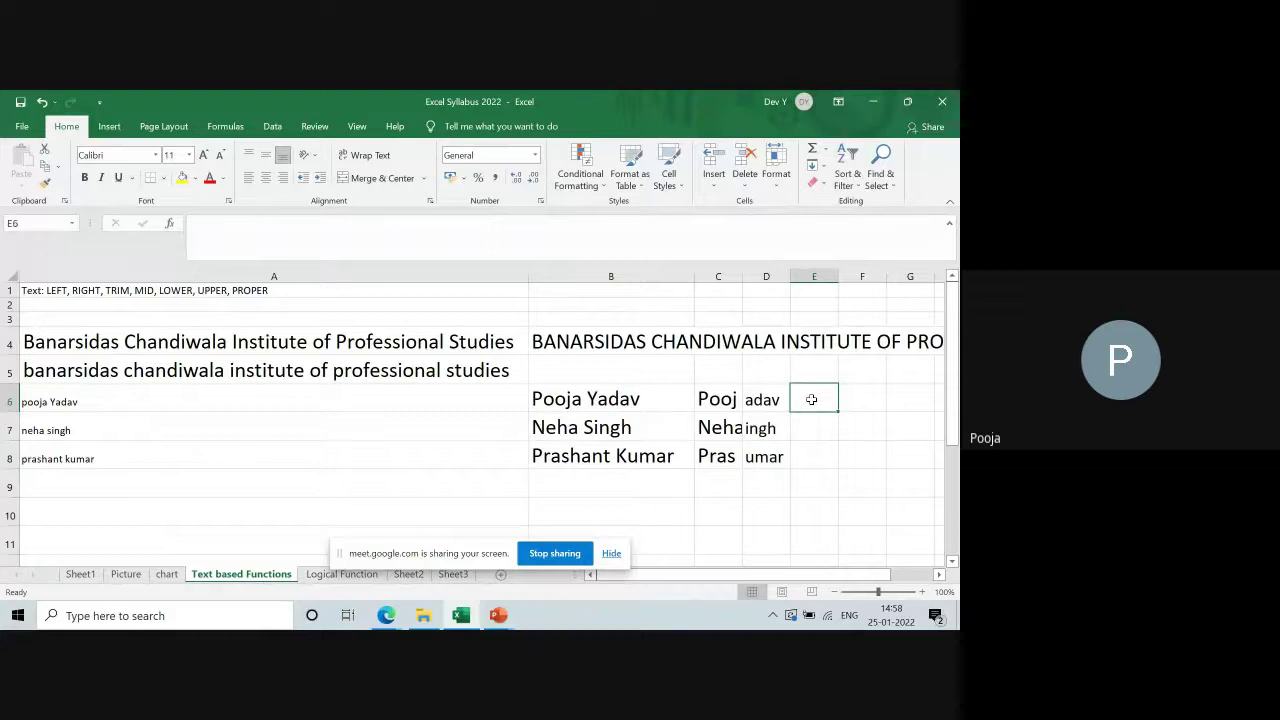
type("=mi")
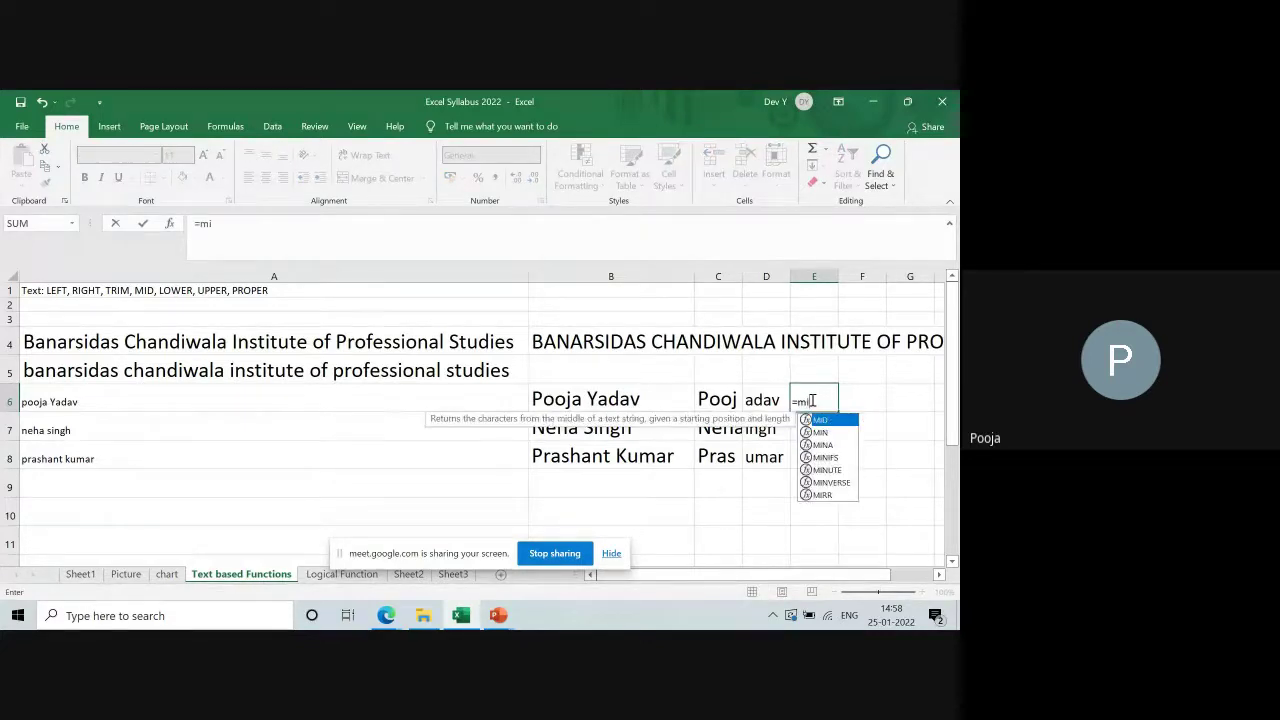
type("d(")
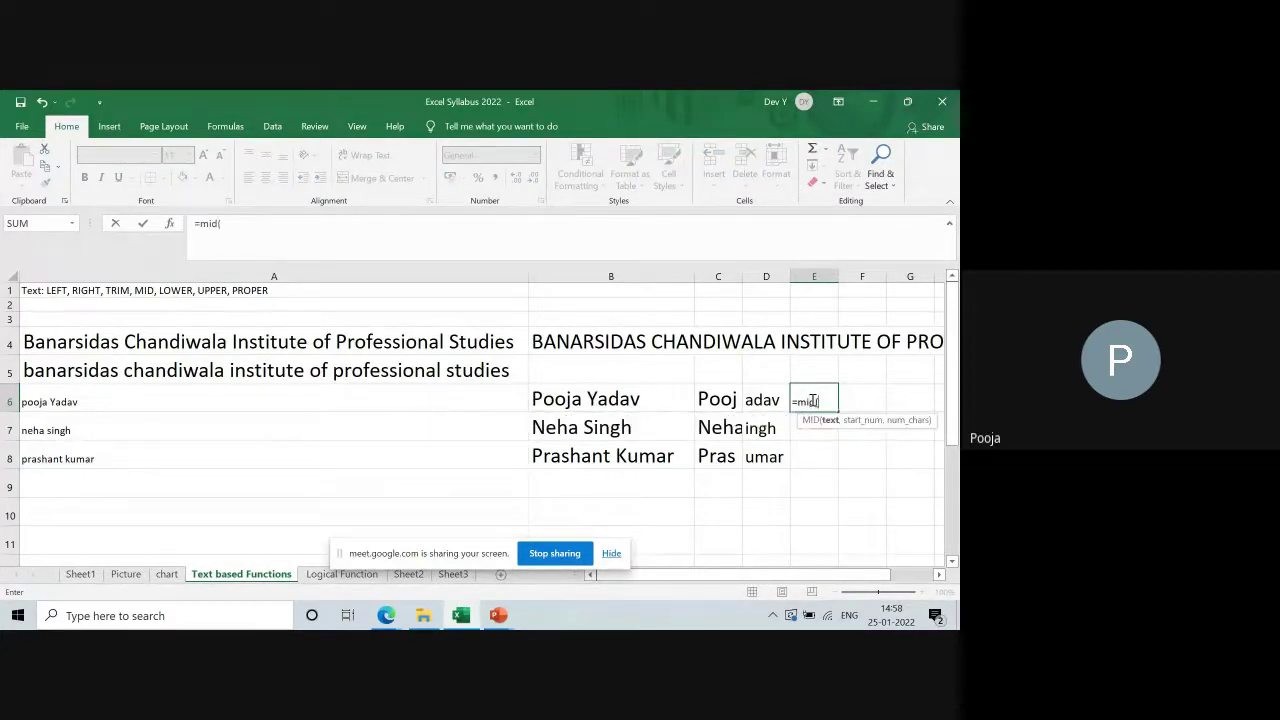
left_click(592, 397)
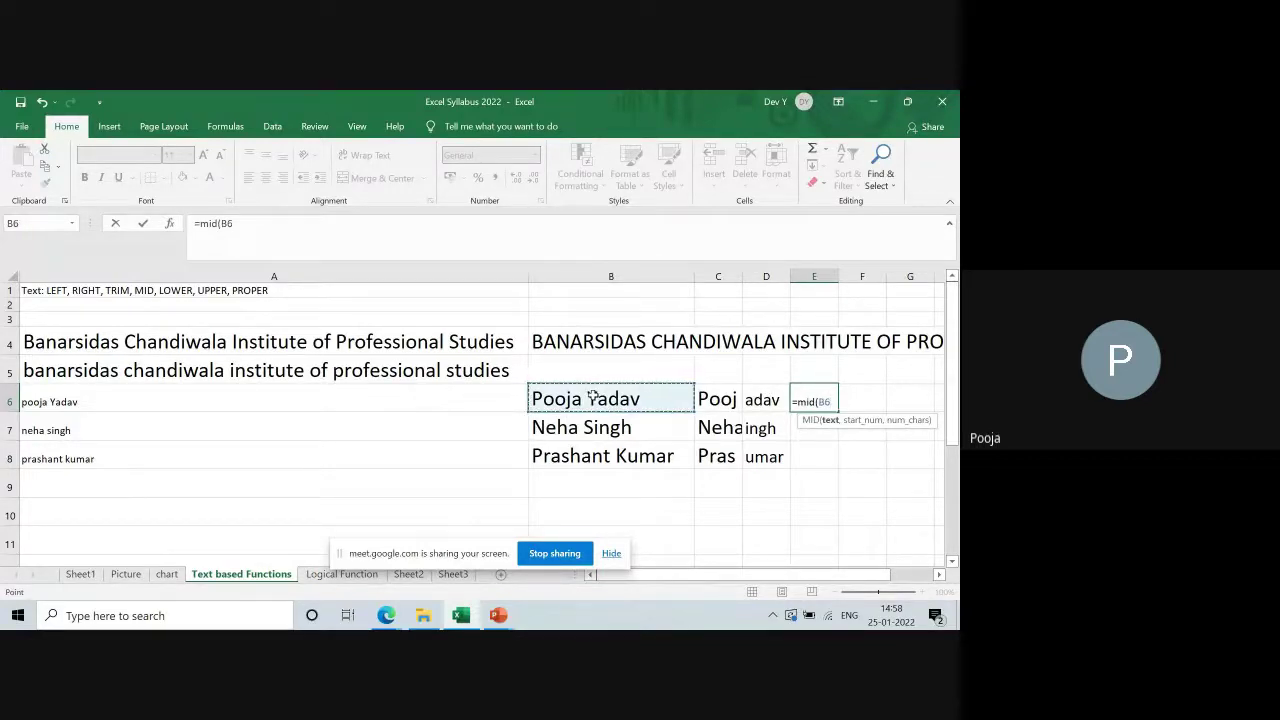
type(",")
type("3,4")
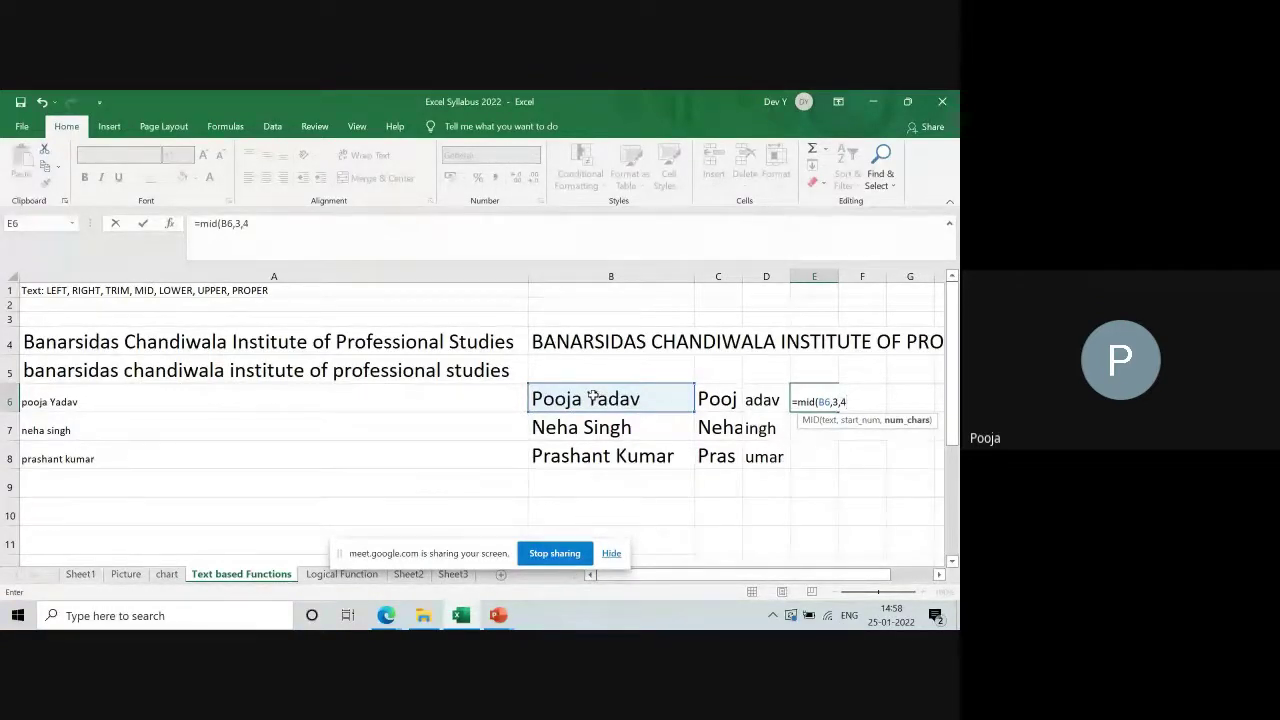
type(")")
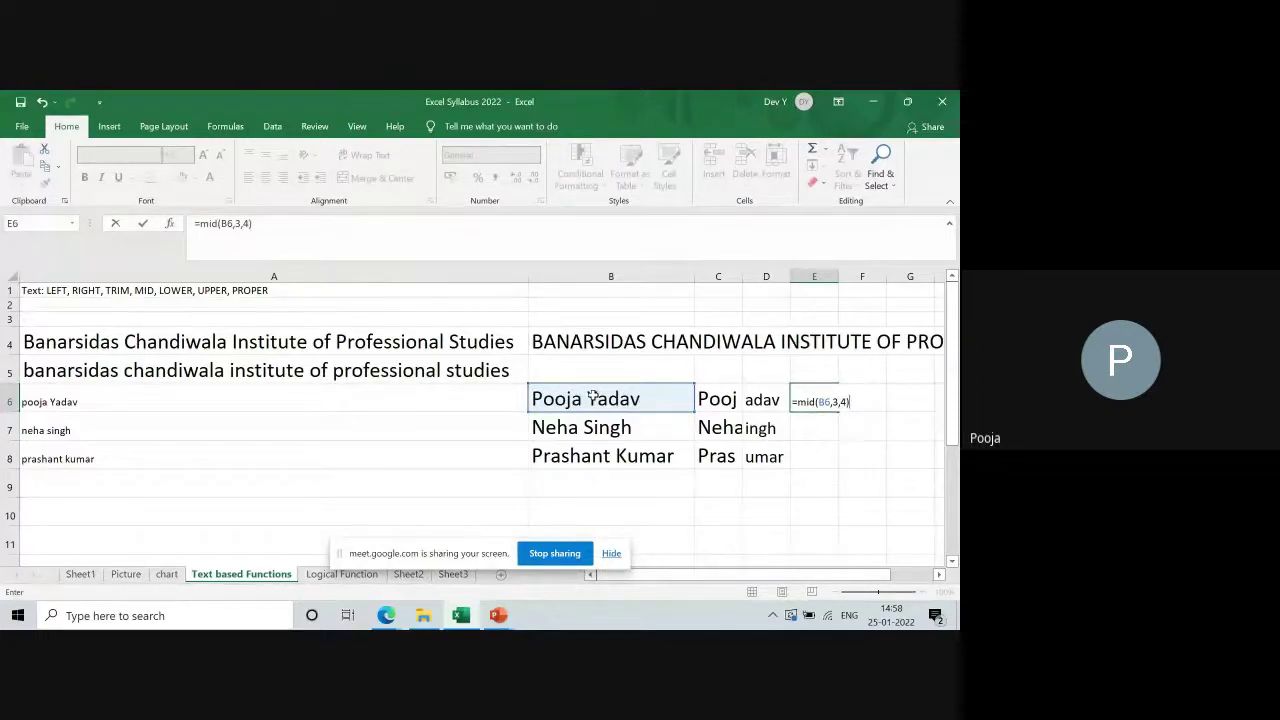
key("Return")
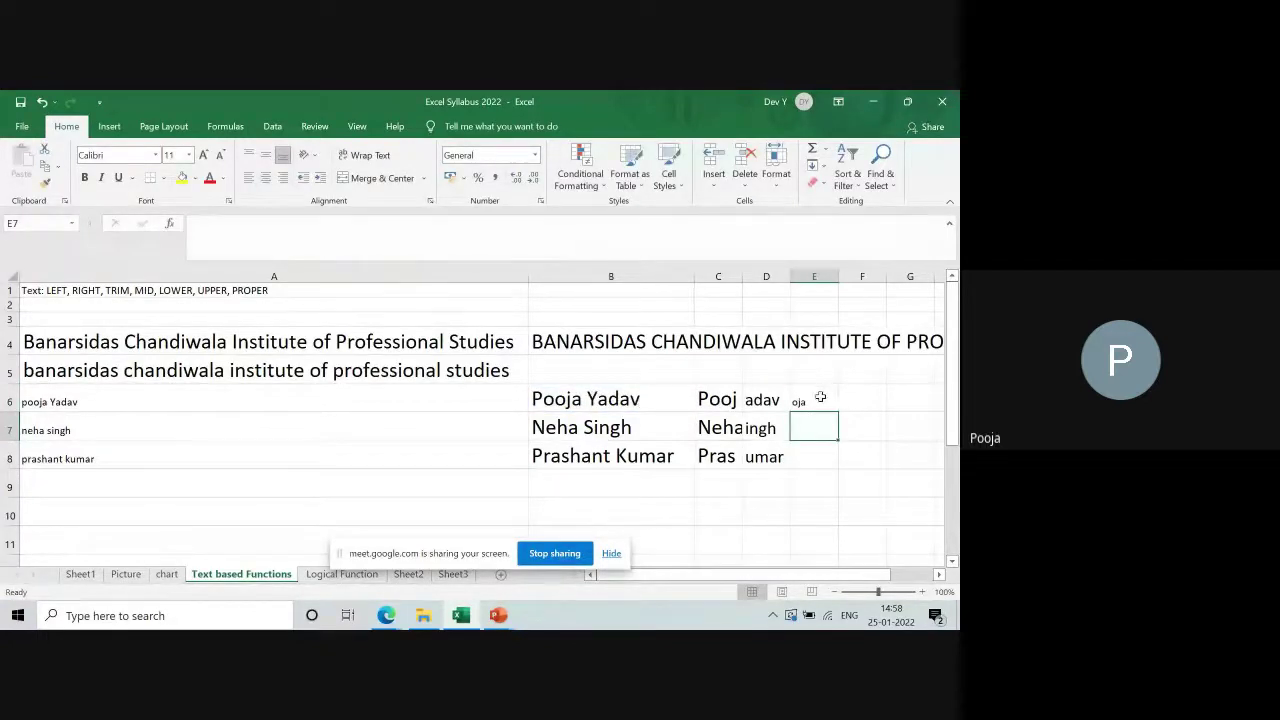
left_click(818, 399)
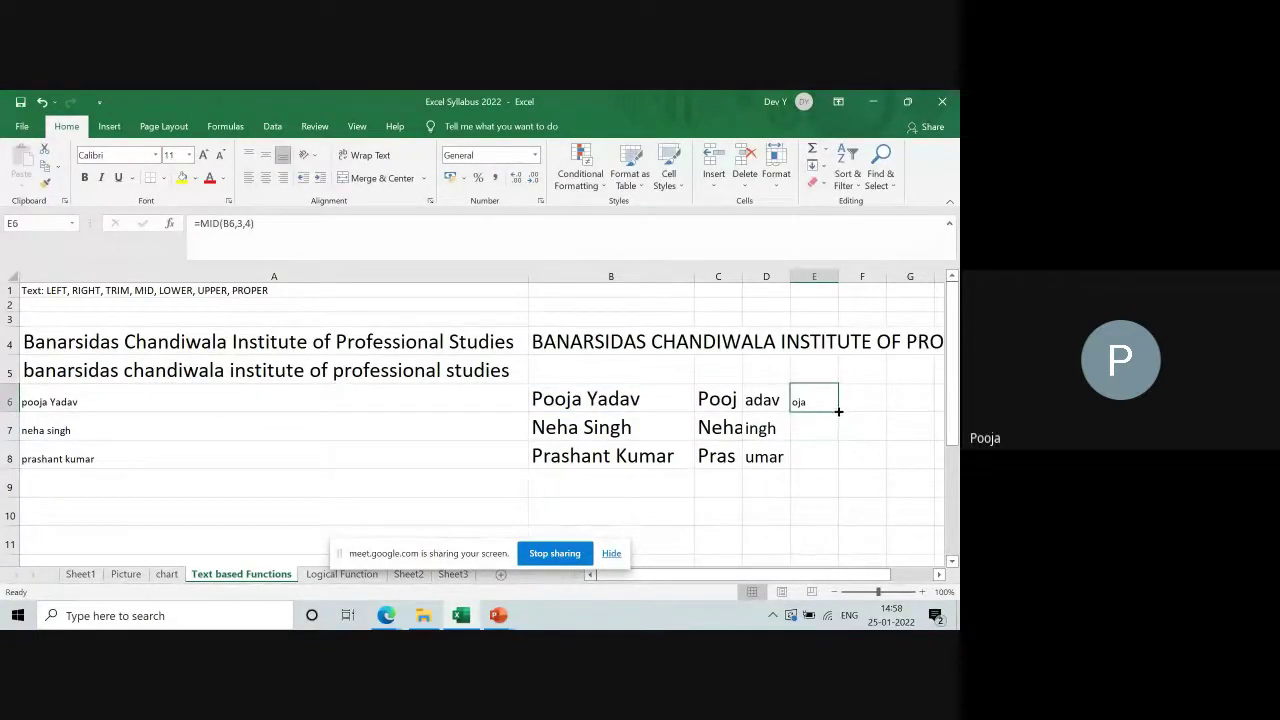
left_click_drag(837, 411, 836, 461)
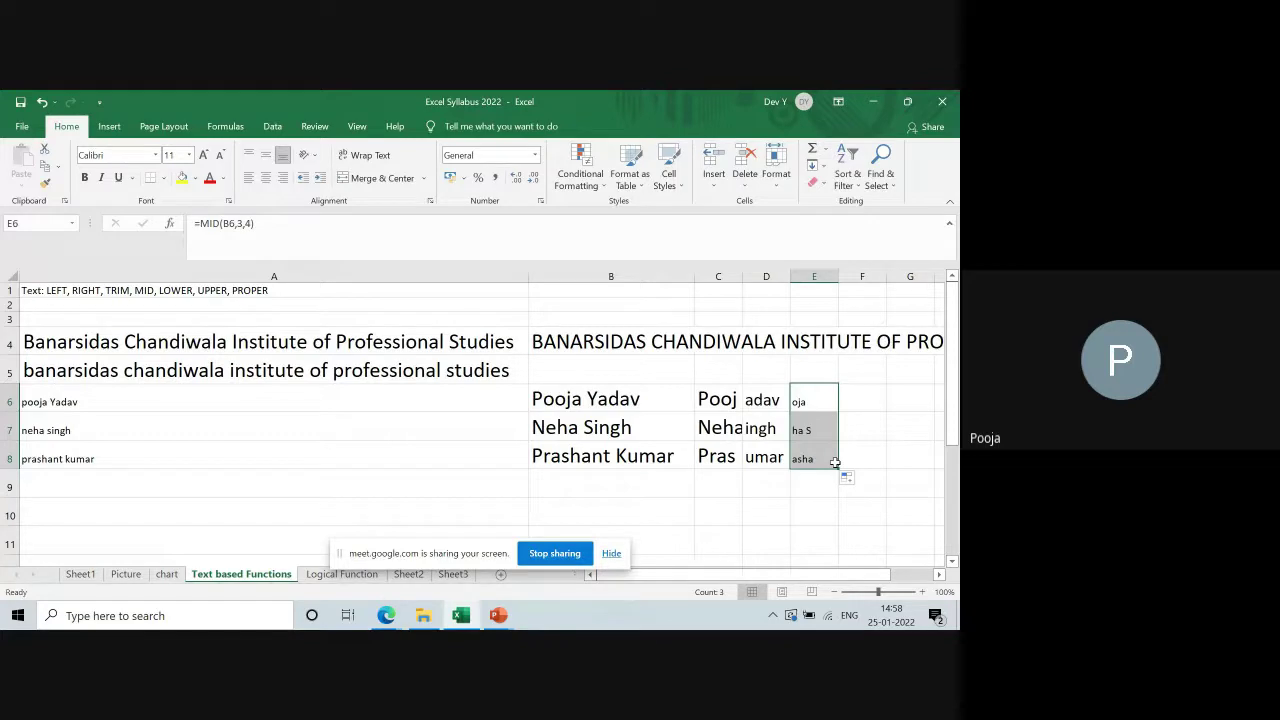
Step: Enlarge the MID results in E6 to E8 to font size 20
left_click(204, 157)
left_click(204, 157)
left_click(204, 157)
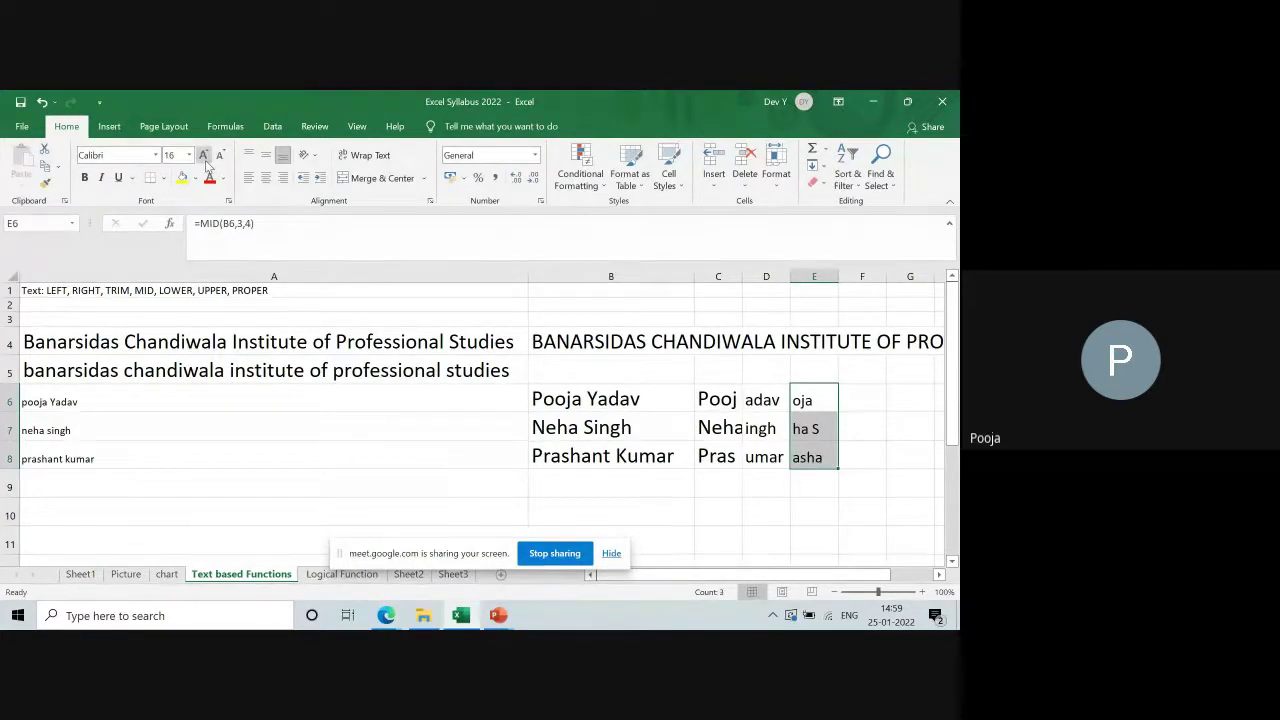
left_click(204, 157)
left_click(204, 157)
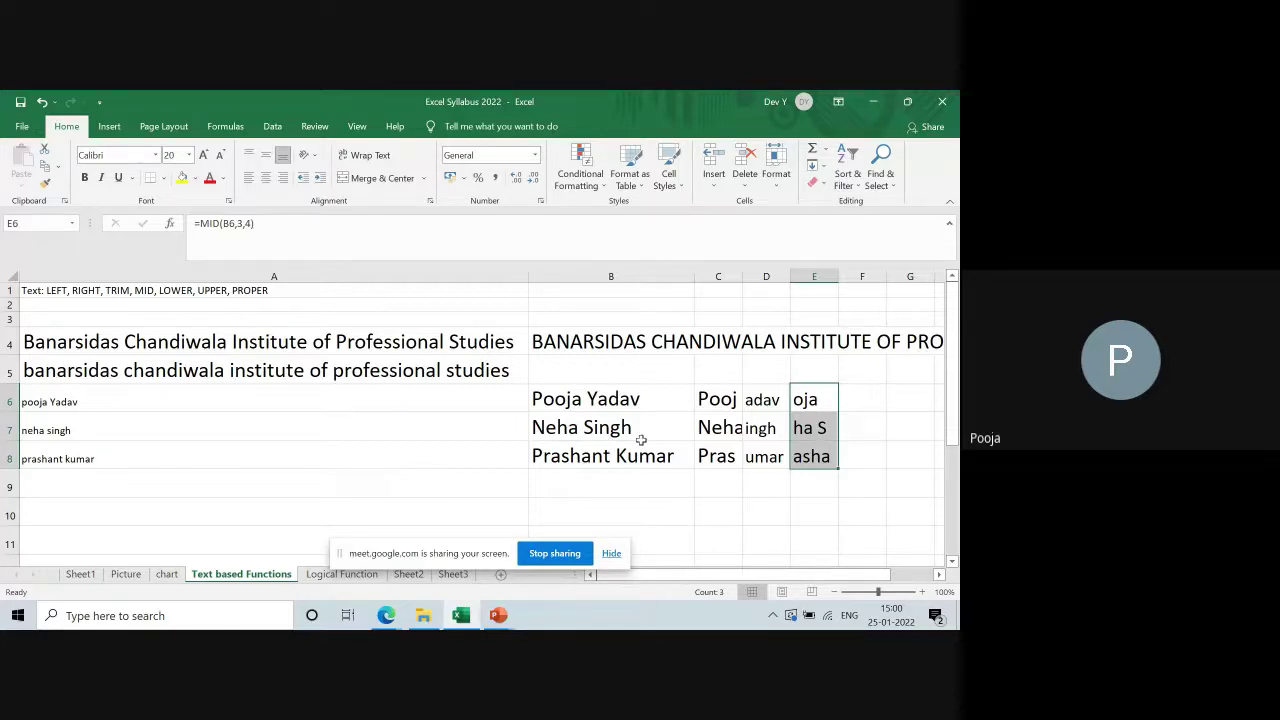
Step: Switch from the workbook to the Google Meet call window in the browser
key("alt+Tab")
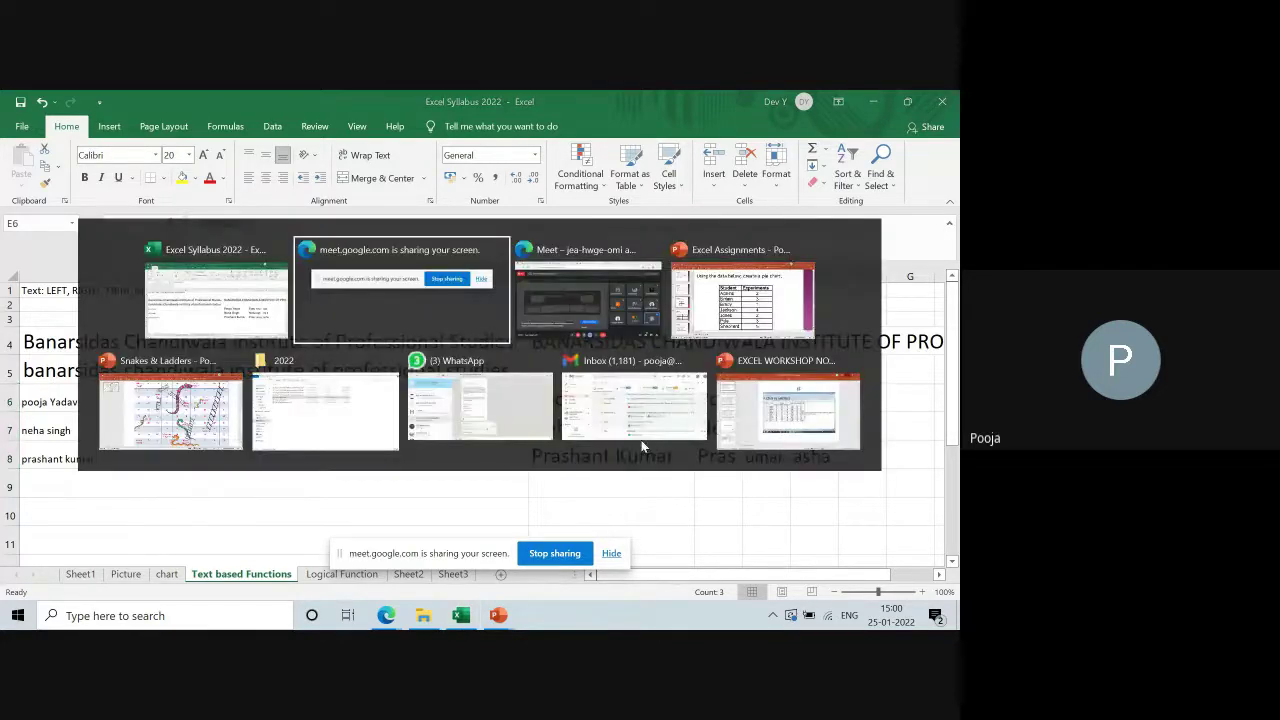
key("alt+Tab")
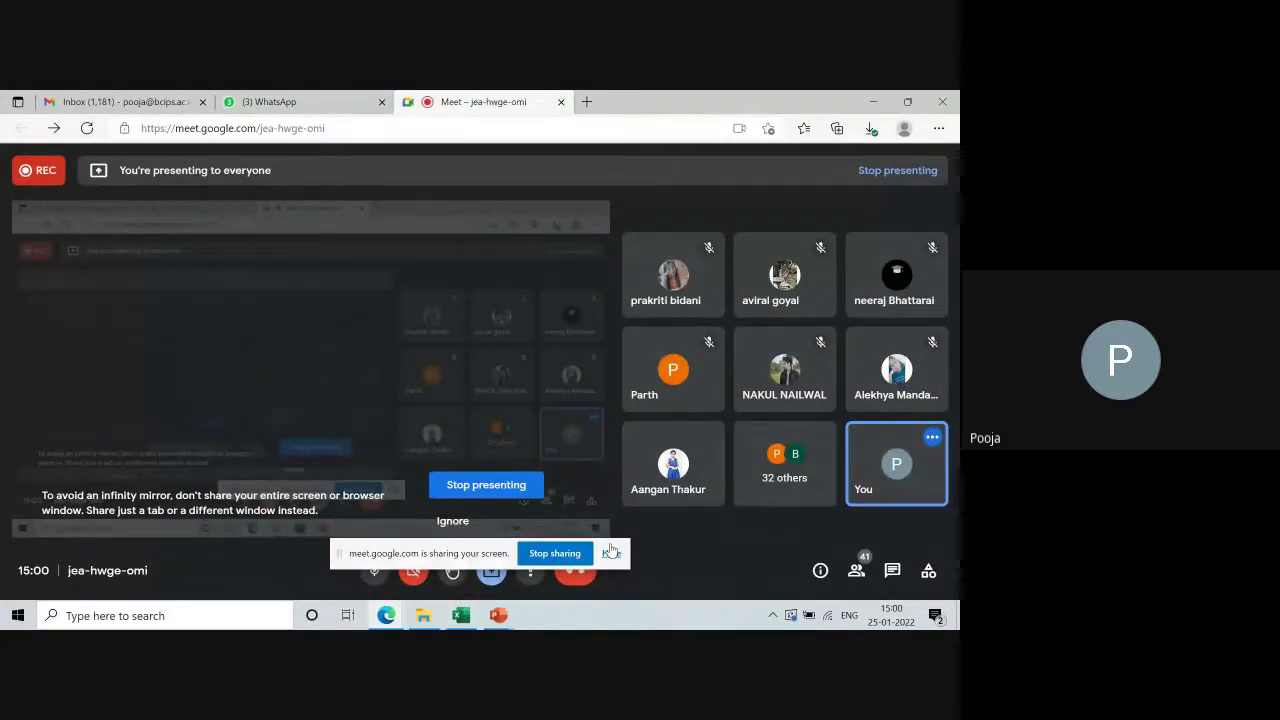
Step: Switch to the Excel Syllabus 2022 workbook in Excel and hide the screen-sharing notification bar
mouse_move(498, 614)
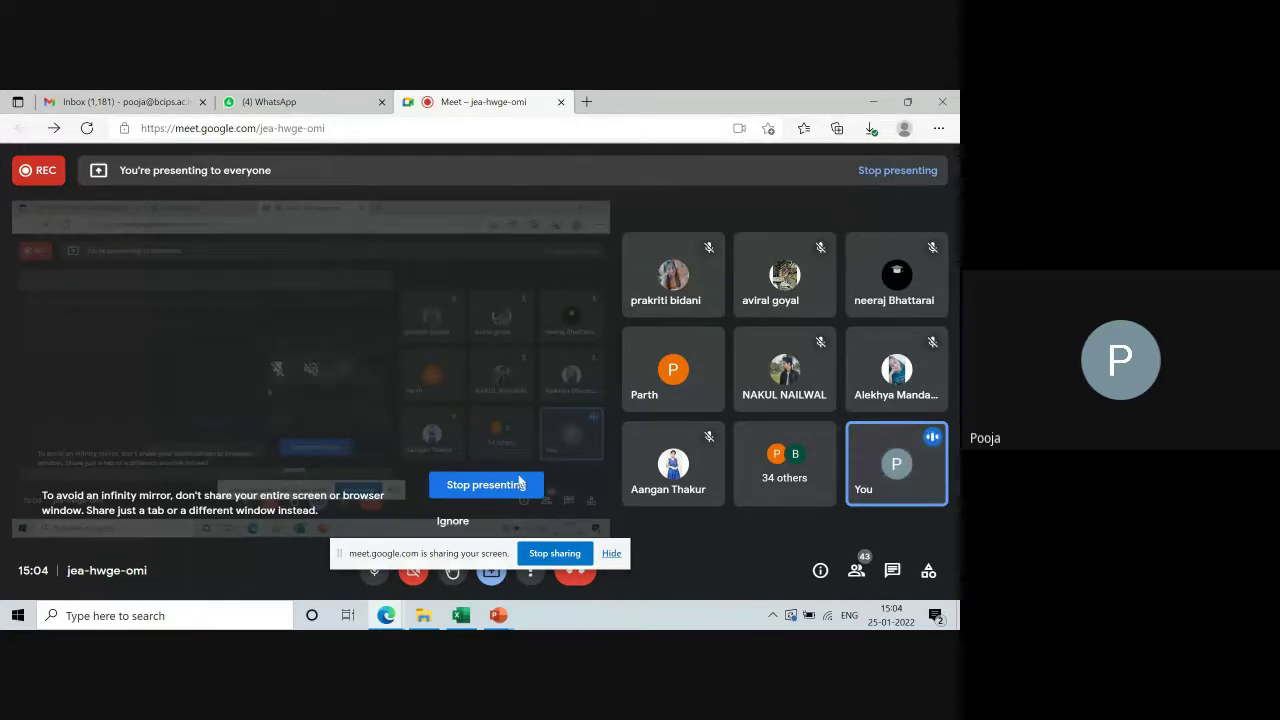
left_click(461, 615)
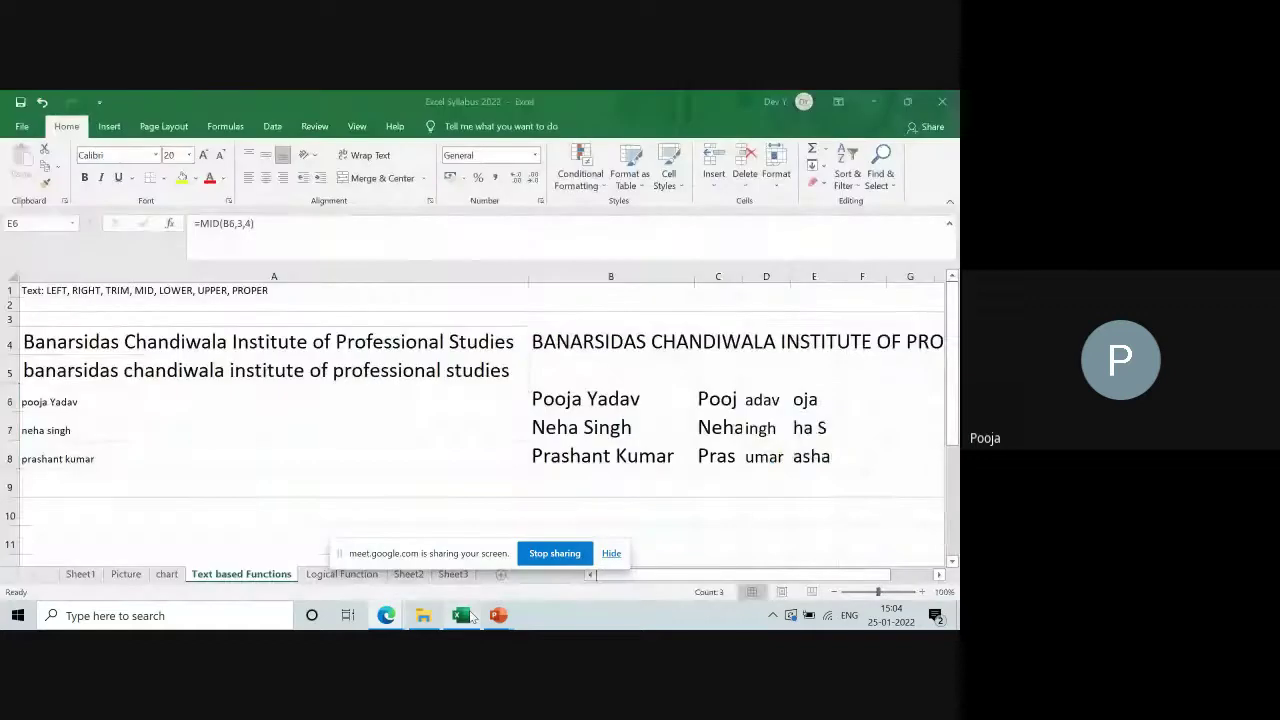
left_click(328, 577)
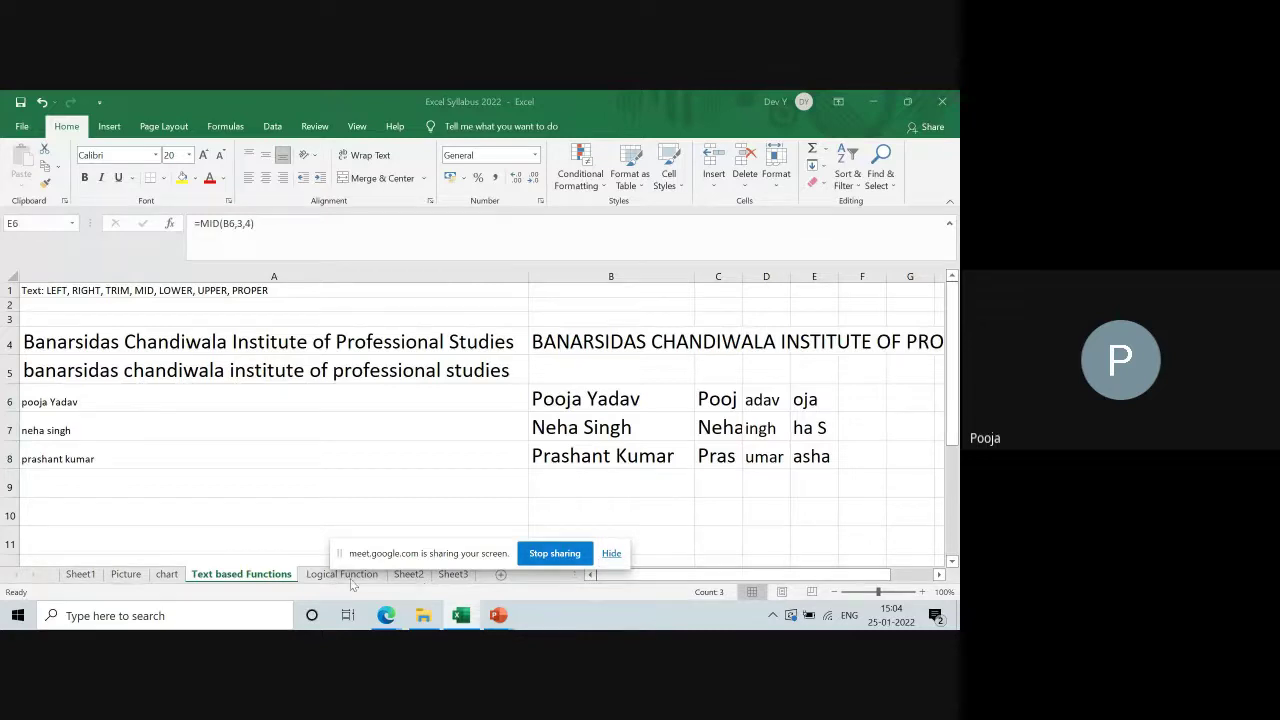
left_click(610, 495)
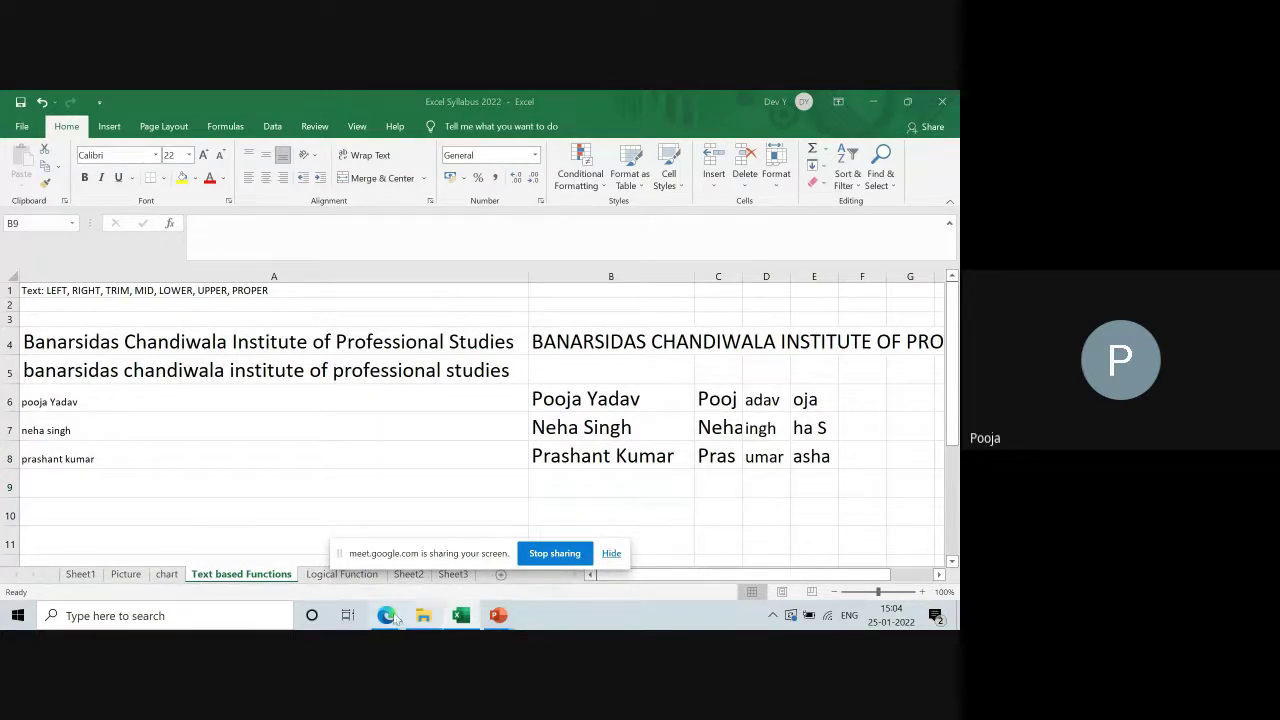
left_click(611, 553)
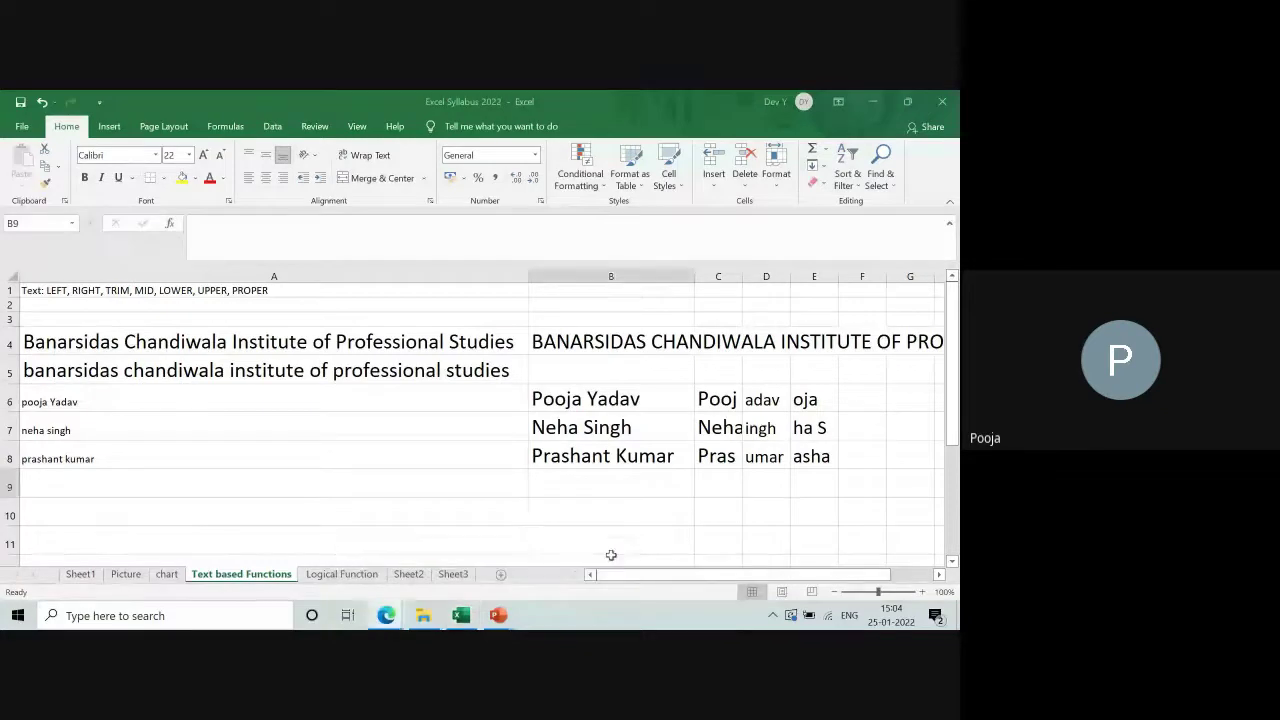
Step: Return to the Google Meet call in Edge and stop presenting the entire screen
mouse_move(386, 614)
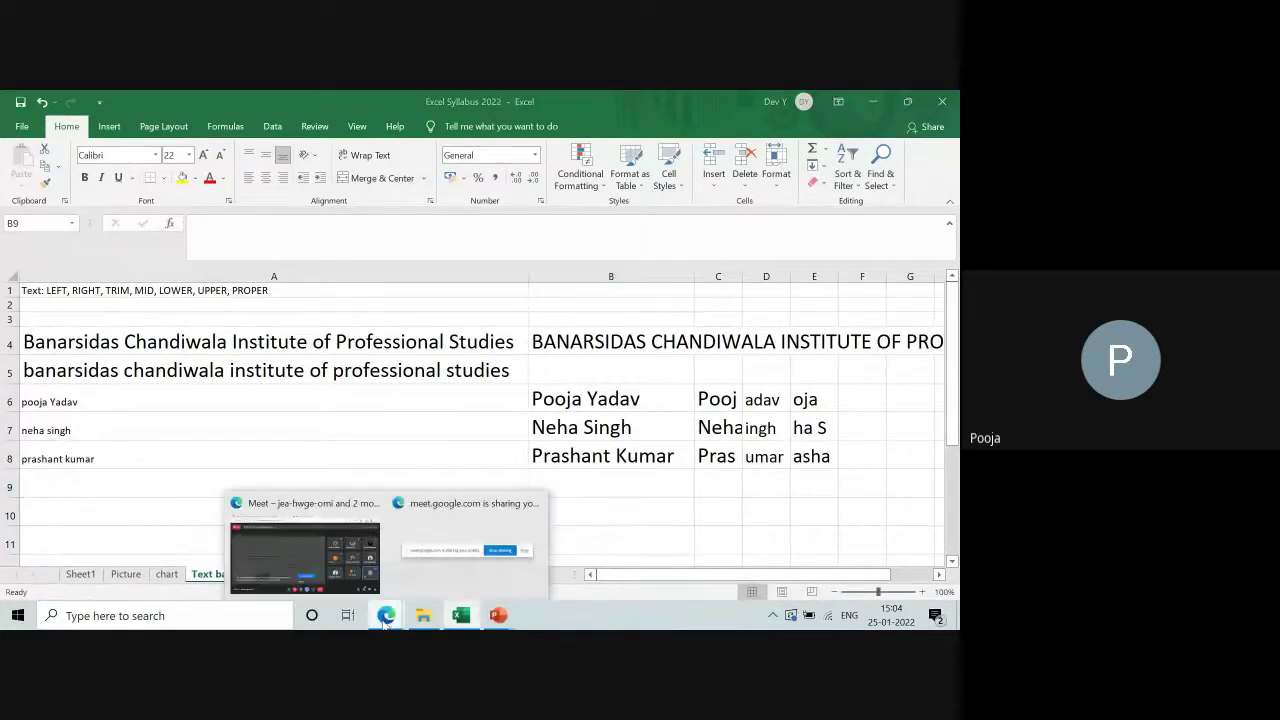
left_click(317, 563)
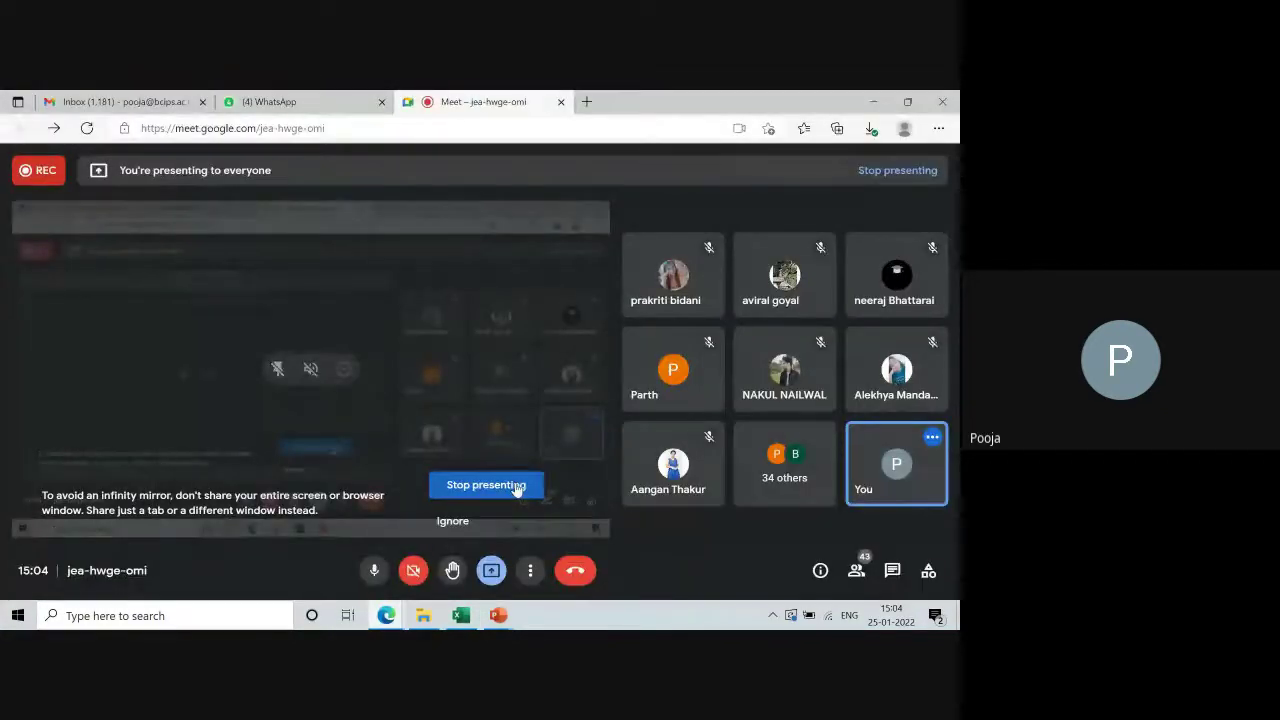
left_click(517, 486)
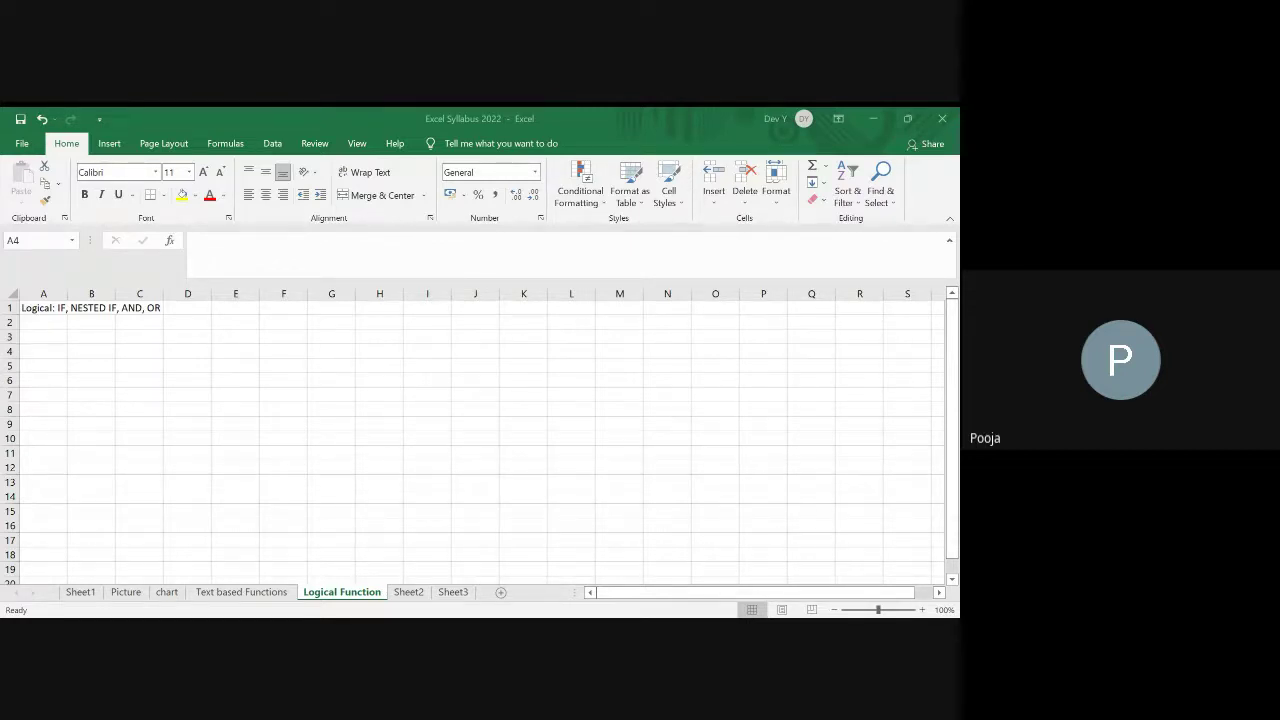
Step: Enter the column header Roll No in cell A4 of the Logical Function sheet
left_click(43, 351)
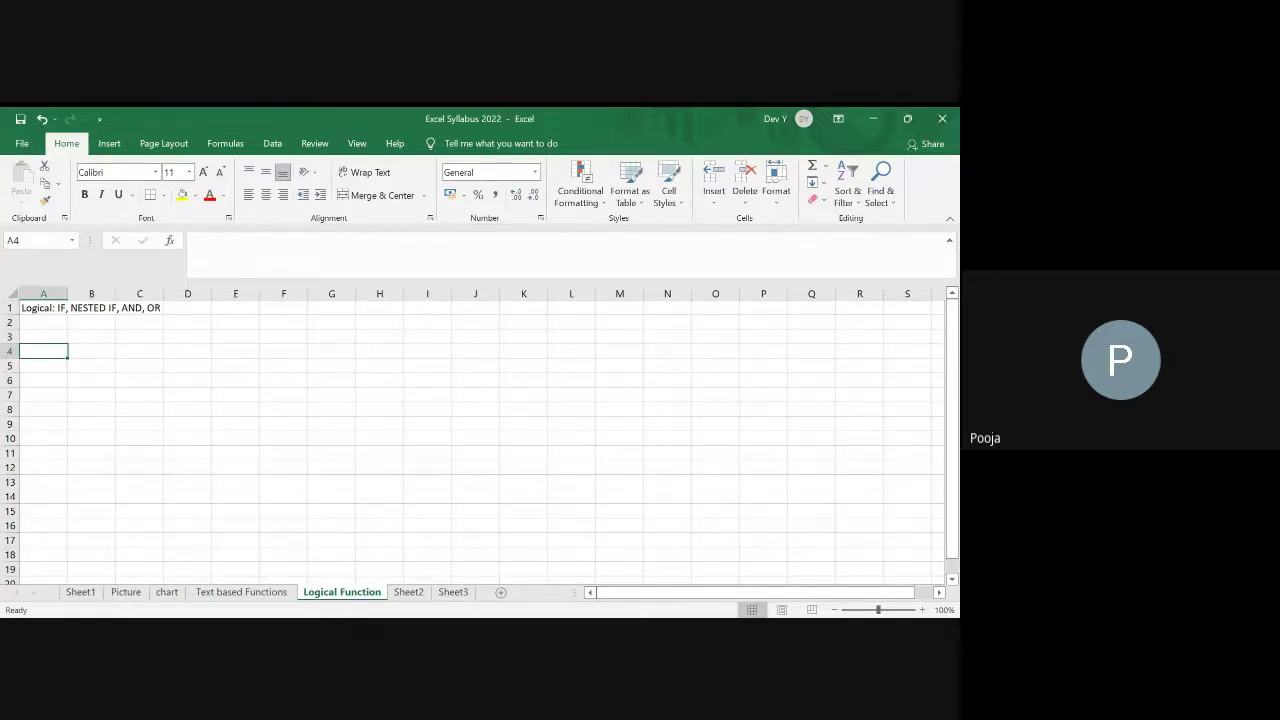
type("Ro")
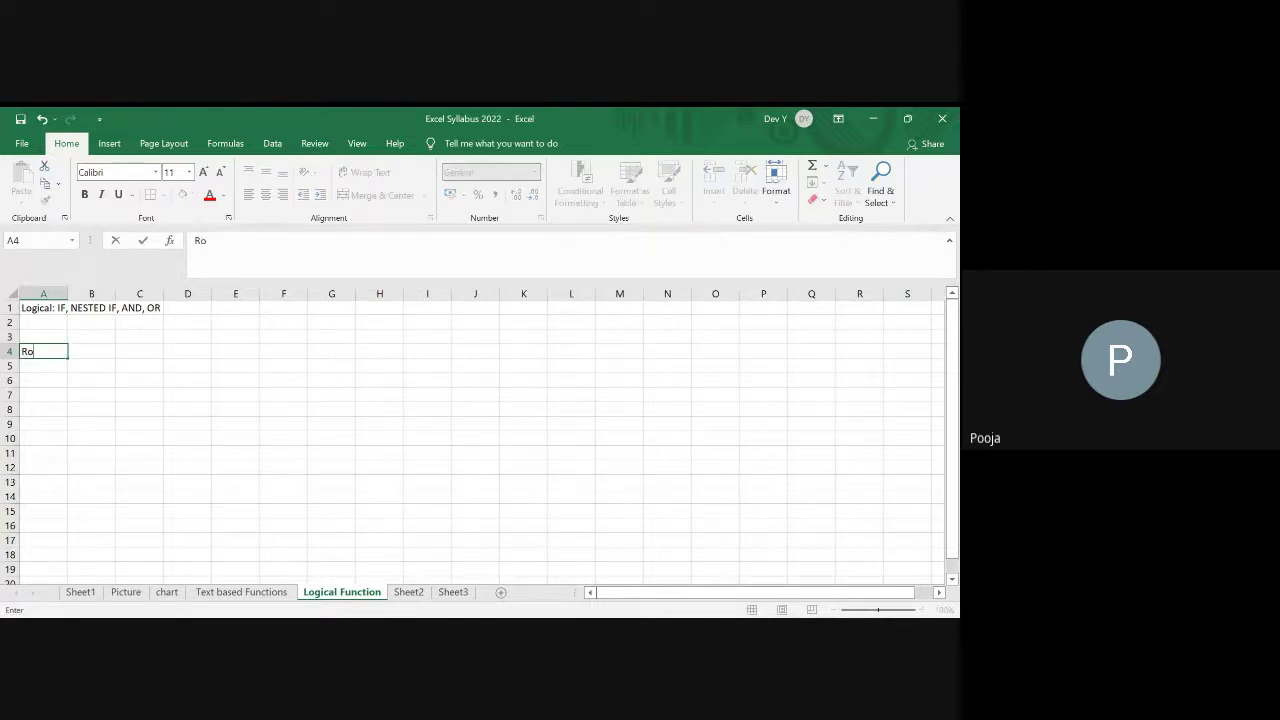
type("ll No")
key("Tab")
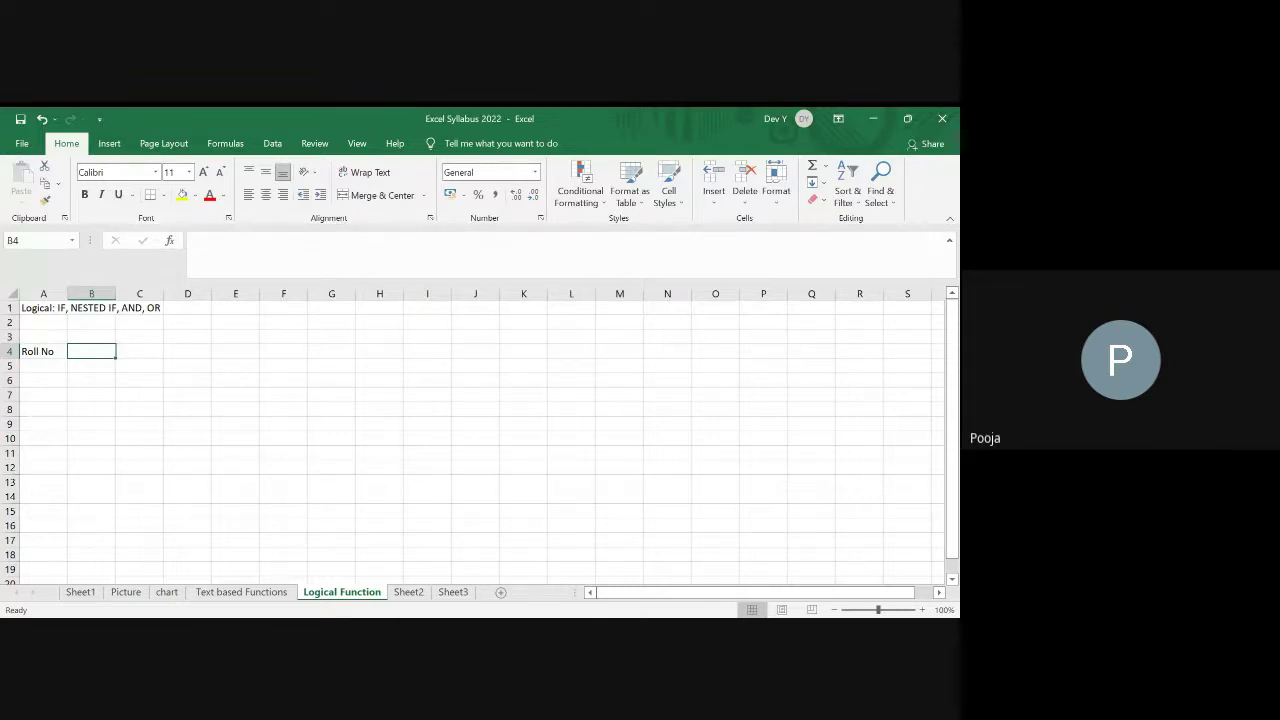
Step: Add the column header Name in cell B4 beside the Roll No header
left_click(922, 609)
left_click(922, 609)
left_click(922, 609)
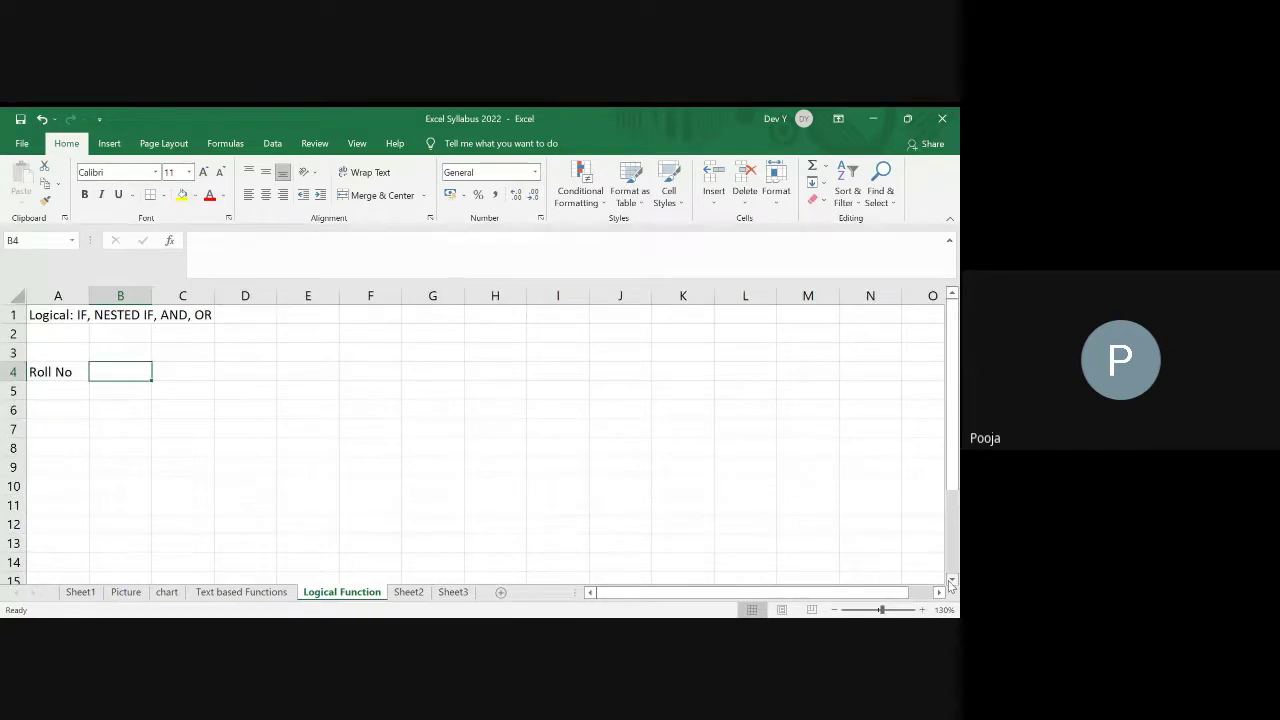
left_click(951, 580)
left_click(951, 580)
left_click(951, 580)
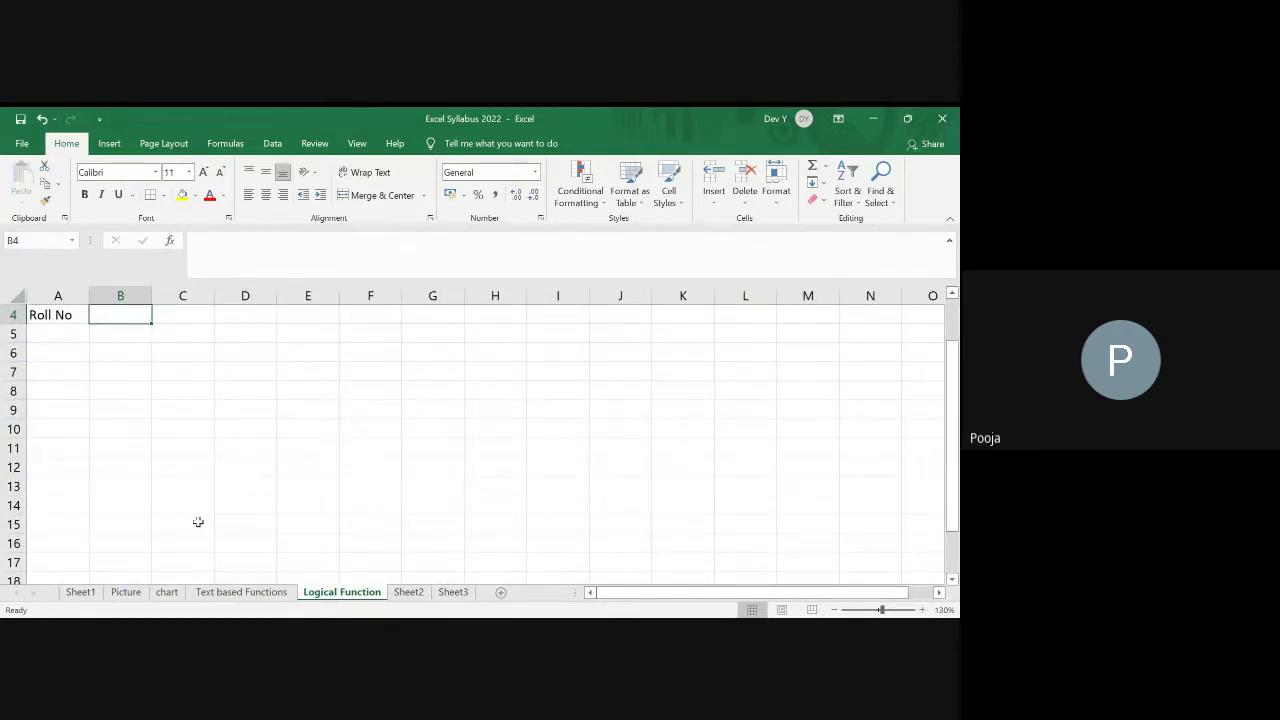
type("Nmae")
key("BackSpace")
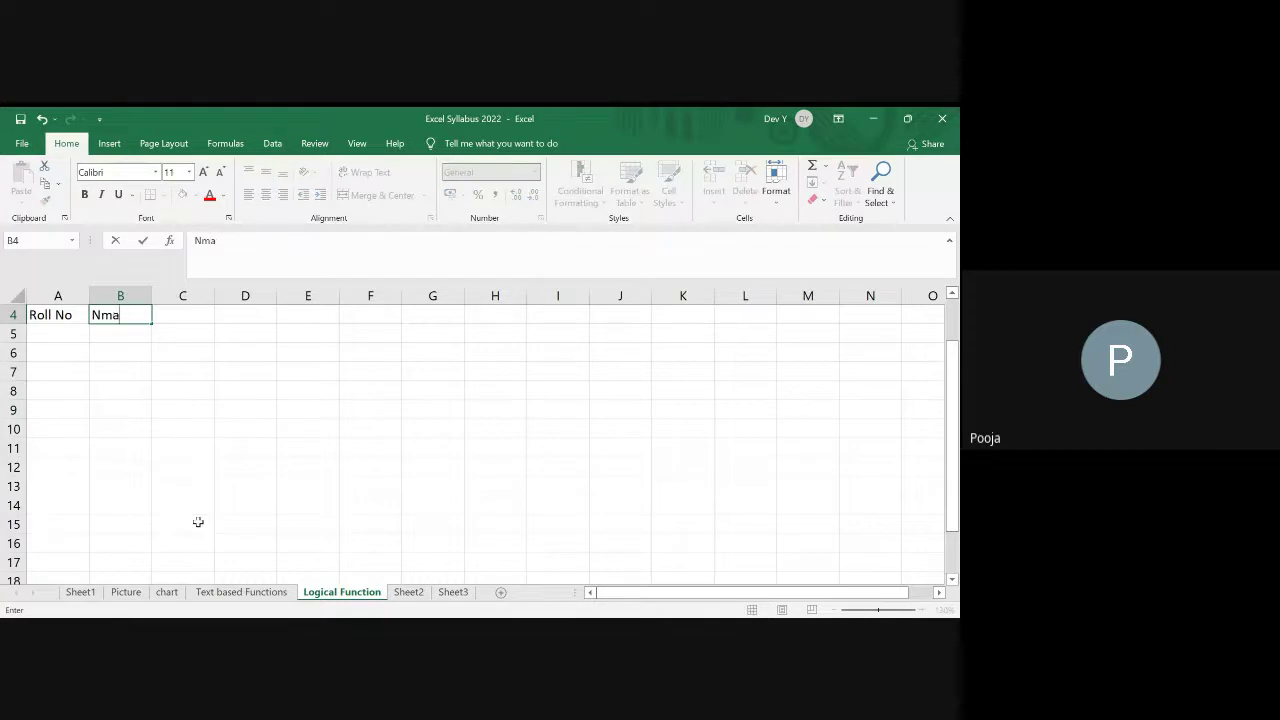
key("BackSpace")
key("BackSpace")
type("ame")
key("Tab")
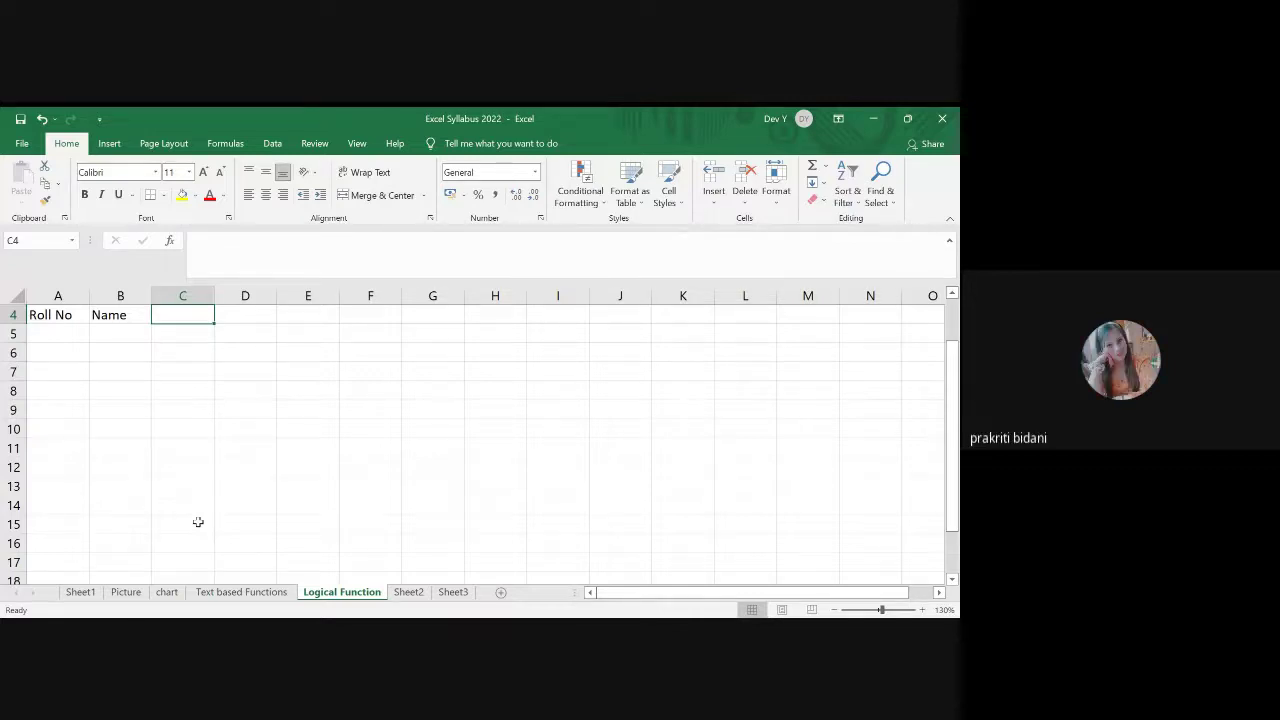
Step: Enter the headers Sub1, Sub2, Sub3 and Total in cells C4 to F4
type("Mar")
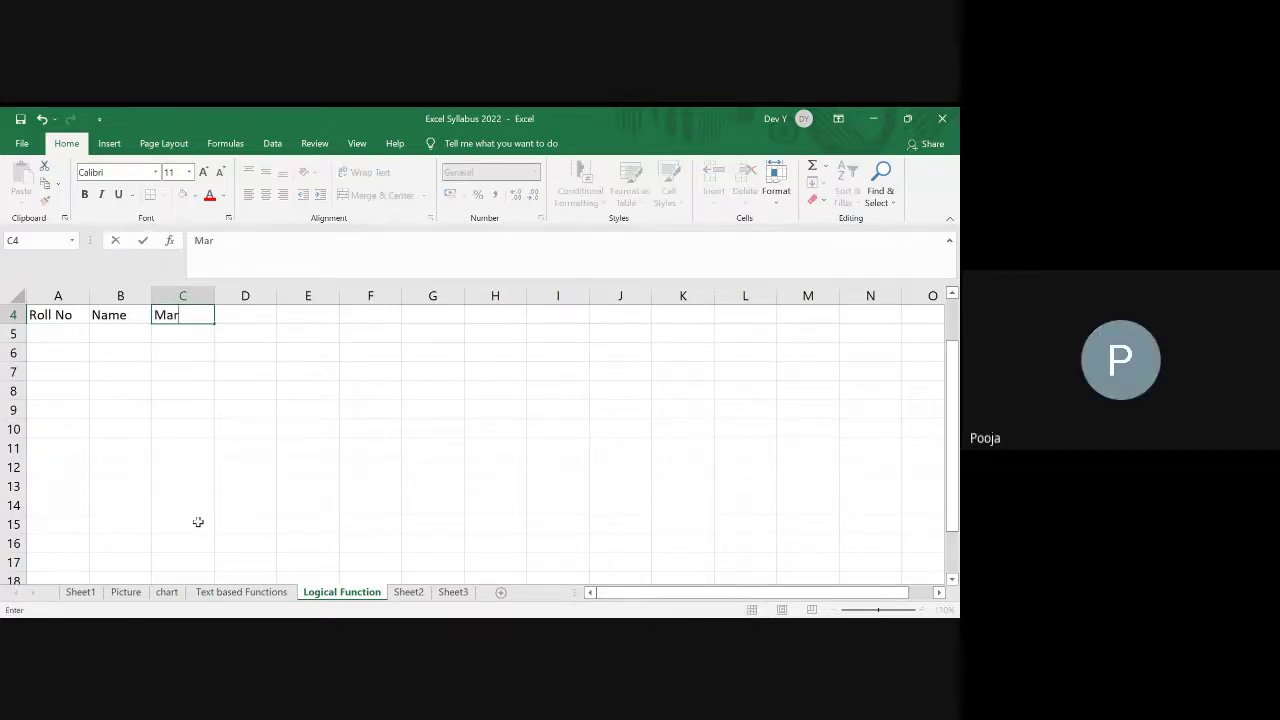
key("BackSpace")
key("BackSpace")
key("BackSpace")
type("Sub1")
key("Tab")
type("Sub")
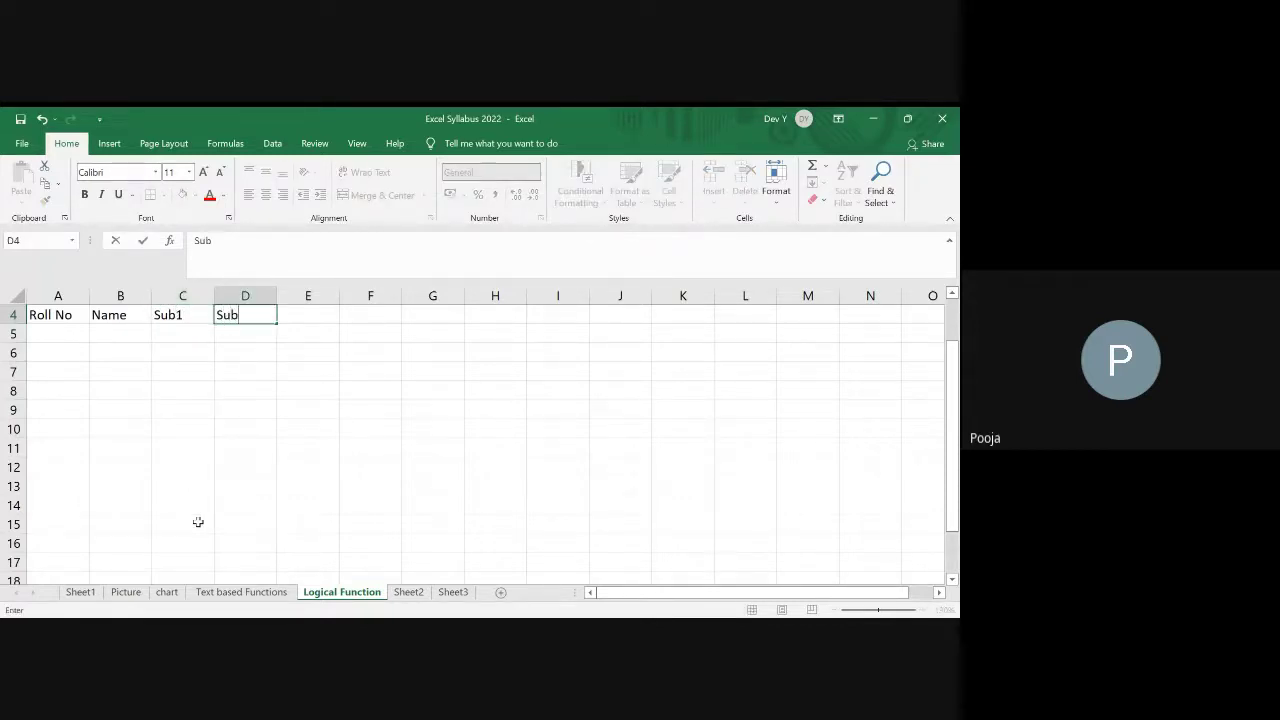
type("2")
key("Tab")
type("S")
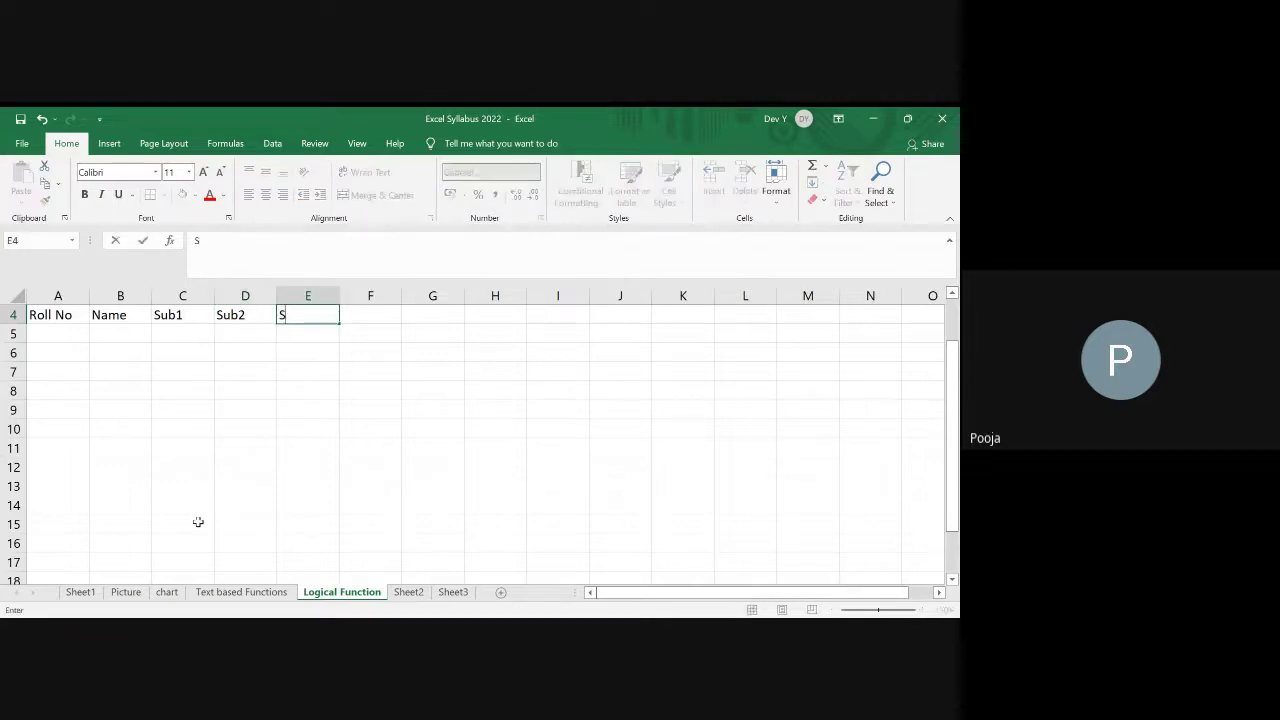
type("ub3")
key("Tab")
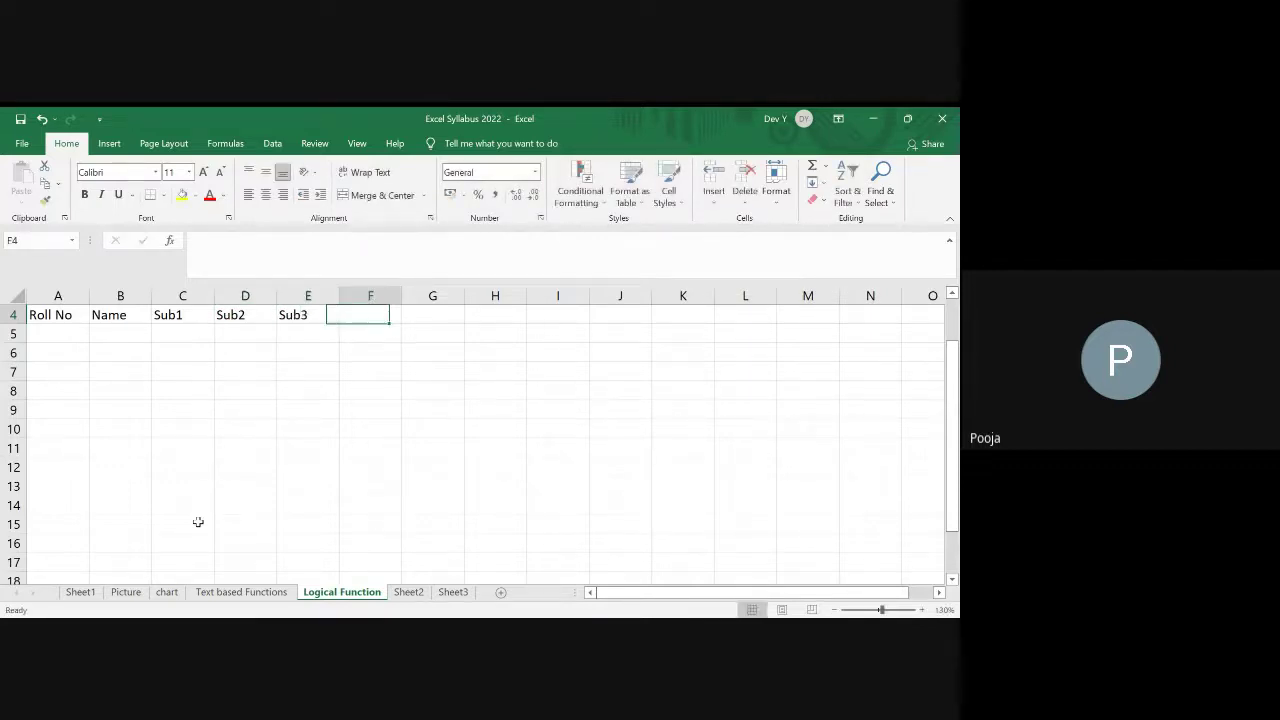
type("Total")
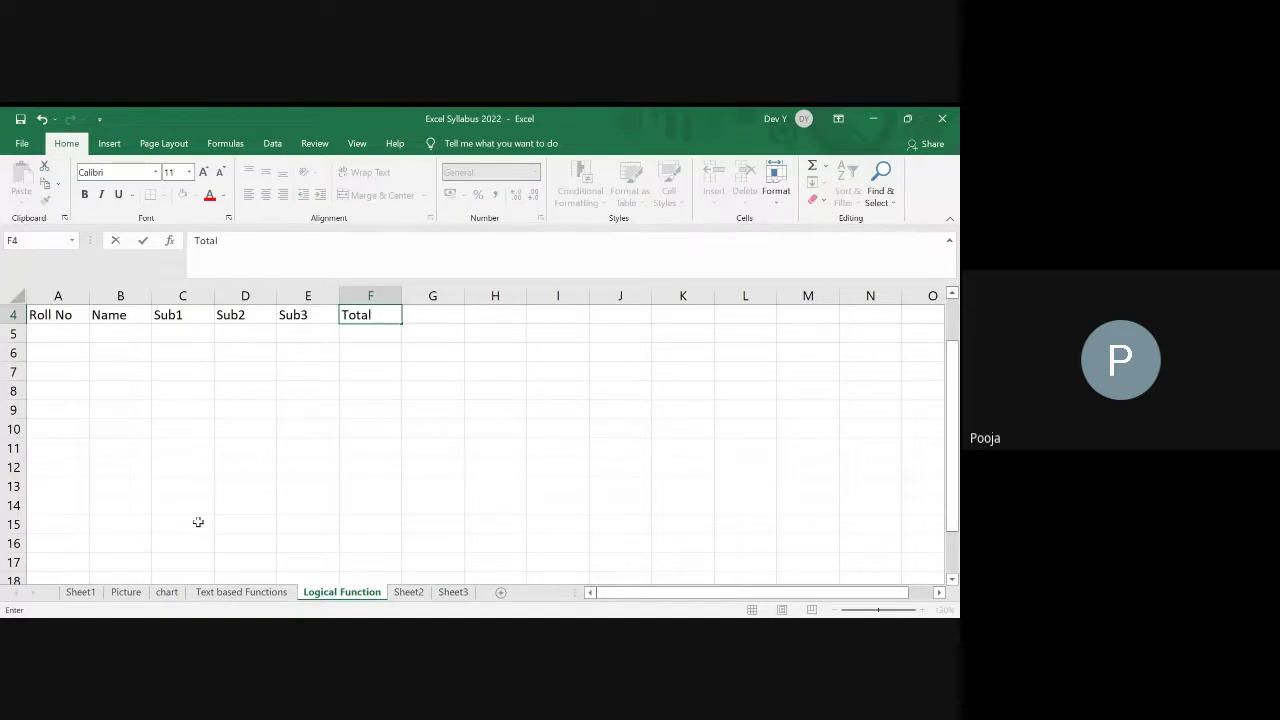
key("Return")
Step: Fill the Roll No column with the numbers 1 to 8 in cells A5 to A12
key("Left")
key("Left")
key("Left")
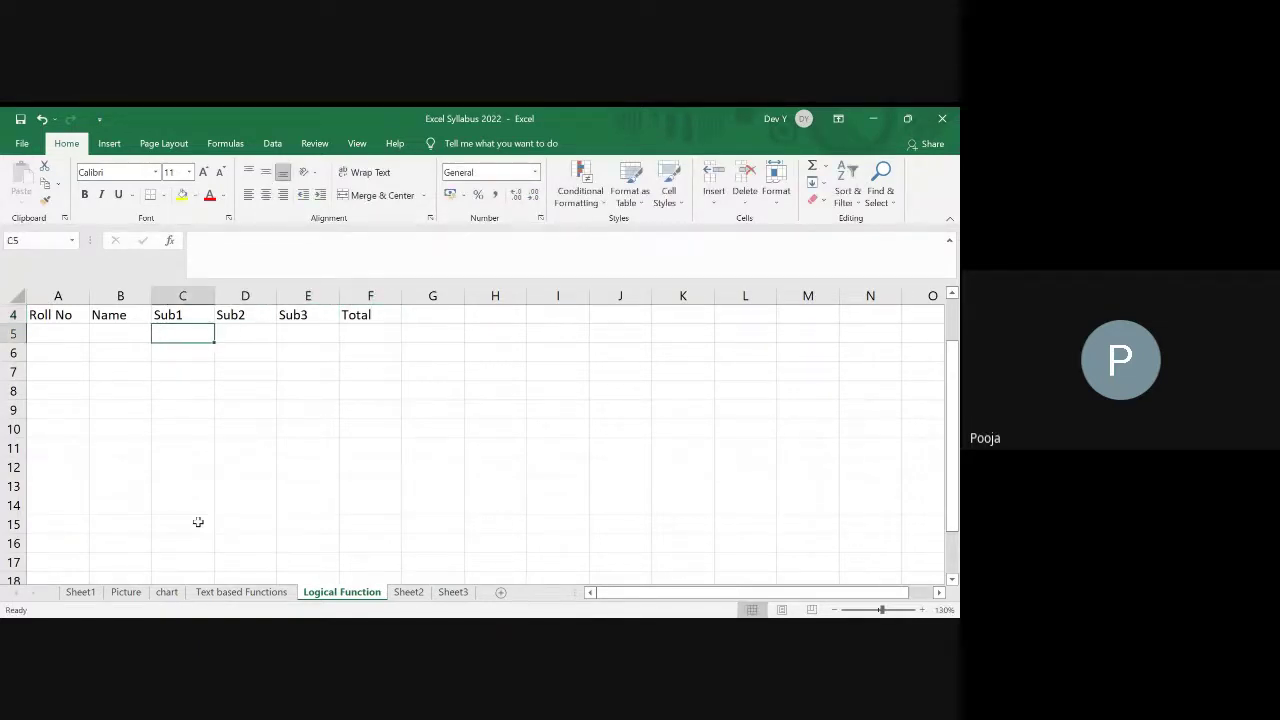
key("Left")
key("Left")
type("1 ")
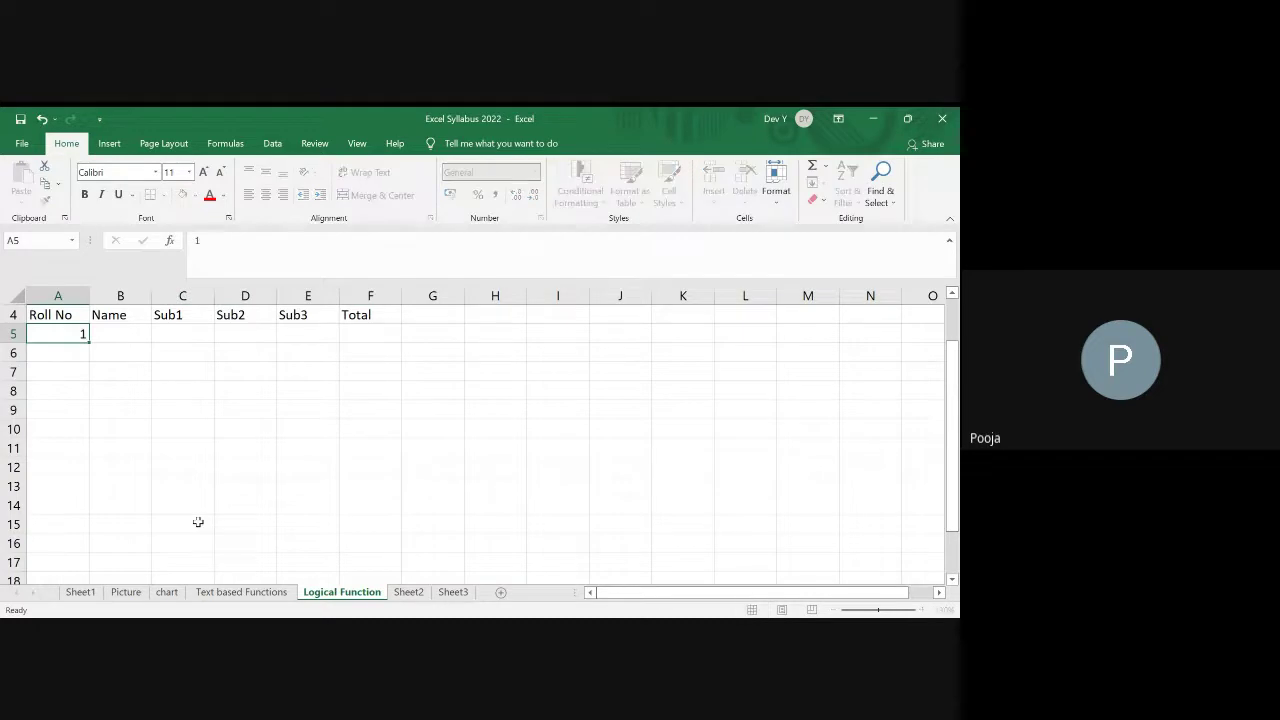
type("2 3 4 5")
key("Return")
type("6")
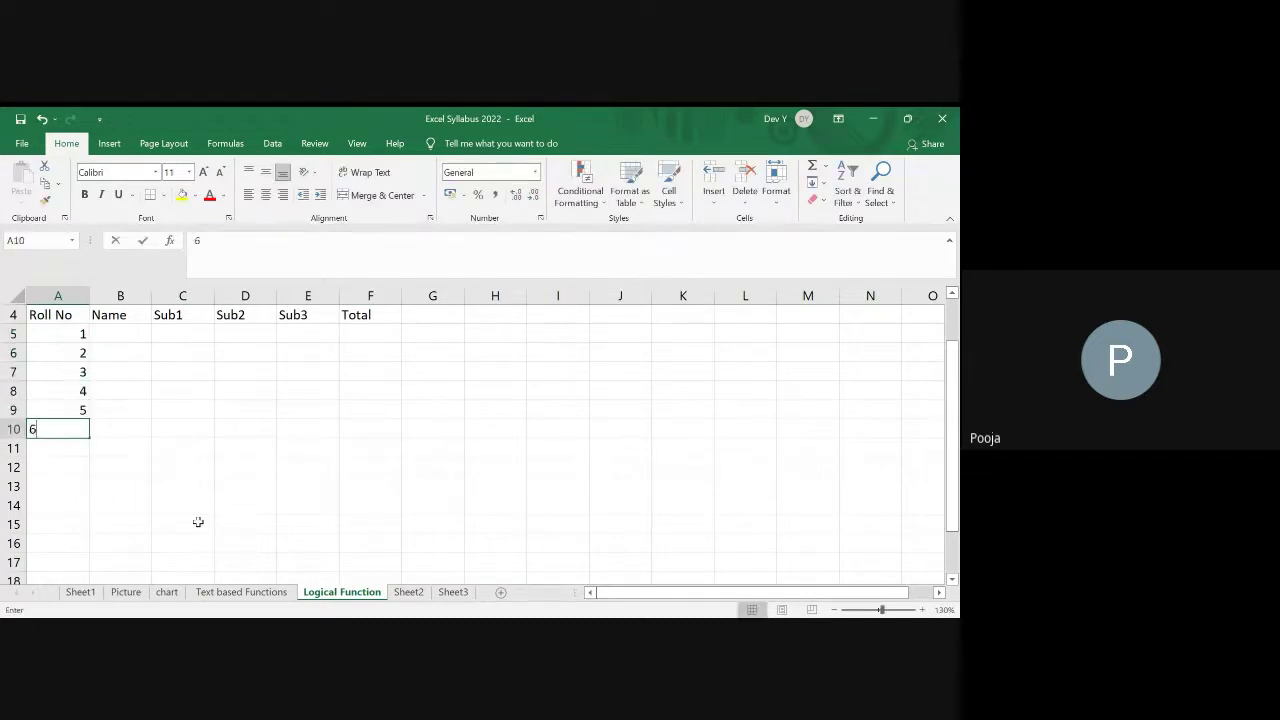
key("Return")
type("7")
key("Return")
type("8")
key("Return")
Step: Enter the first student's name in cell B5, next to roll number 1
key("Right")
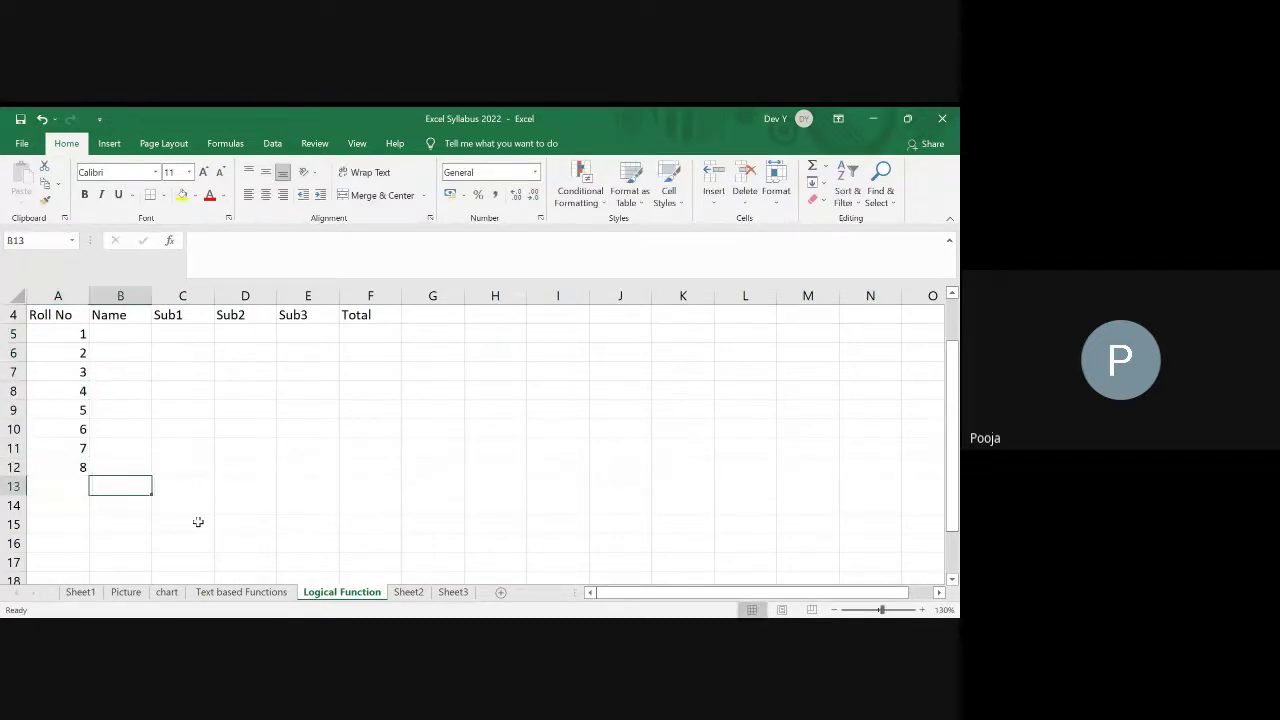
key("Up")
key("Up")
key("Up")
key("Up")
key("Up")
key("Up")
key("Up")
key("Up")
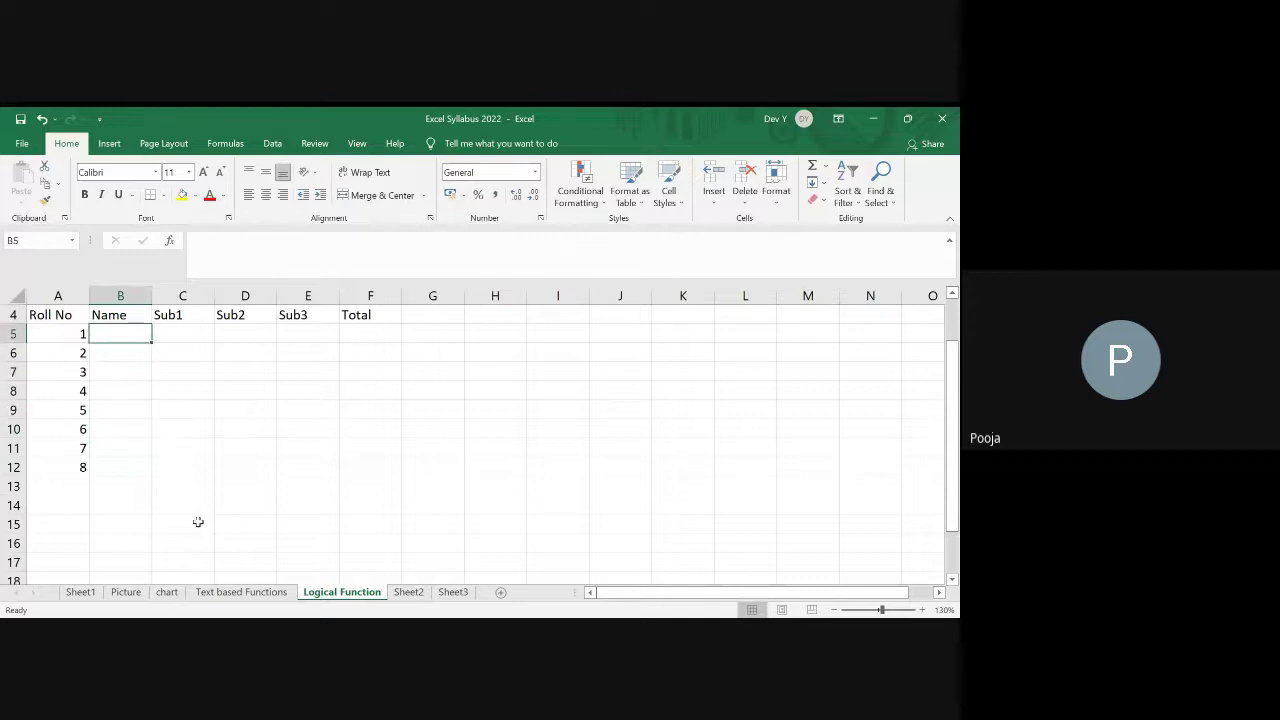
type("As")
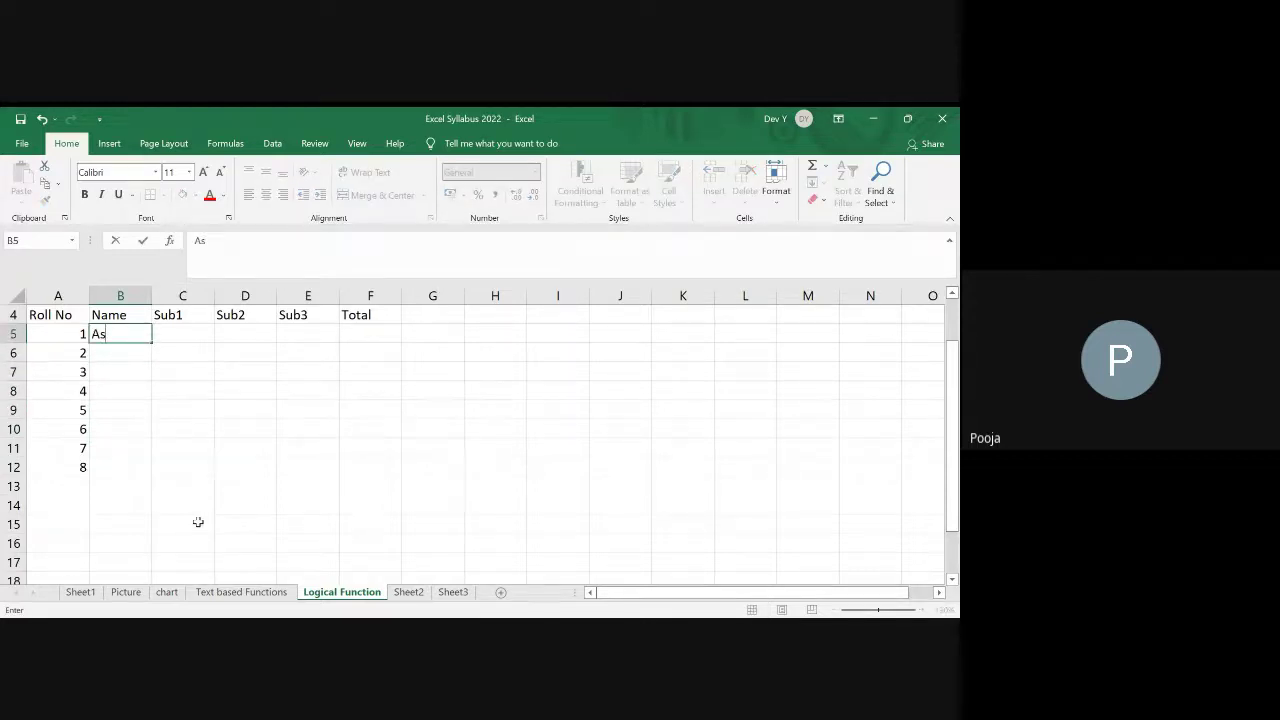
type("ha")
key("Return")
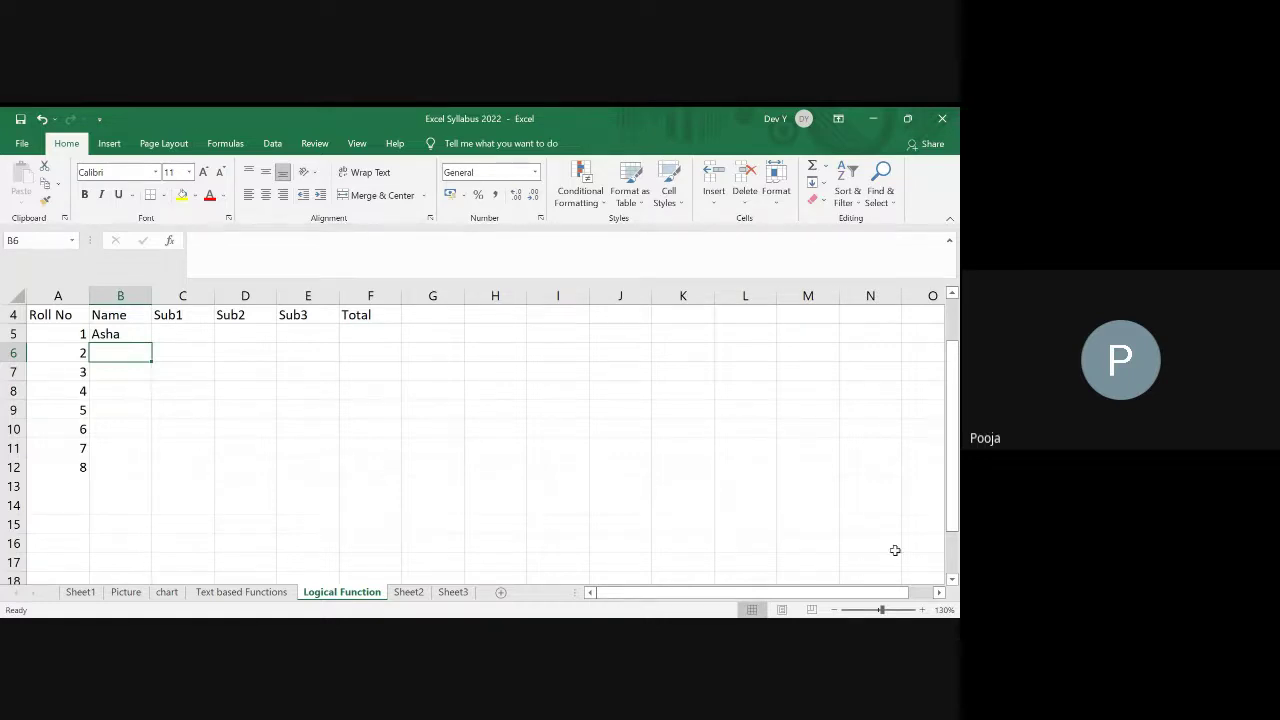
Step: Enter the student names for roll numbers 2 to 4 in cells B6 to B8
left_click(922, 610)
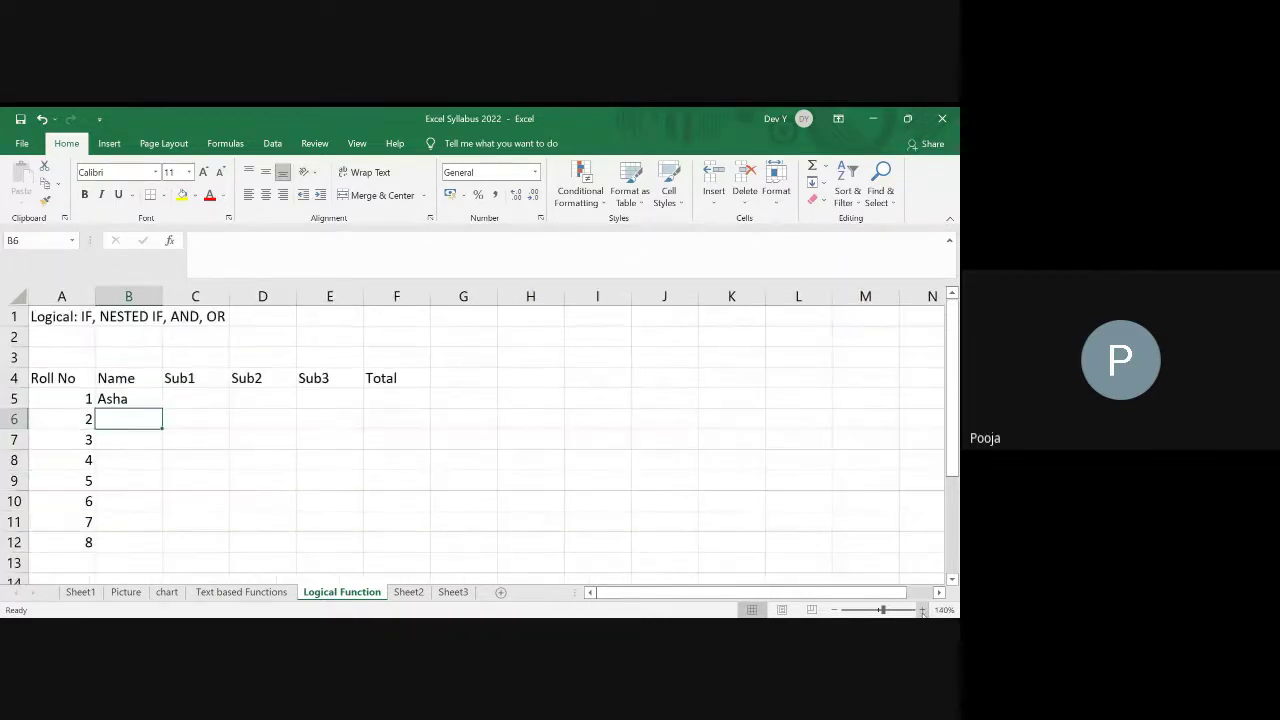
scroll(461, 459, "down", 2)
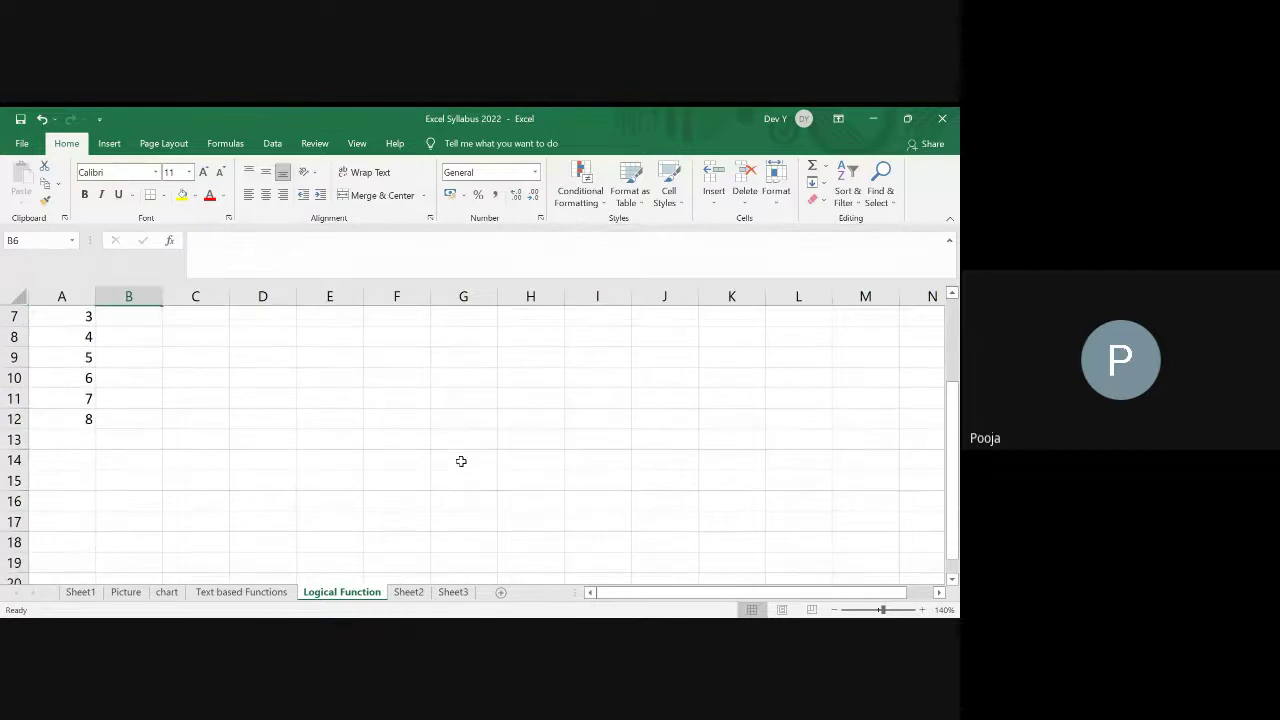
scroll(461, 459, "up", 1)
scroll(461, 461, "up", 2)
scroll(461, 461, "up", 1, "ctrl")
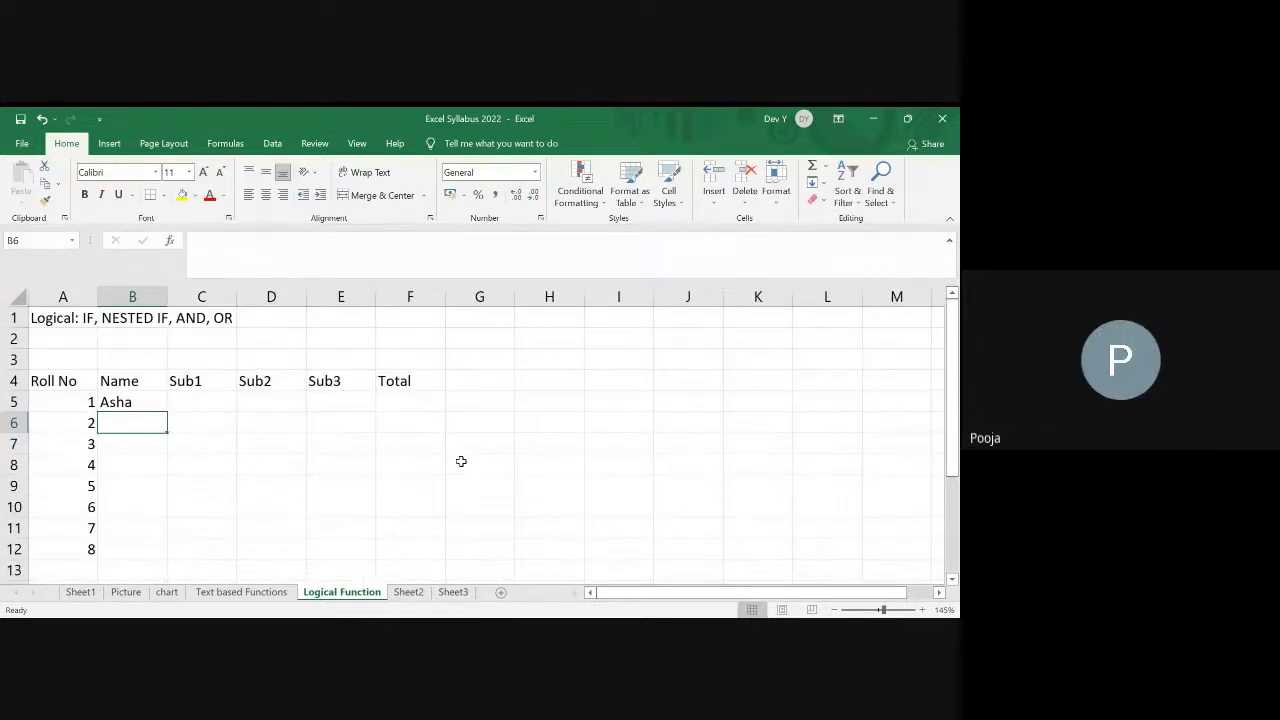
scroll(461, 461, "down", 1)
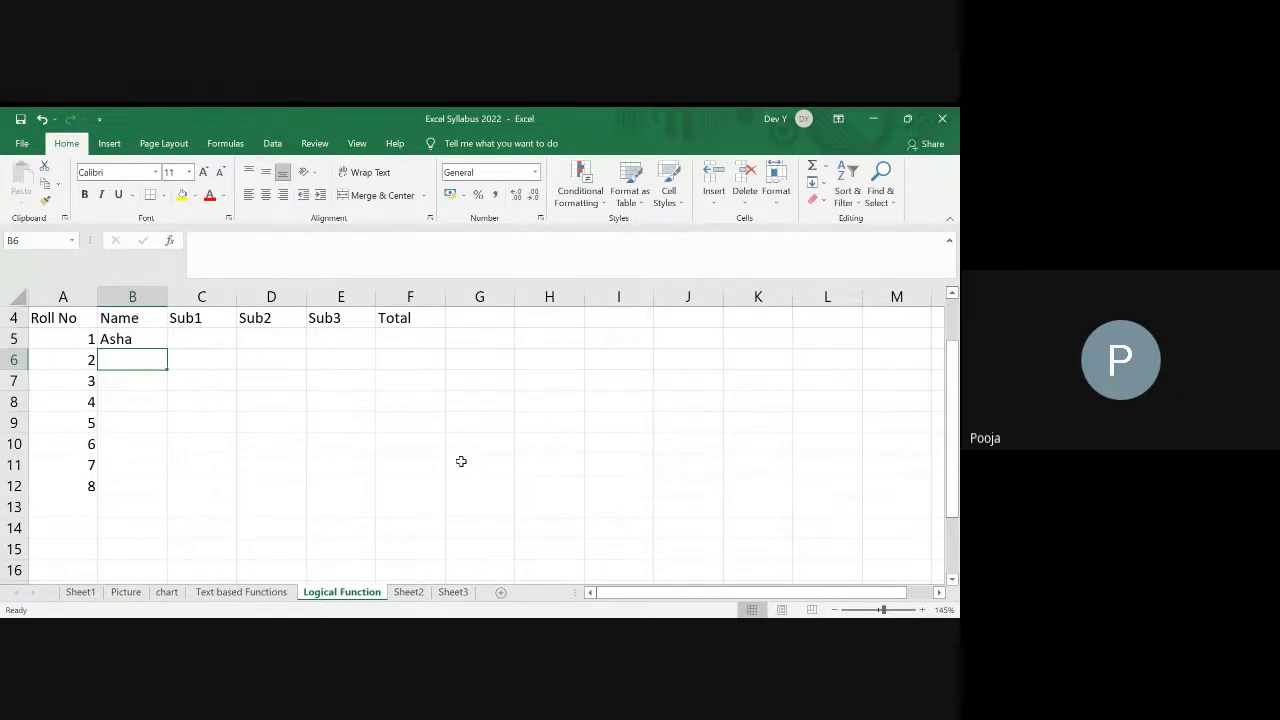
type("Hema")
key("Return")
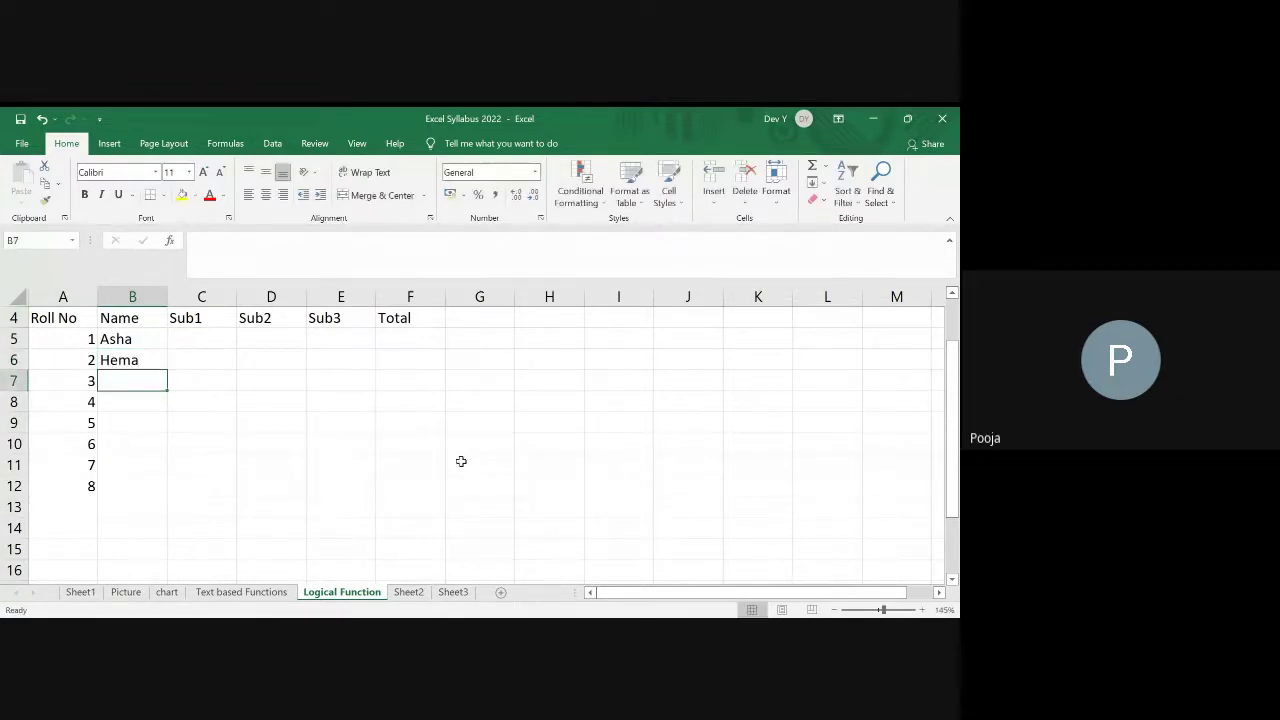
type("Su")
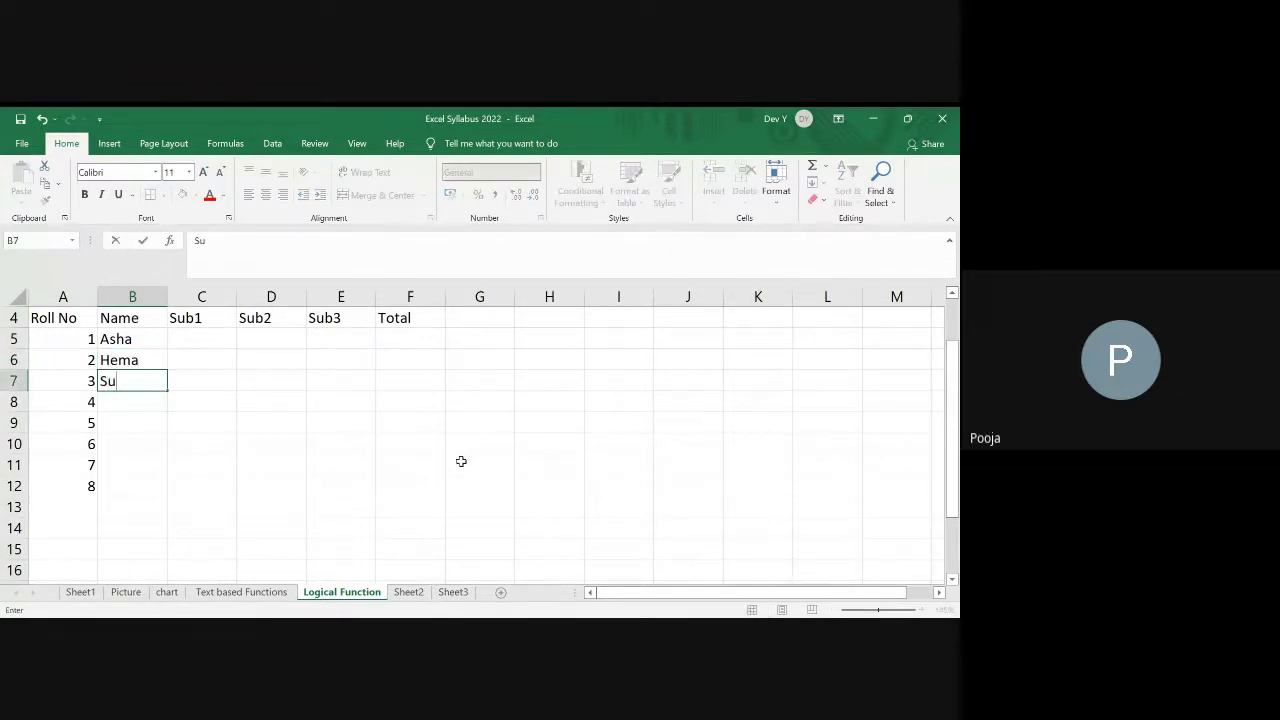
type("raj")
key("Return")
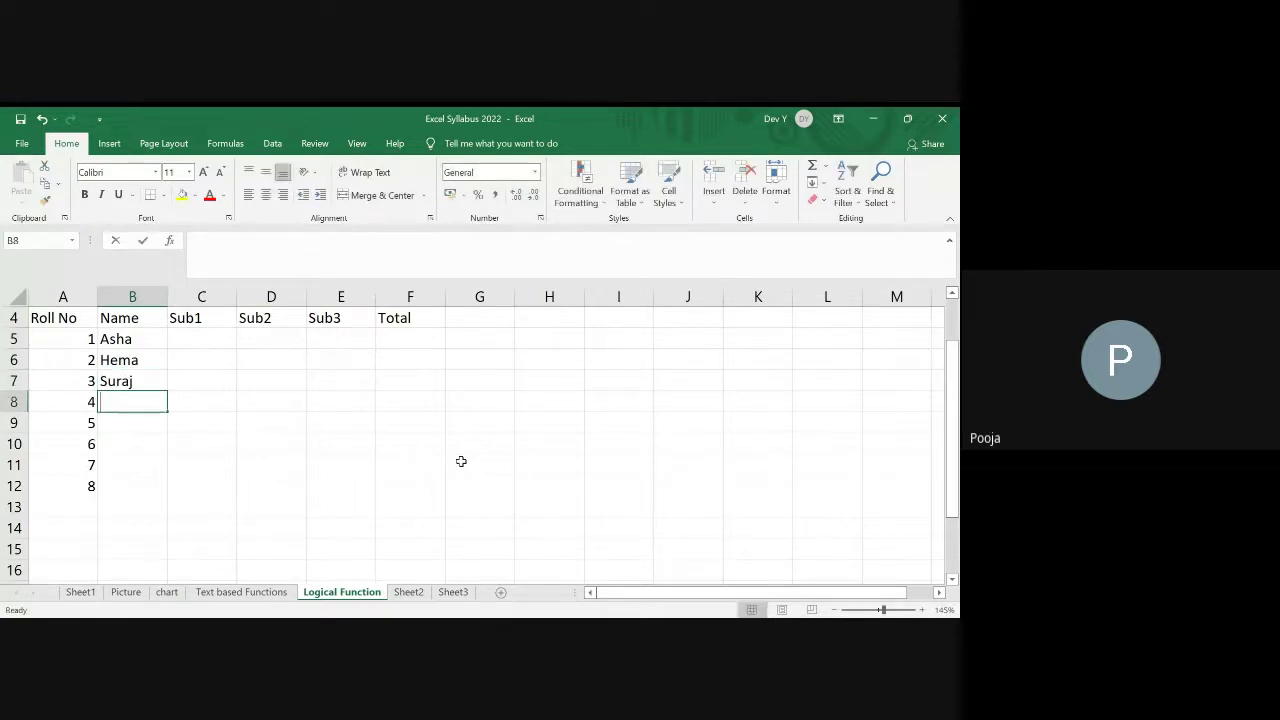
type("Jaya")
key("Return")
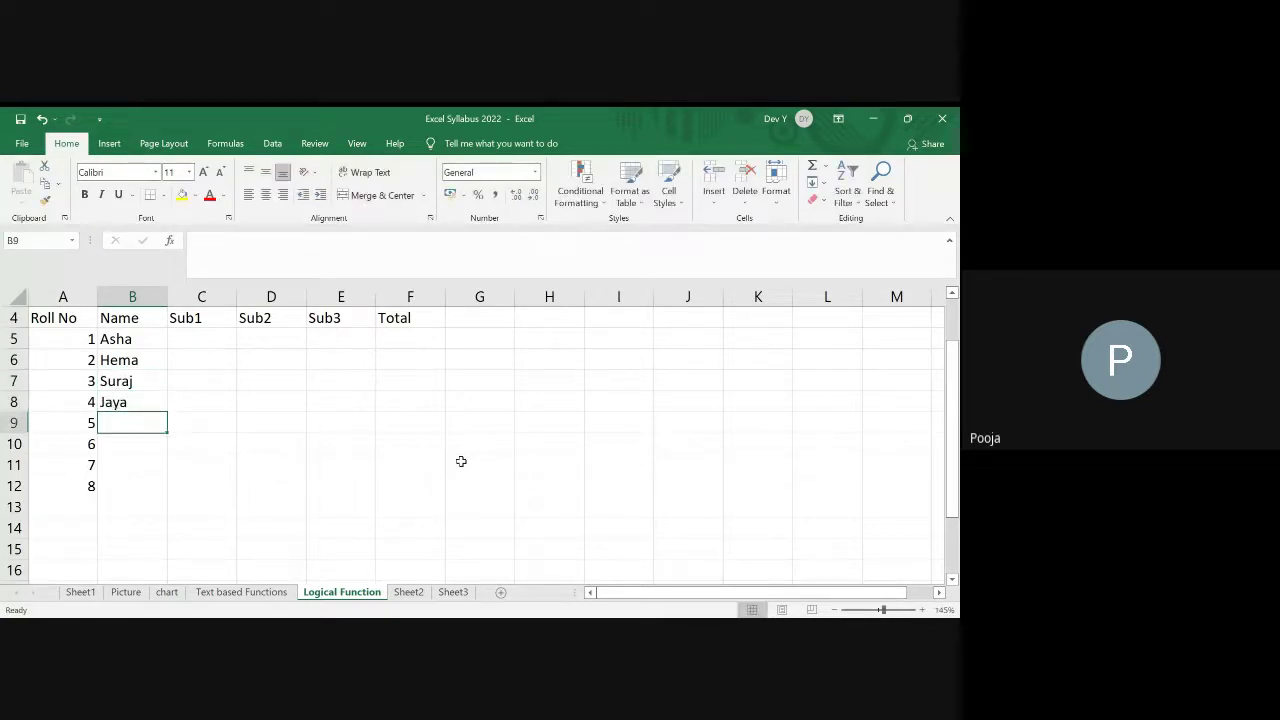
Step: Enter the student names for roll numbers 5 to 8 in cells B9 to B12
type("Kunal")
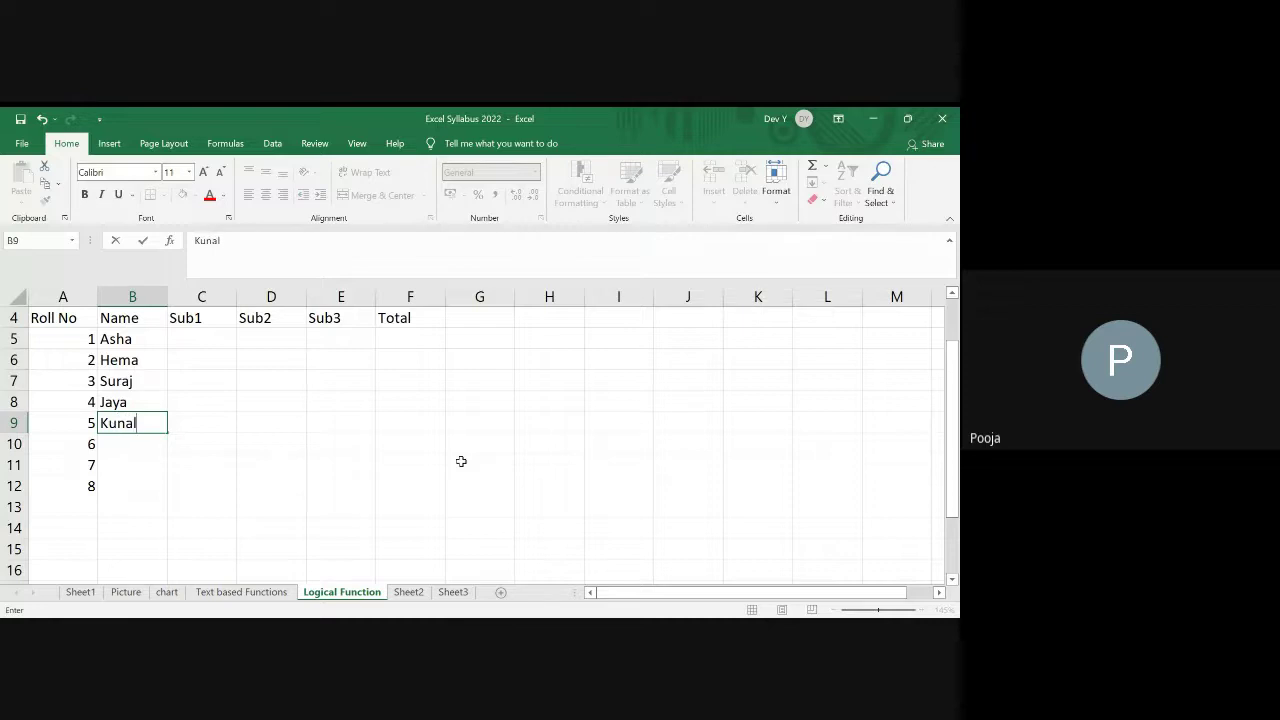
key("Return")
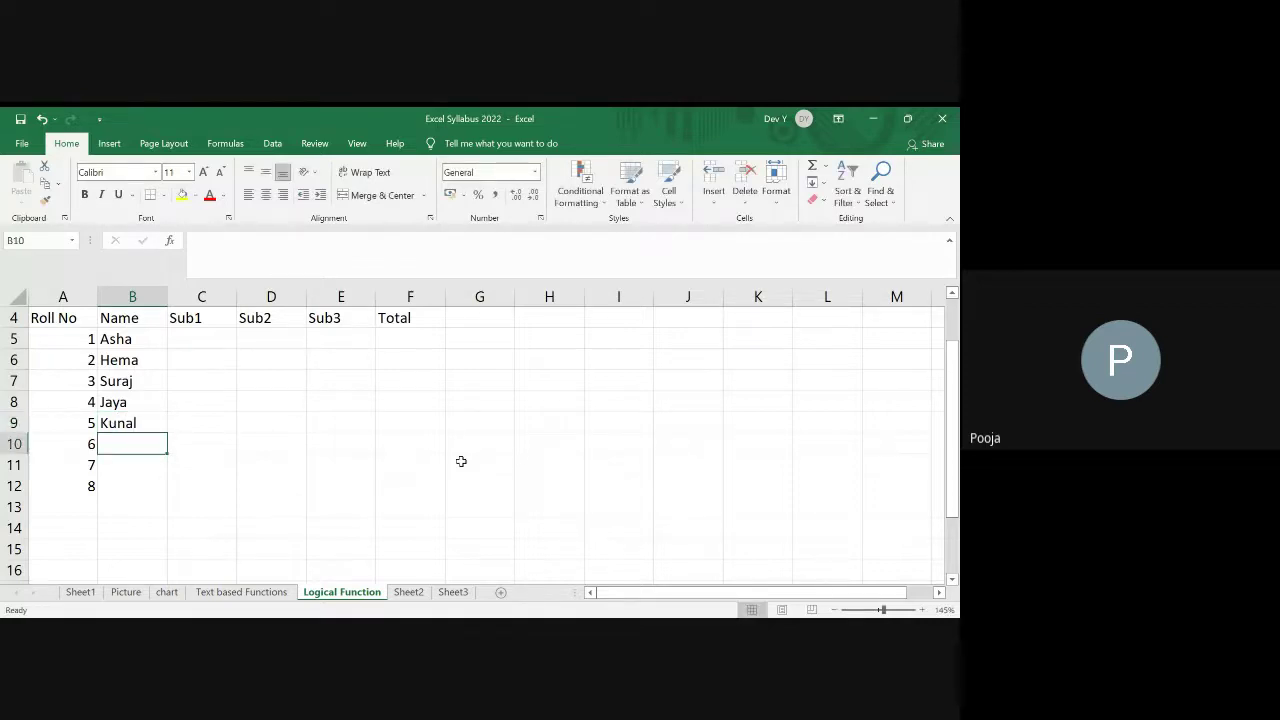
type("Rohit")
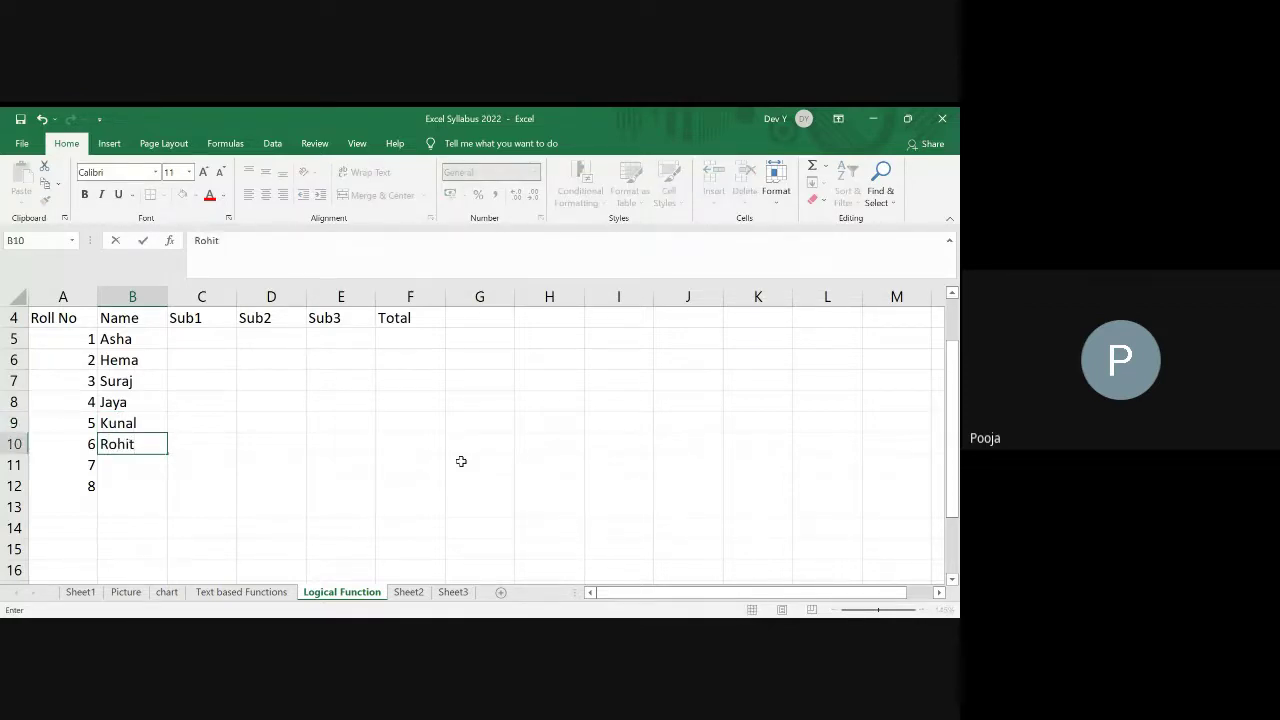
key("Return")
type("Seema")
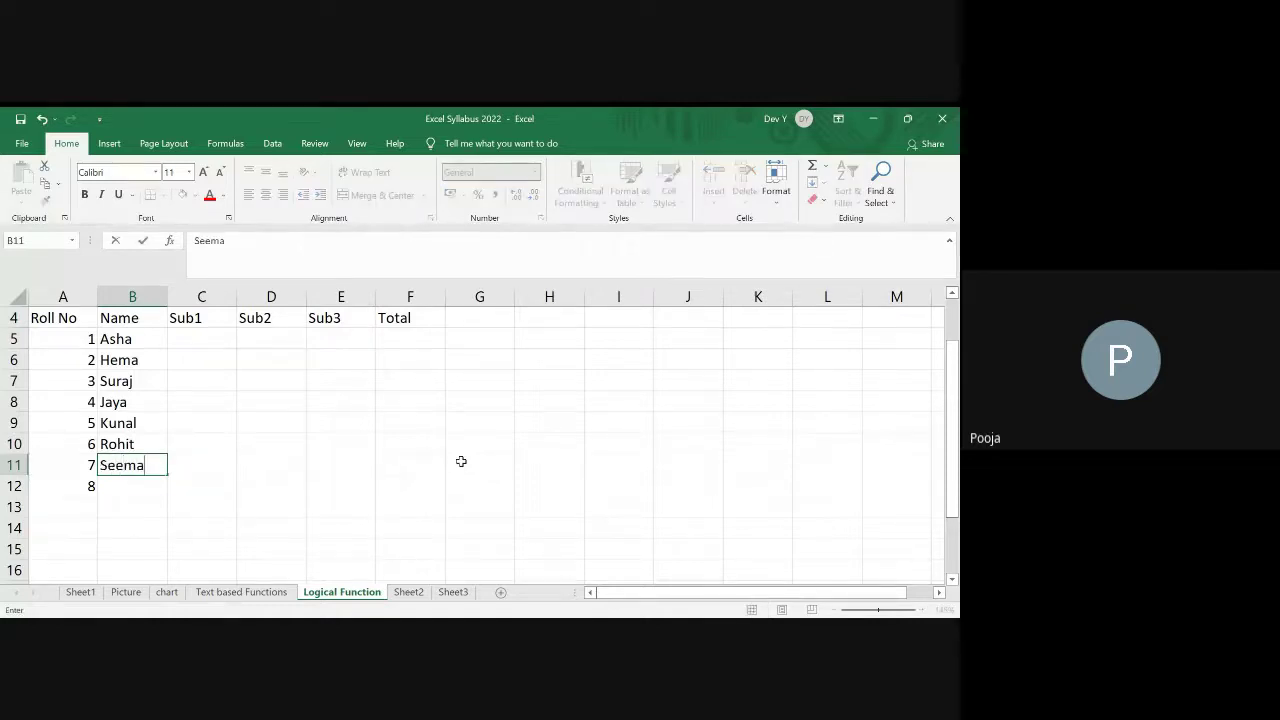
key("Return")
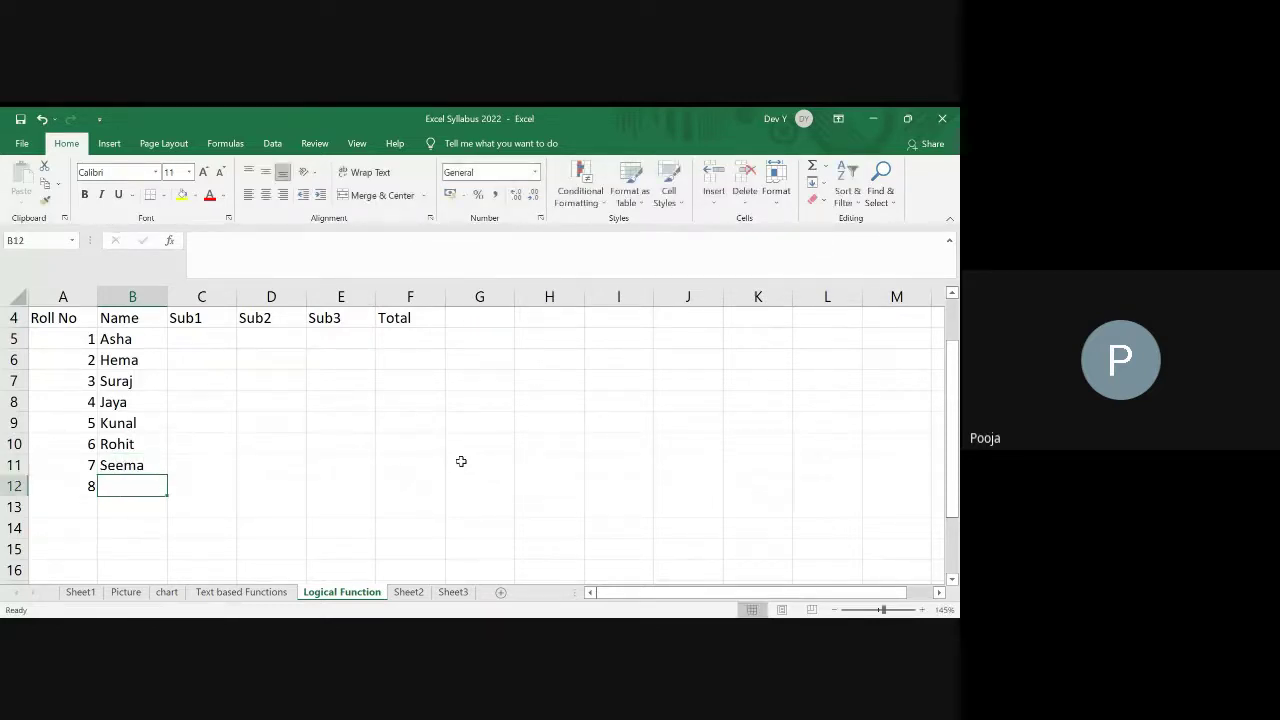
type("Nina")
key("Tab")
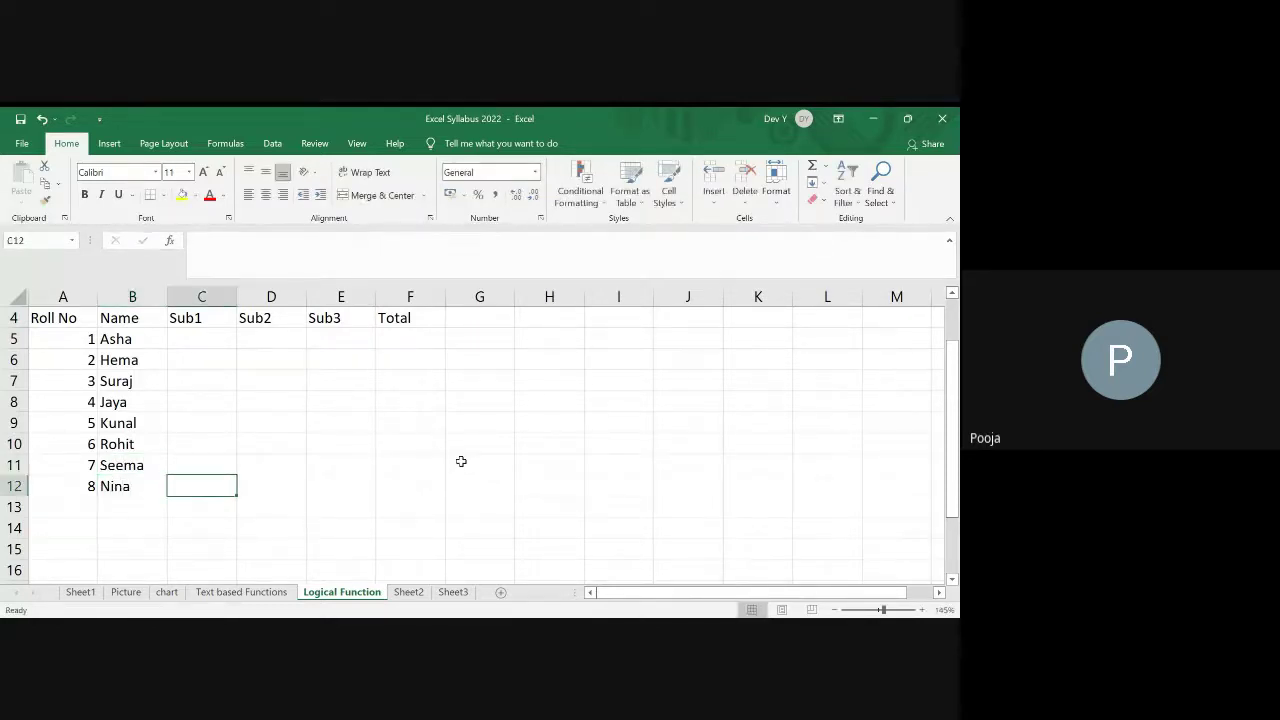
Step: Apply All Borders to the student table range A4:G12
key("Up")
key("Up")
key("Up")
key("Up")
key("Up")
key("Up")
key("Up")
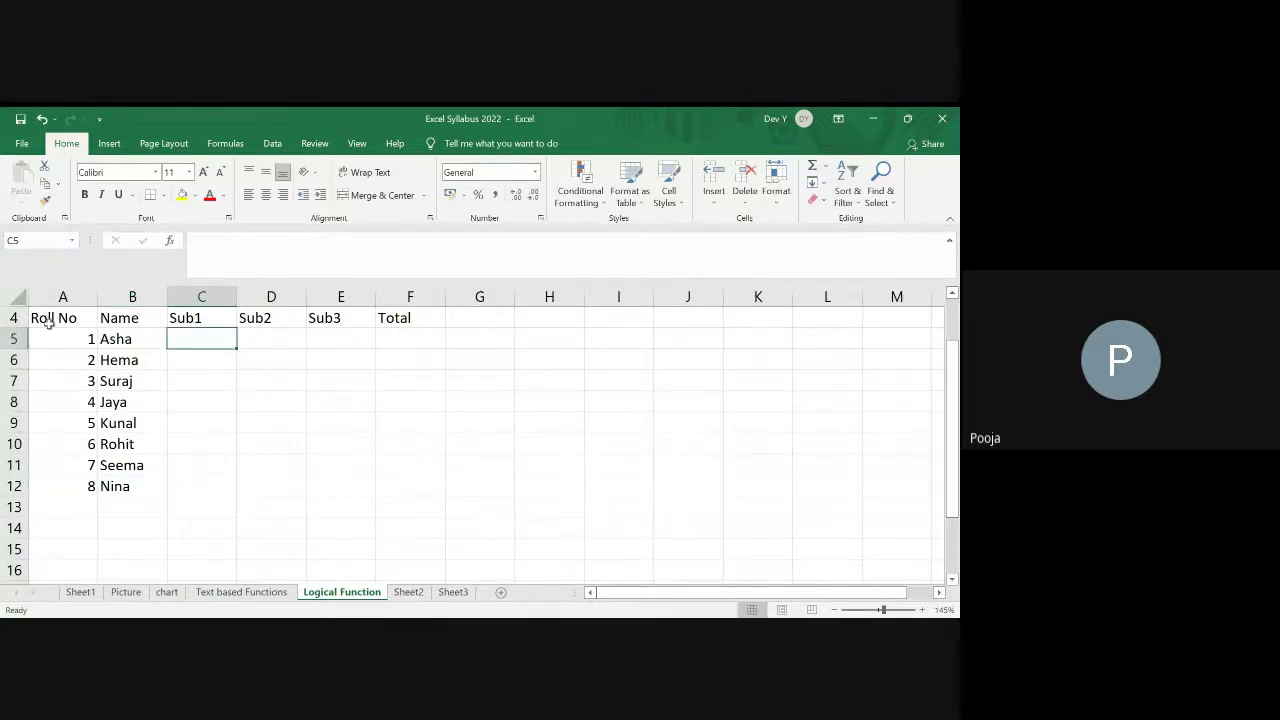
left_click_drag(52, 322, 471, 480)
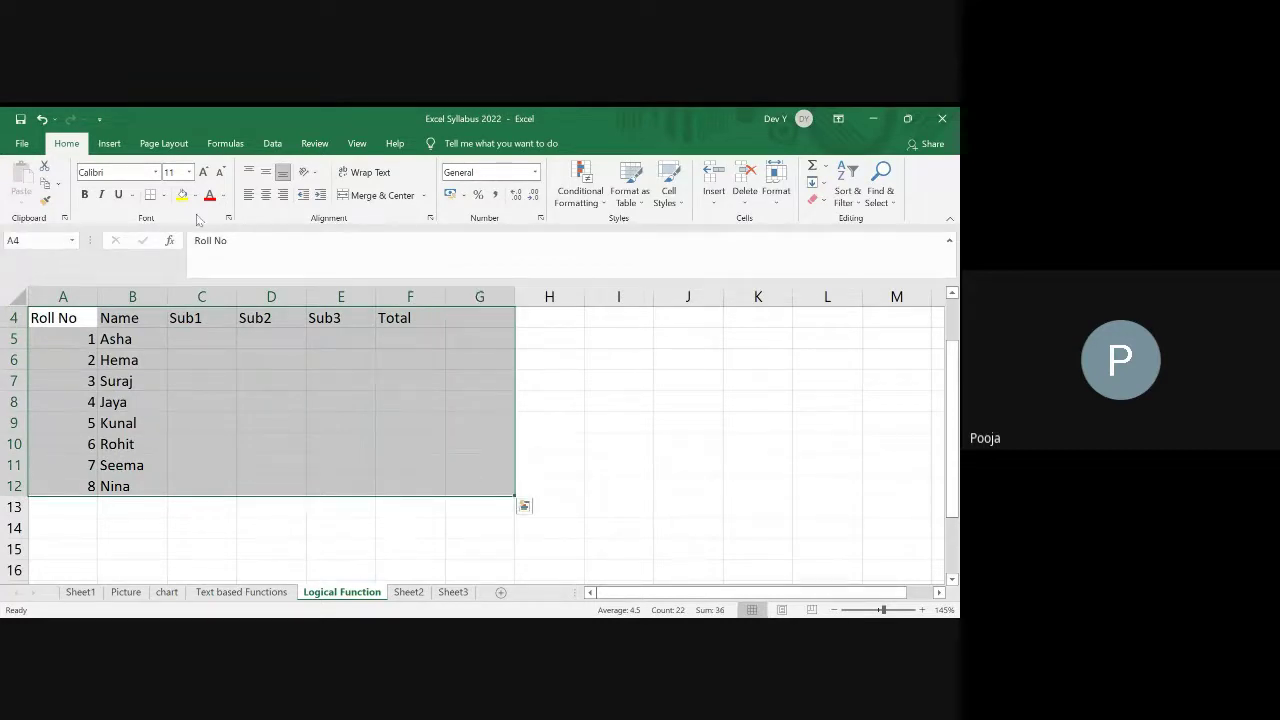
left_click(163, 195)
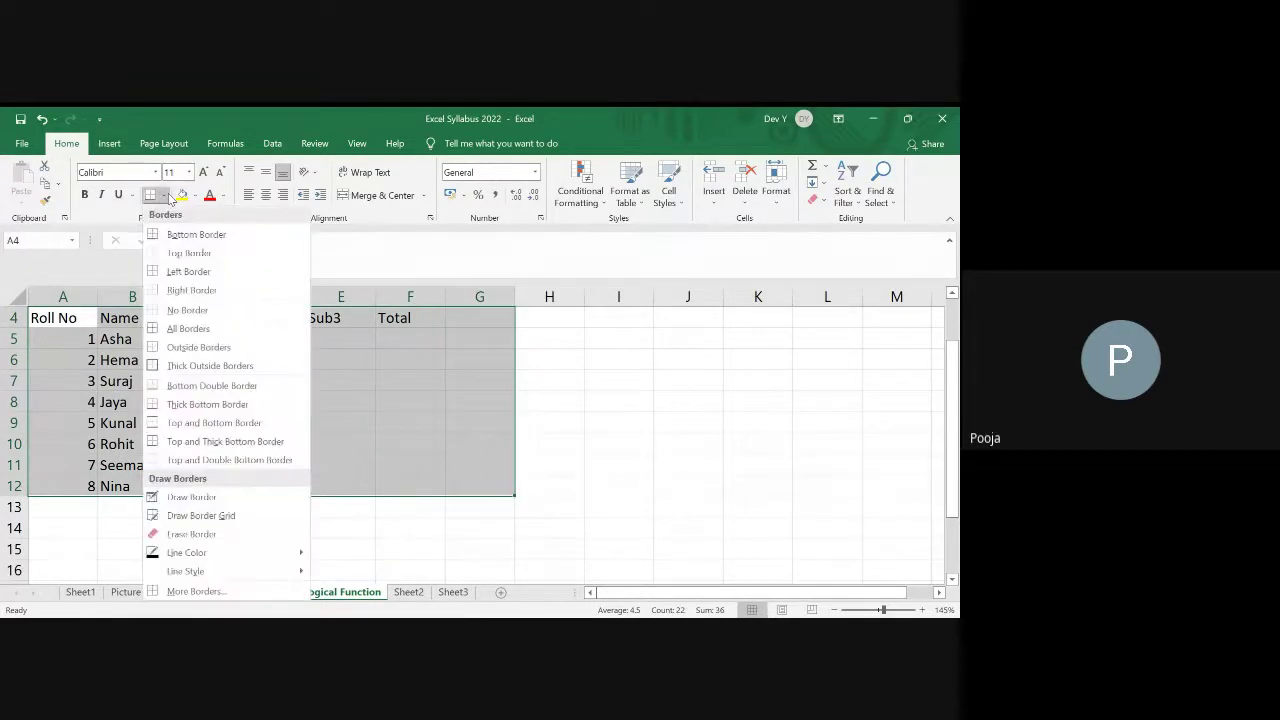
left_click(162, 330)
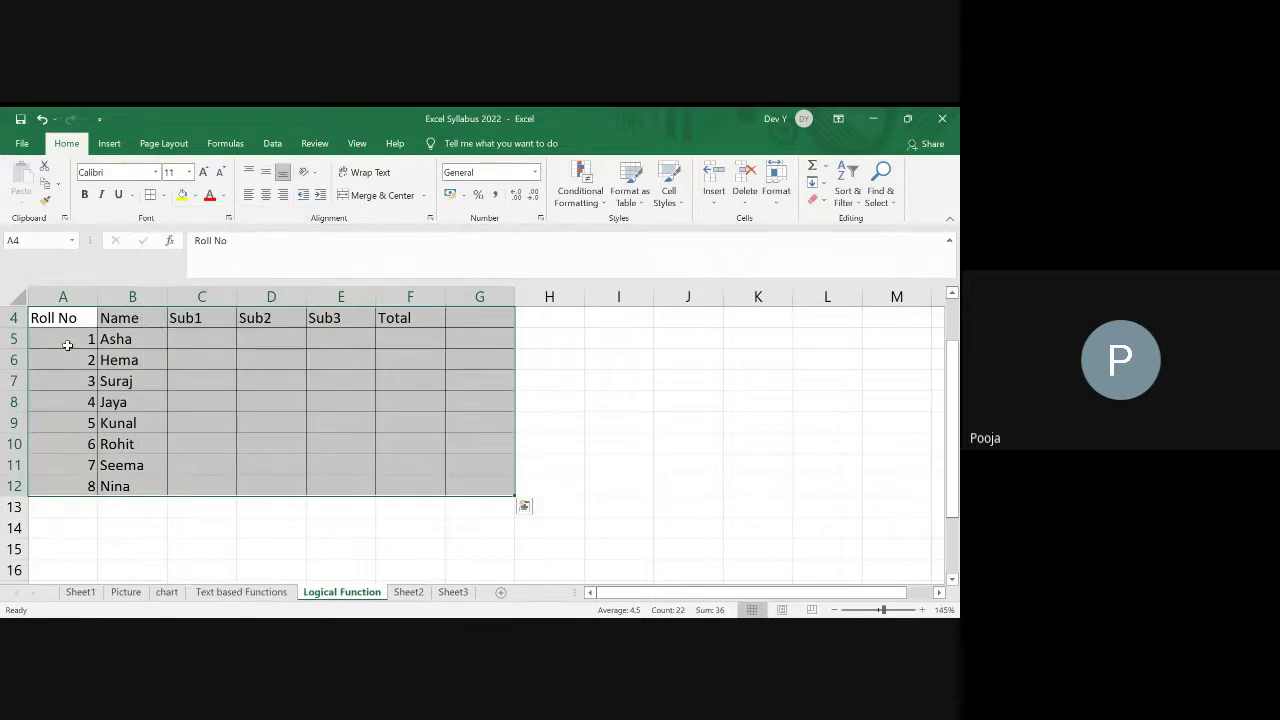
Step: Narrow the Roll No column to fit its header closely and make all text in A4:G12 bold
double_click(97, 296)
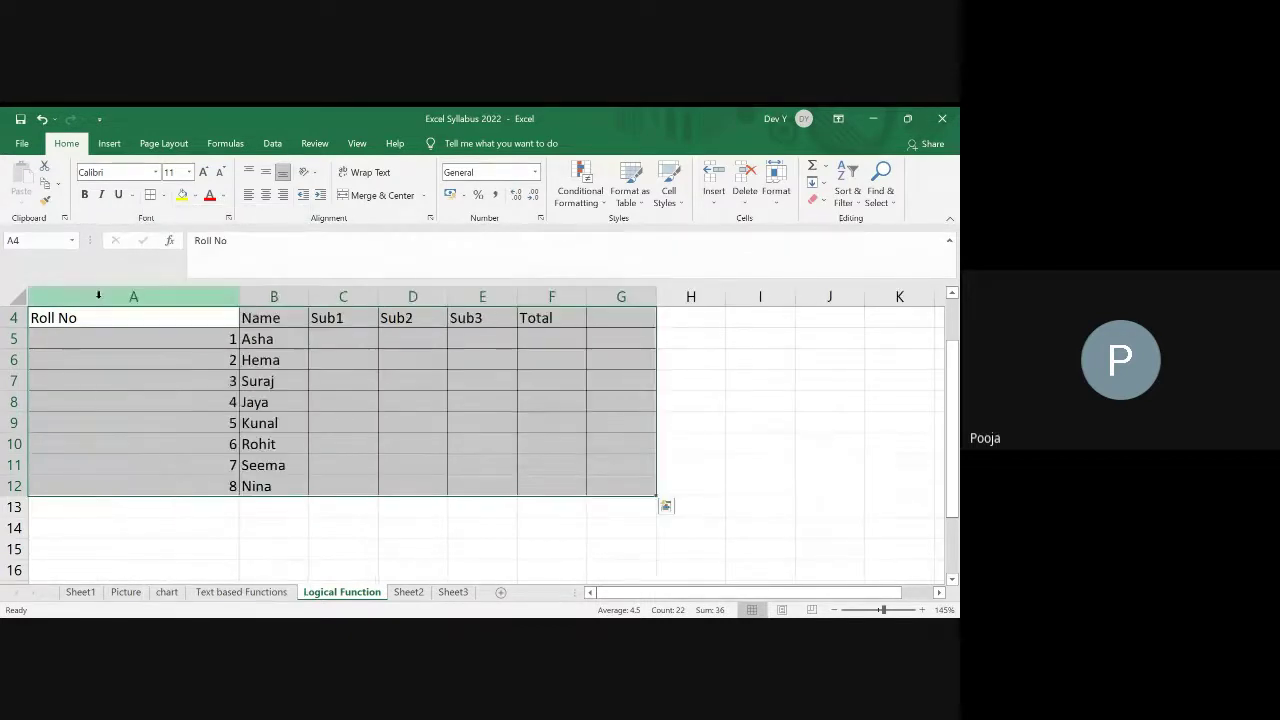
key("ctrl+z")
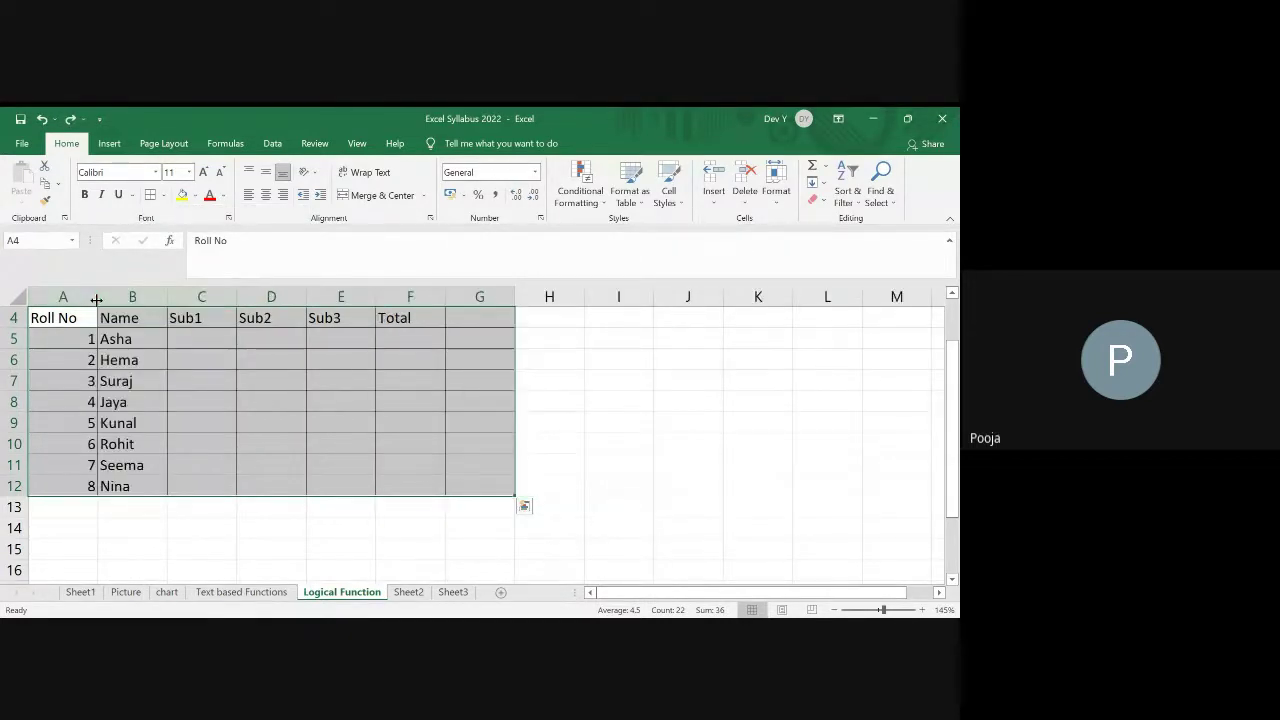
left_click_drag(96, 300, 82, 300)
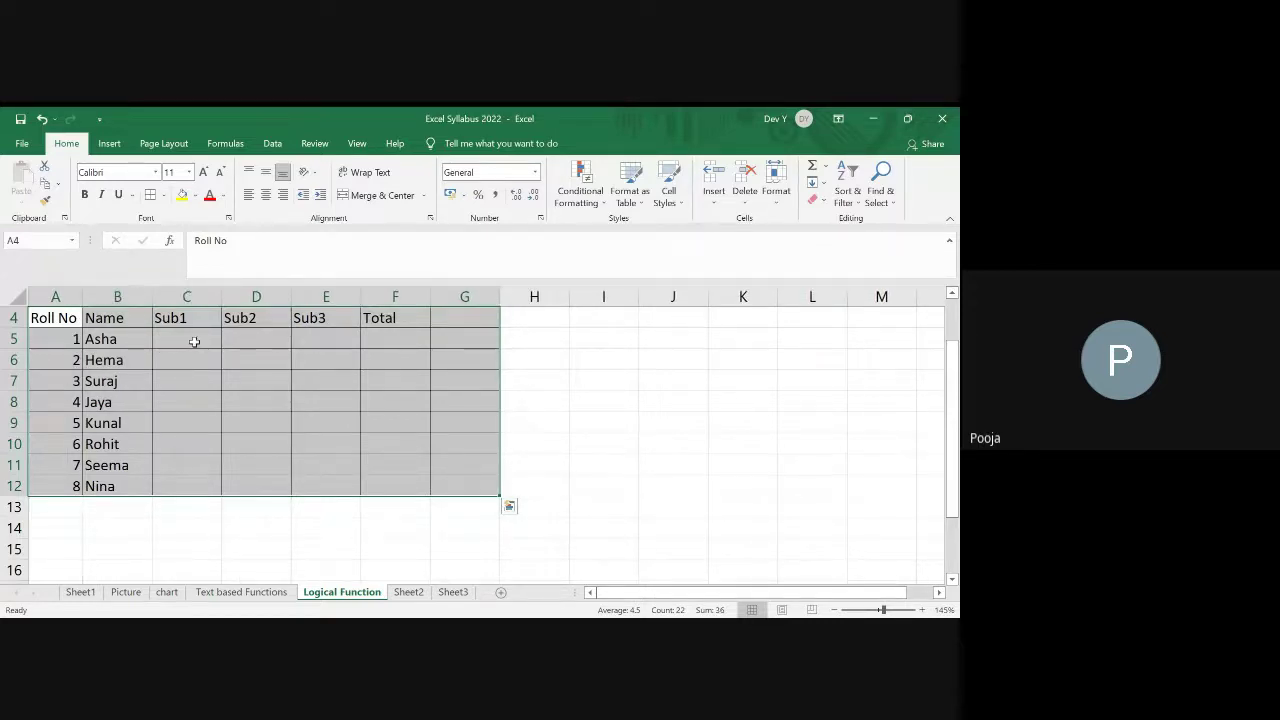
key("ctrl+b")
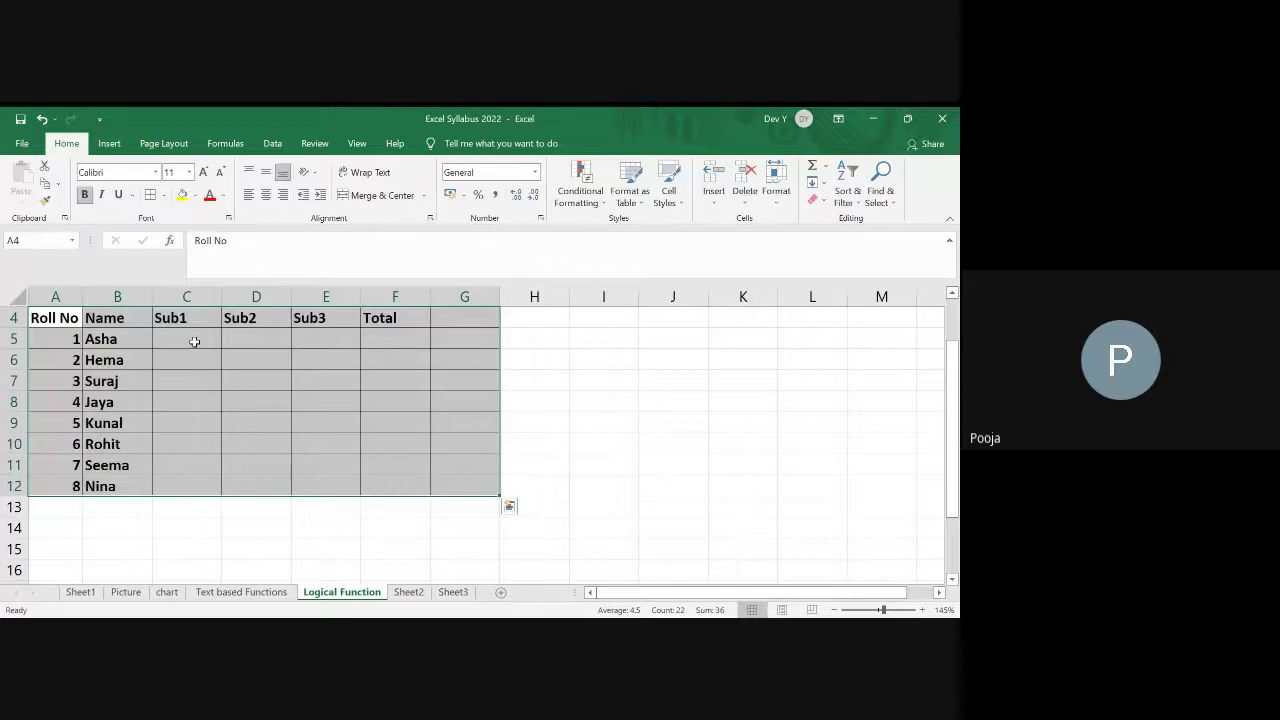
Step: Enter the marks 58, 67 and 48 for Sub1 to Sub3 of roll number 1 in cells C5 to E5
left_click(186, 342)
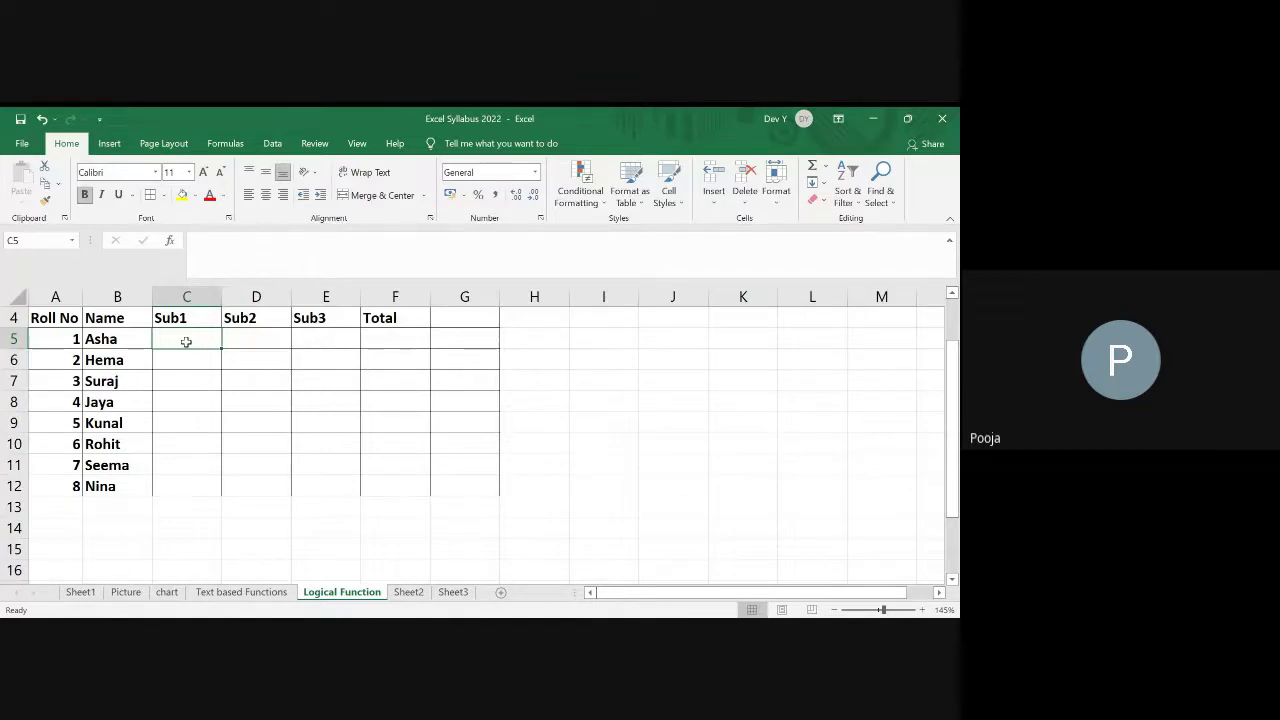
type("58")
key("Return")
key("Up")
key("Right")
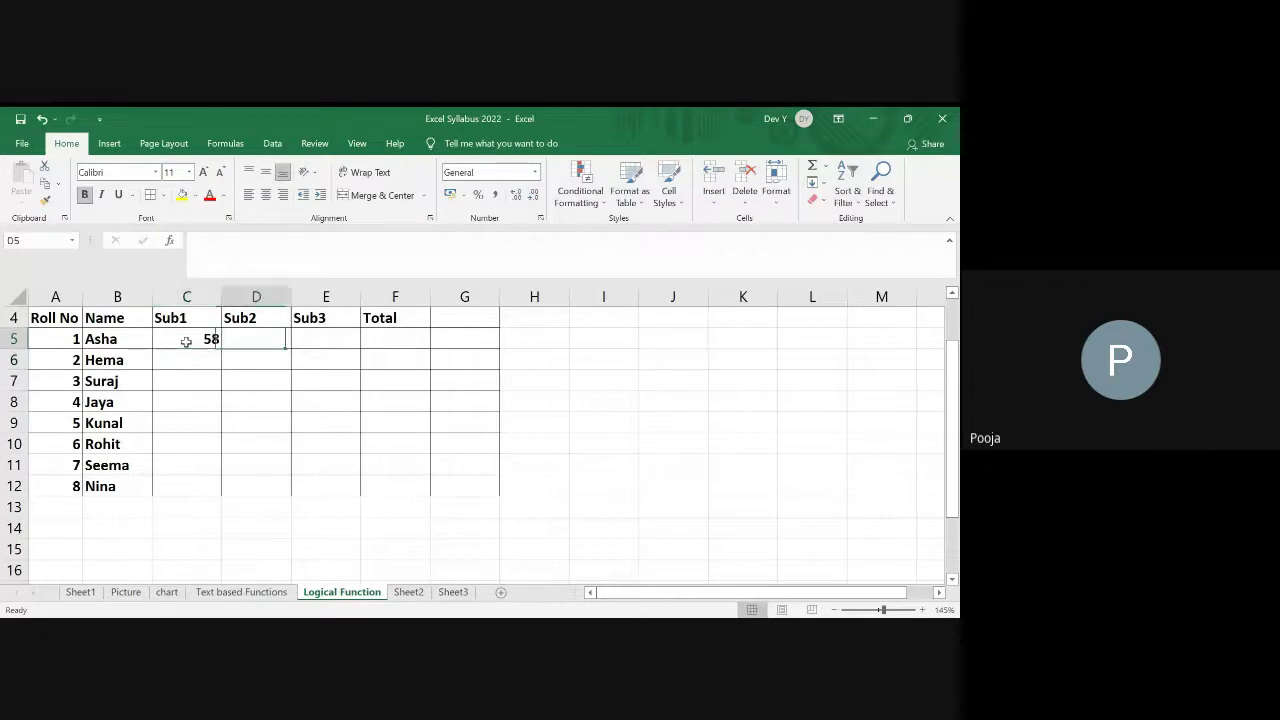
type("67")
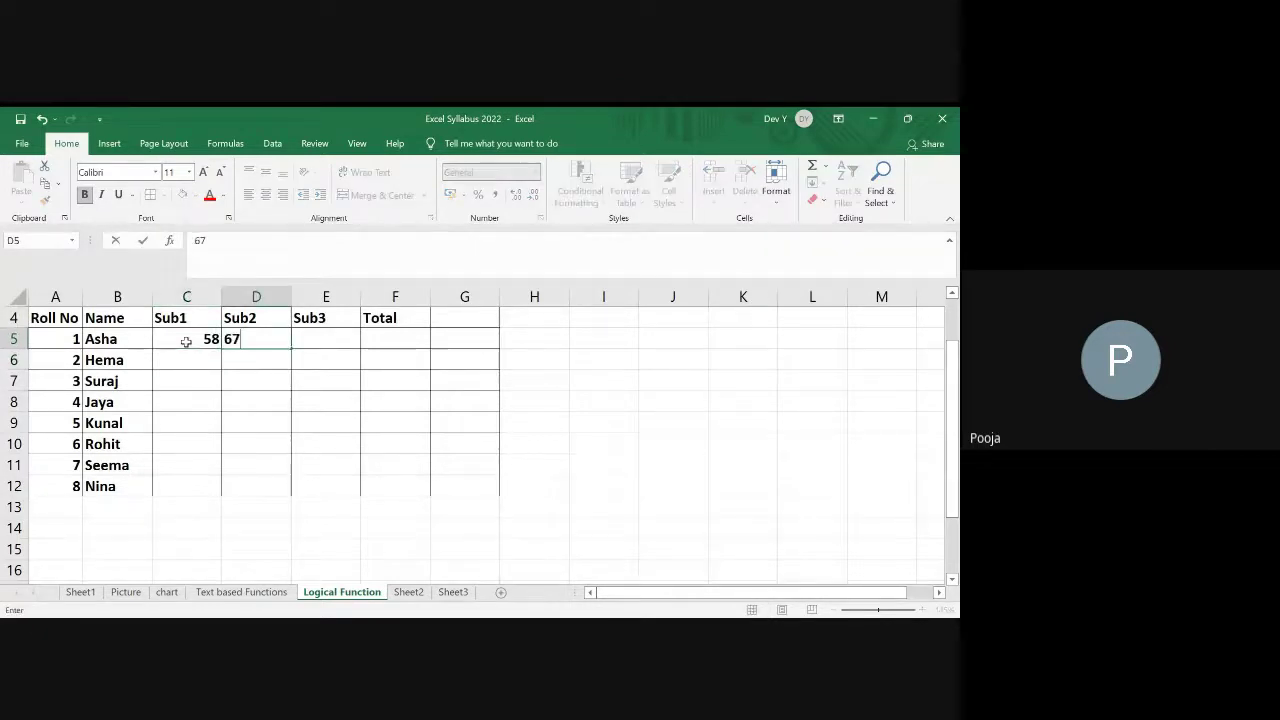
key("Tab")
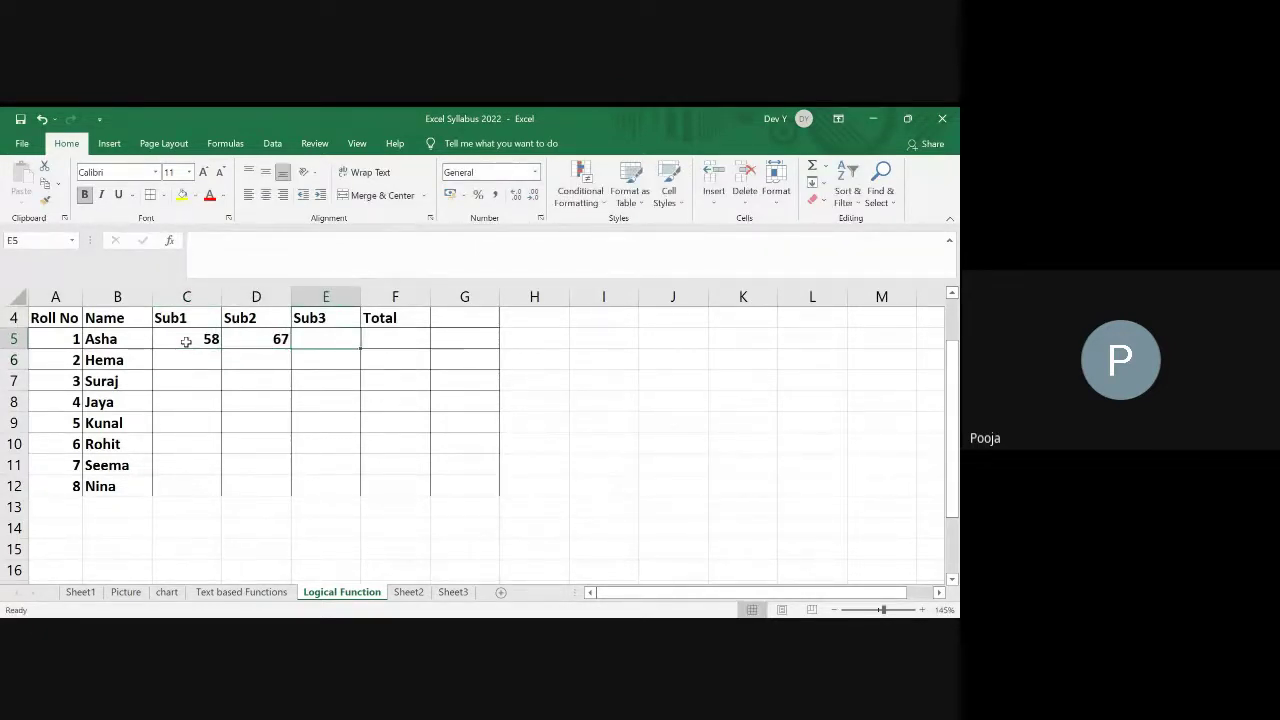
type("48")
key("Return")
Step: Enter the marks 89, 98 and 99 for roll number 2 in cells C6 to E6
key("Left")
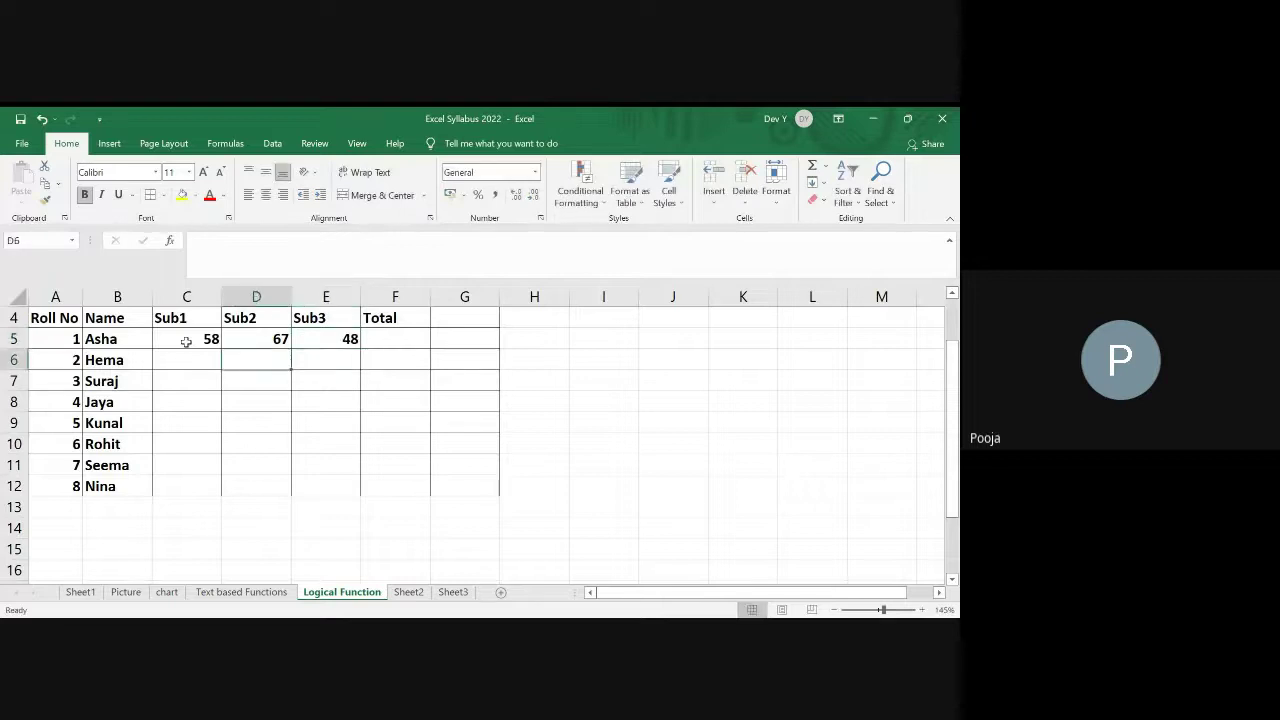
key("Left")
type("89")
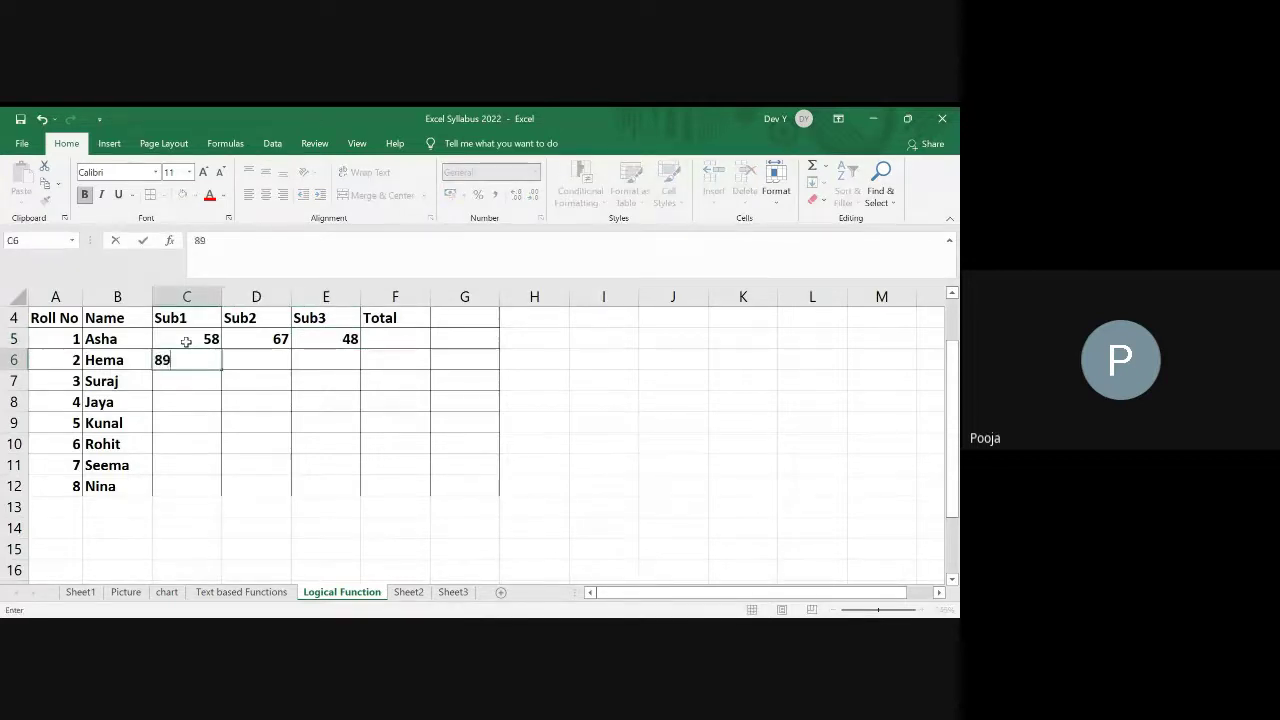
key("Tab")
type("98")
key("Tab")
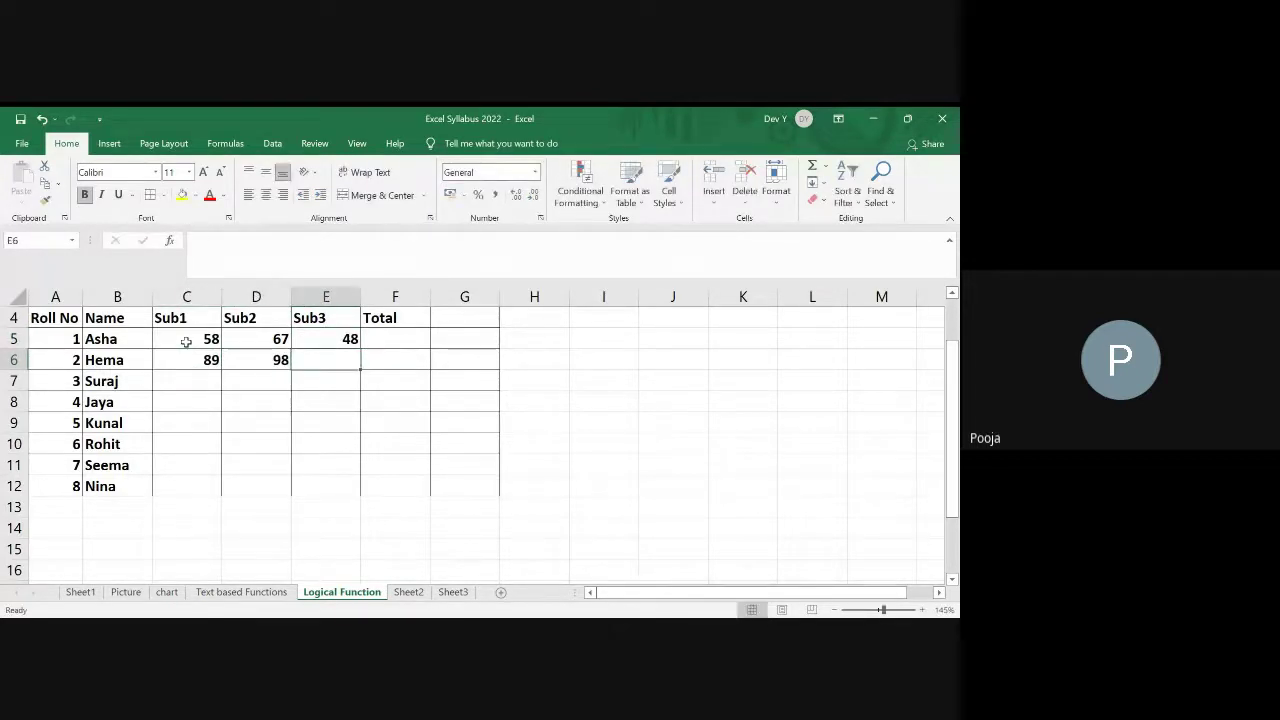
type("99")
key("Return")
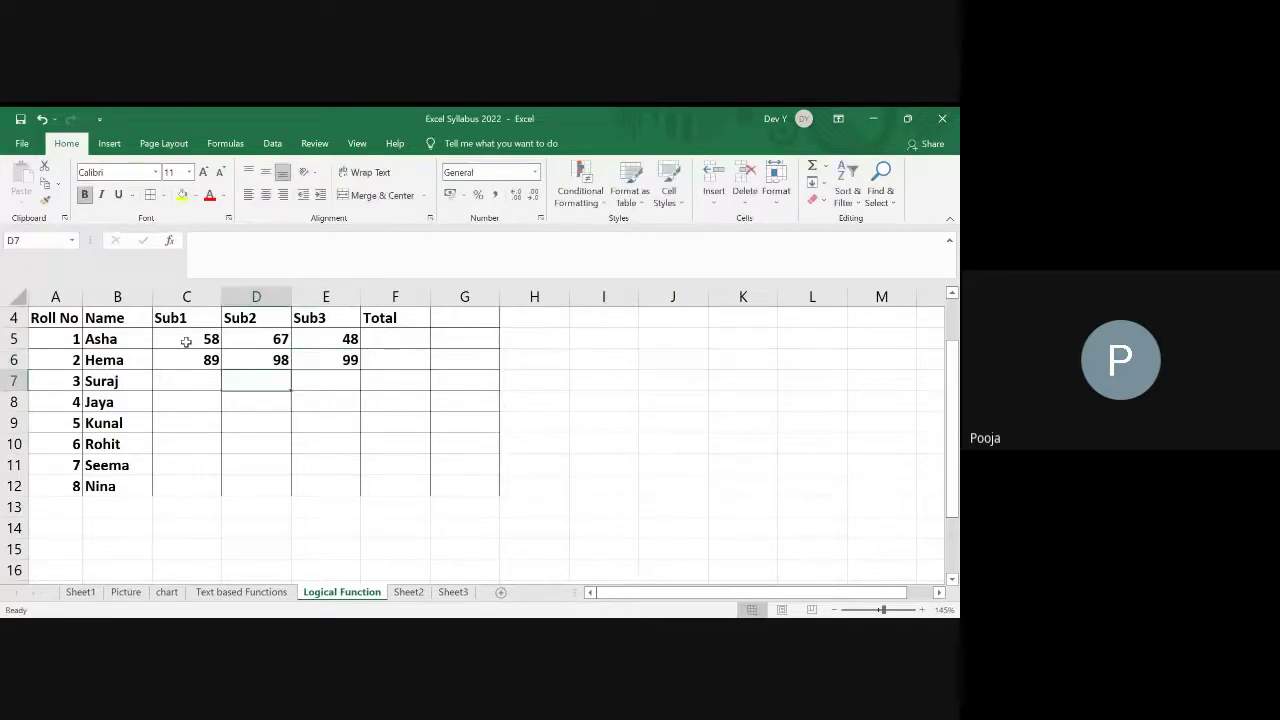
Step: Enter the marks 67, 78 and 77 for roll number 3 in cells C7 to E7
type("67")
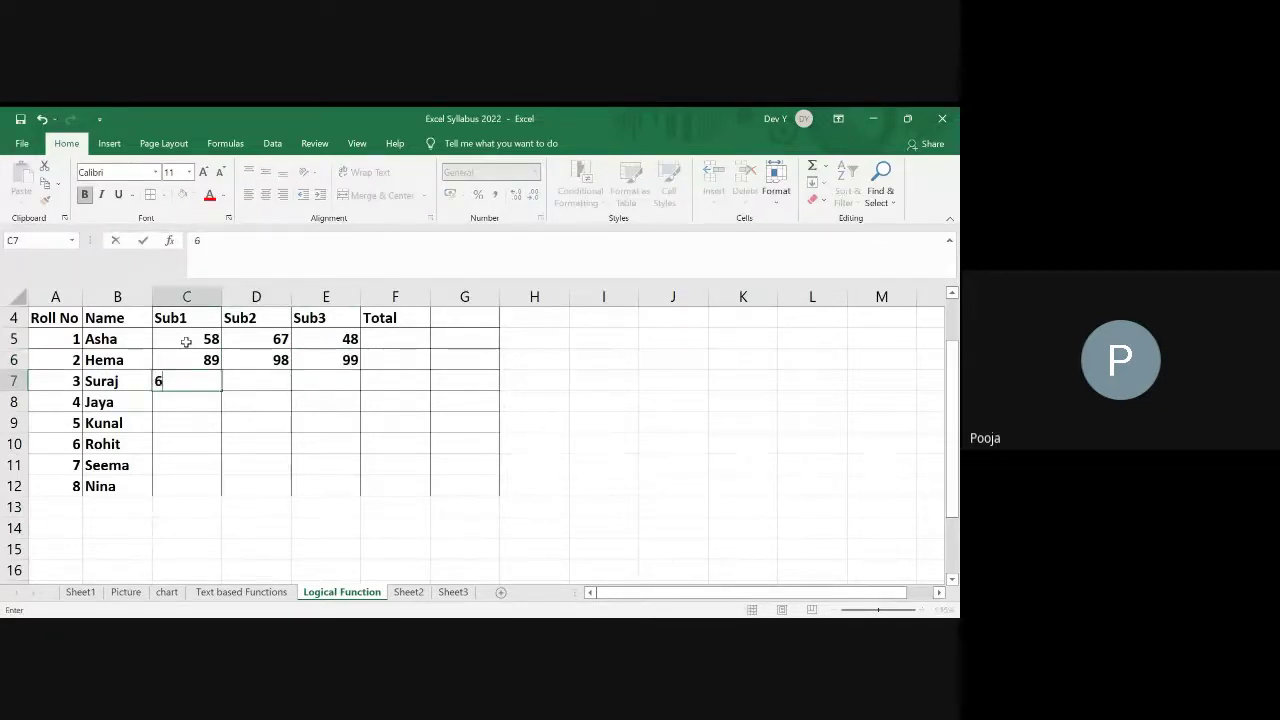
key("Tab")
type("78")
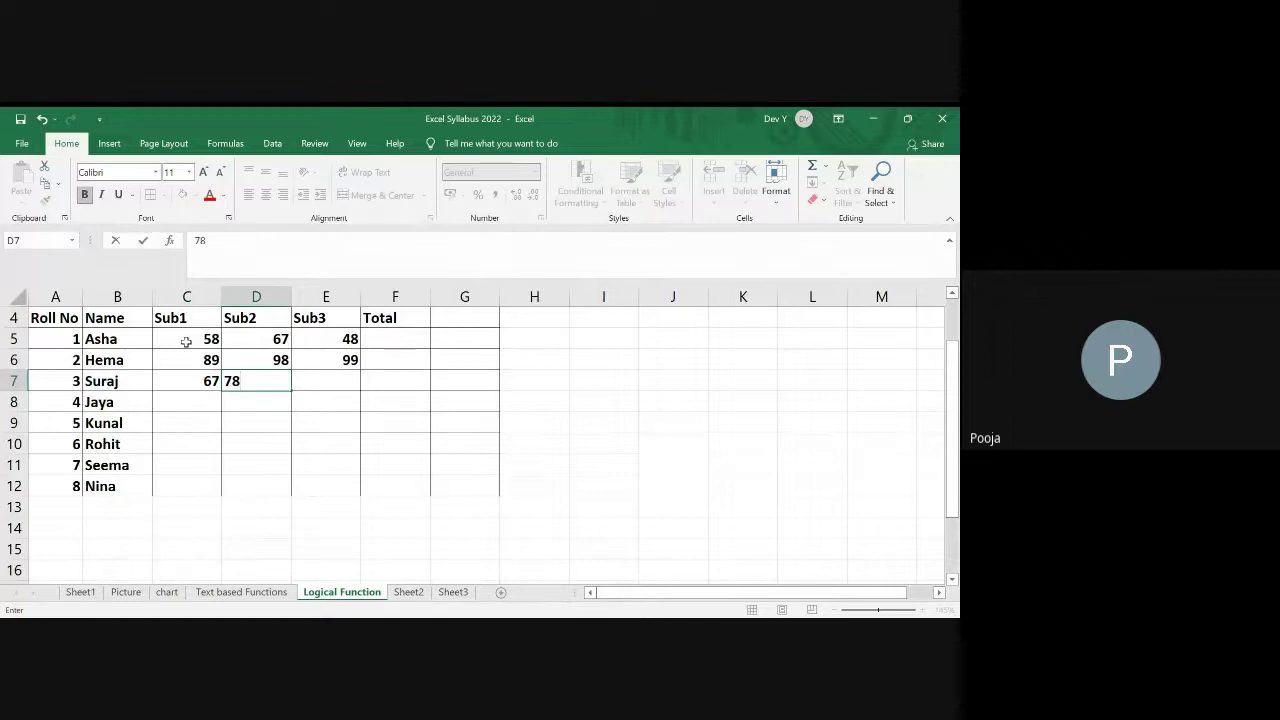
key("Tab")
type("77")
key("Return")
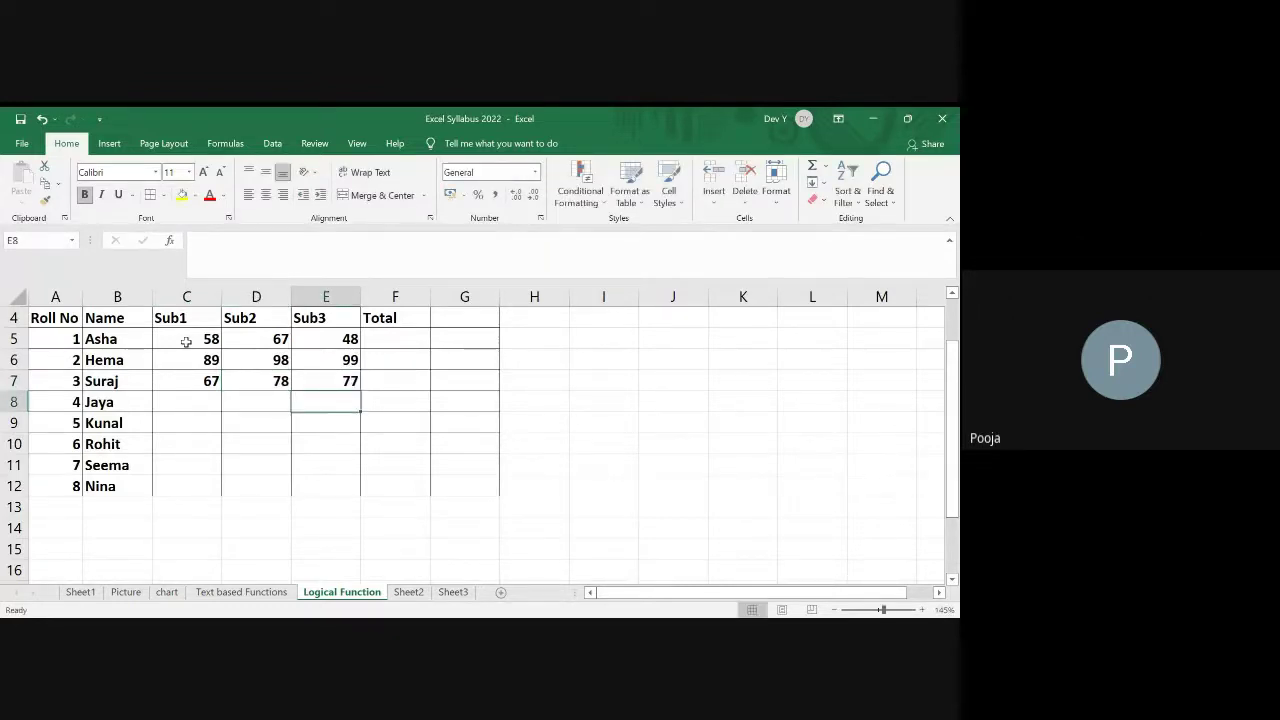
Step: Enter the marks 40, 38 and 42 for Sub1 to Sub3 of roll number 4 in cells C8 to E8
type("40")
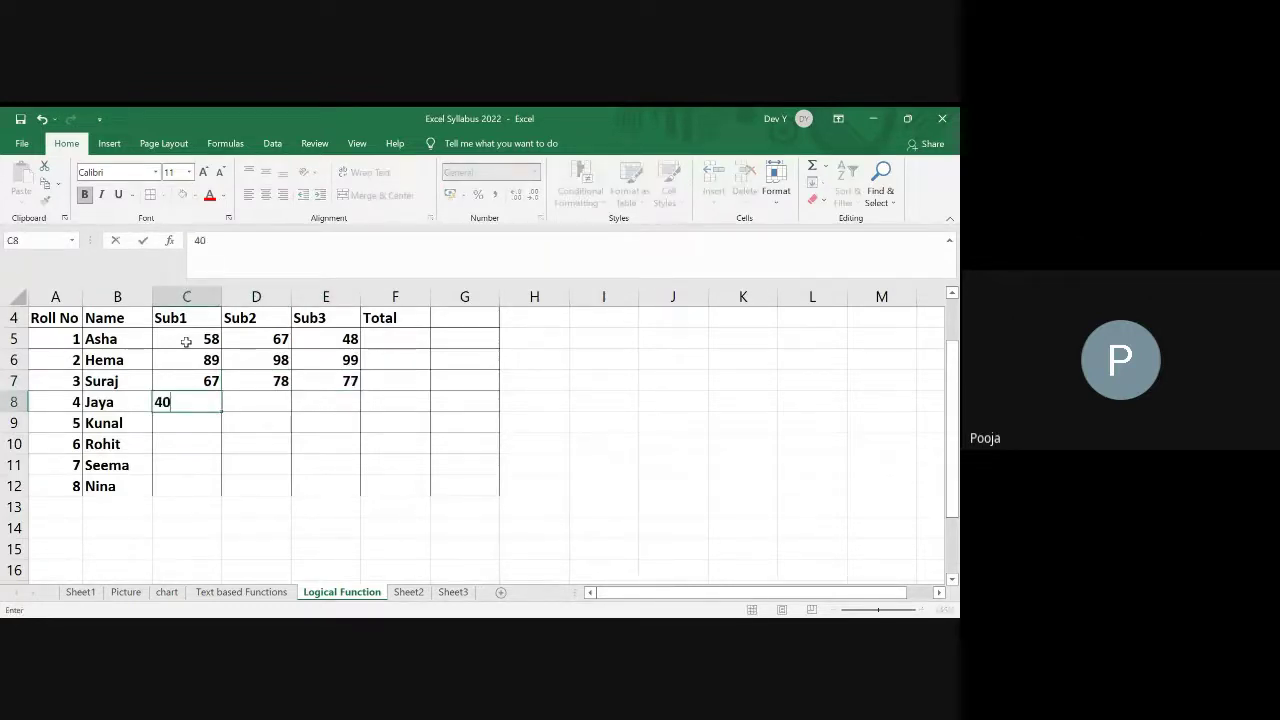
key("Tab")
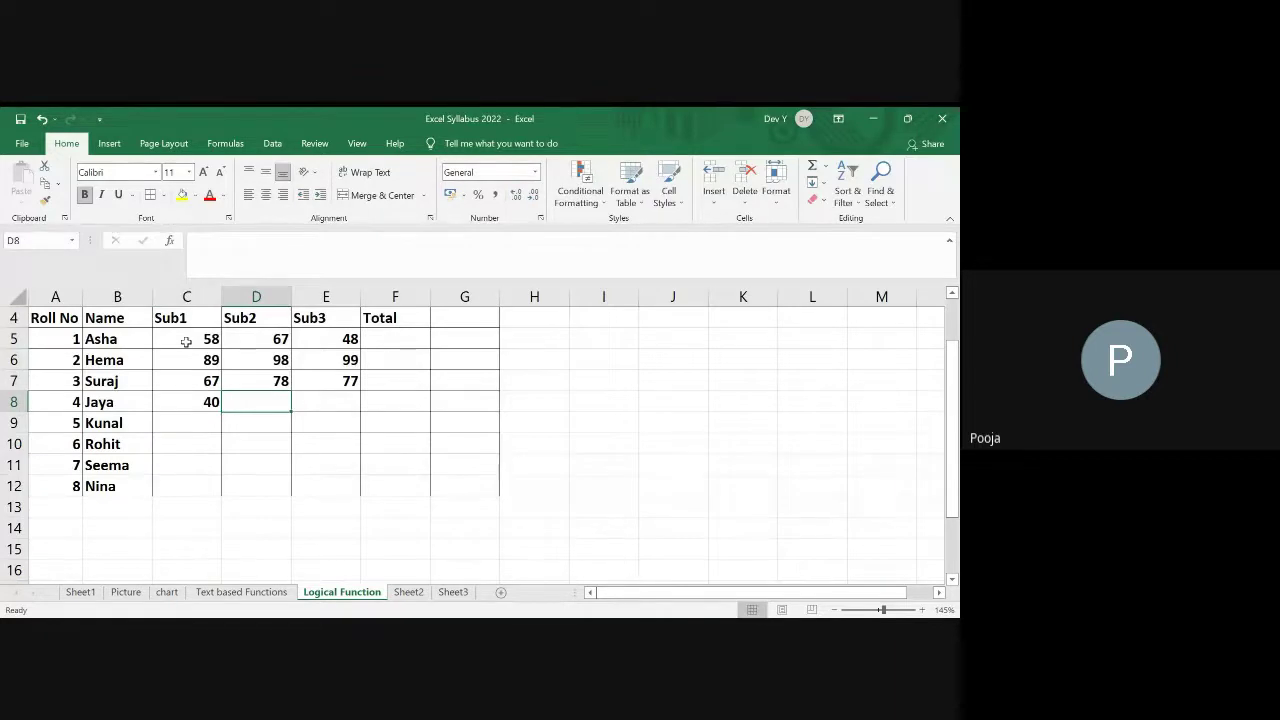
type("38")
key("Tab")
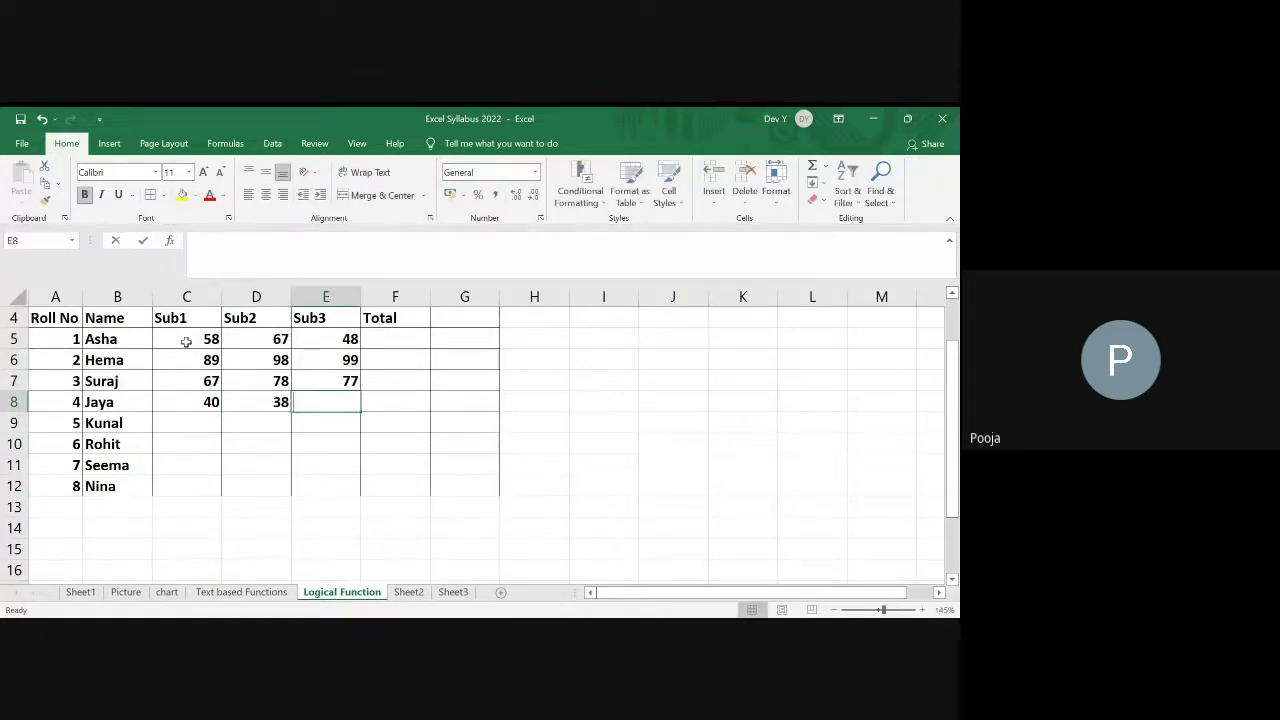
type("45")
key("BackSpace")
type("2")
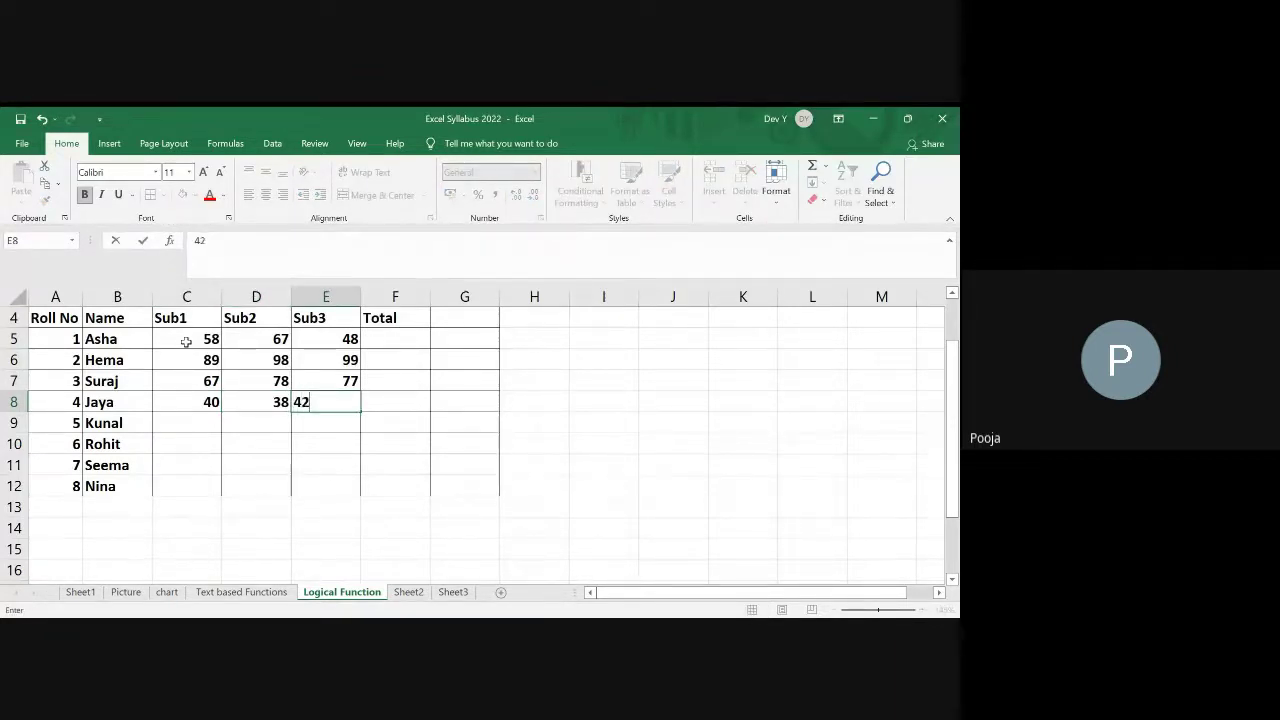
key("Return")
Step: Change the Sub3 mark of roll number 4 in cell E8 to 39
key("Left")
key("Up")
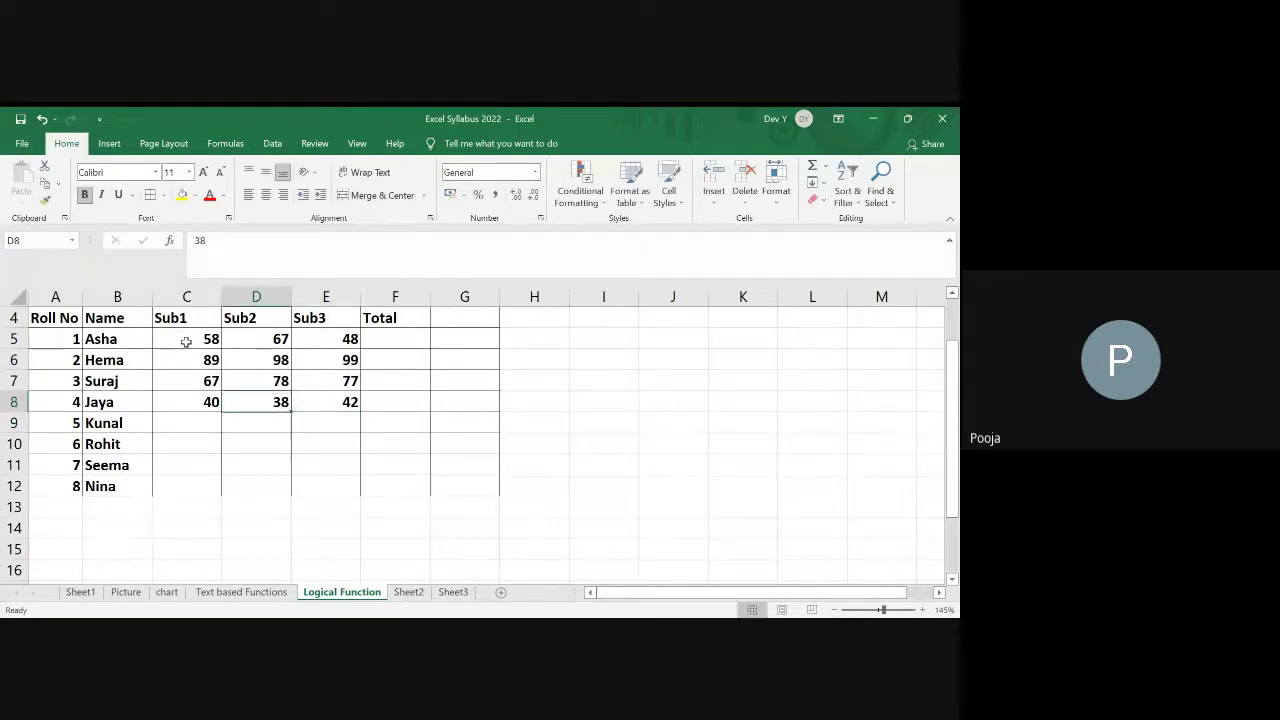
key("Right")
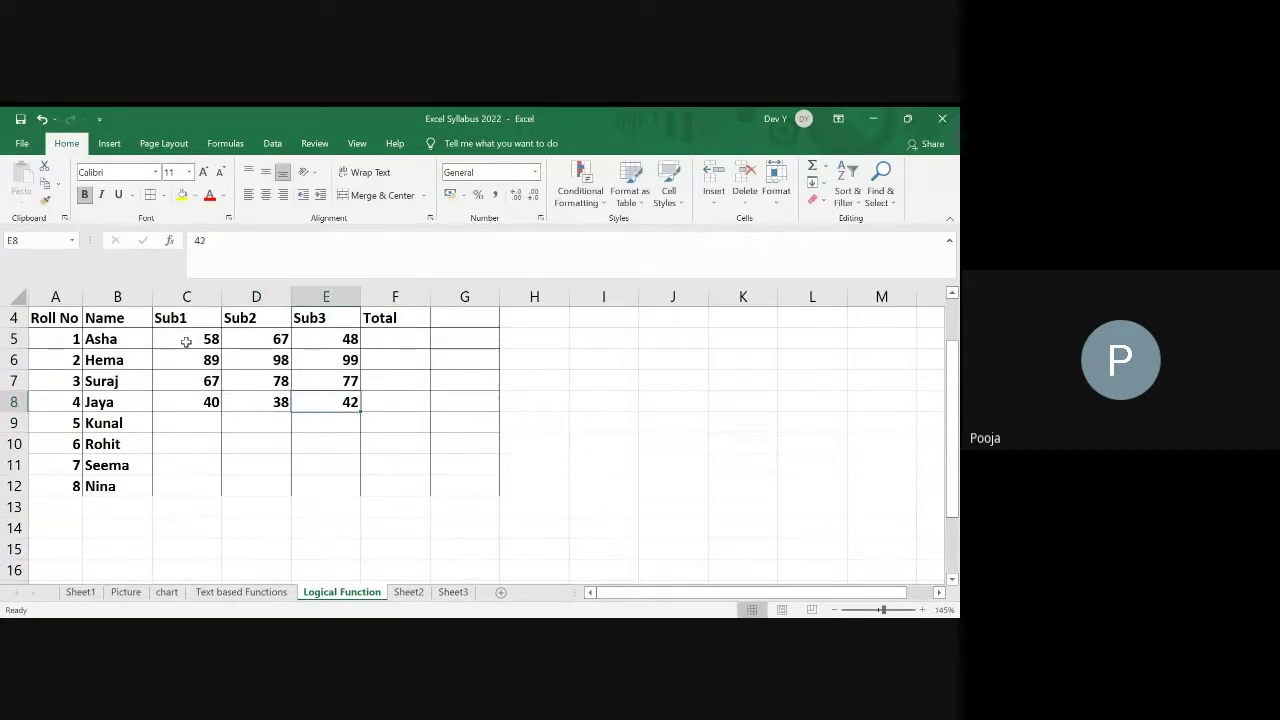
type("39")
key("Return")
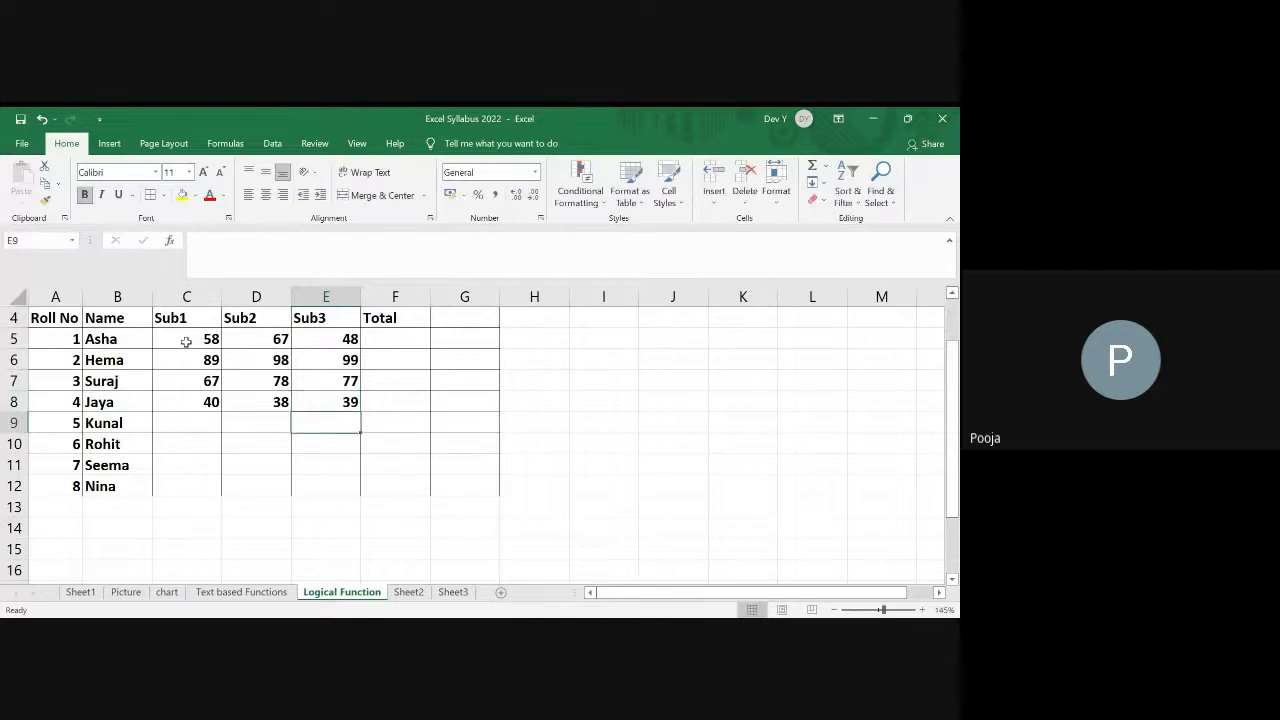
Step: Enter the marks 77, 78 and 79 for roll number 5 in cells C9 to E9
key("Left")
key("Left")
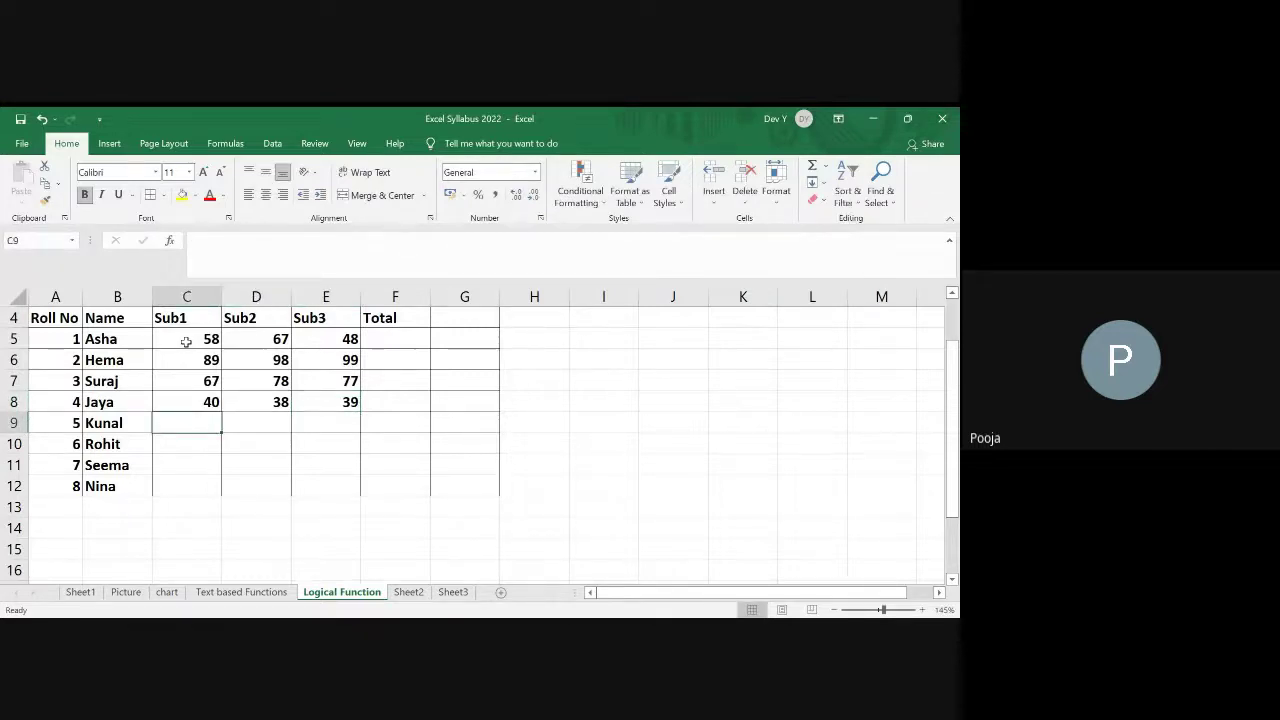
type("38")
key("BackSpace")
key("BackSpace")
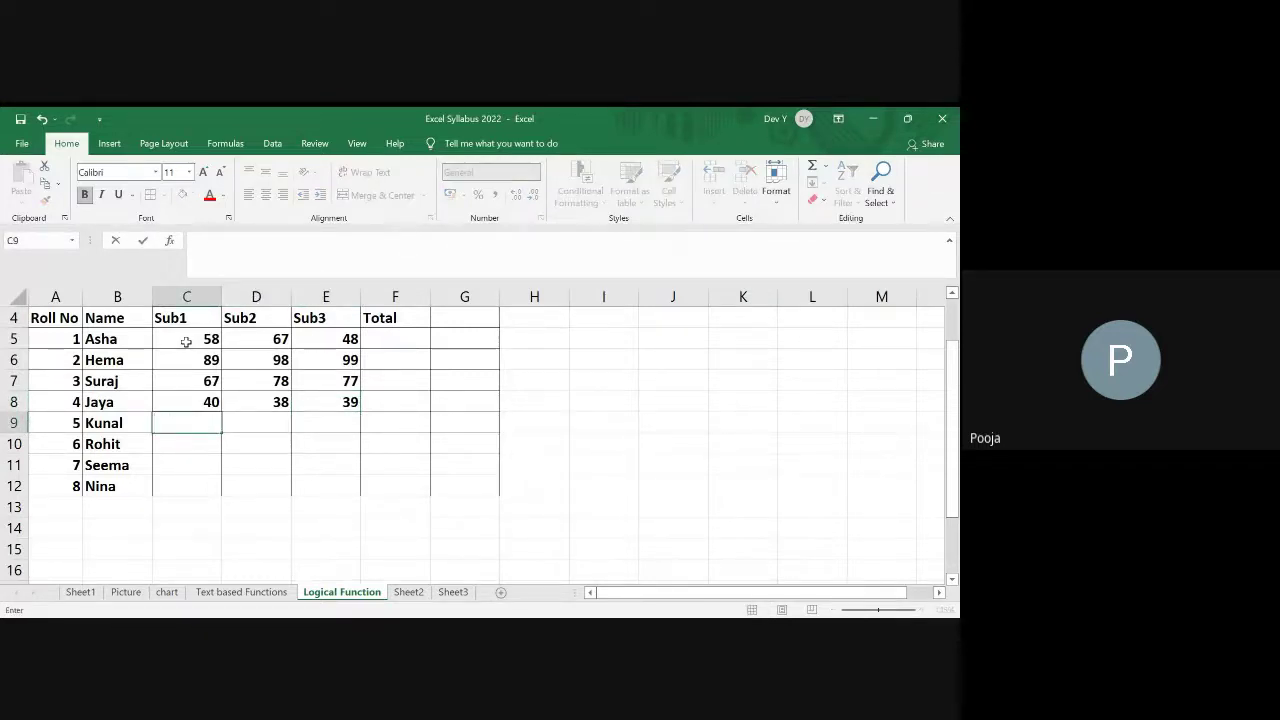
type("77")
key("Tab")
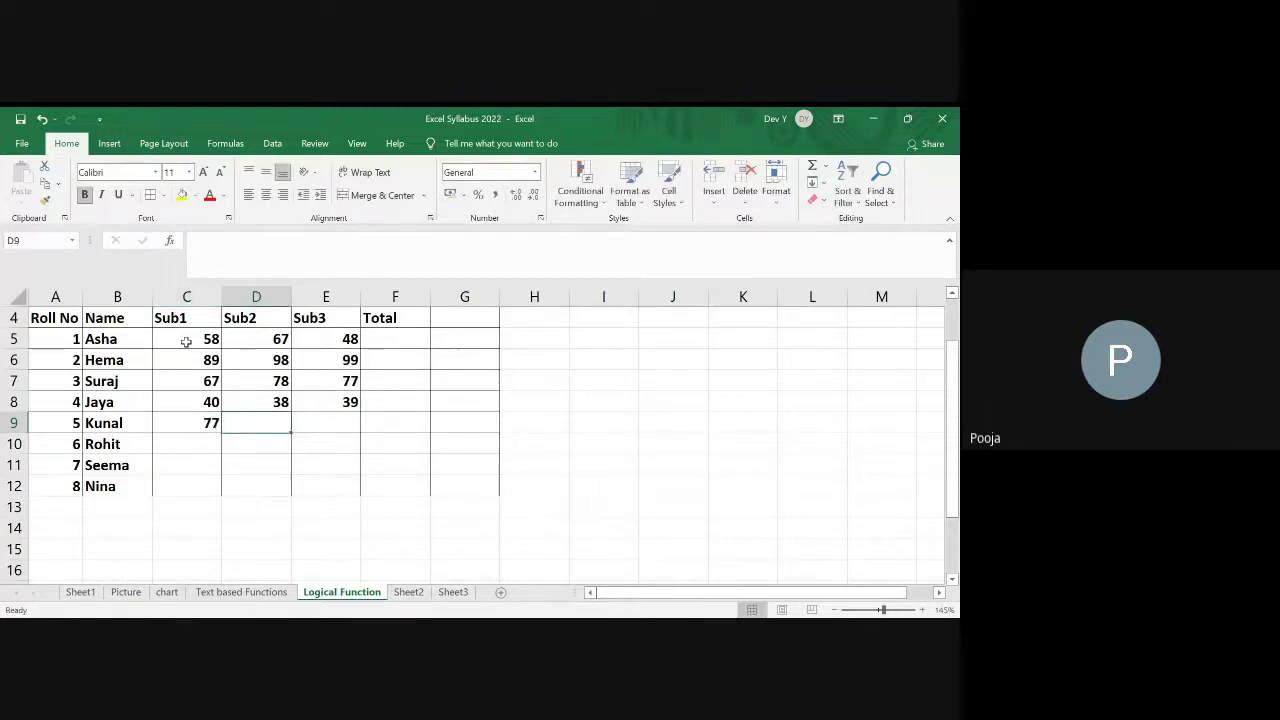
type("7")
type("79")
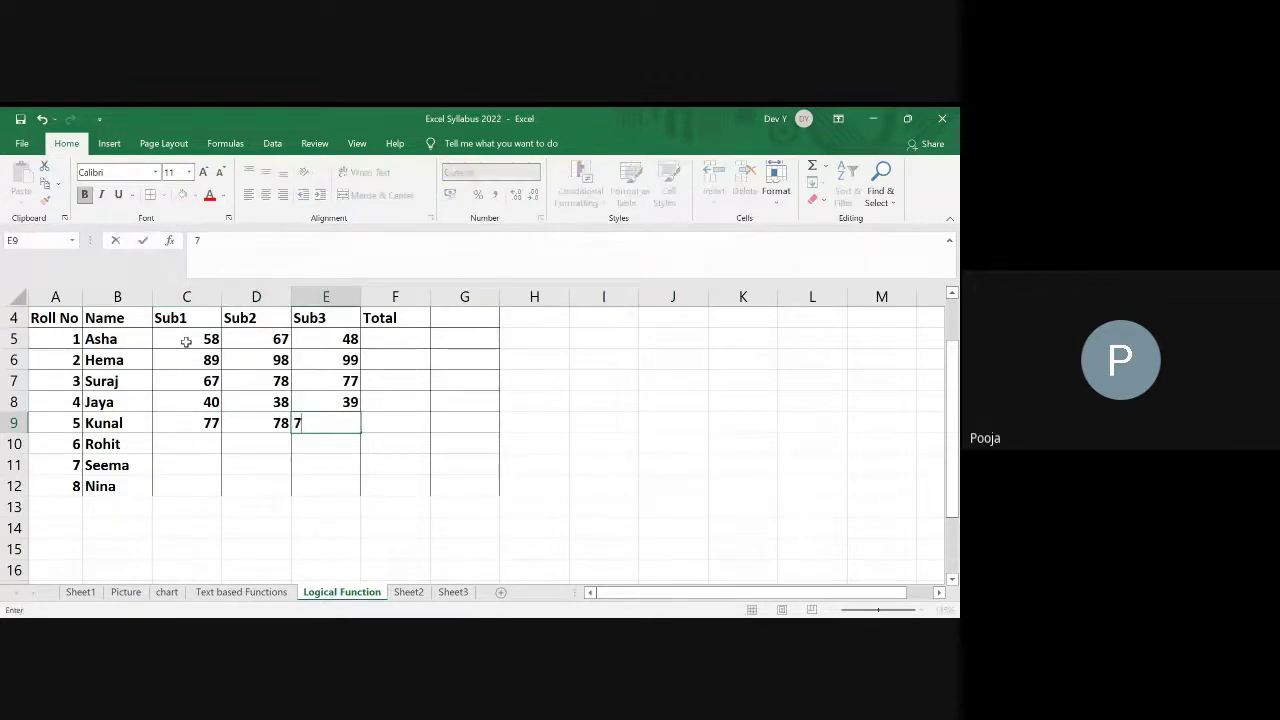
key("Return")
Step: Enter the marks 66, 68 and 64 for roll number 6 in cells C10 to E10
key("Left")
key("Left")
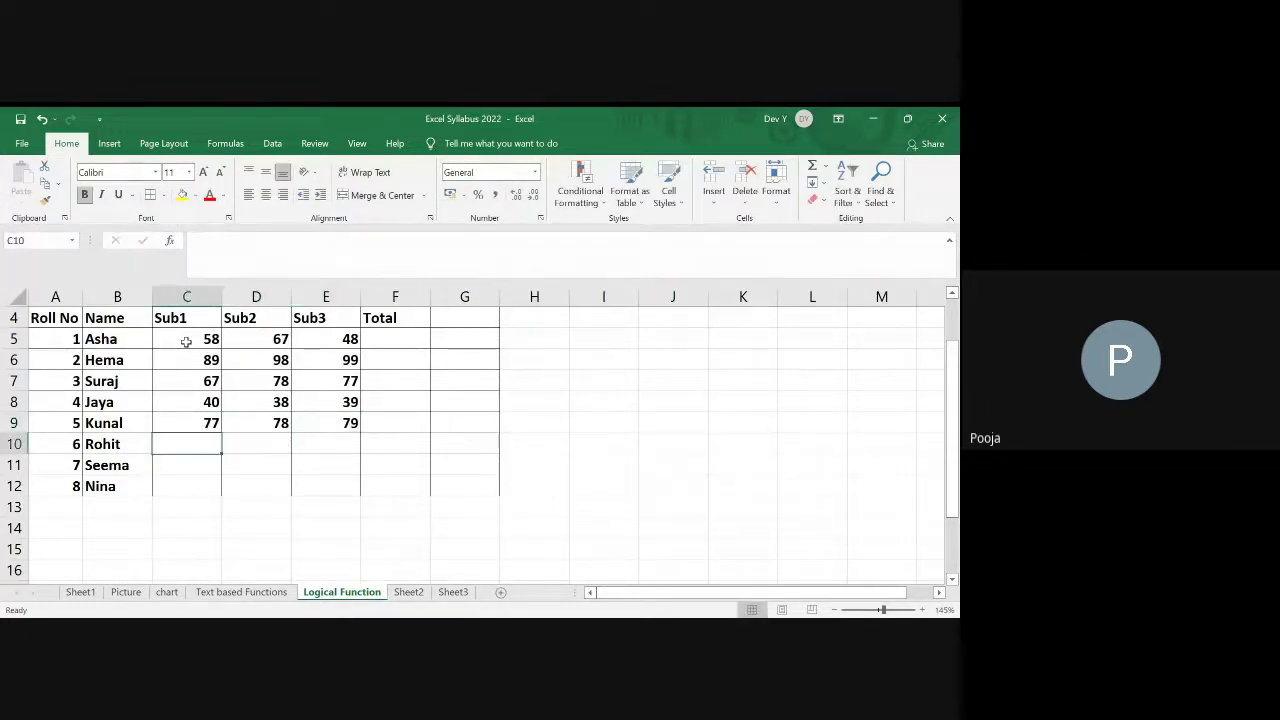
type("66")
key("Tab")
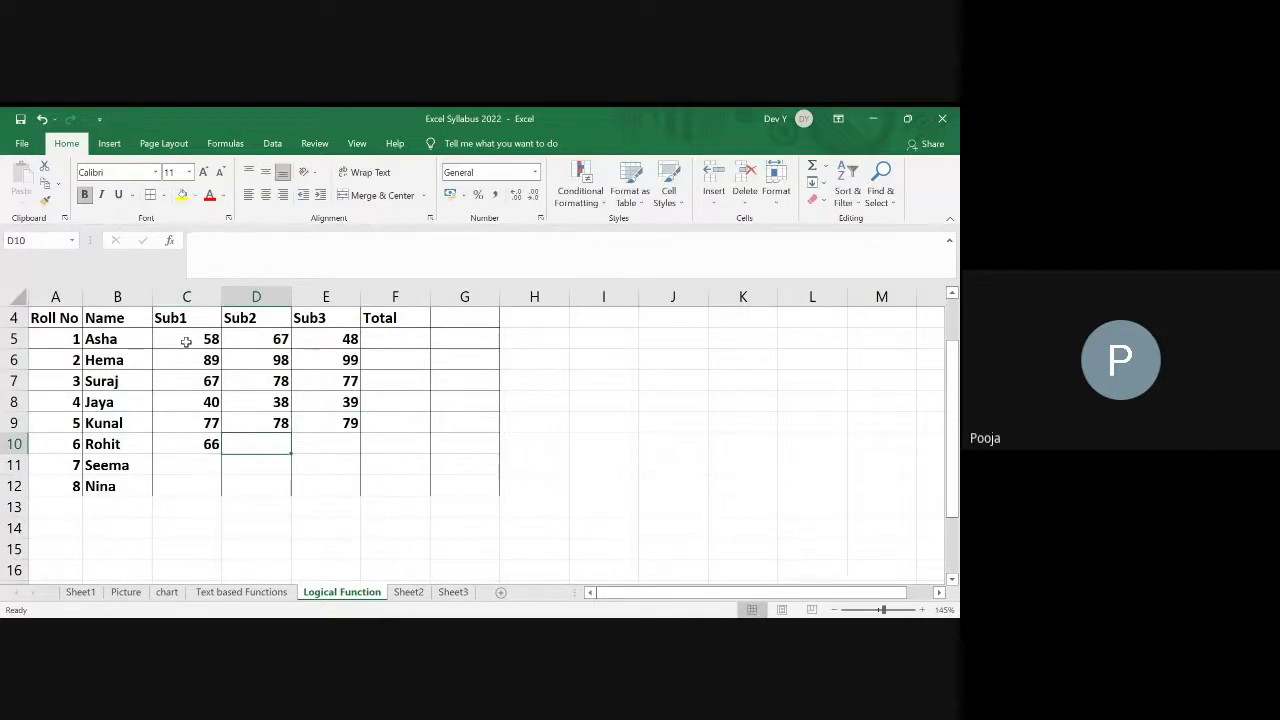
type("68")
key("Tab")
type("64")
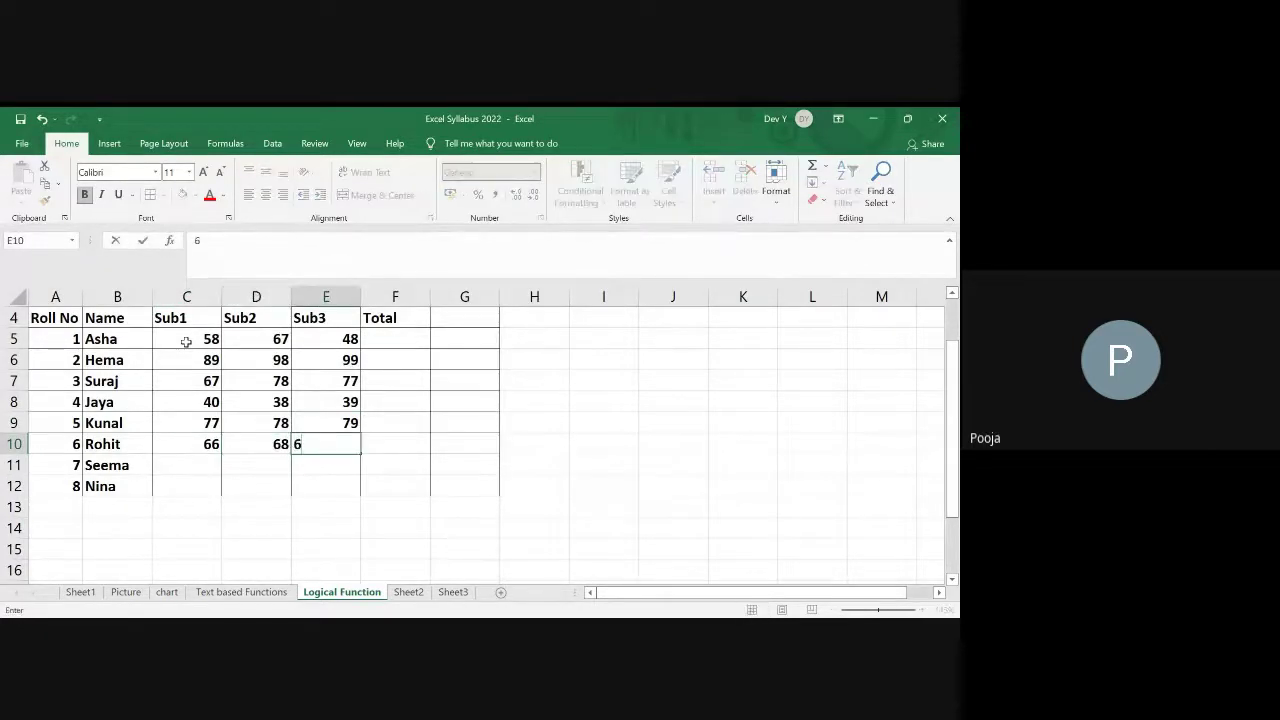
key("Tab")
Step: Enter the Sub1 marks 57 for roll number 7 in C11 and 69 for roll number 8 in C12
key("Down")
key("Left")
key("Left")
key("Left")
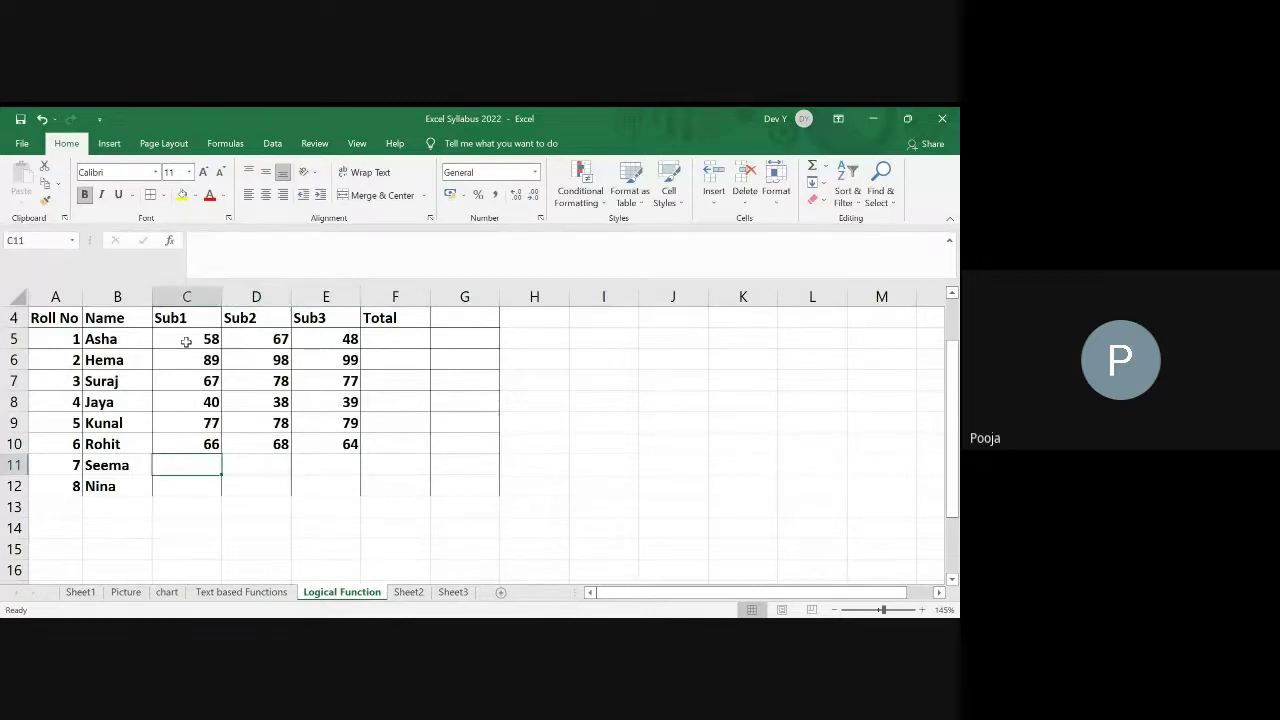
type("57")
key("Return")
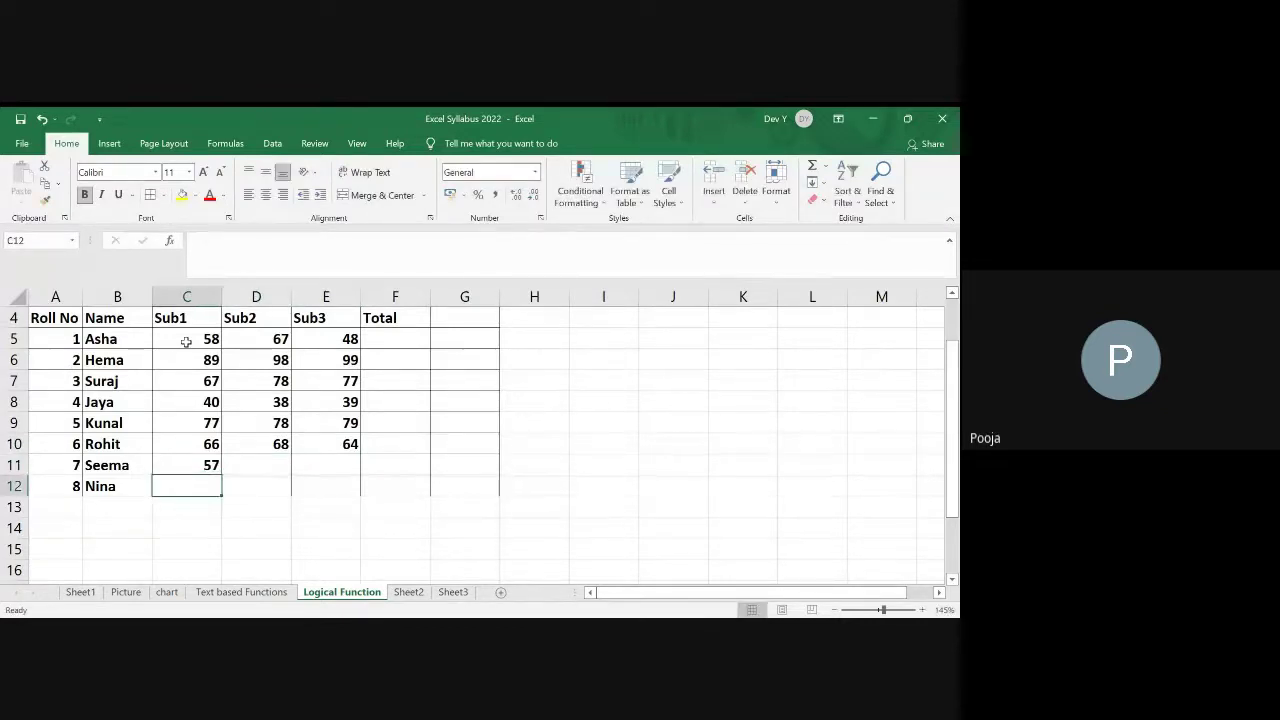
type("69")
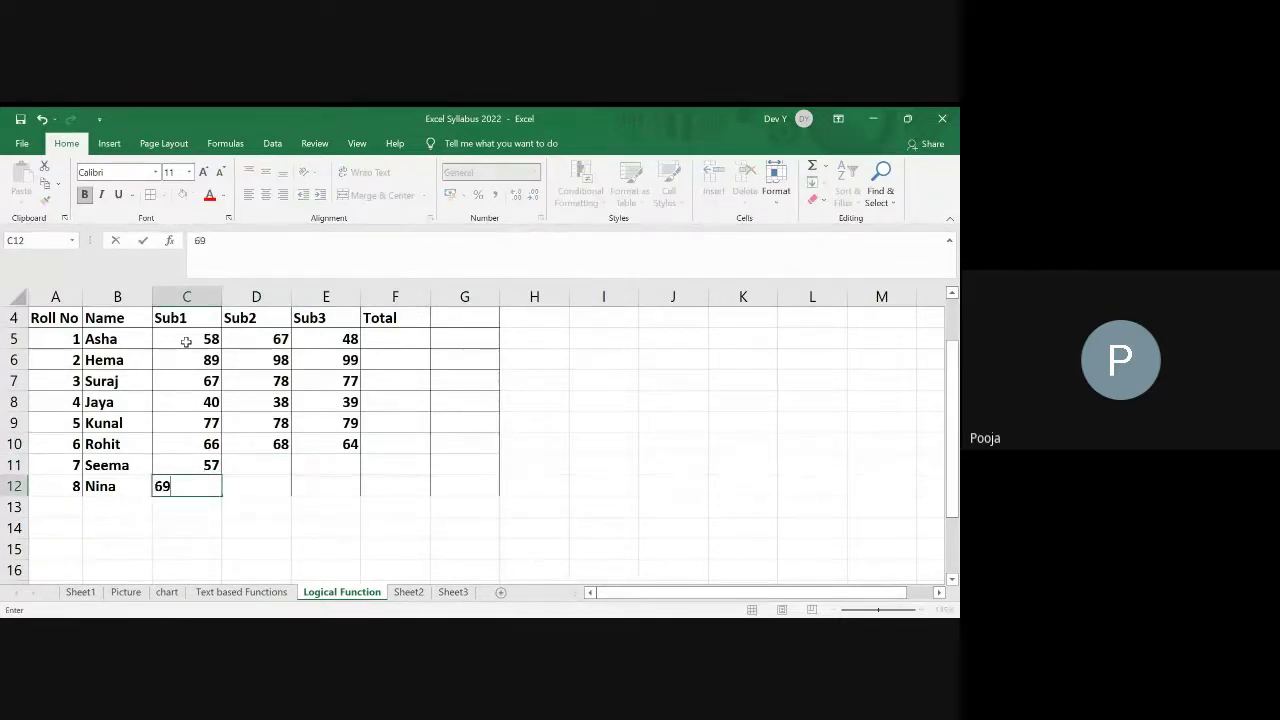
key("Tab")
Step: Enter the Sub2 mark 72 for roll number 8 in cell D12
key("Up")
key("Down")
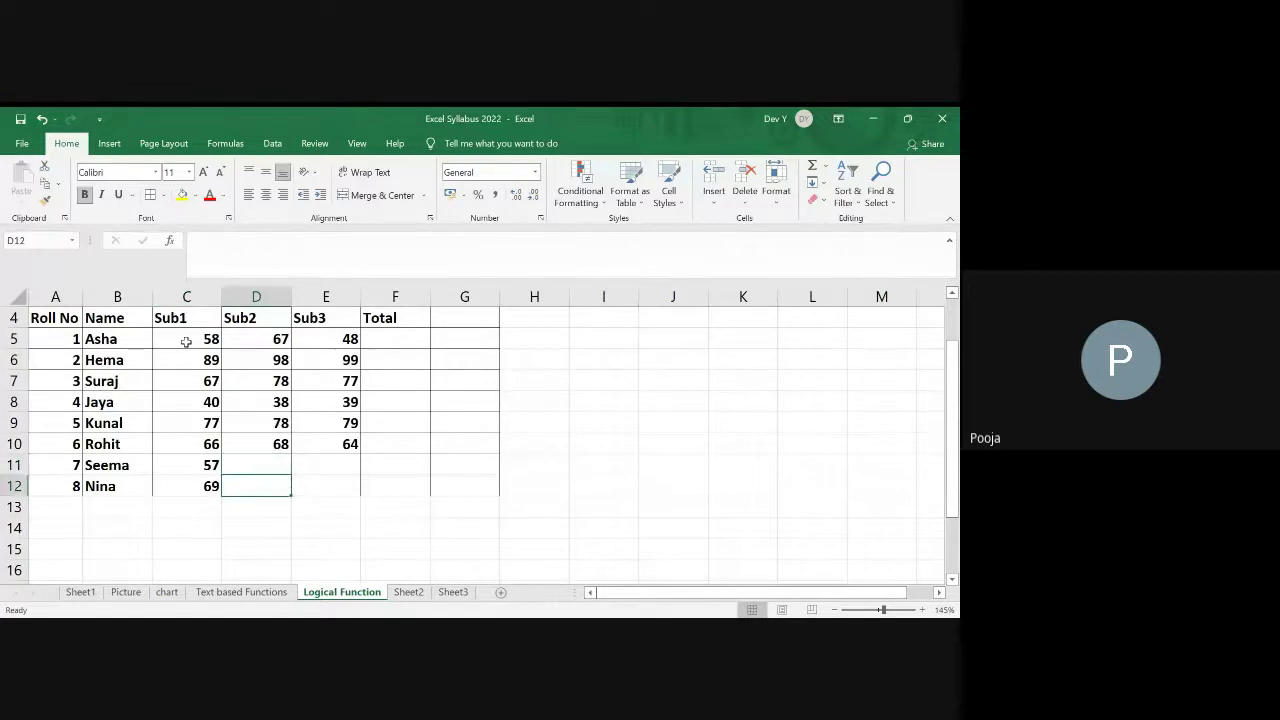
type("72")
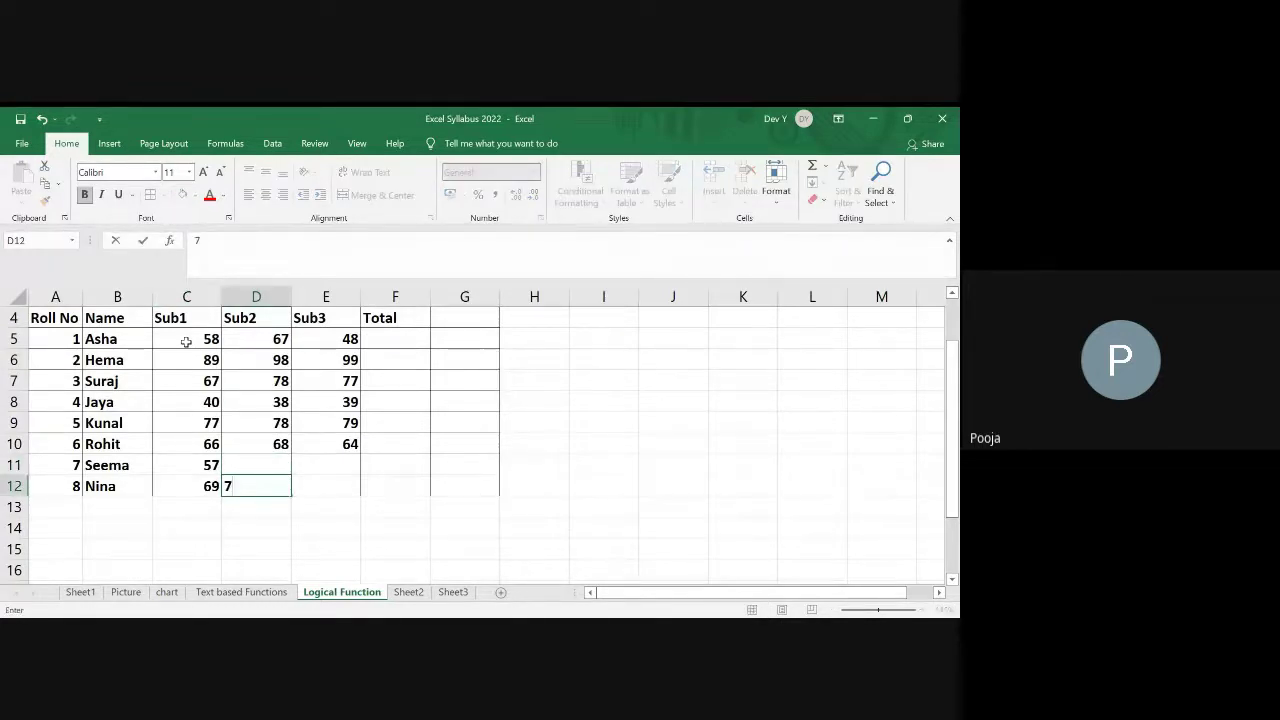
key("Return")
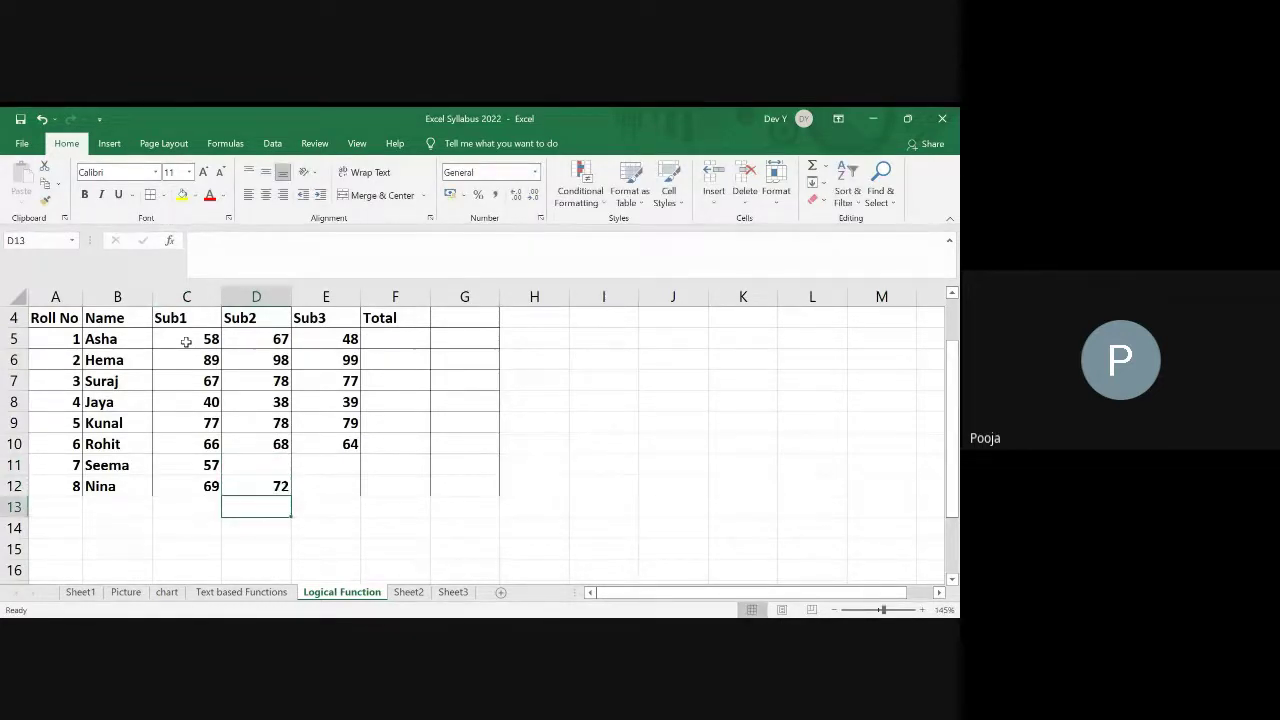
type("70")
key("Return")
key("Up")
key("Delete")
Step: Enter the Sub3 mark 70 for roll number 8 in cell E12
key("Right")
key("Up")
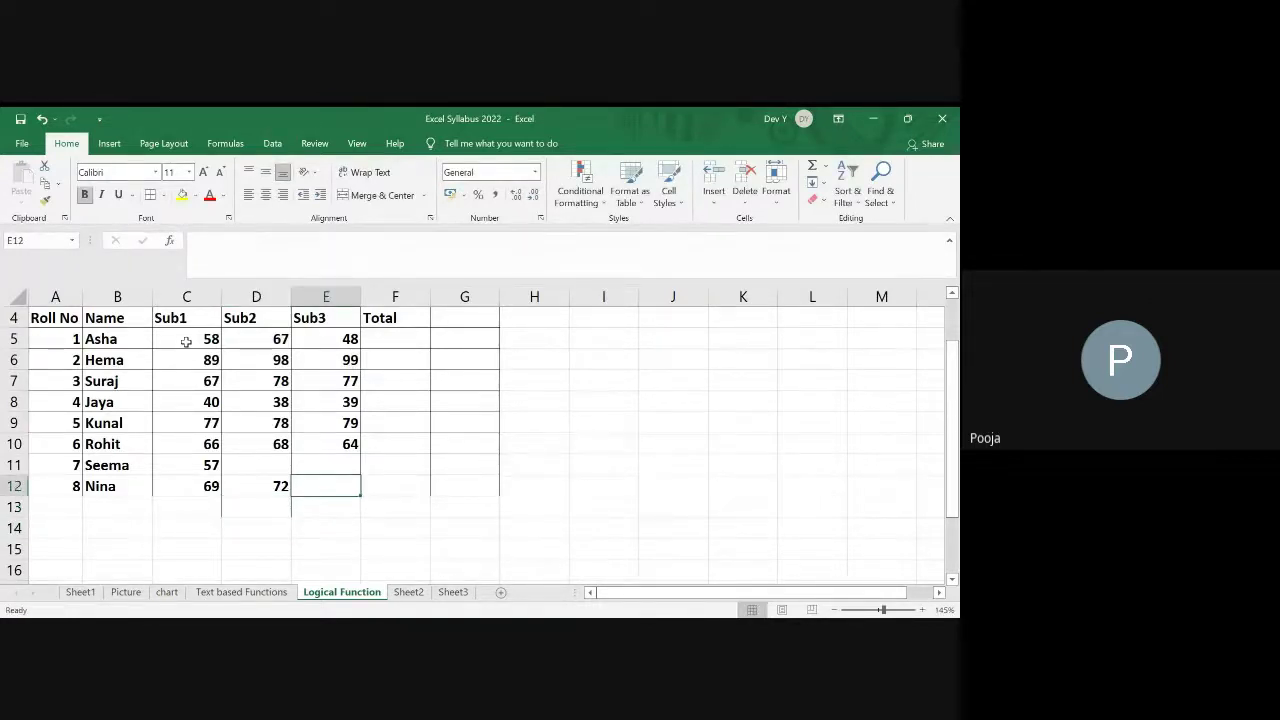
type("70")
key("Up")
Step: Enter the Sub2 and Sub3 marks 48 and 49 for roll number 7 in cells D11 and E11
key("Left")
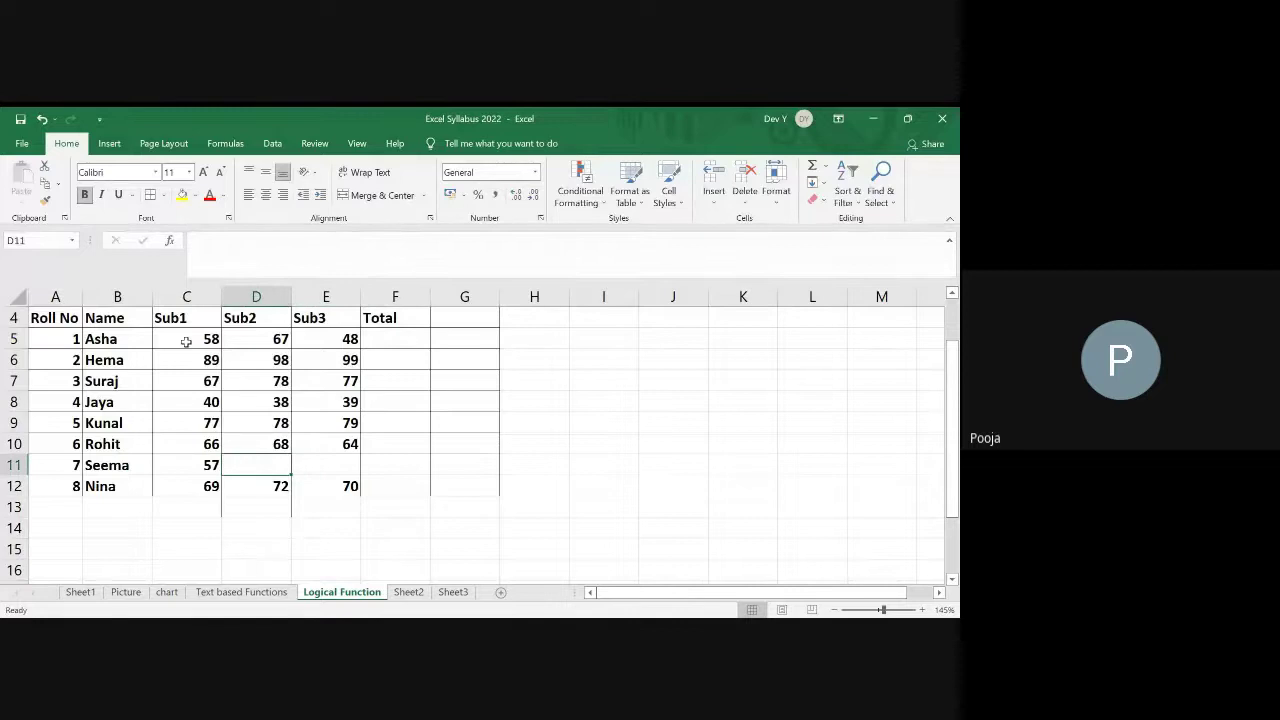
type("48")
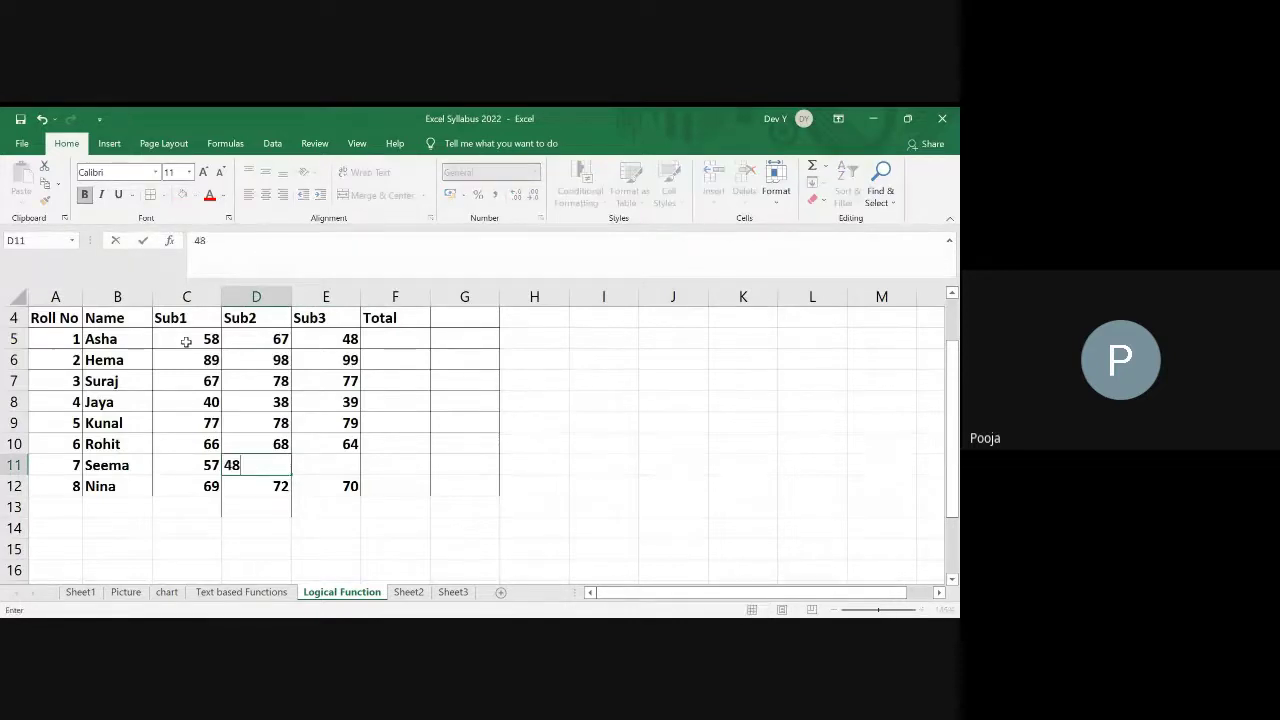
key("Right")
type("49")
key("Right")
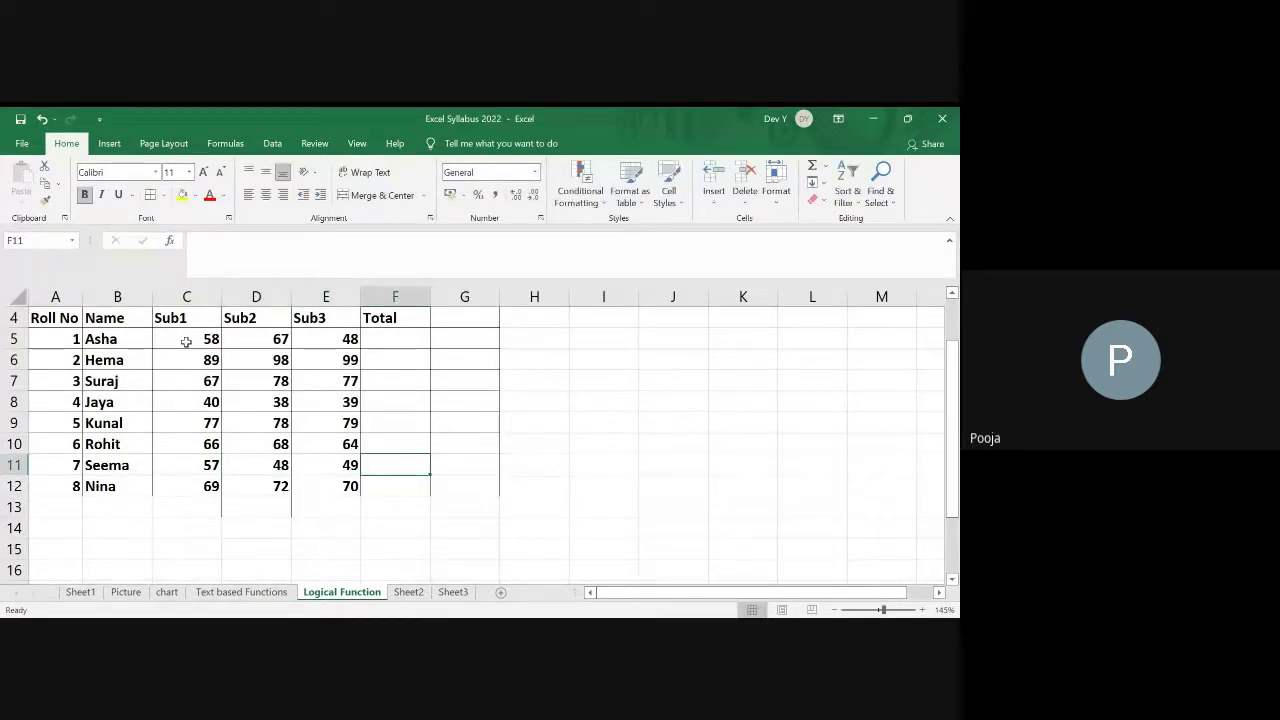
Step: Total the first student's marks in F5 with =SUM(C5:E5) and fill the formula down to F12
key("Up")
key("Up")
key("Up")
key("Up")
key("Up")
key("Up")
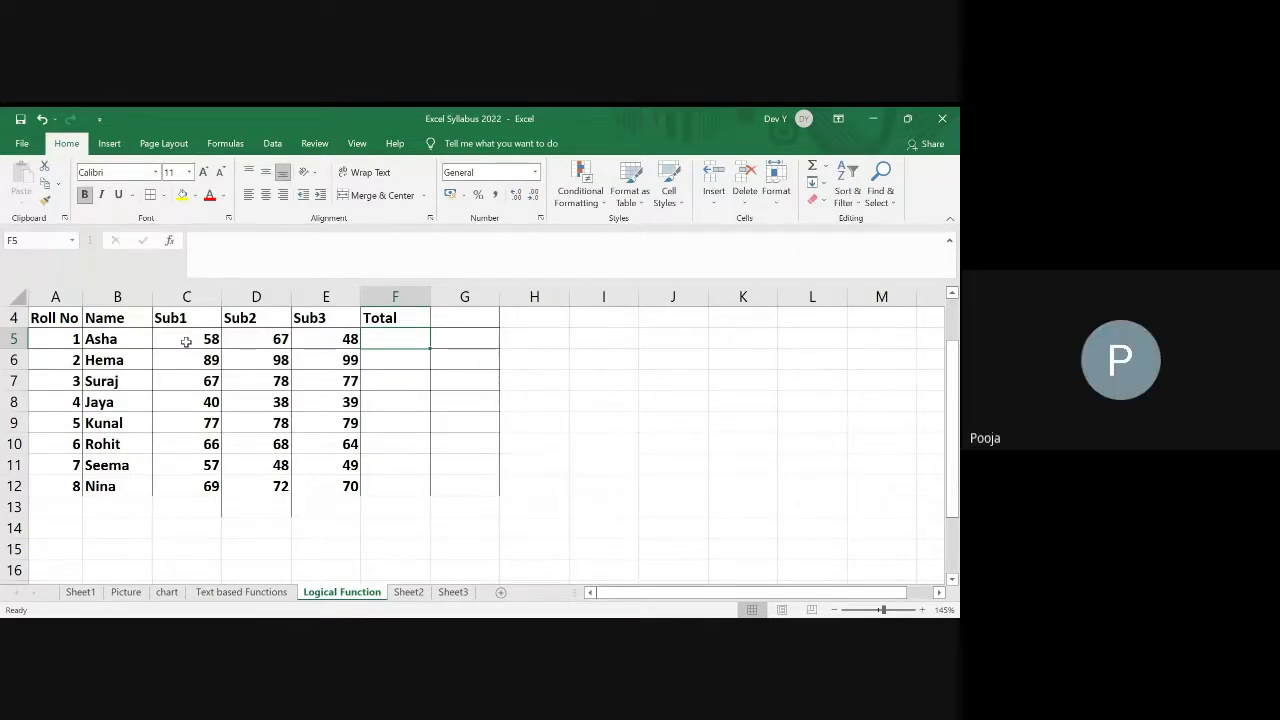
type("=")
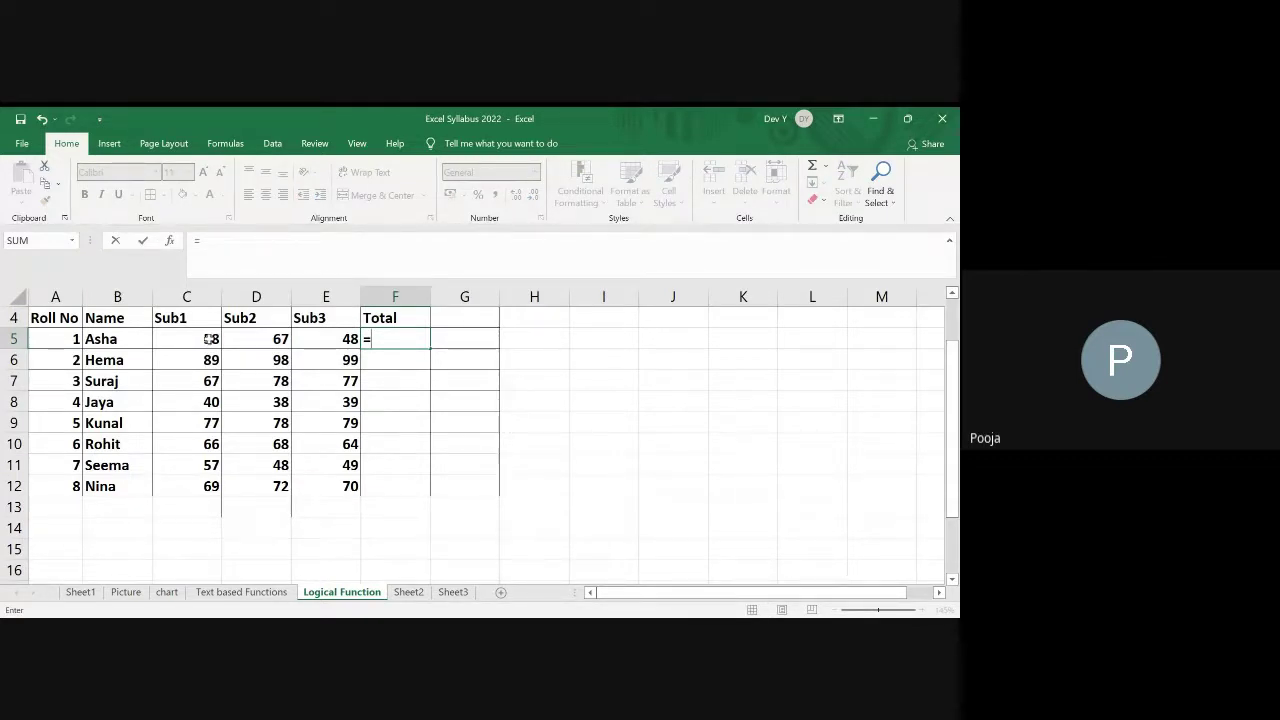
type("sum(")
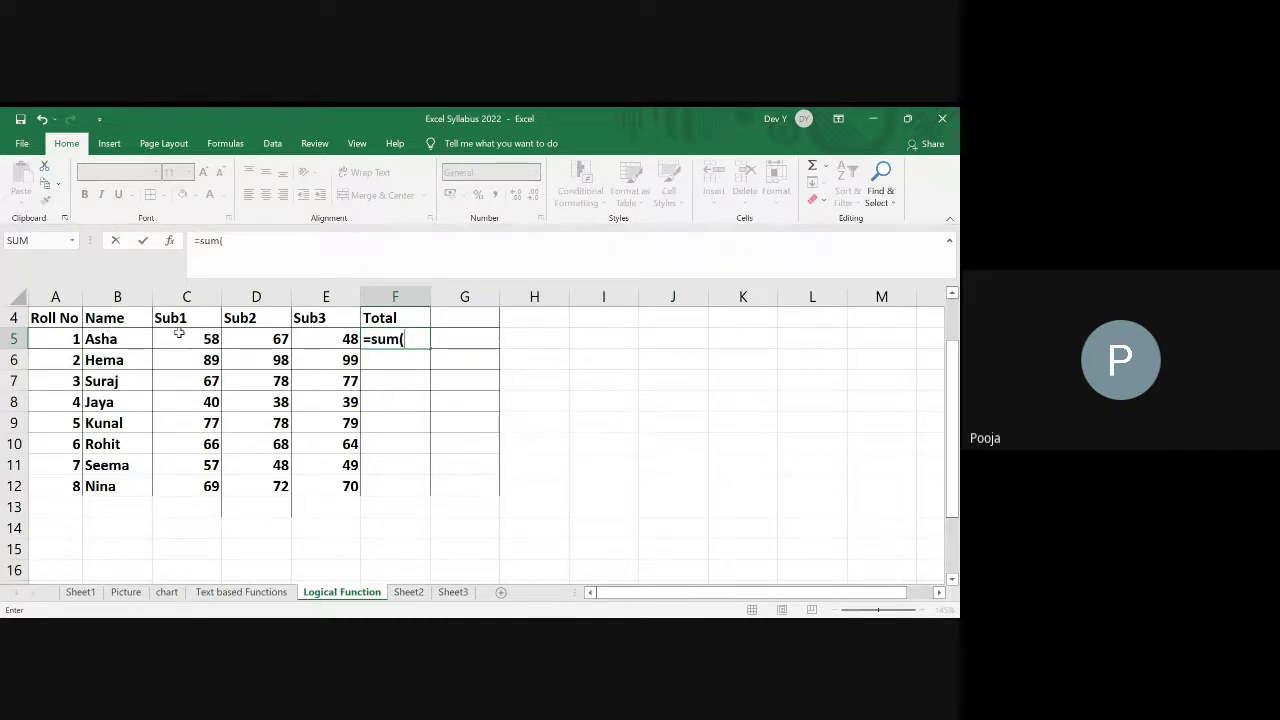
left_click_drag(194, 338, 319, 339)
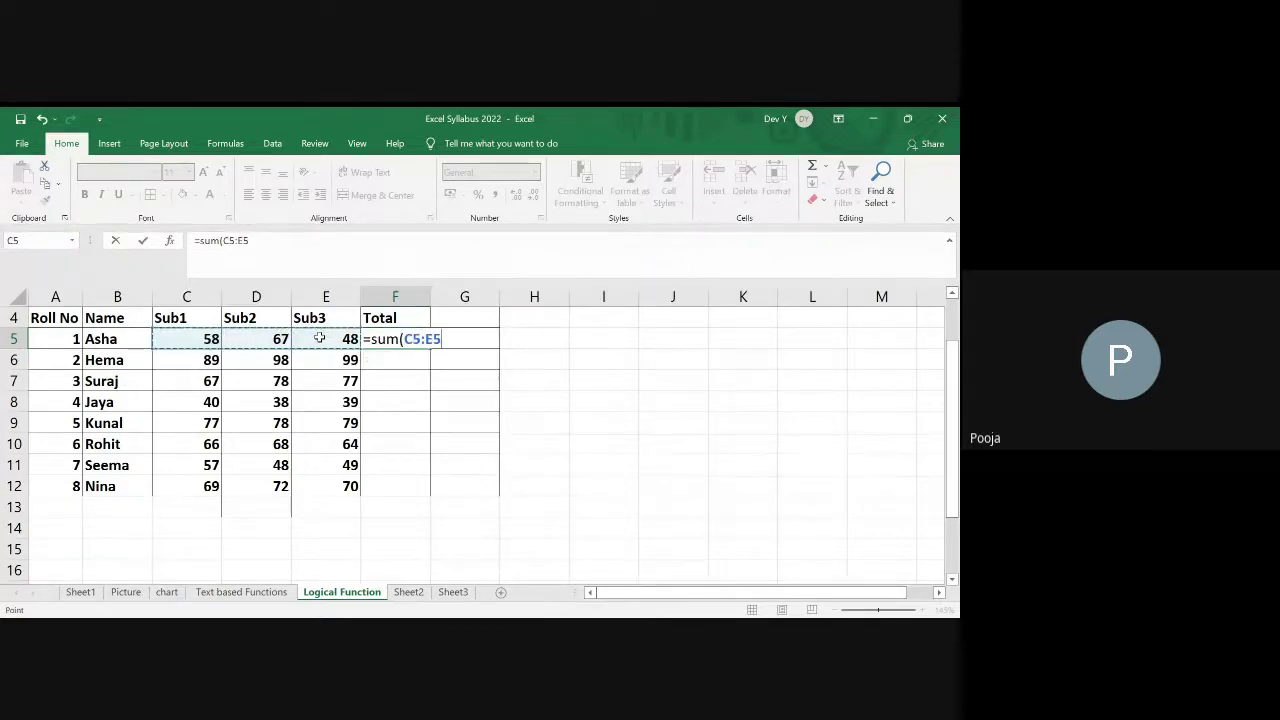
type(")")
key("Return")
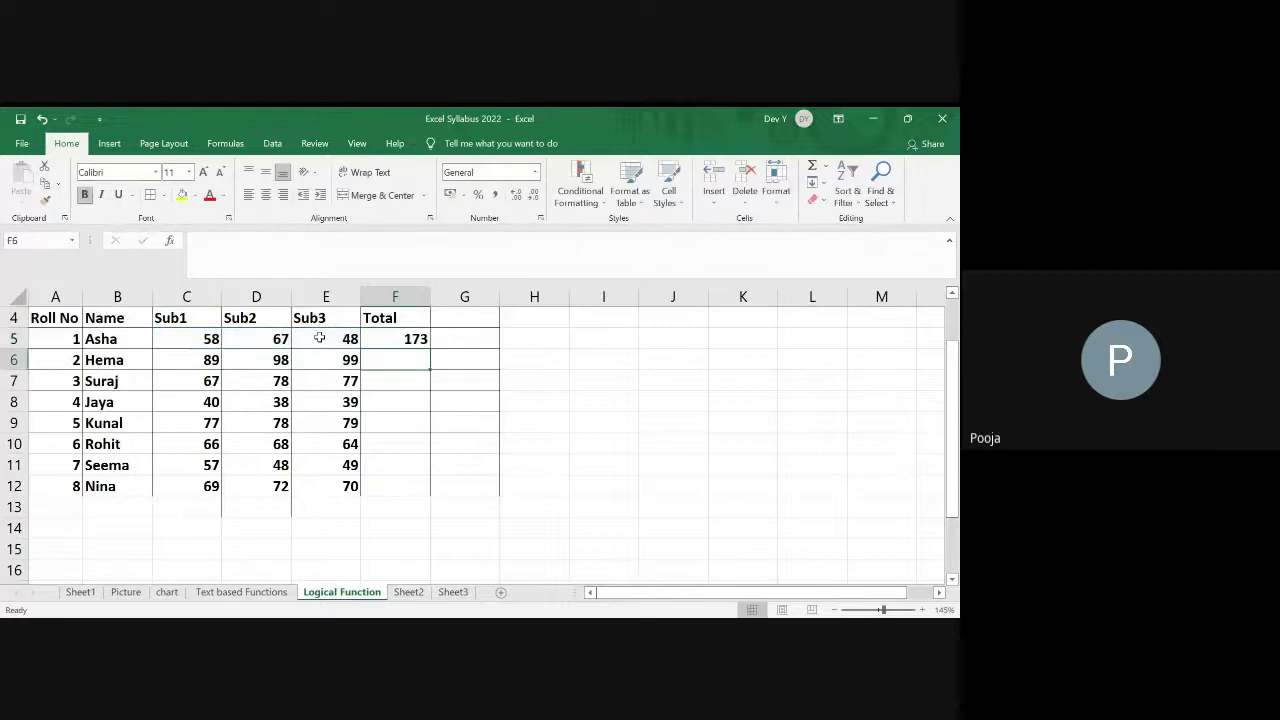
left_click(409, 336)
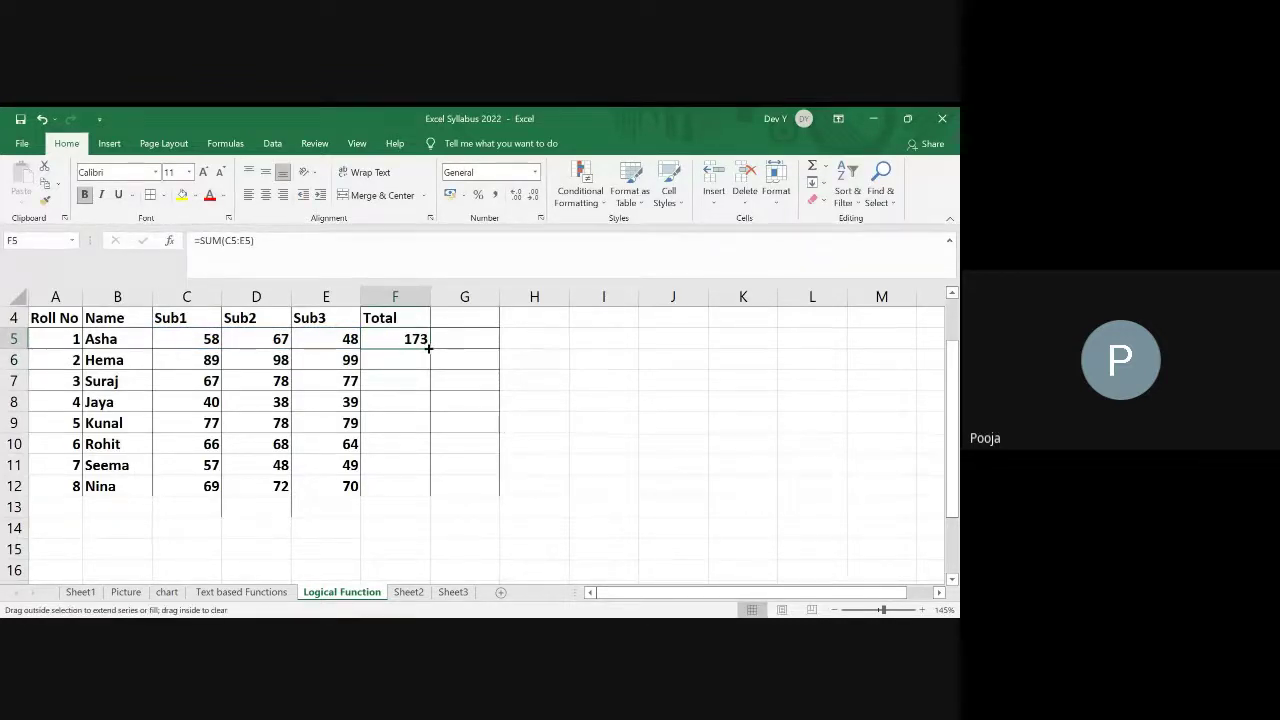
left_click_drag(428, 346, 436, 491)
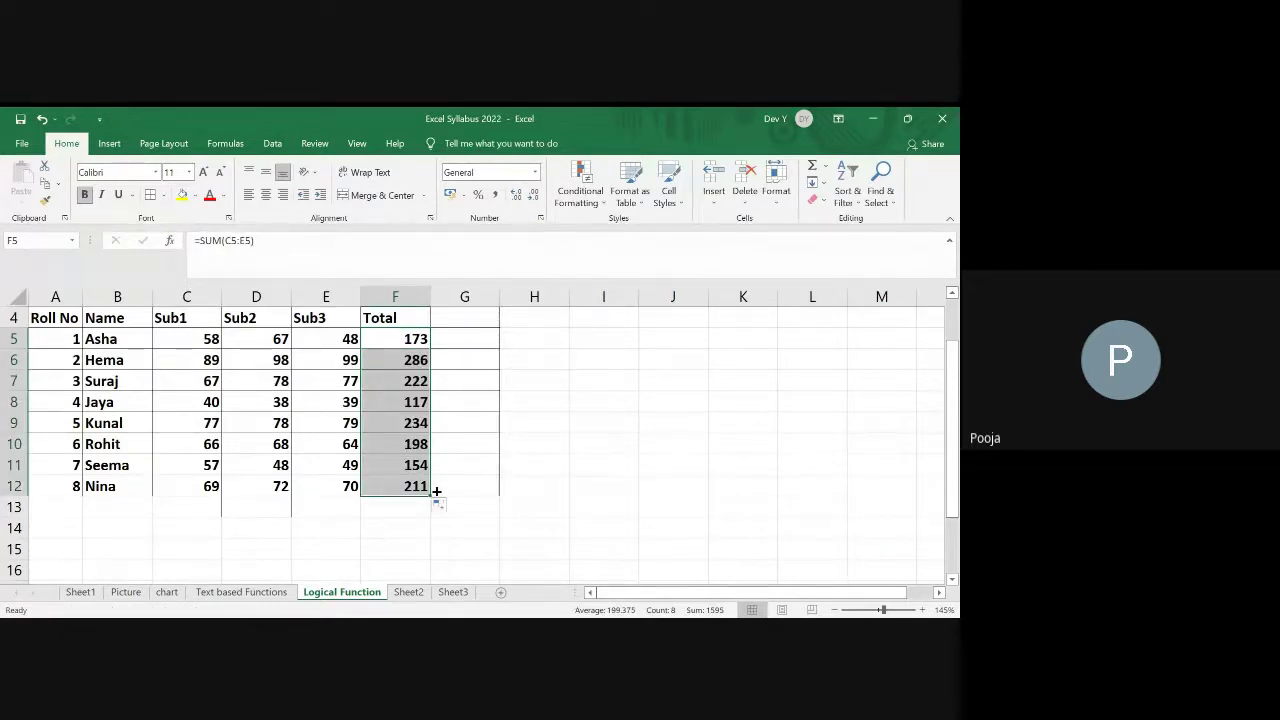
Step: Examine the cell ranges used by the Total formulas in F5, F7 and F6
double_click(401, 340)
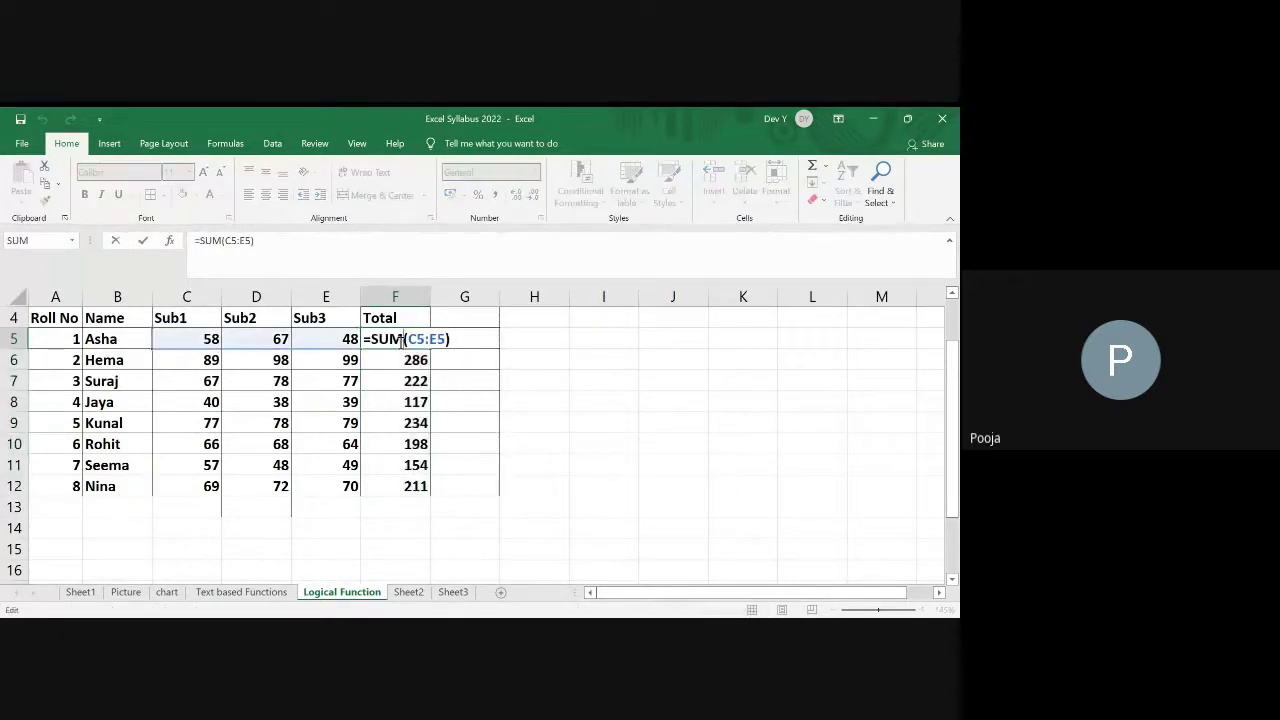
double_click(401, 380)
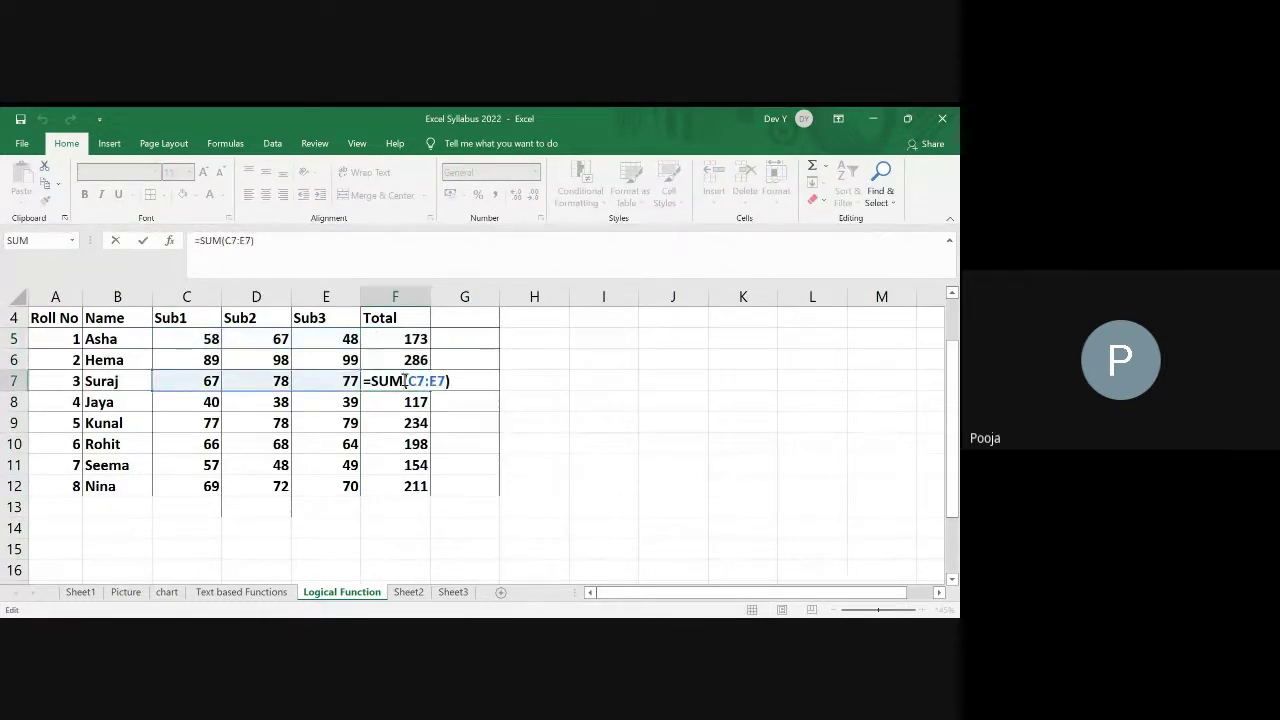
double_click(392, 360)
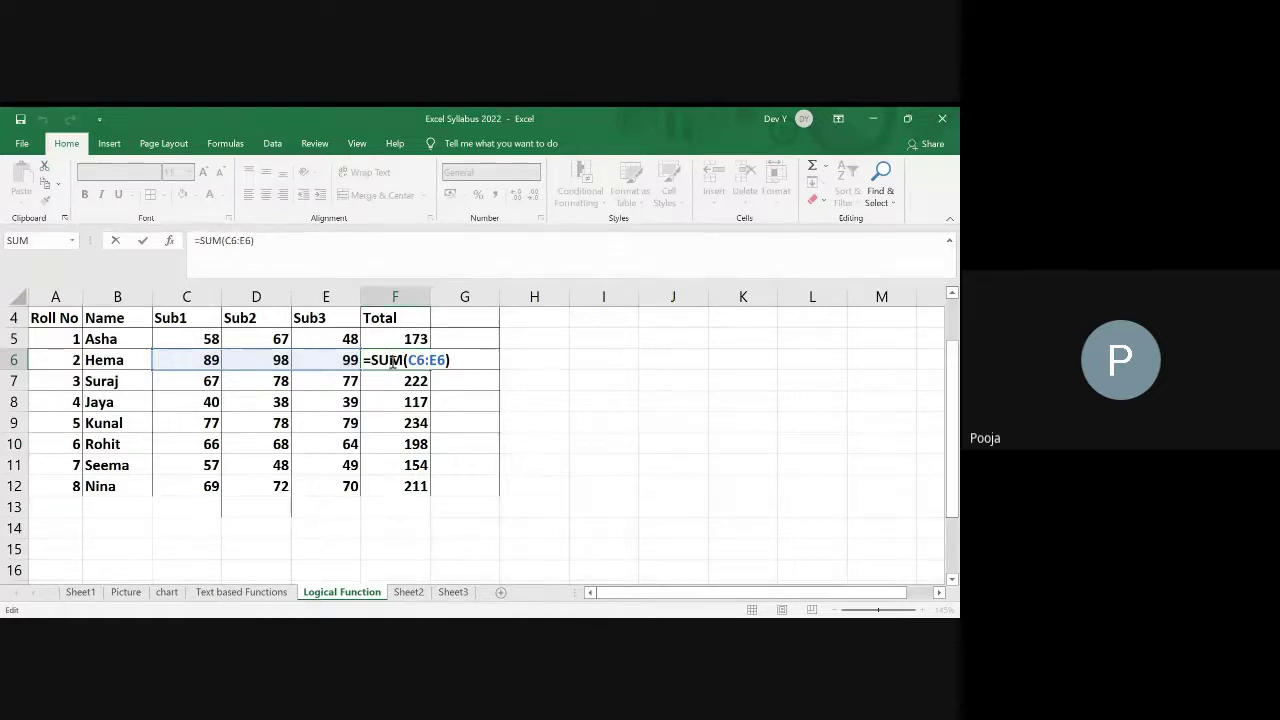
left_click(448, 342)
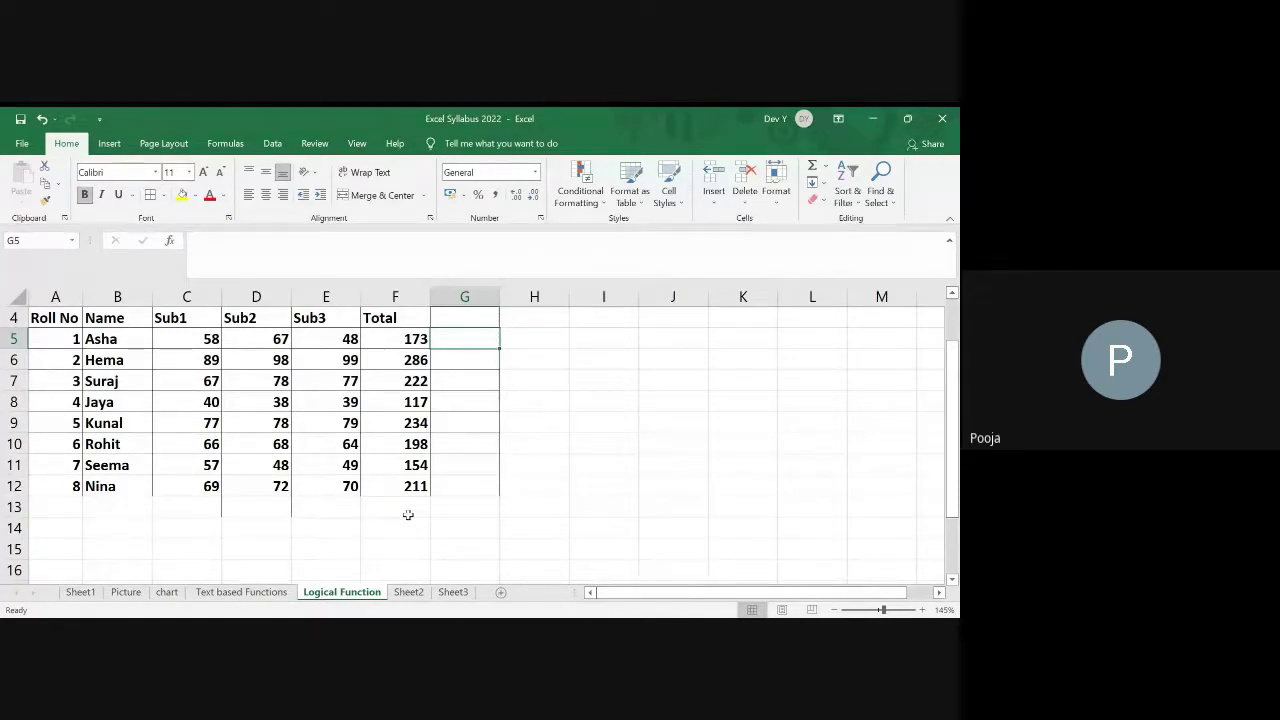
Step: Calculate the first student's percentage in G5 with =(F5/300)*100 and fill the formula down to G12
type("=")
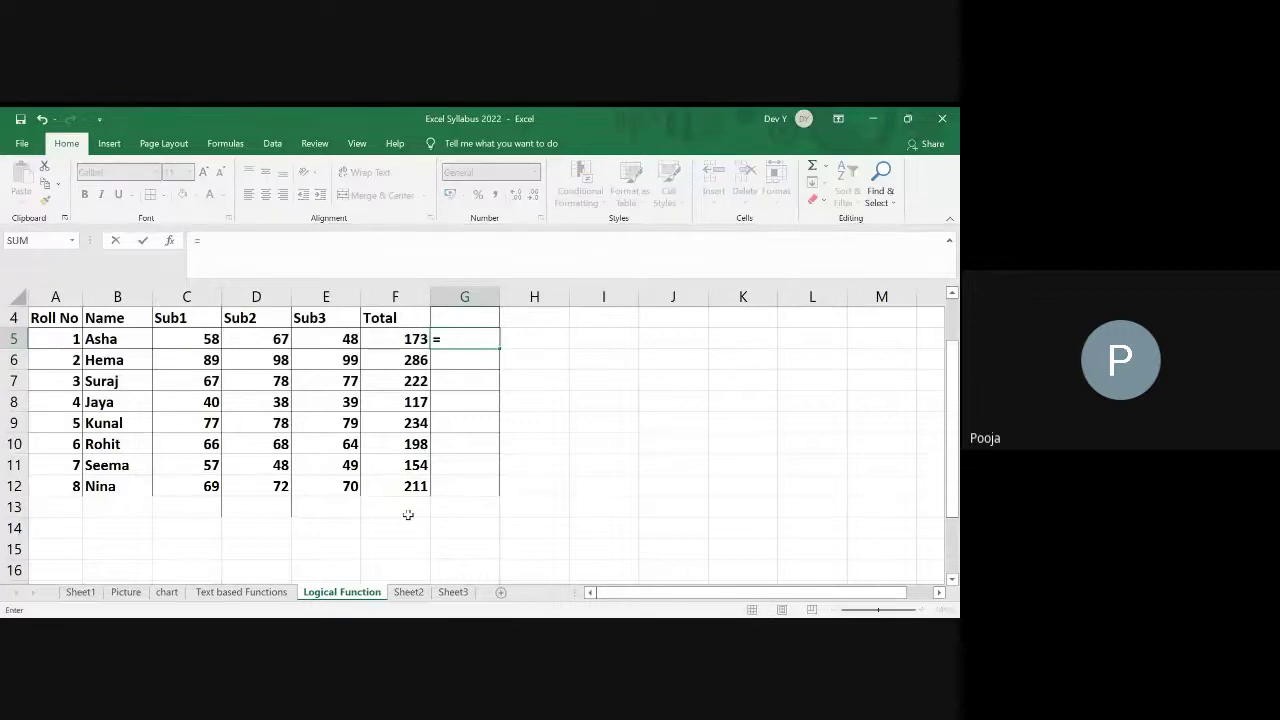
left_click(413, 339)
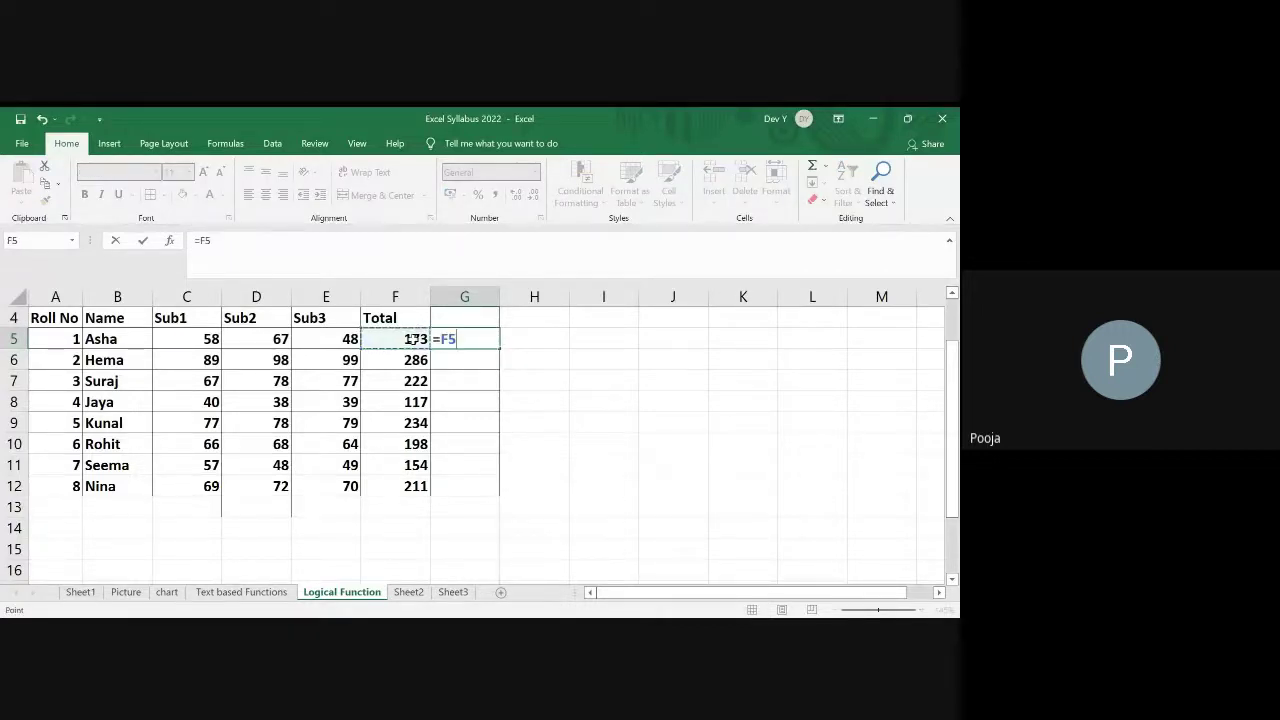
type("/300")
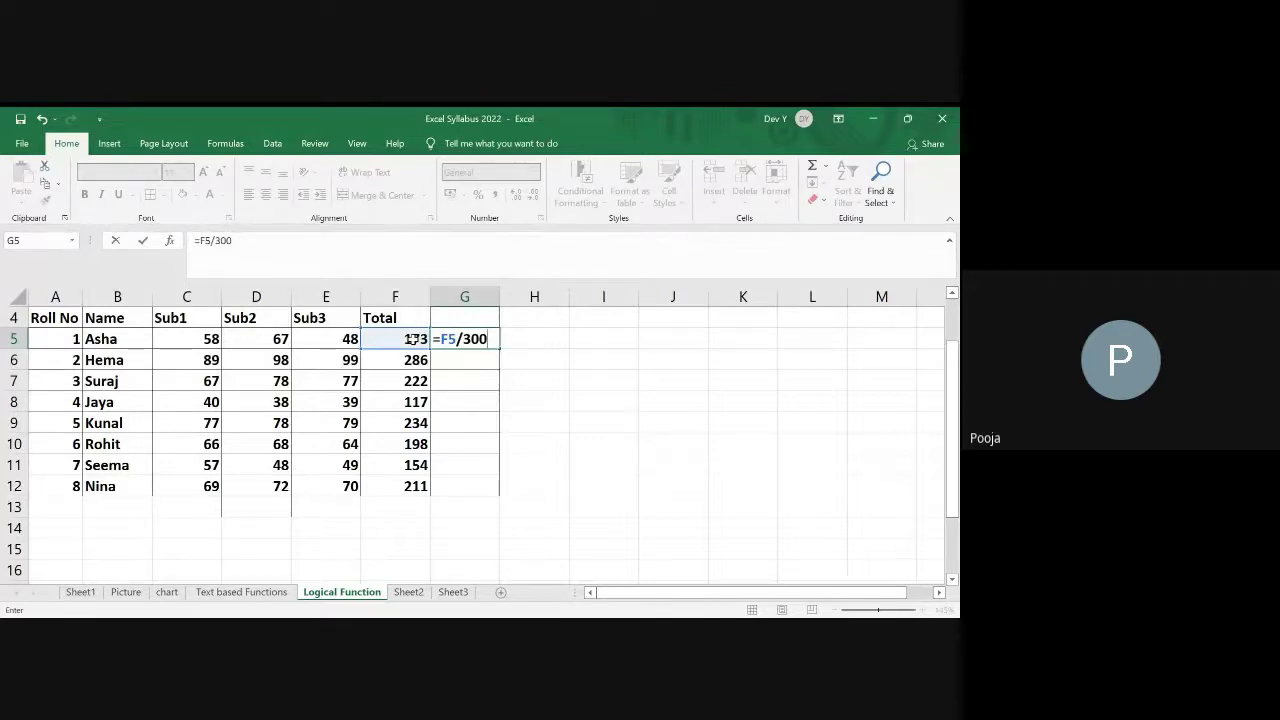
type(")")
left_click(443, 339)
type("(")
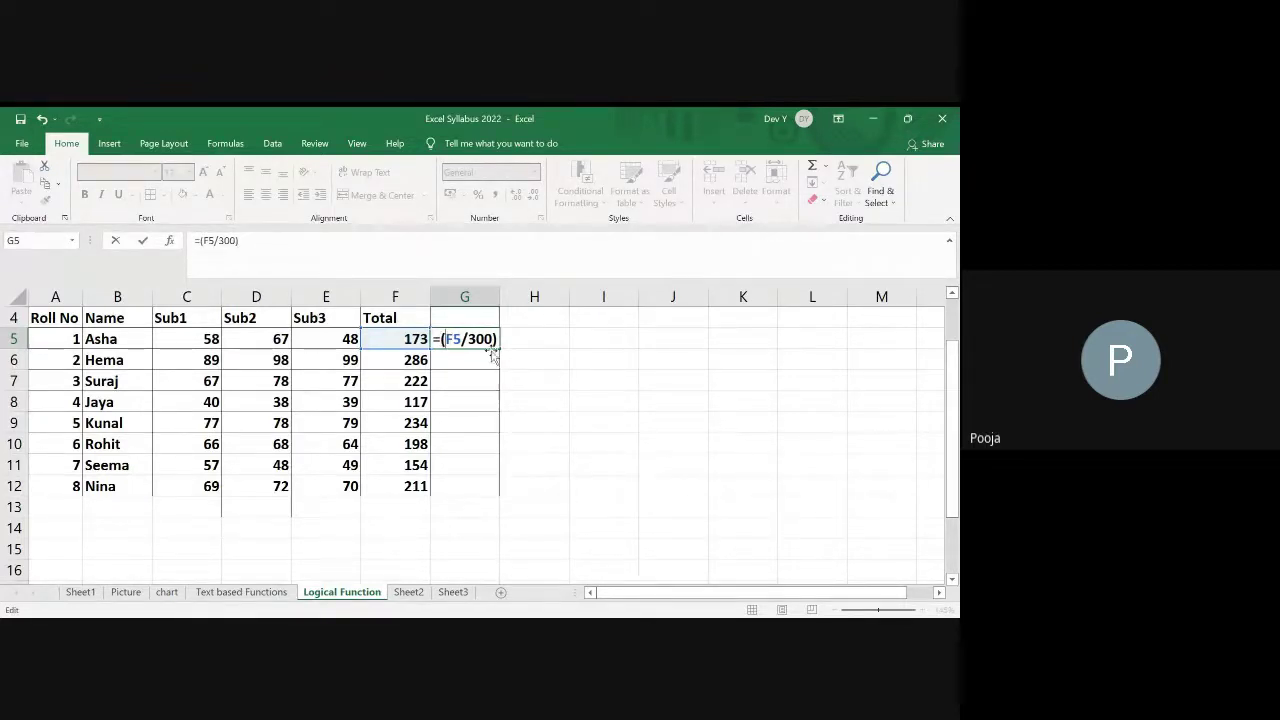
left_click(241, 240)
type("*100")
key("Return")
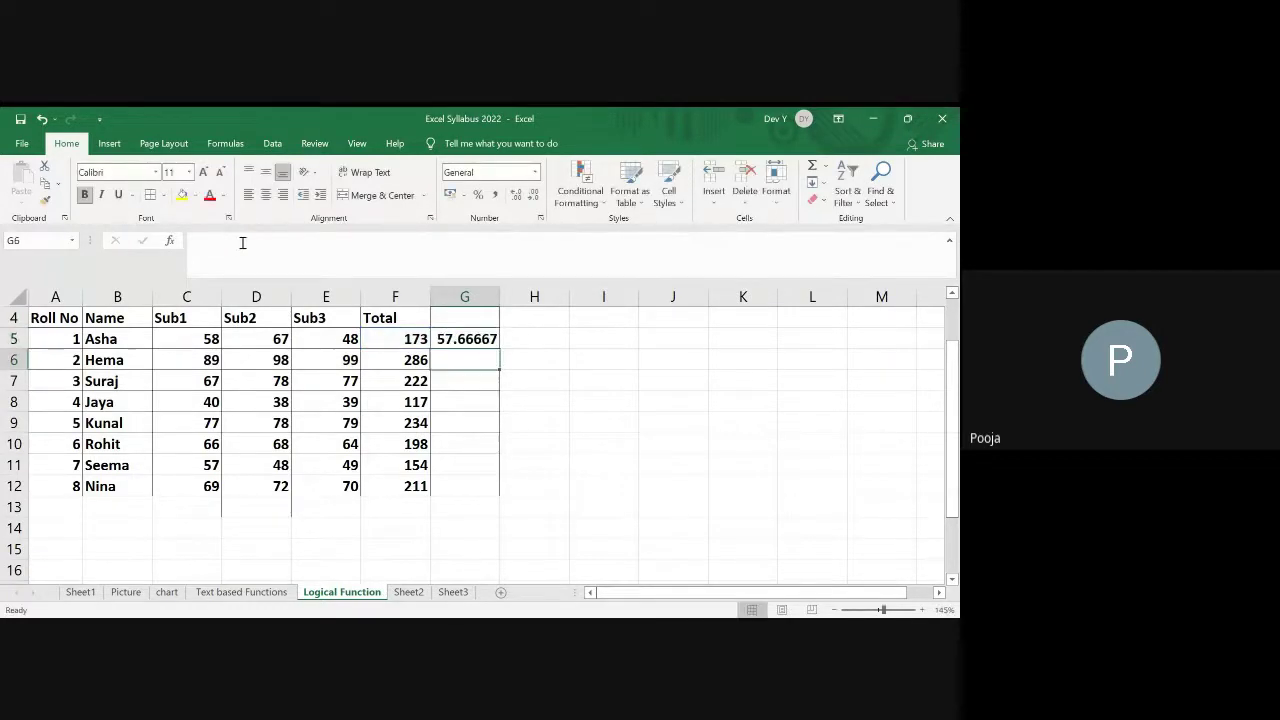
left_click(478, 336)
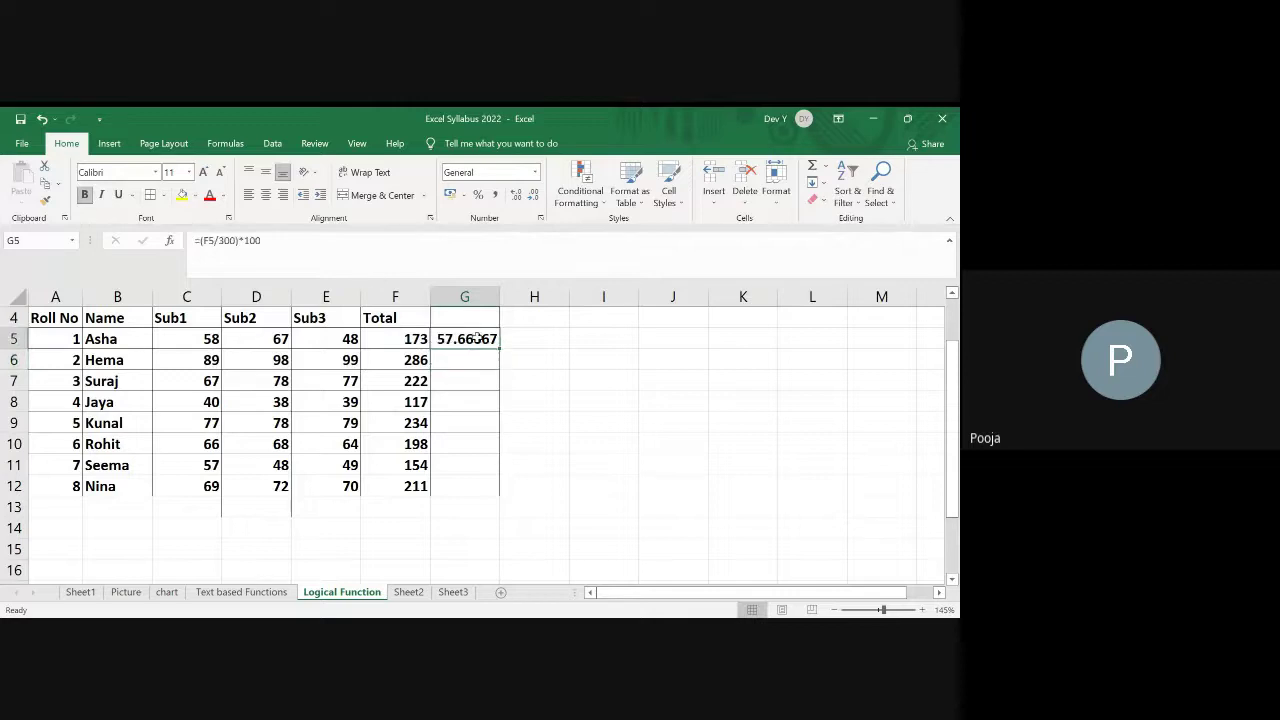
left_click_drag(499, 349, 492, 502)
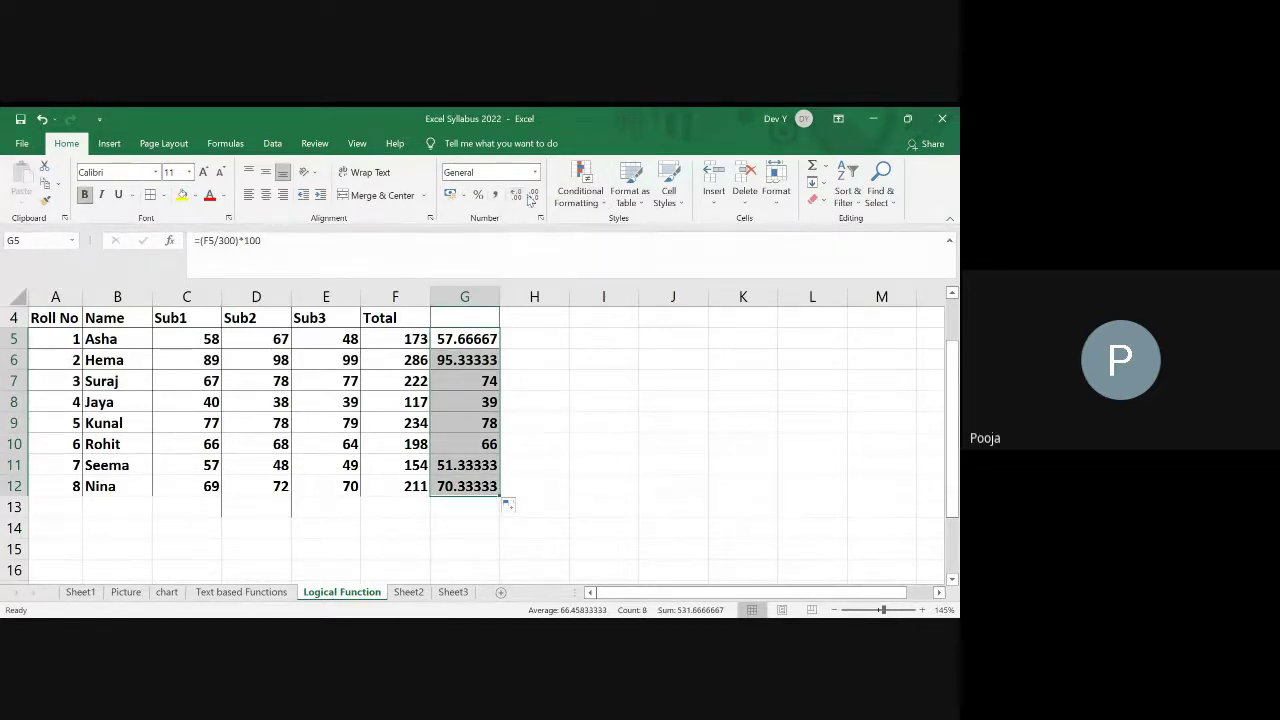
Step: Reduce the displayed decimals of the percentages in G5:G12 to whole numbers
left_click(535, 195)
left_click(535, 195)
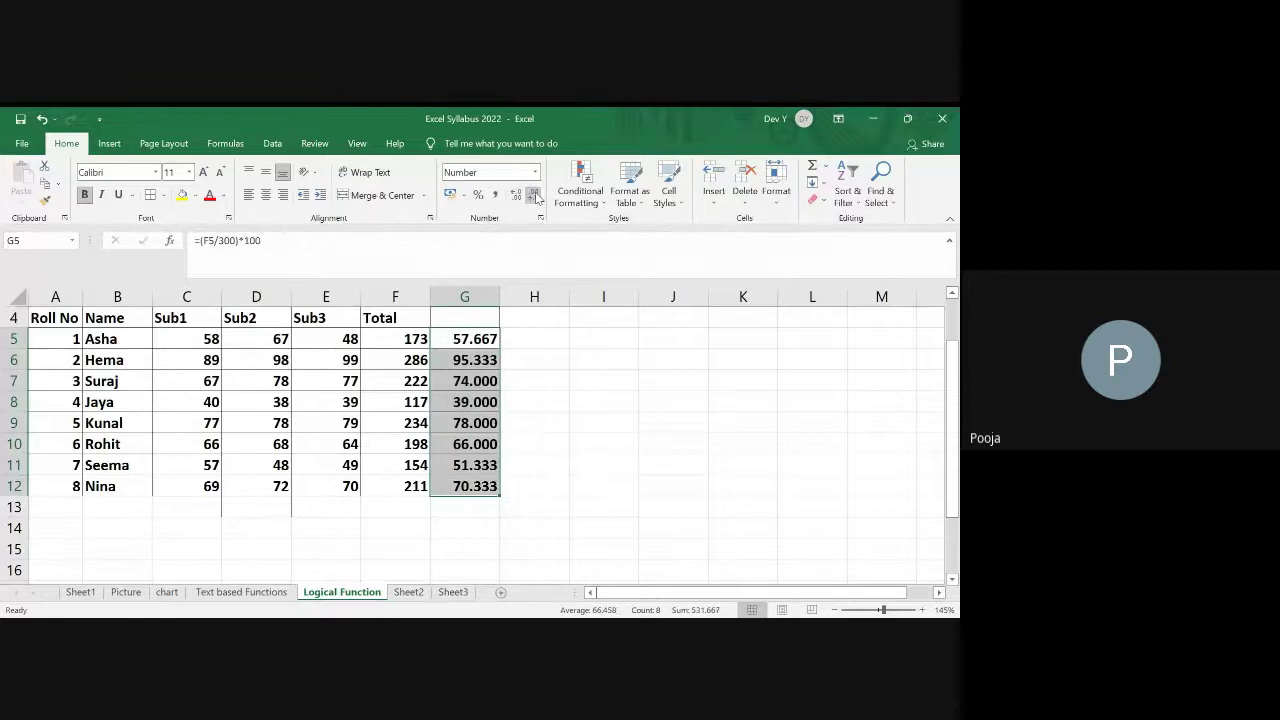
left_click(535, 195)
left_click(535, 195)
left_click(535, 195)
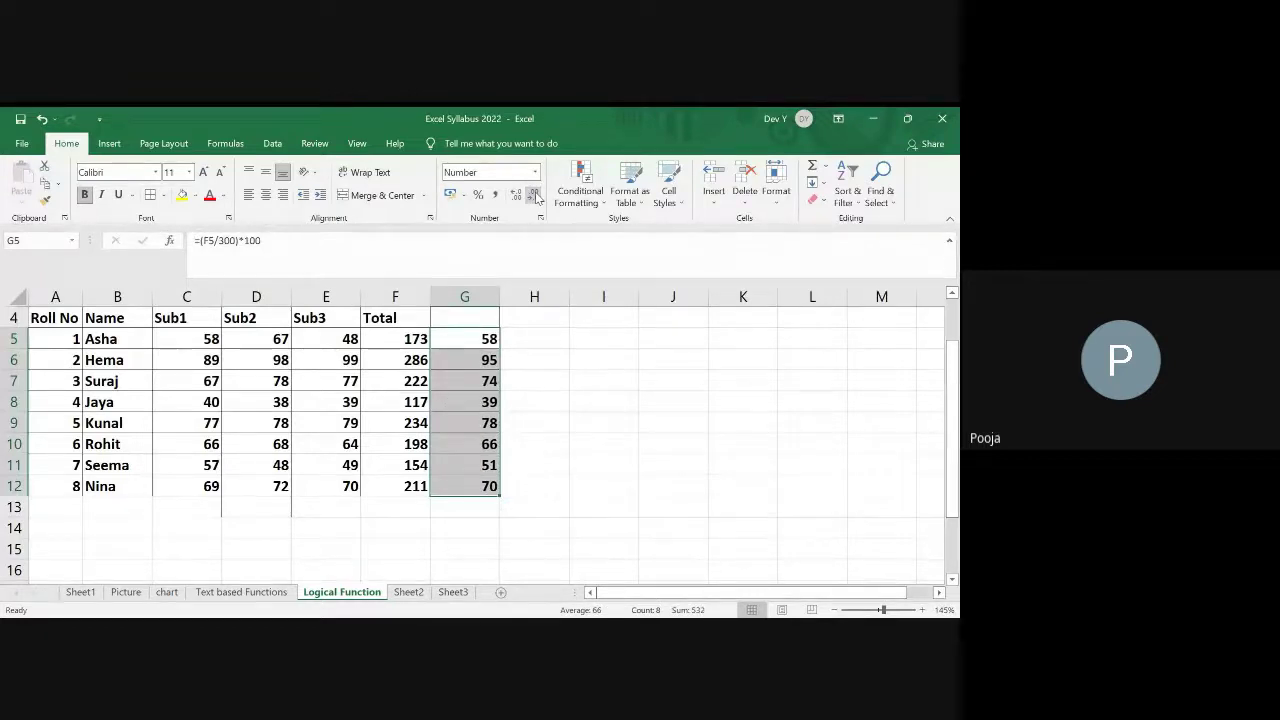
Step: Enter the column heading % in cell G4 above the percentages
left_click(469, 320)
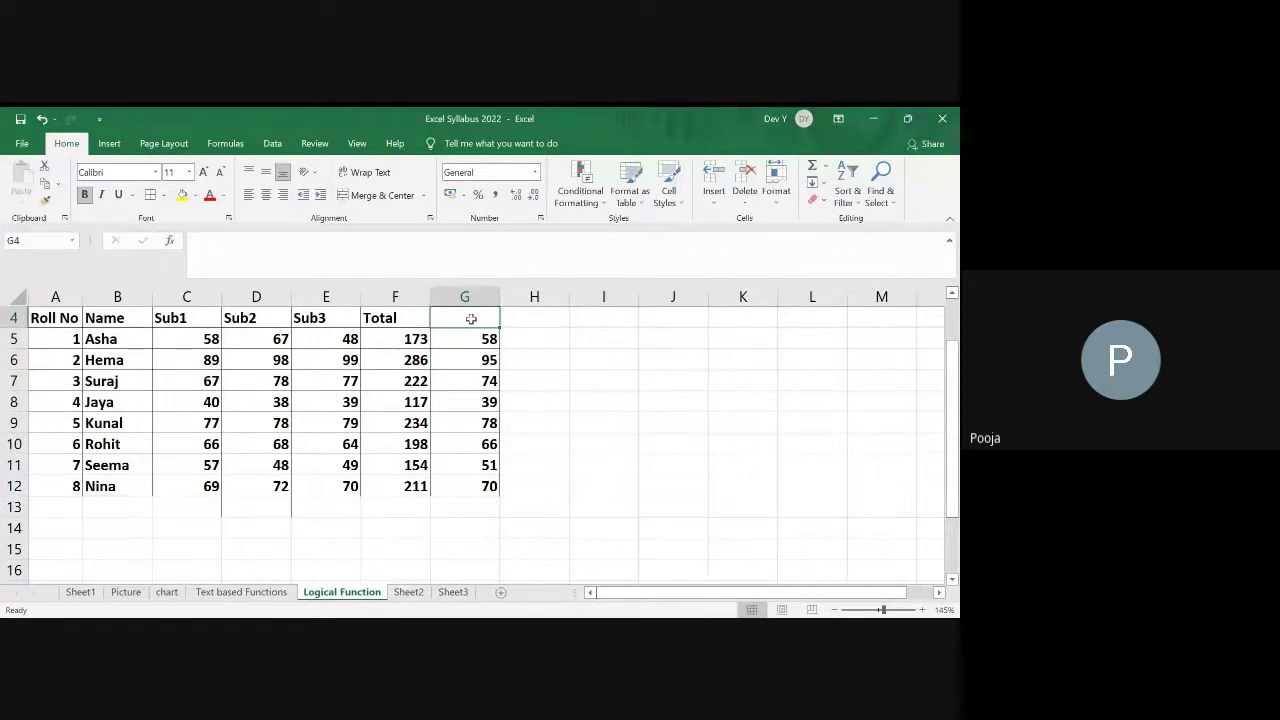
type("%")
key("Tab")
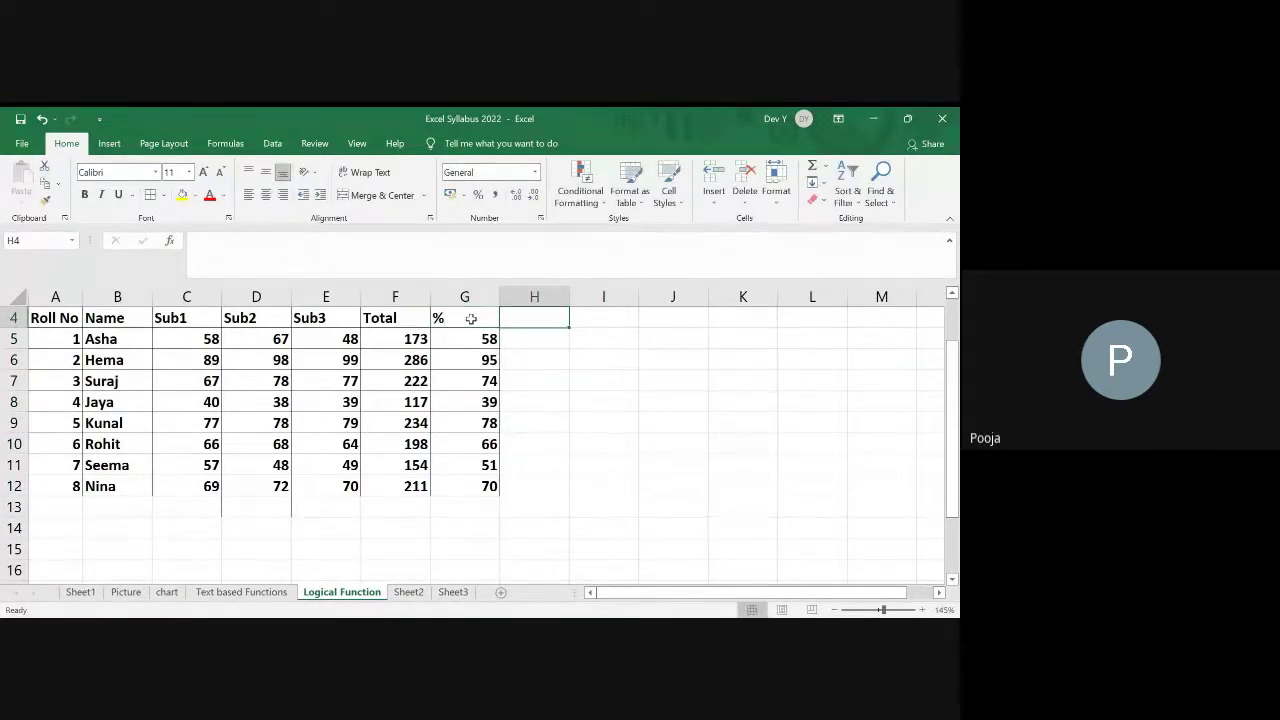
Step: Examine the Total formula in F5 and the percentage formula in G7
key("Down")
key("Left")
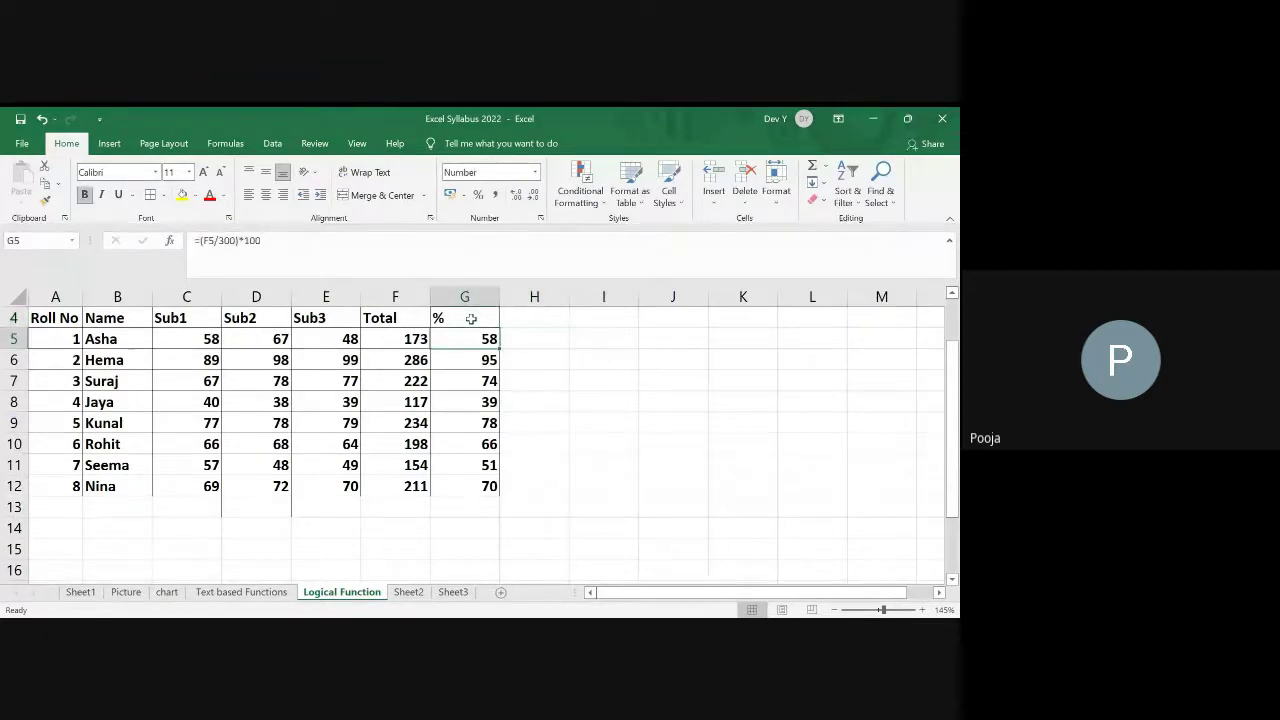
key("Left")
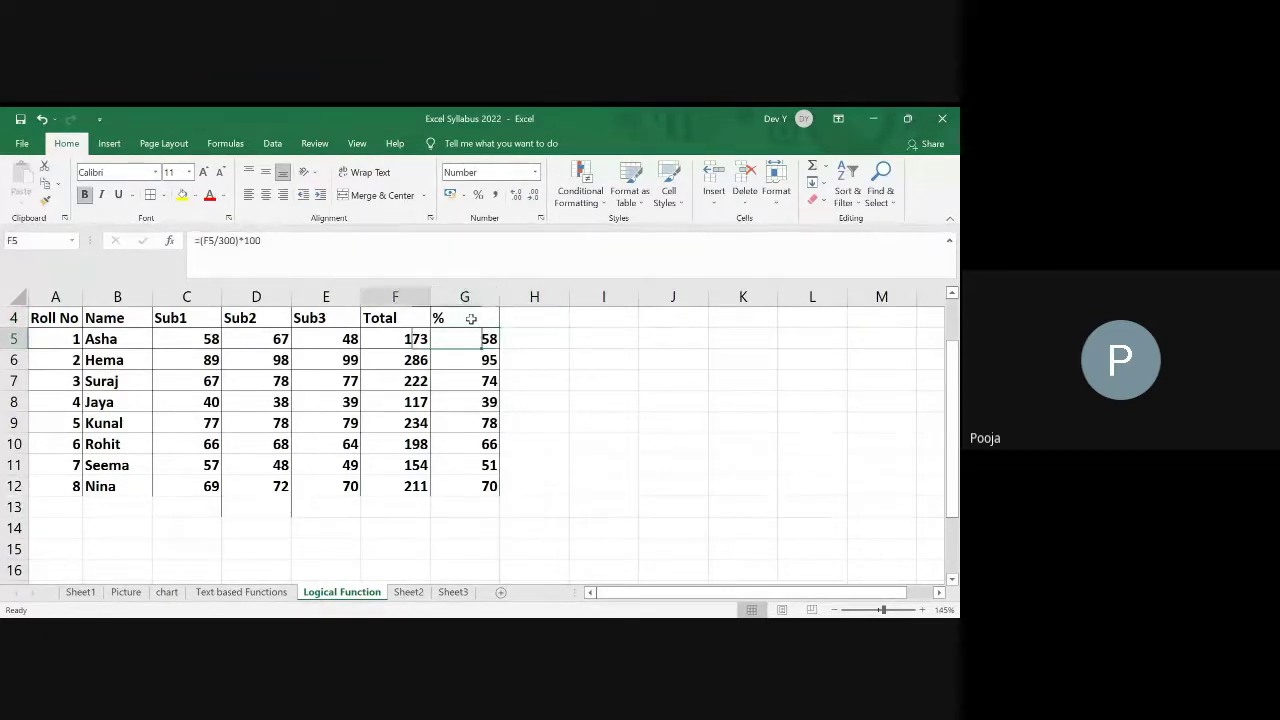
double_click(414, 339)
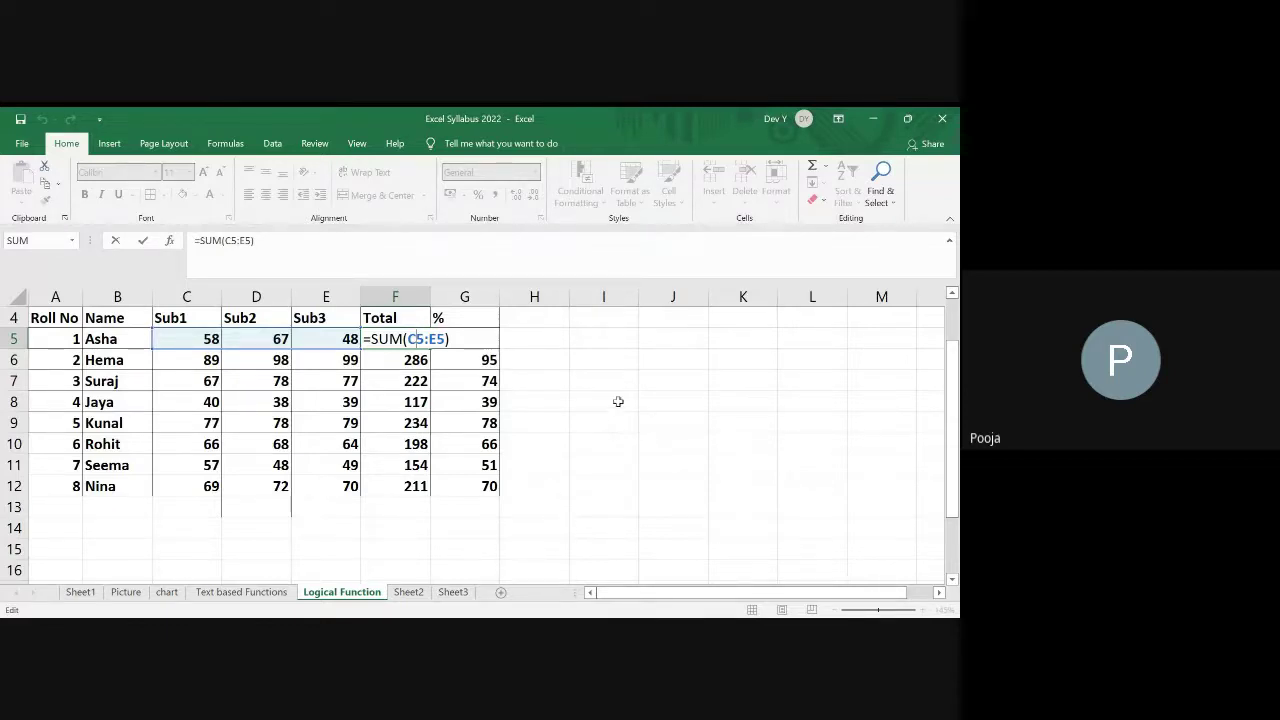
double_click(473, 383)
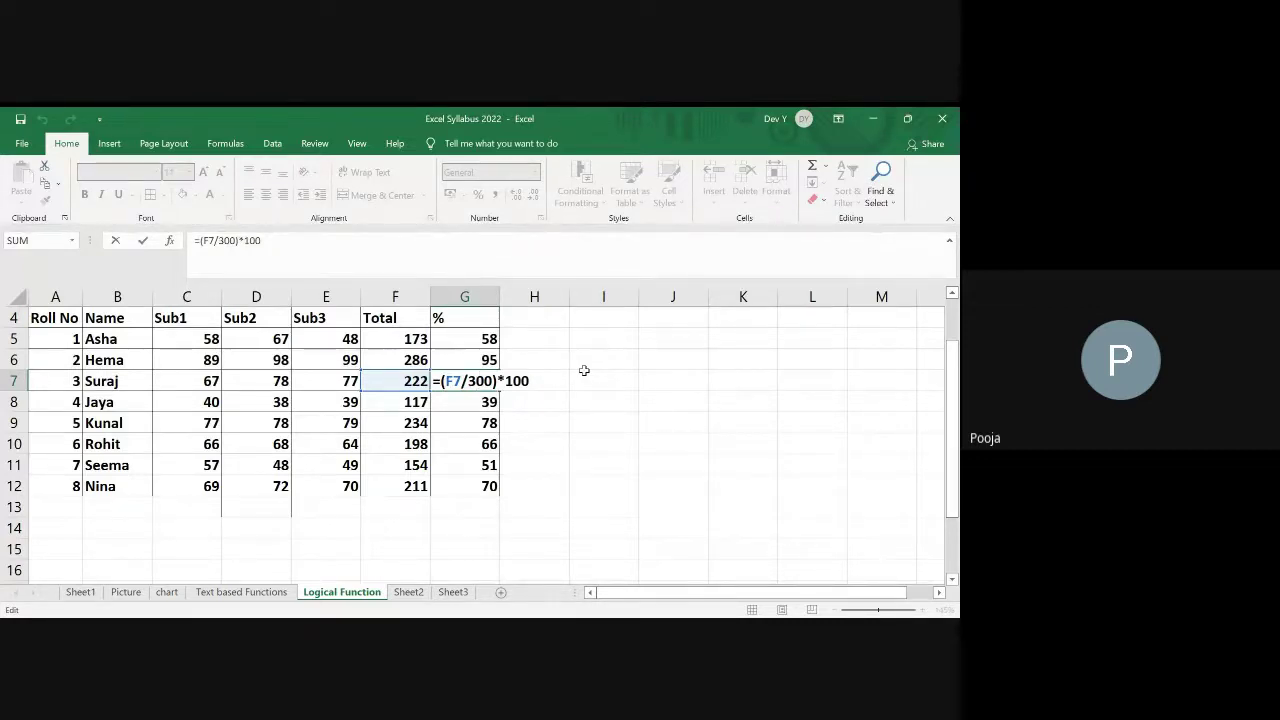
key("ctrl+Return")
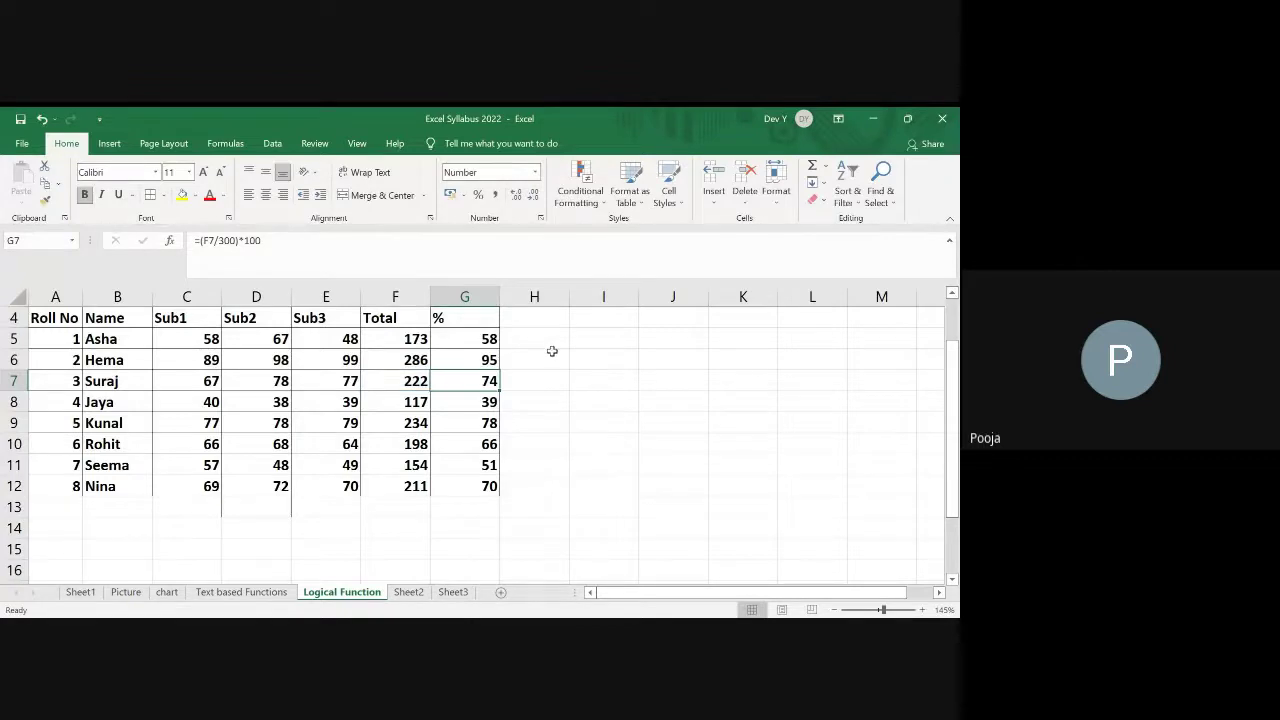
Step: Enter the column heading "Results (Pass/ Fail)" in cell H4
left_click(533, 319)
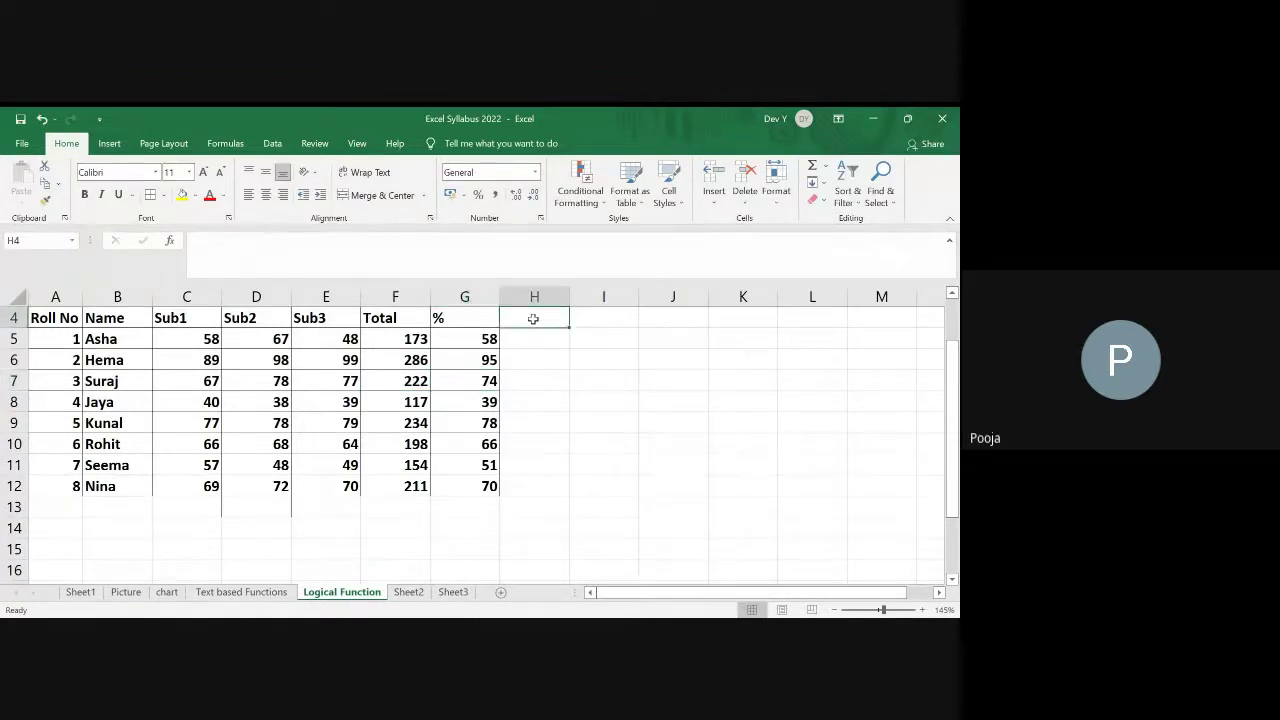
type("Pass")
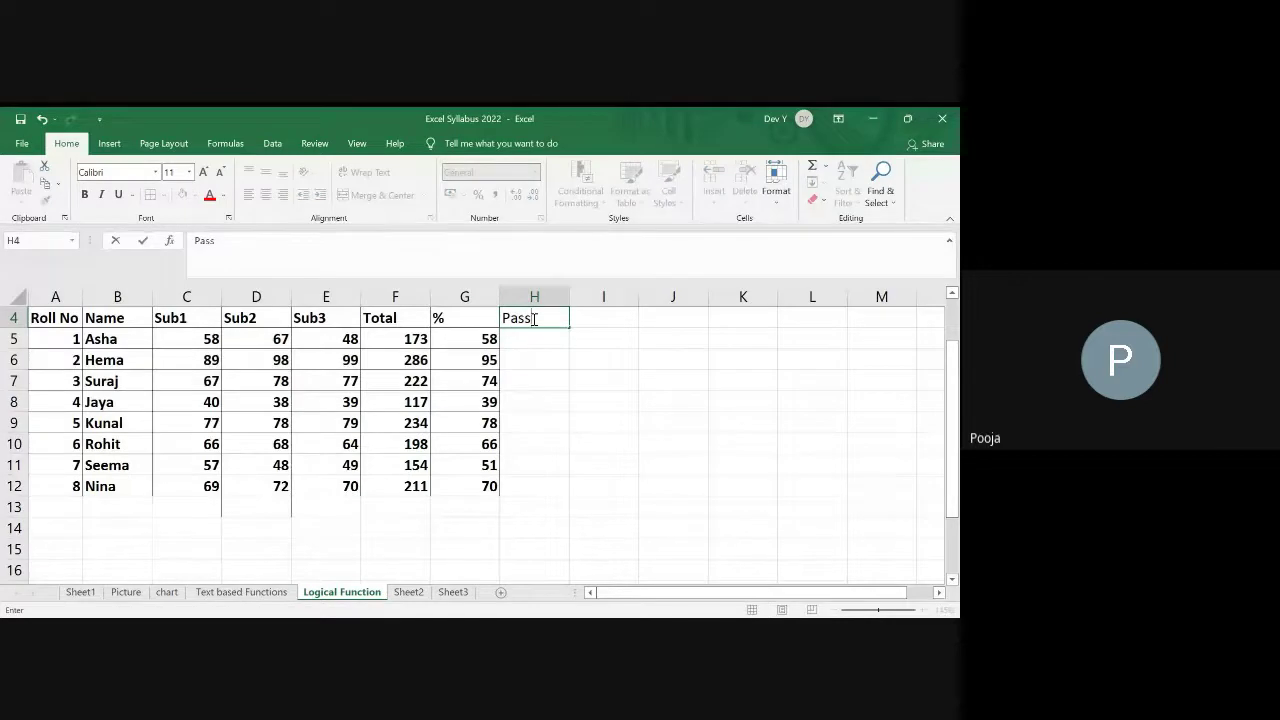
key("BackSpace")
key("BackSpace")
key("BackSpace")
key("BackSpace")
type("Results")
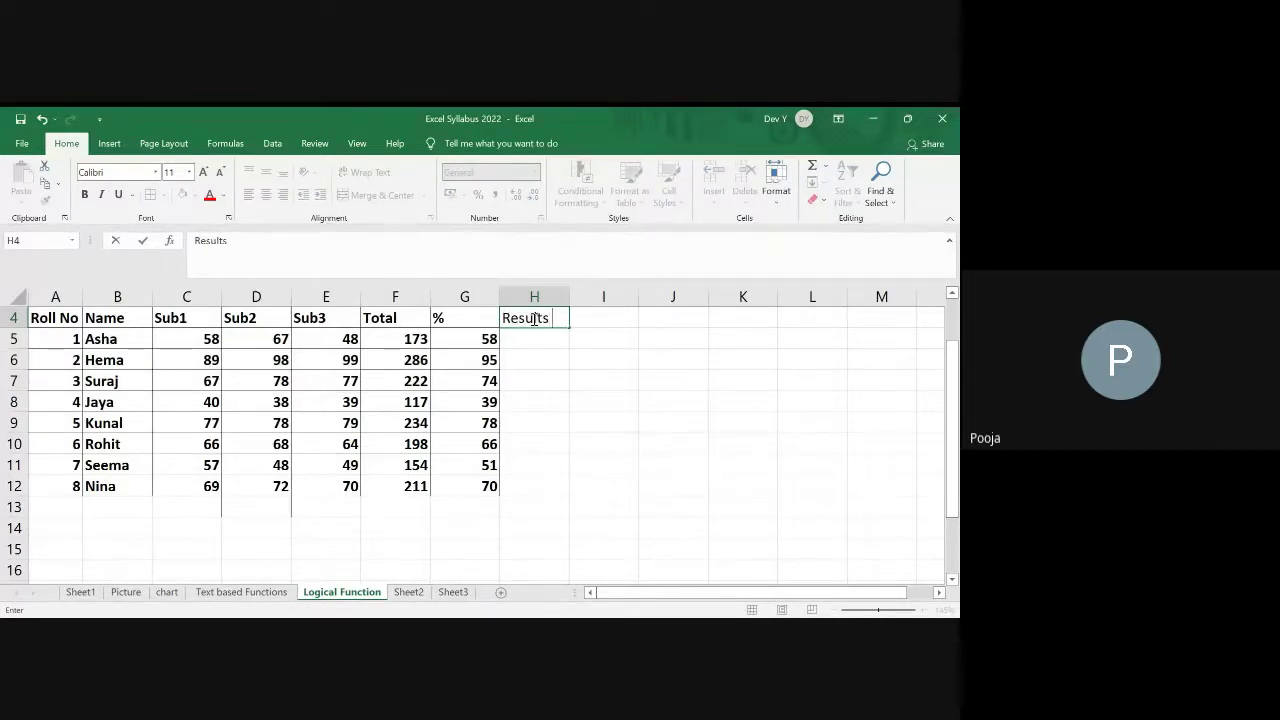
type(" (Pass/ Fa")
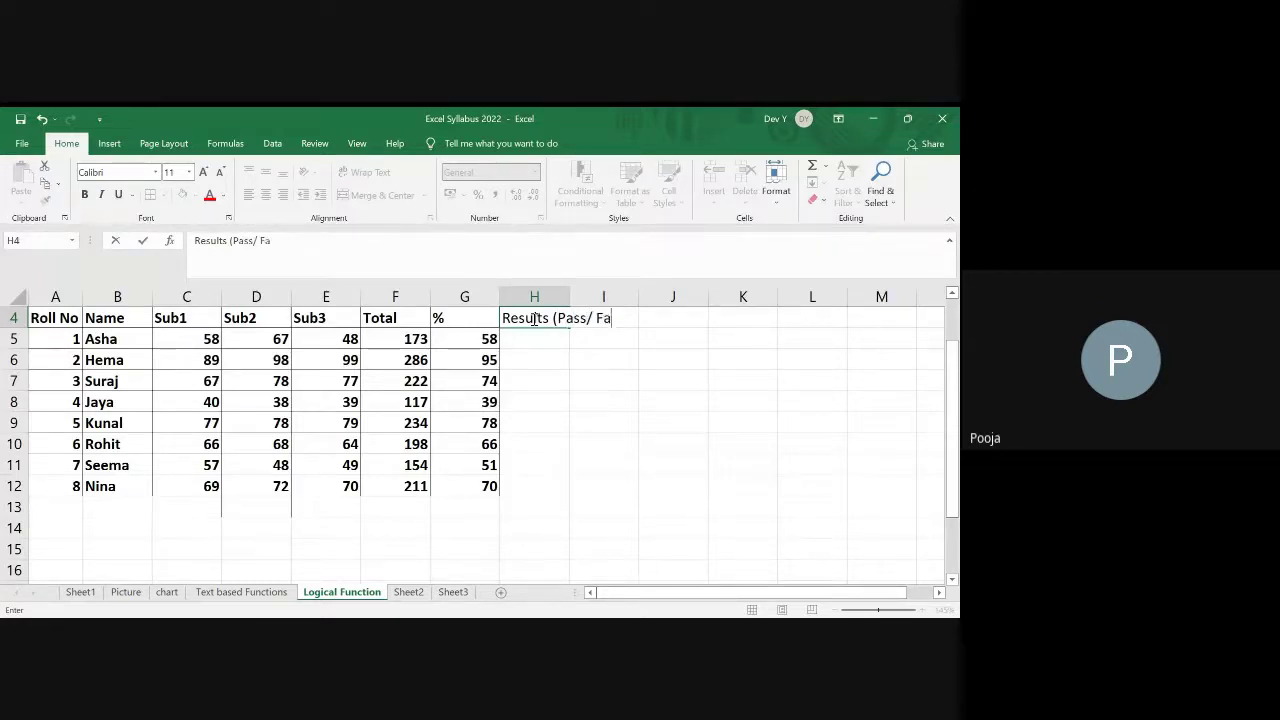
type("il)")
left_click(612, 375)
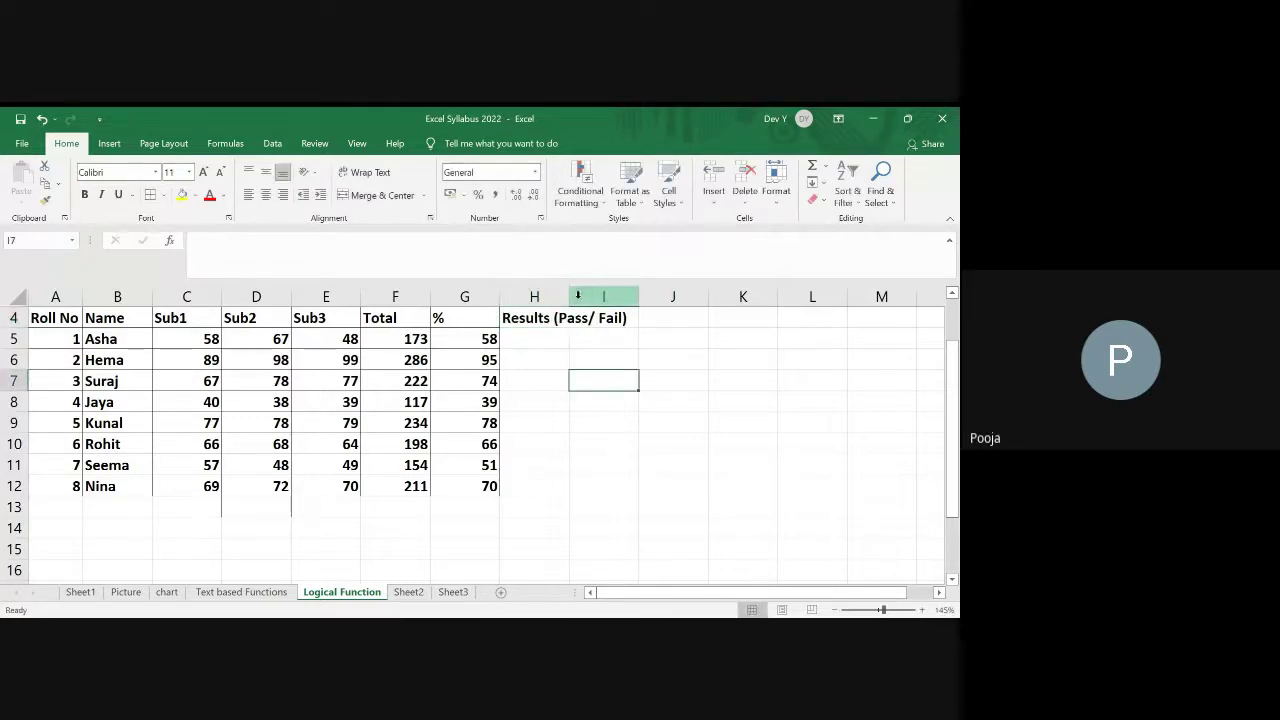
Step: Apply cell borders to the results column range H4:H12
left_click(541, 318)
left_click_drag(541, 318, 543, 484)
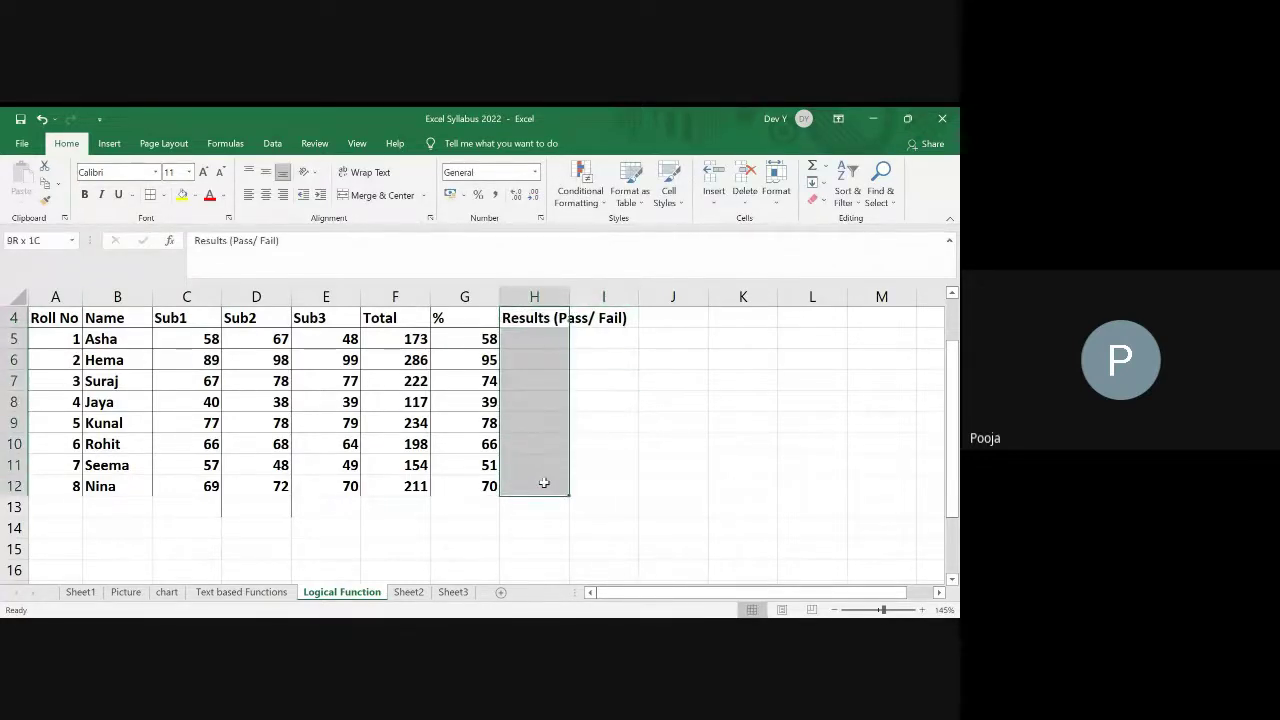
left_click(149, 194)
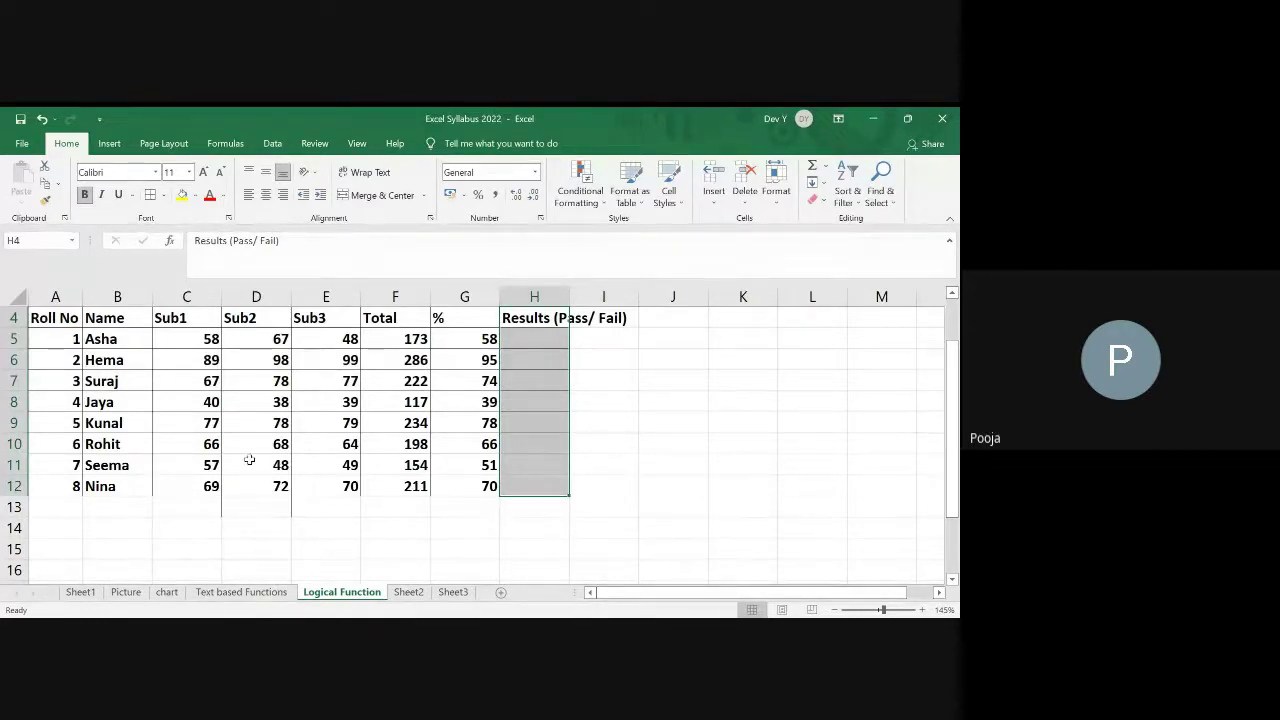
Step: Change the Sub1 mark for roll number 7 in cell C11 to 47
left_click(215, 465)
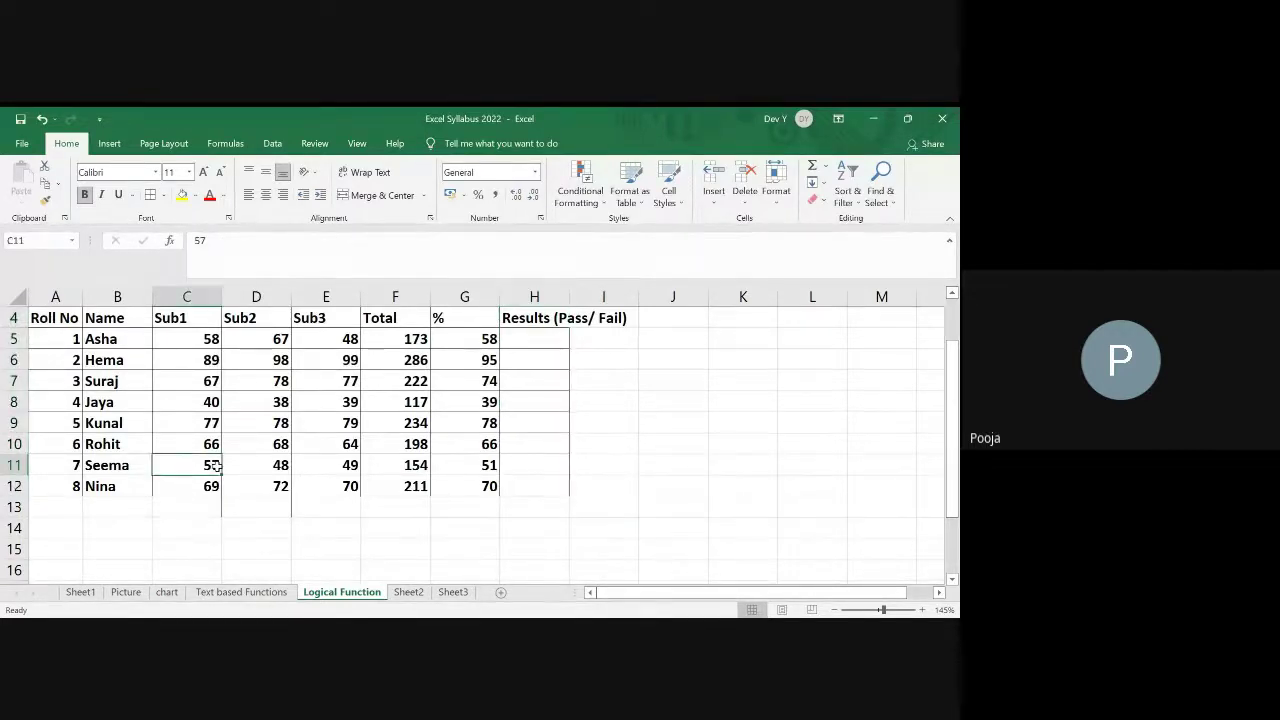
type("47")
key("Tab")
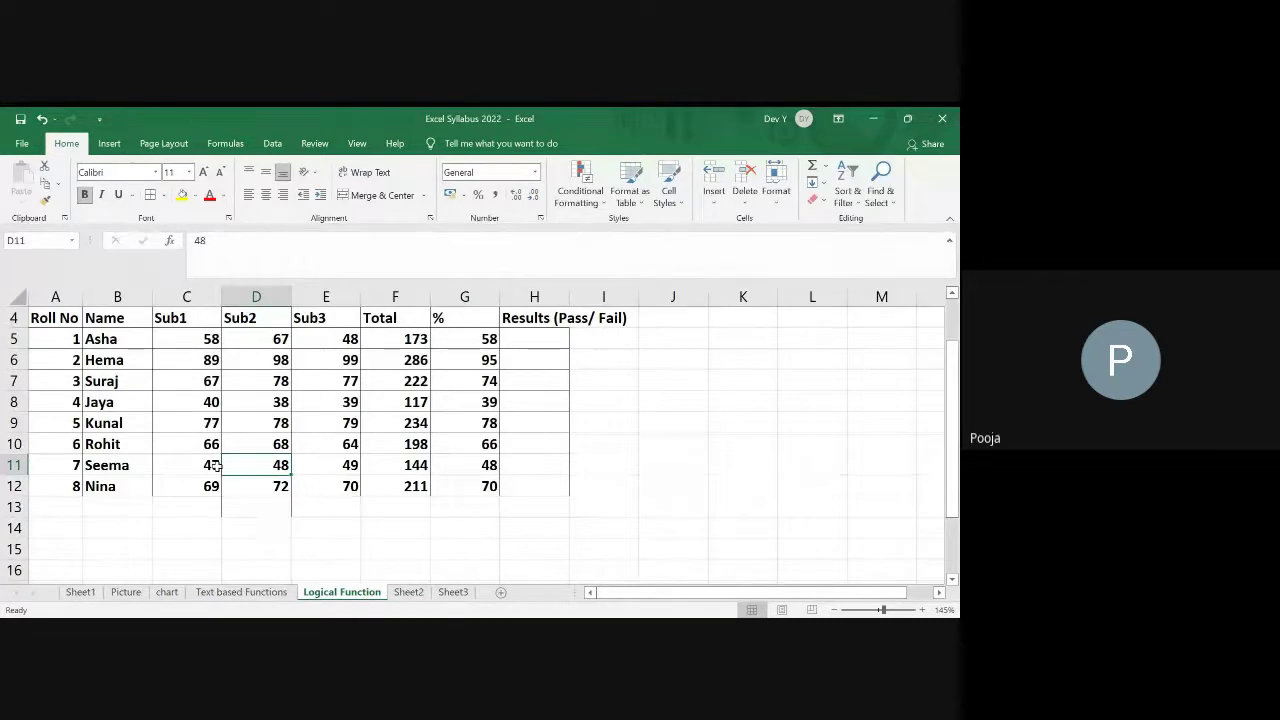
Step: Write the formula =IF(G5>50,"PASS","FAIL") in cell H5 for the first student's result
left_click(534, 337)
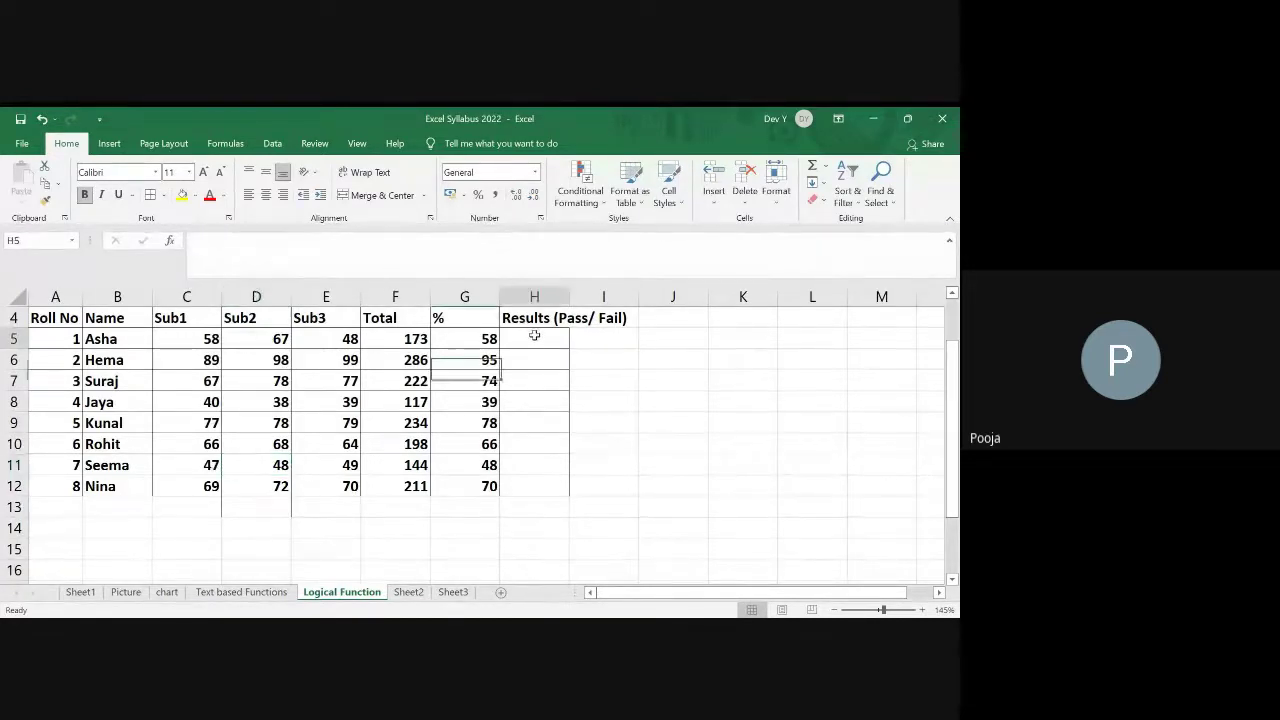
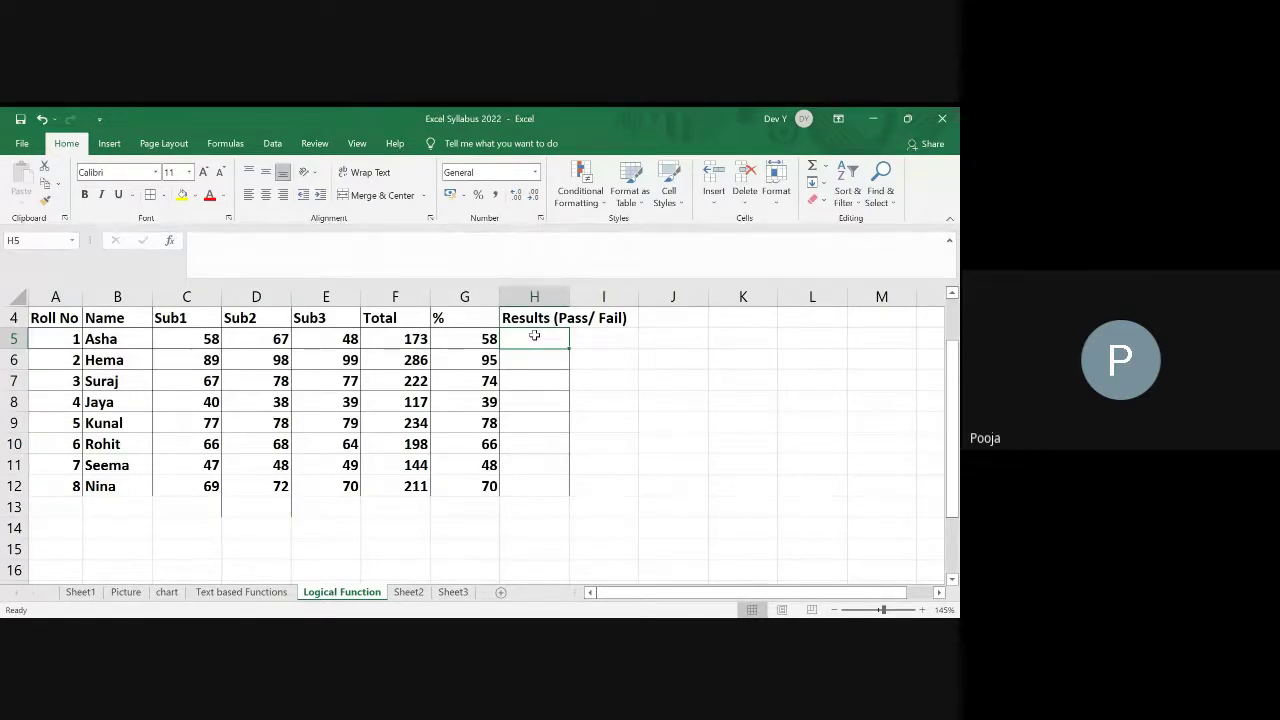
type("=")
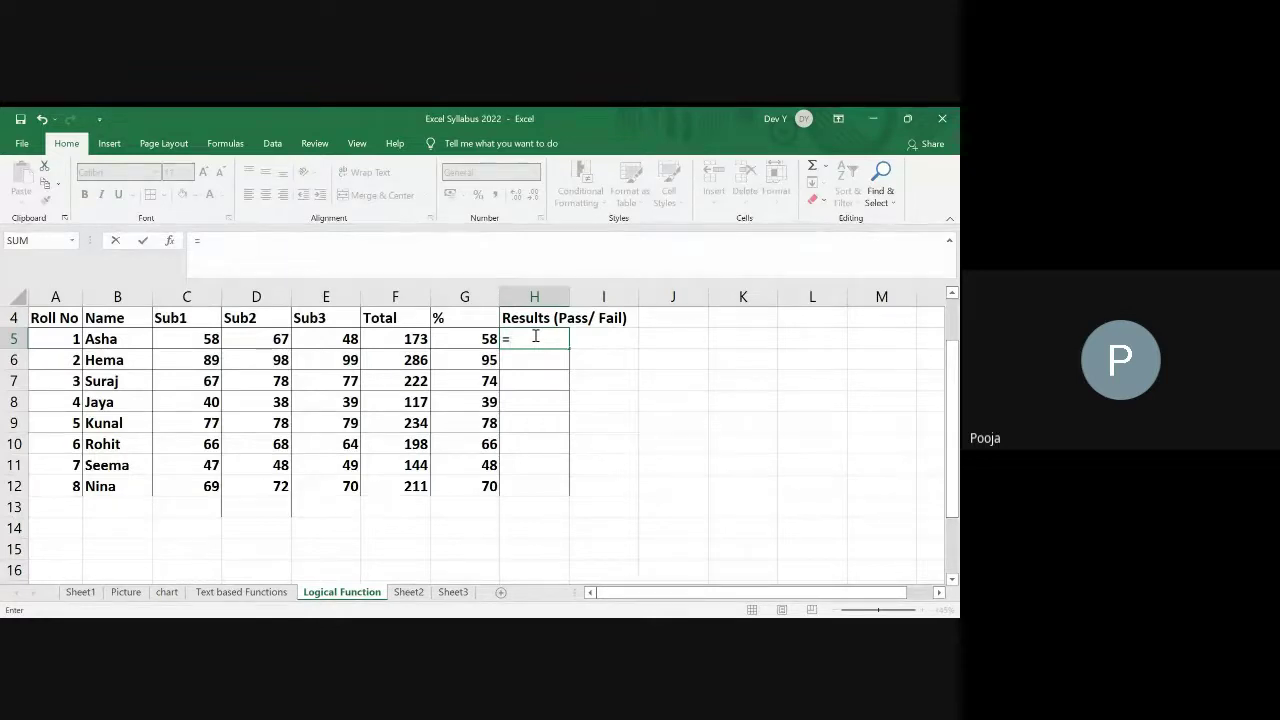
type("if")
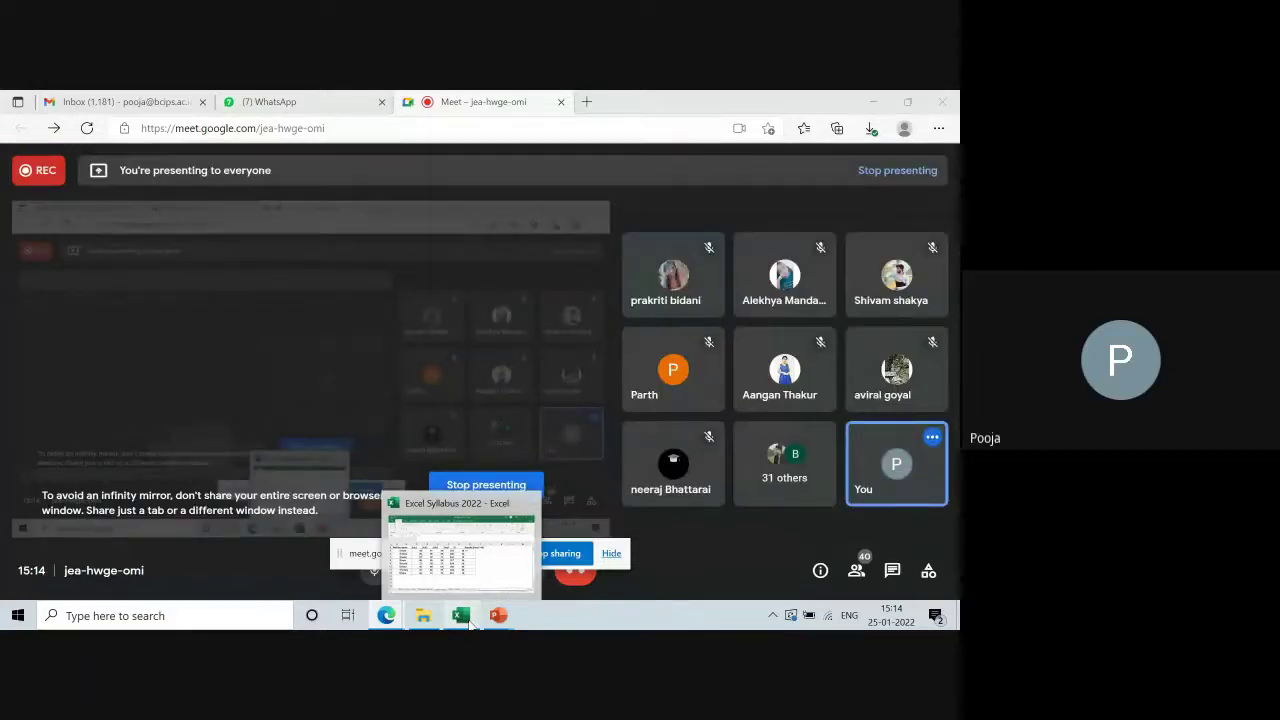
left_click(470, 621)
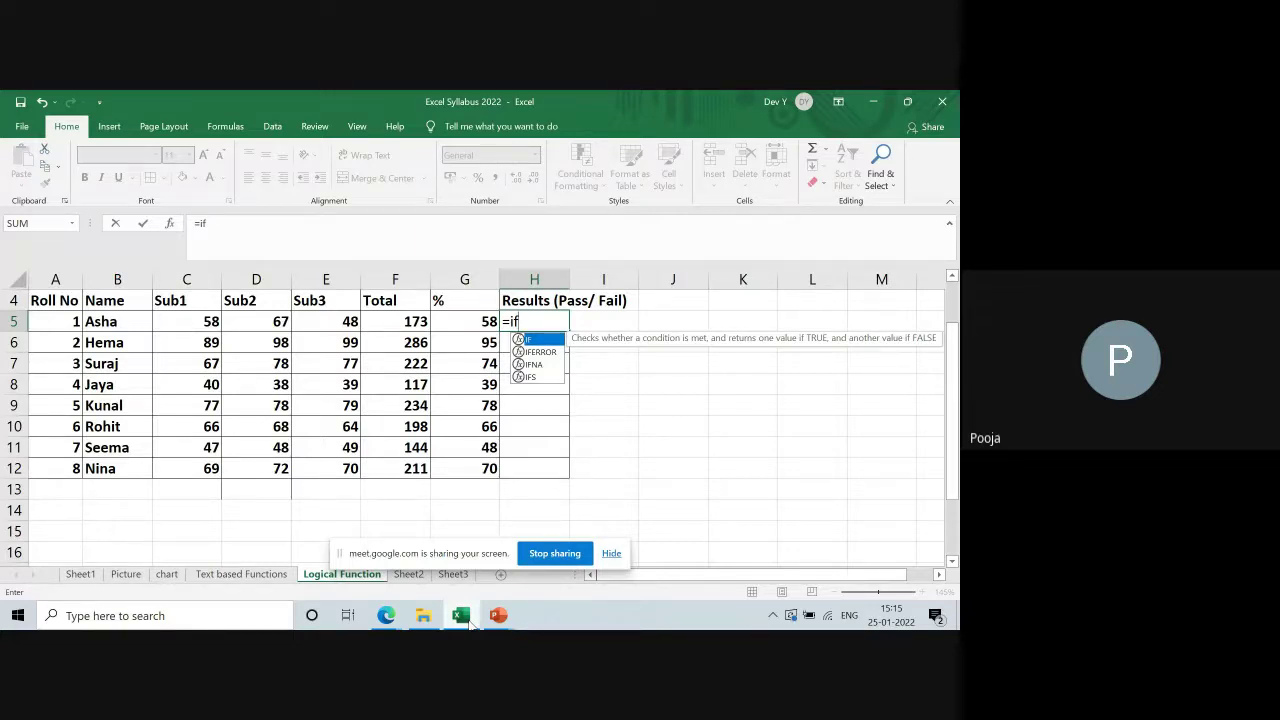
type("(")
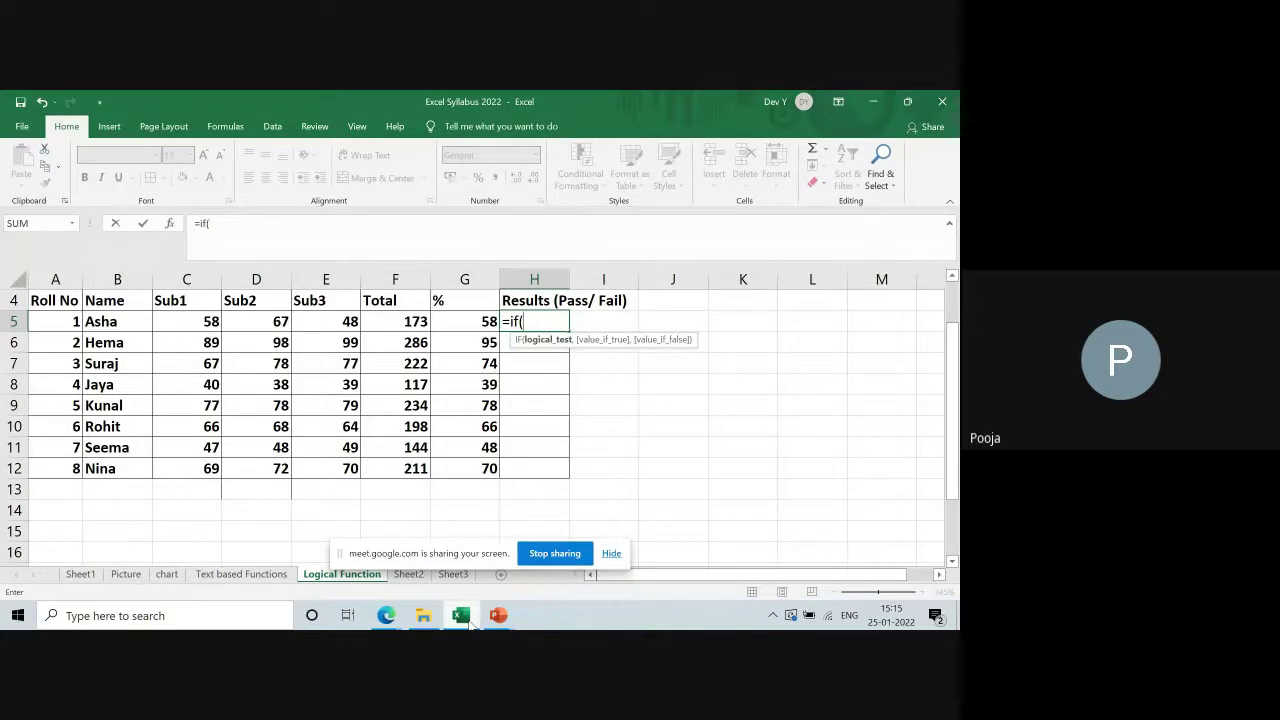
left_click(483, 321)
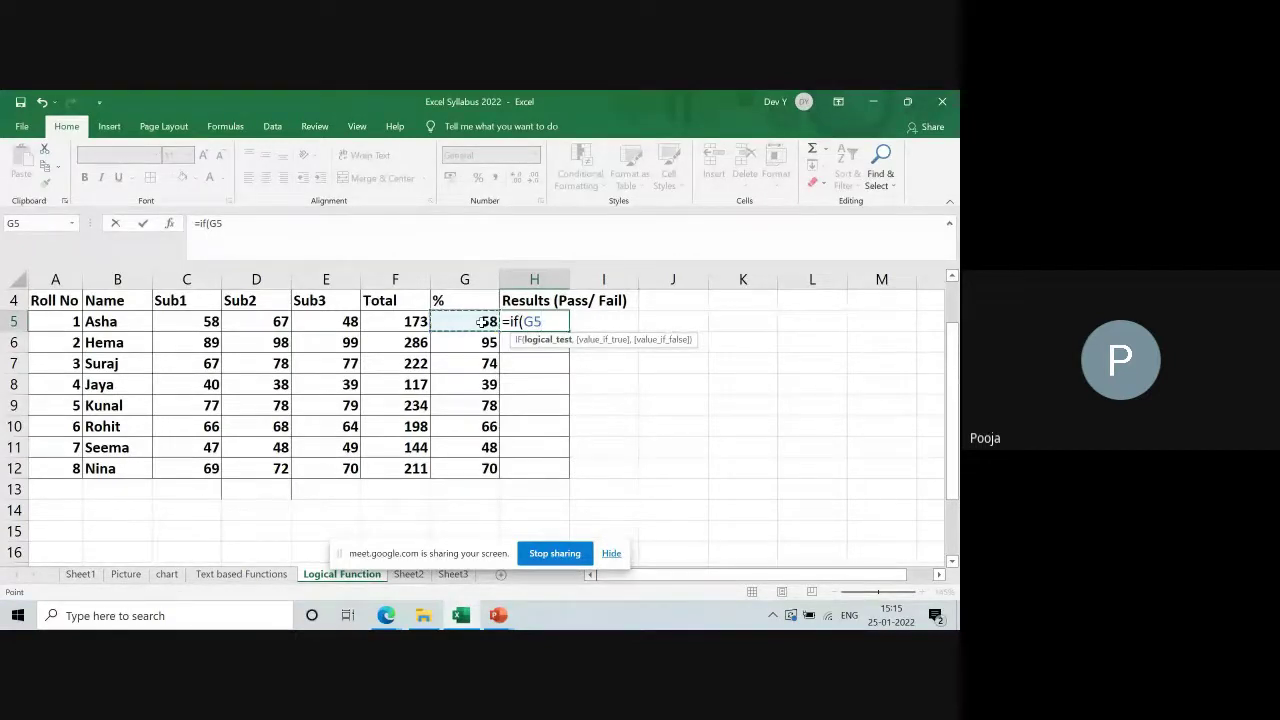
type(">50,")
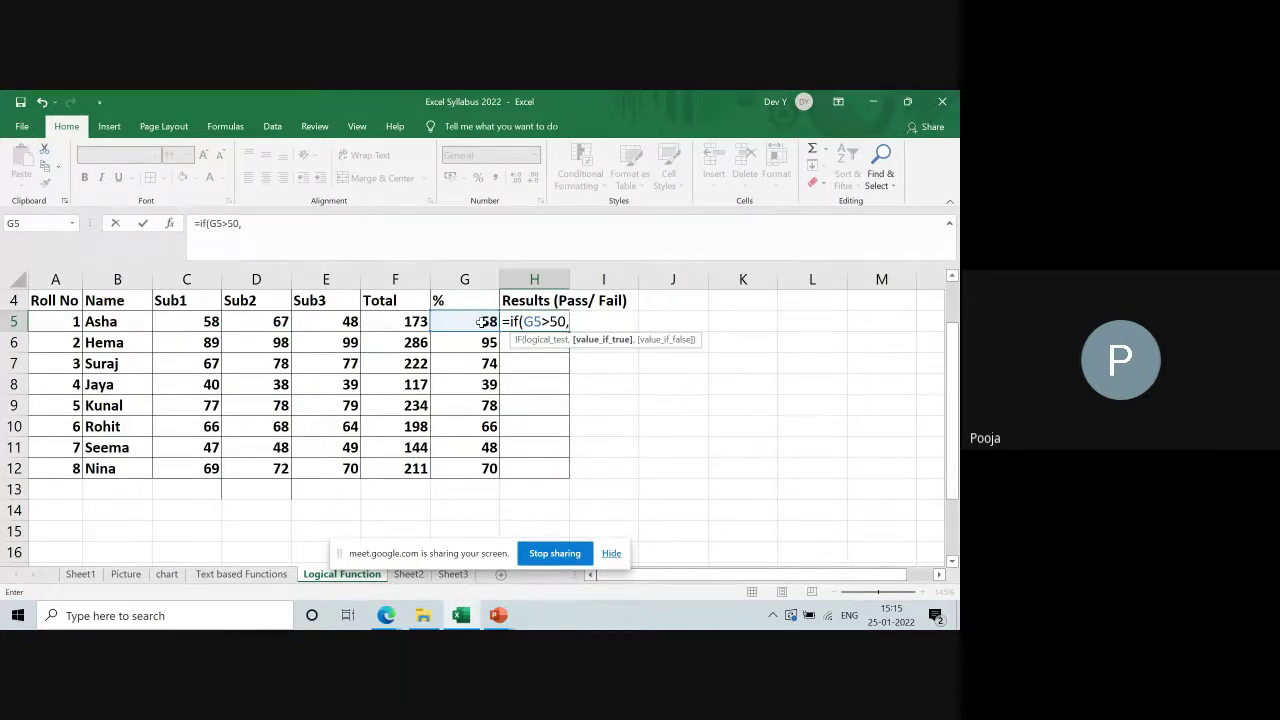
type("\"PASS\",")
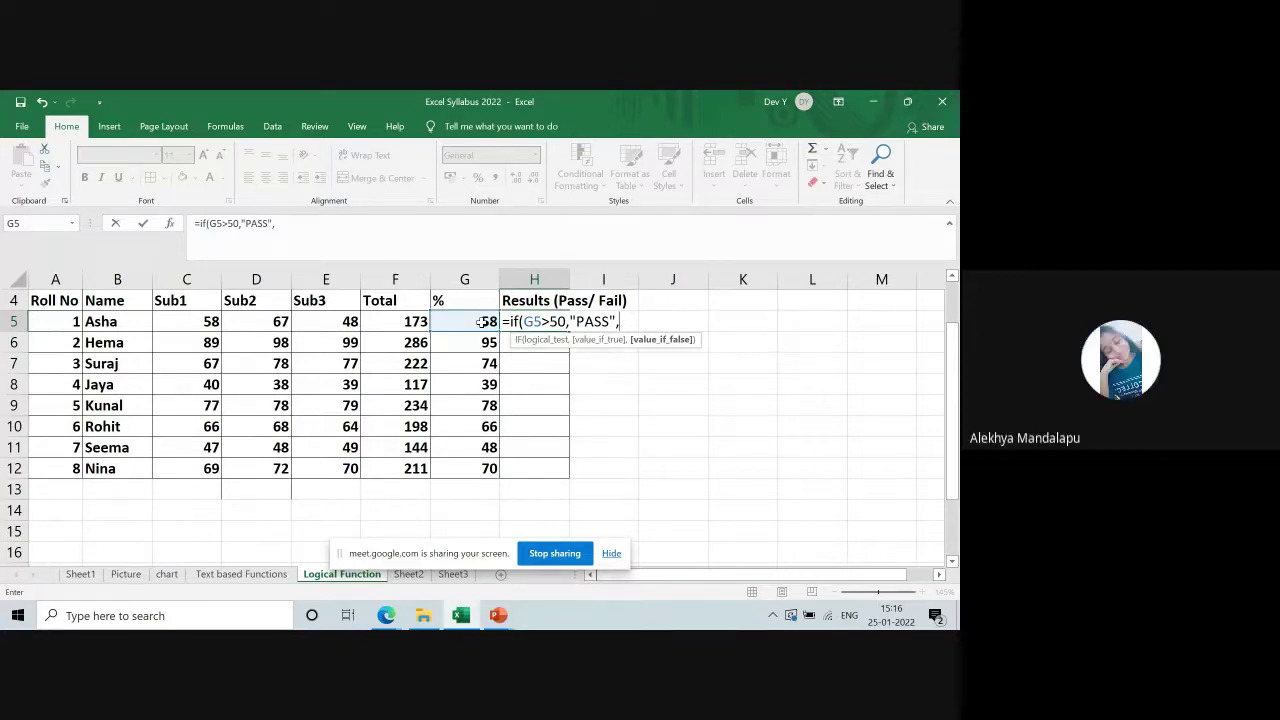
type("\"")
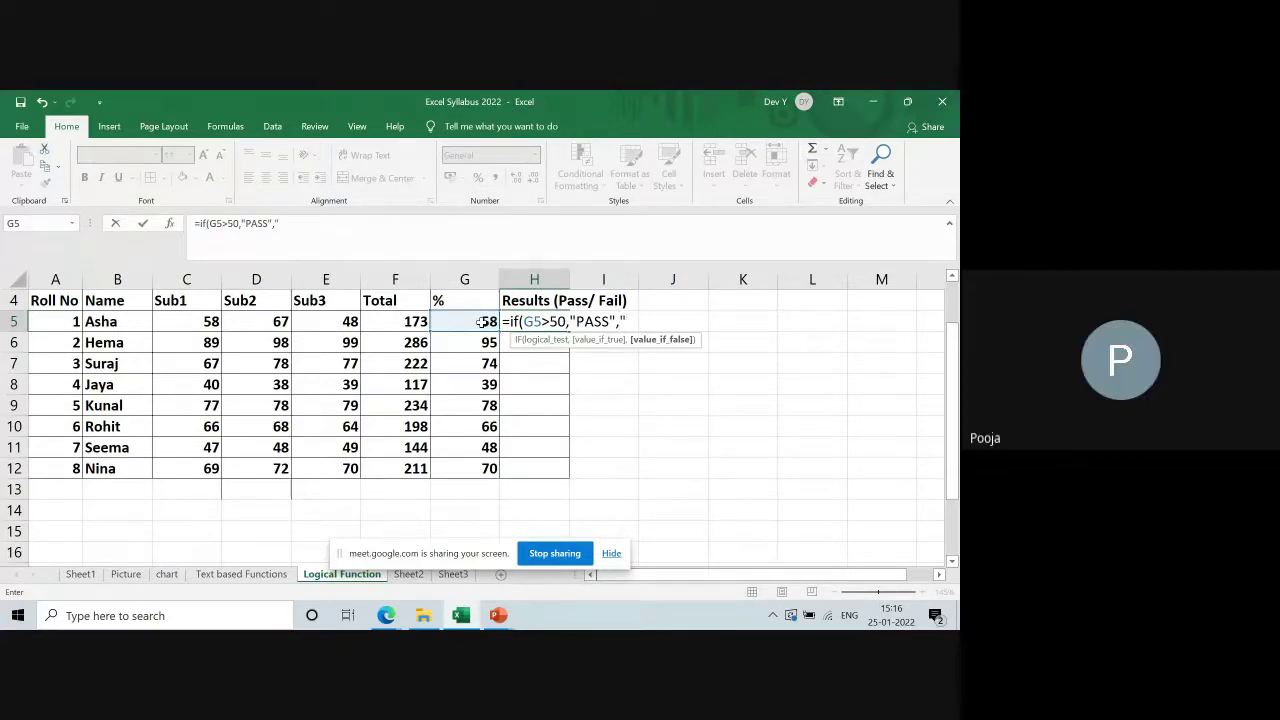
type("FAIL\")")
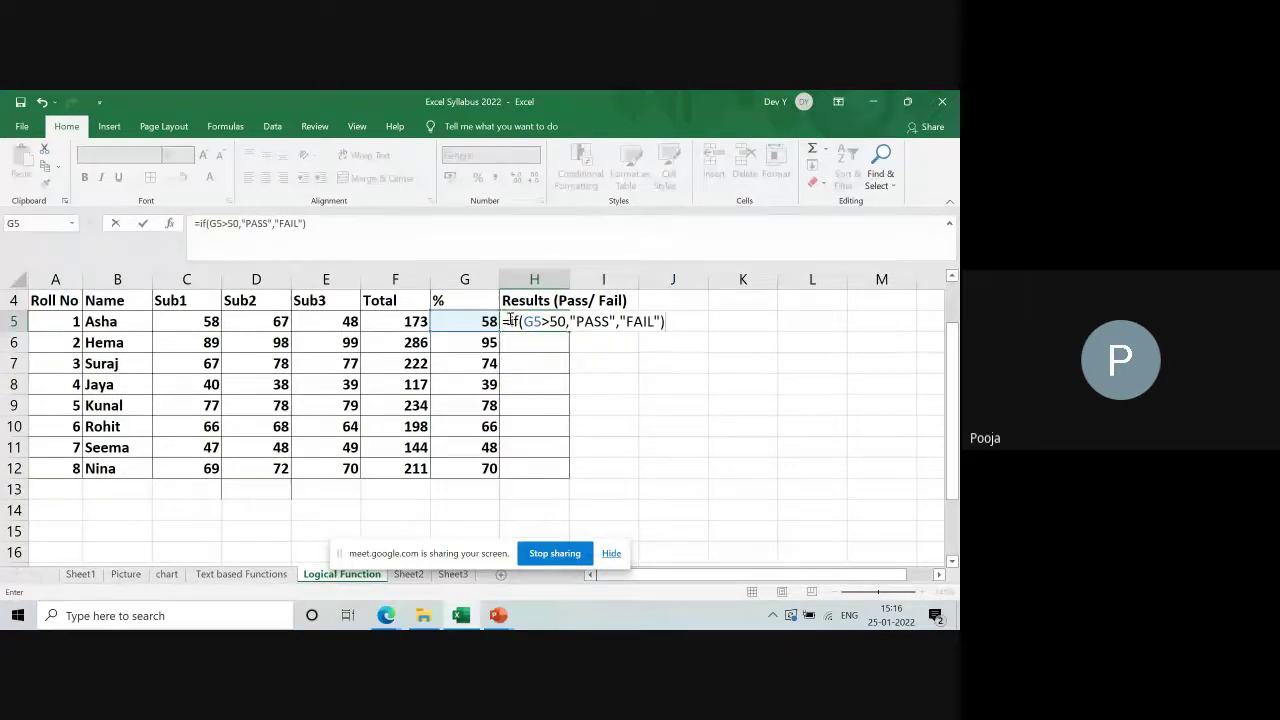
Step: Review the logical test, value-if-true and value-if-false arguments of the H5 formula, and commit it
left_click_drag(521, 322, 568, 322)
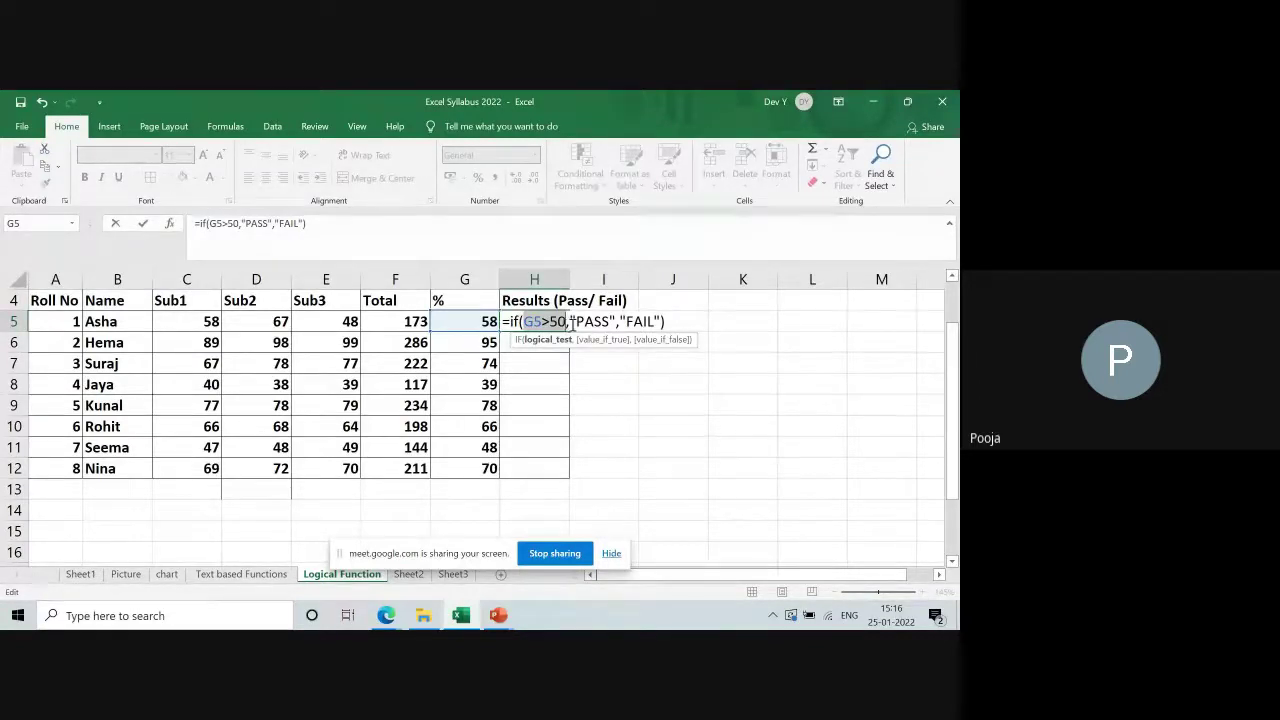
left_click(571, 321)
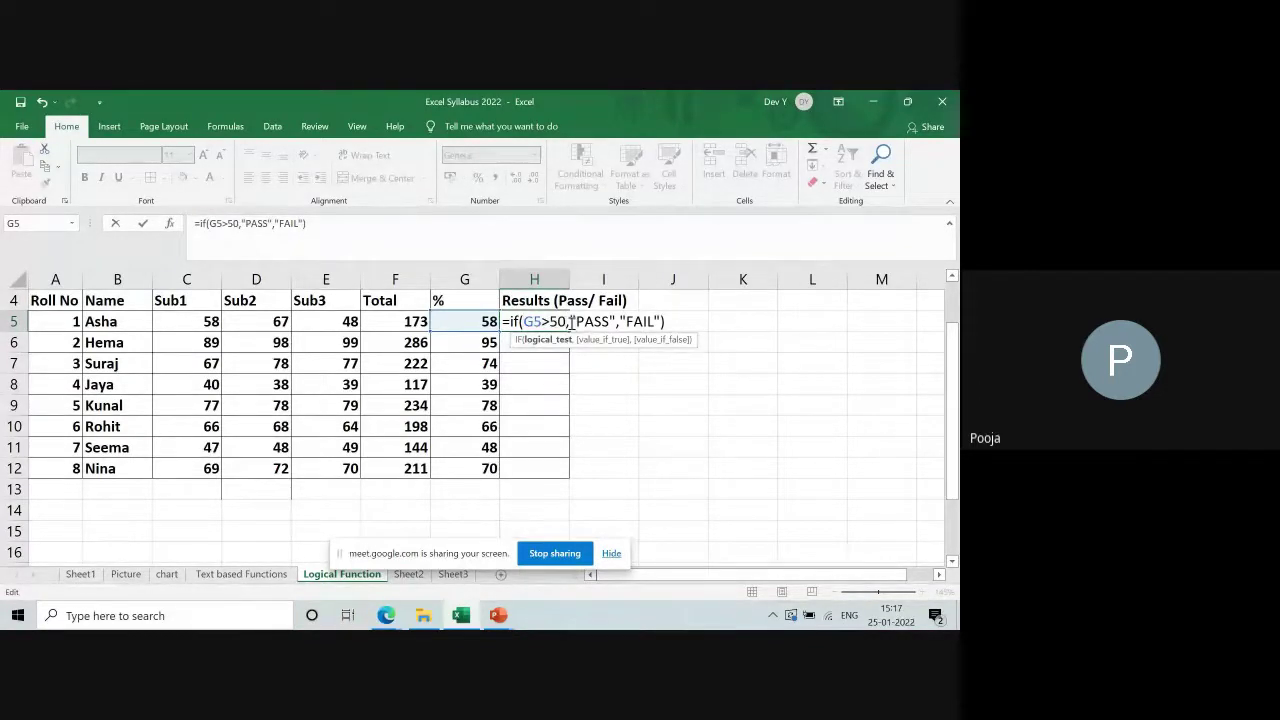
left_click_drag(571, 321, 616, 322)
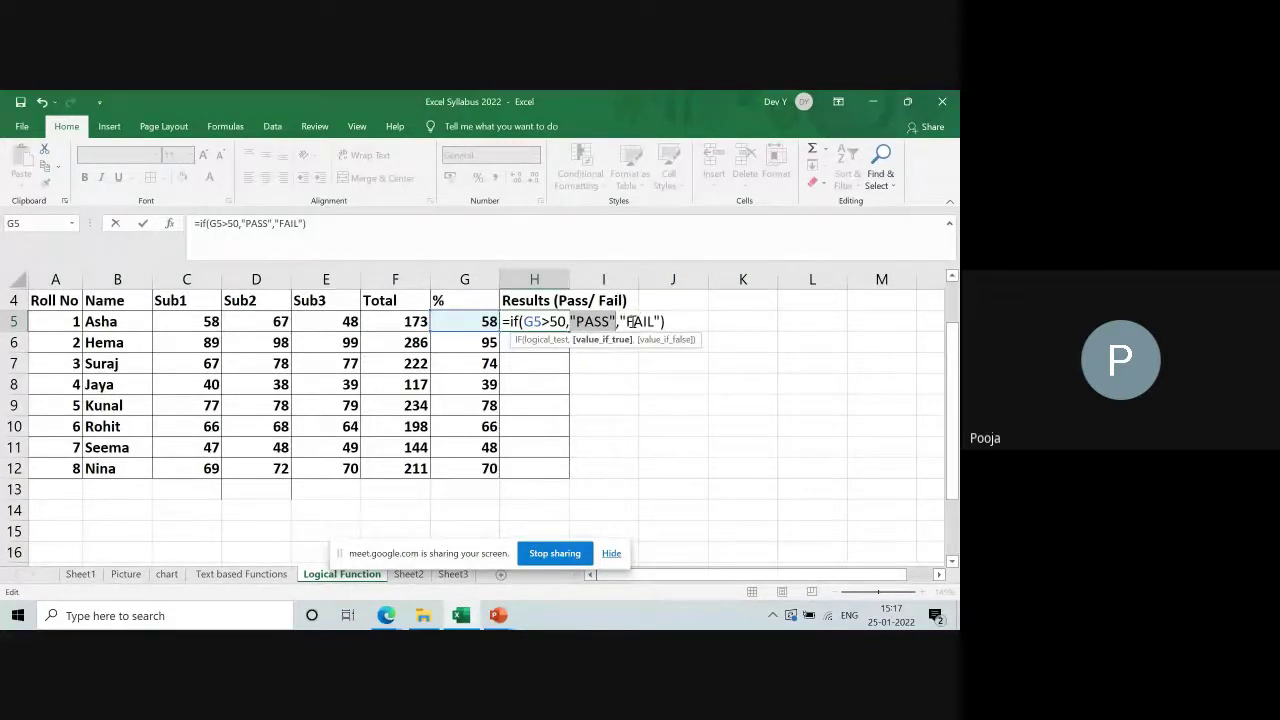
left_click_drag(620, 321, 663, 322)
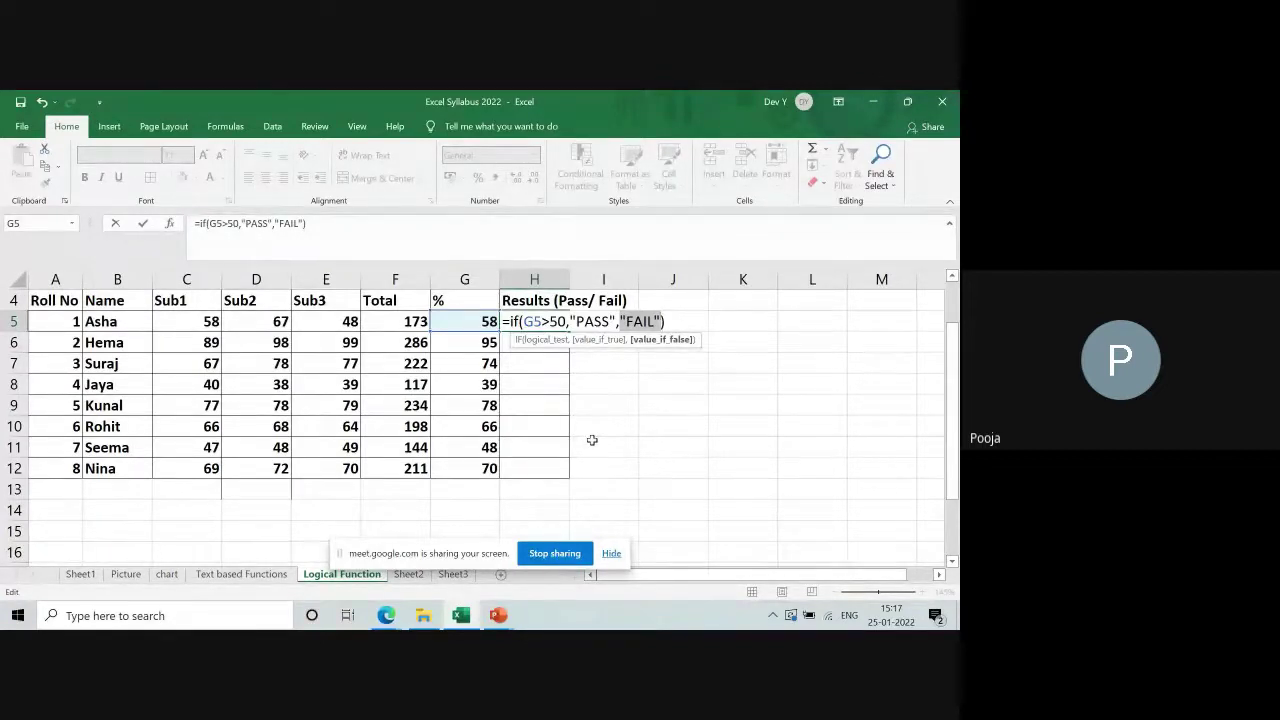
key("Return")
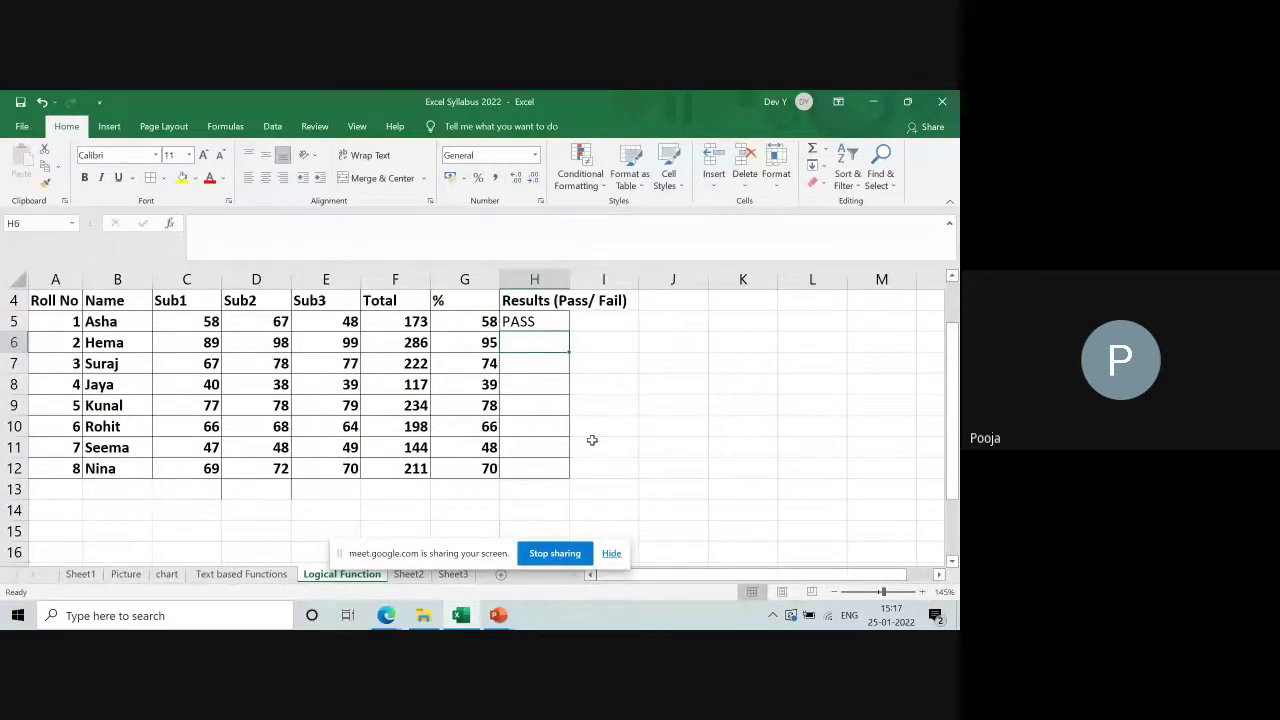
Step: Fill the IF formula from H5 down to H12 and make the results bold
left_click(551, 323)
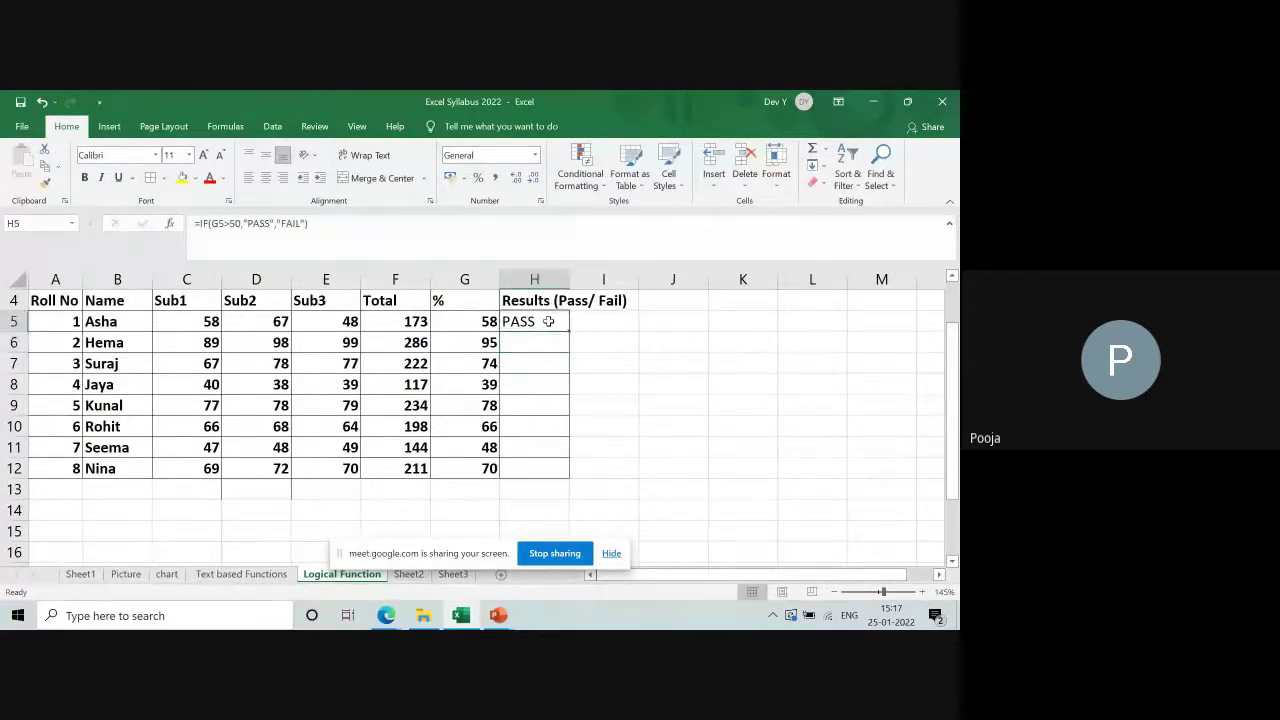
left_click_drag(568, 335, 571, 473)
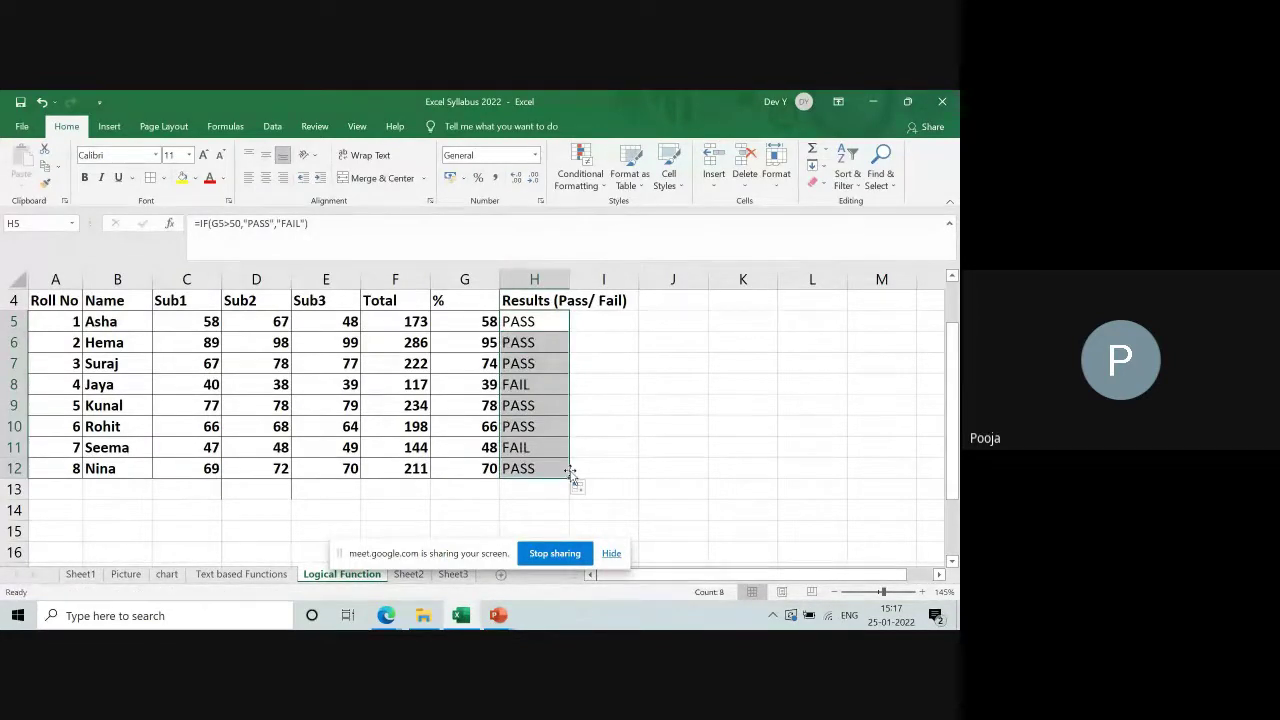
key("ctrl+b")
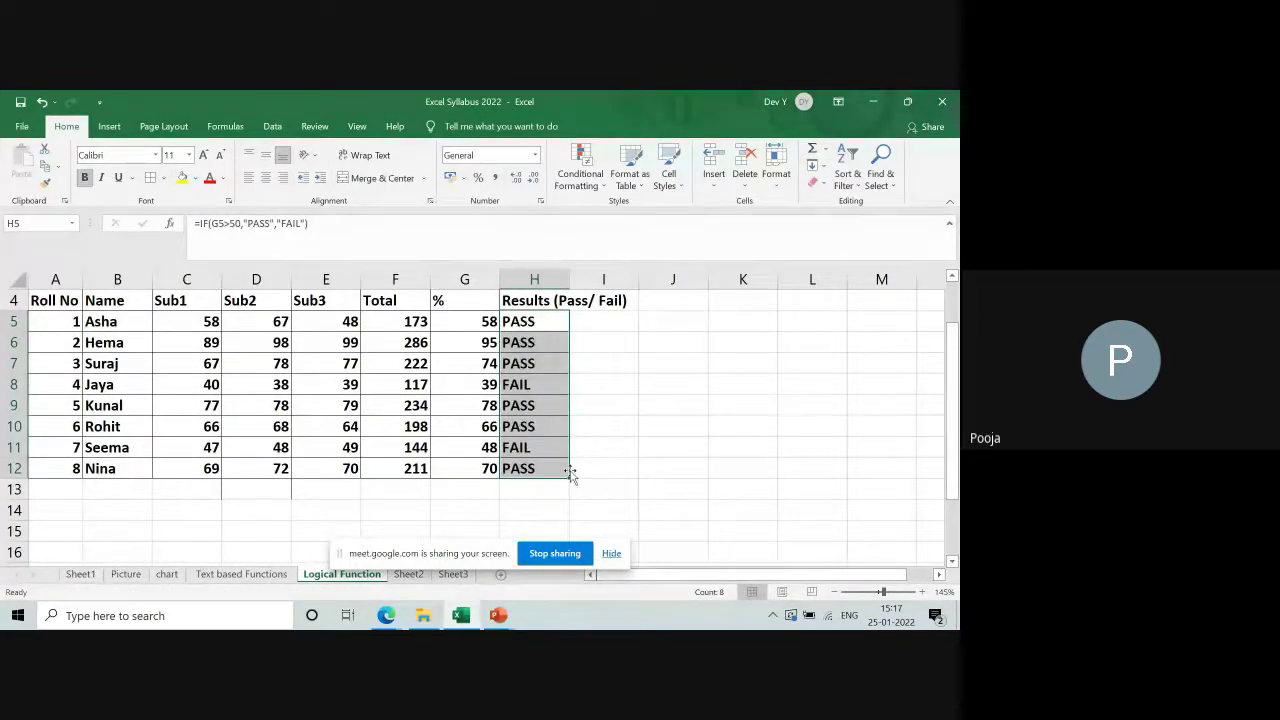
left_click(536, 384)
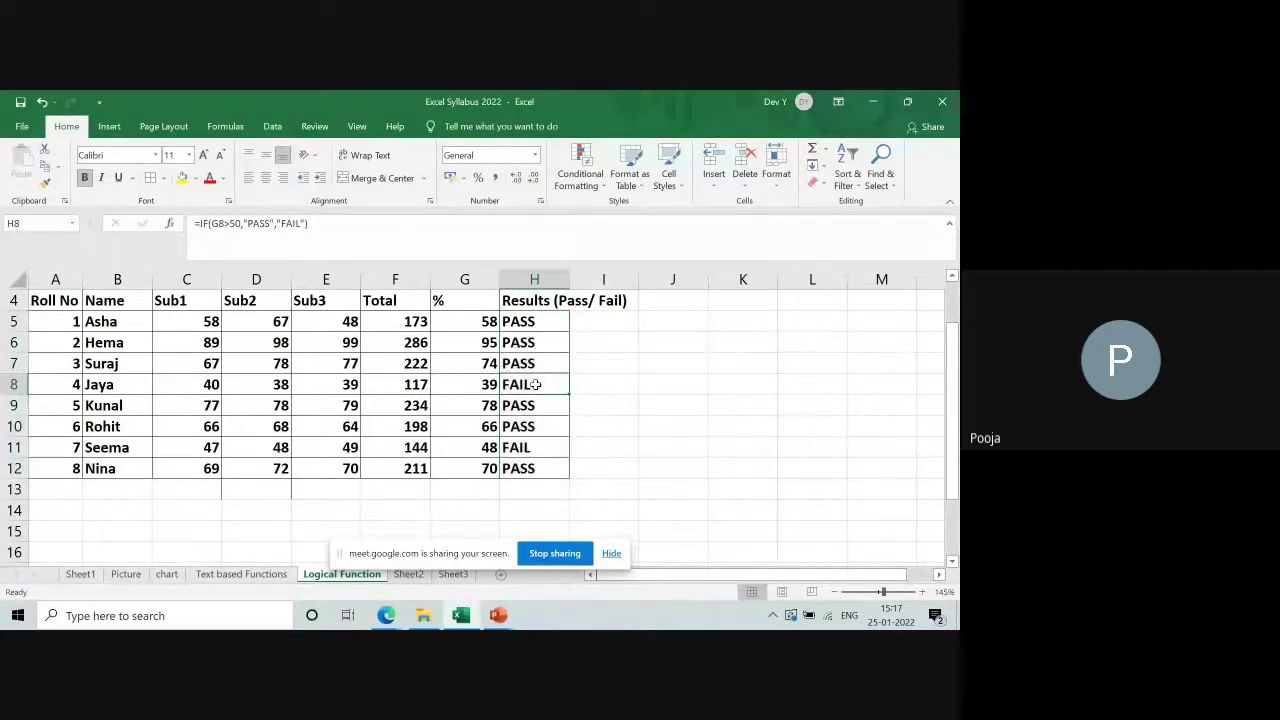
left_click(535, 447)
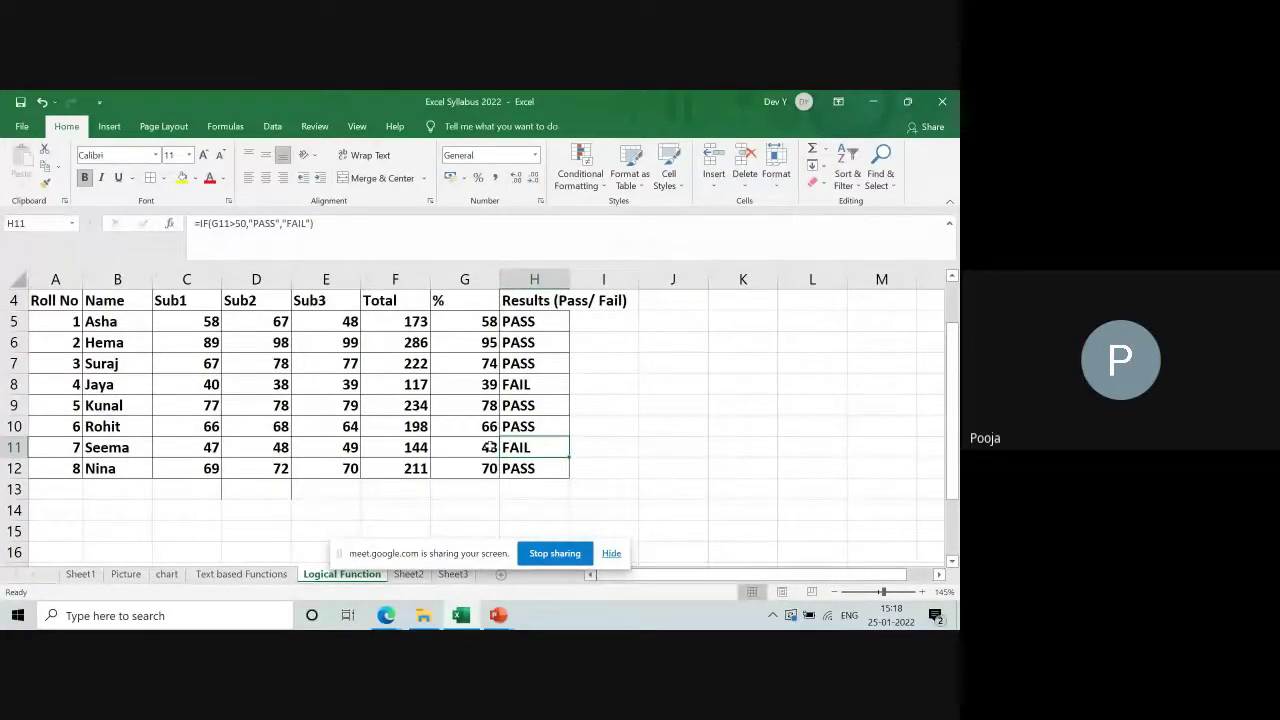
Step: Enter the grading criterion >80 in K5 with the label Dist in L5
left_click(606, 321)
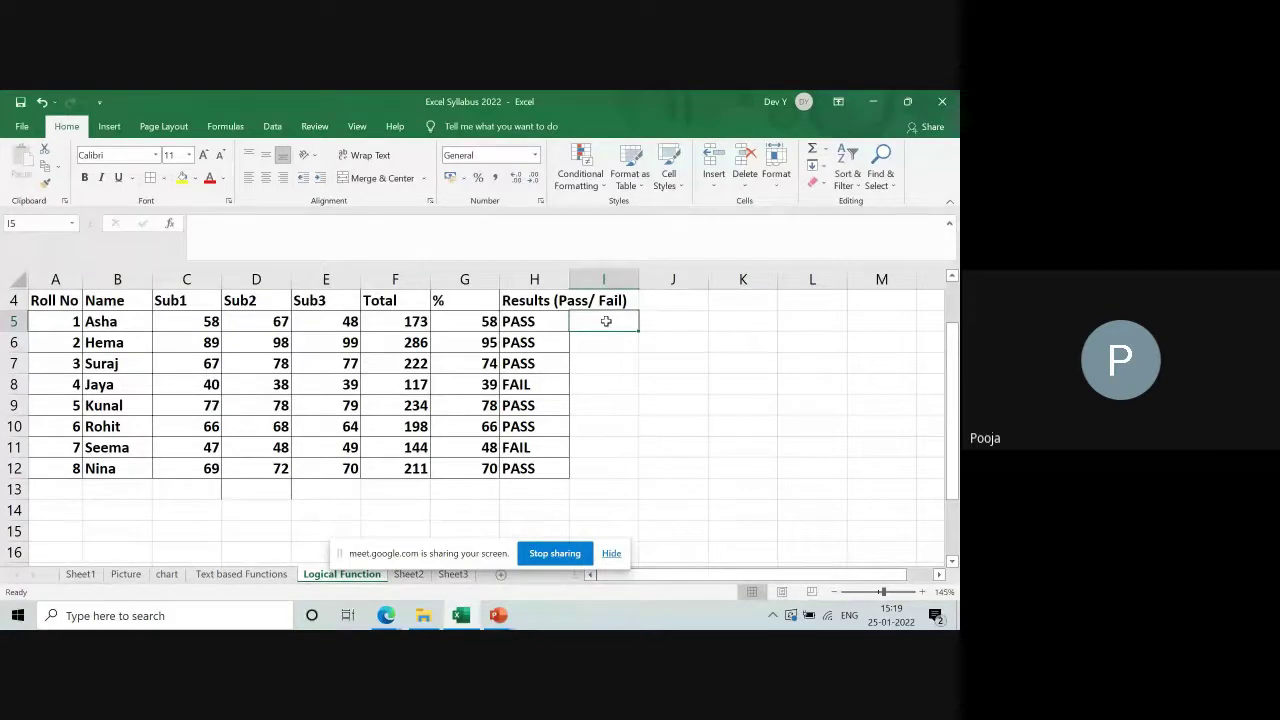
left_click(733, 322)
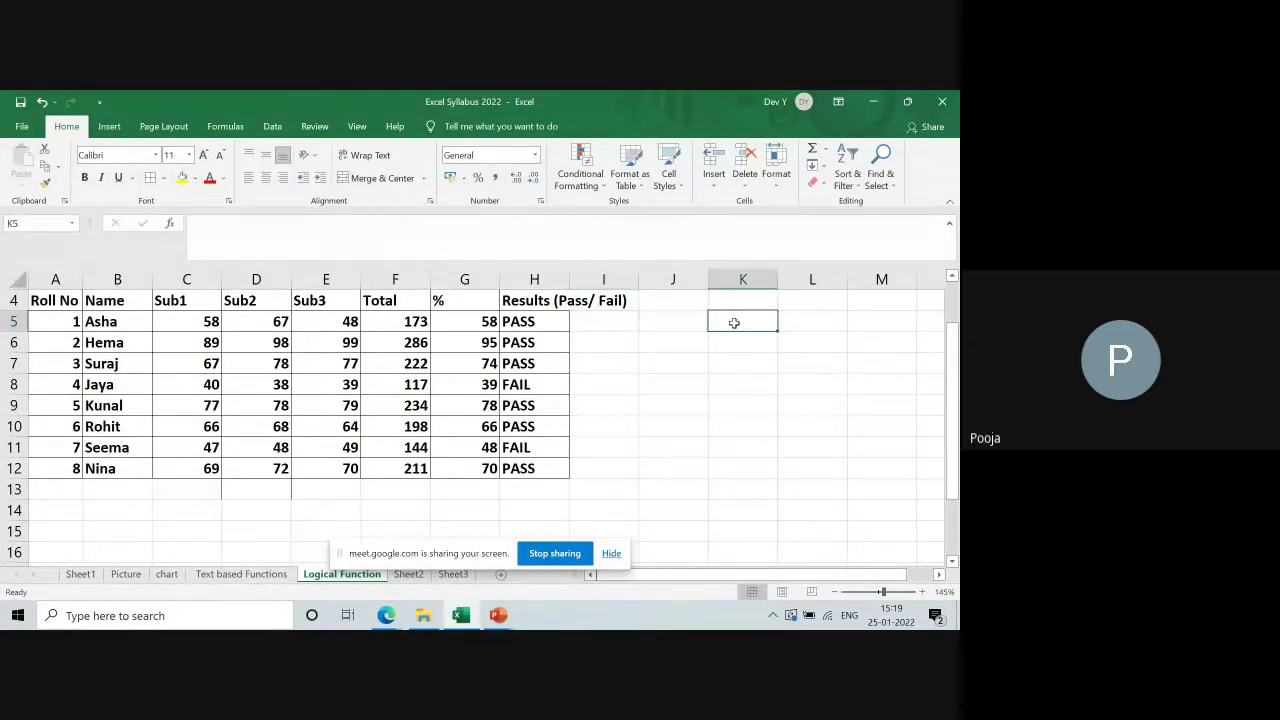
type(">80")
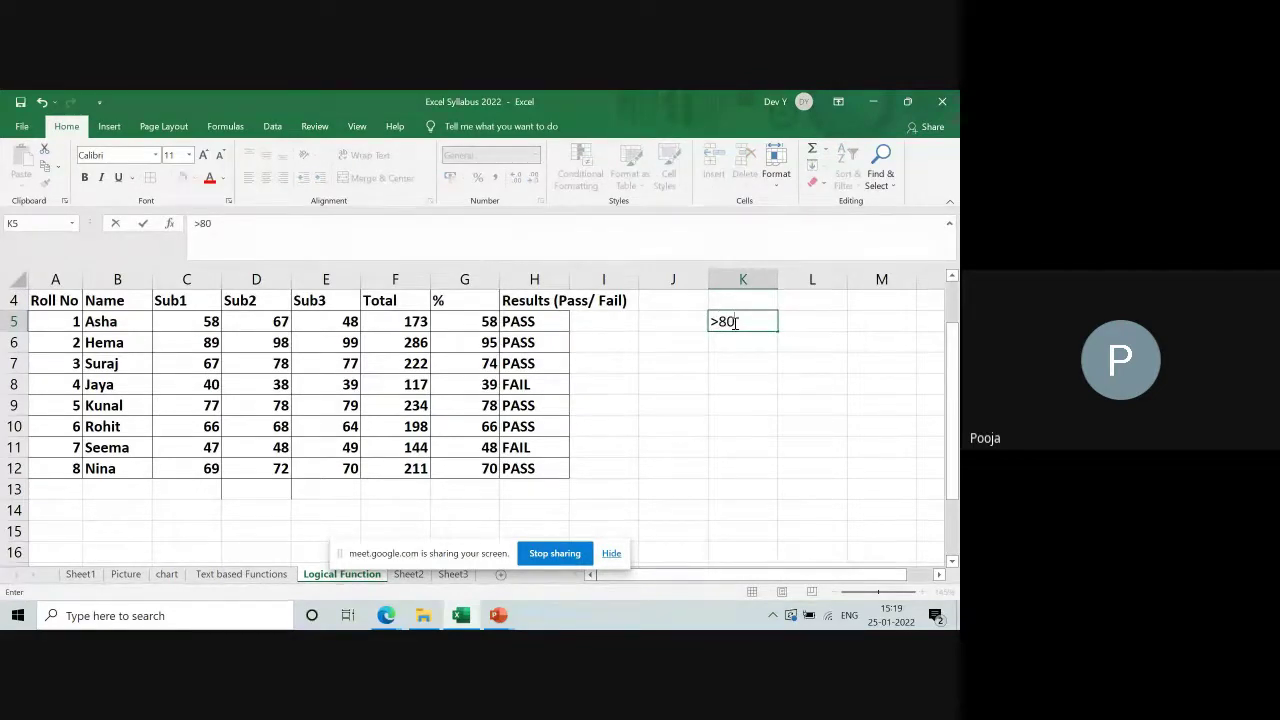
key("Tab")
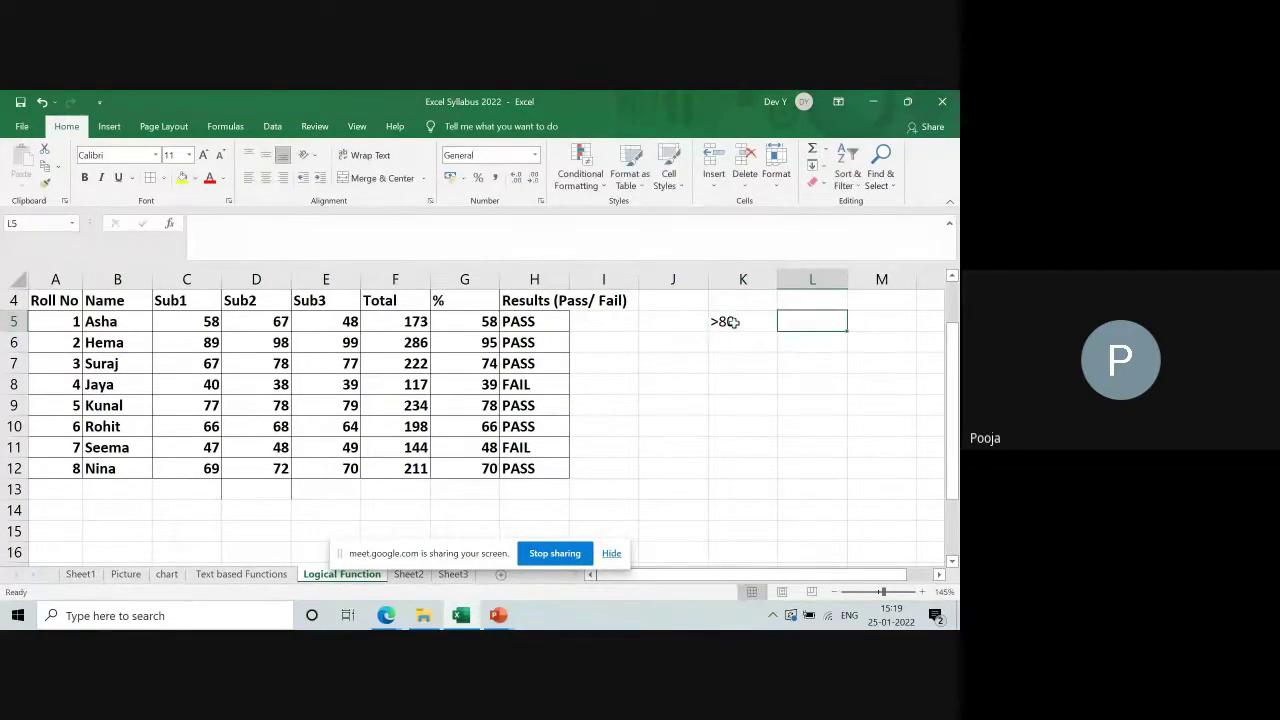
type("Disct")
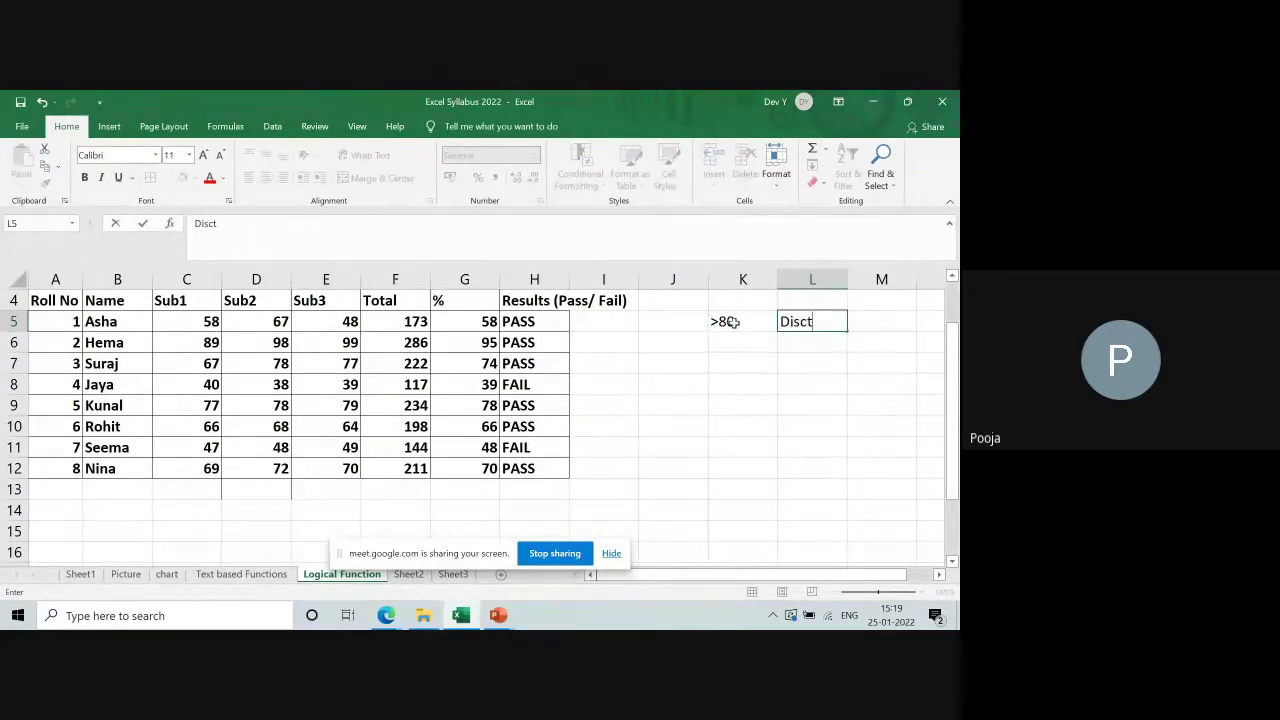
key("BackSpace")
key("BackSpace")
type("t")
key("Return")
key("Left")
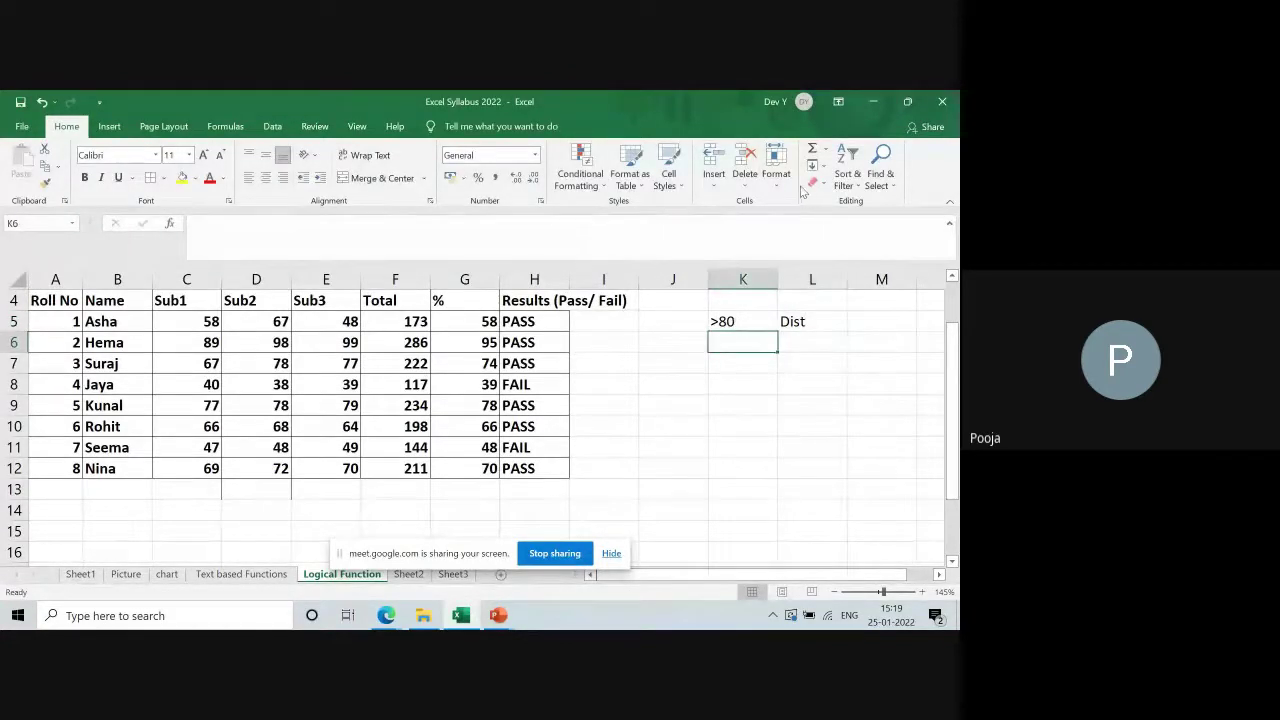
Step: Enter the grading range 80-51 in K6 with the label Pass in L6
type("80")
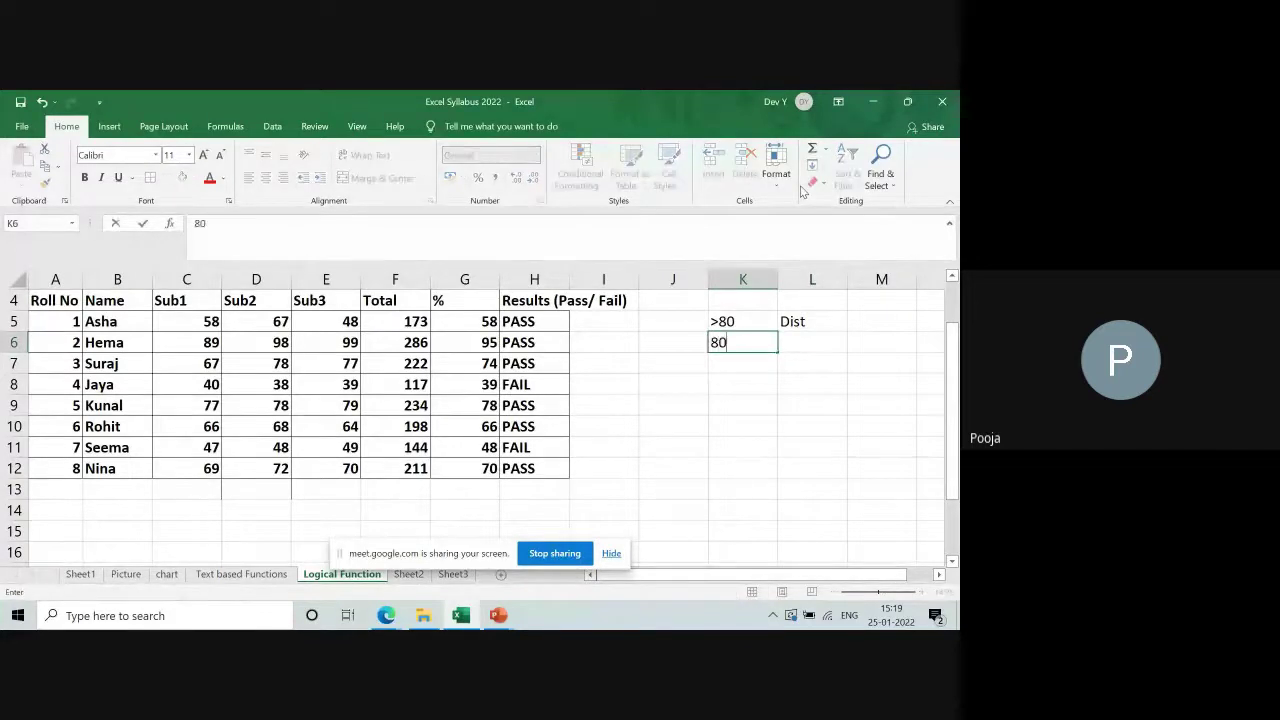
type("-50")
key("BackSpace")
type("1")
key("Tab")
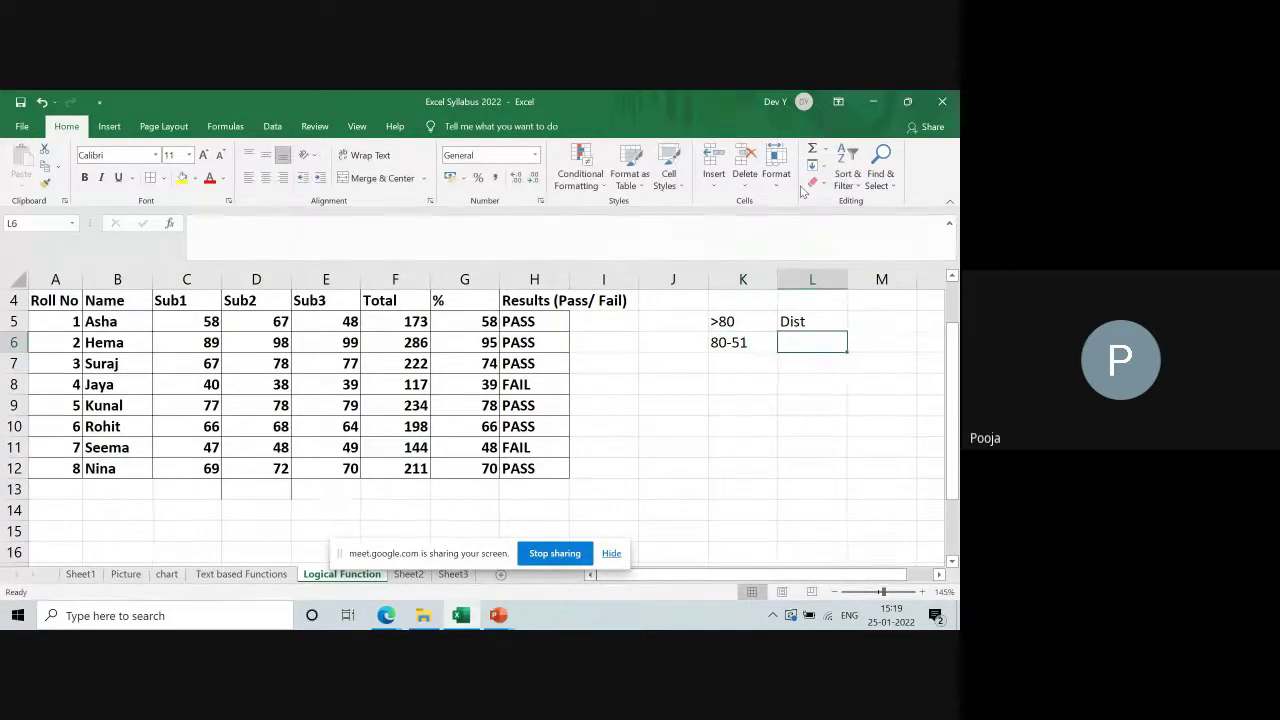
type("Pass")
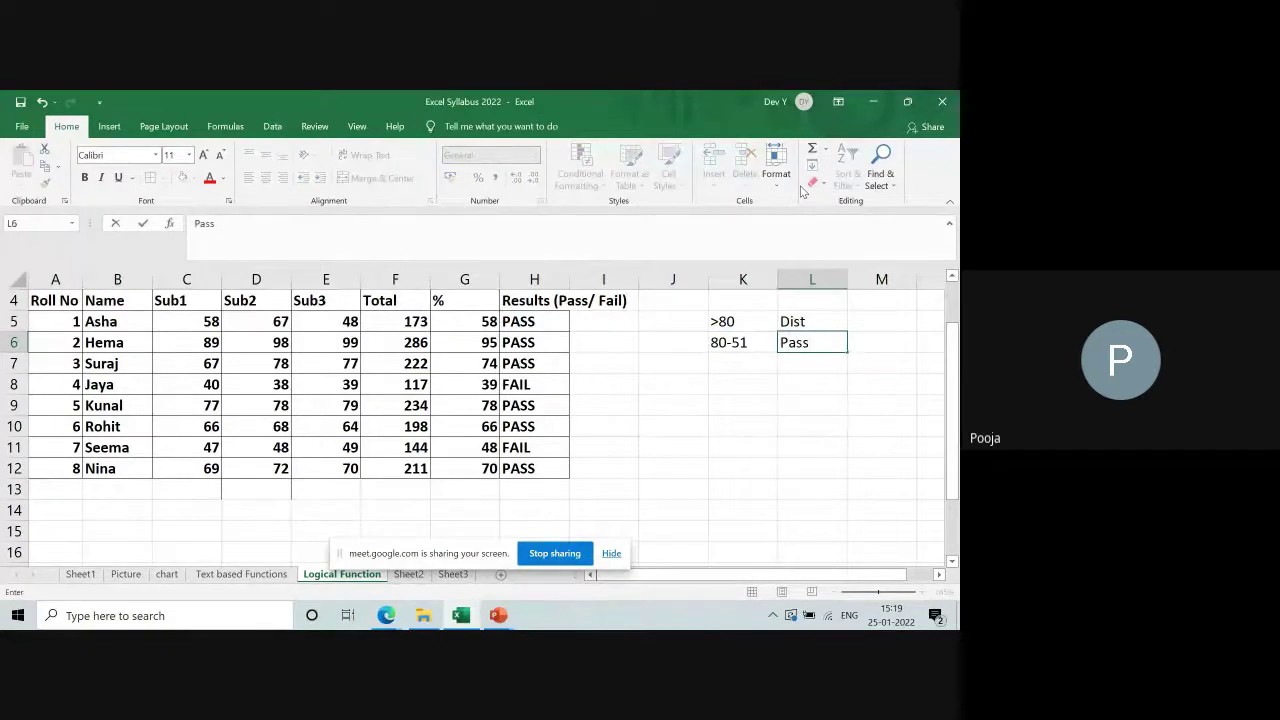
key("Return")
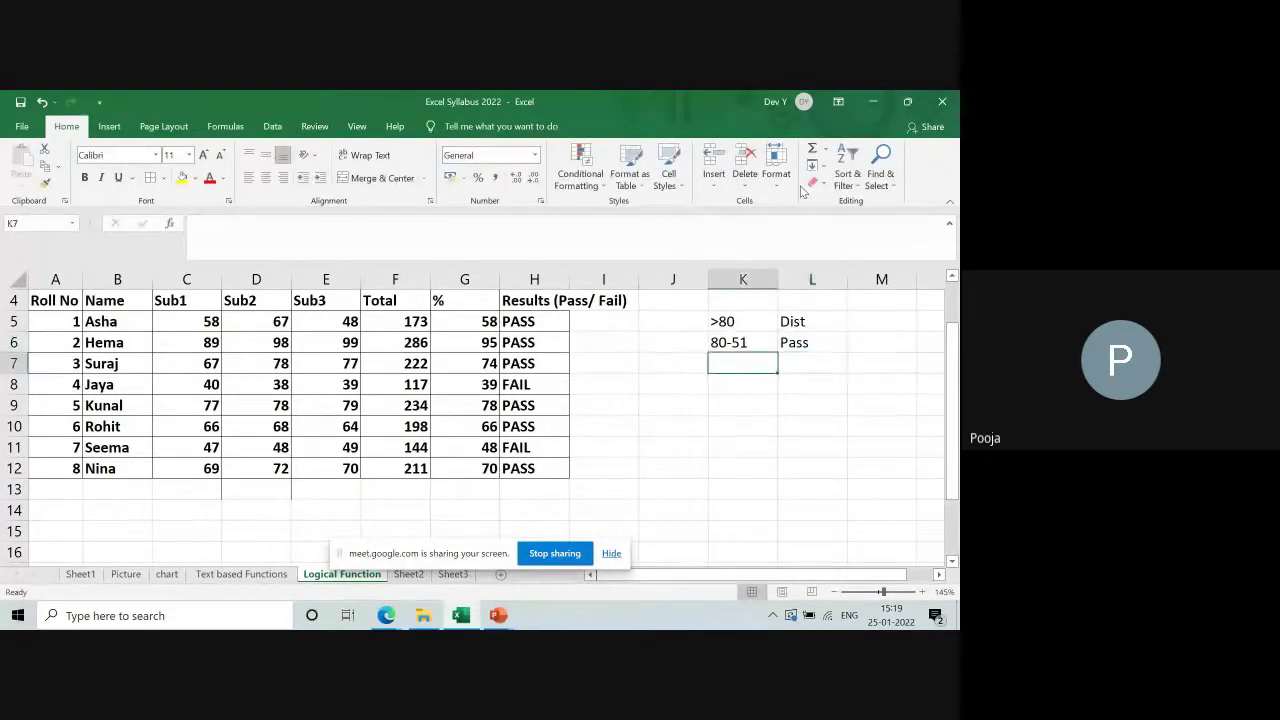
Step: Enter the grading criterion <50 in K7 with the label Fail in L7
type("<")
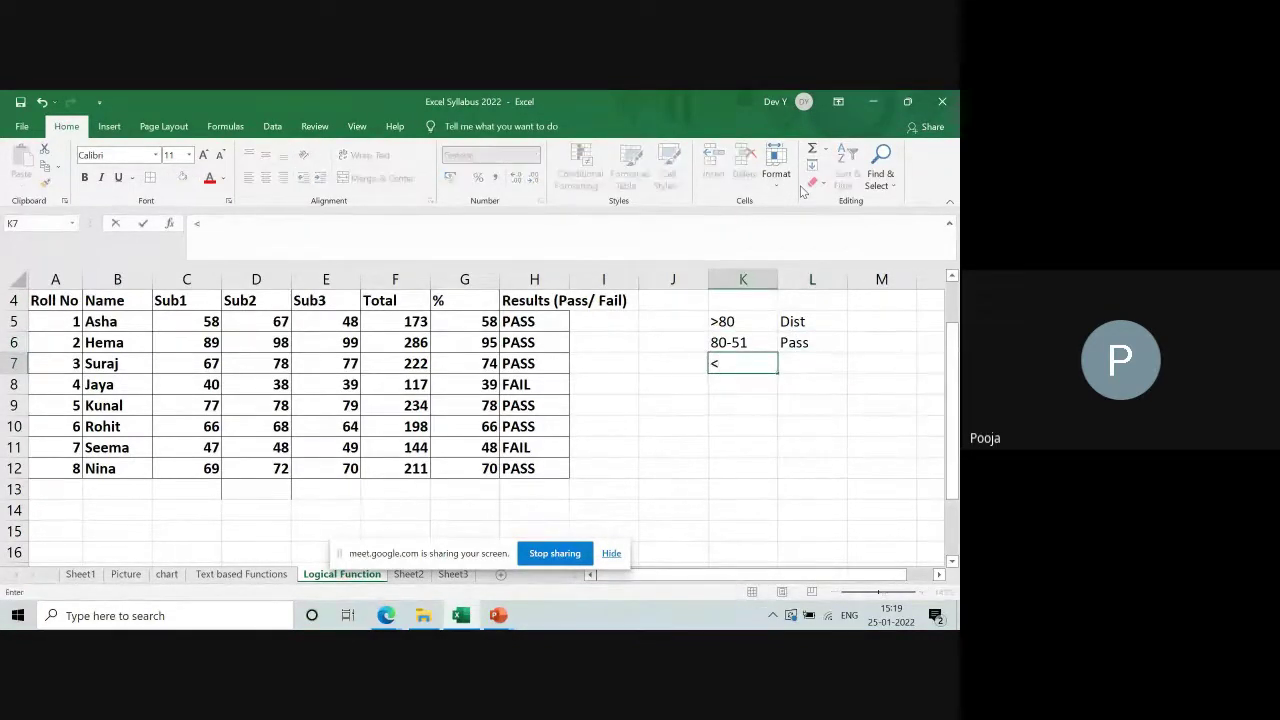
type("50")
key("Tab")
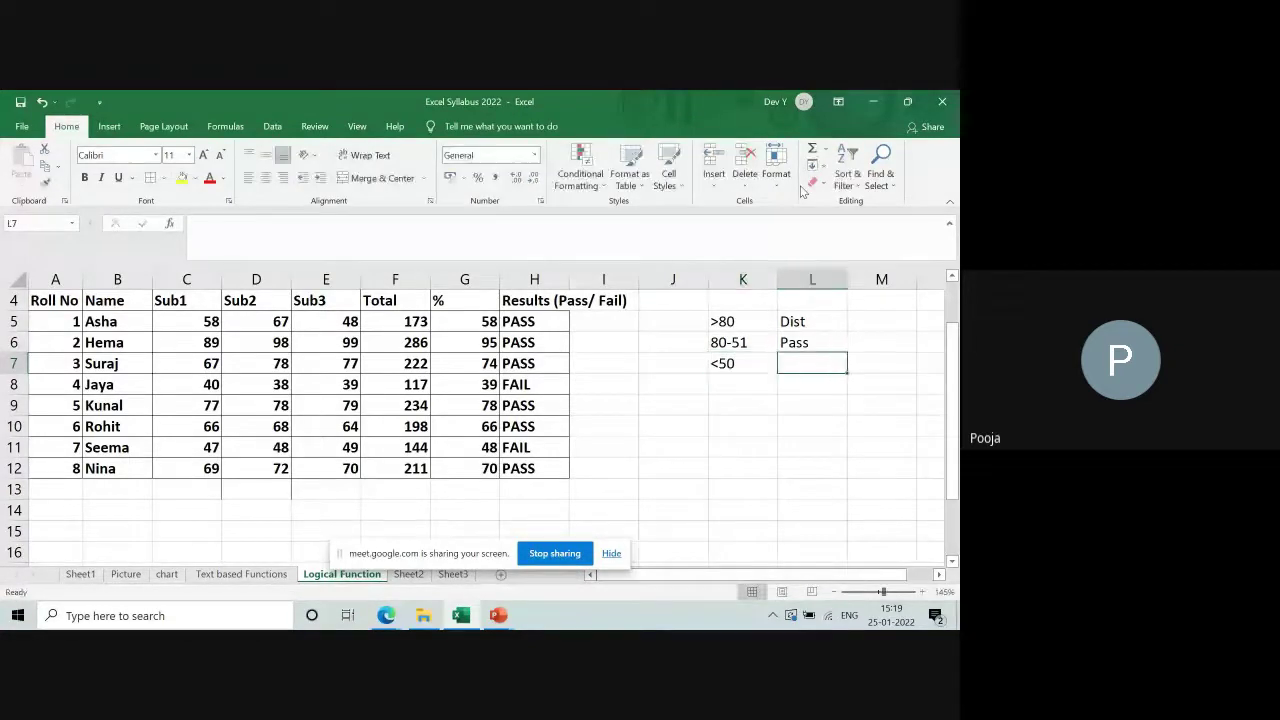
type("Fail")
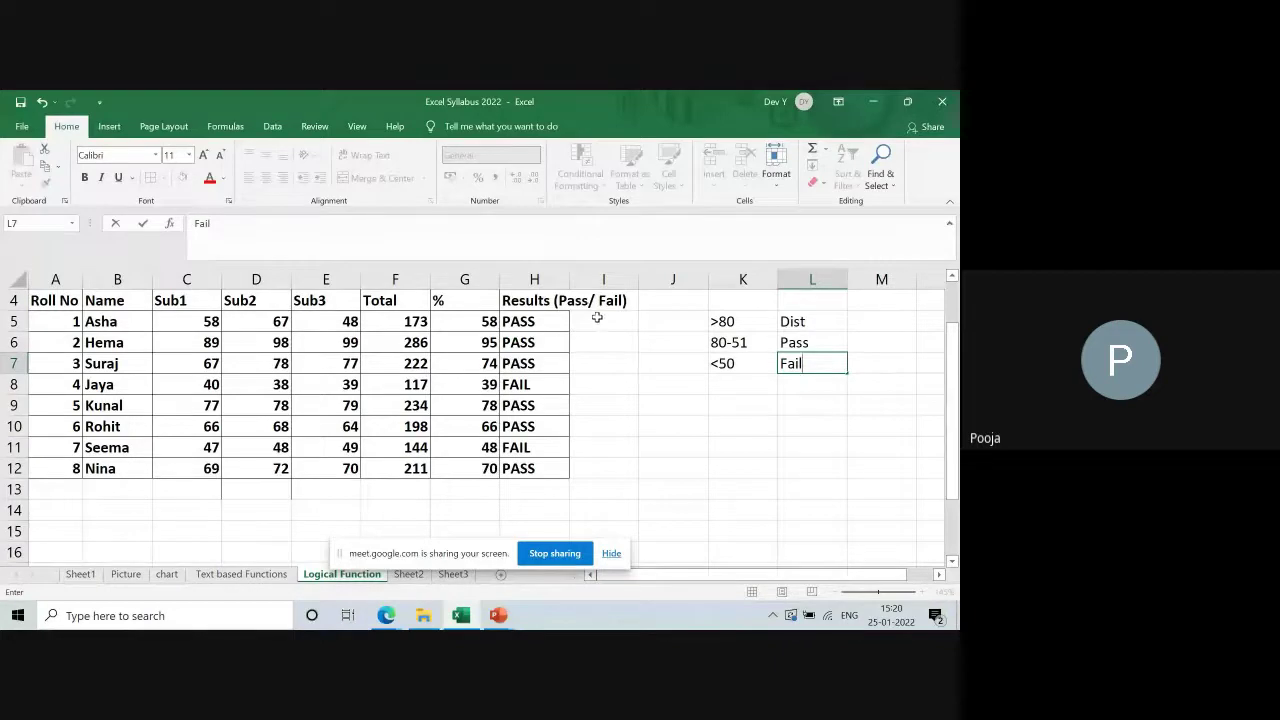
left_click(597, 317)
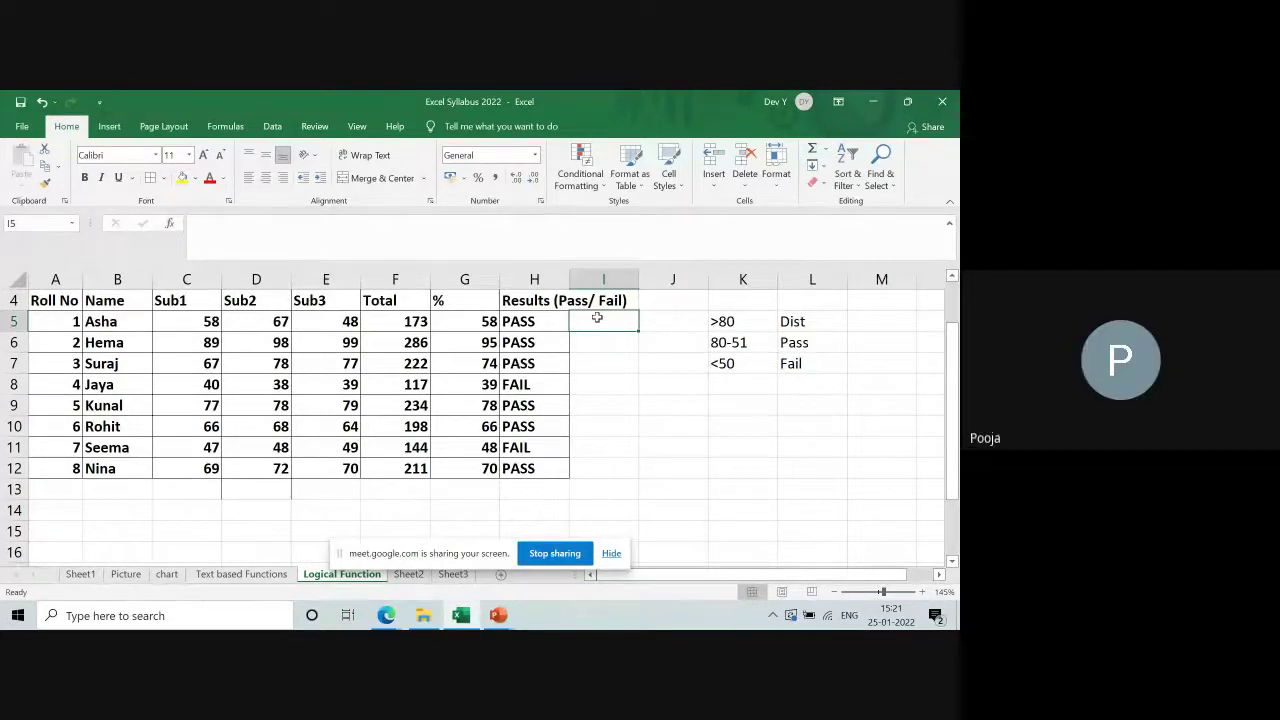
Step: Enter the formula =IF(G5>80,"Dist","Pass") in cell I5
type("=")
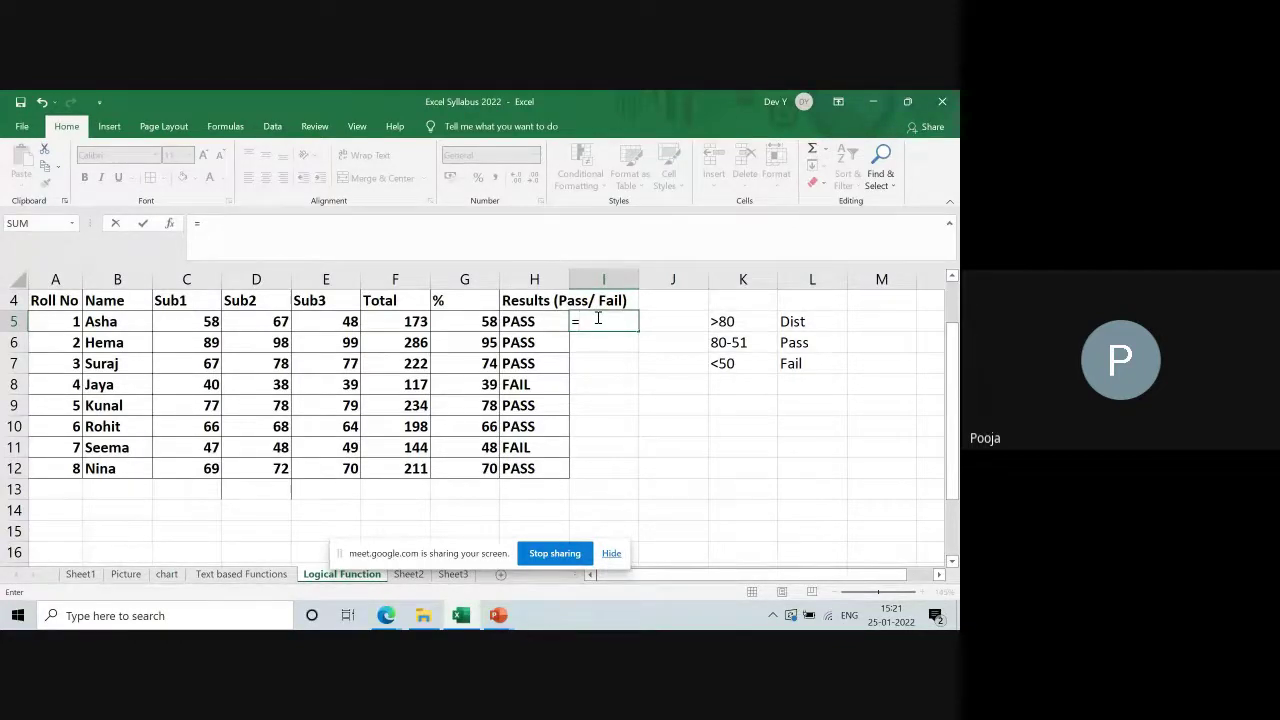
type("if")
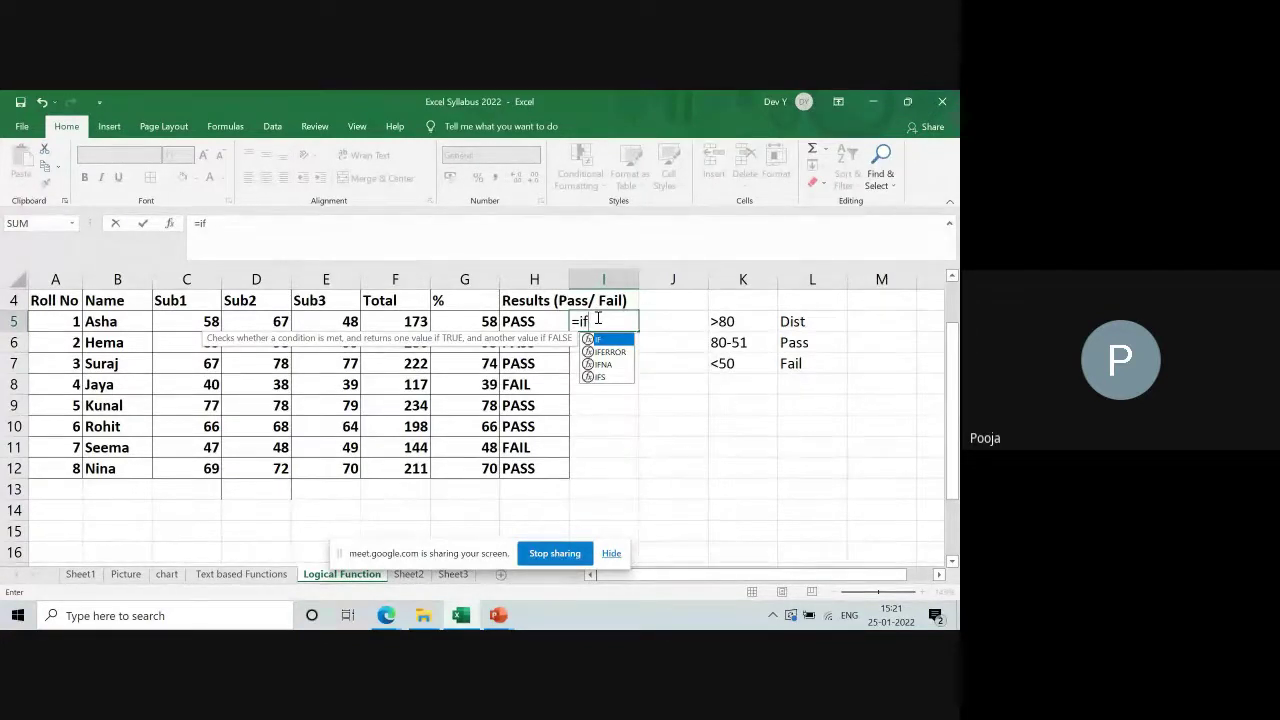
type("(")
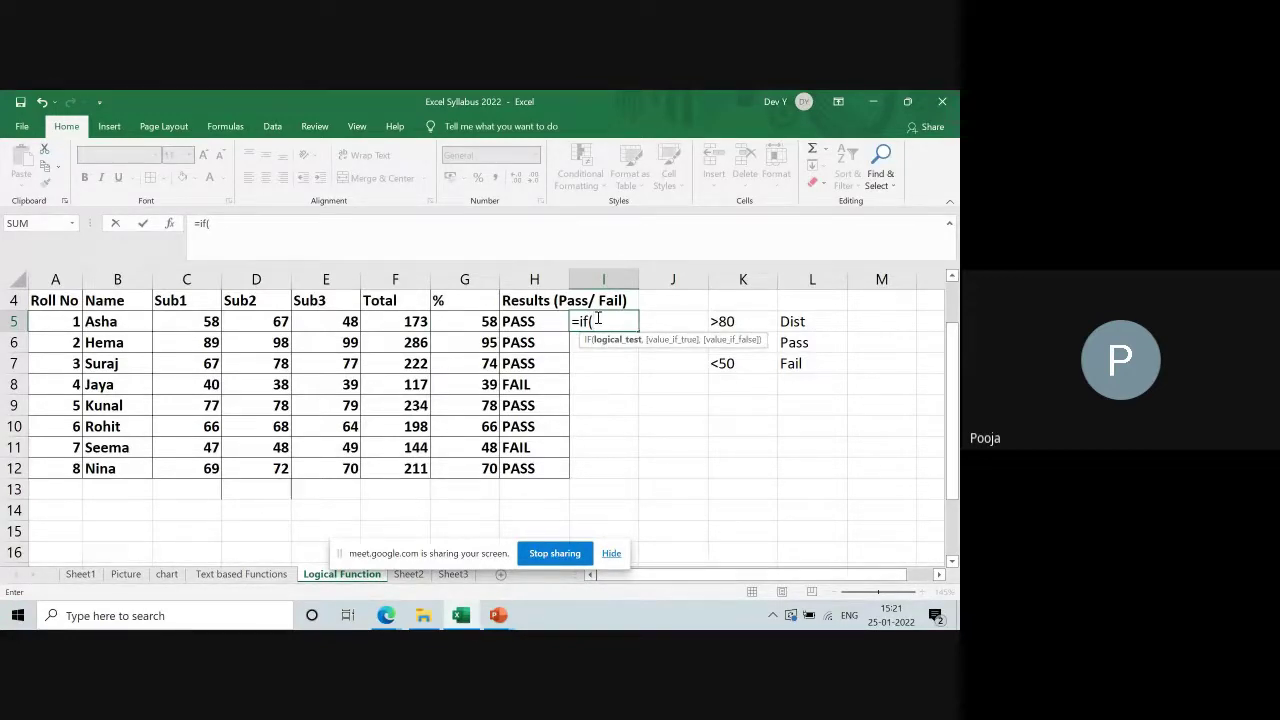
left_click(475, 320)
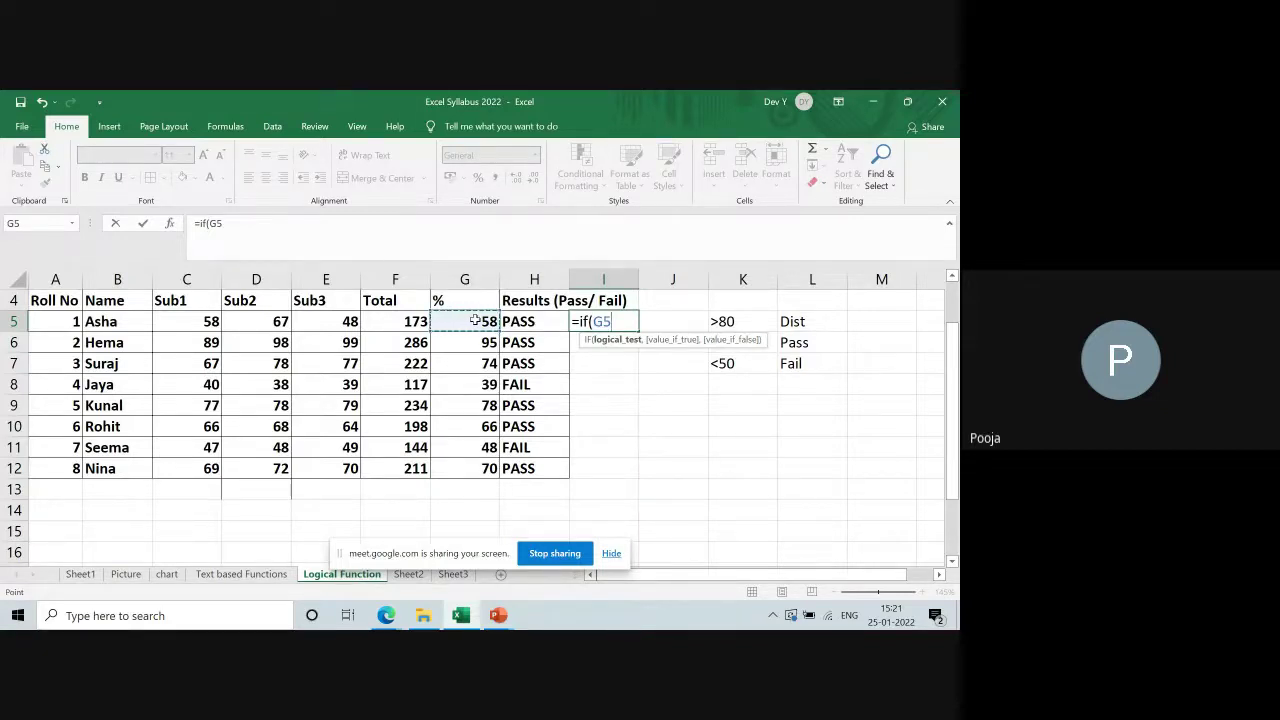
type(">8")
type("0,")
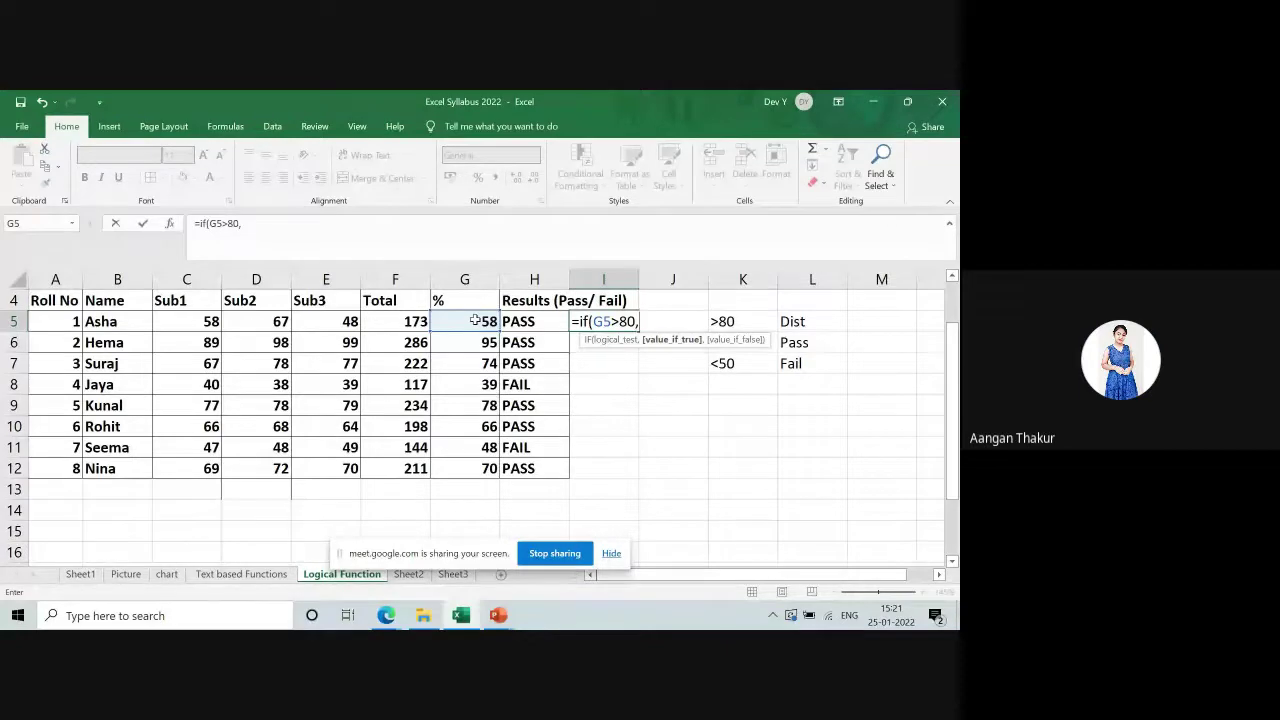
type("\"")
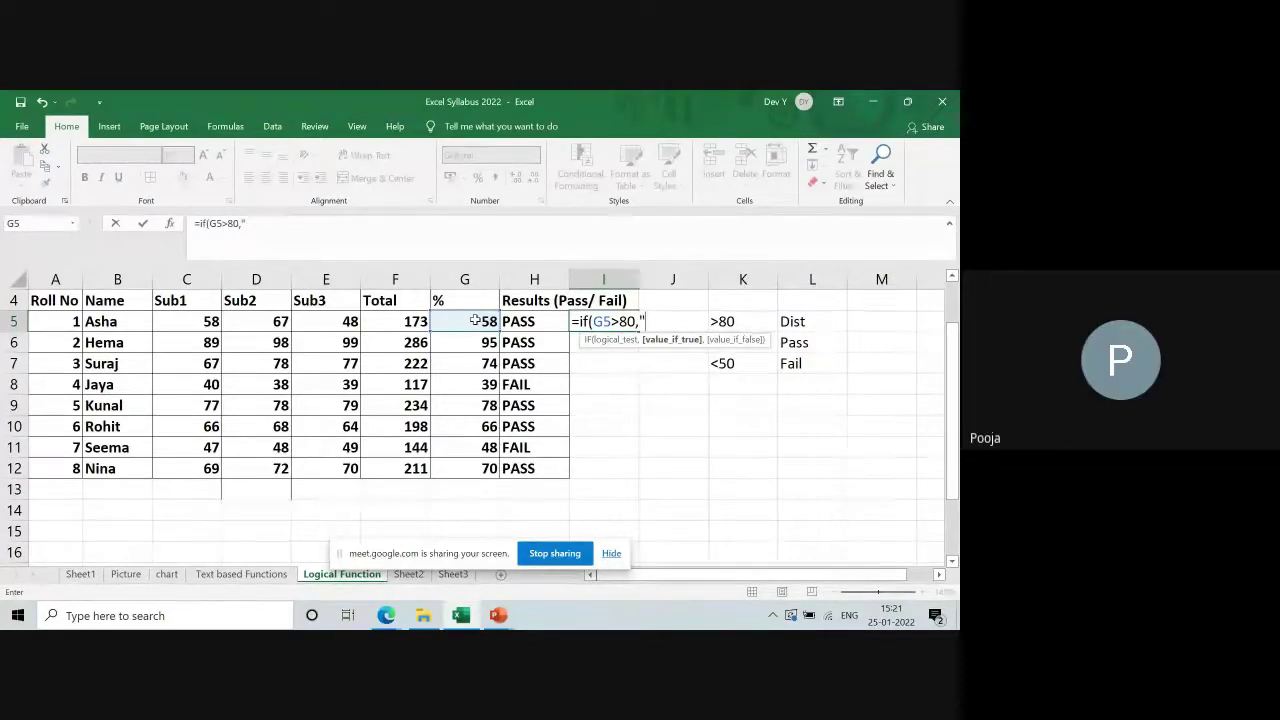
type("Dist\"")
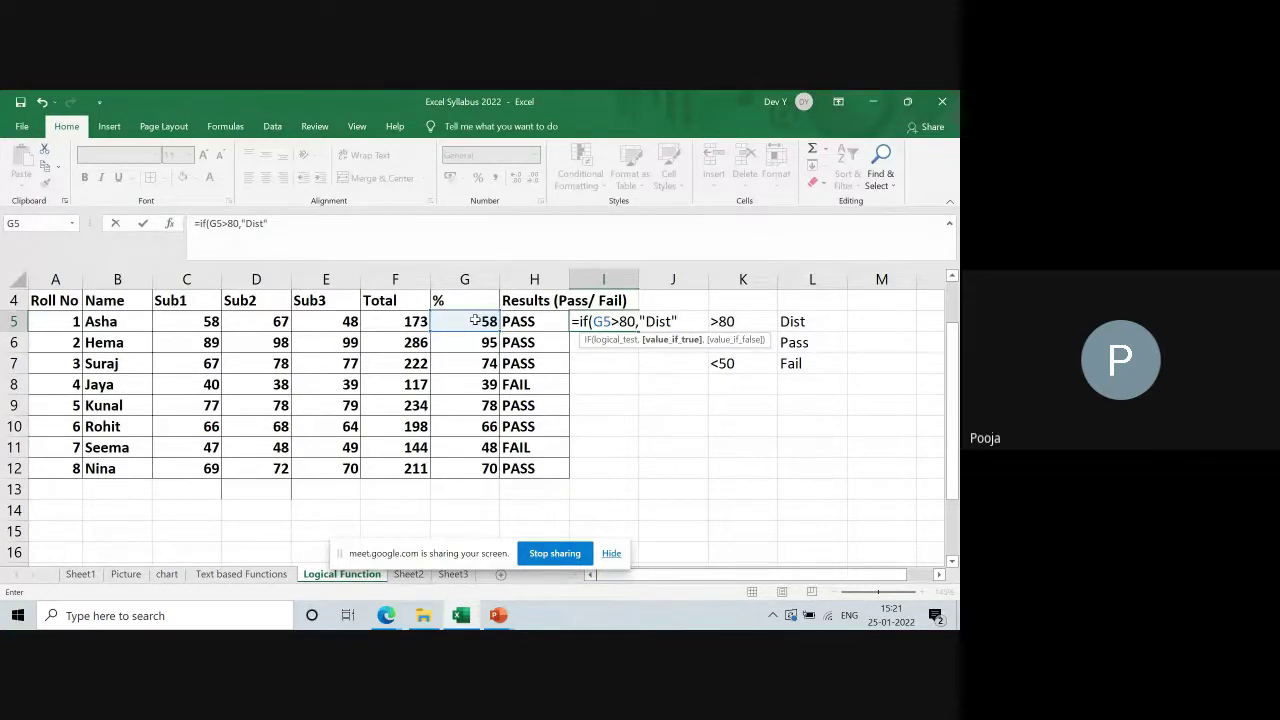
type(",")
type("\"")
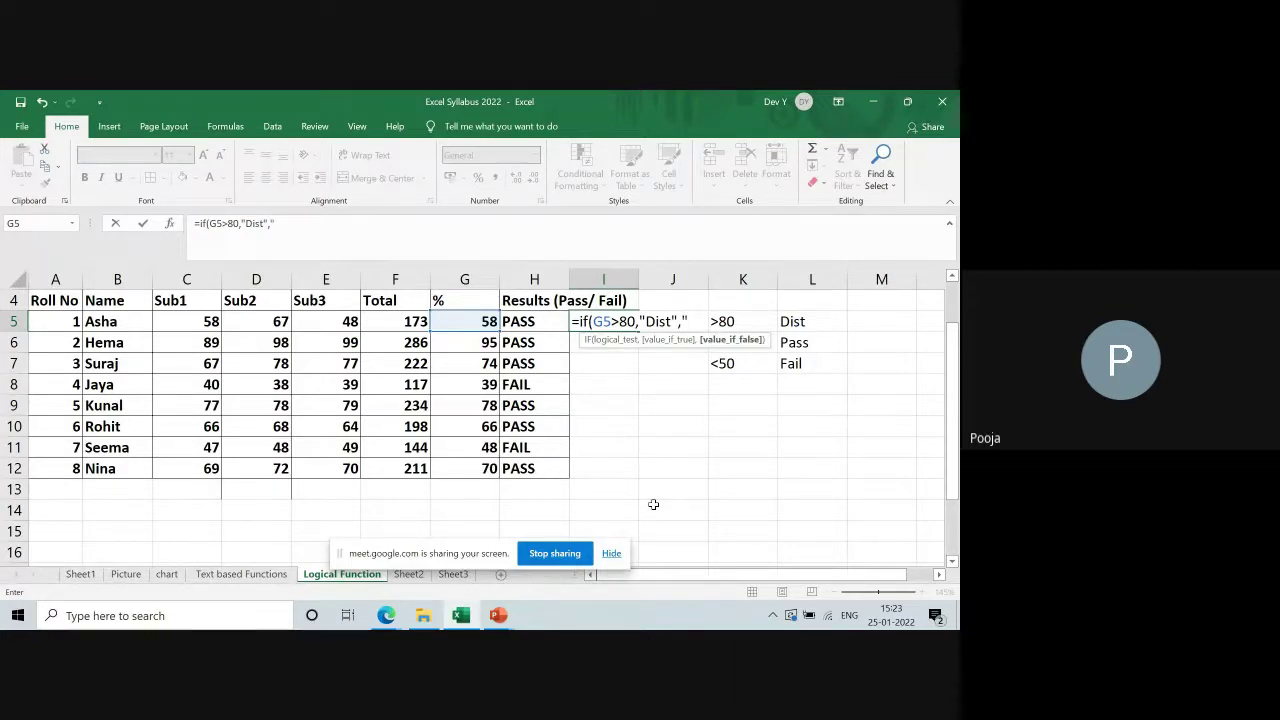
type("Pass\")")
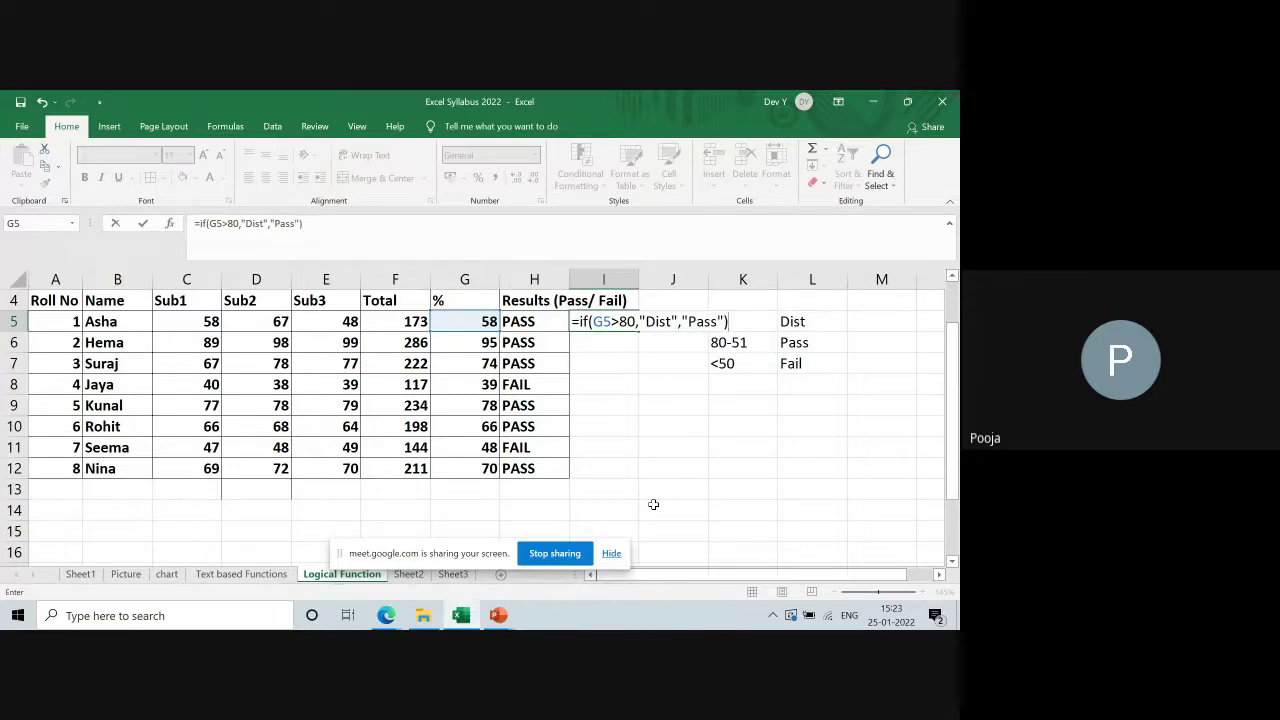
key("Return")
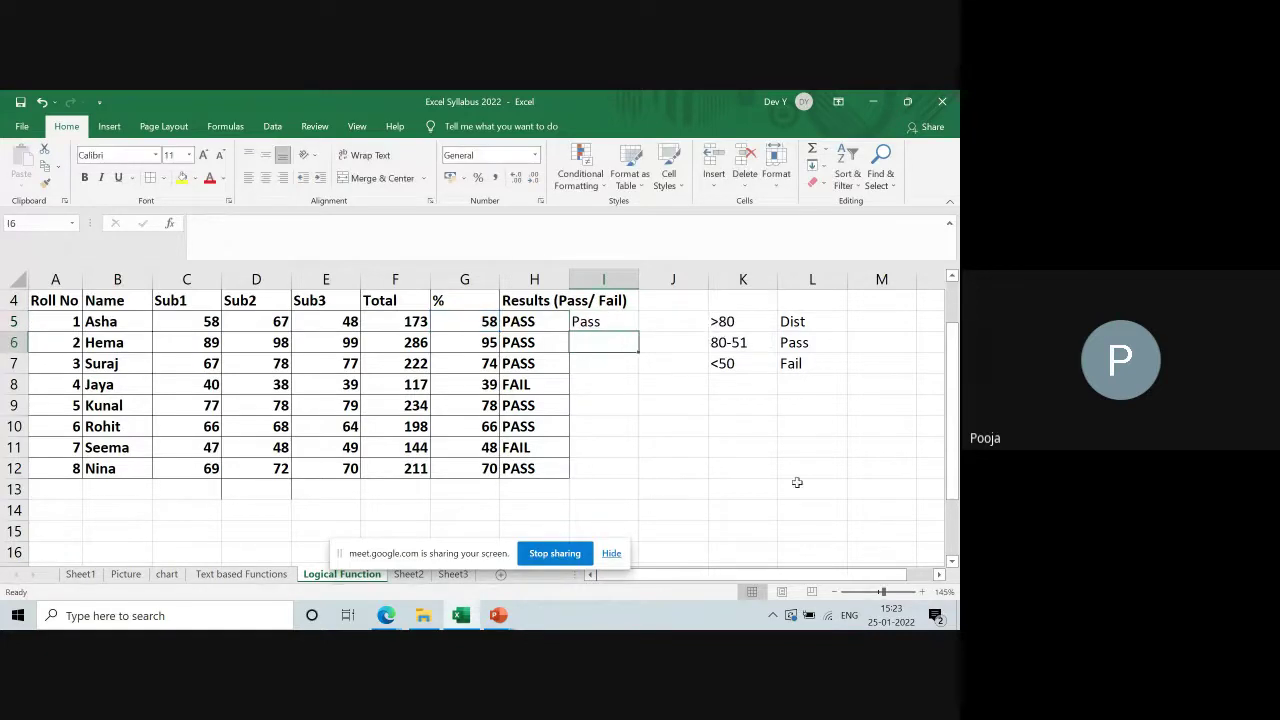
Step: Inspect the logical test in I5, try filling the formula down to I12, and undo the fill
double_click(614, 325)
left_click_drag(597, 322, 640, 337)
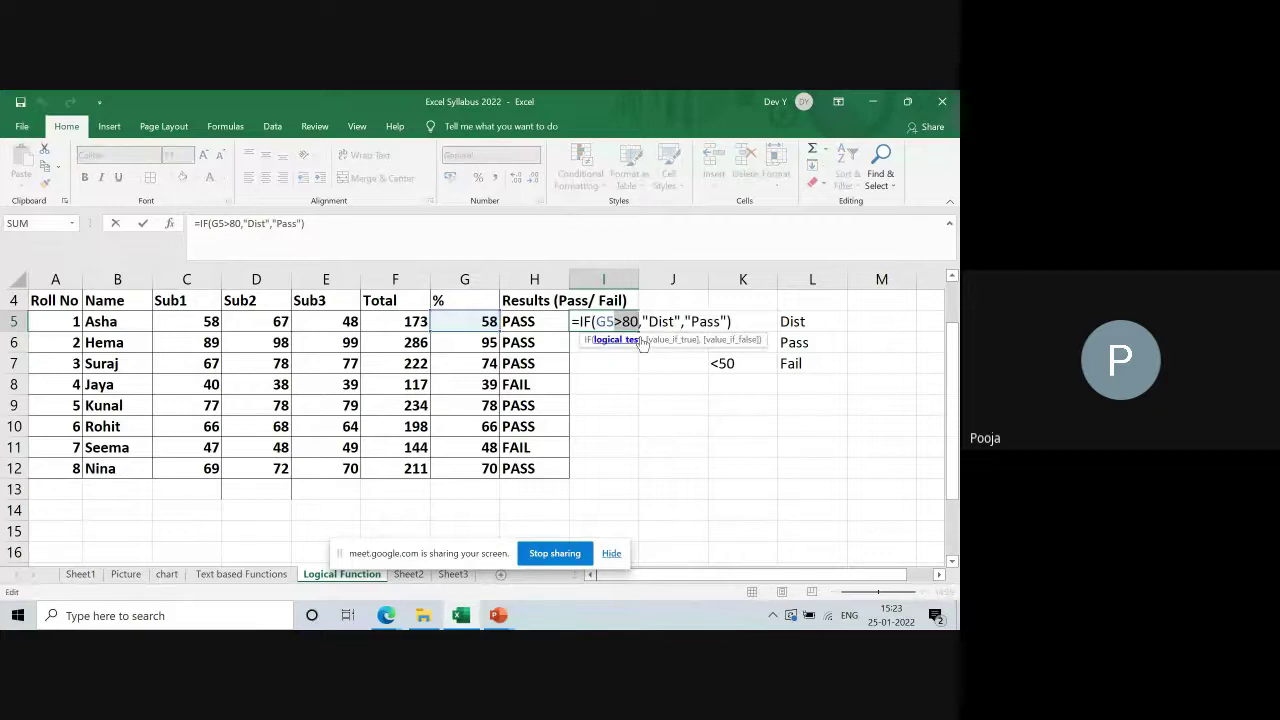
key("Escape")
left_click_drag(639, 335, 625, 483)
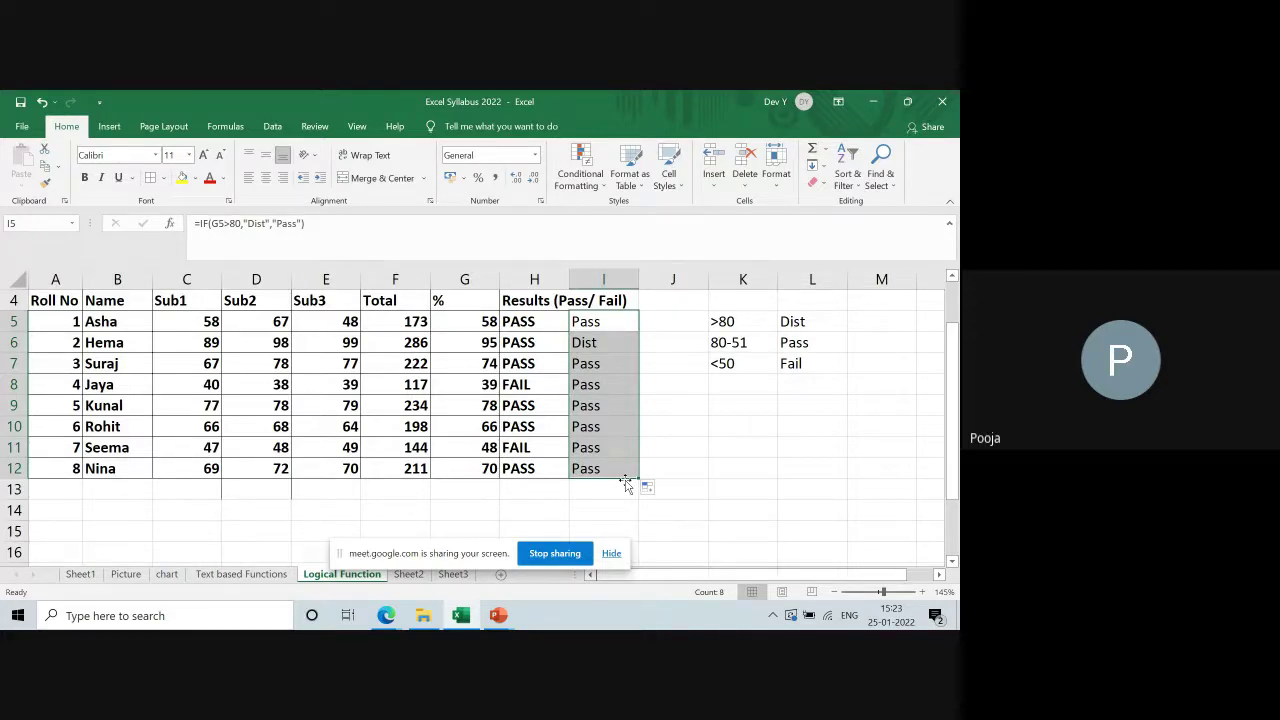
key("ctrl+z")
Step: Replace the "Pass" argument in I5's formula with the nested test IF(G5>50,"Pass","Fail")
double_click(624, 325)
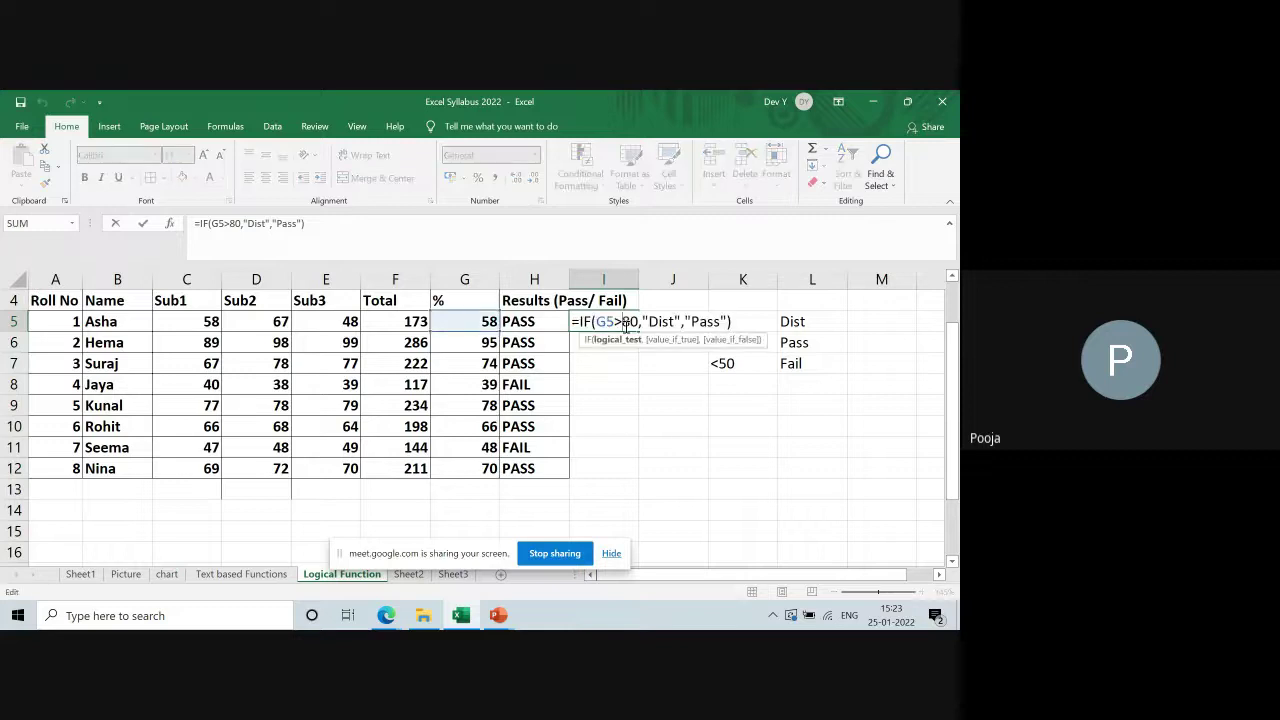
left_click(729, 321)
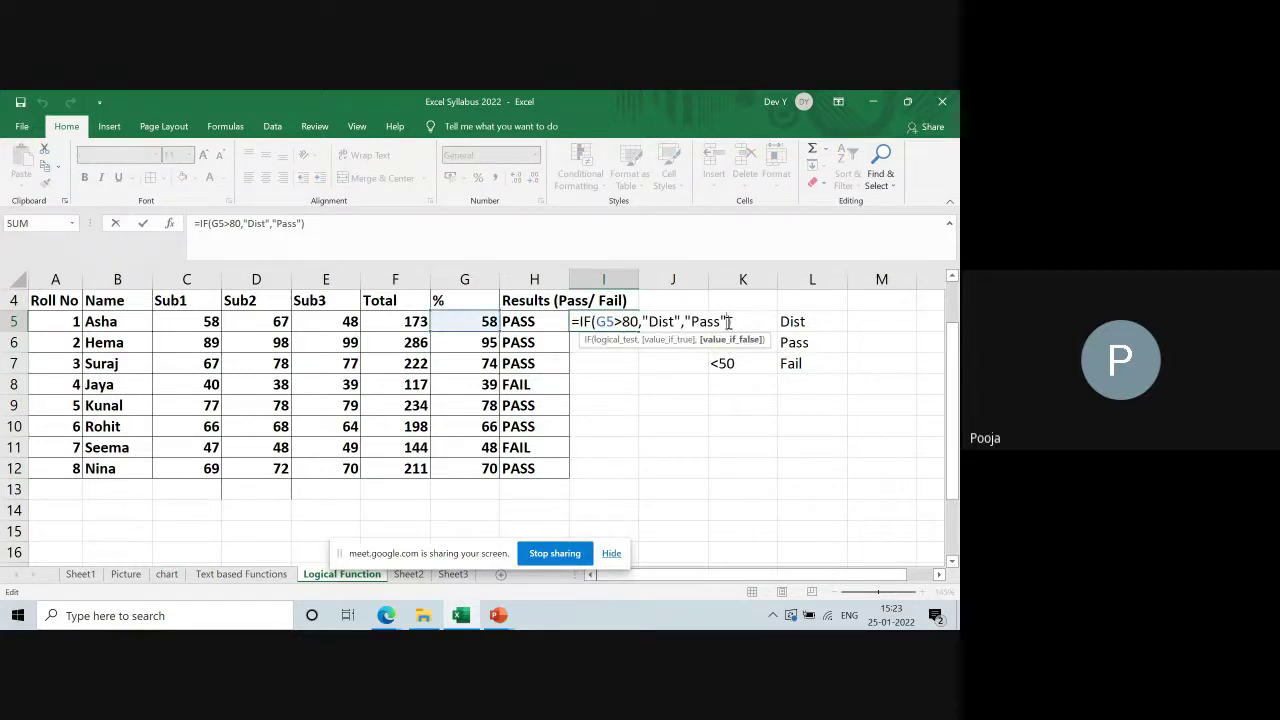
key("BackSpace")
key("BackSpace")
key("BackSpace")
key("BackSpace")
key("BackSpace")
key("BackSpace")
type("if(")
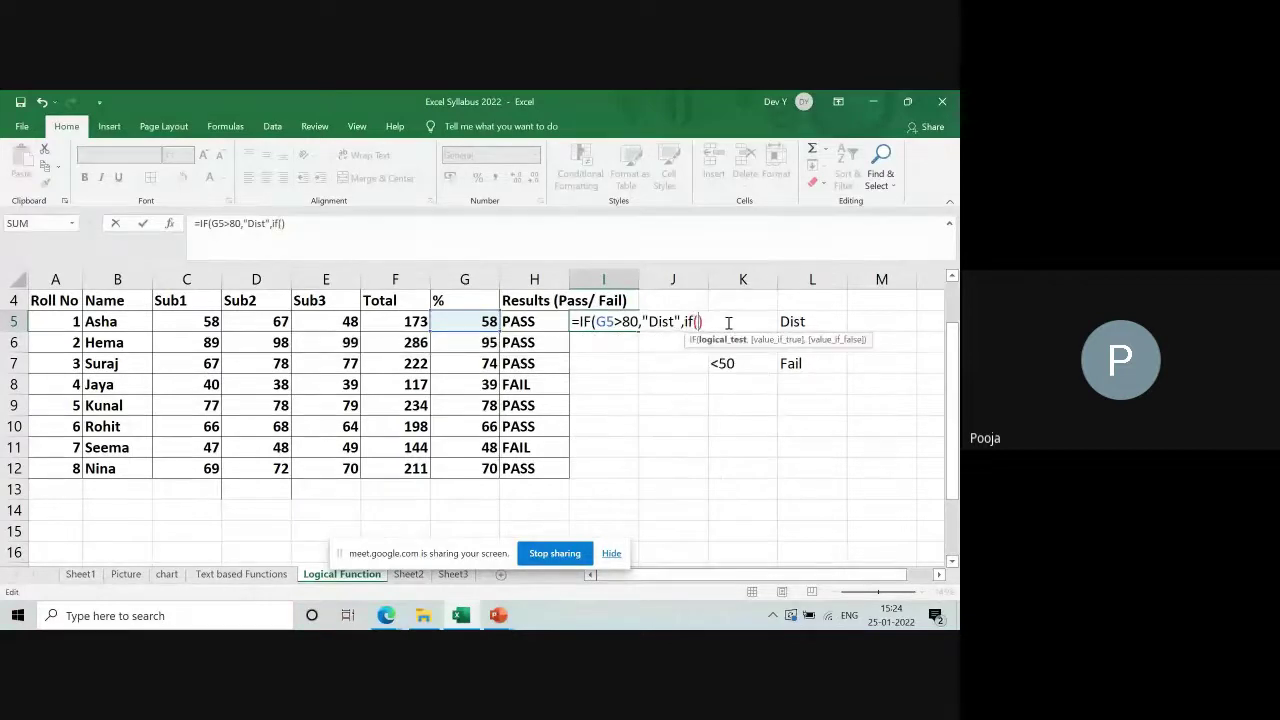
left_click(475, 321)
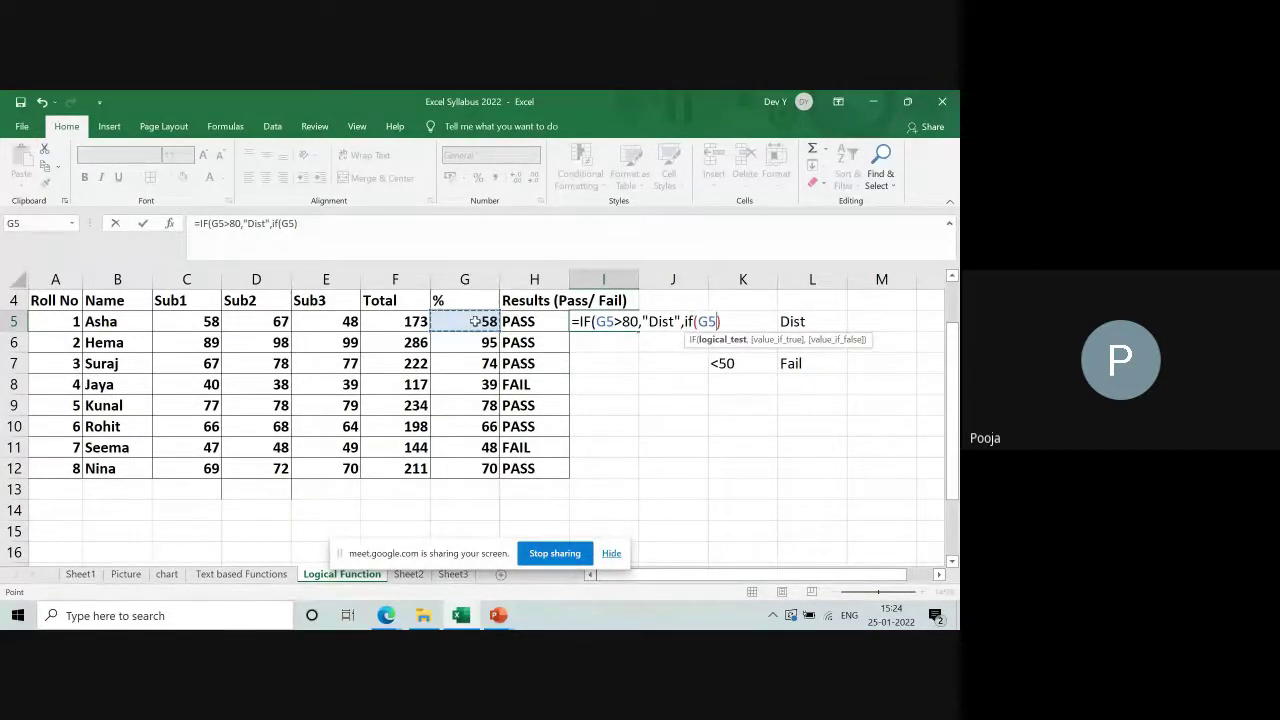
type(">50")
type(",")
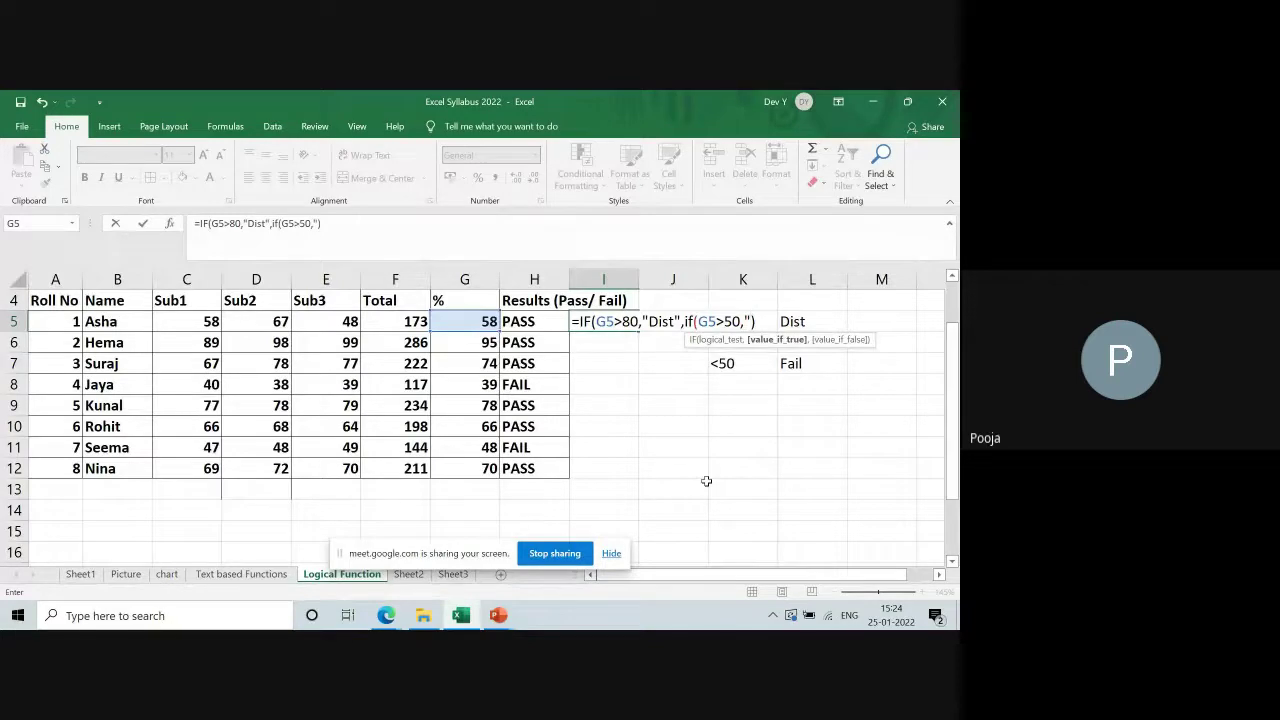
type("Pass\",\"Fail")
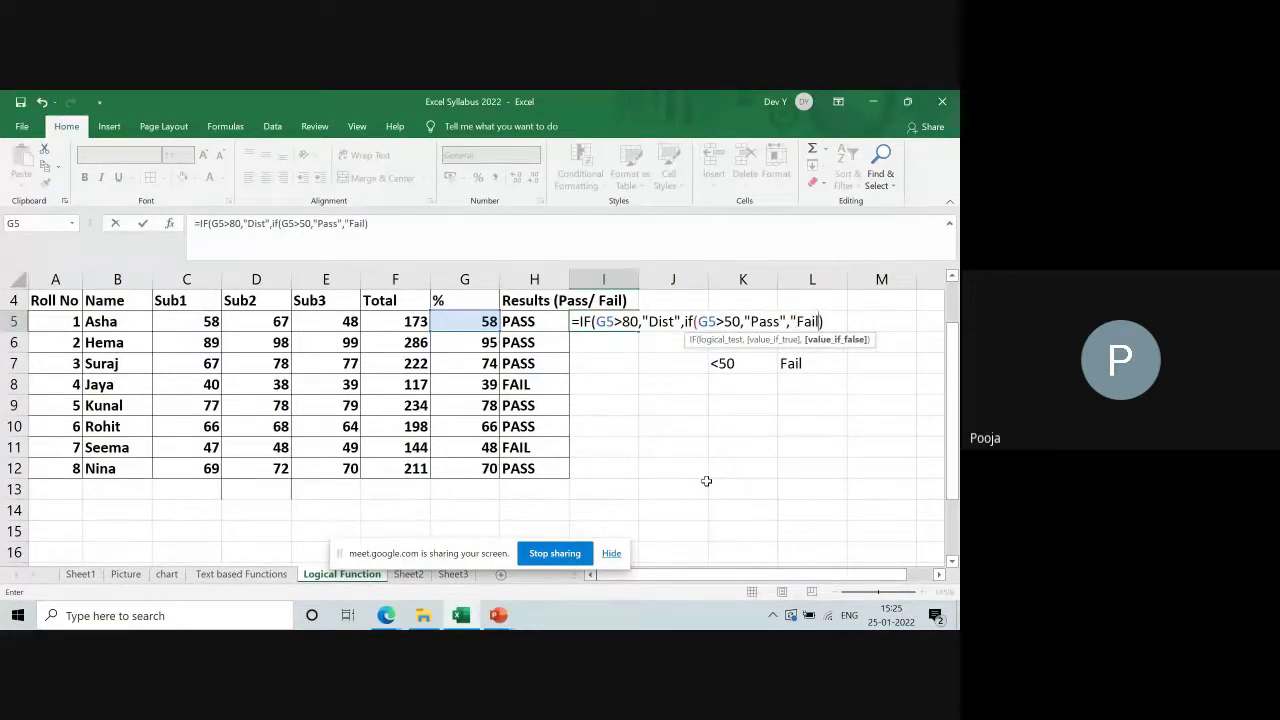
type("\")")
key("Return")
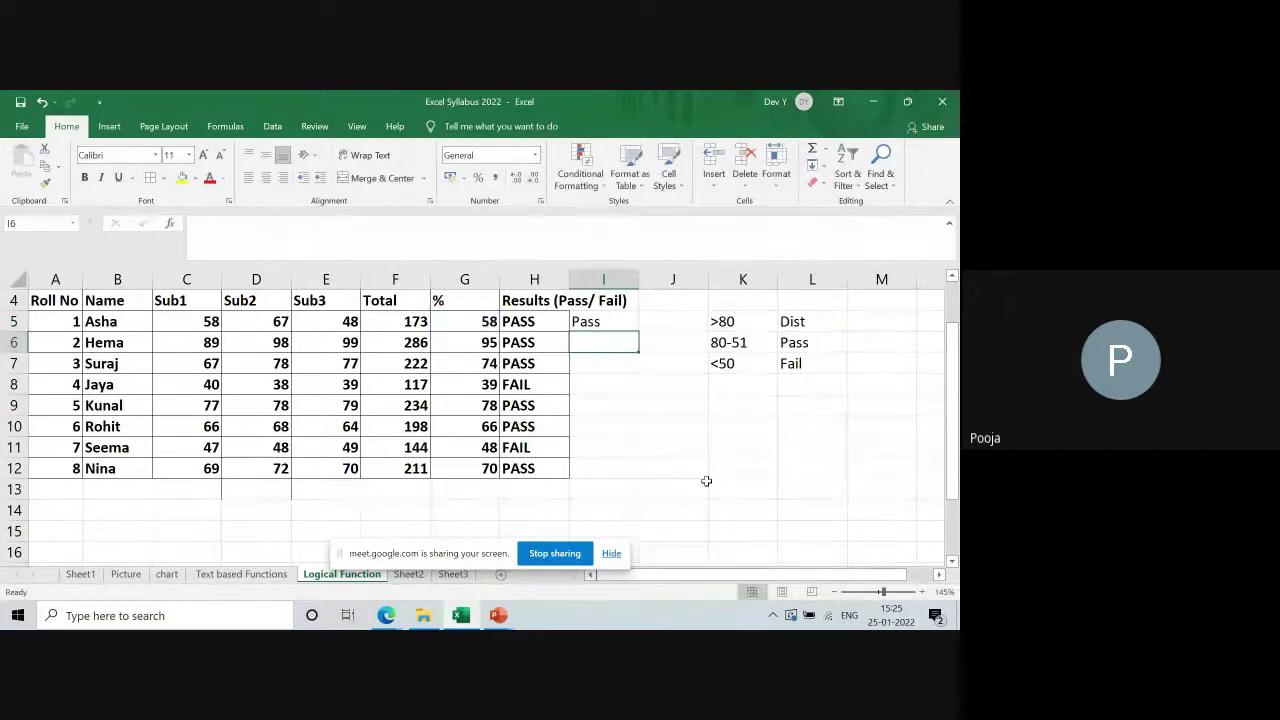
Step: Fill the nested IF formula from I5 down to I12 and make the results bold
left_click(622, 323)
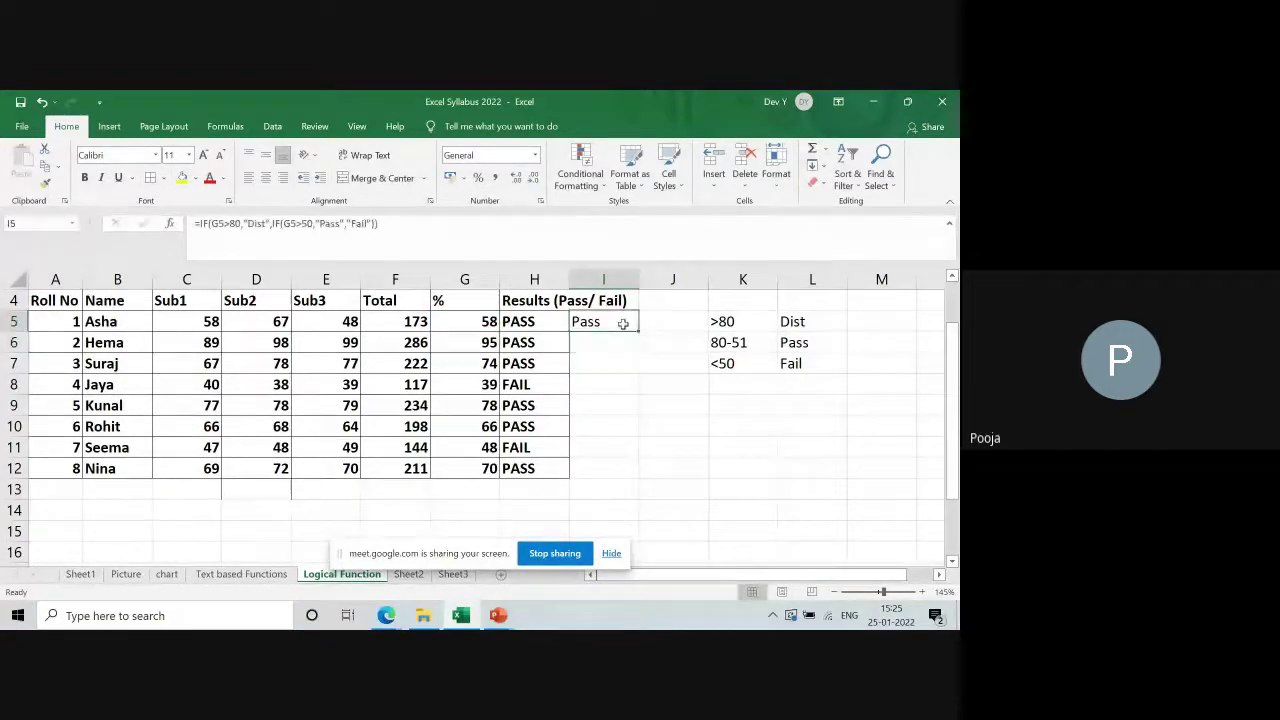
left_click_drag(637, 331, 626, 484)
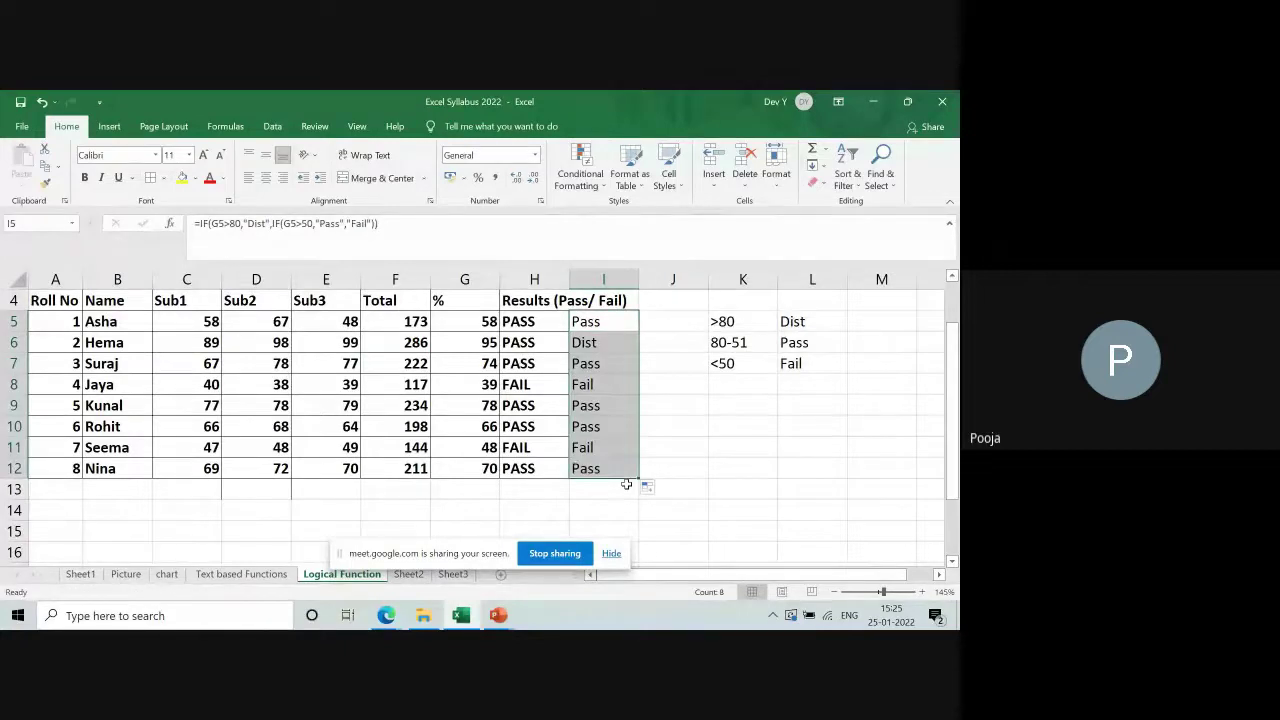
key("ctrl+b")
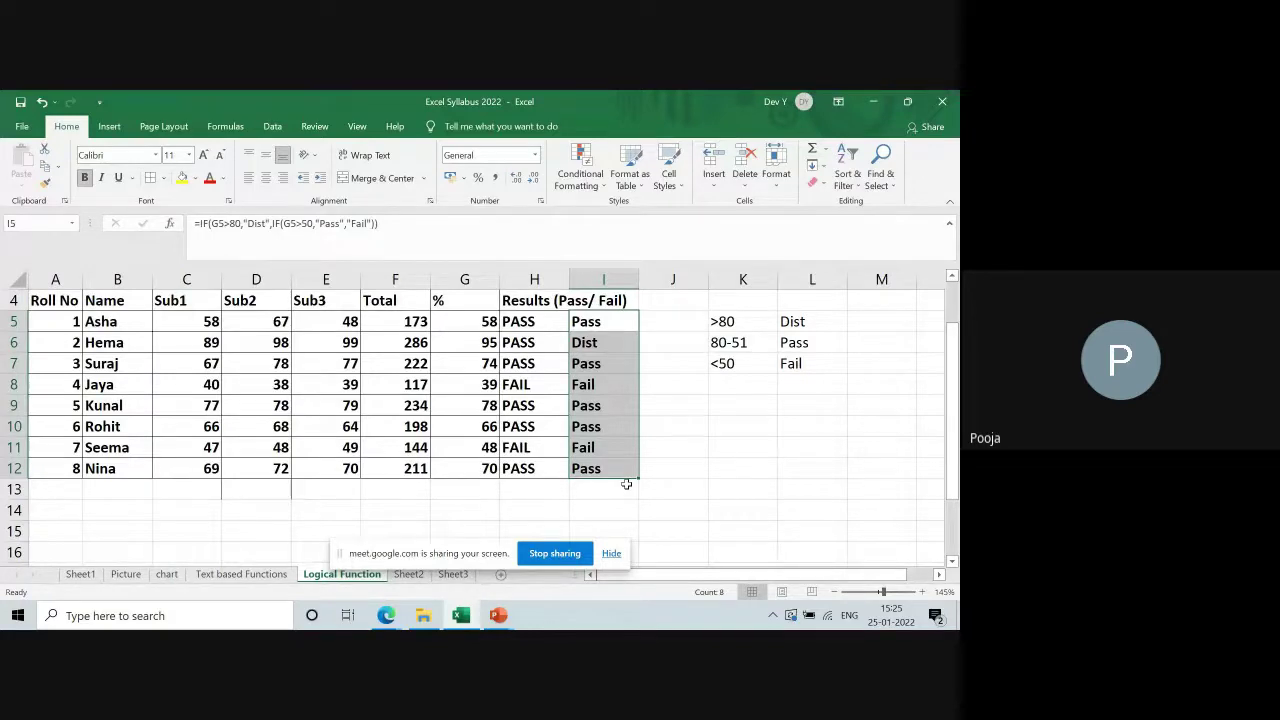
Step: Review the nested IF formula in I5, check the Google Meet window and return to Excel
double_click(624, 322)
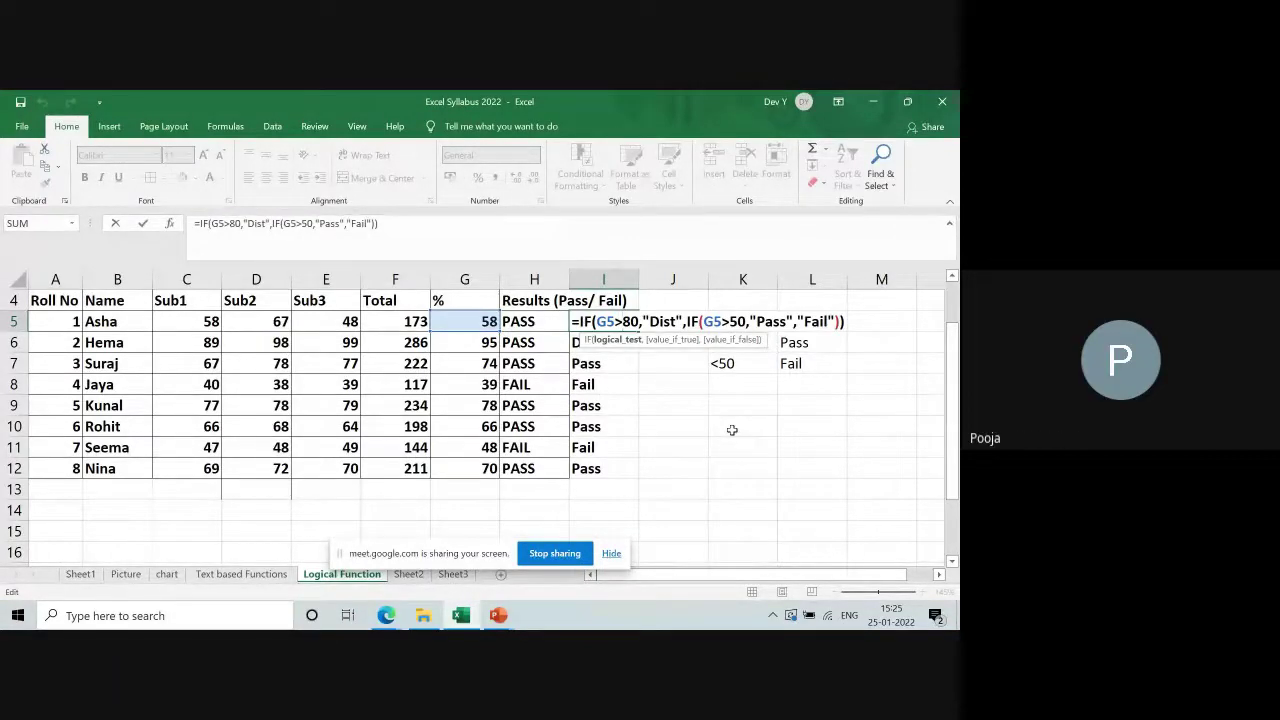
key("alt+Tab")
key("alt+Tab")
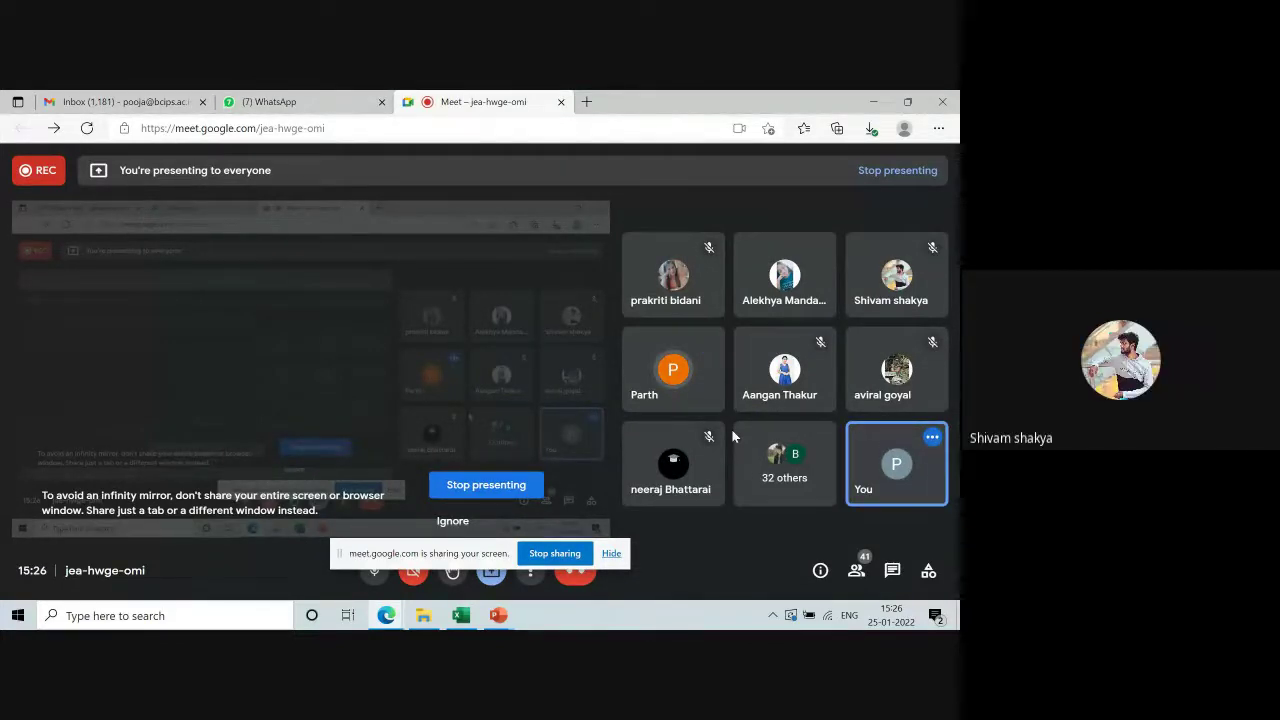
key("alt+Tab")
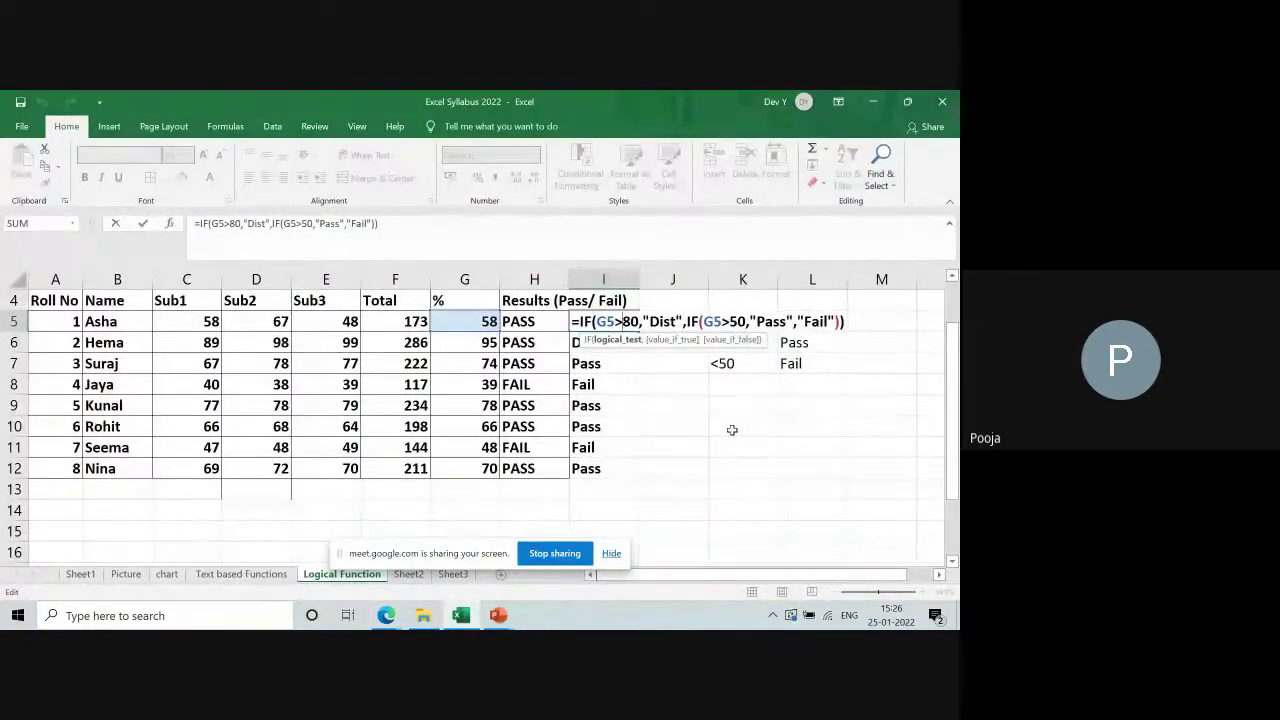
key("ctrl+Return")
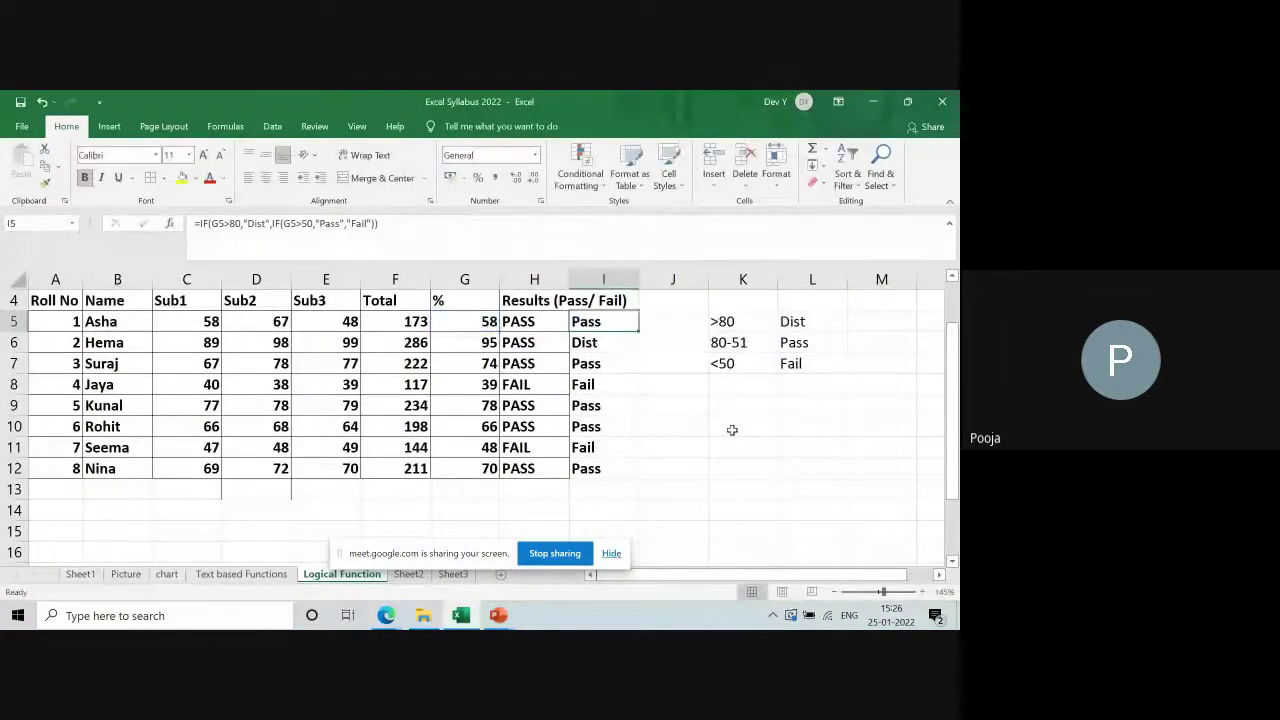
Step: Clear the grading criteria and labels from cells K5 to L8
left_click(829, 444)
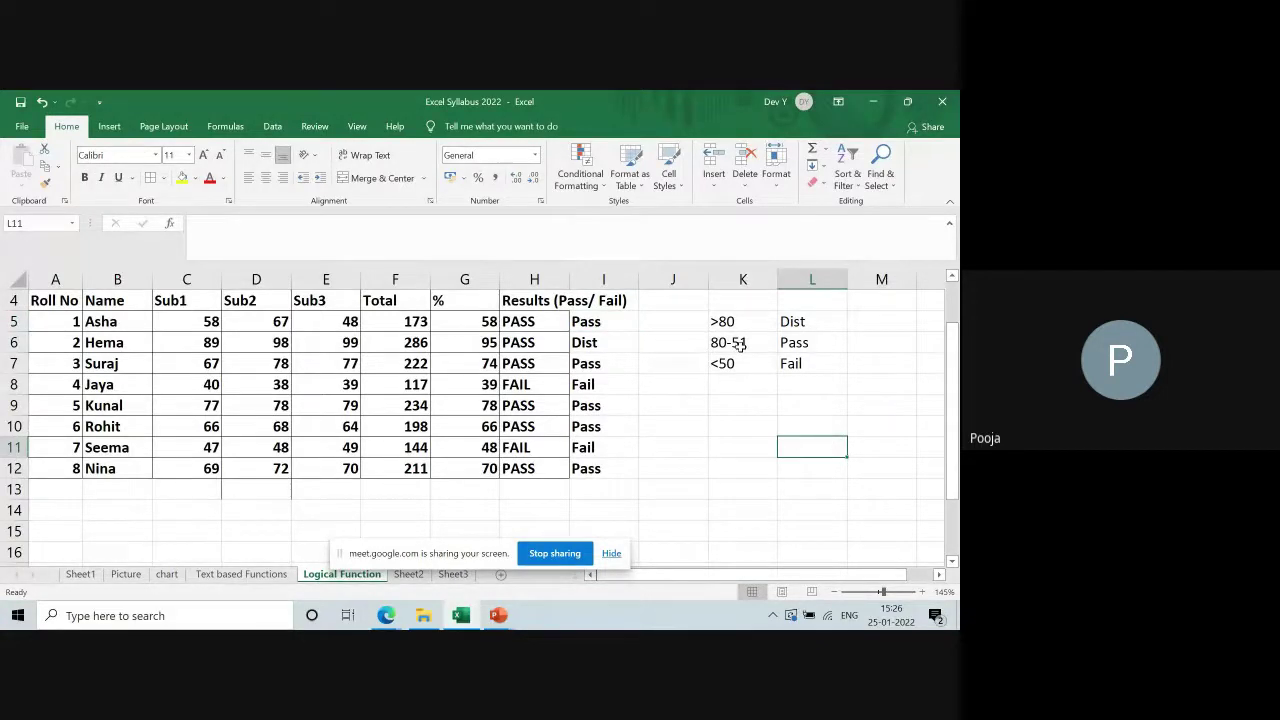
left_click(801, 322)
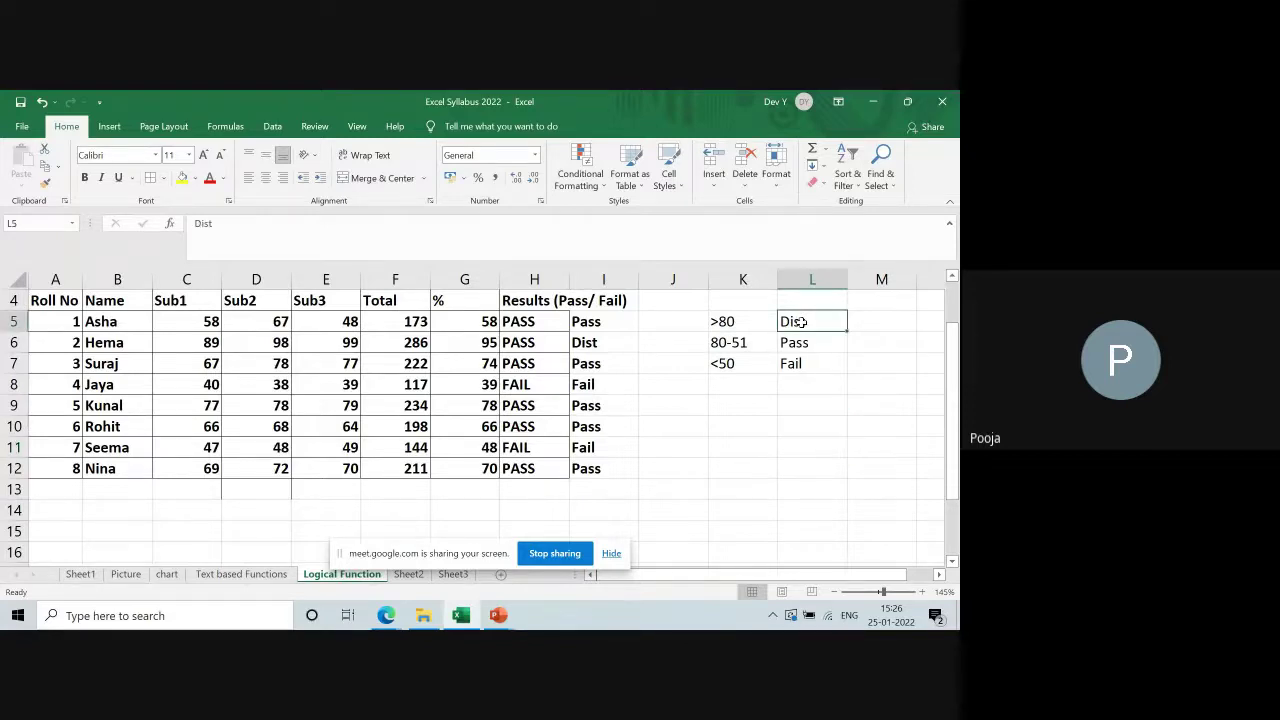
left_click_drag(801, 322, 742, 379)
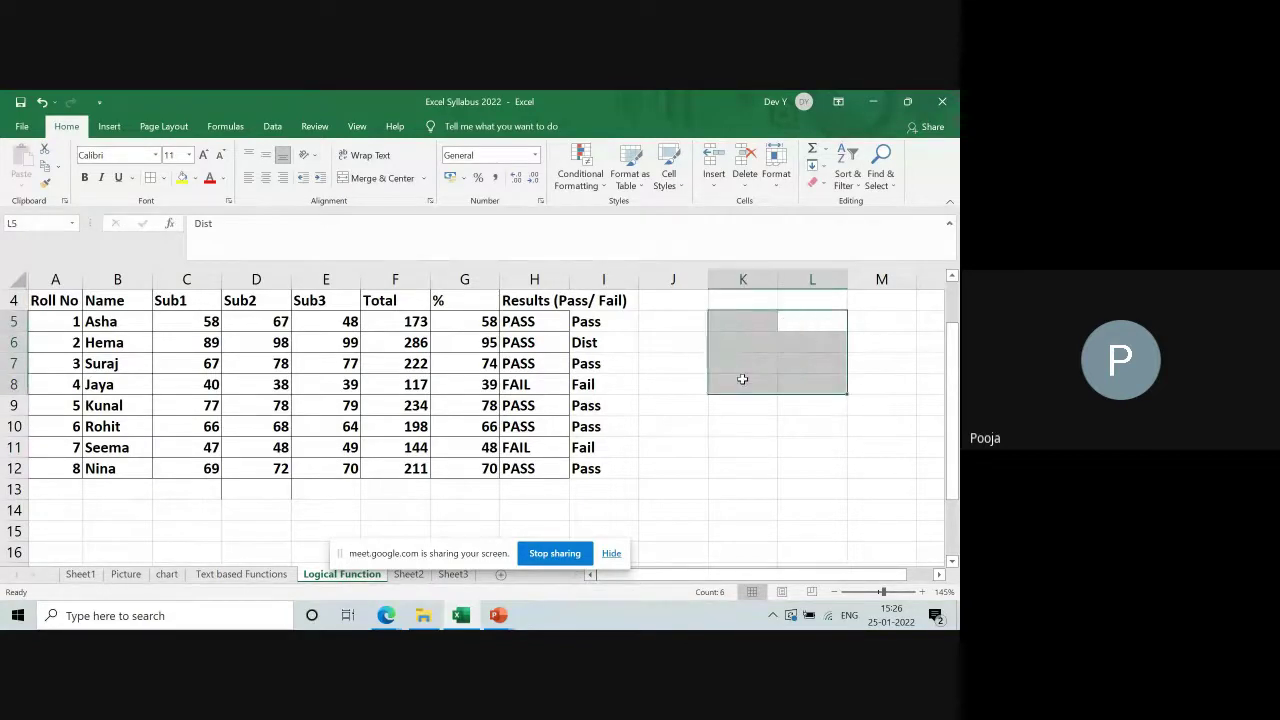
key("Delete")
Step: Enter the grading criterion >90 in K5 with the grade A+ in L5
left_click(748, 324)
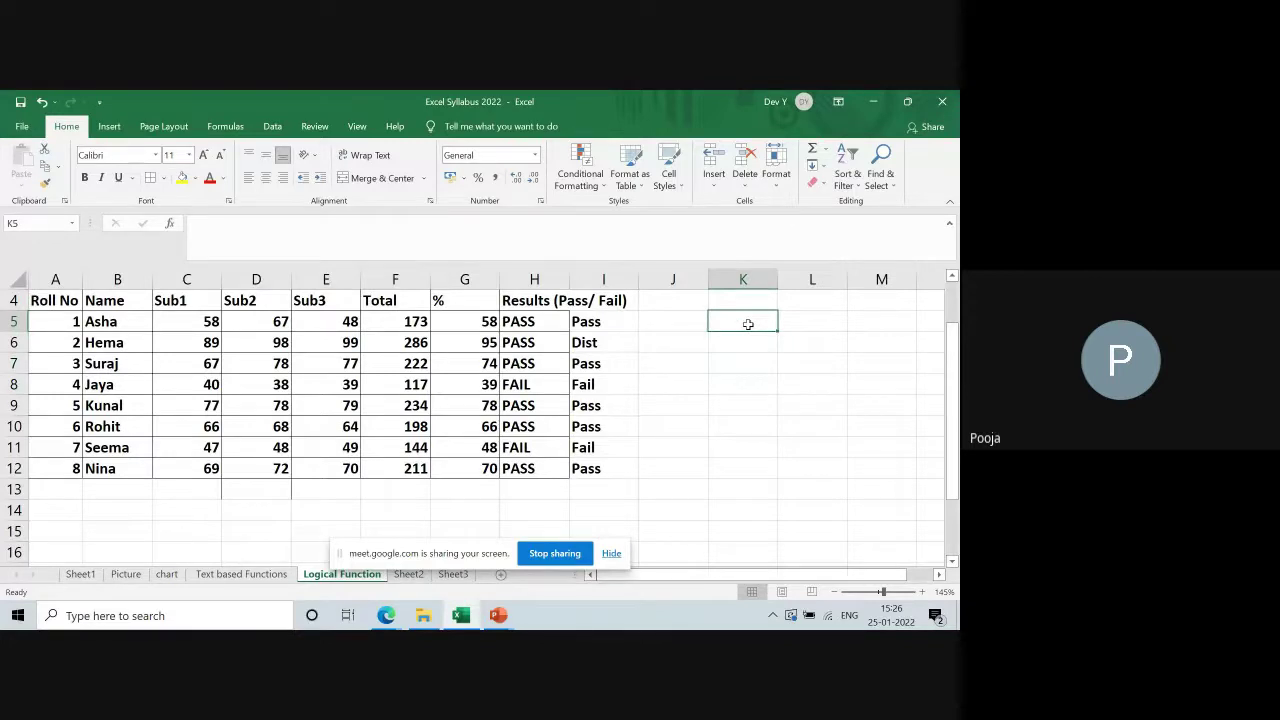
type(">80")
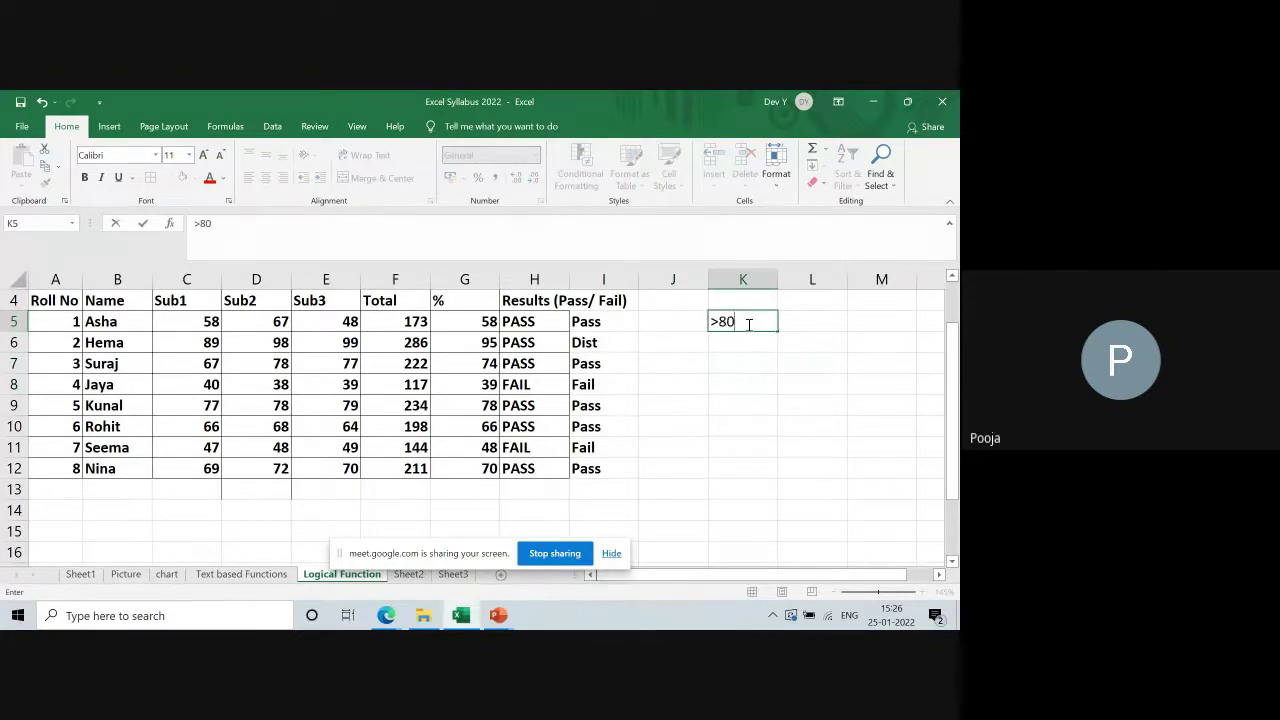
key("BackSpace")
key("BackSpace")
type("90")
key("Tab")
type("A")
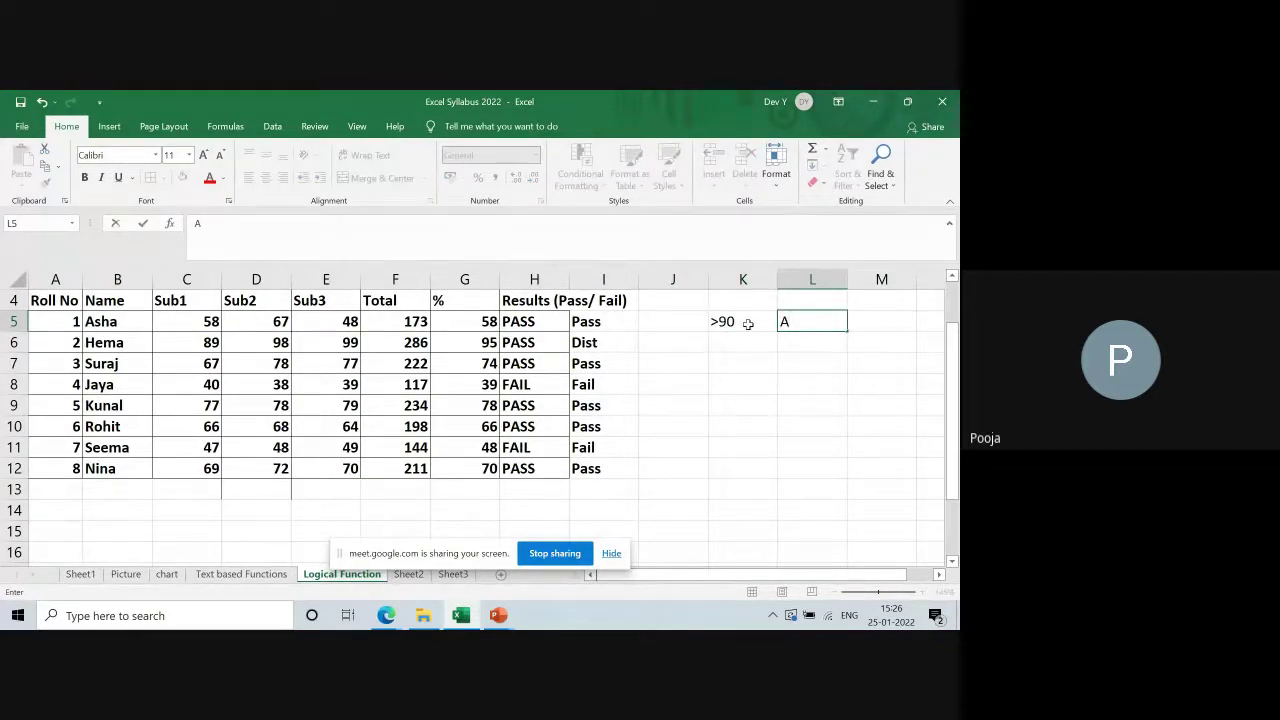
type("+")
key("Return")
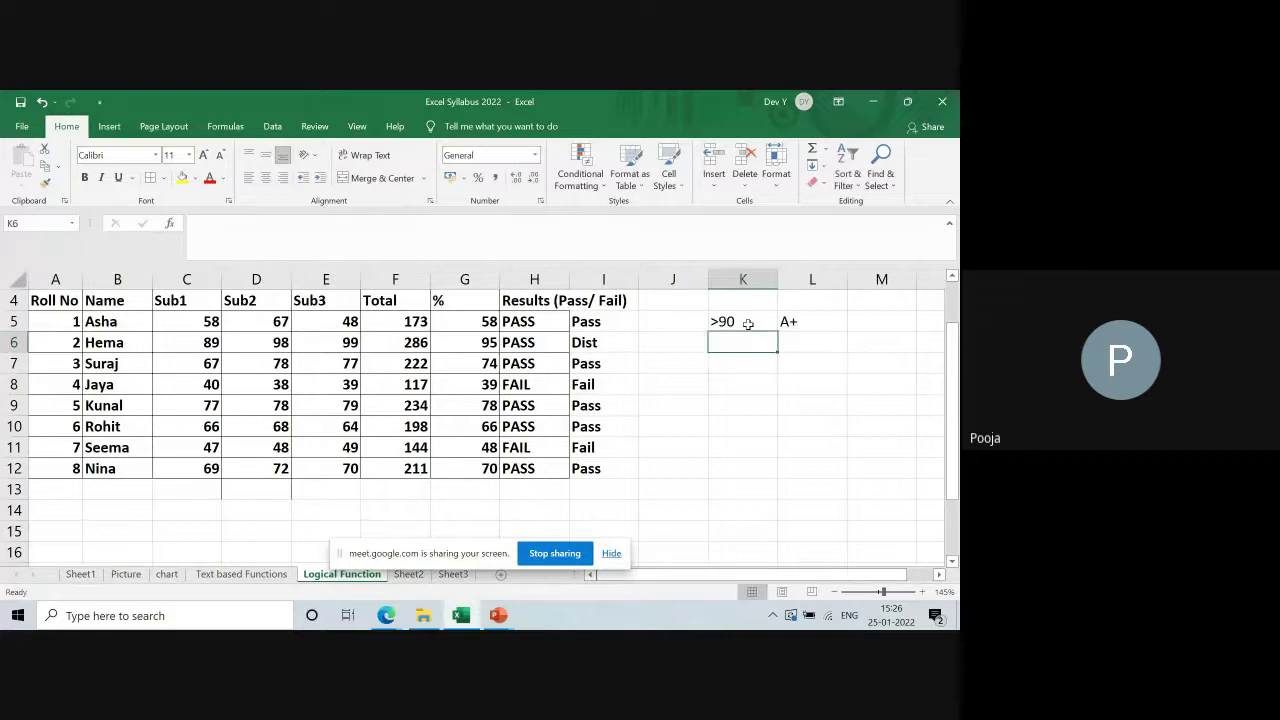
Step: Enter the criterion 90-80 in K6 with the grade A in L6
type("90-")
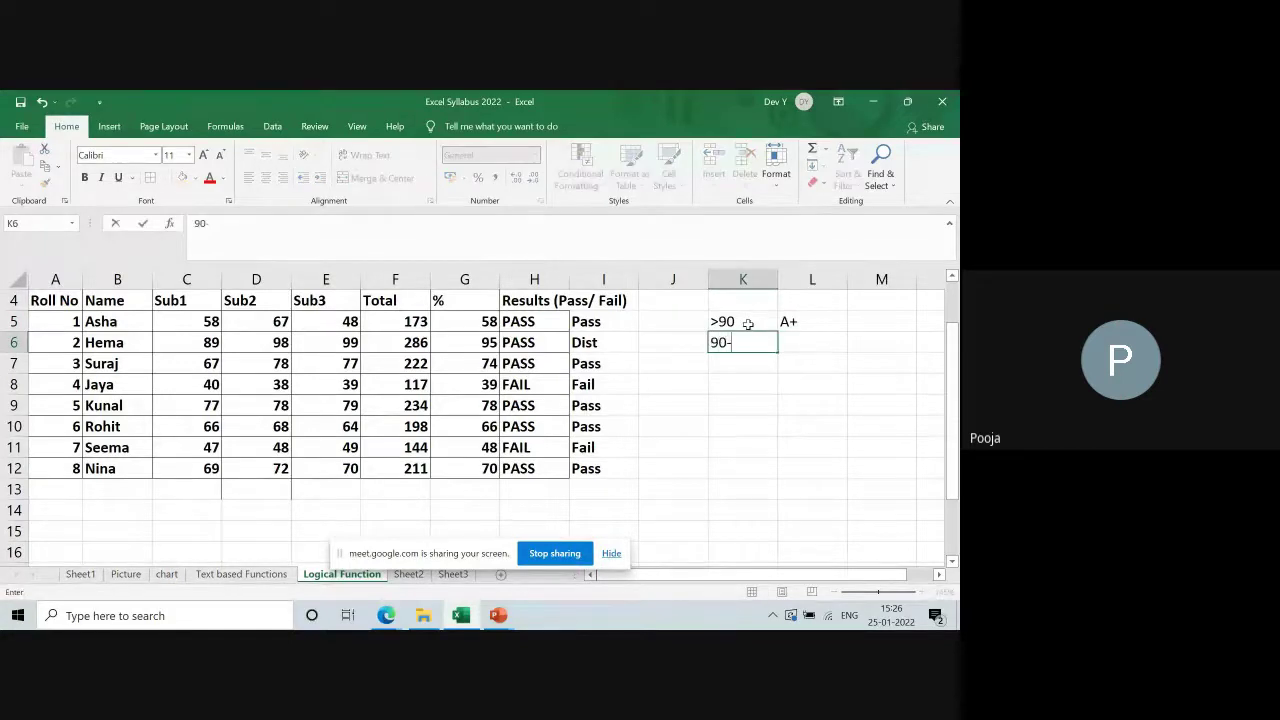
type("80")
key("Tab")
type("A+")
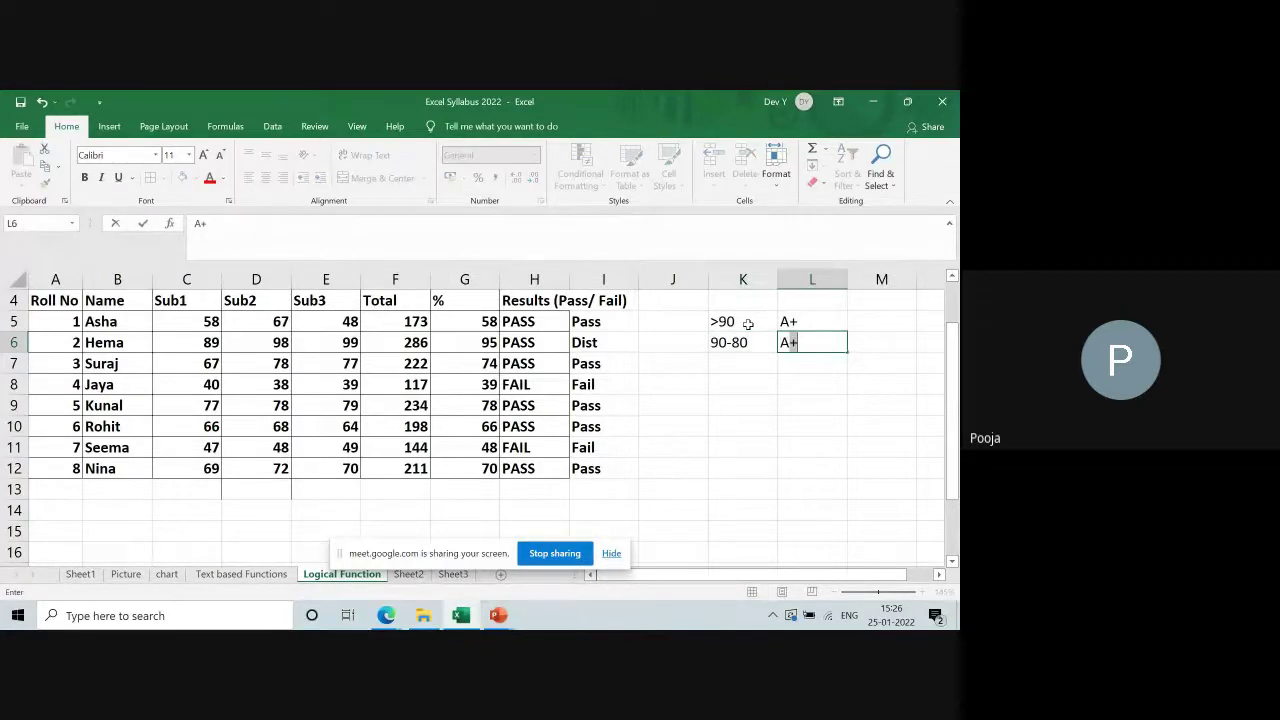
key("BackSpace")
key("Return")
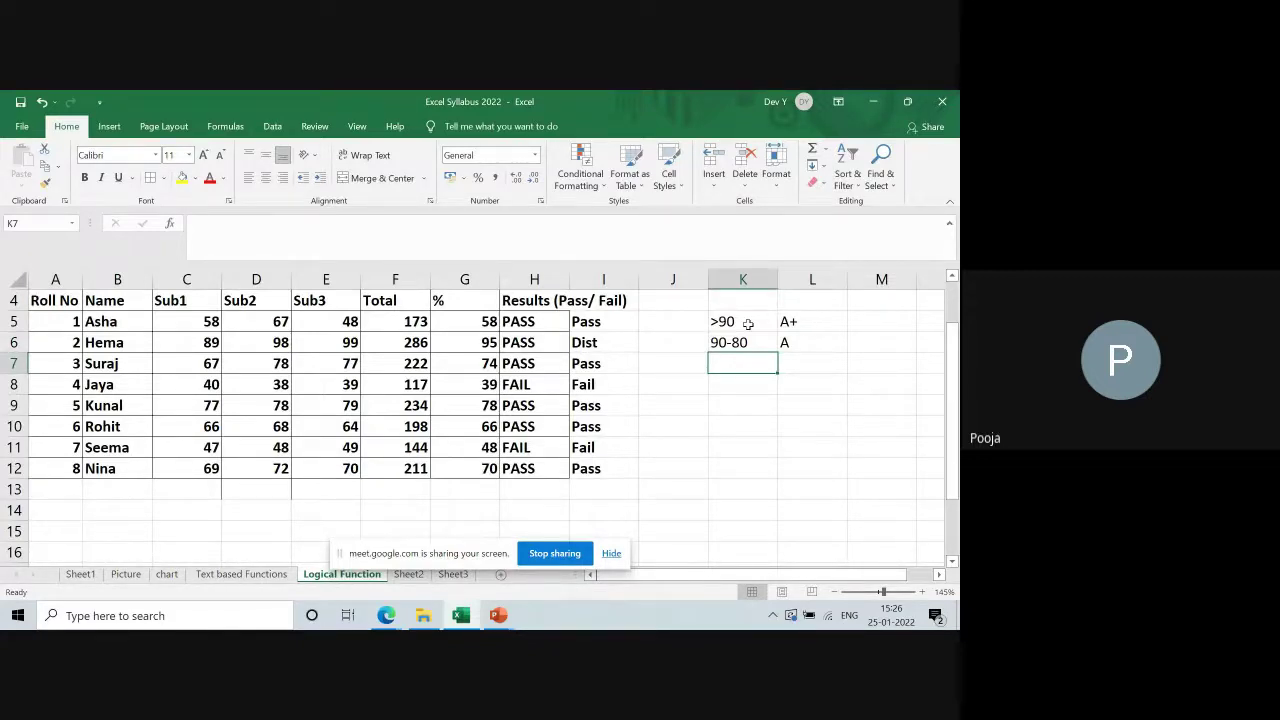
Step: Change the criterion in K6 to 81-90
key("Up")
type("80-")
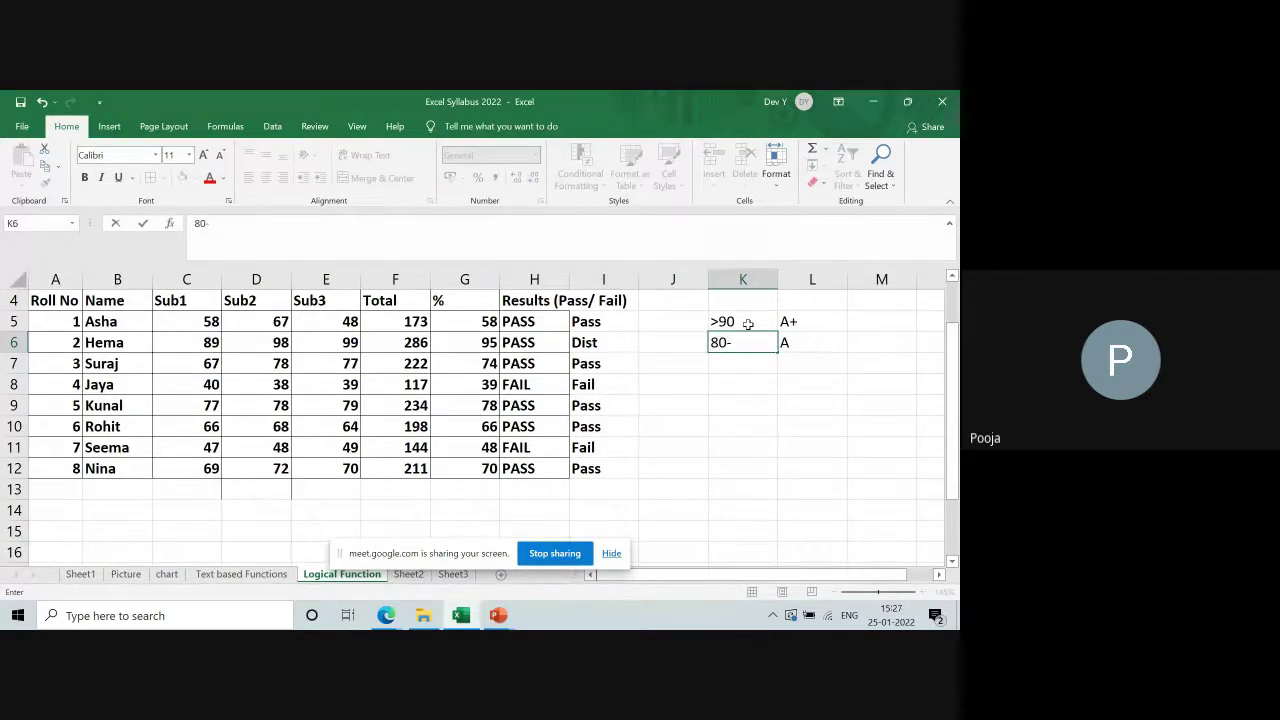
key("BackSpace")
key("BackSpace")
type("1-90")
key("Return")
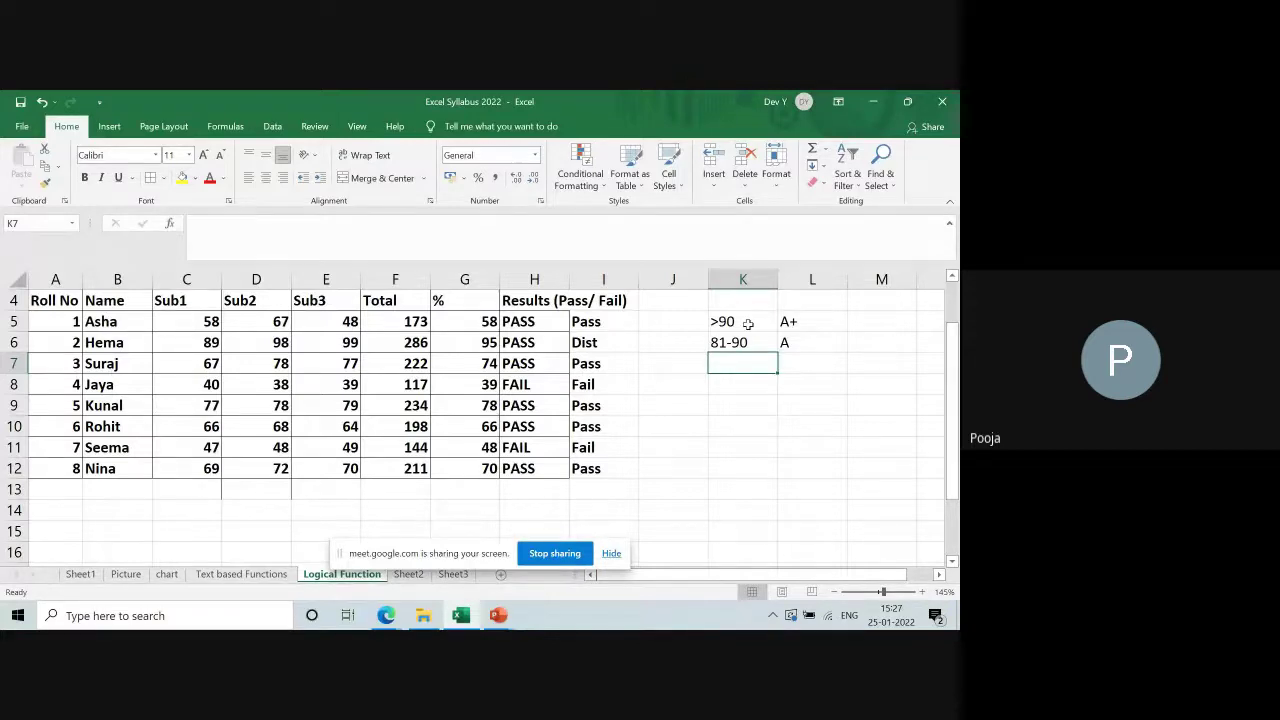
Step: Enter the criterion 61-80 in K7 with the grade B in L7
type("60")
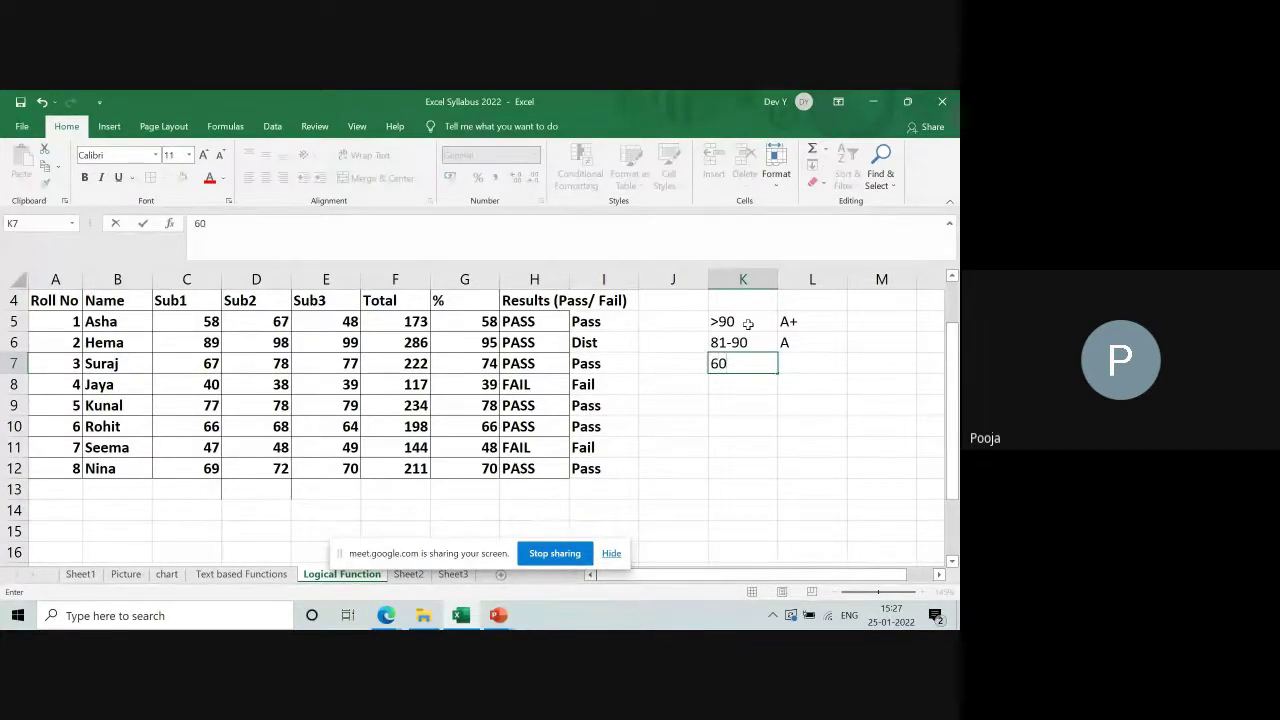
key("BackSpace")
type("1-")
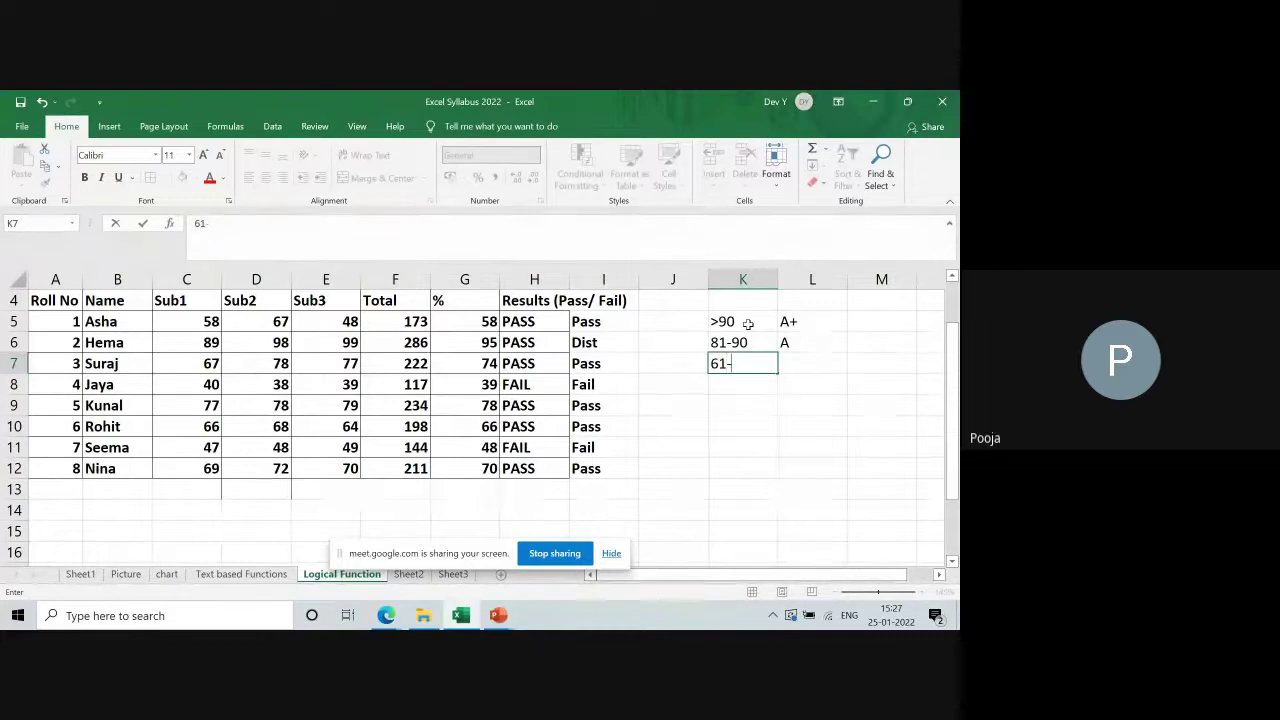
type("80")
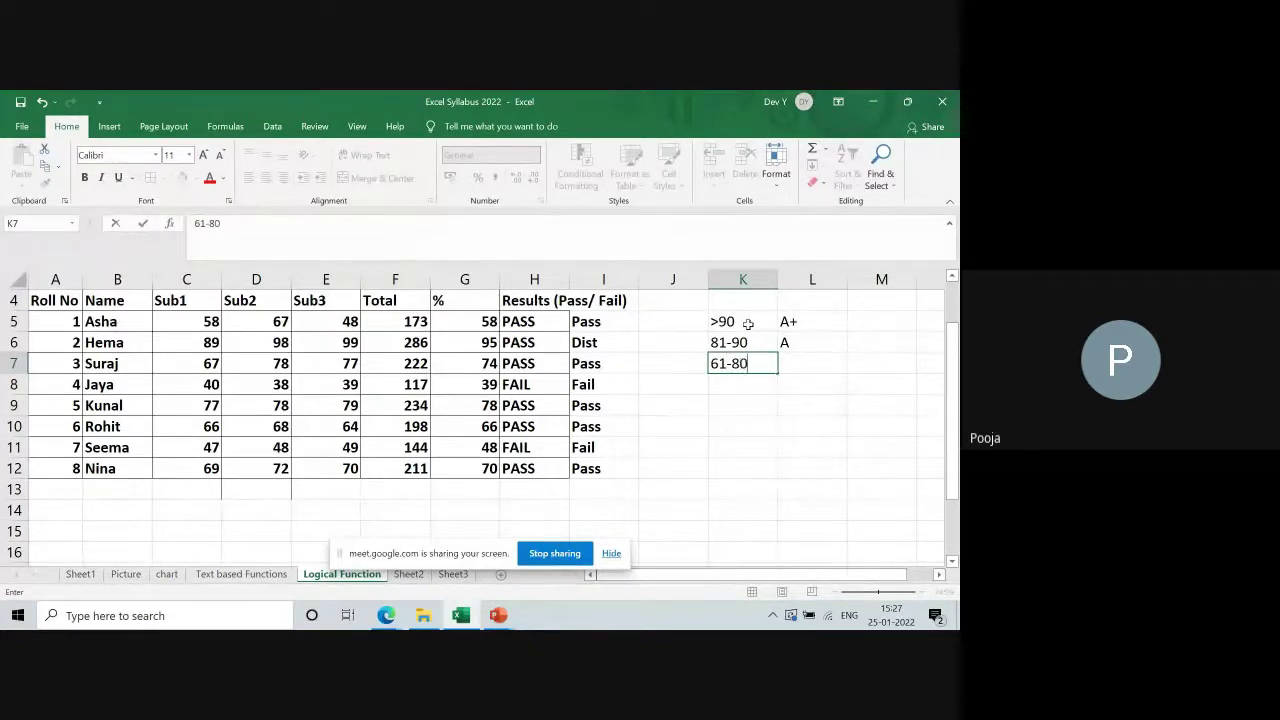
key("Tab")
type("B")
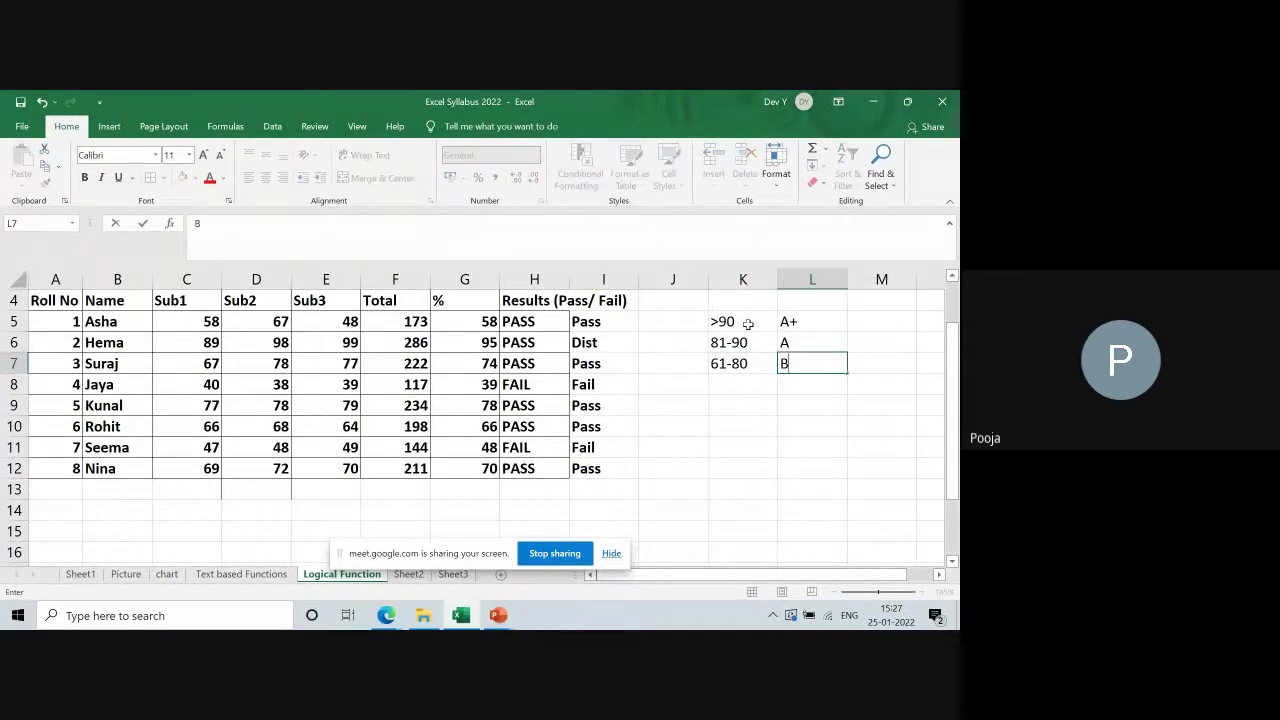
key("Return")
key("Left")
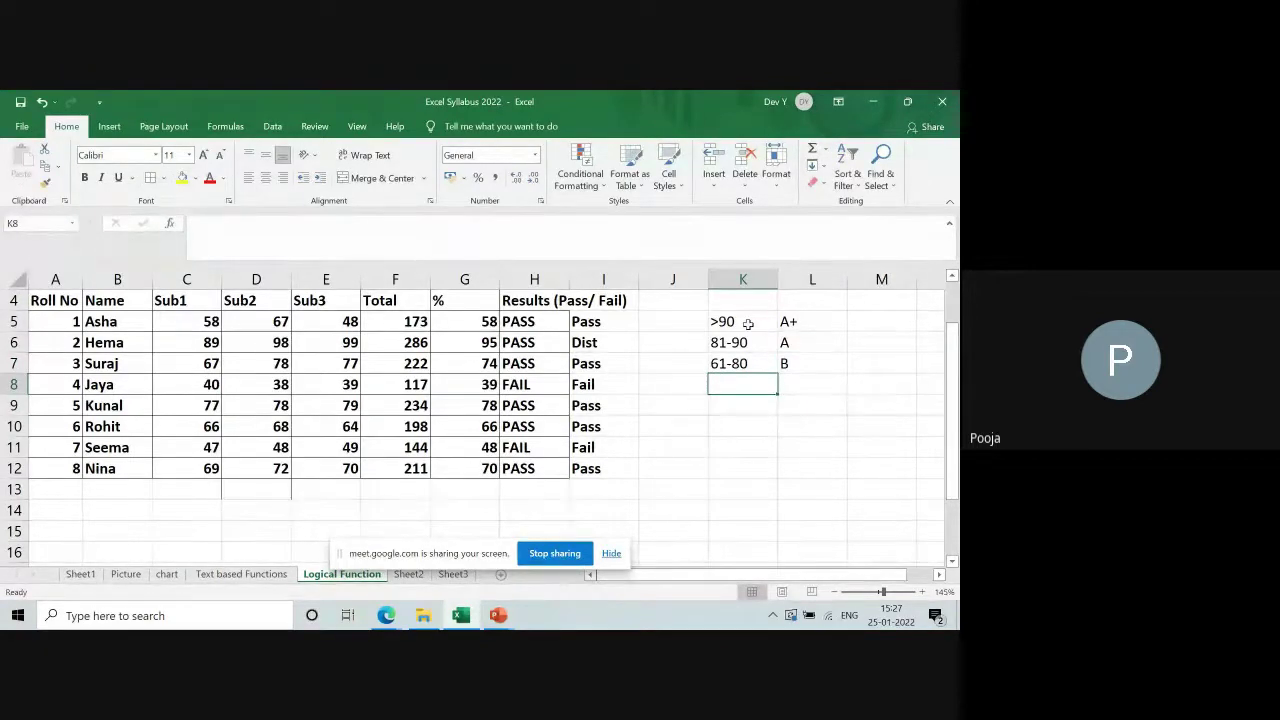
Step: Enter the criterion 51-60 in K8 with the grade C in L8
type("51-60")
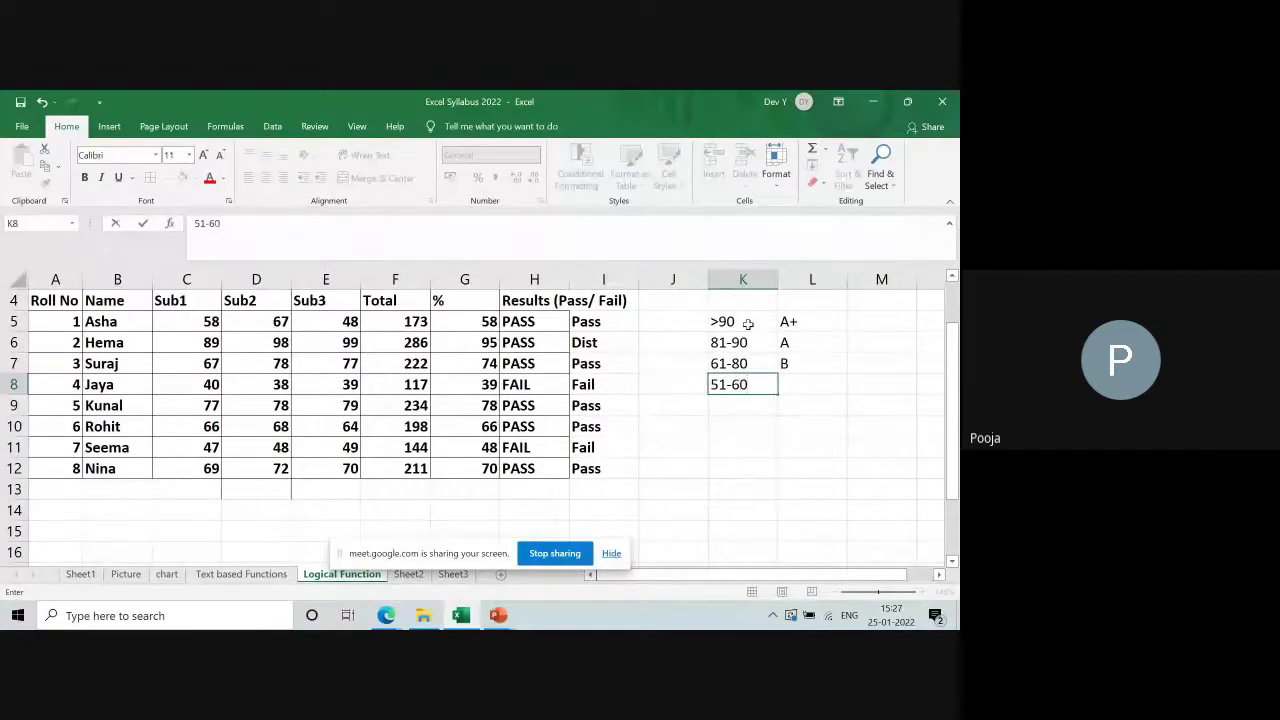
key("Right")
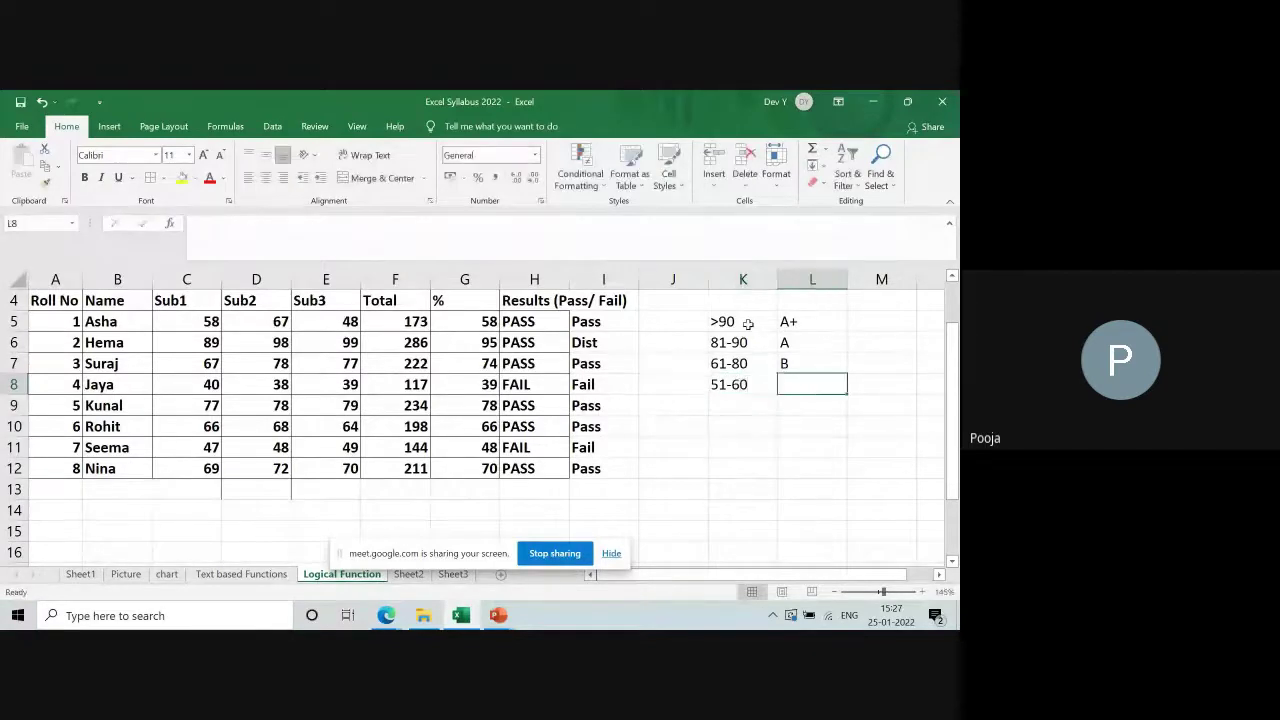
type("C")
key("Return")
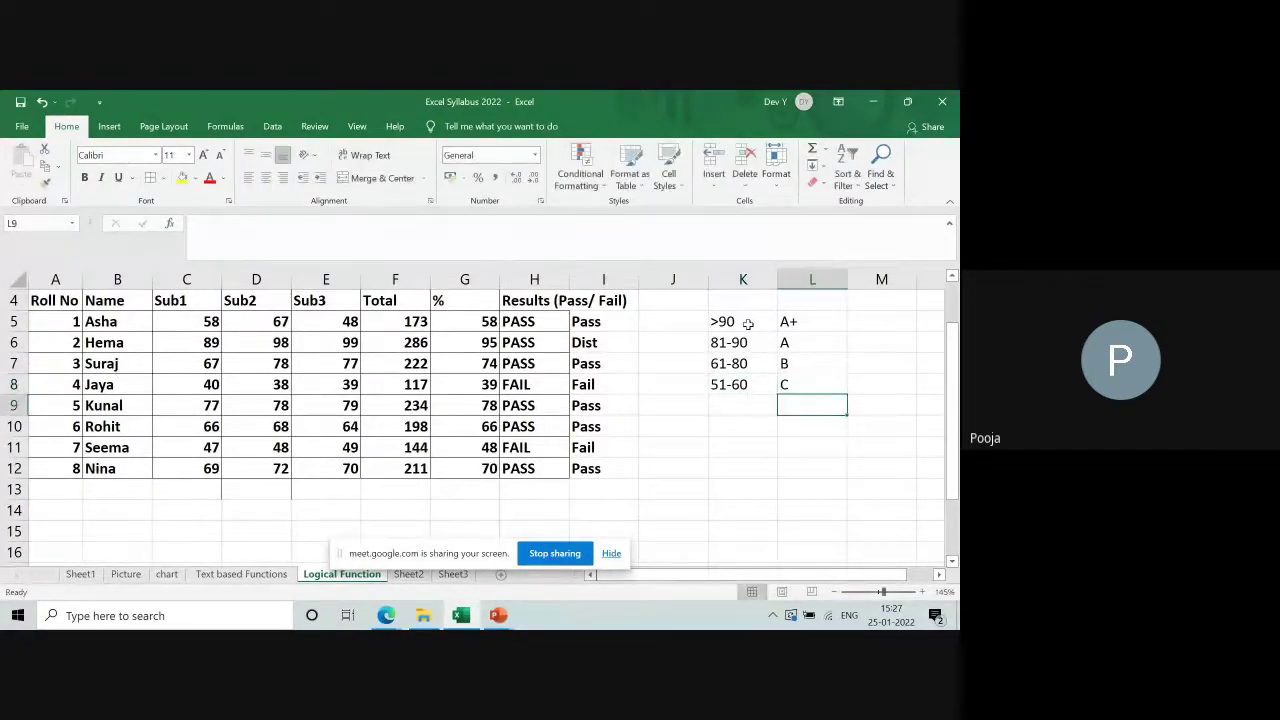
key("Left")
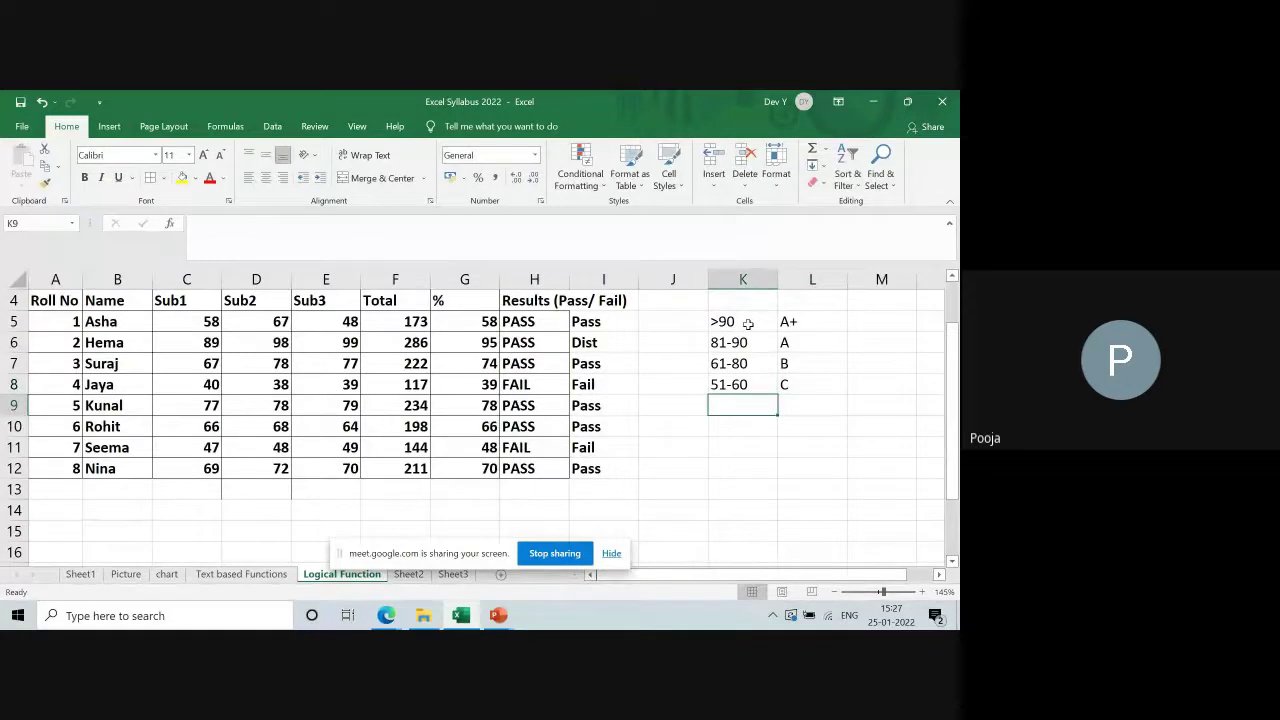
Step: Enter the criterion <=50 in K9 with the grade F in L9
type("<")
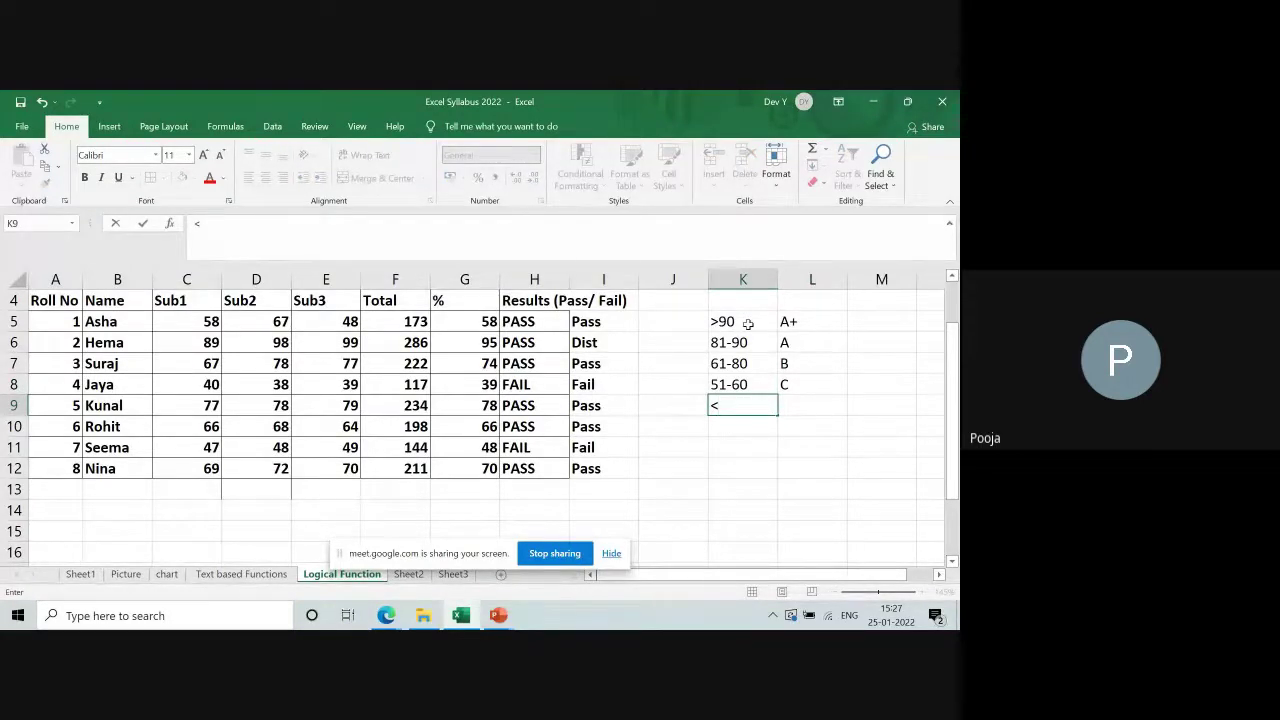
type("=50")
key("Tab")
type("F")
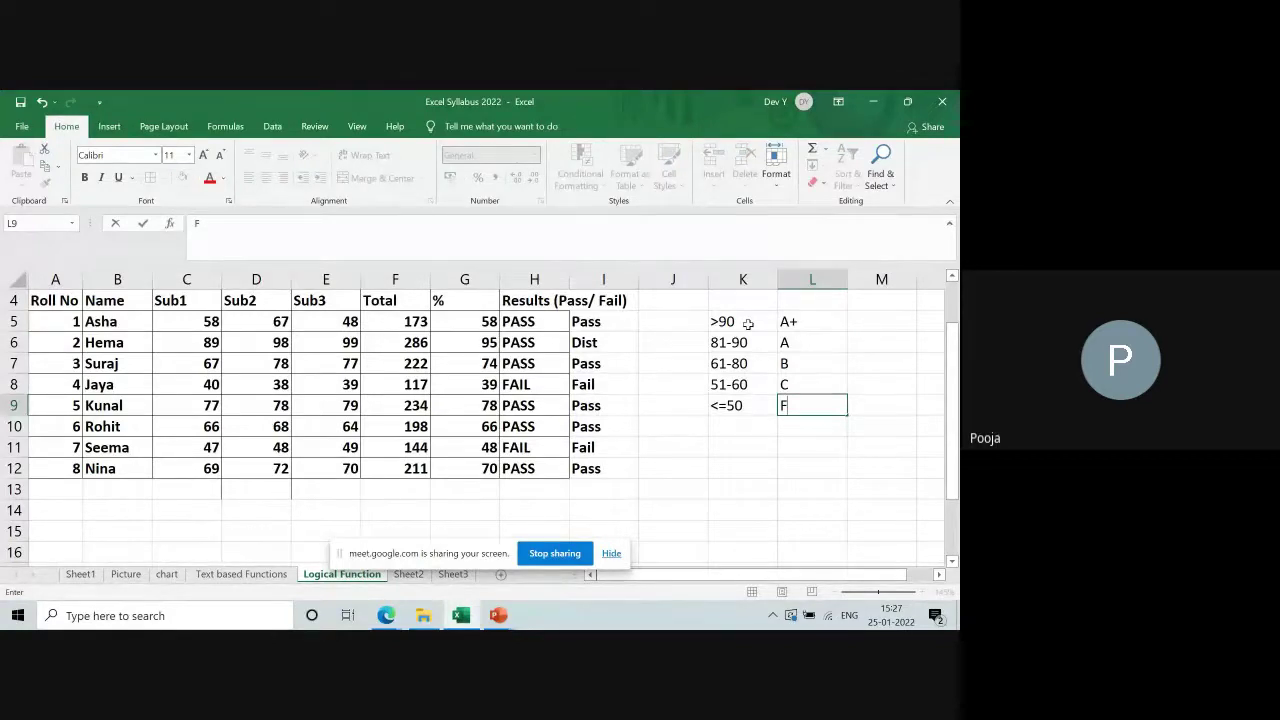
Step: Apply borders and bold formatting to the grading criteria in K5:L9
left_click_drag(747, 324, 799, 403)
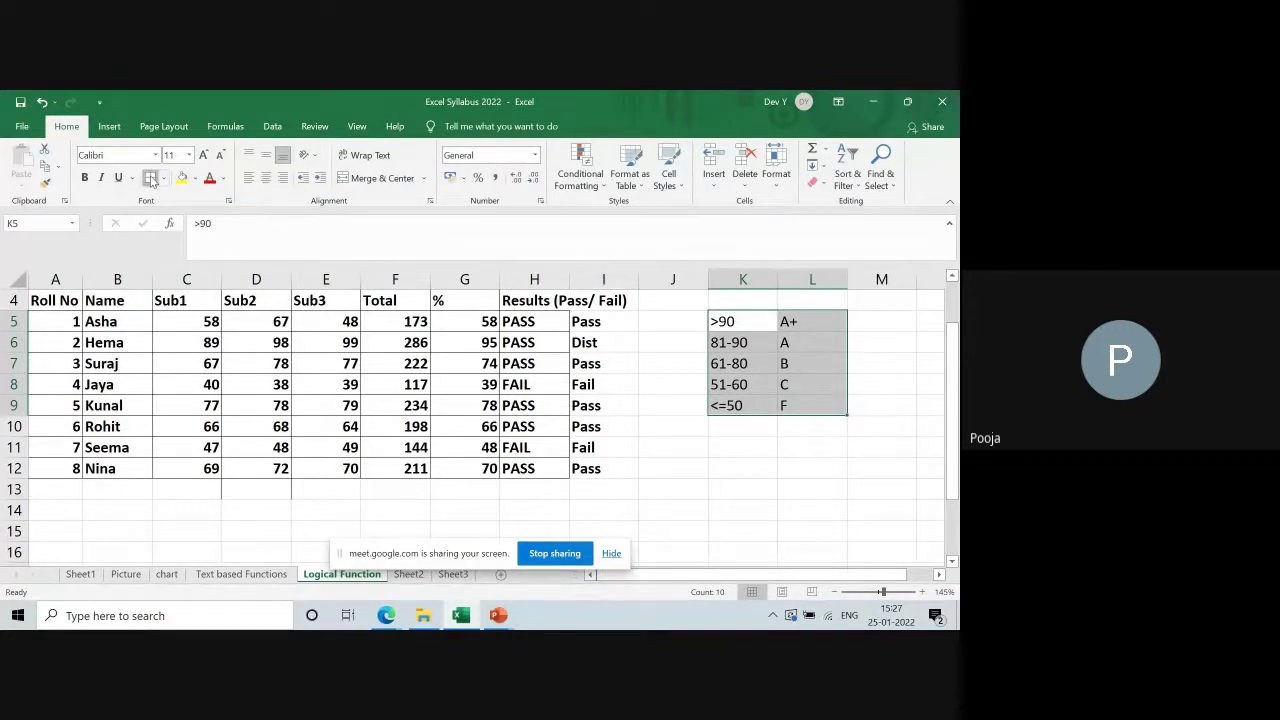
left_click(150, 178)
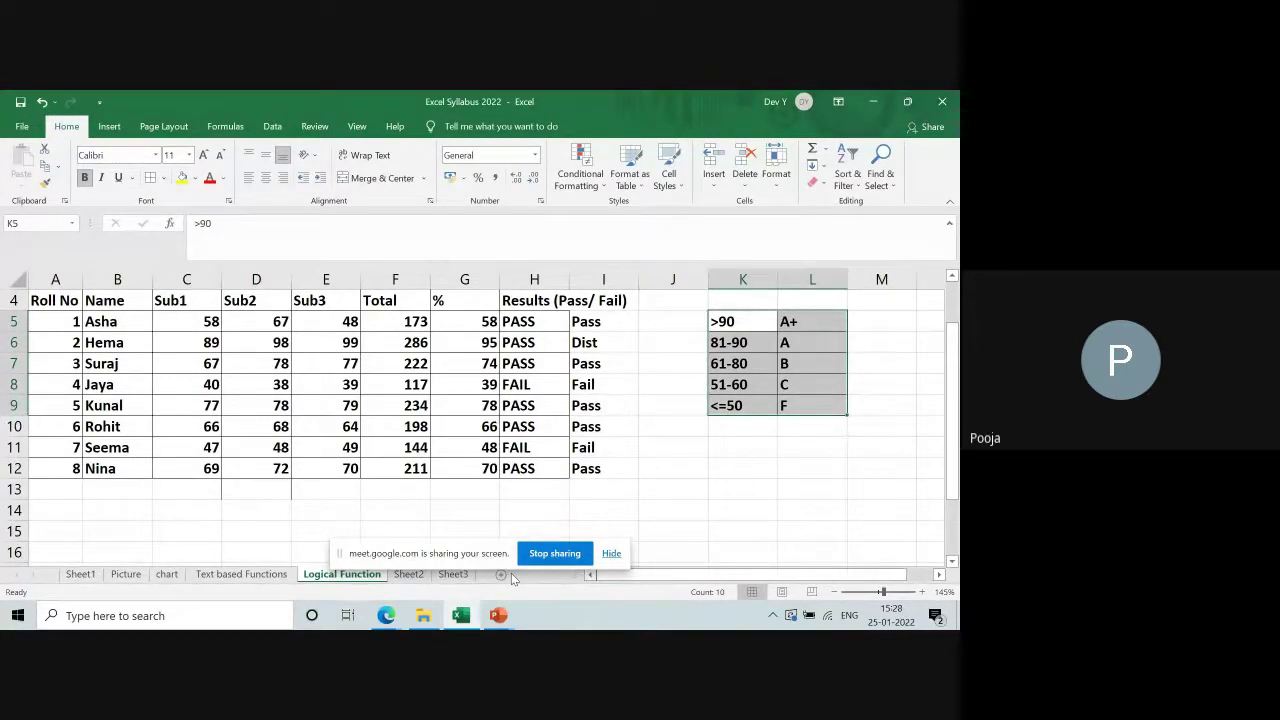
key("ctrl+v")
Step: Enter the bold column header Grades in J4
left_click(670, 307)
type("Grades")
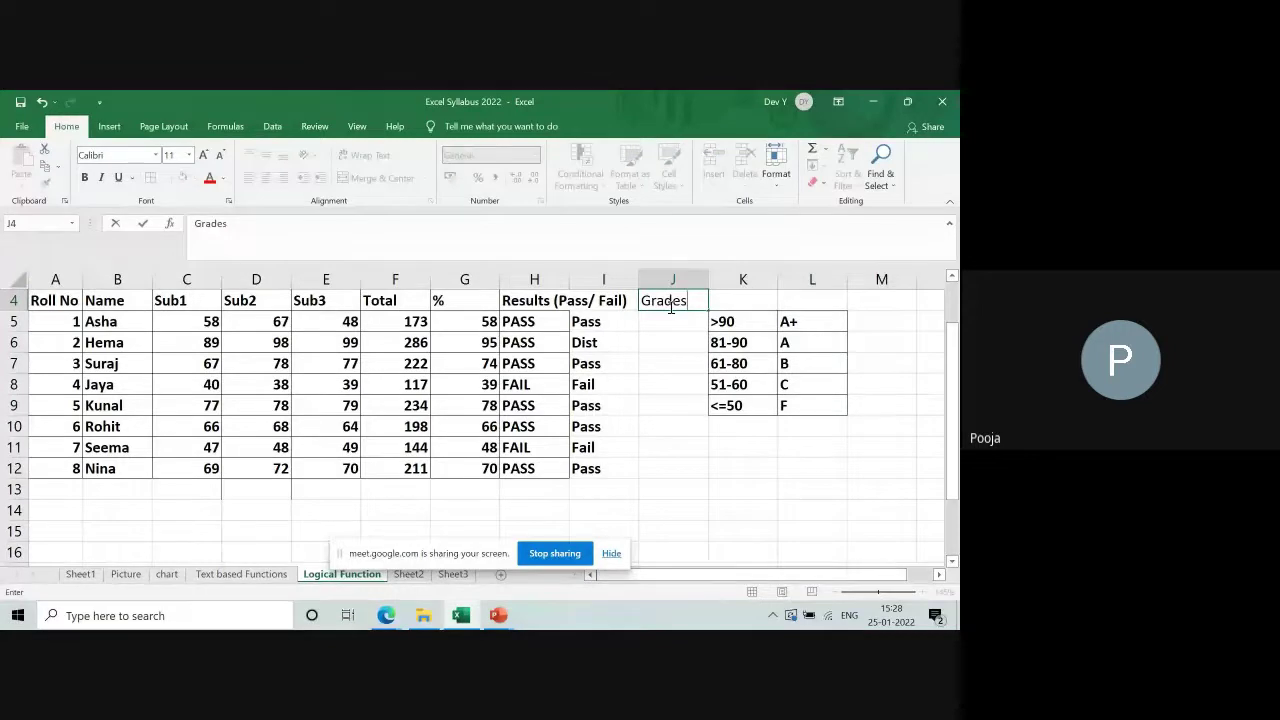
key("ctrl+b")
key("Return")
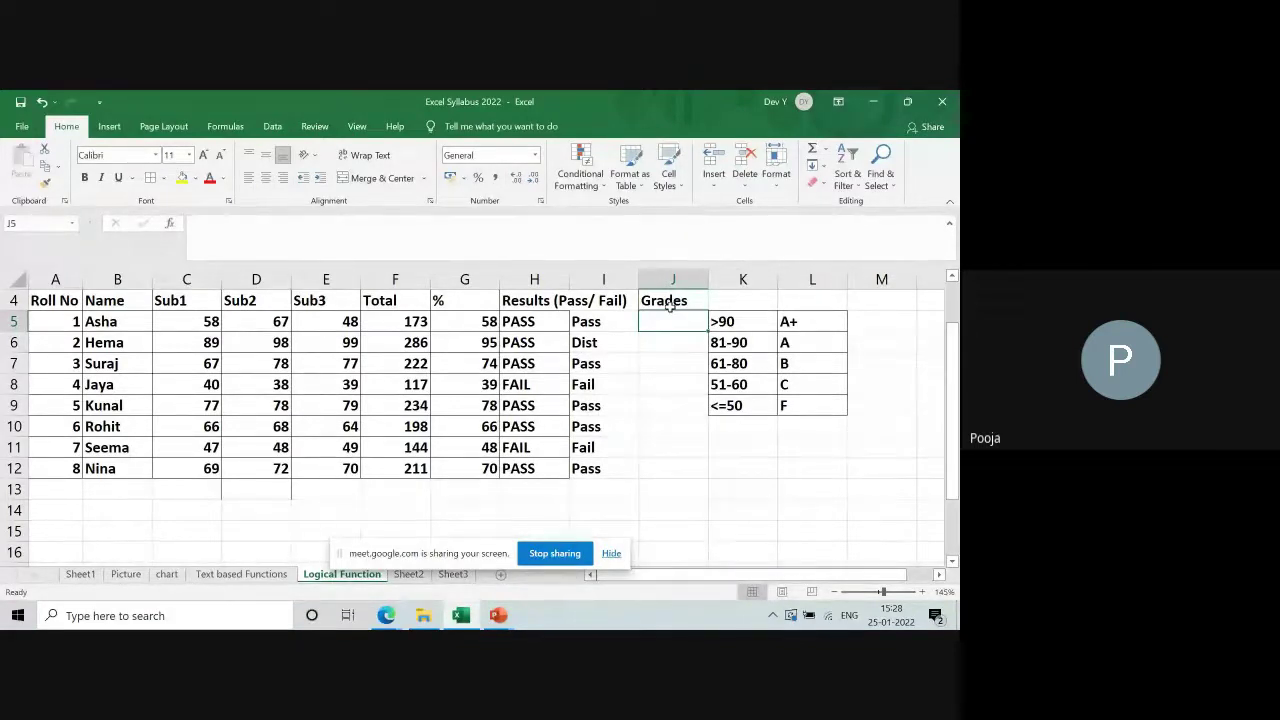
Step: Insert a blank column at K, between the Grades column and the grading criteria, and select J5
left_click(750, 281)
right_click(750, 281)
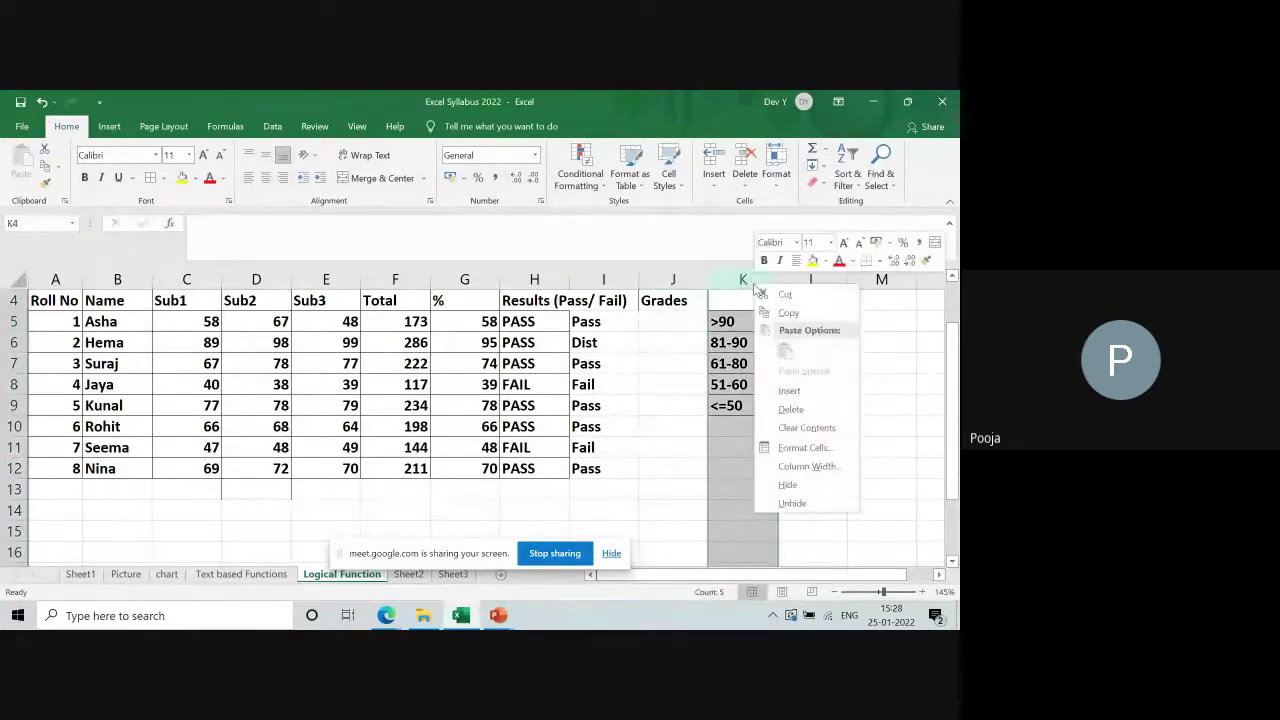
left_click(782, 386)
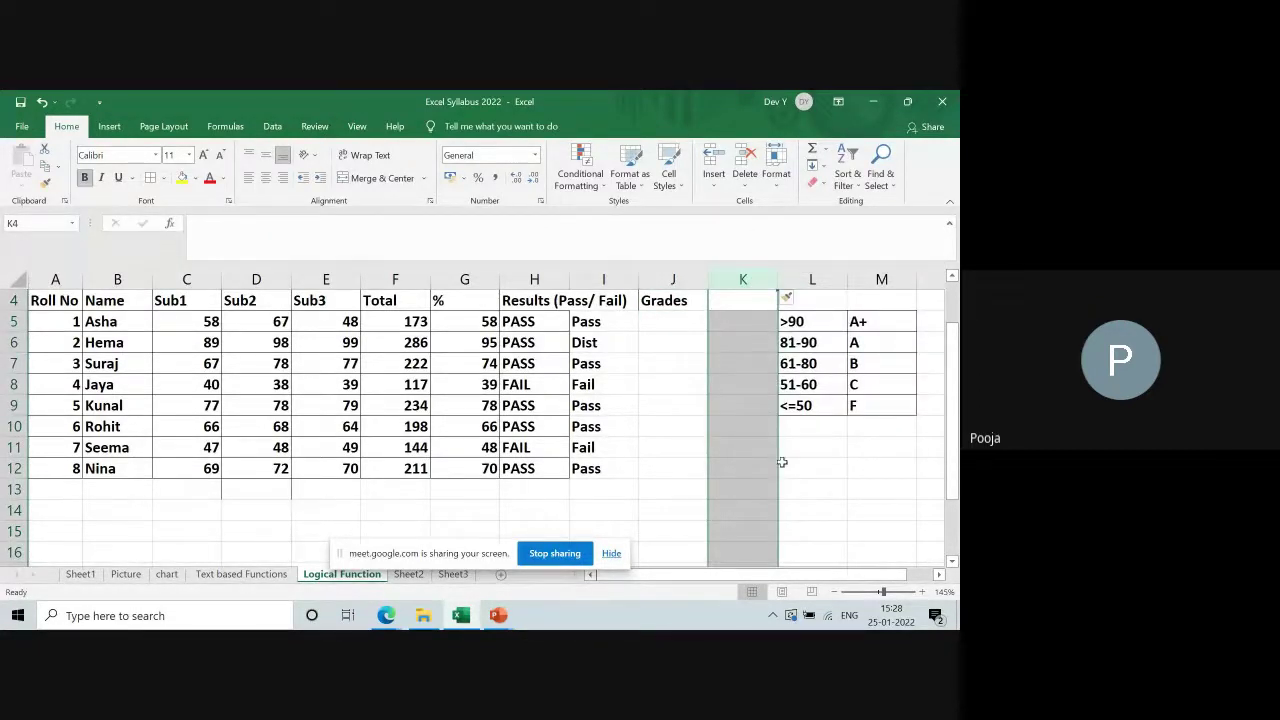
left_click(823, 465)
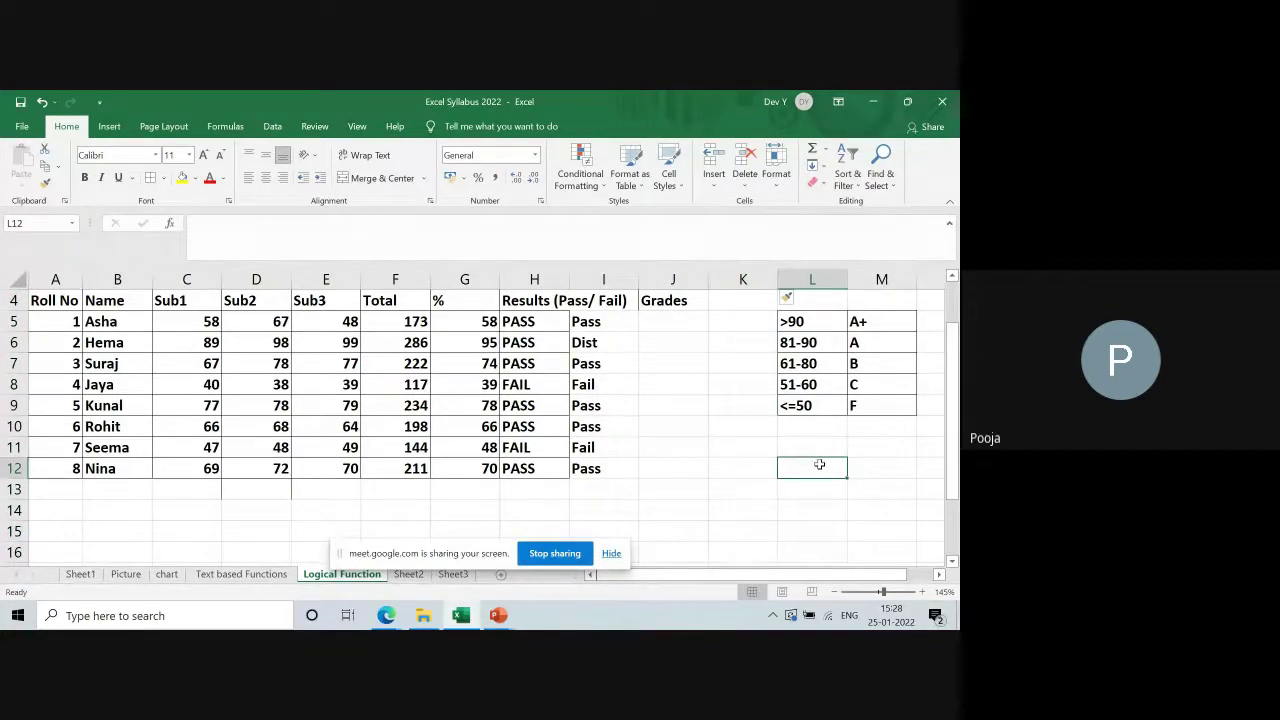
left_click(680, 323)
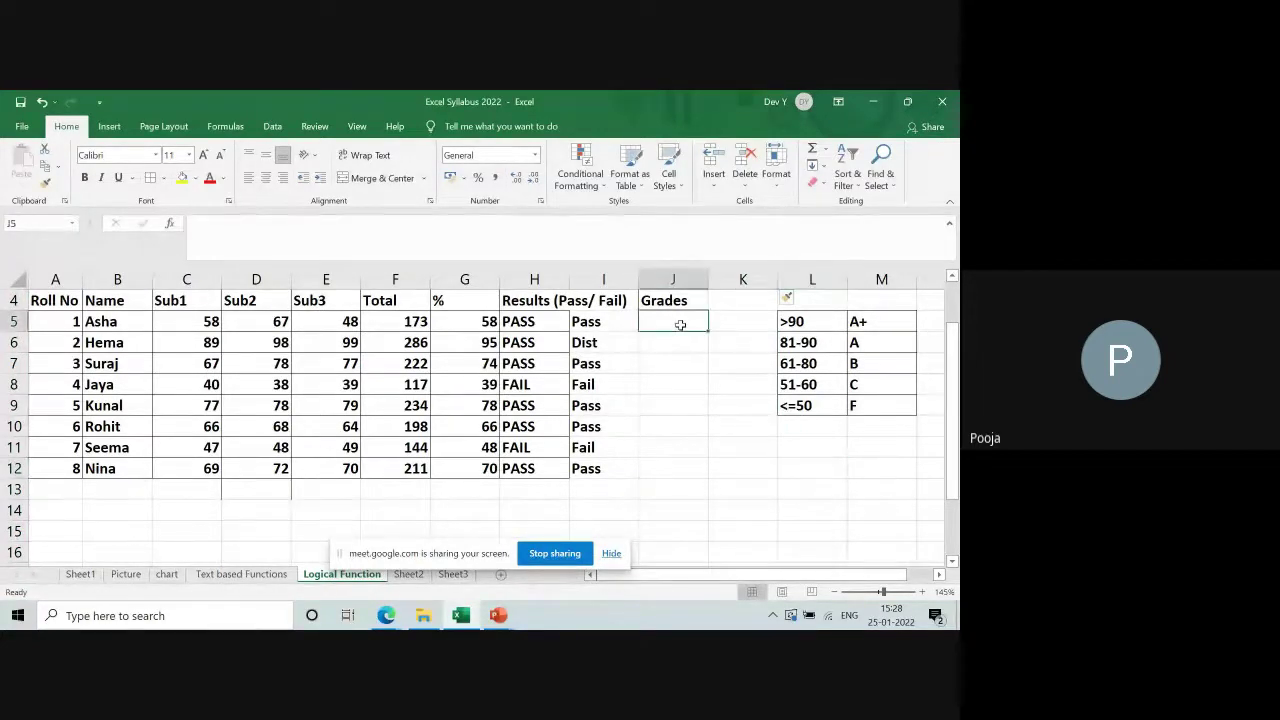
key("alt+Tab")
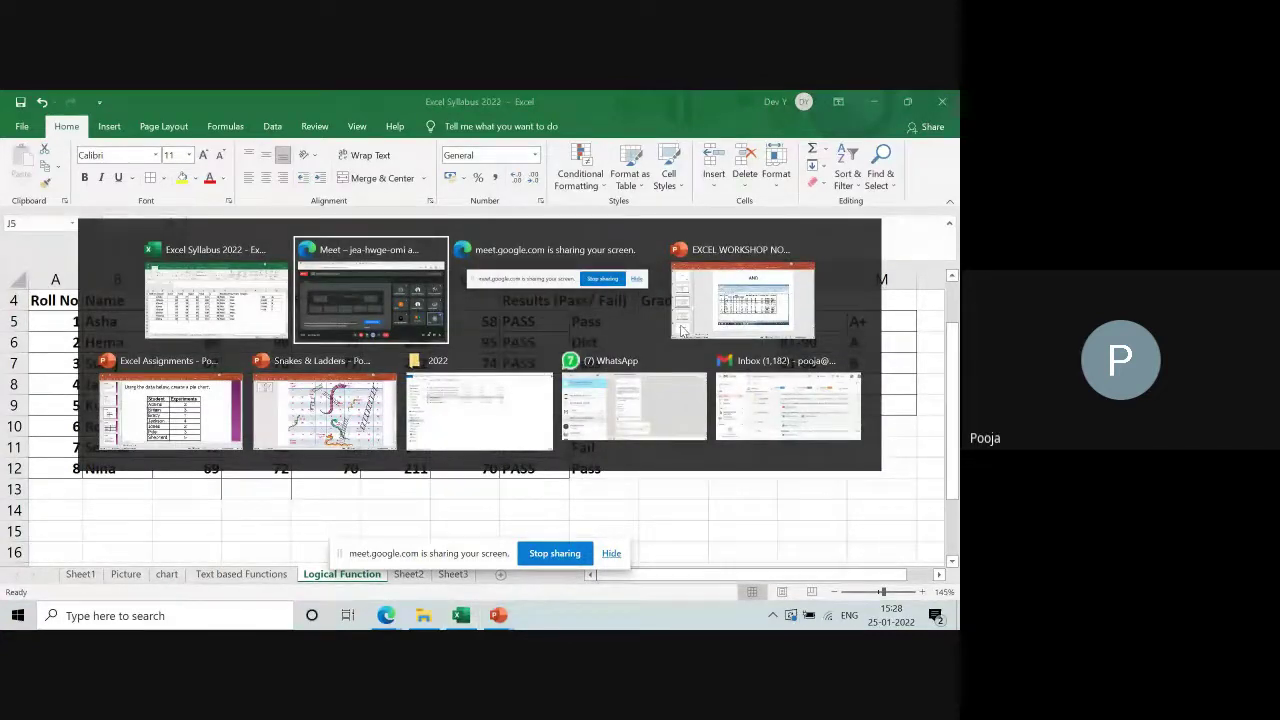
key("alt+shift+Tab")
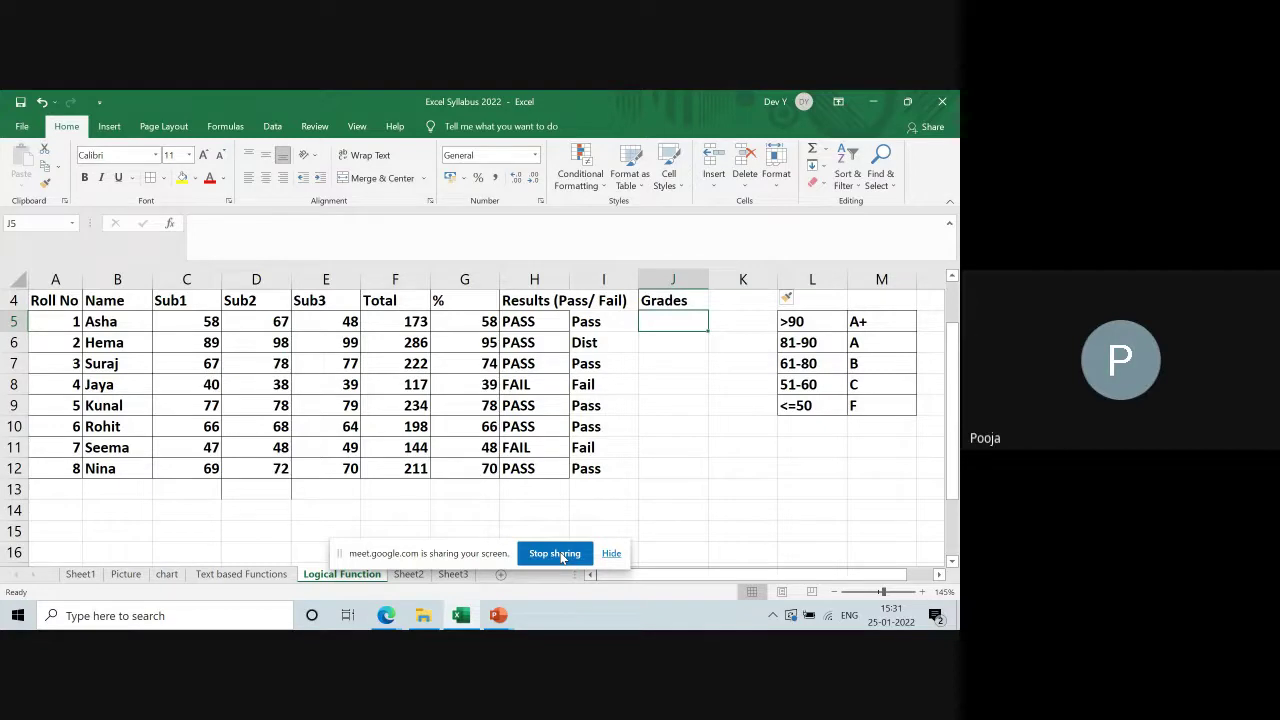
Step: Start an IF formula in J5 that returns "A+" when the percentage in G5 is >90
type("=")
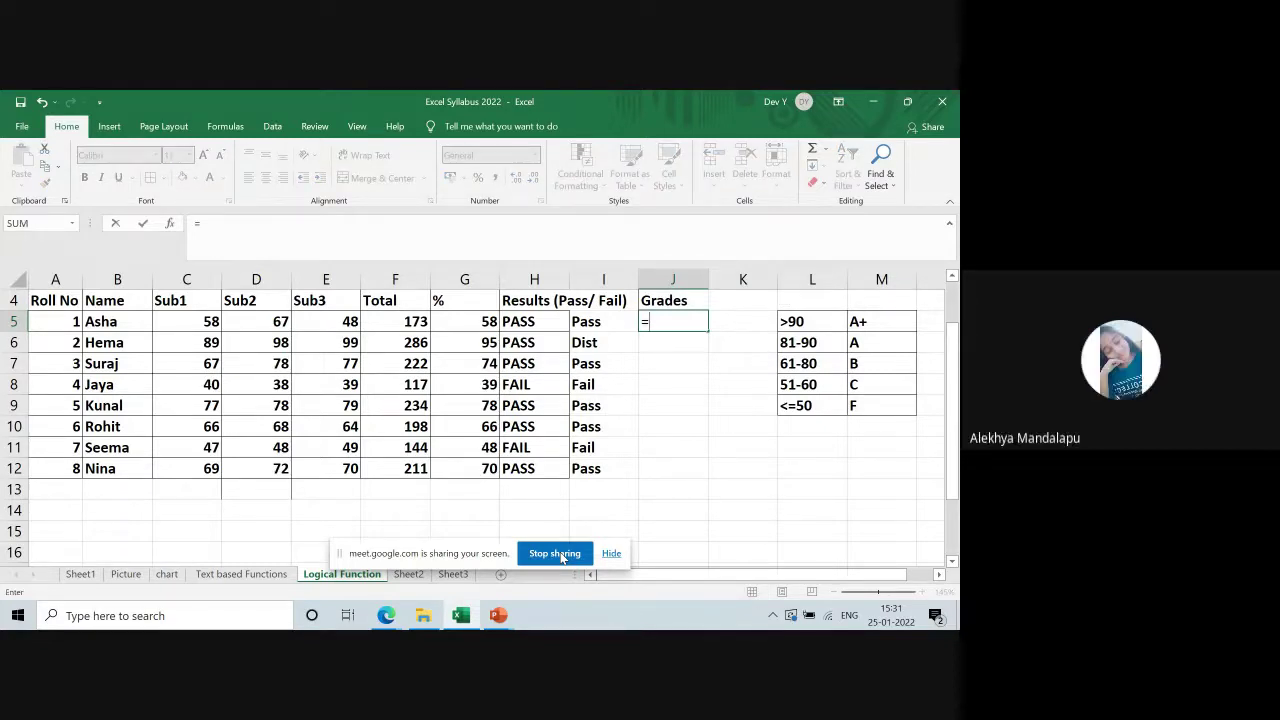
type("if")
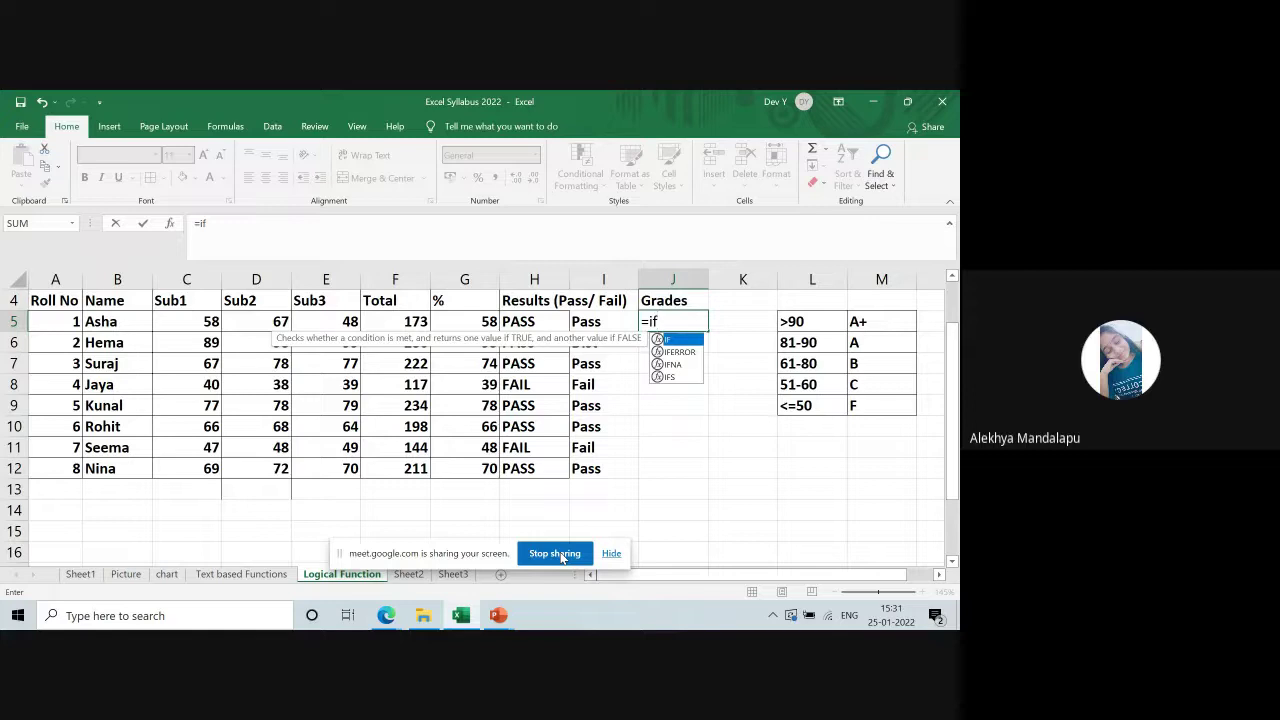
type("(")
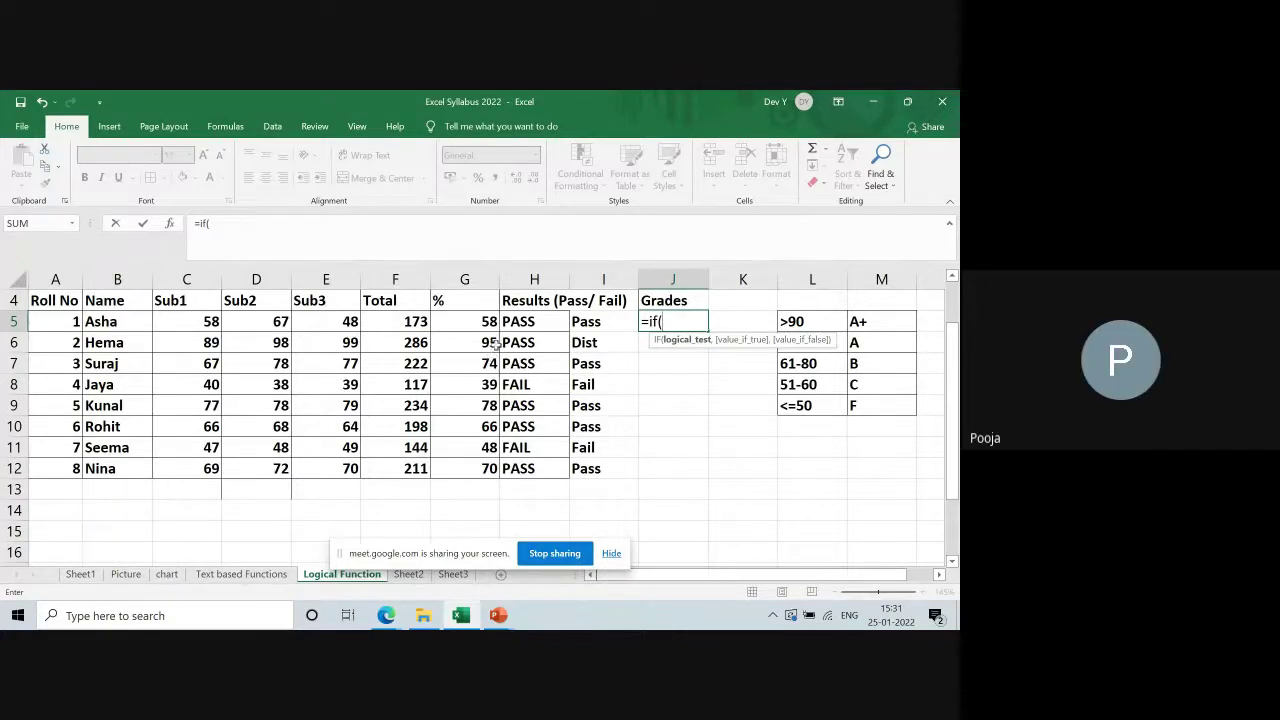
left_click(474, 321)
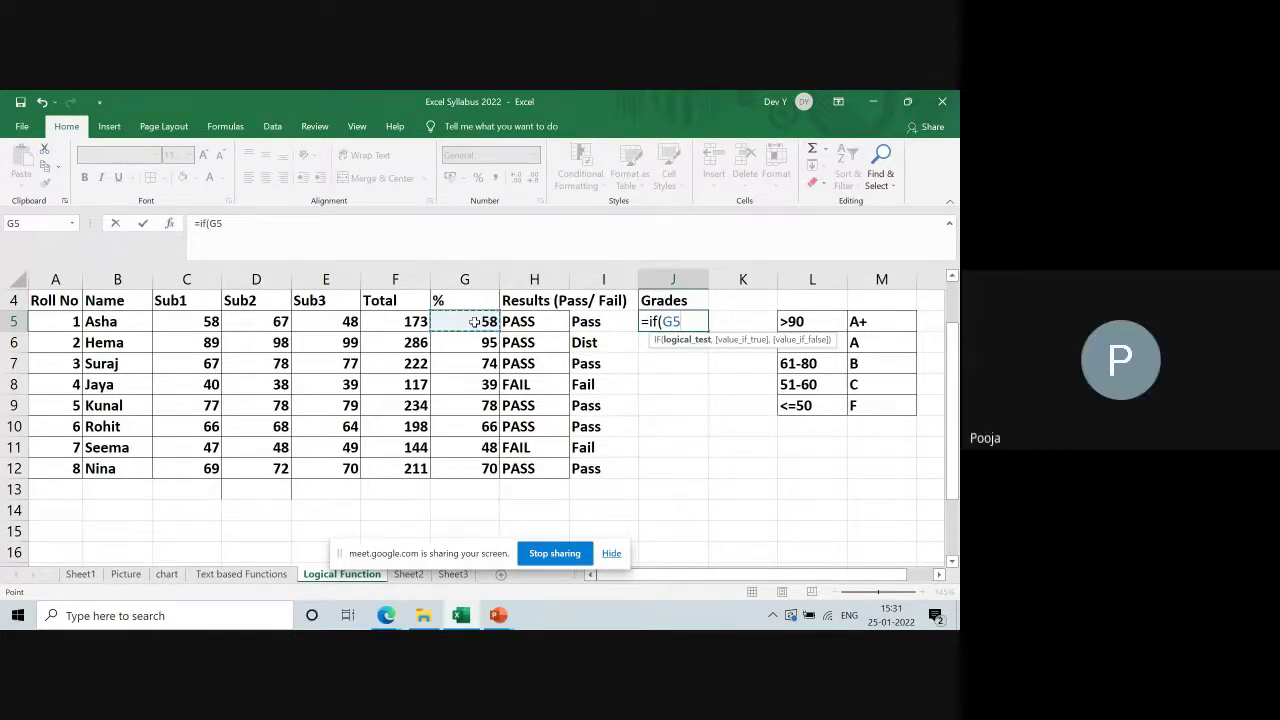
type(">90")
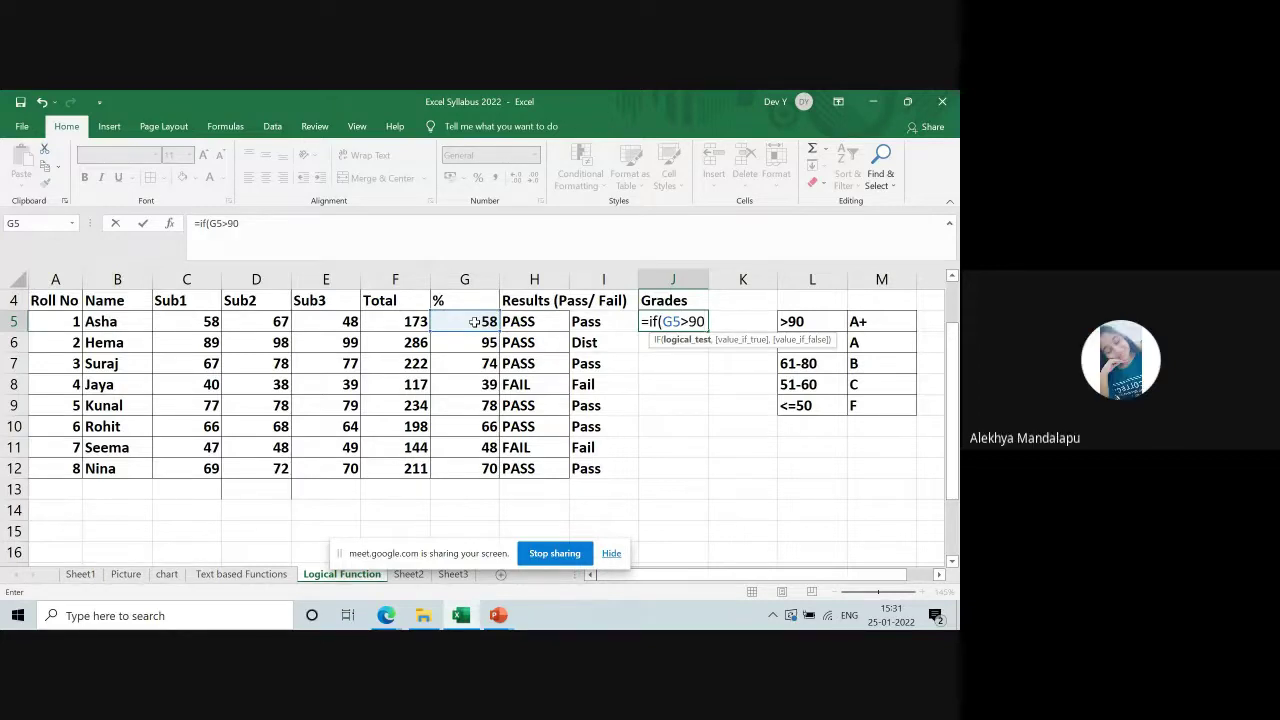
type(",")
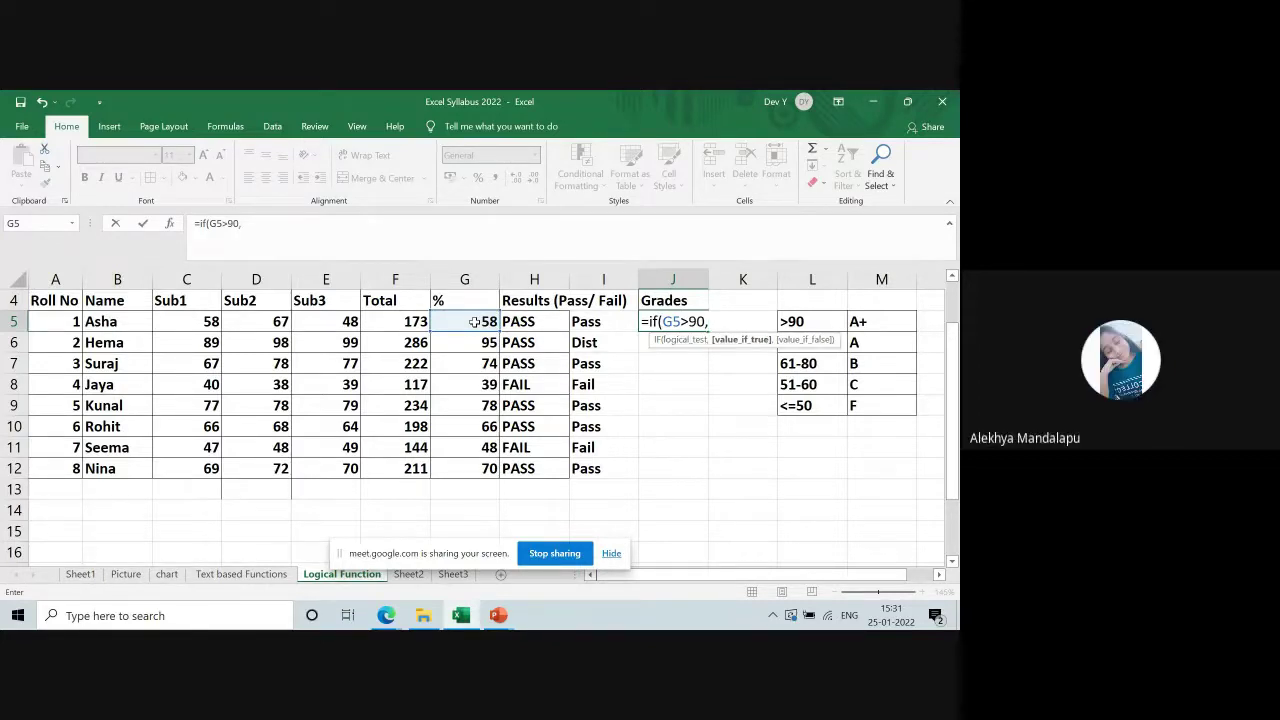
type("\"A+\"")
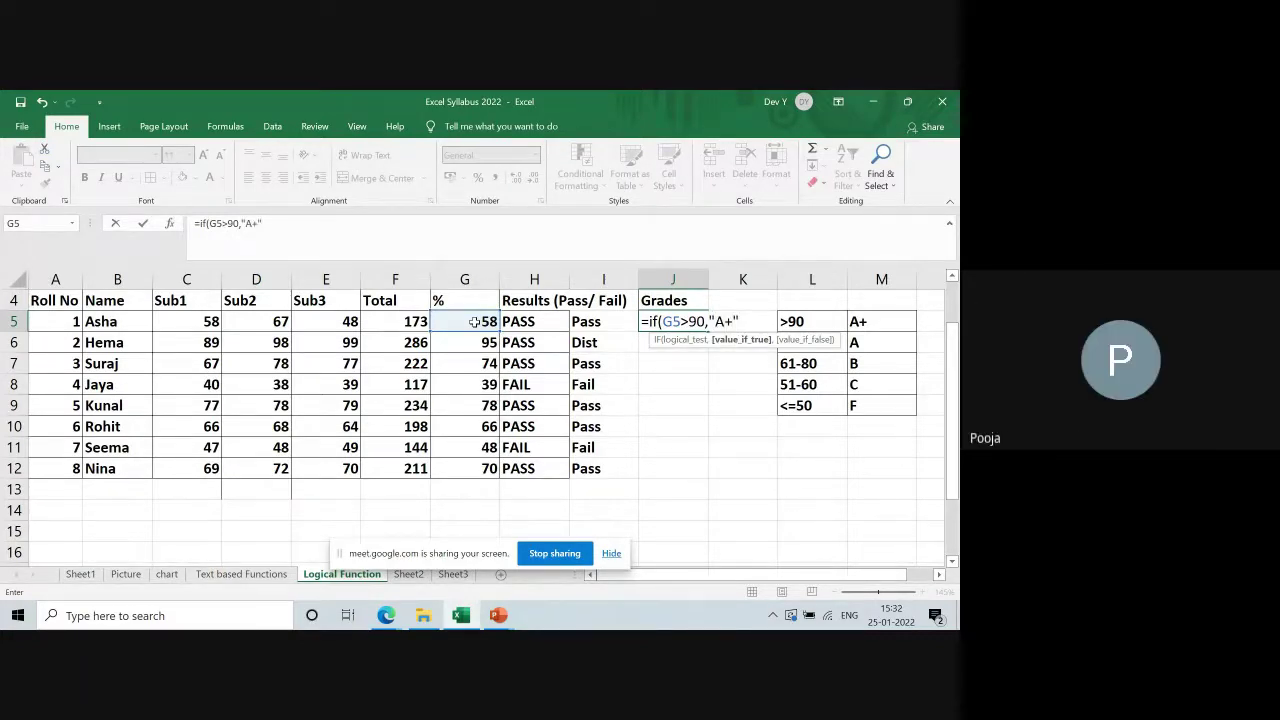
type(",")
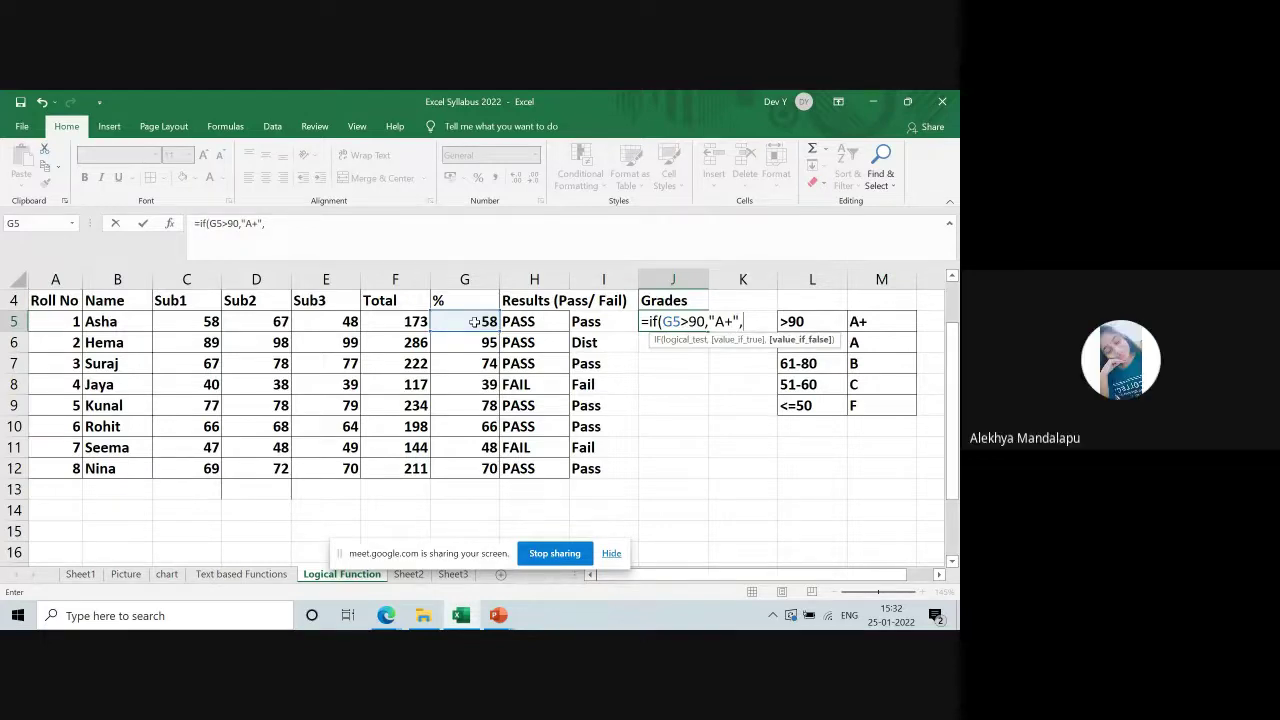
Step: Nest a second IF as the false value in the J5 formula, returning "A" when G5>80
type("if")
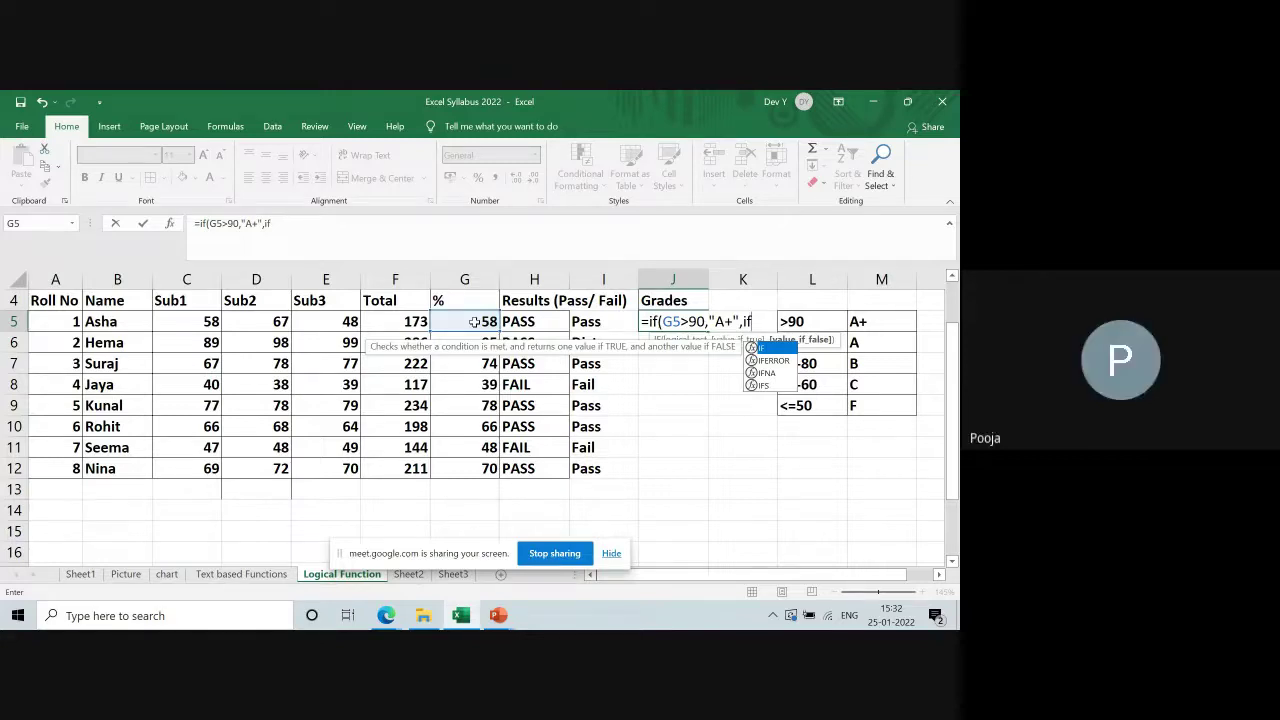
type("(")
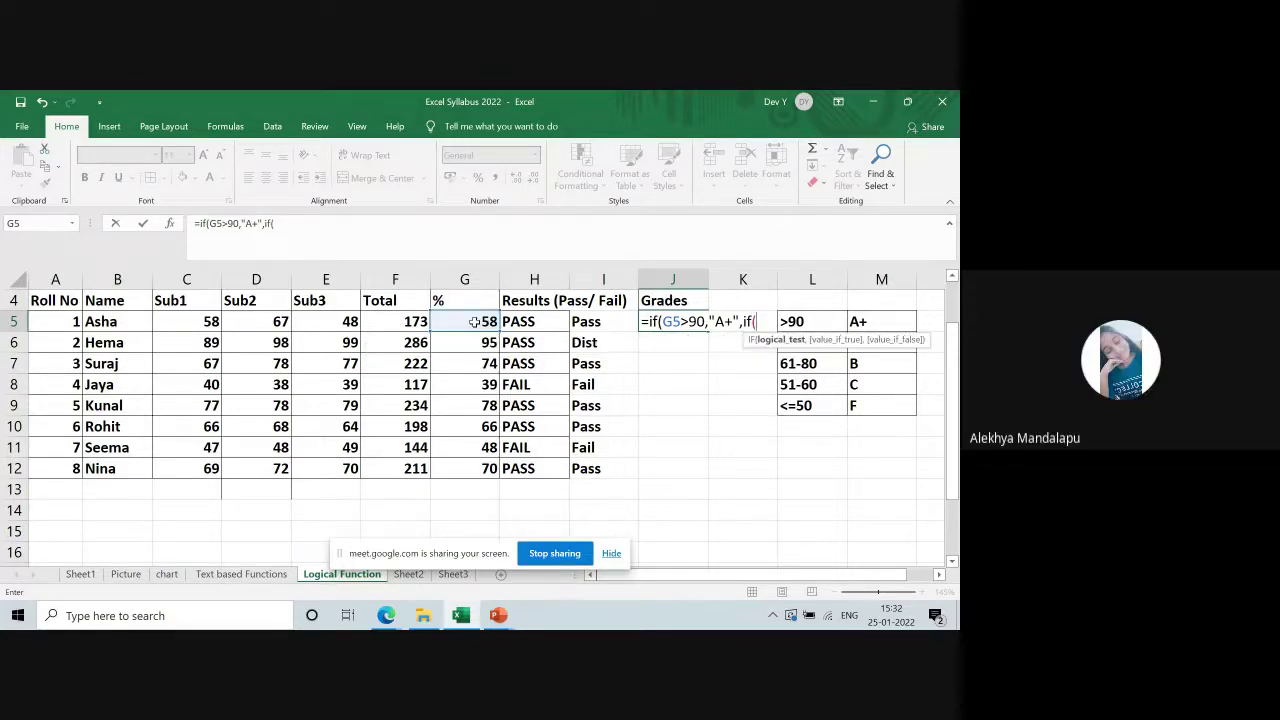
left_click(477, 321)
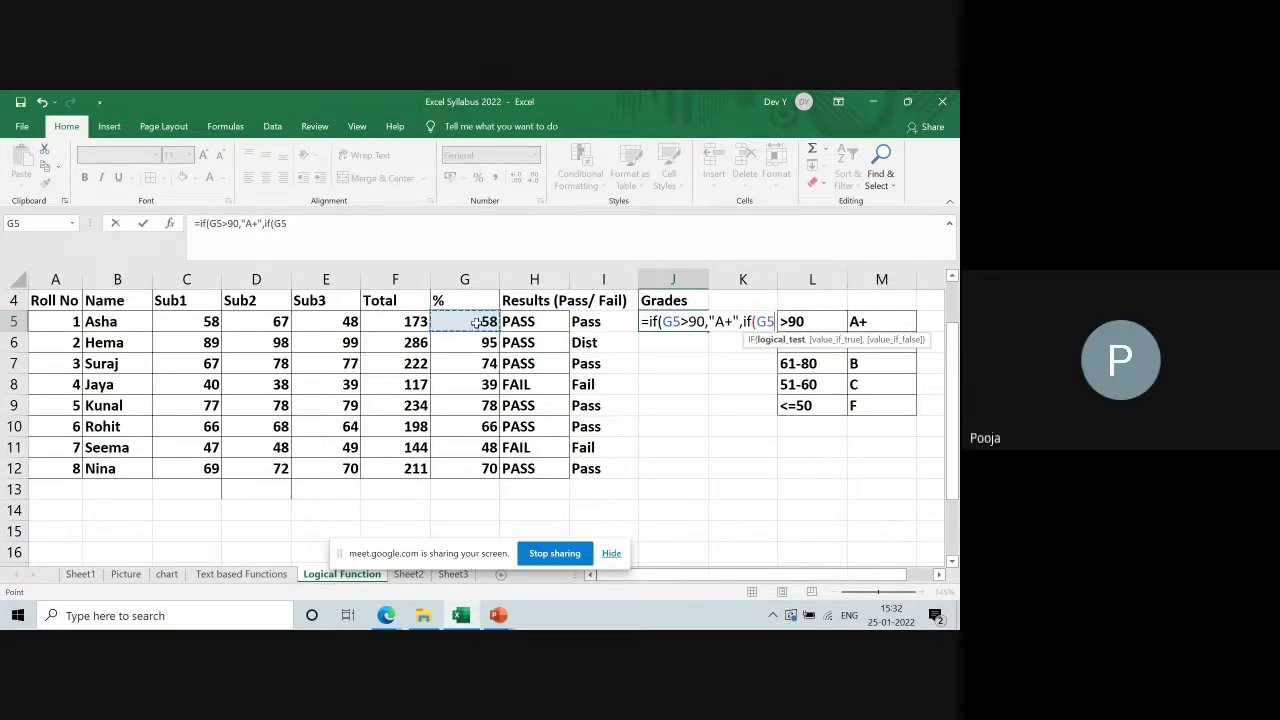
type(">80")
type(",")
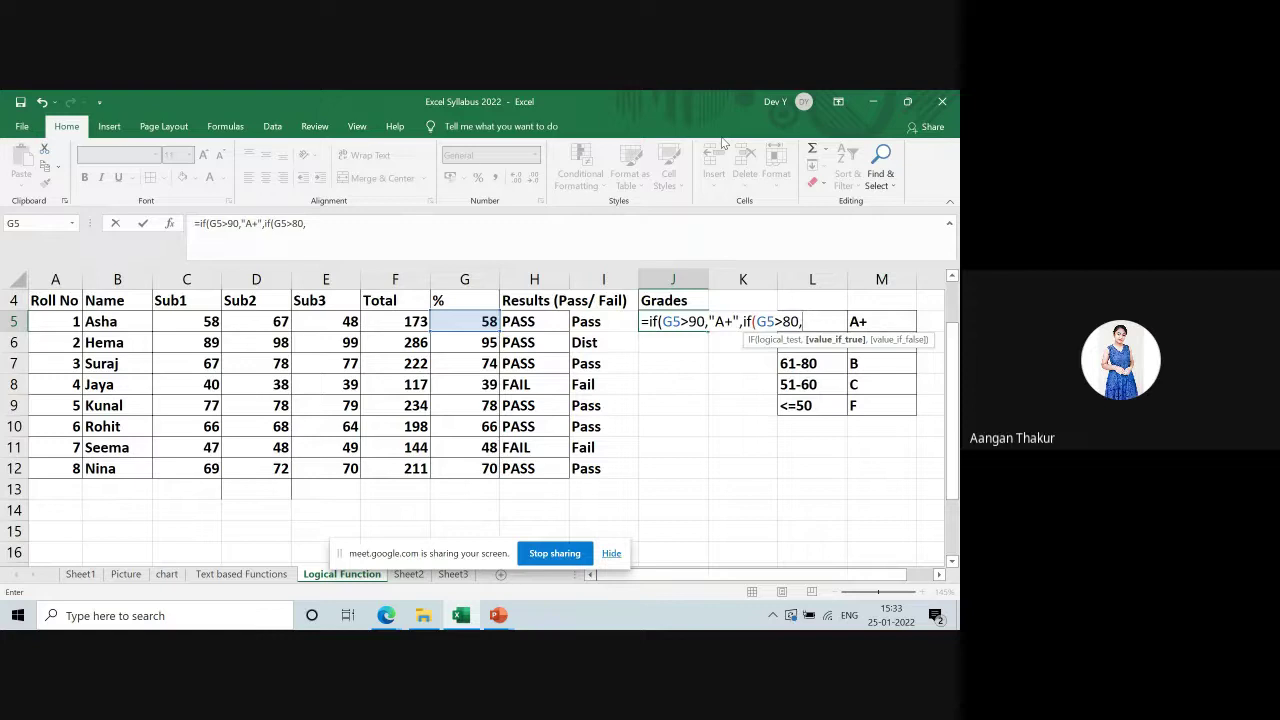
type("\"A\",")
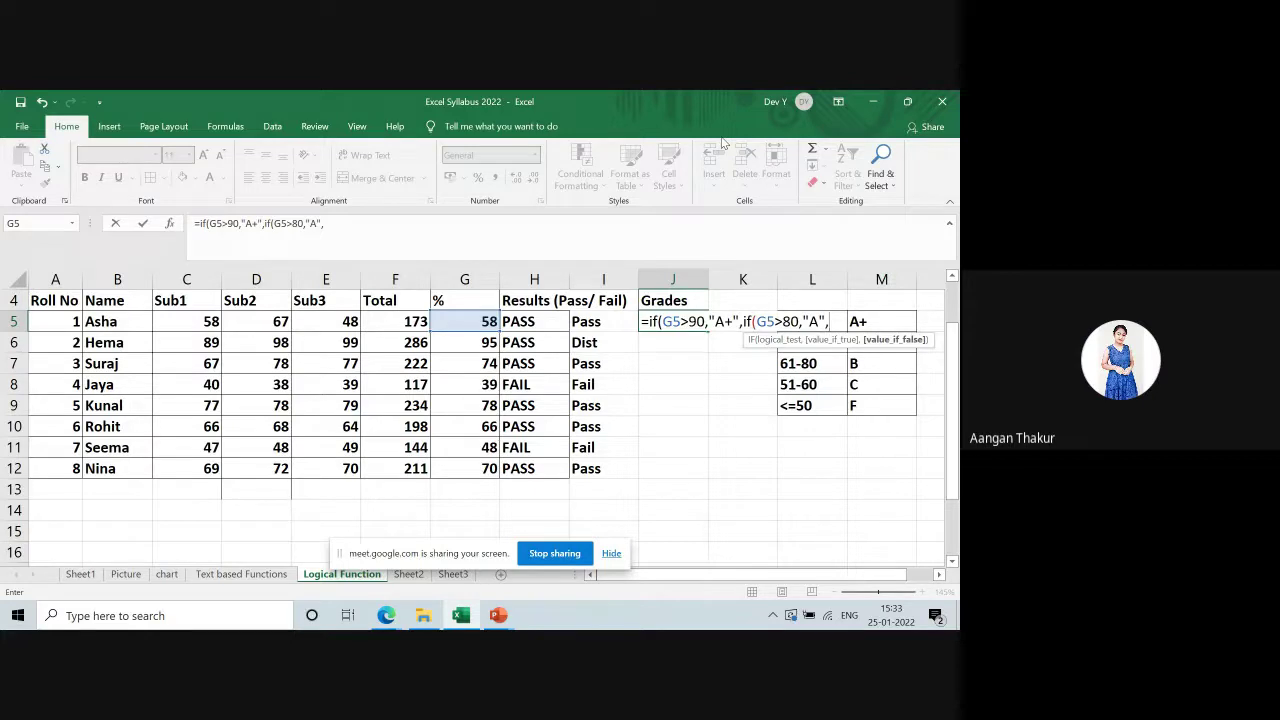
Step: Nest a third IF in the J5 formula that returns "B" when G5>60
type("if")
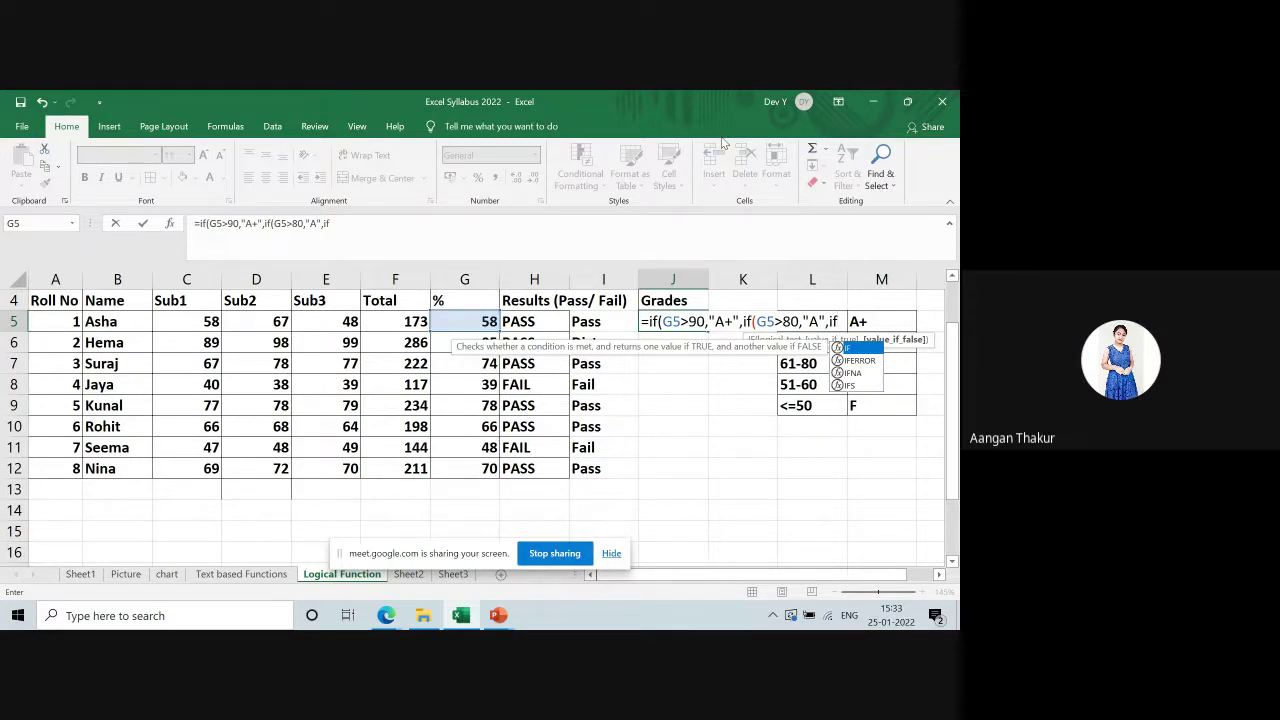
type("(")
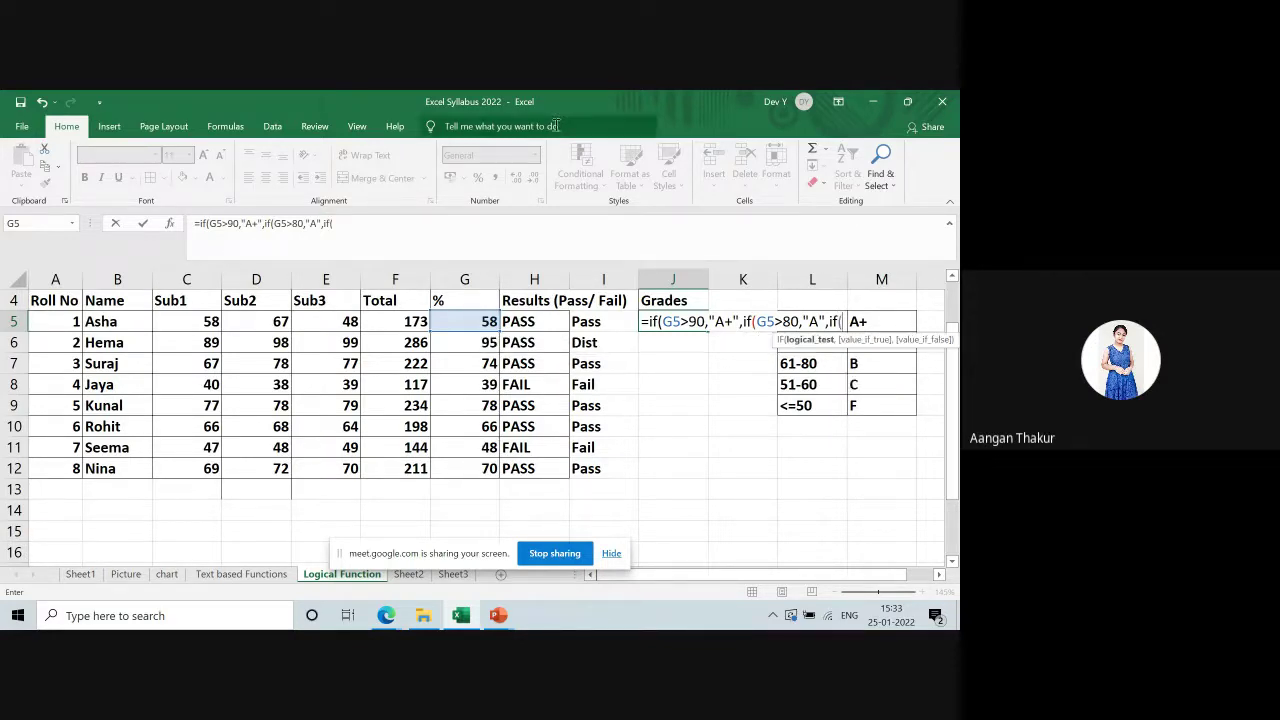
left_click(456, 321)
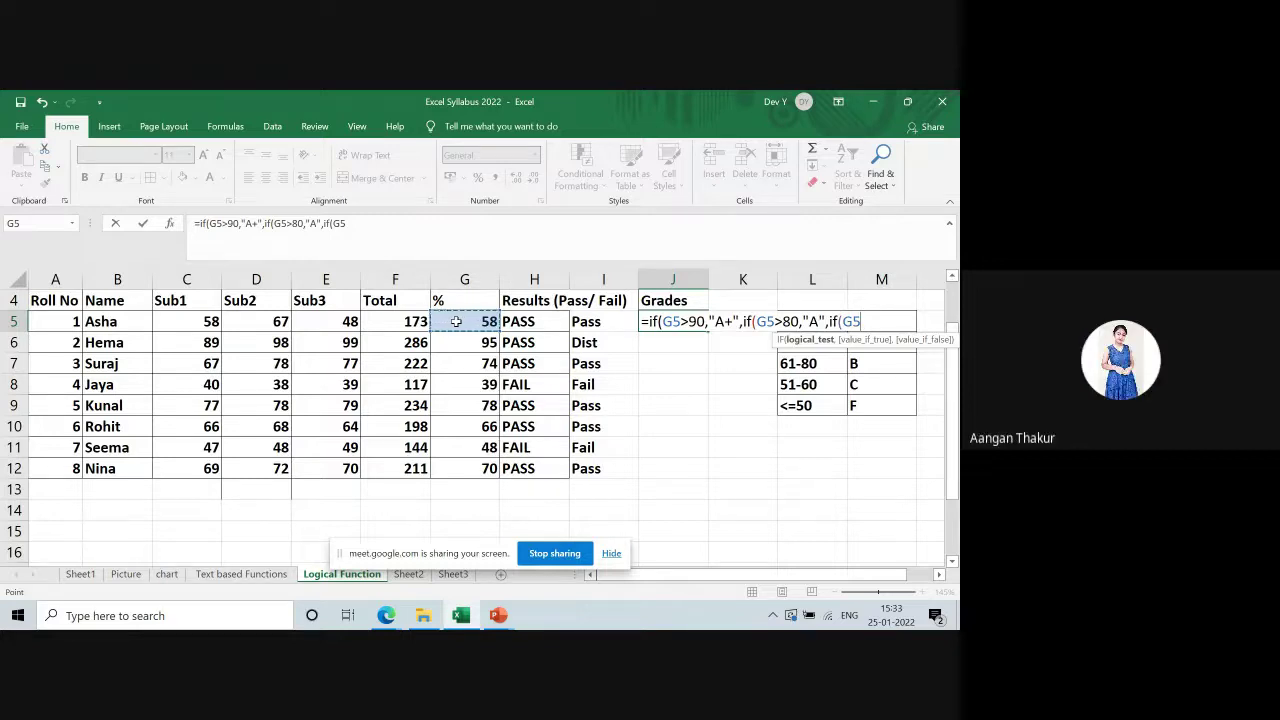
type(">70,\"")
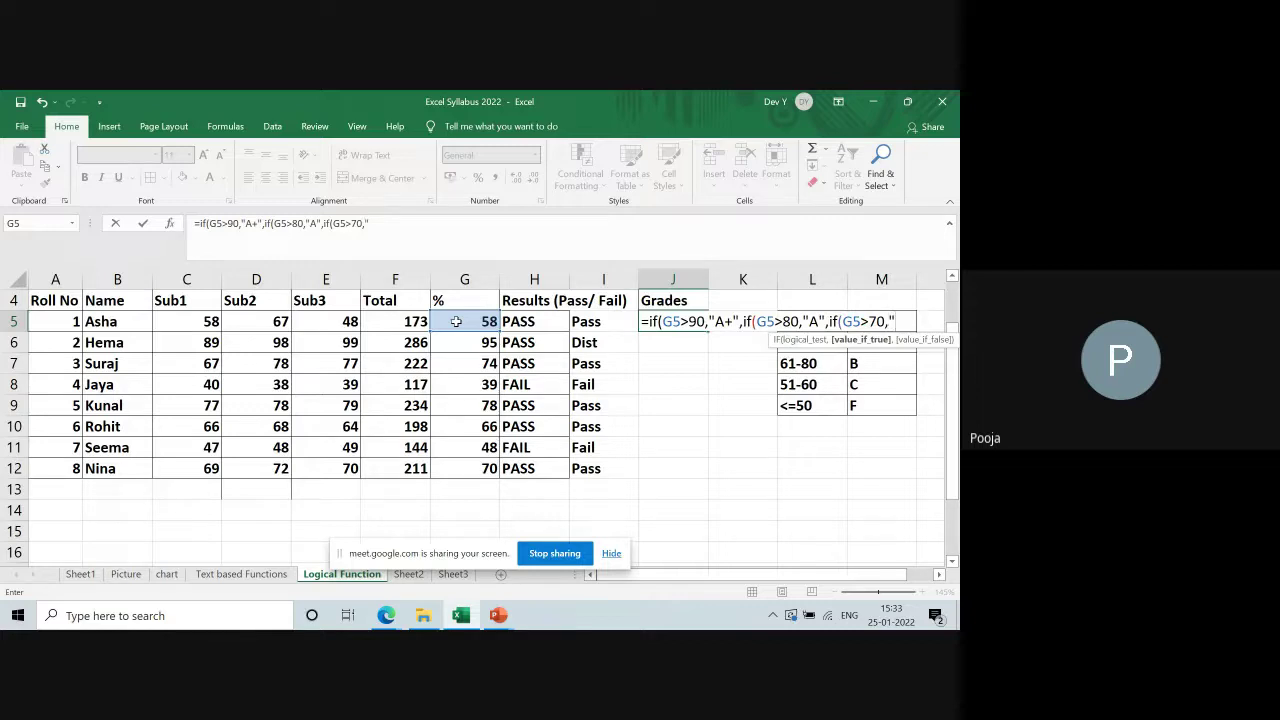
key("BackSpace")
key("BackSpace")
key("BackSpace")
key("BackSpace")
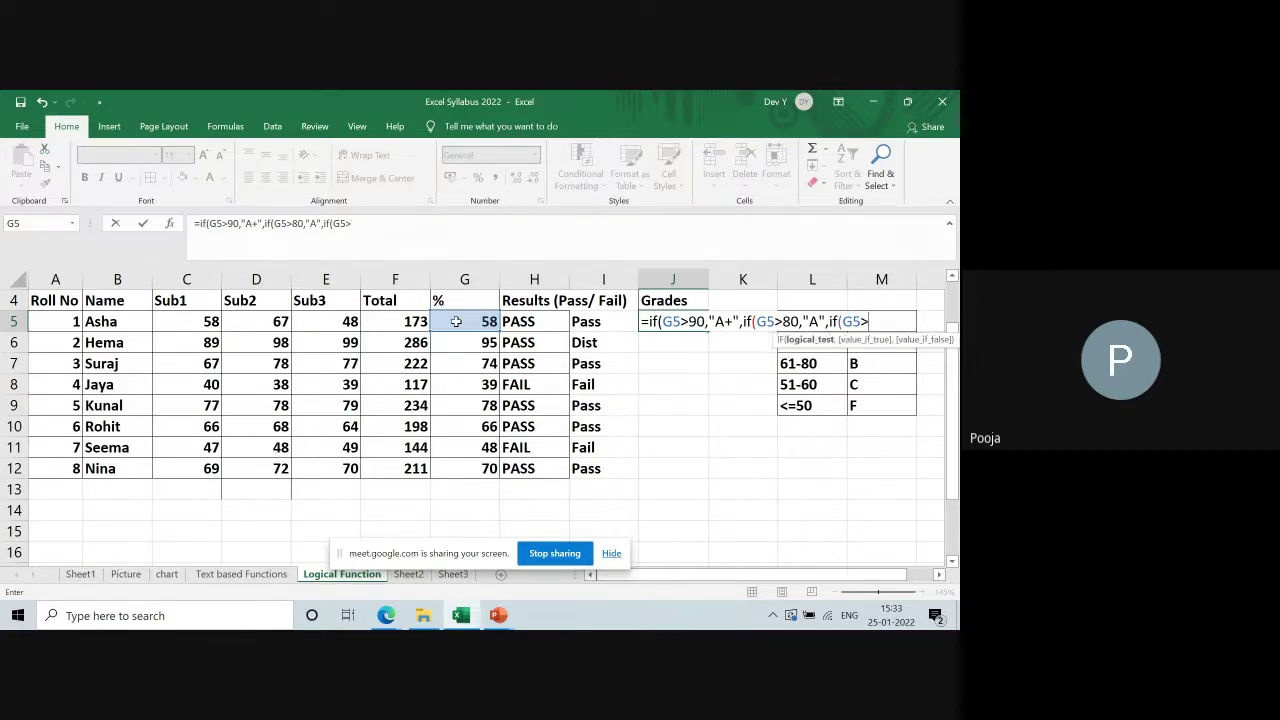
type("60,")
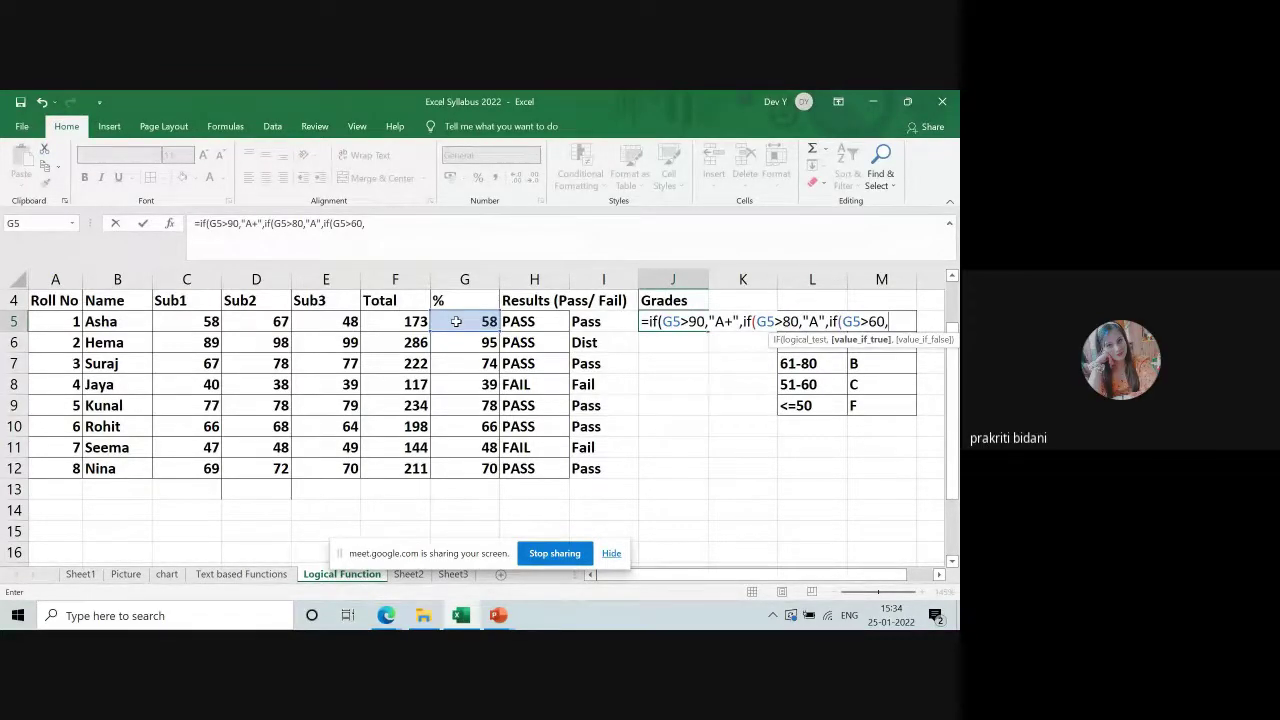
type("\"B")
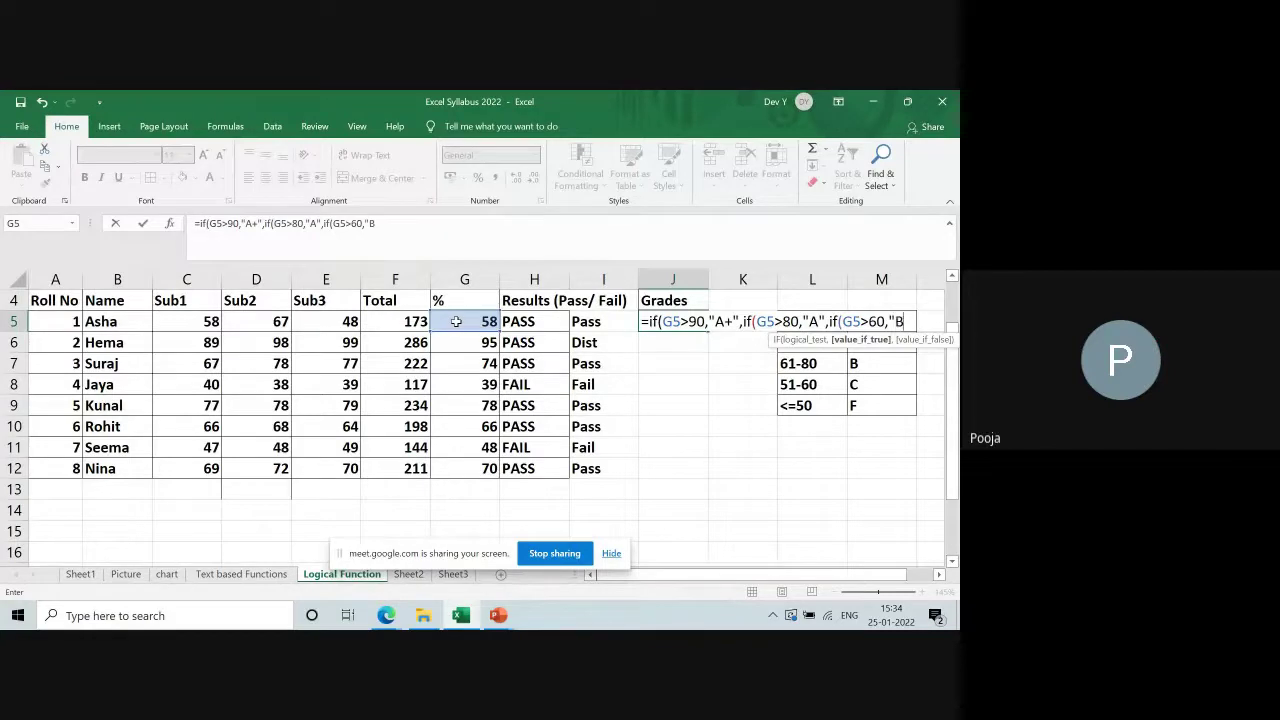
type("\"")
type(",")
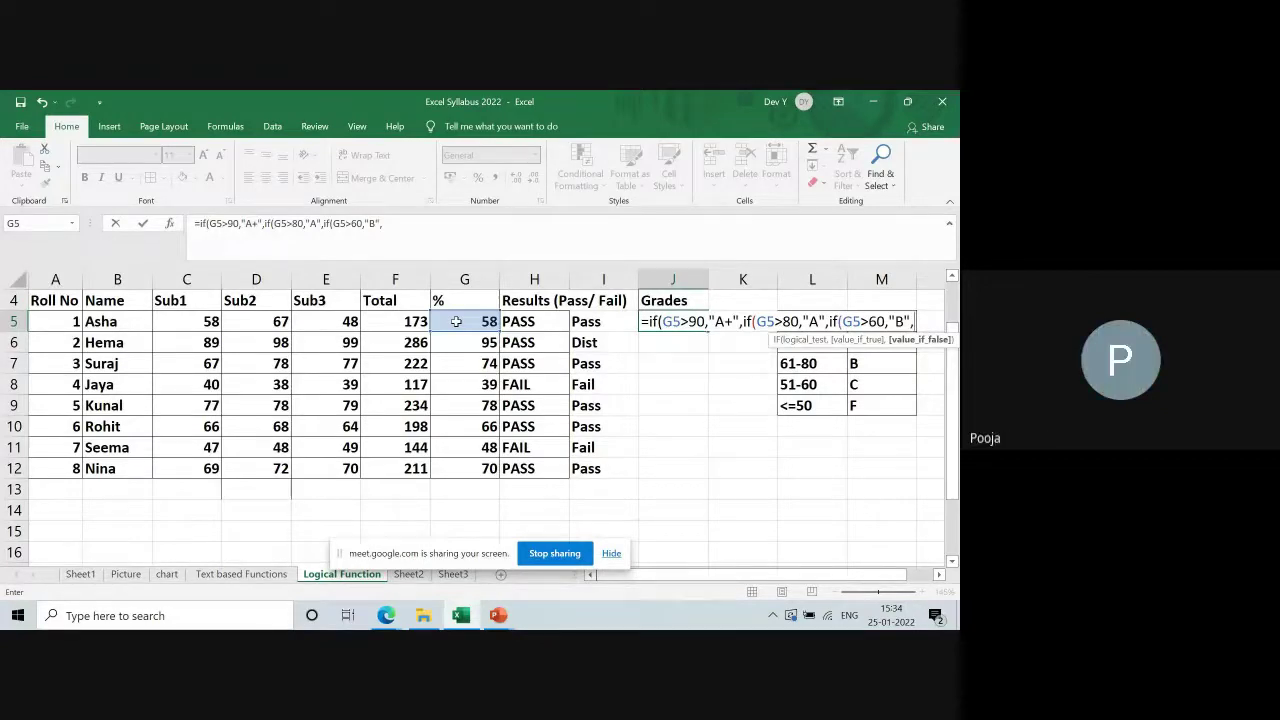
Step: Nest a fourth IF in the J5 formula that returns "C" when G5>50
type("if(")
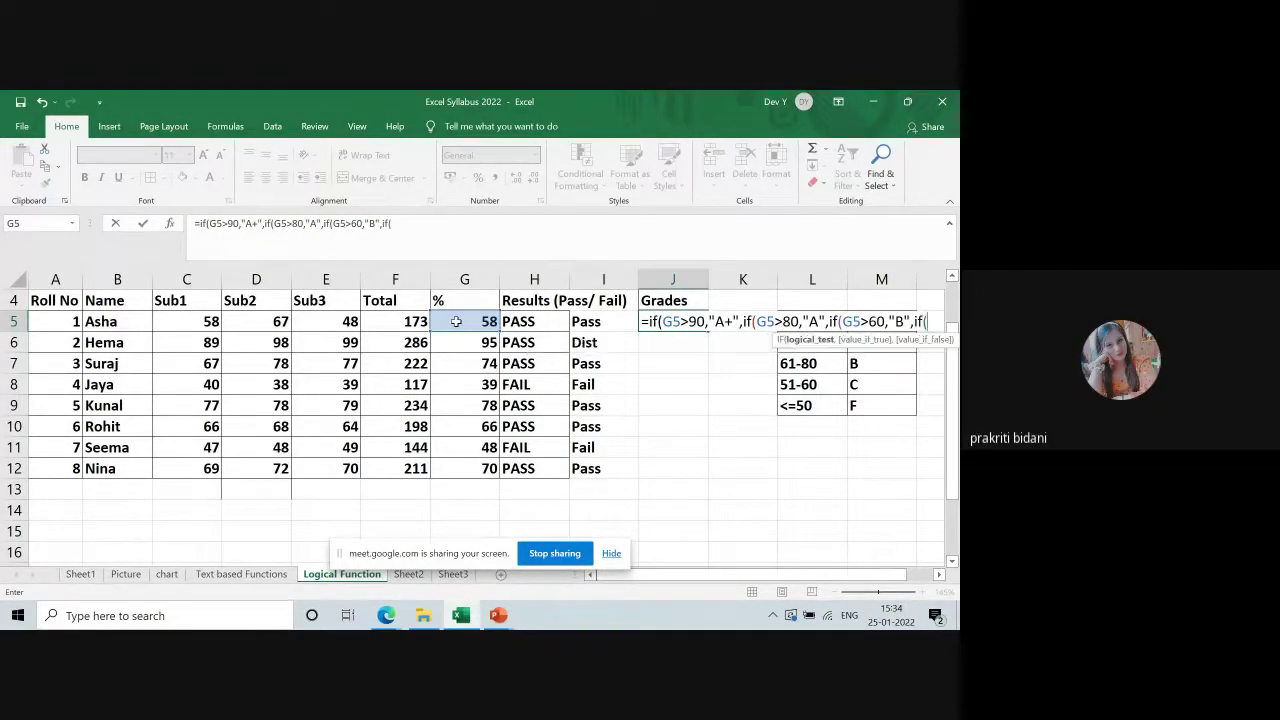
left_click(456, 321)
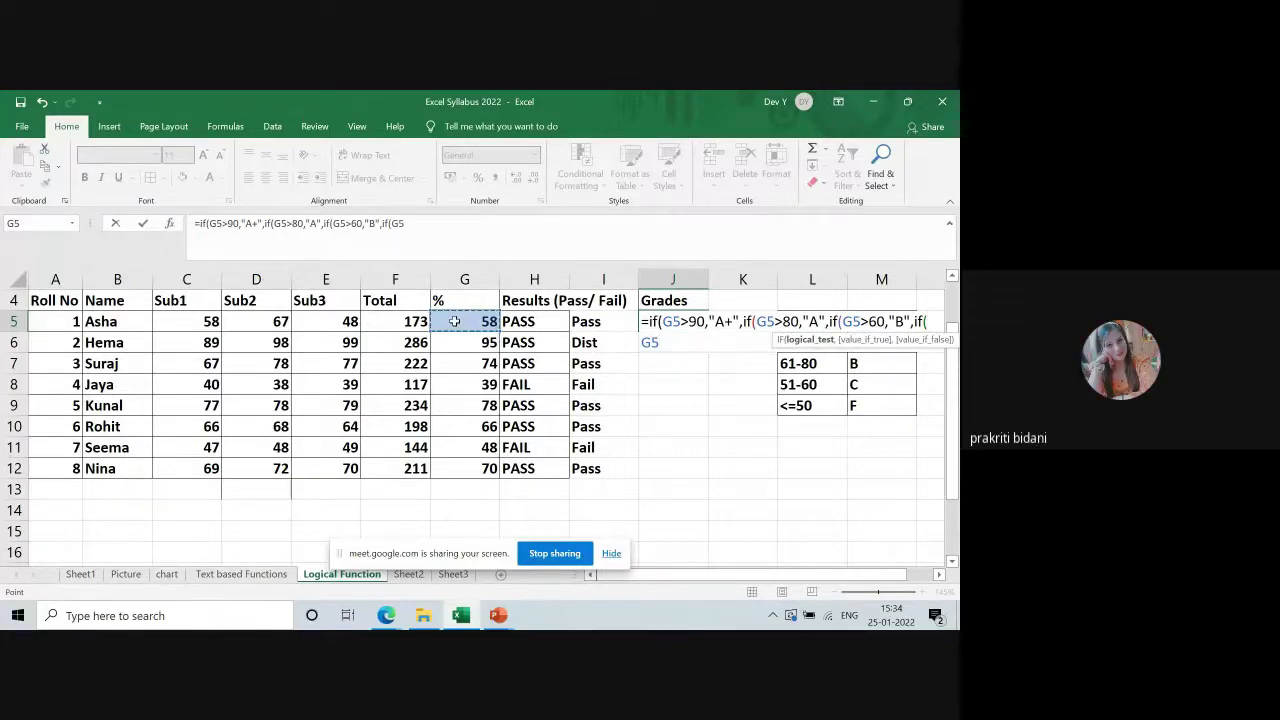
type(">")
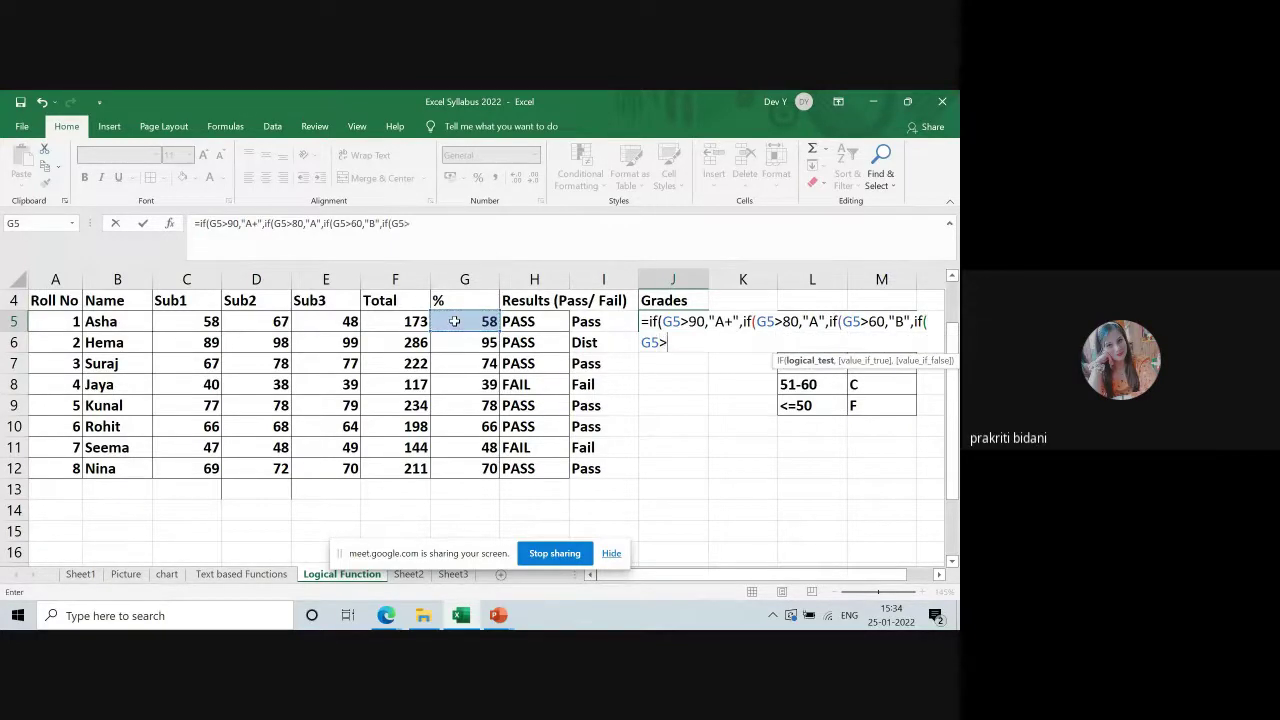
type("50")
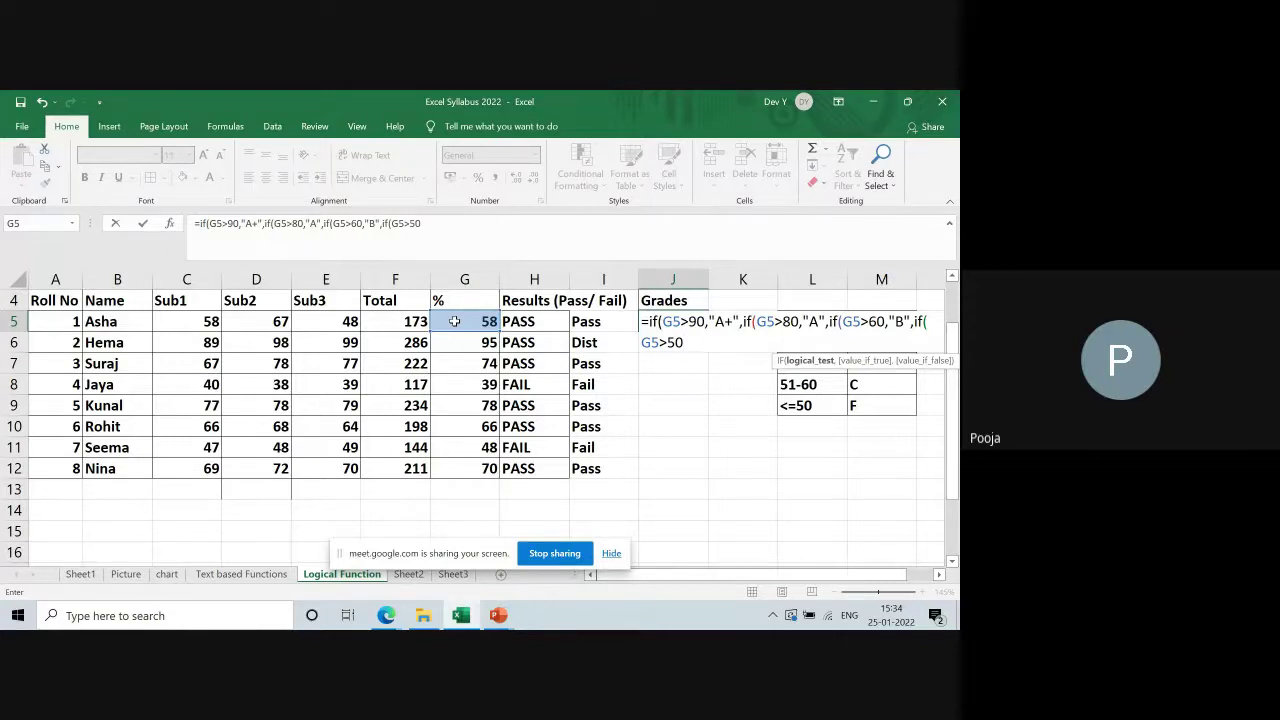
type(",")
type("\"C")
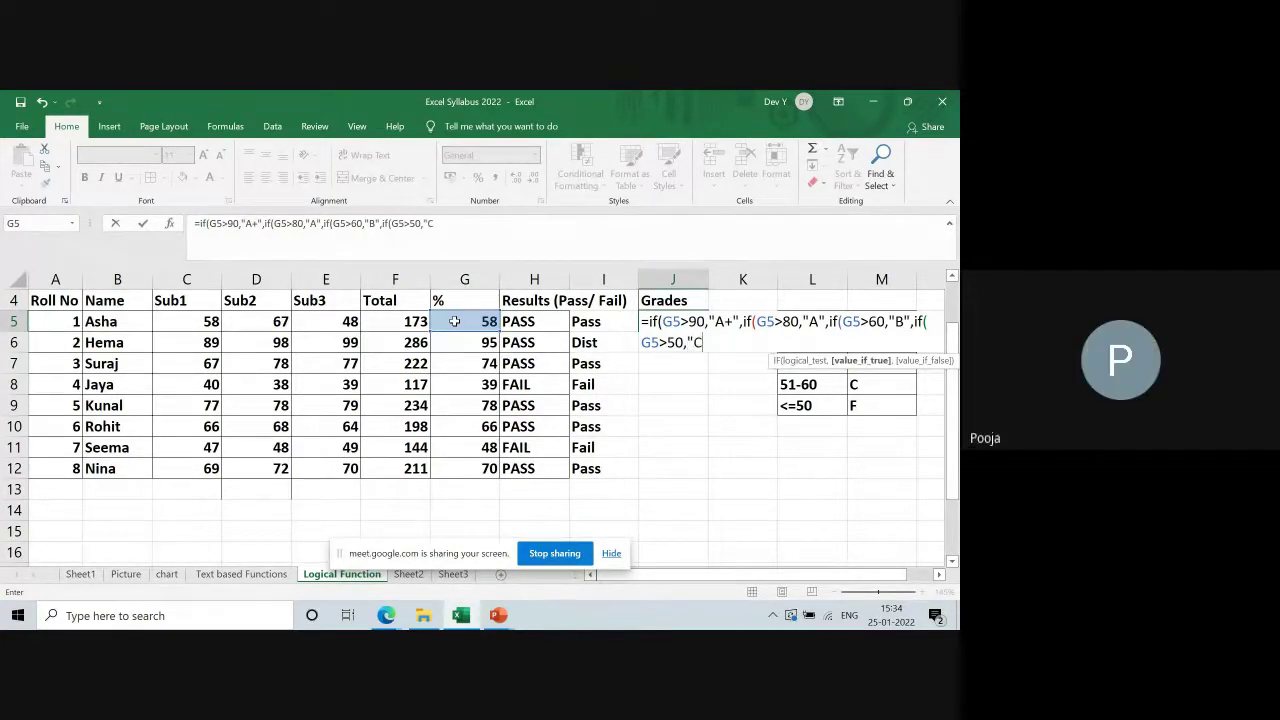
type("\",")
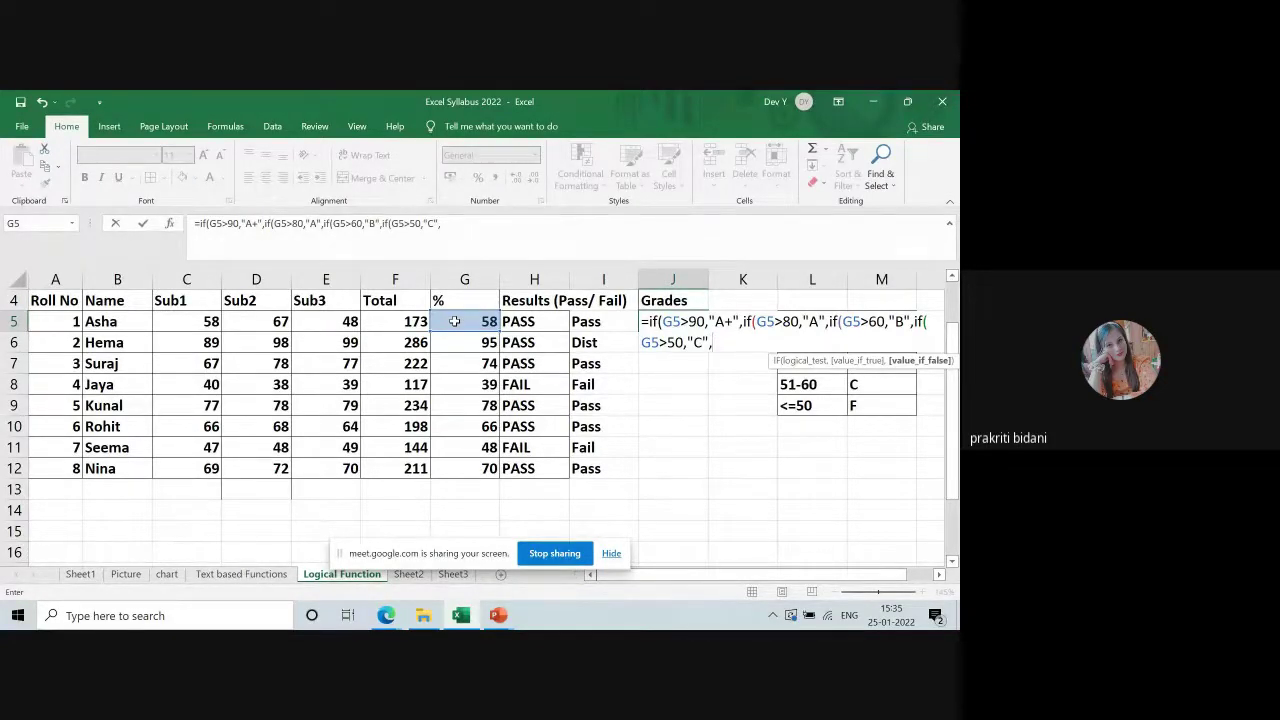
Step: Try to nest a fifth IF in the J5 formula that returns "F" when G5<=50
type("if(")
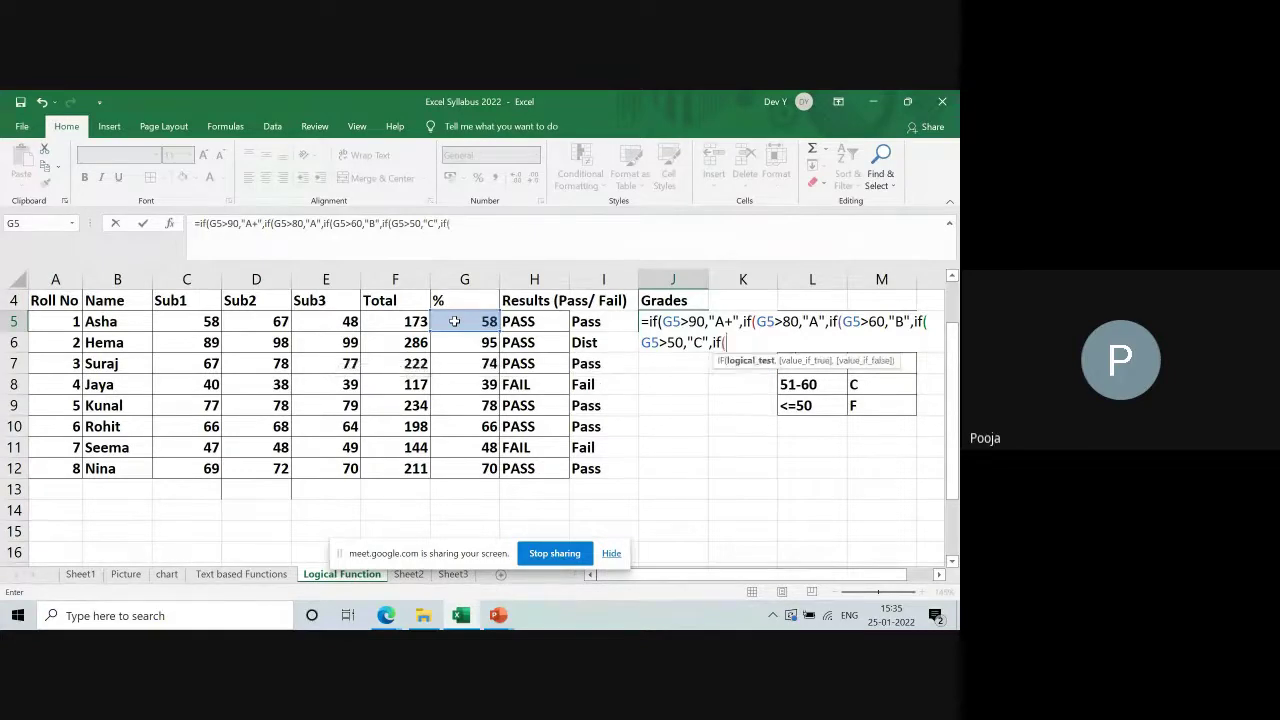
left_click(454, 321)
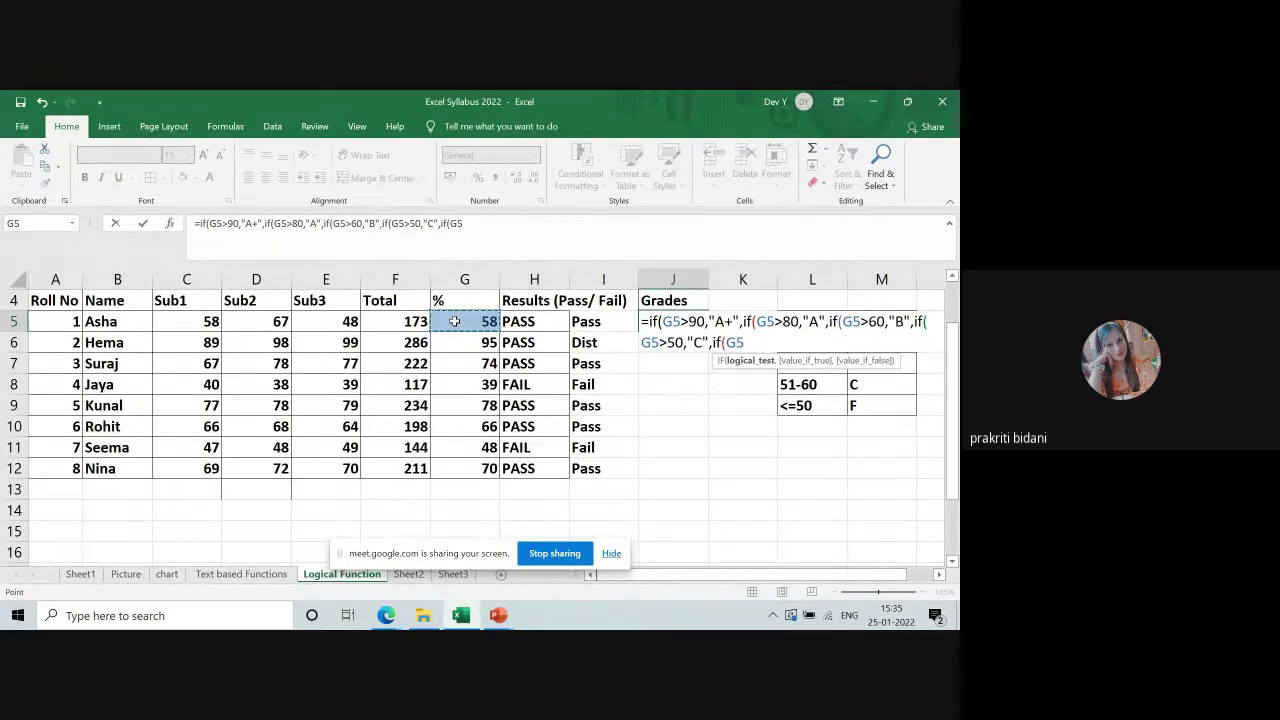
type("<=")
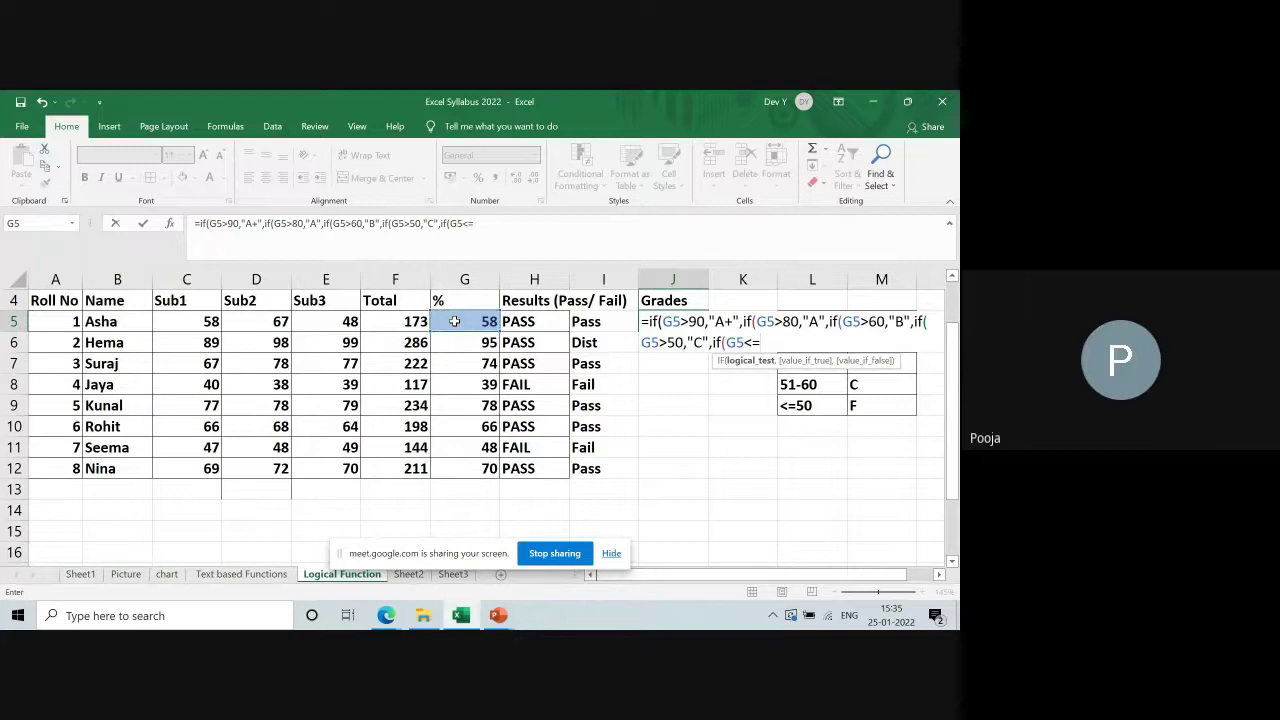
type("50")
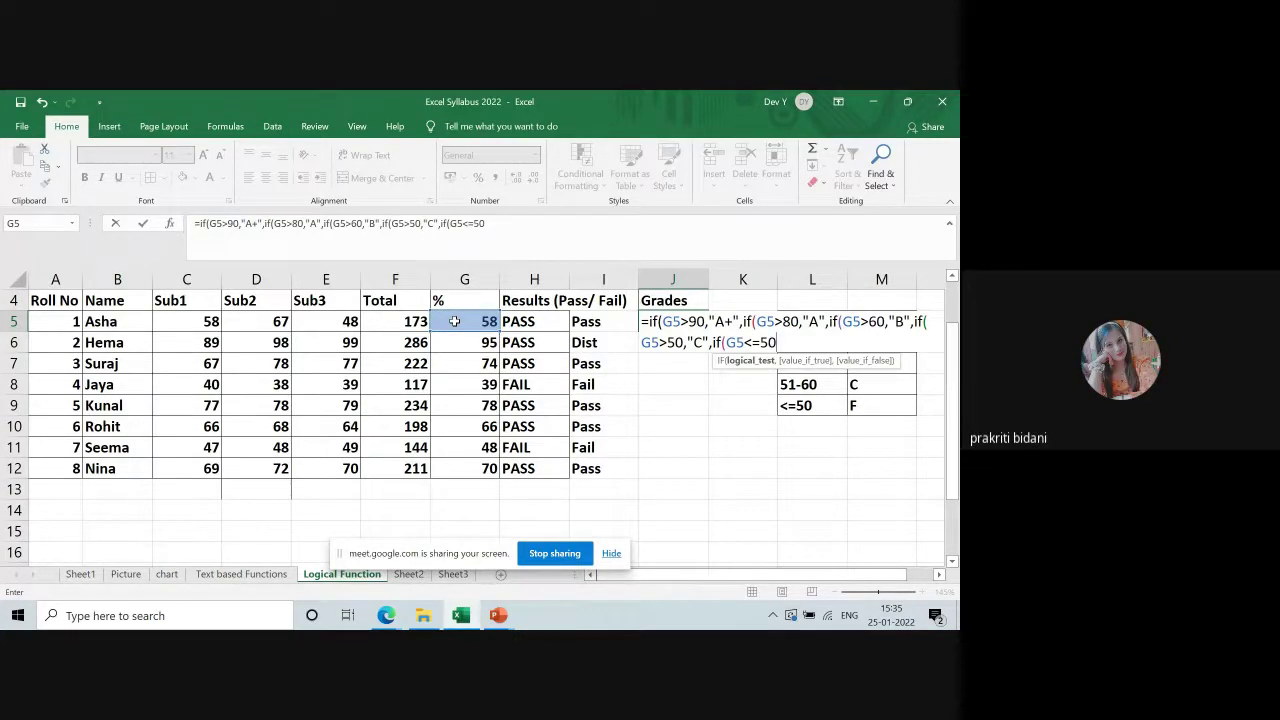
type(",\"F")
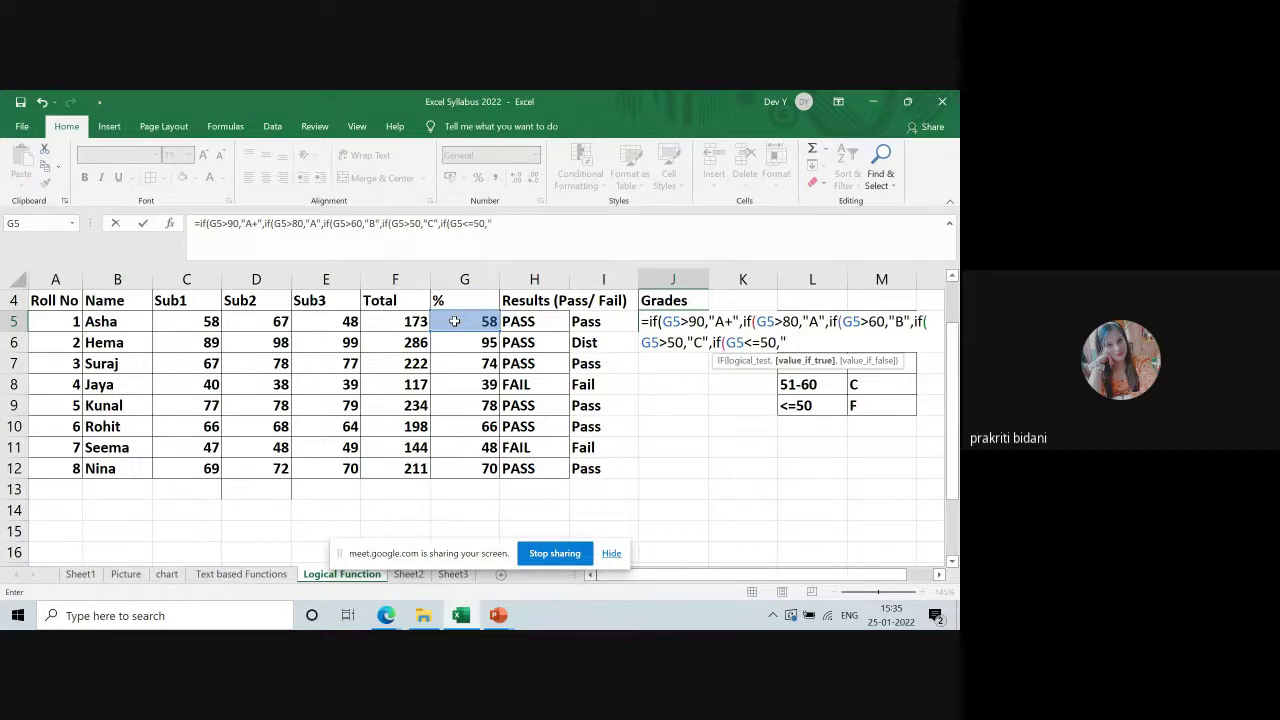
type("\"")
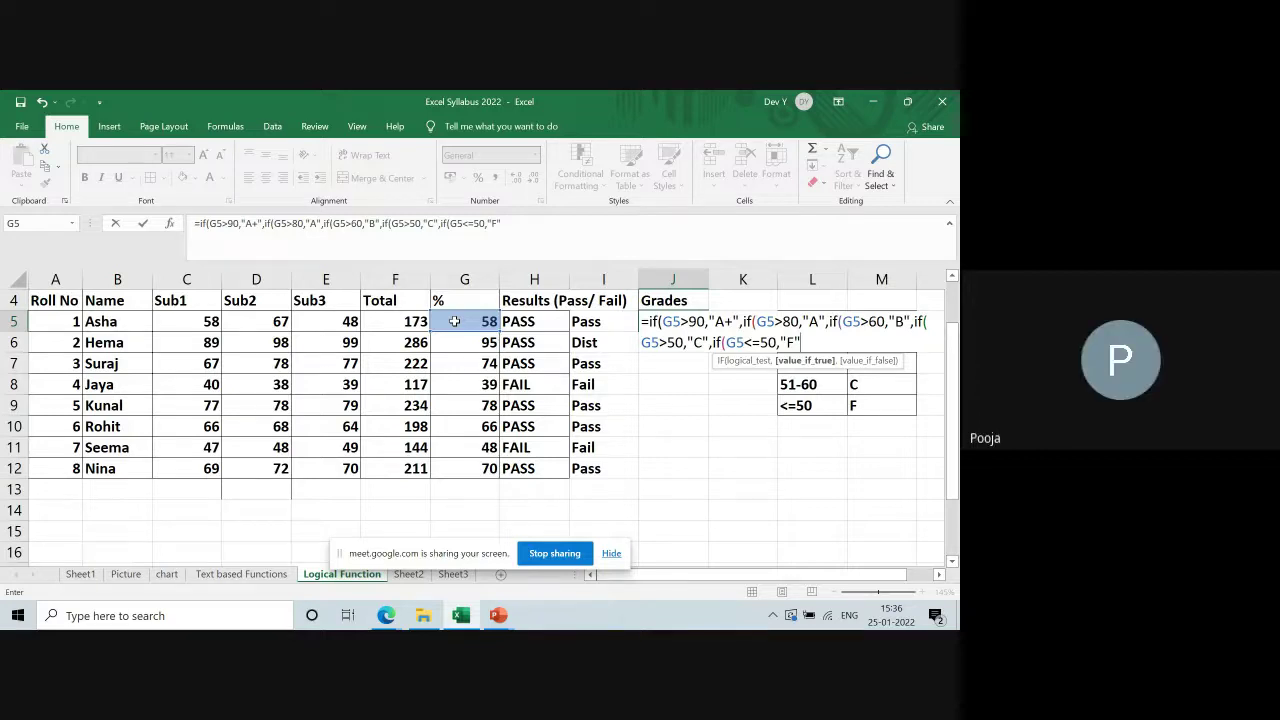
Step: Remove the fifth nested IF from the J5 formula, keeping everything up to the comma after "C"
key("BackSpace")
key("BackSpace")
key("BackSpace")
key("BackSpace")
key("BackSpace")
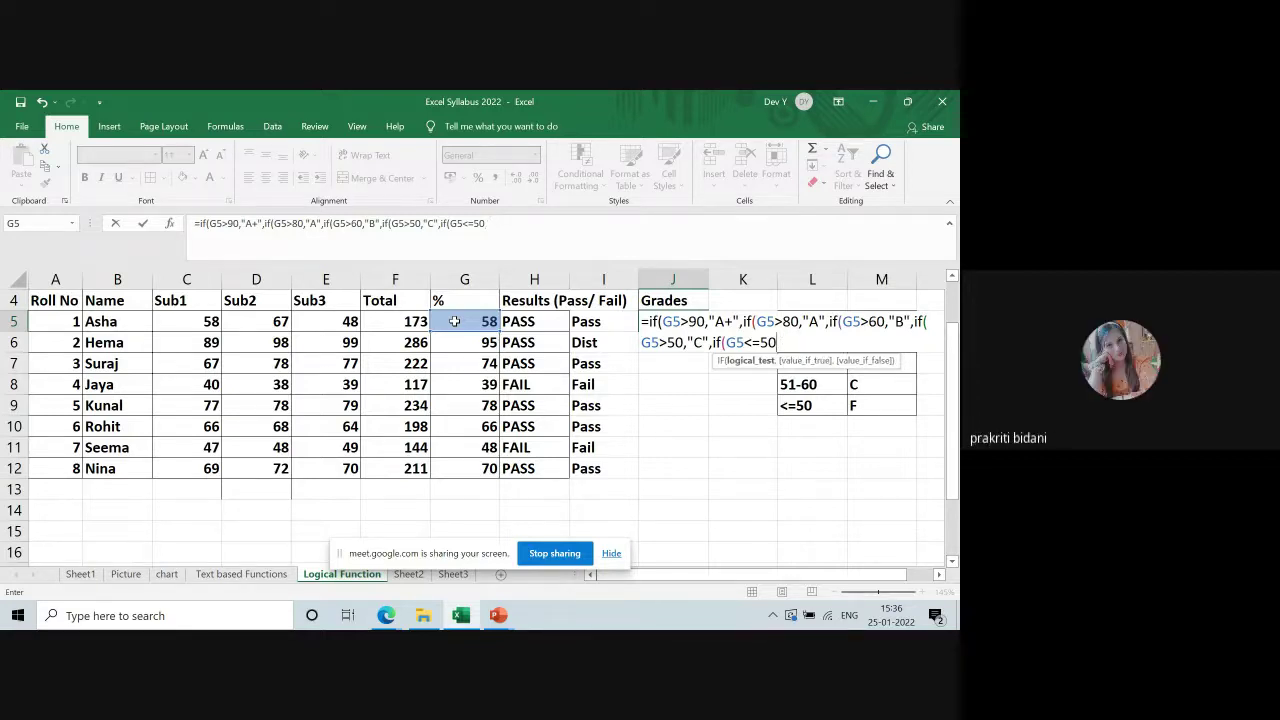
key("BackSpace")
key("BackSpace")
key("BackSpace")
key("BackSpace")
key("BackSpace")
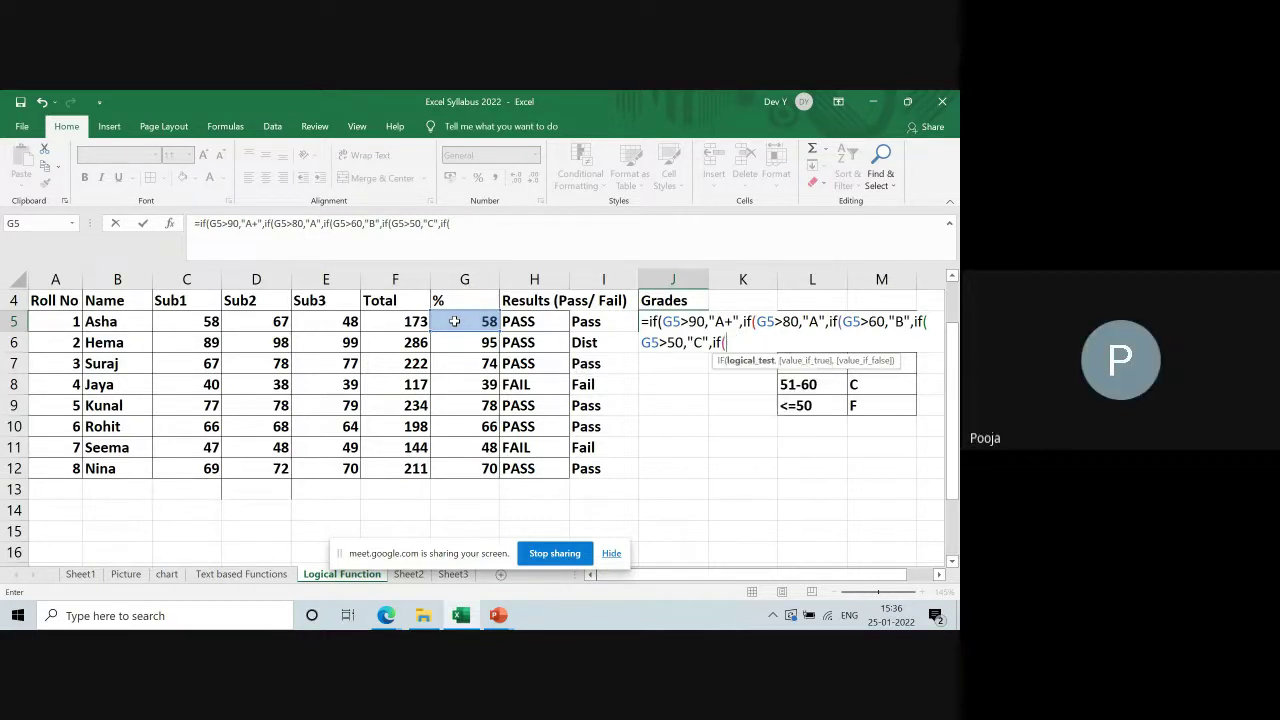
key("BackSpace")
key("BackSpace")
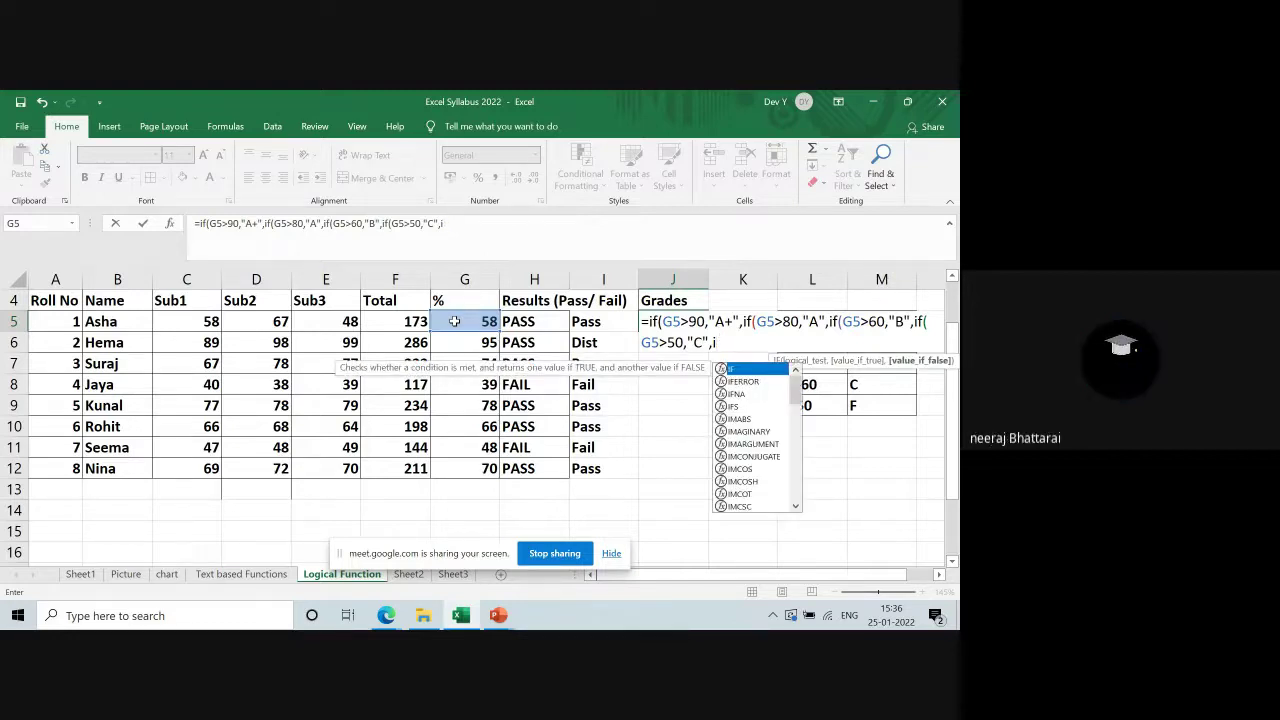
key("BackSpace")
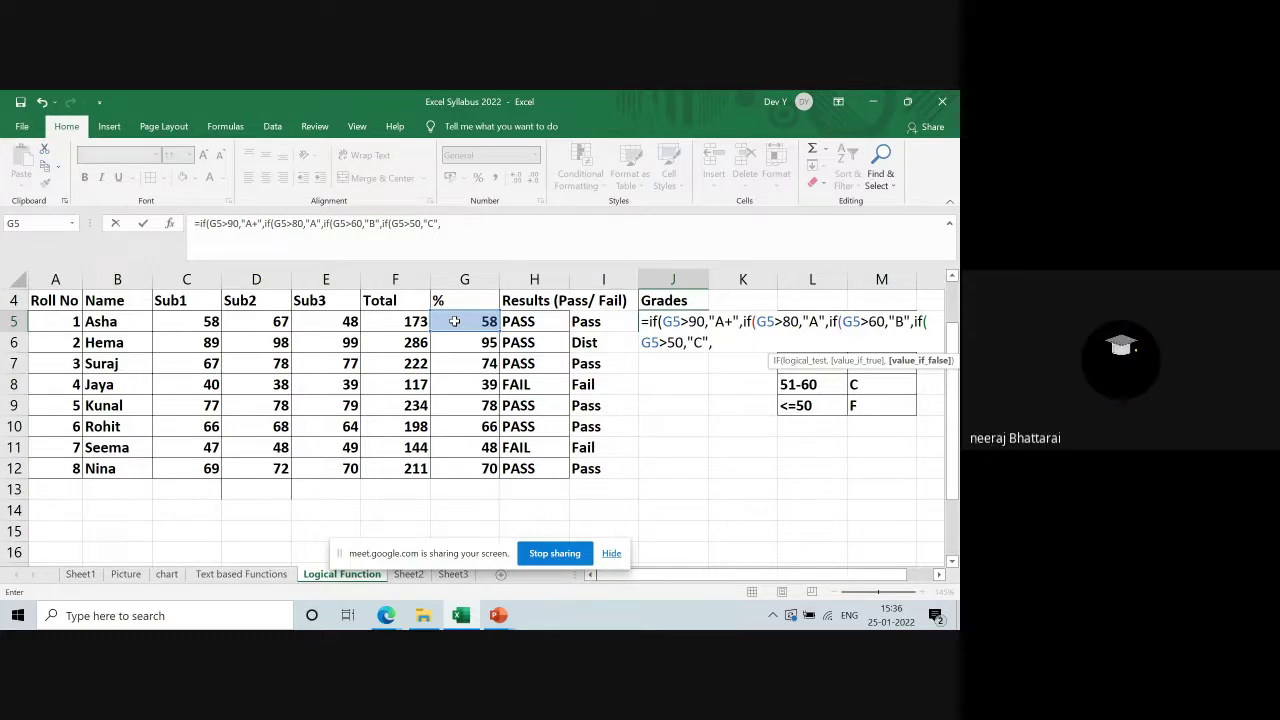
Step: Set "F" as the innermost false value in the J5 formula, close all four parentheses and enter the formula
type("\"F")
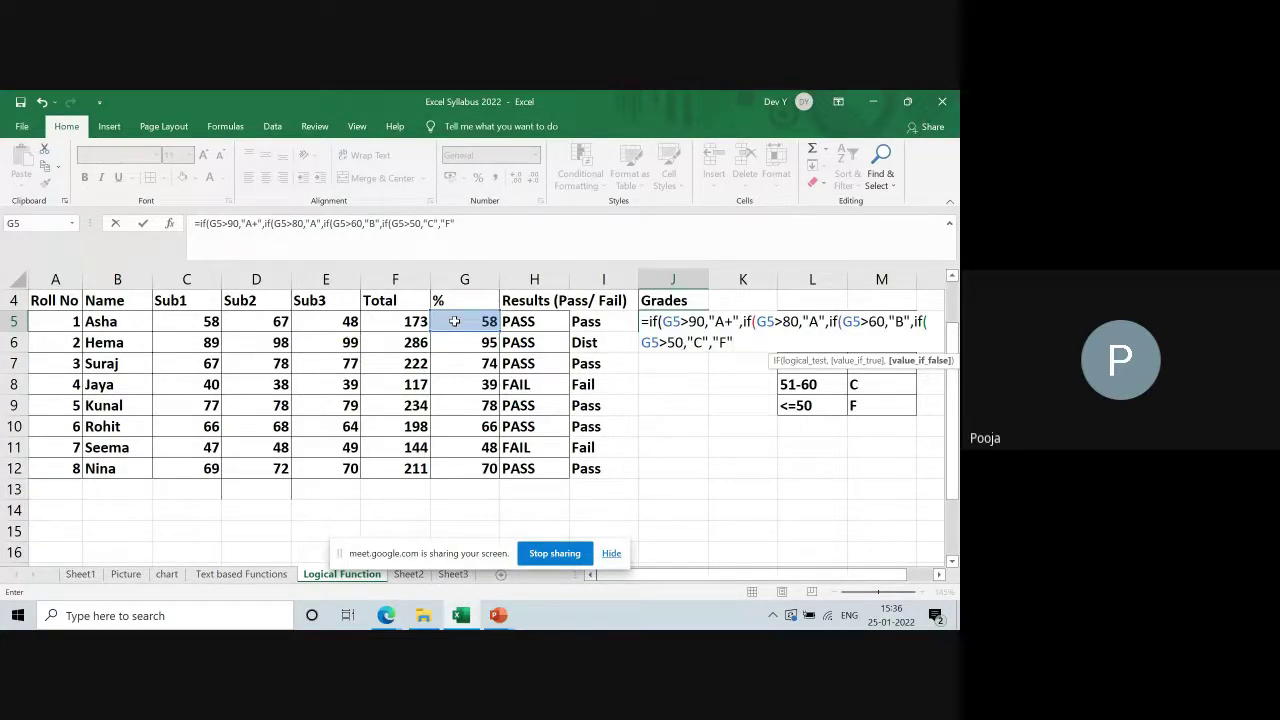
type(")")
type(")")
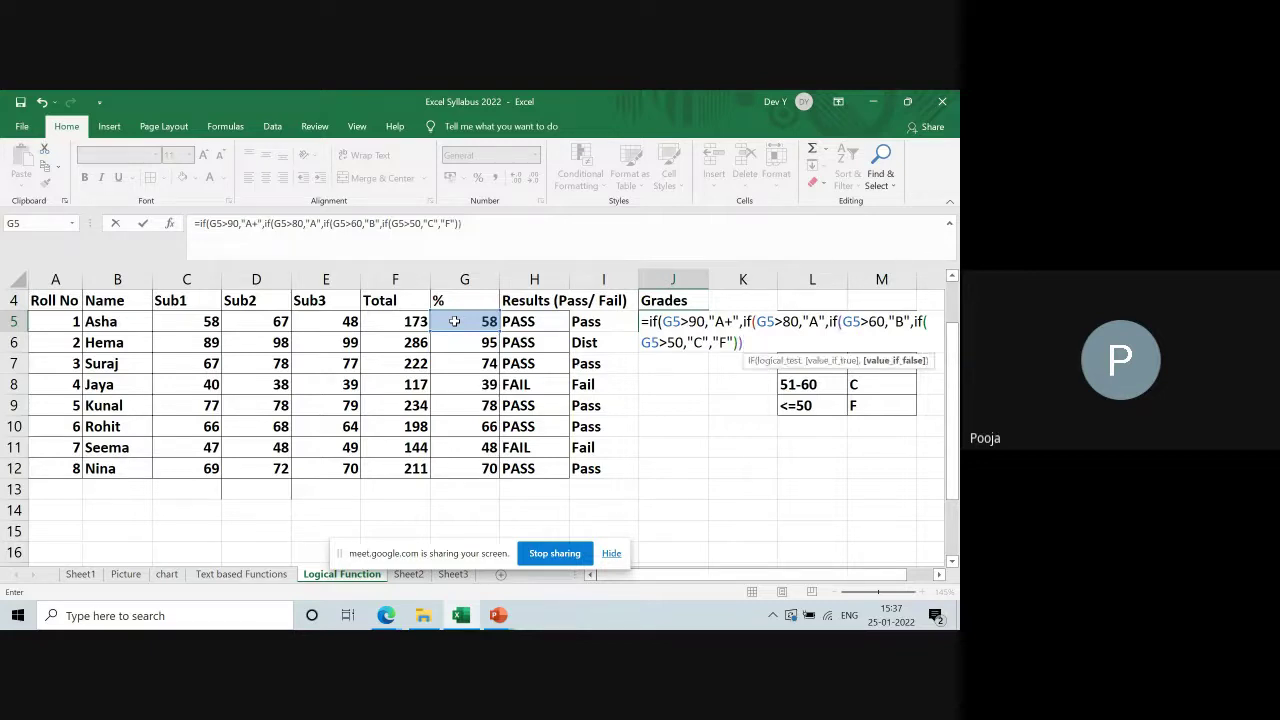
type(")")
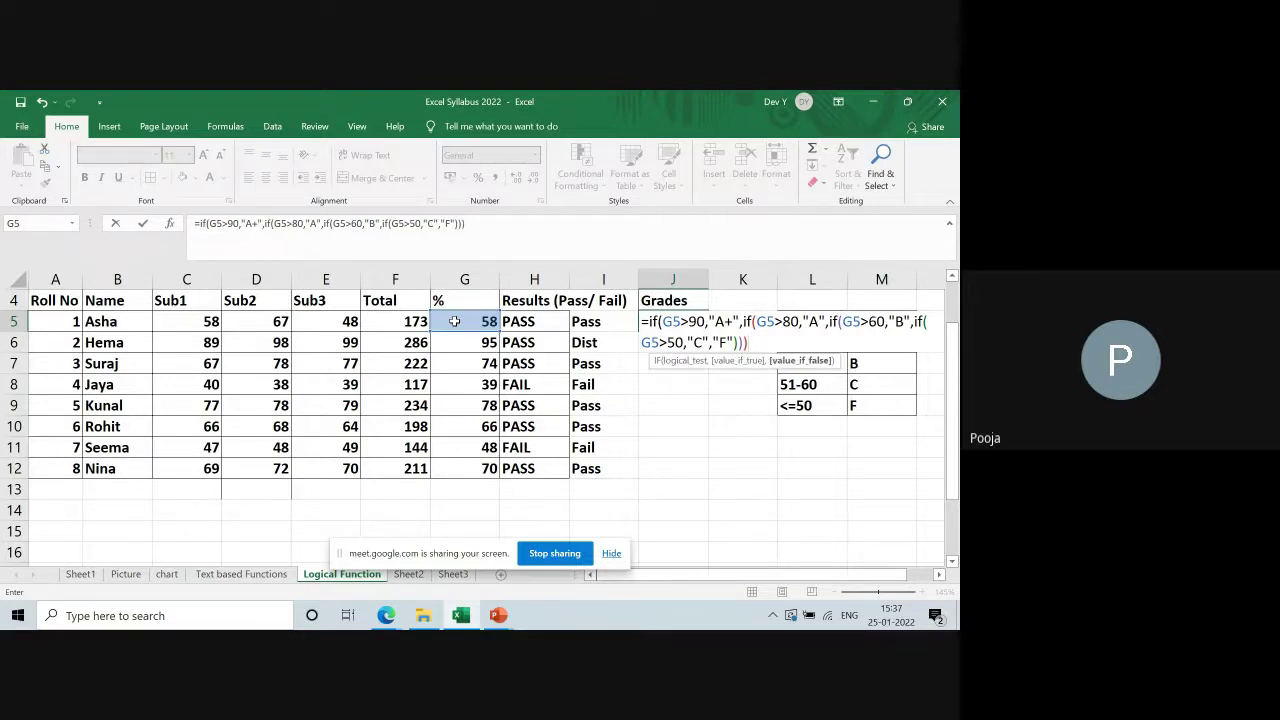
type(")")
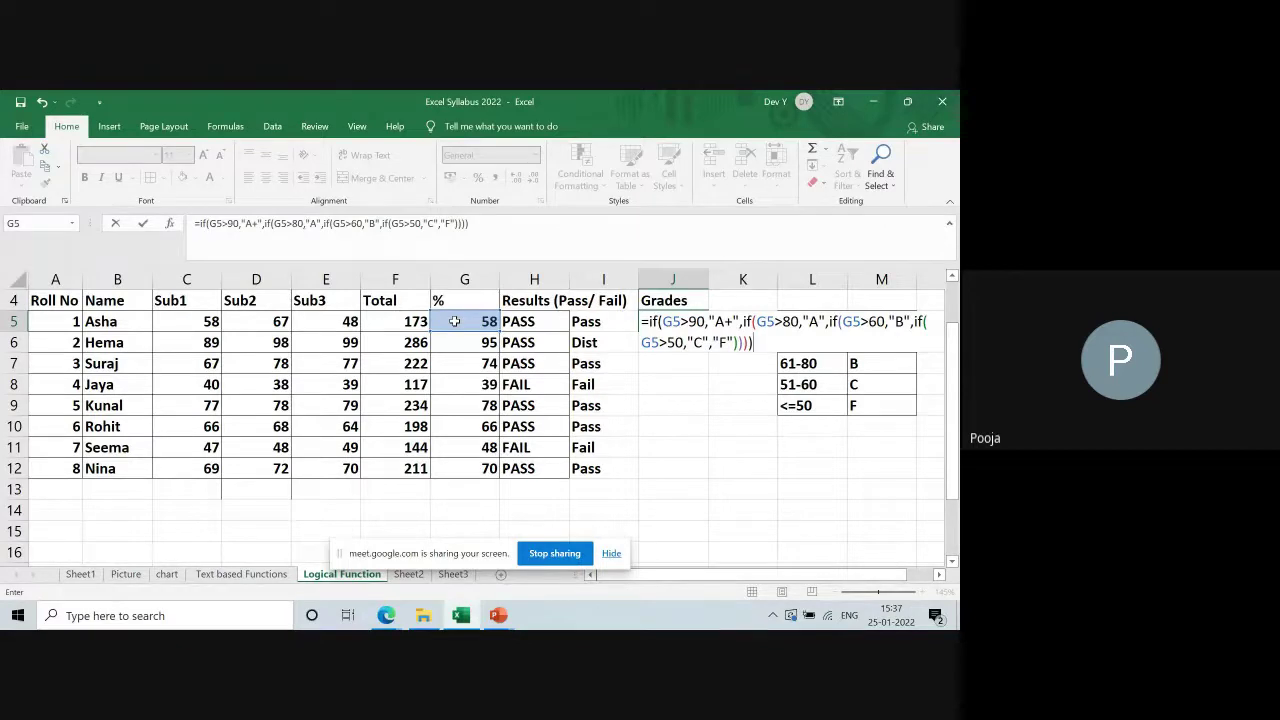
key("Return")
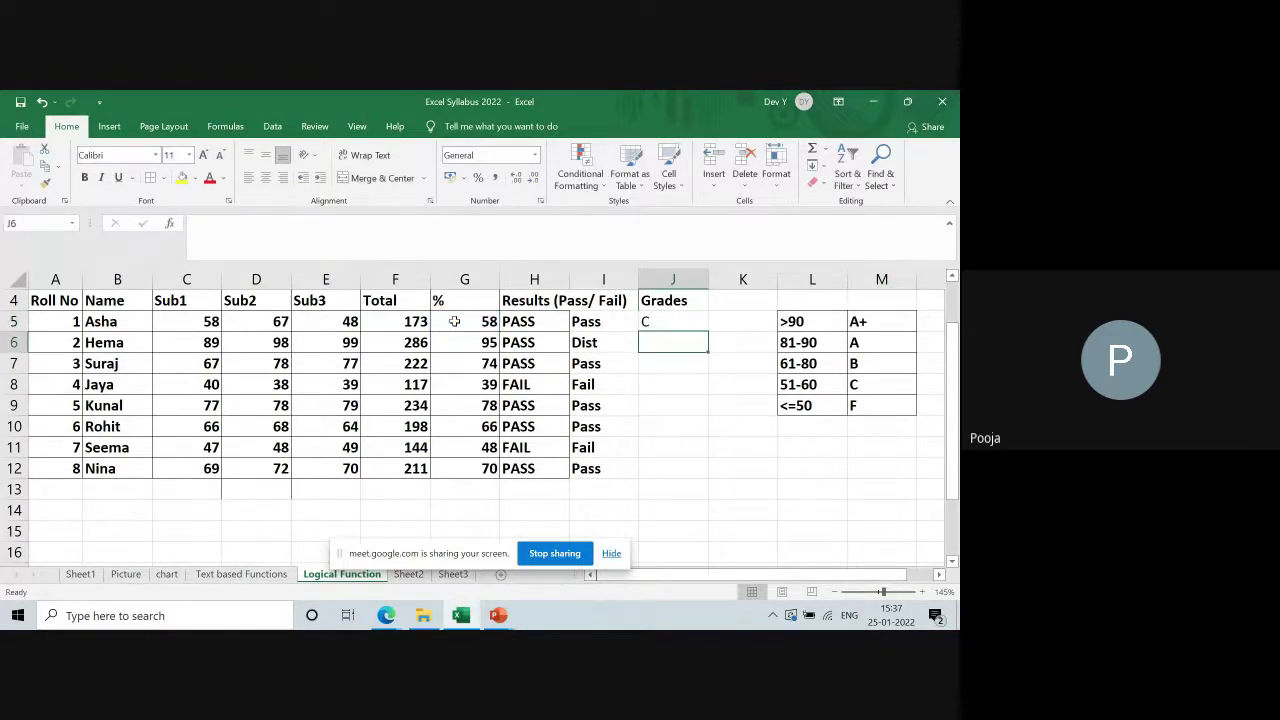
Step: Copy the J5 grade formula down through J12 and make the grades bold
left_click(685, 321)
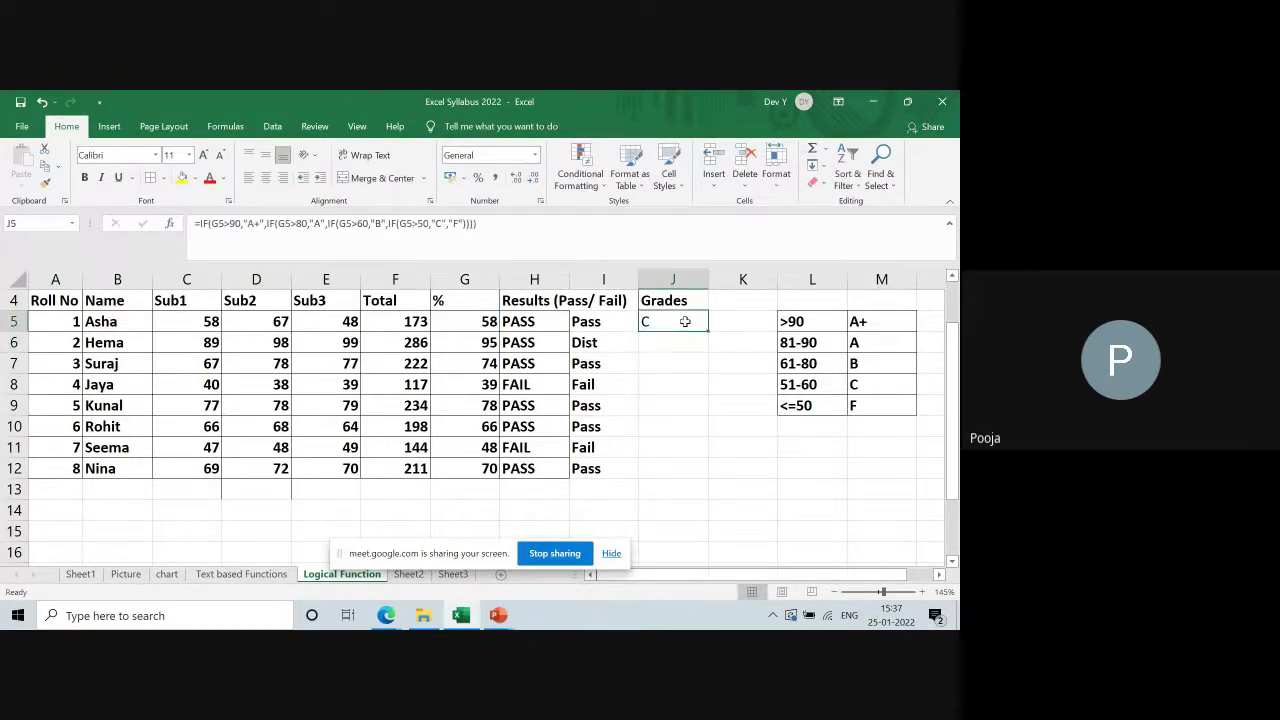
left_click_drag(707, 328, 706, 484)
key("ctrl+b")
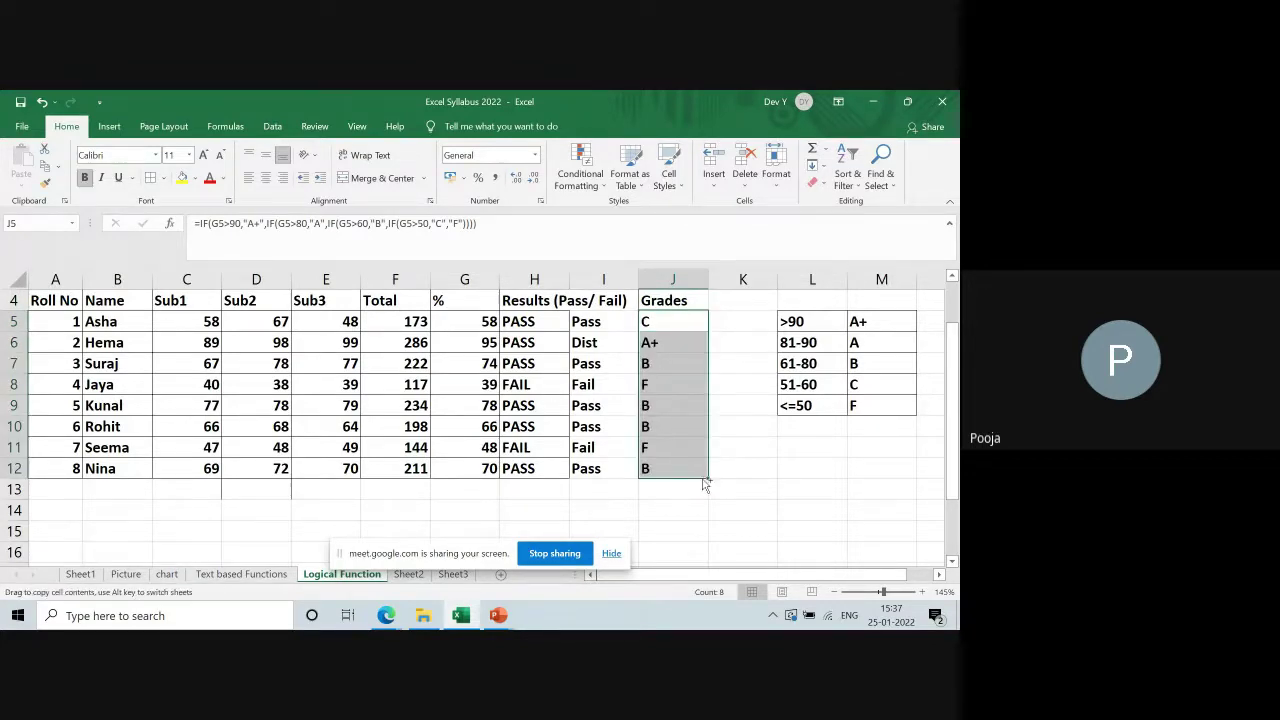
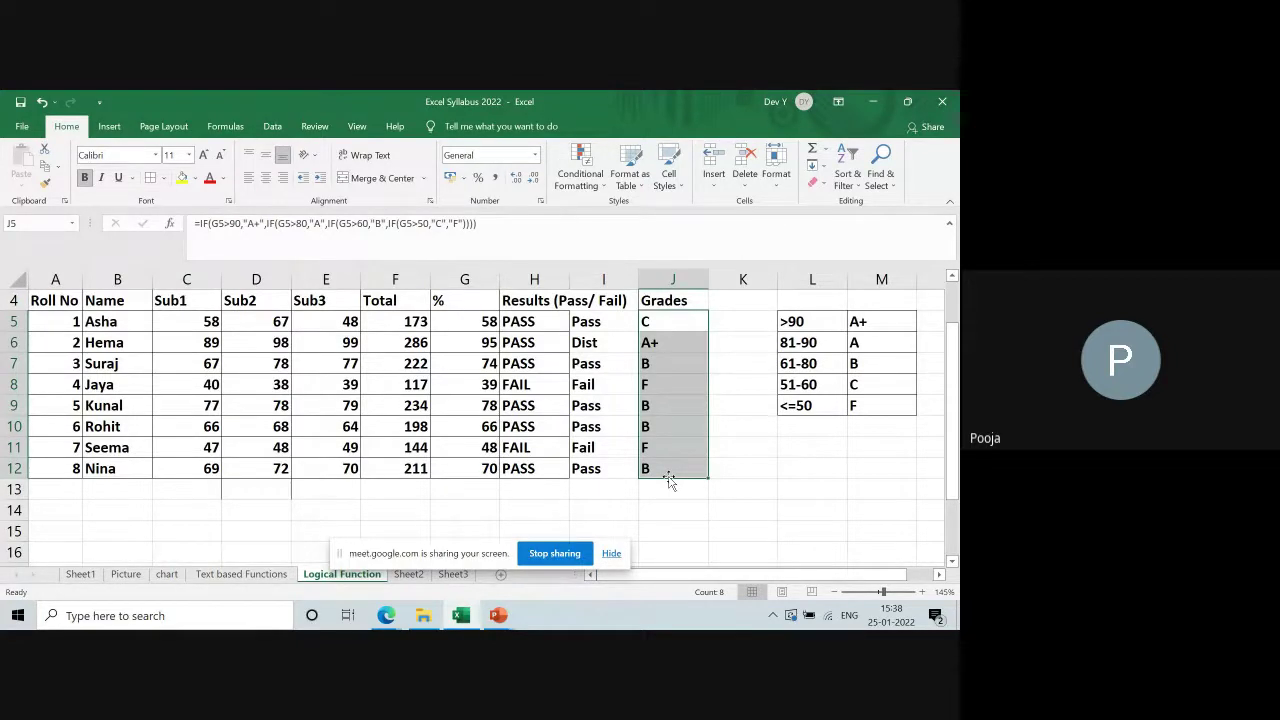
left_click(554, 553)
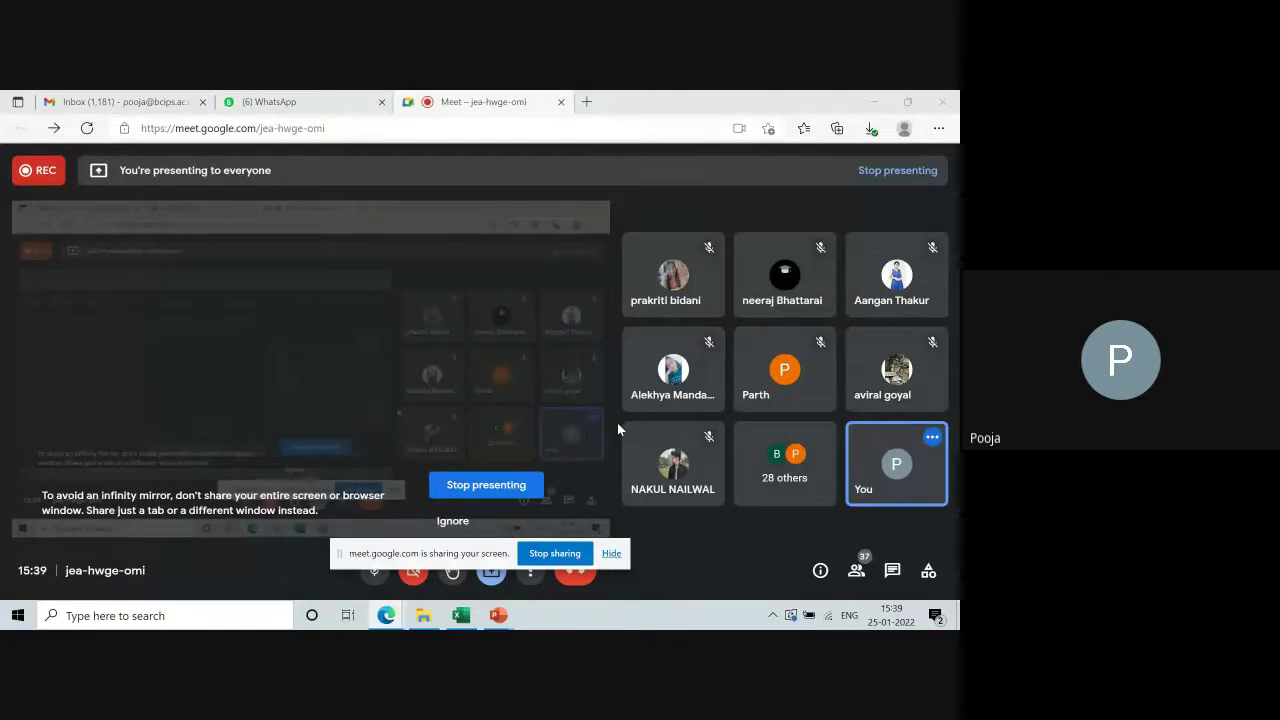
left_click(460, 615)
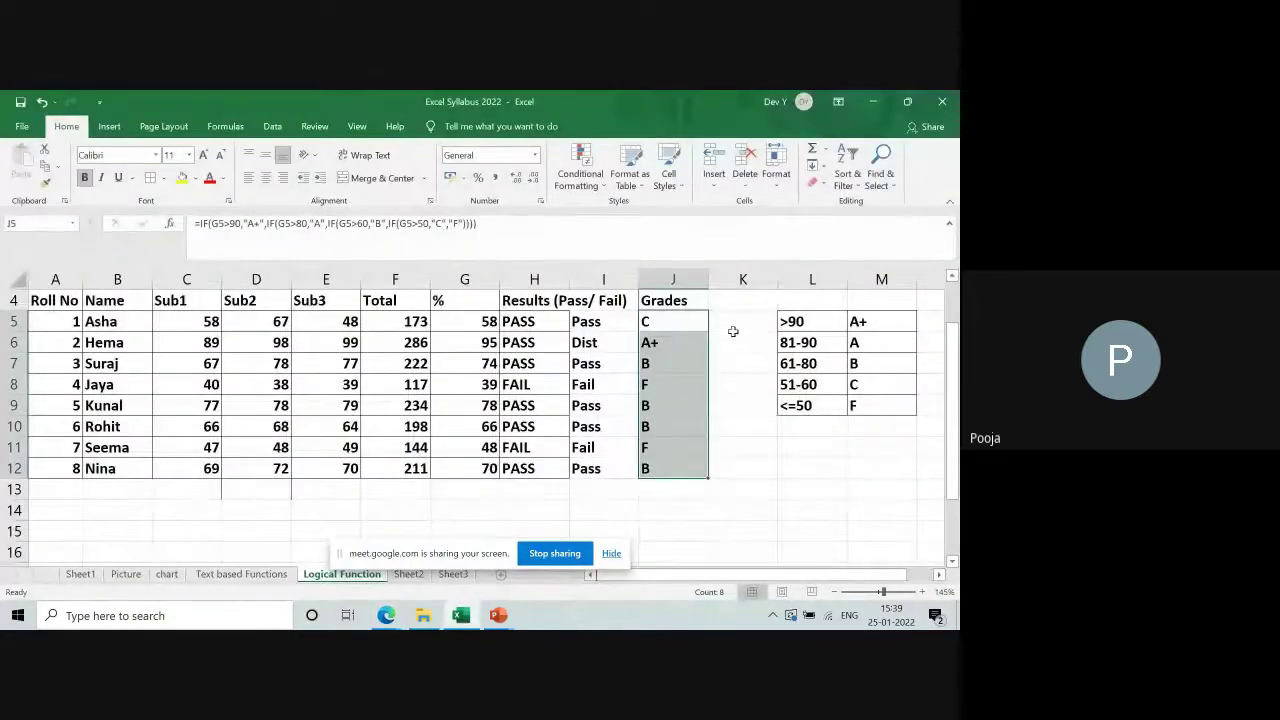
Step: Clear the grade criteria from columns L and M and remove all borders there
left_click_drag(810, 279, 880, 360)
key("Delete")
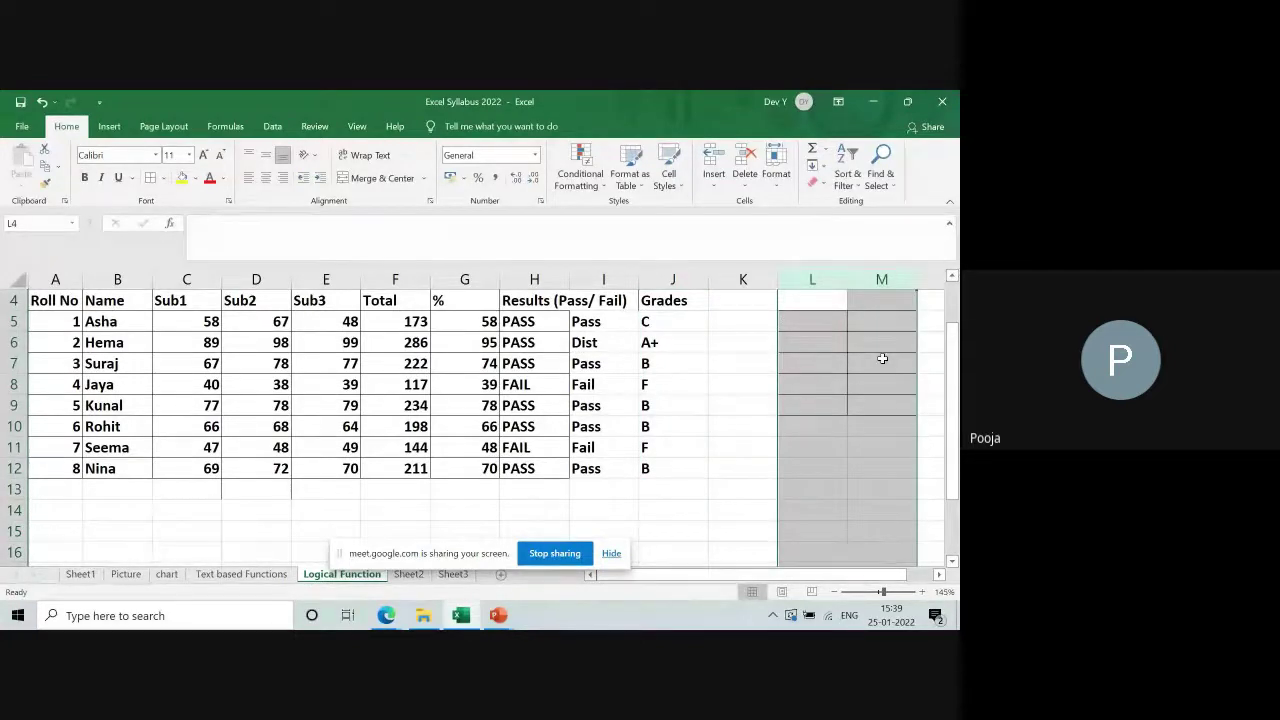
left_click(163, 179)
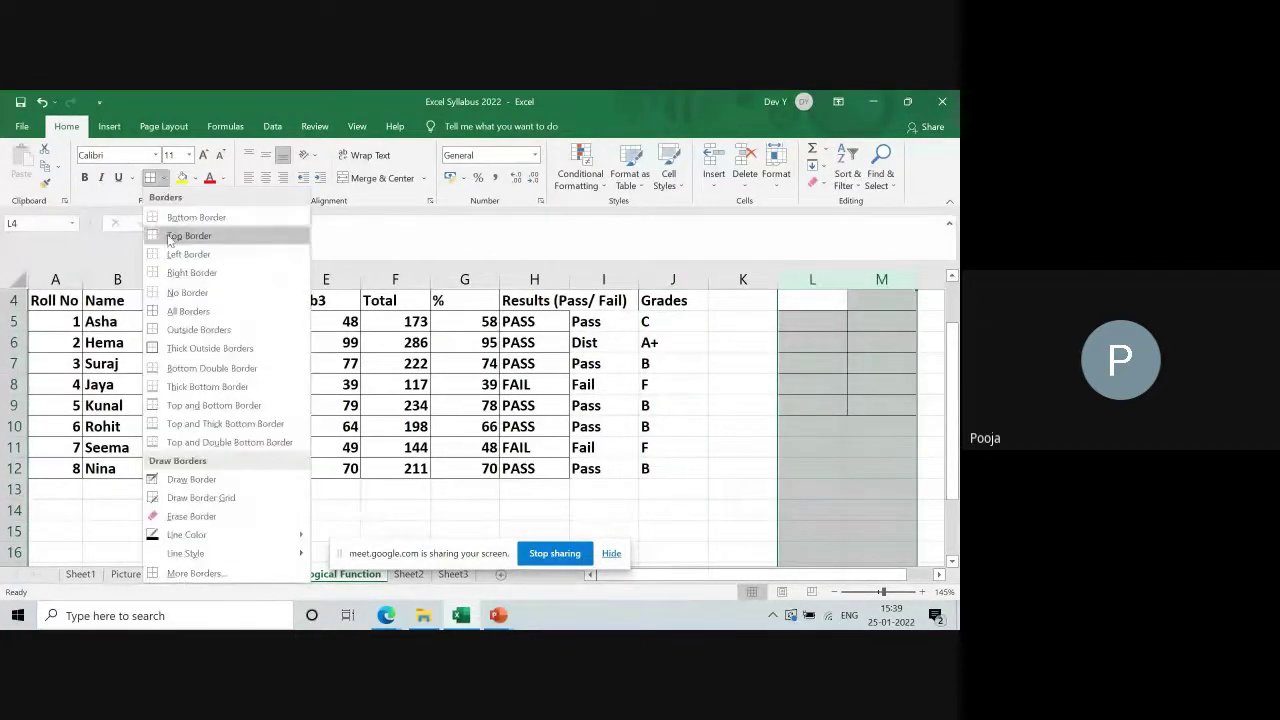
left_click(172, 292)
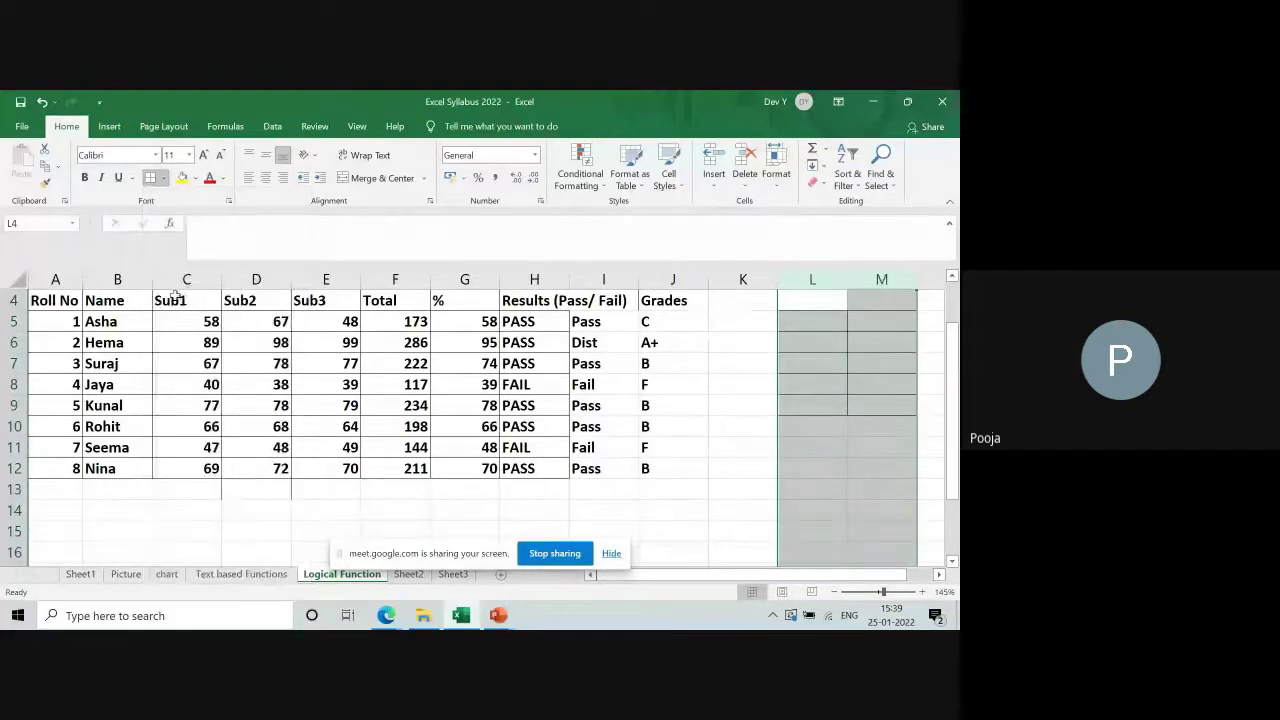
Step: Add the heading "Attendance" in K4, next to the Grades column
left_click(728, 306)
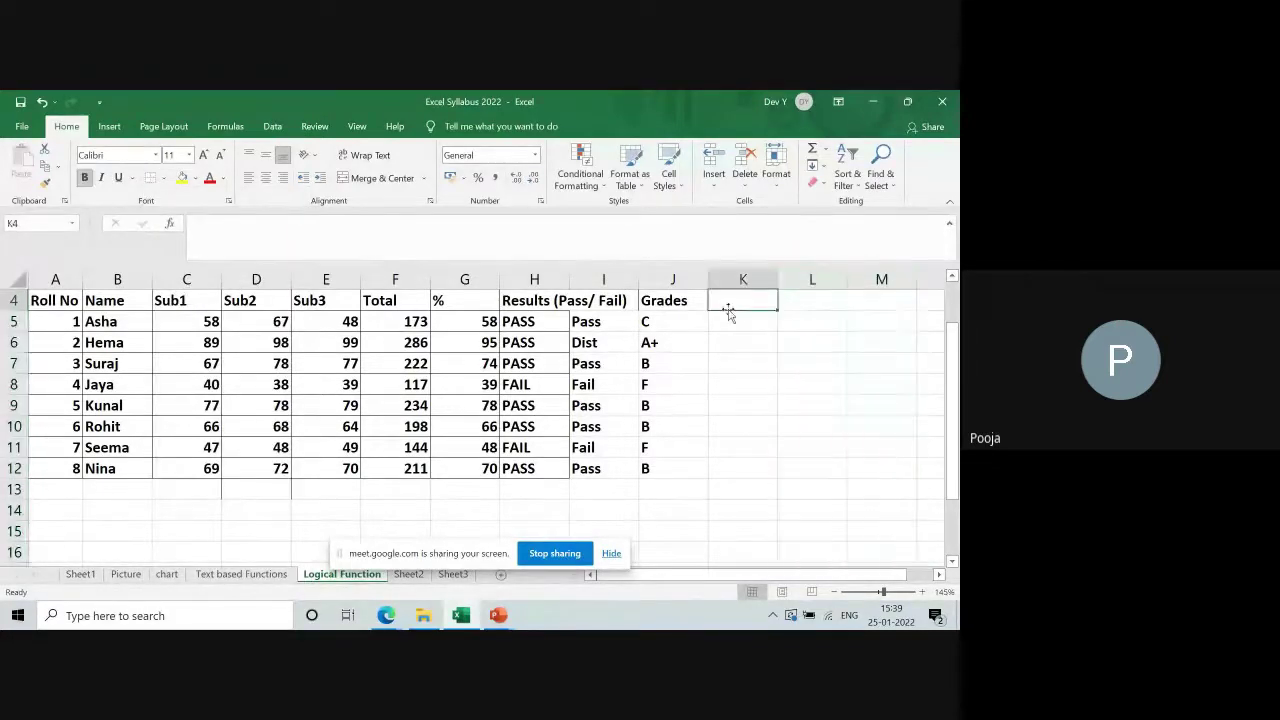
type("A")
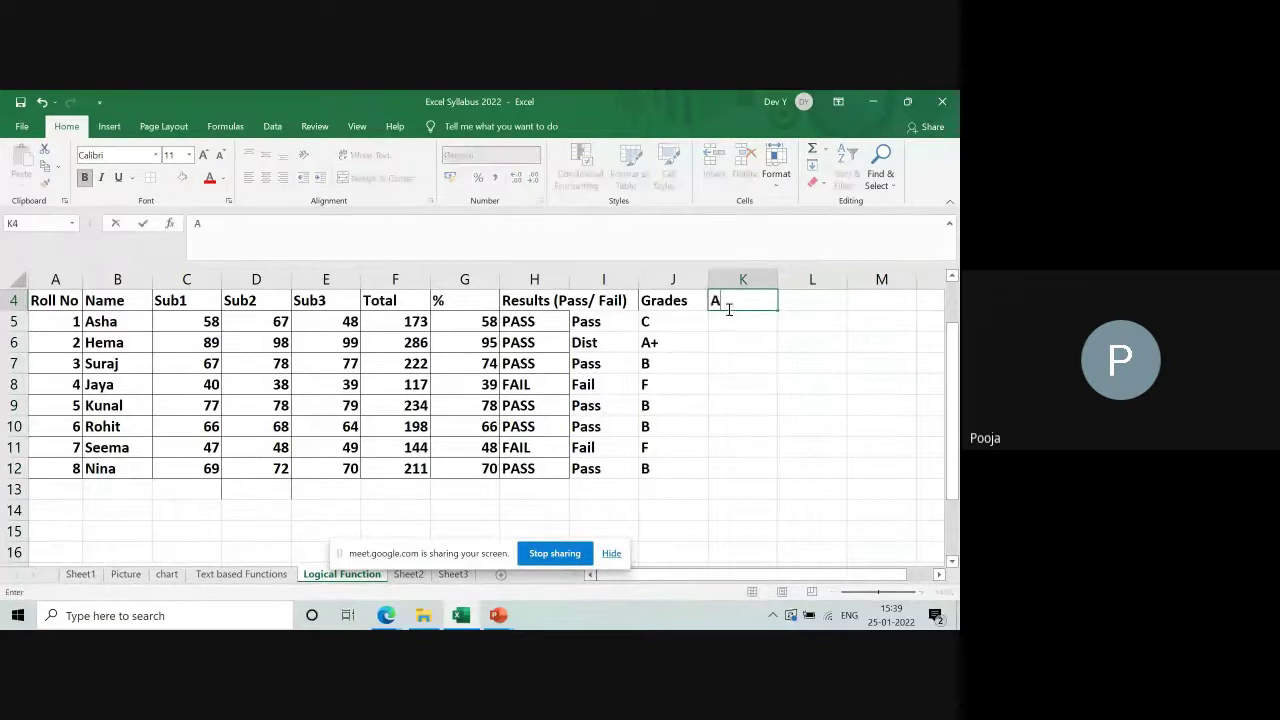
type("ttendance")
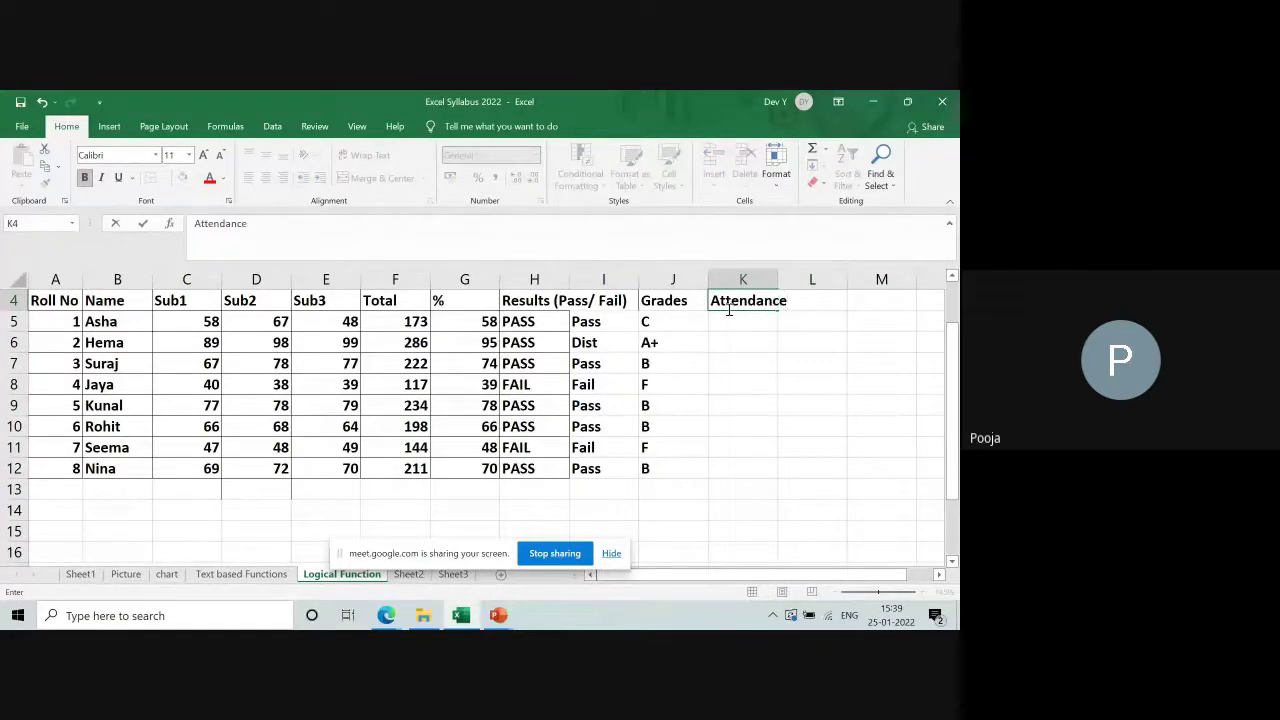
key("Tab")
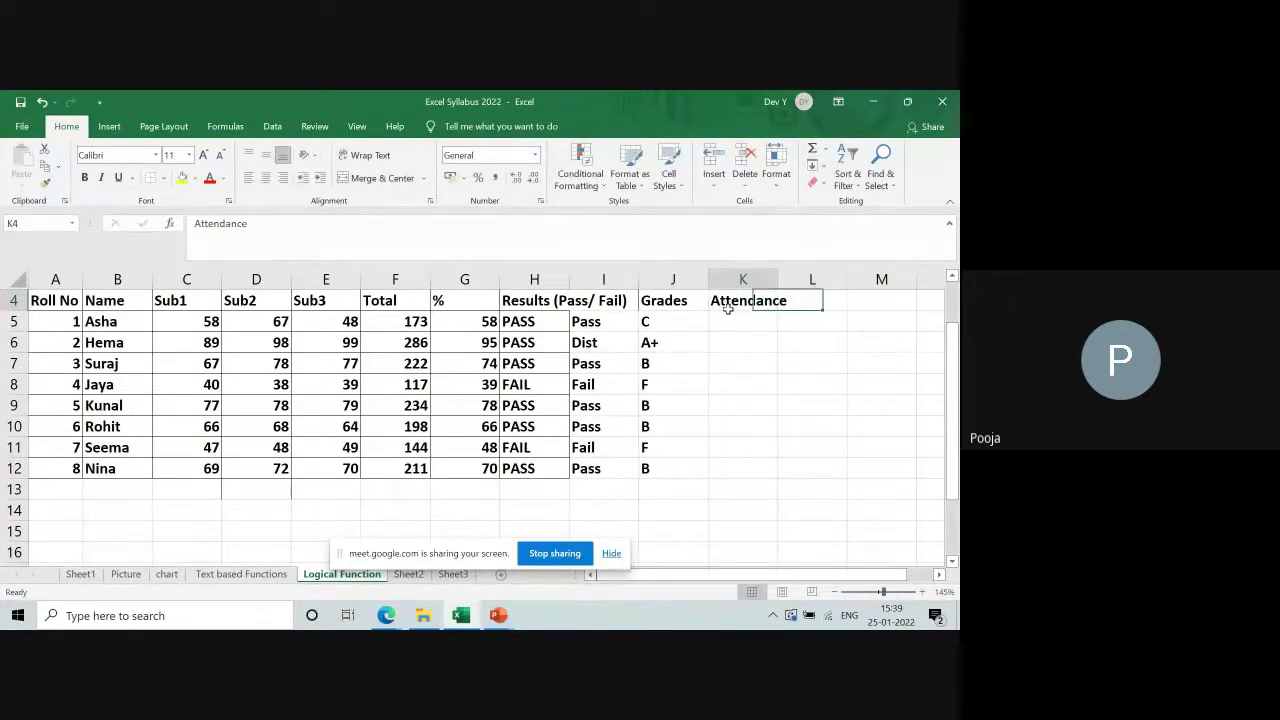
Step: Enter the attendance values 70, 92, 56 and 65 in K5:K8
left_click(730, 315)
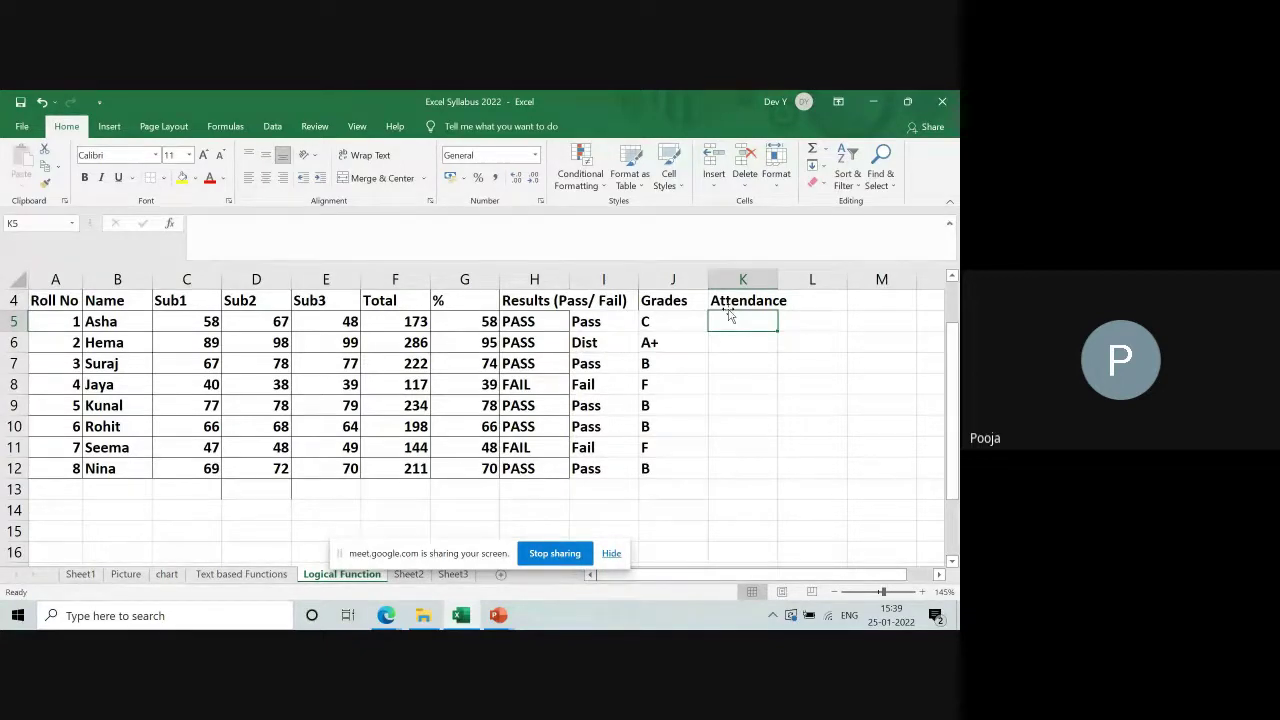
type("70")
key("Return")
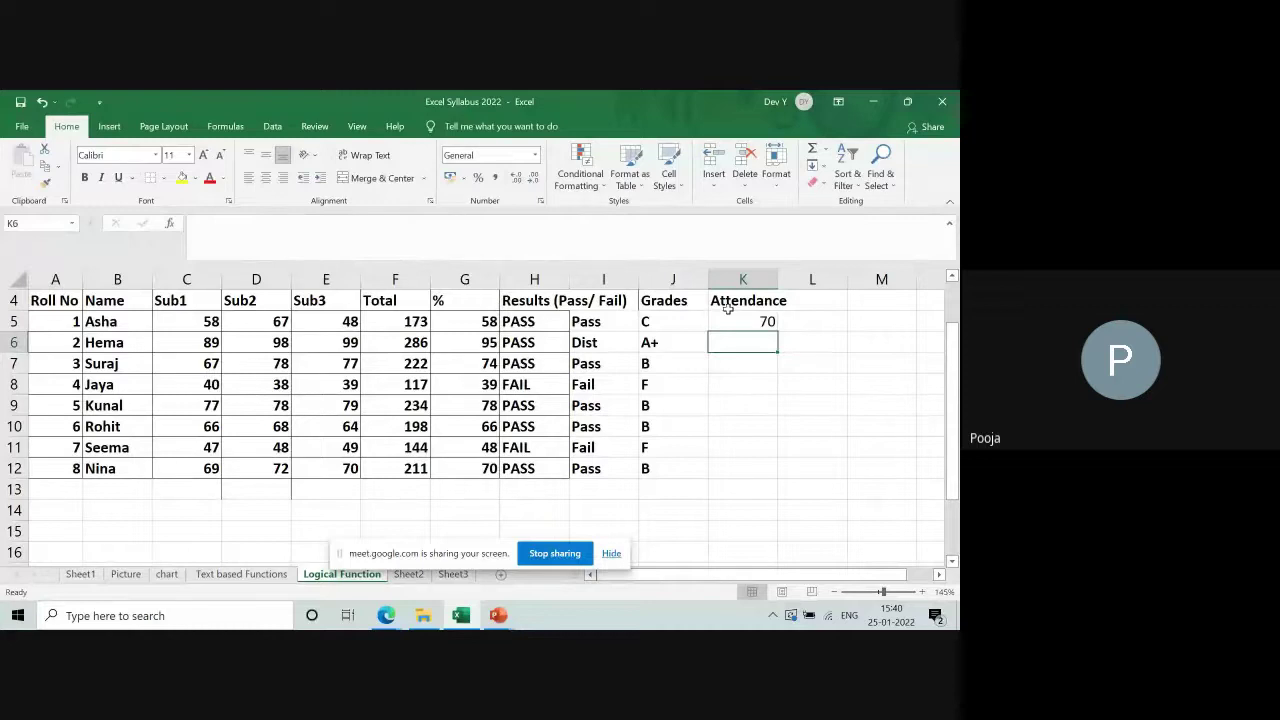
type("92")
key("Return")
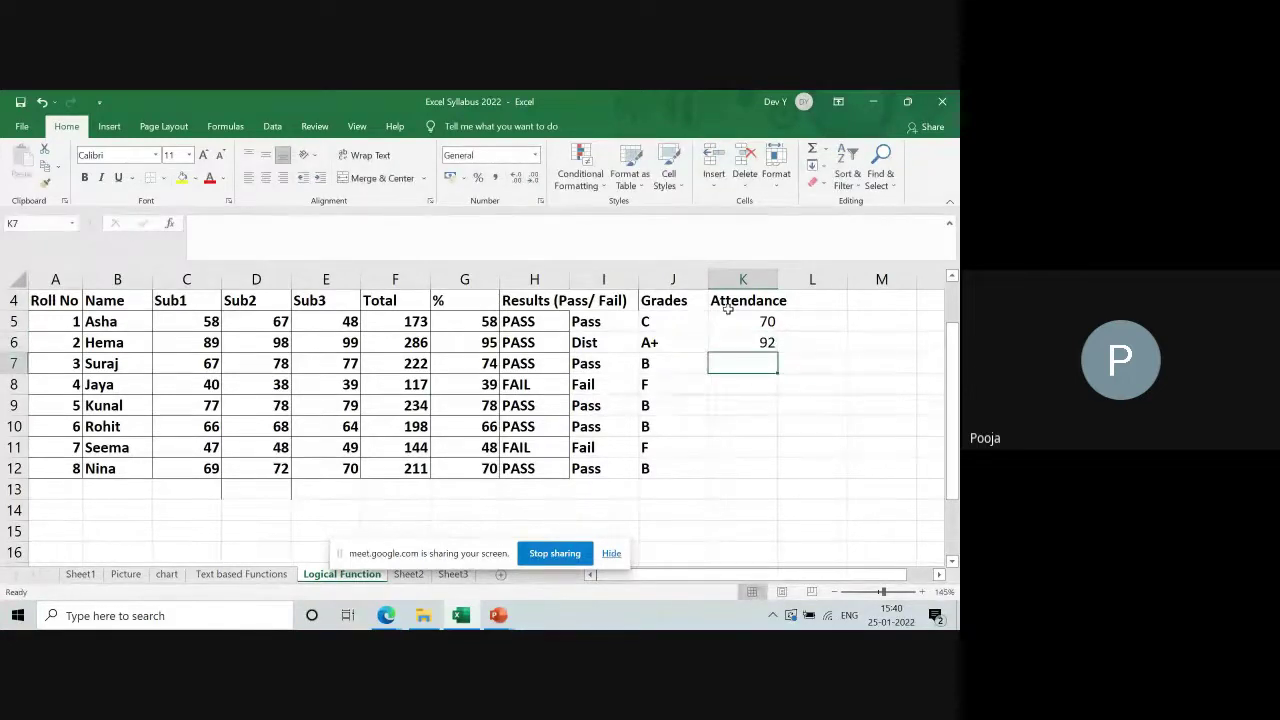
type("56")
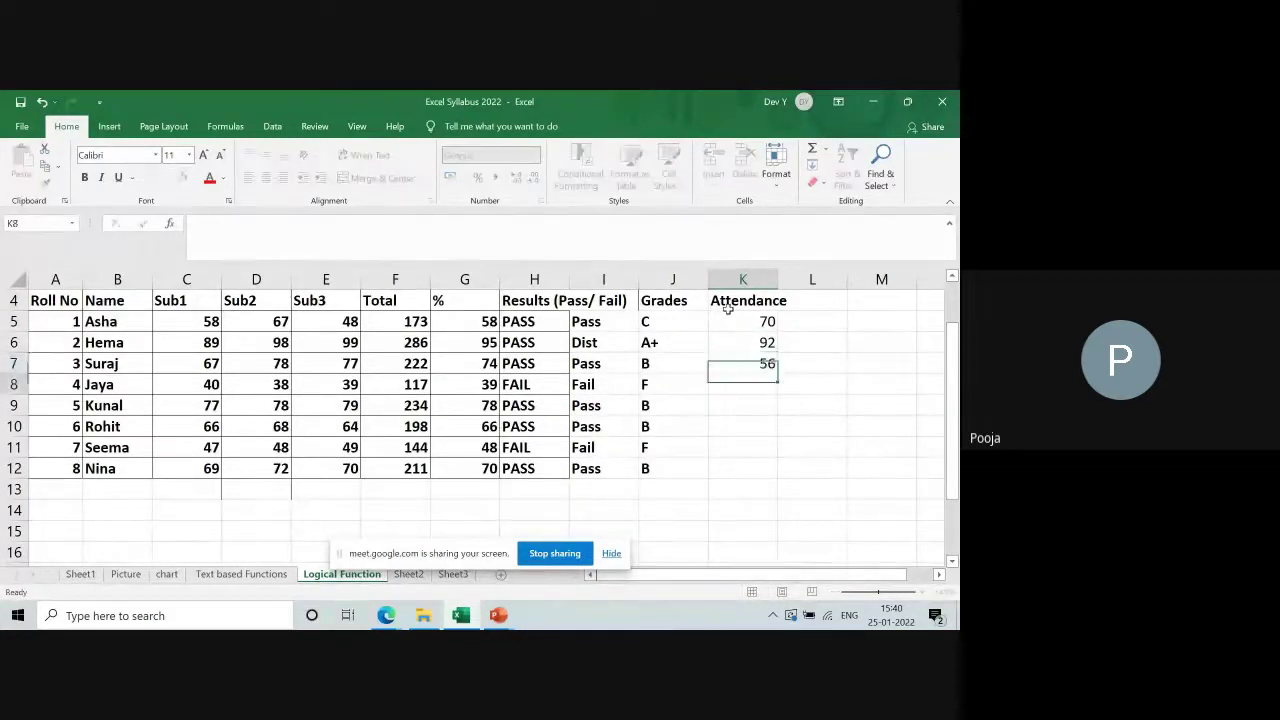
key("Return")
type("65")
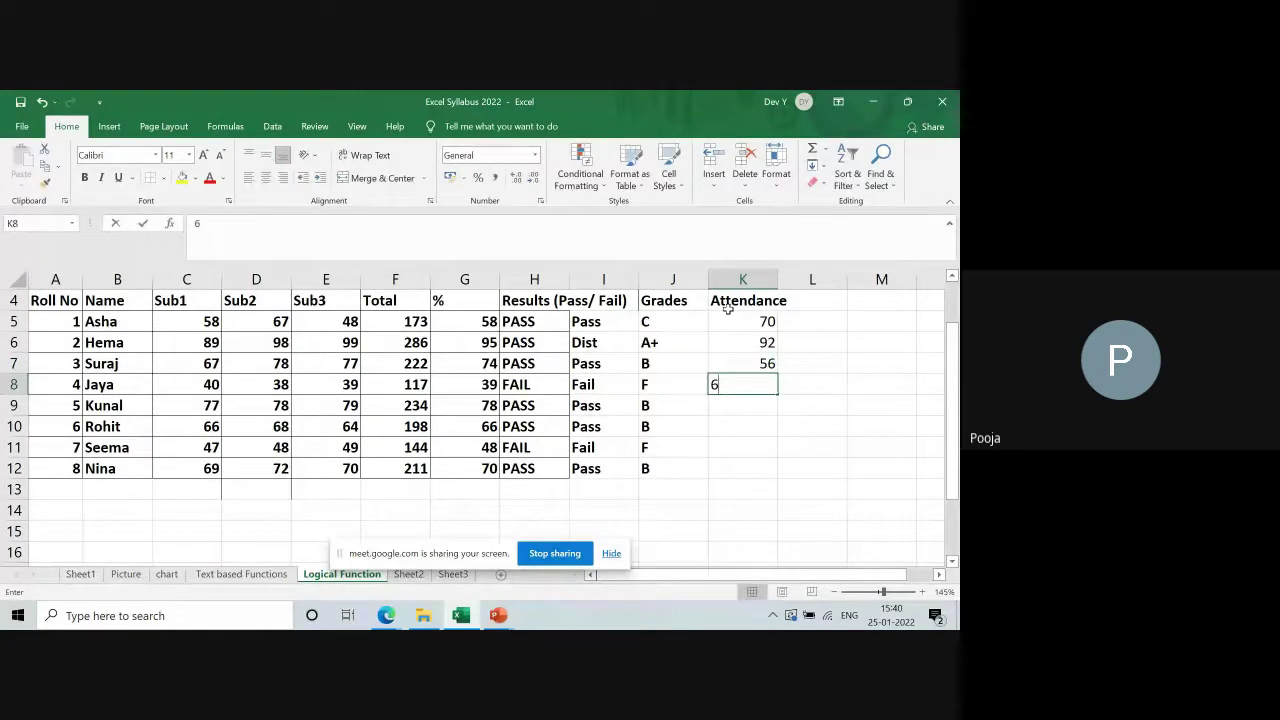
key("Return")
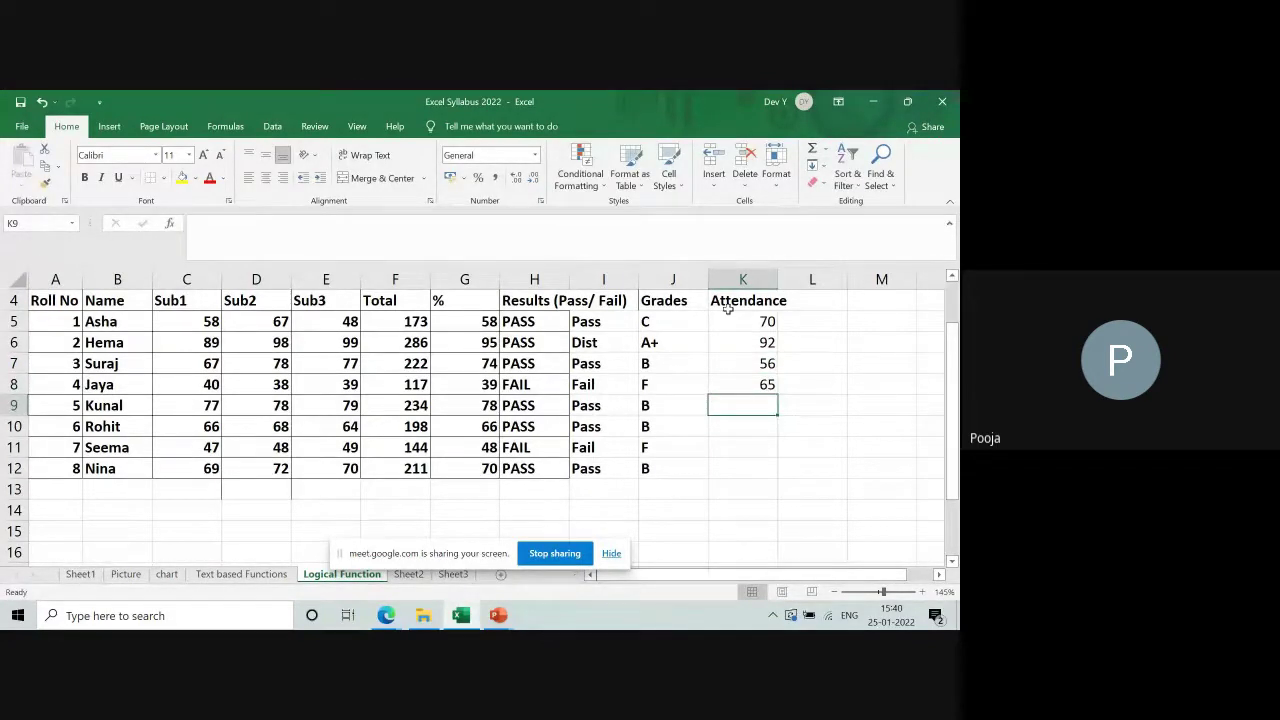
Step: Enter the attendance values 72, 79, 23 and 99 in K9:K12
type("72")
key("Return")
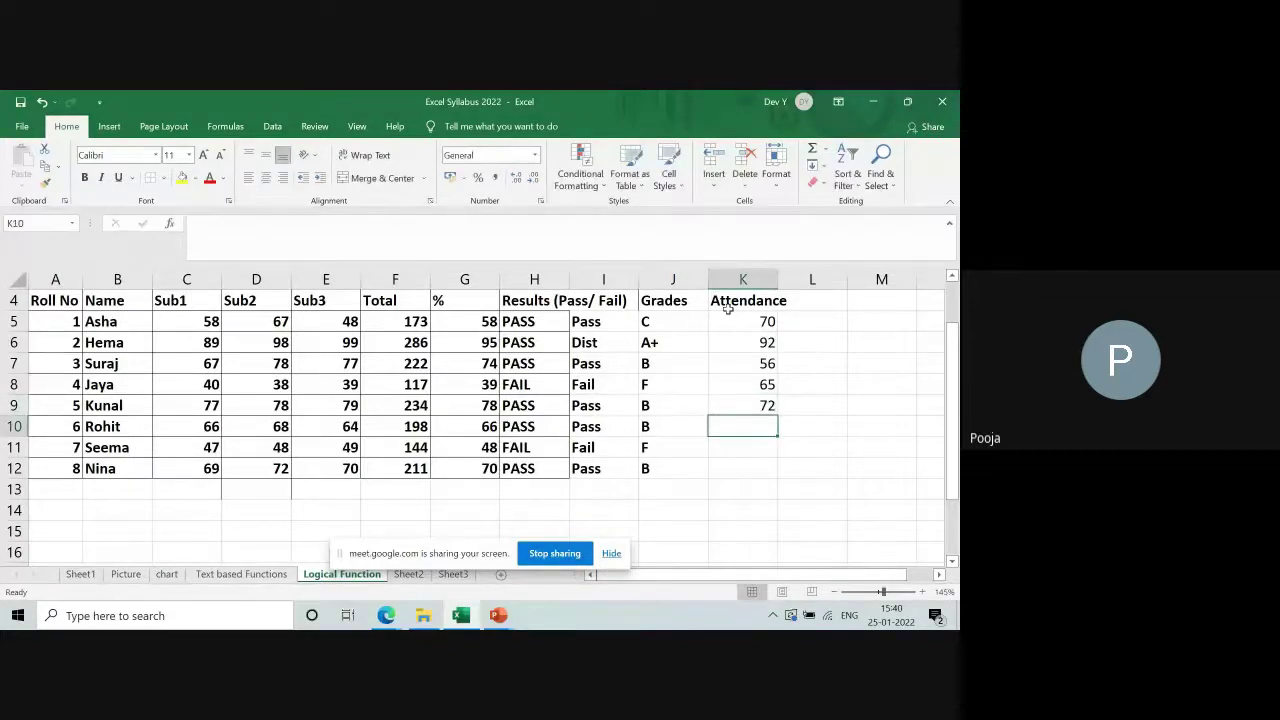
type("7")
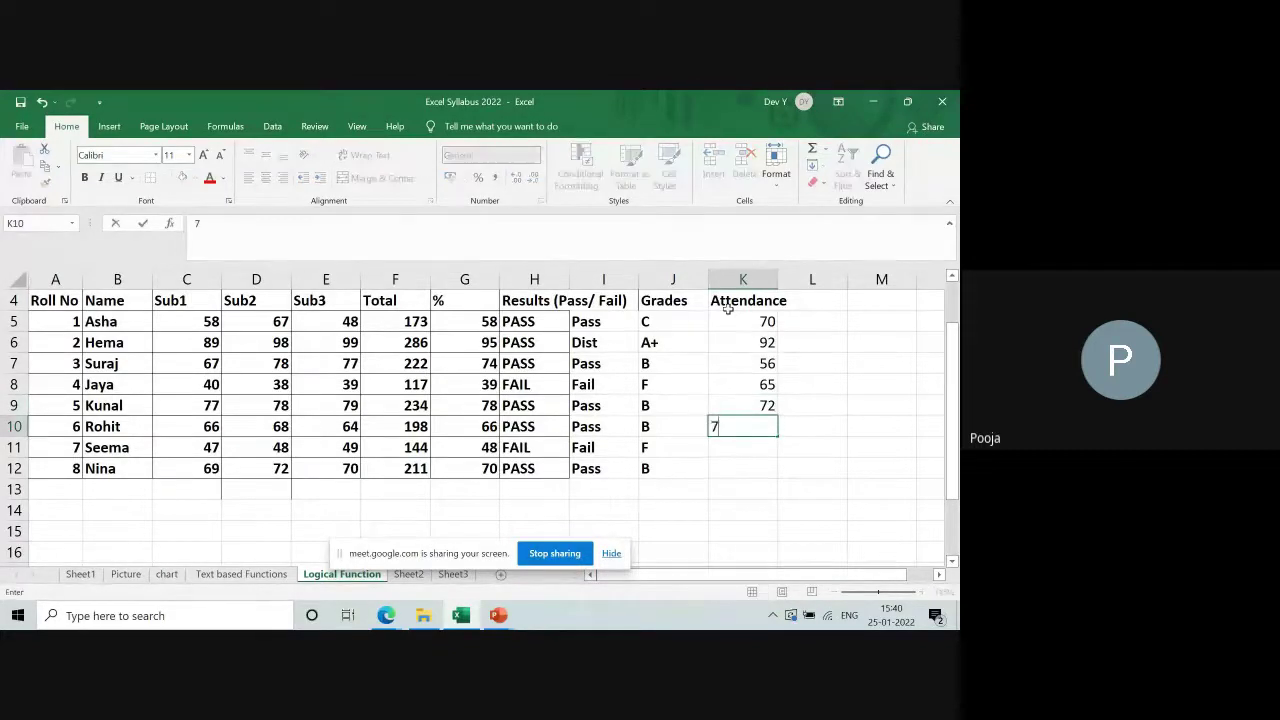
type("9")
key("Return")
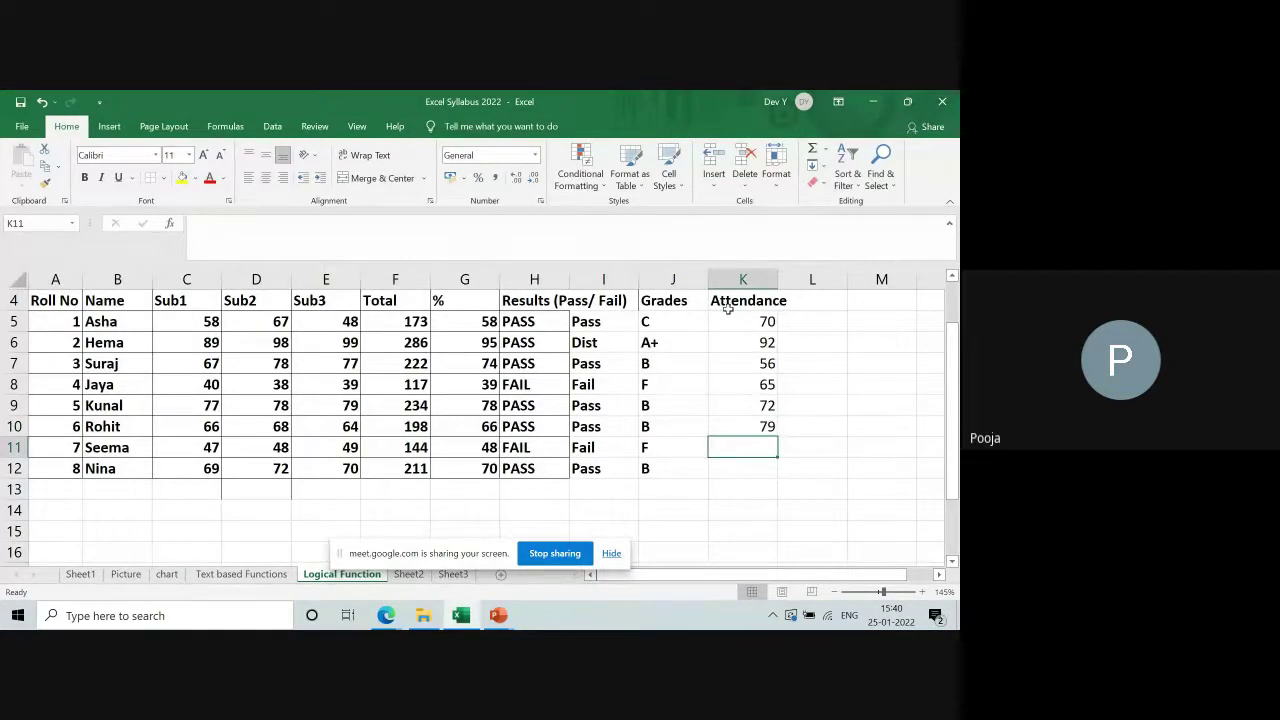
type("23")
key("Return")
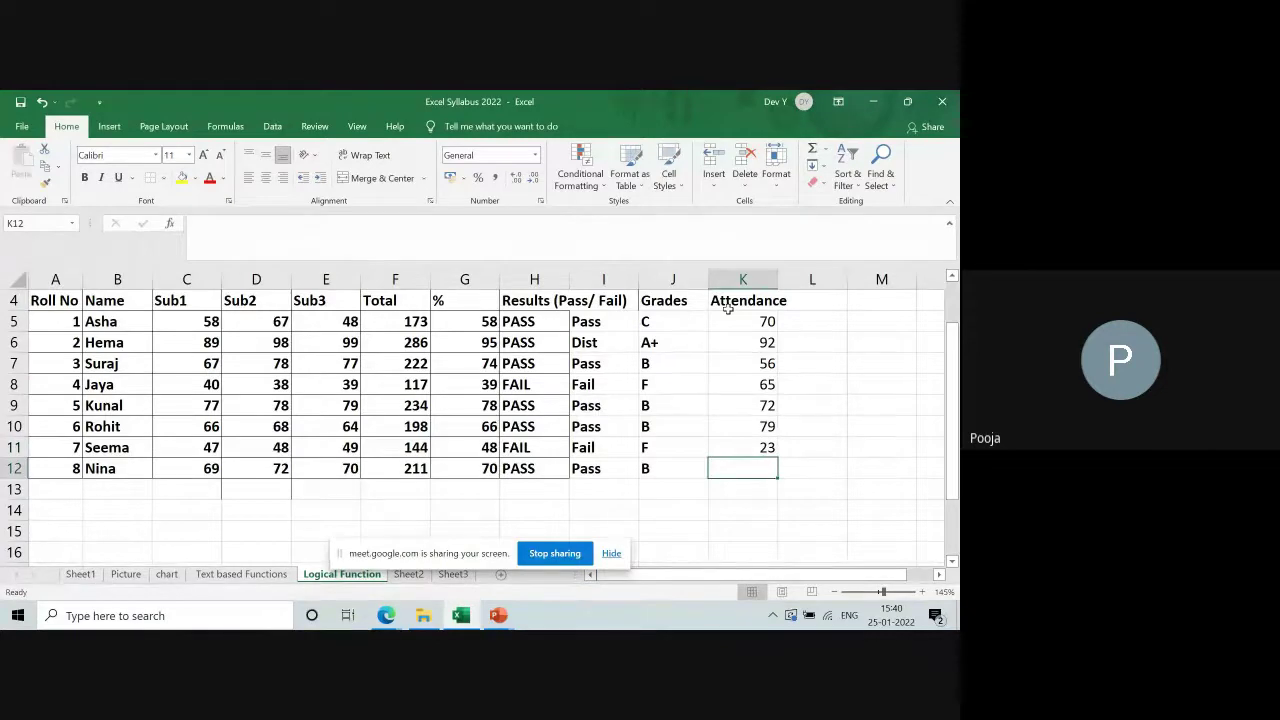
type("99")
key("Return")
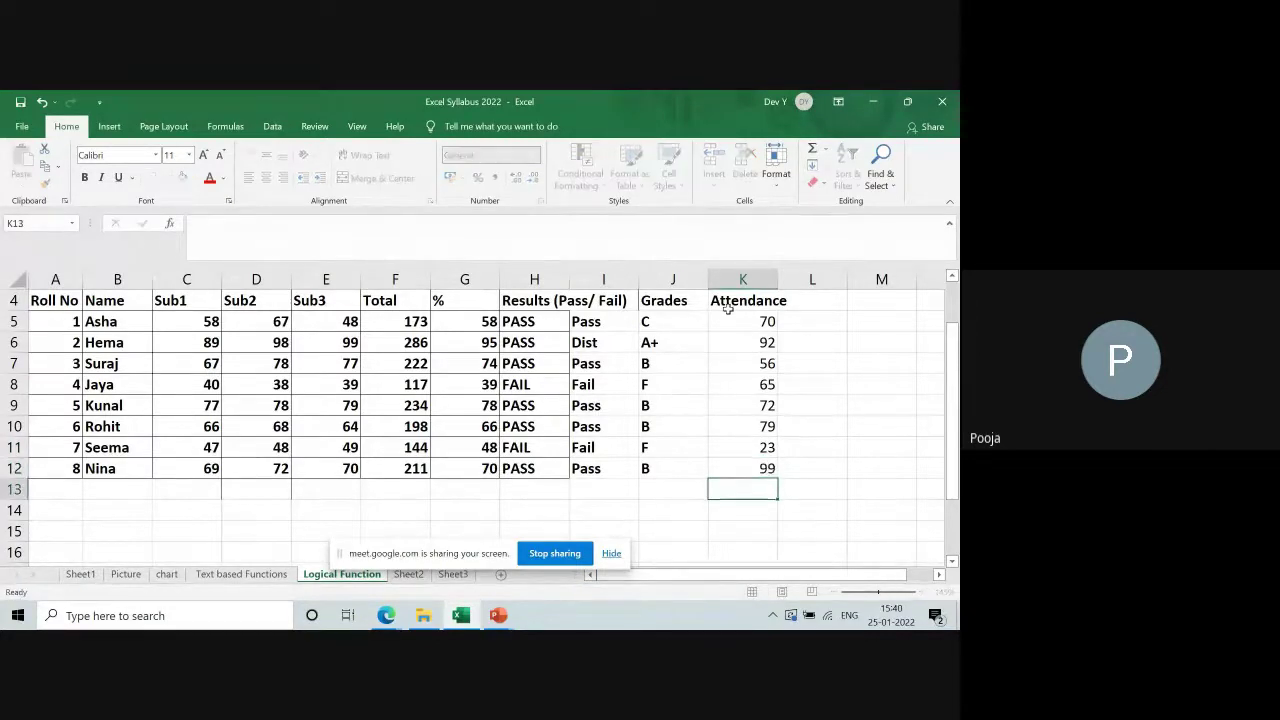
Step: Review the attendance entries from K5 down to K12
key("Up")
key("Up")
key("Up")
key("Up")
key("Up")
key("Up")
key("Up")
key("Up")
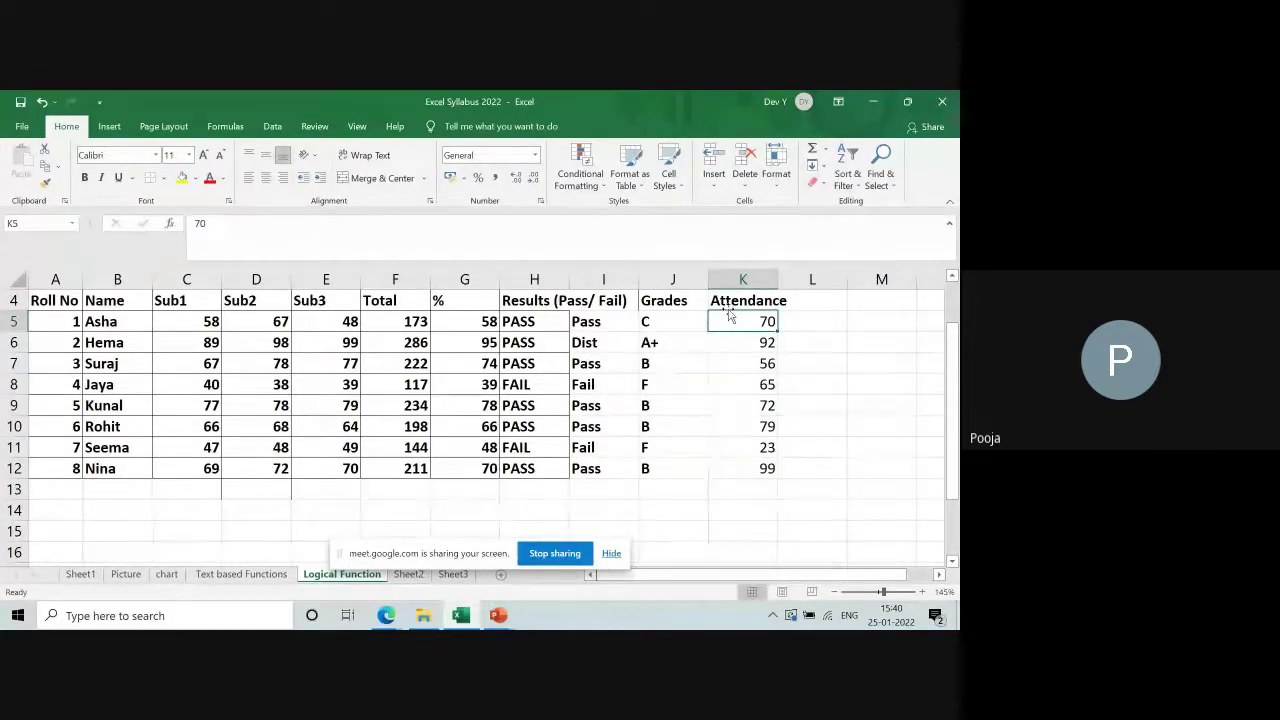
key("Down")
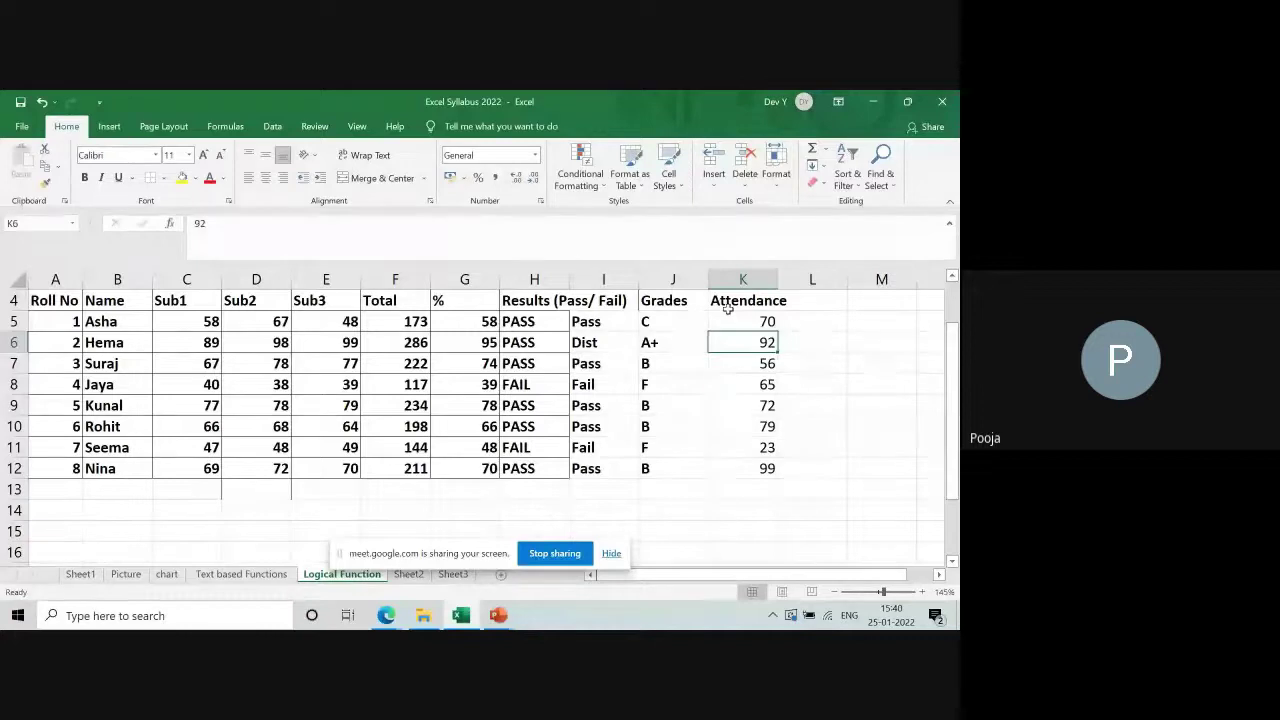
key("Down")
key("Down")
key("Down")
key("Down")
key("Down")
key("Down")
key("Down")
key("Down")
key("Down")
key("Down")
key("Up")
key("Up")
key("Up")
key("Up")
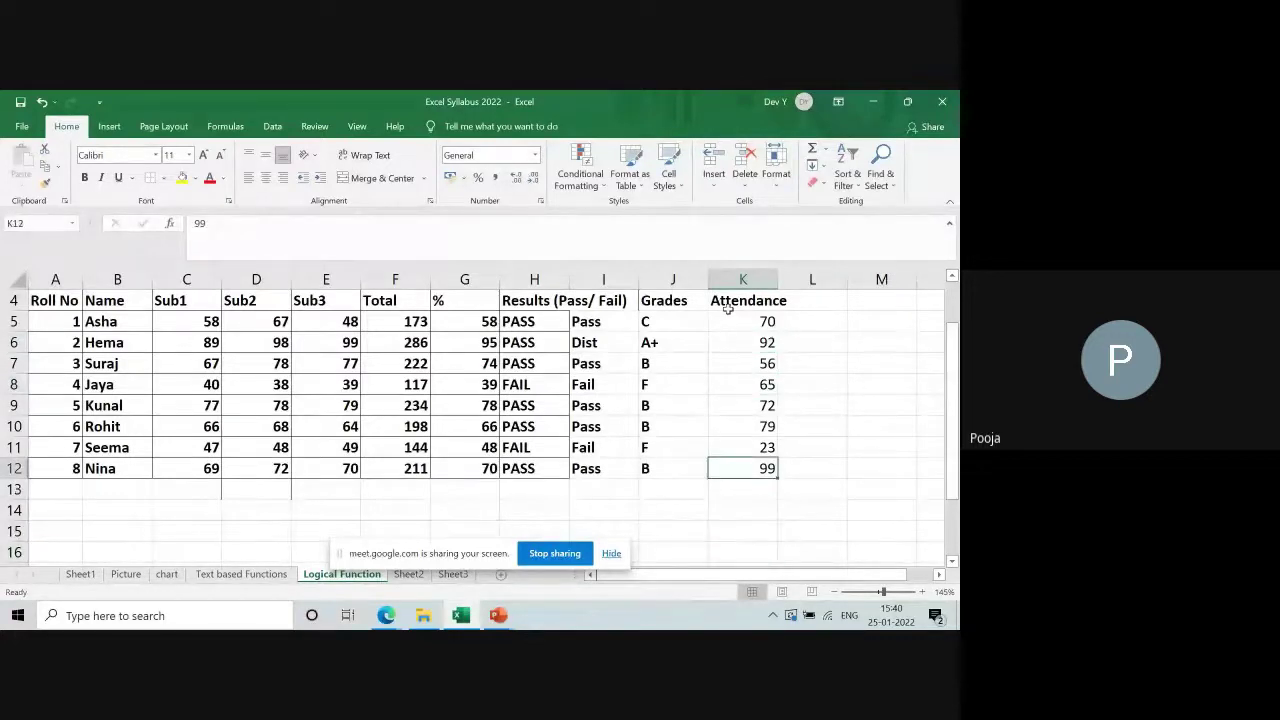
Step: Add the heading "Medal" in L4, next to the Attendance column
key("Up")
key("Up")
key("Up")
key("Up")
key("Up")
key("Up")
key("Up")
key("Up")
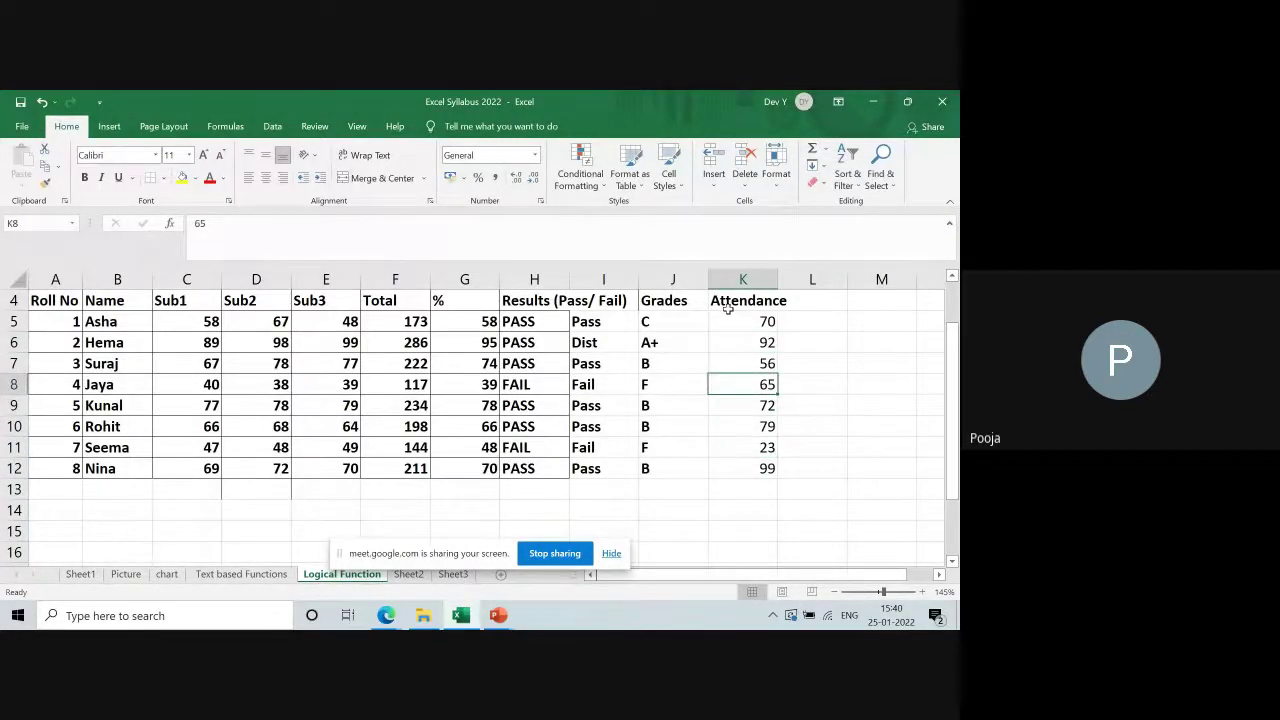
scroll(729, 314, "up", 1)
key("Right")
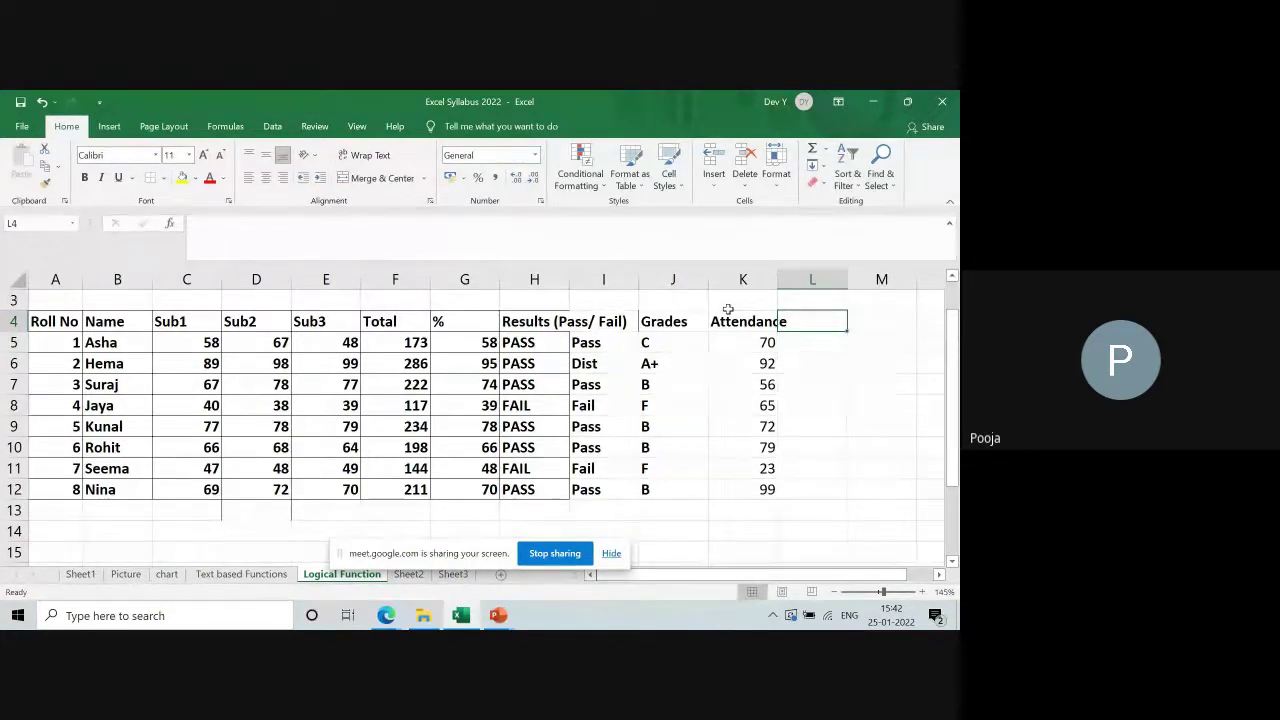
type("Medal")
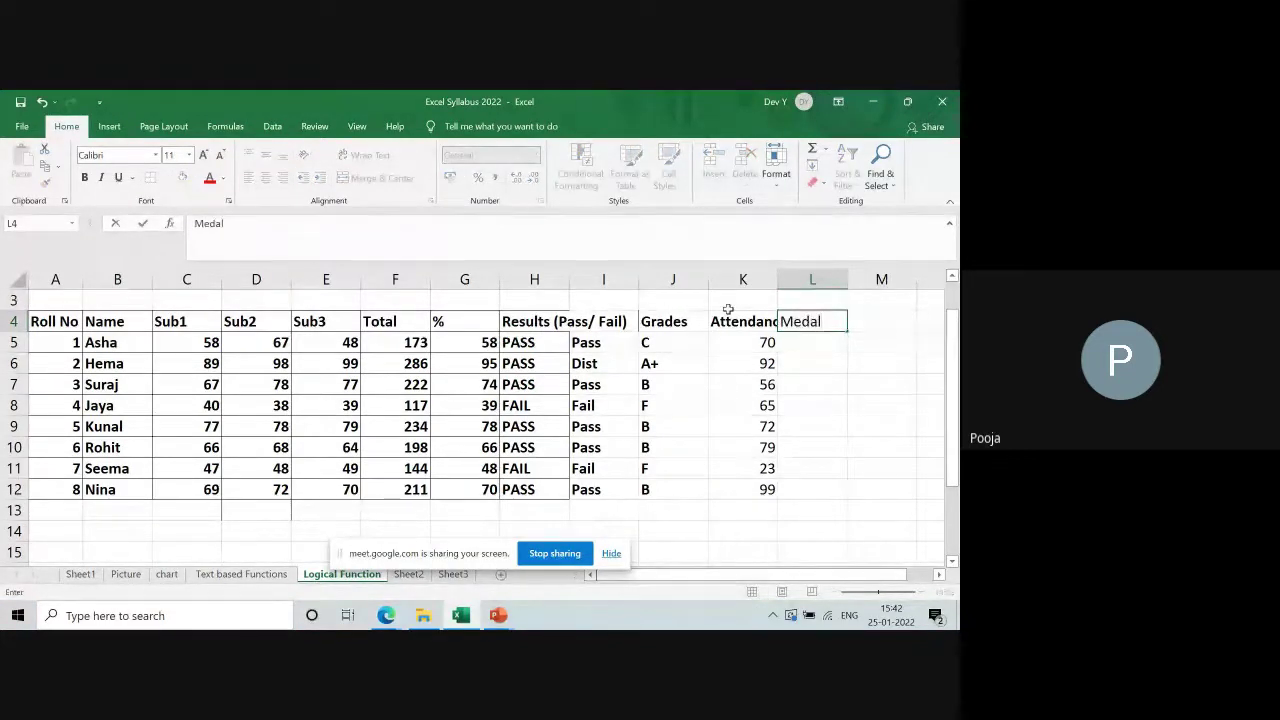
key("Return")
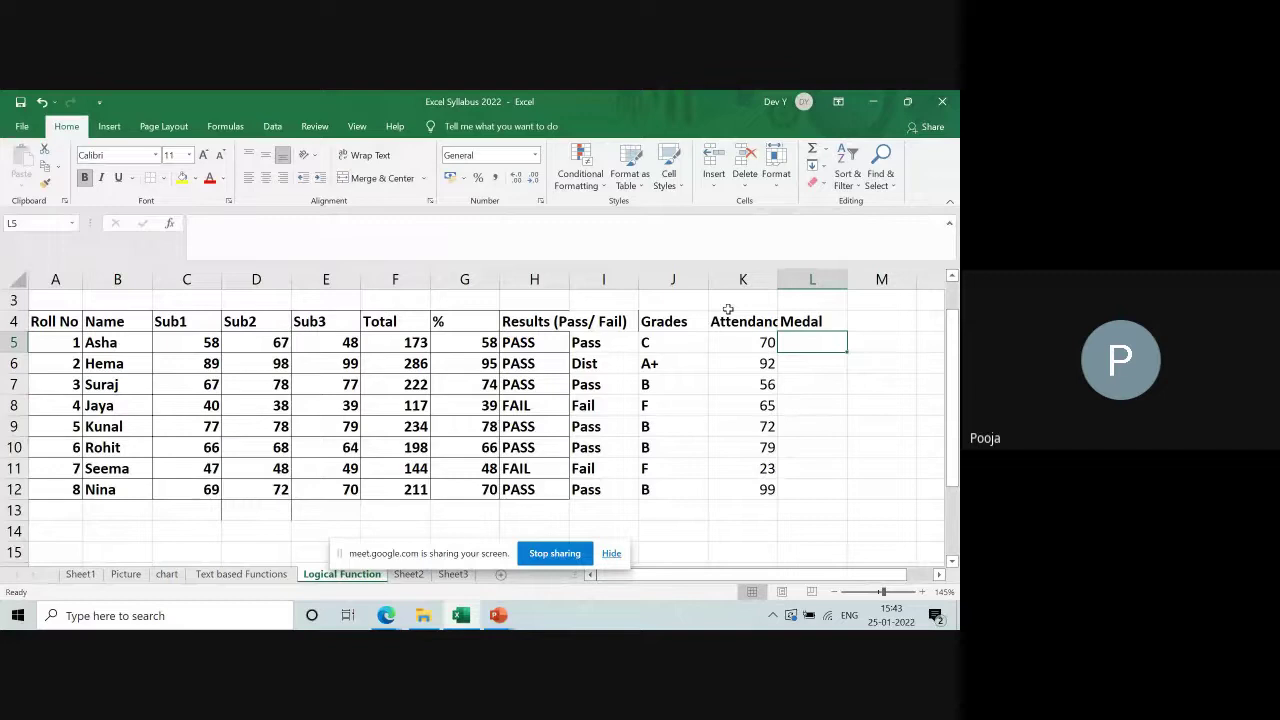
Step: Enter the formula =AND(G5>90,K5>90) in L5 to test both the percentage and the attendance
type("=")
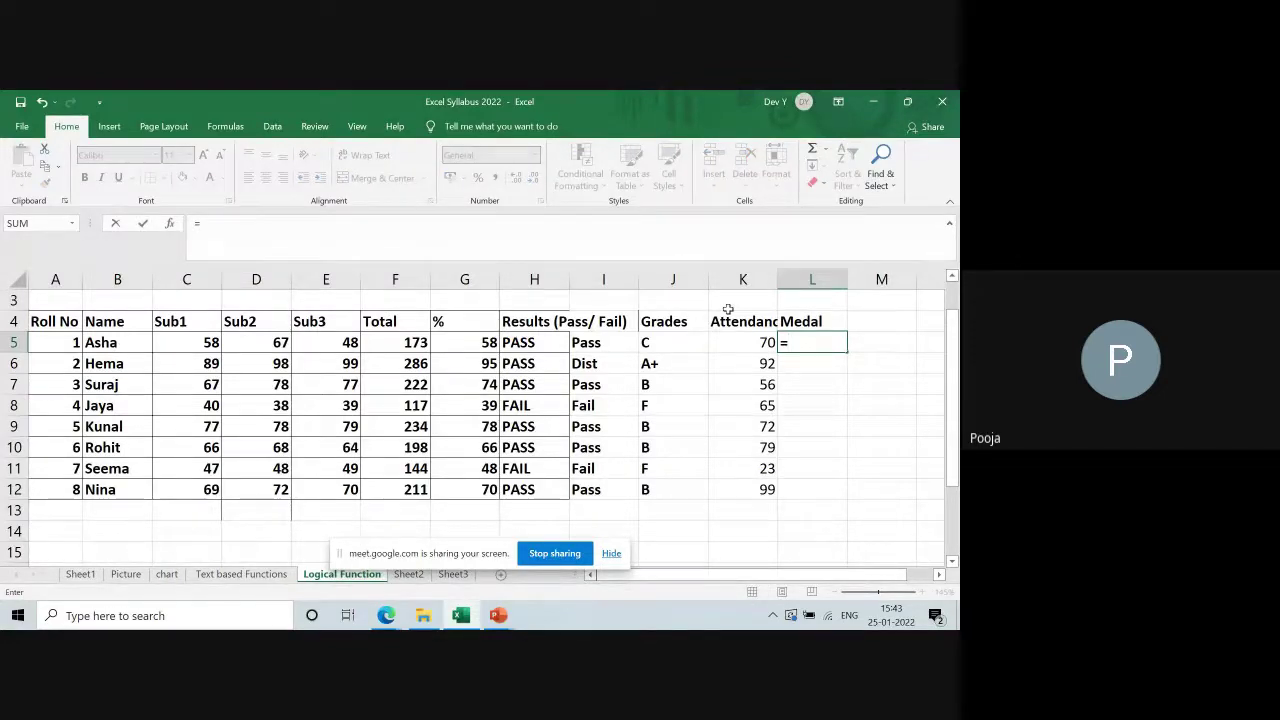
type("and")
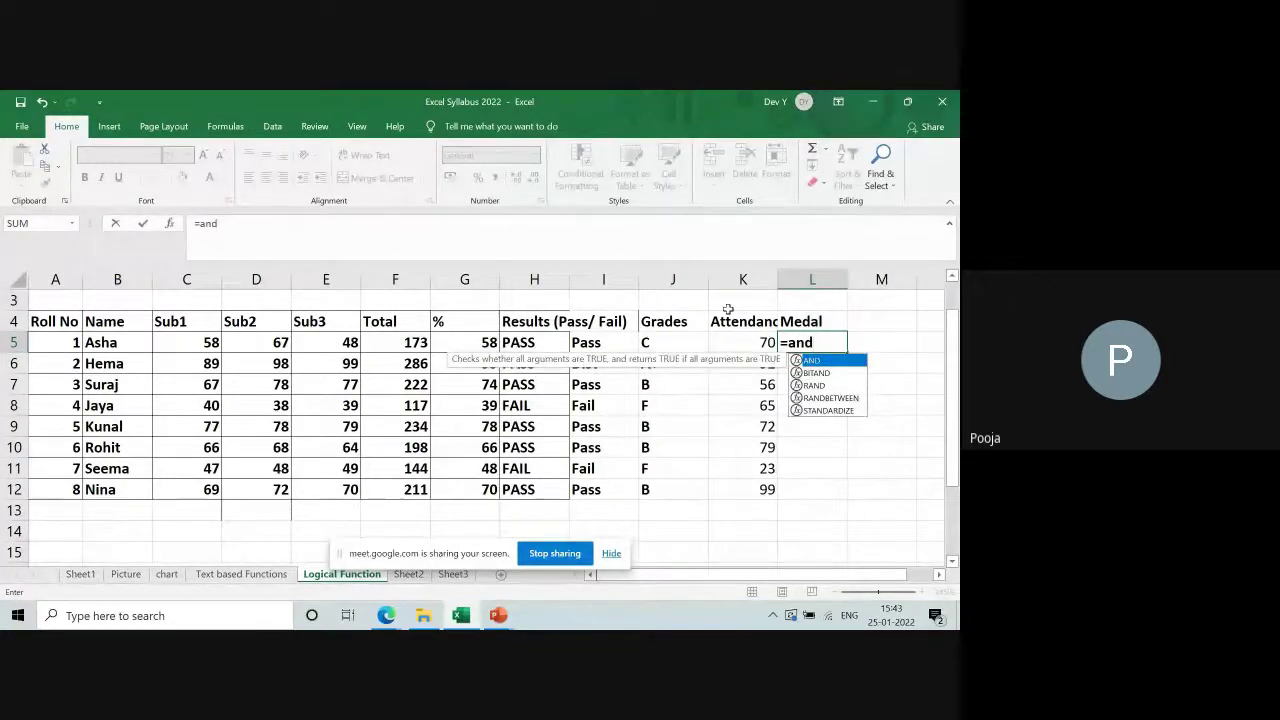
type("(")
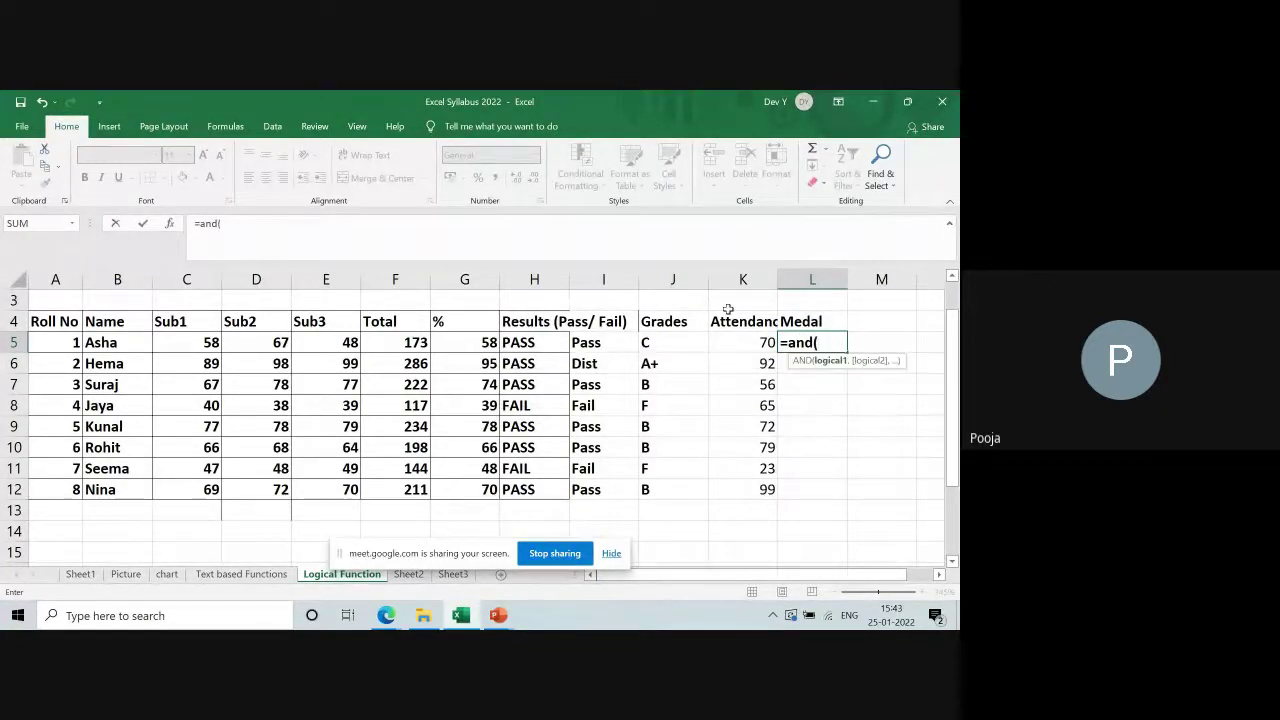
left_click(487, 342)
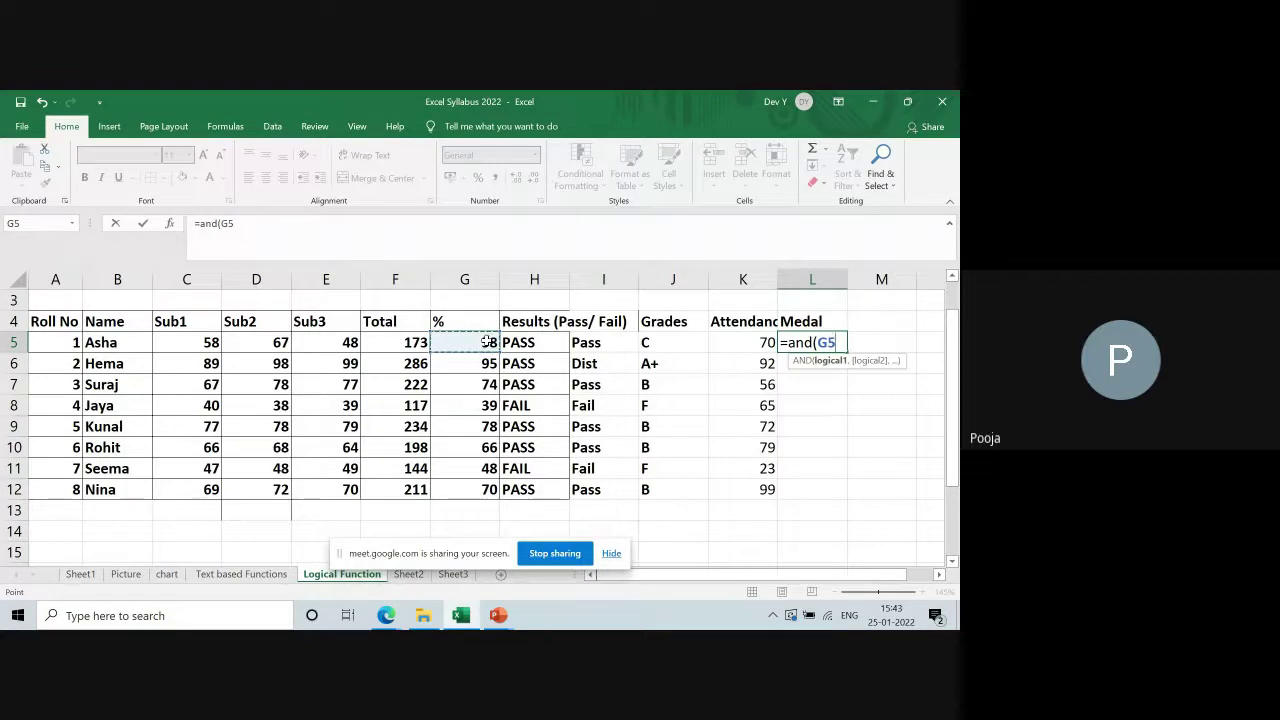
type(">90,")
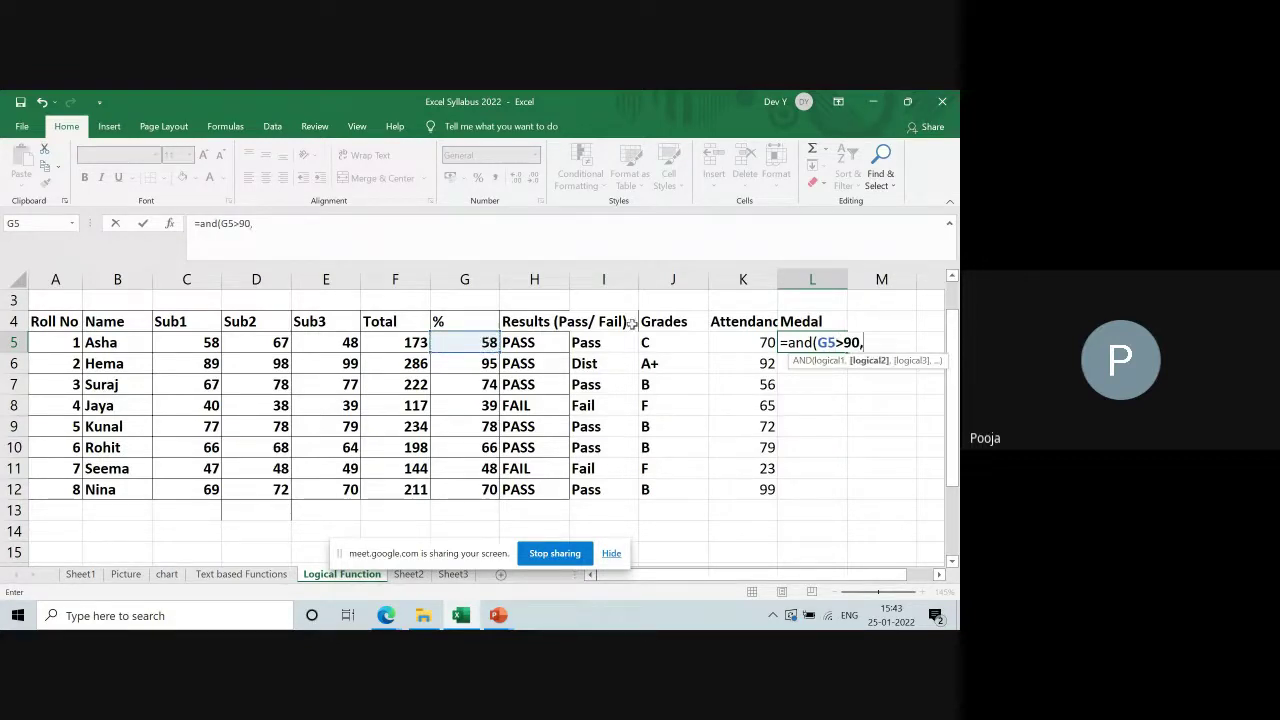
left_click(752, 343)
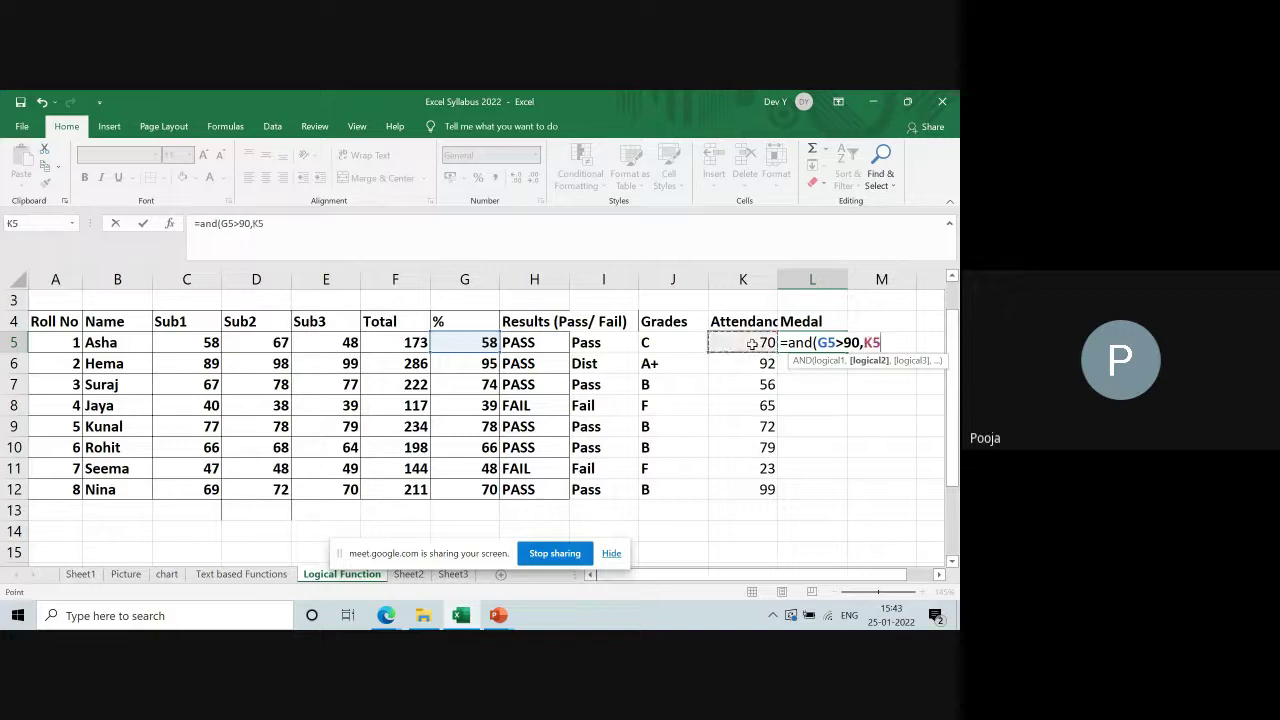
type(">90)")
key("Return")
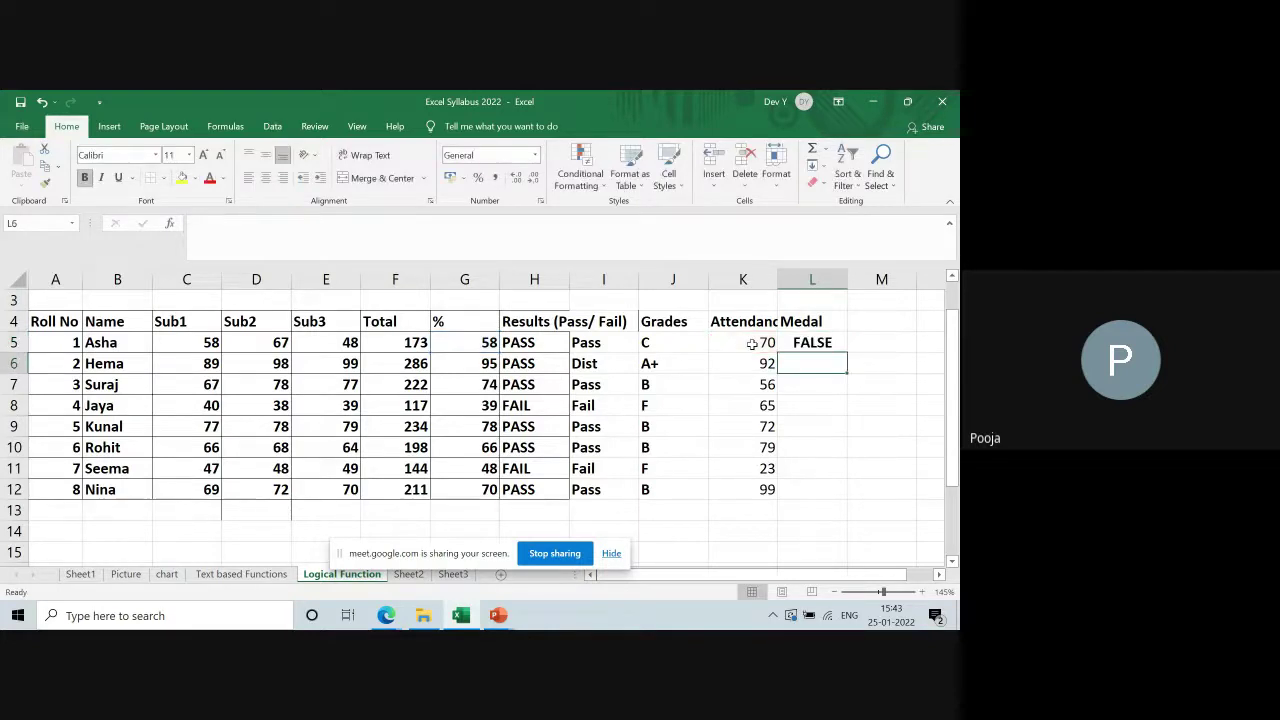
Step: Copy the AND formula from L5 down through L12 and inspect the copied formula in L6
left_click(840, 345)
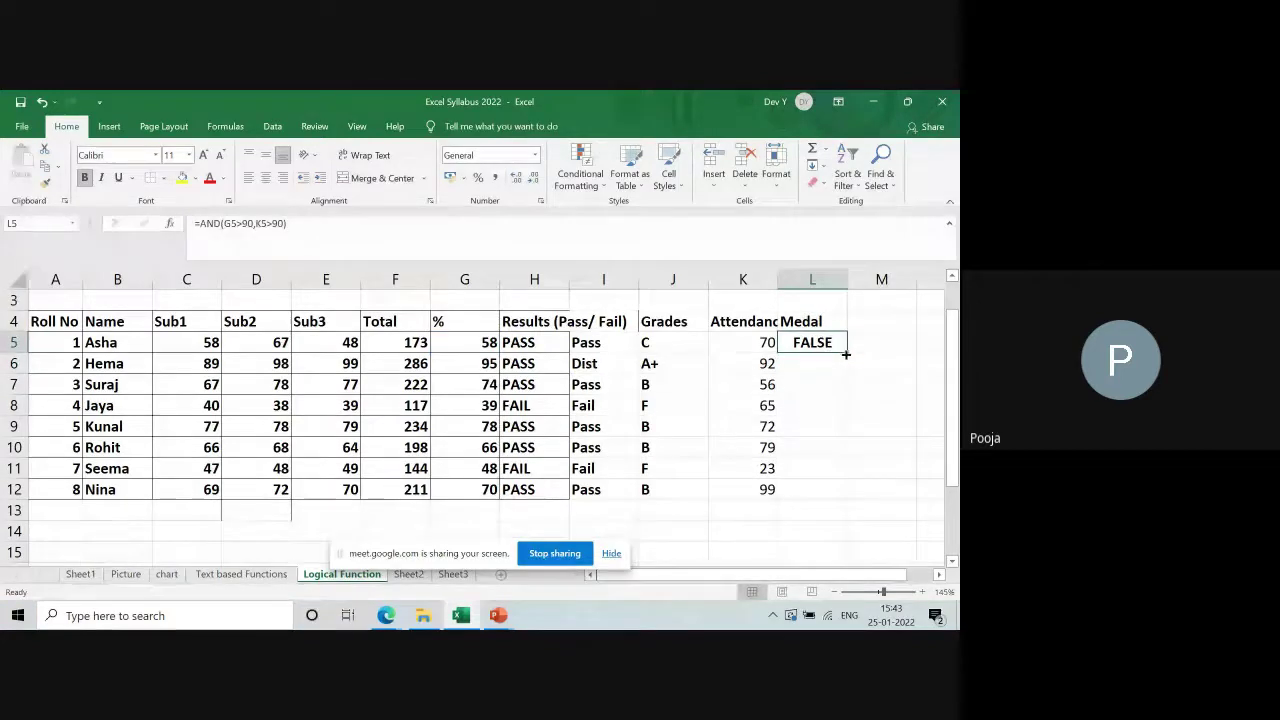
left_click_drag(840, 345, 845, 496)
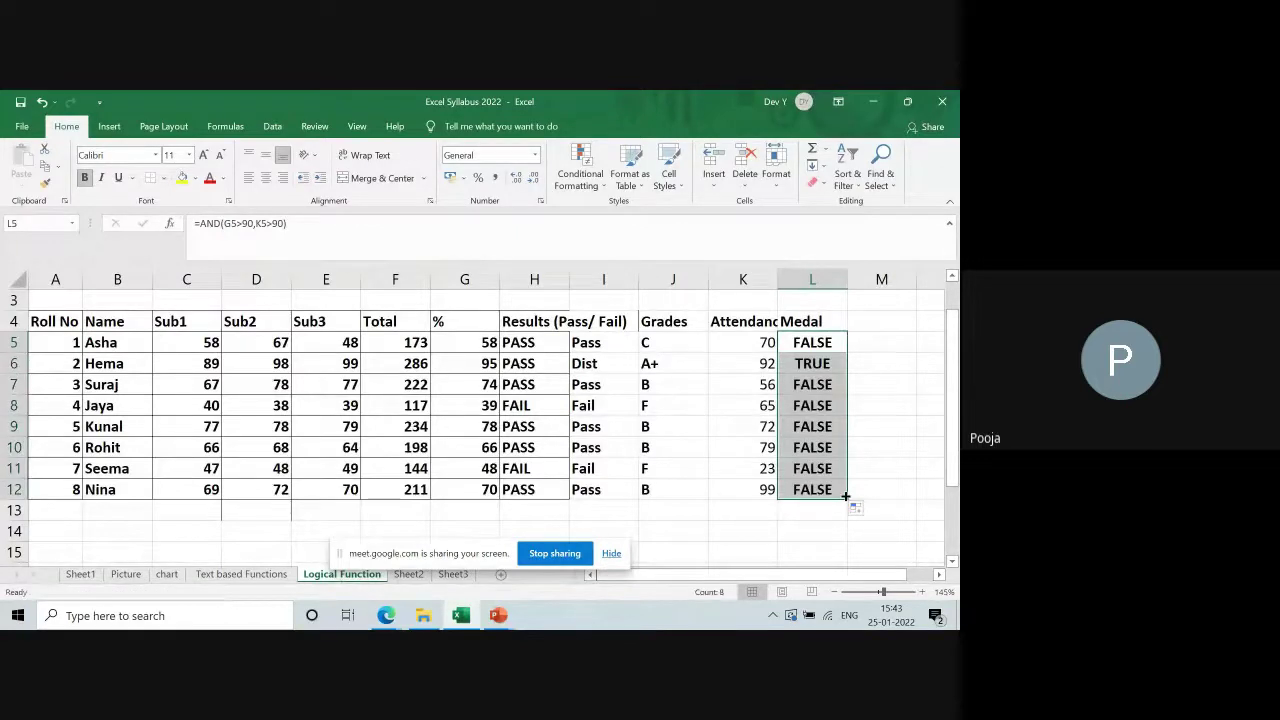
left_click(818, 366)
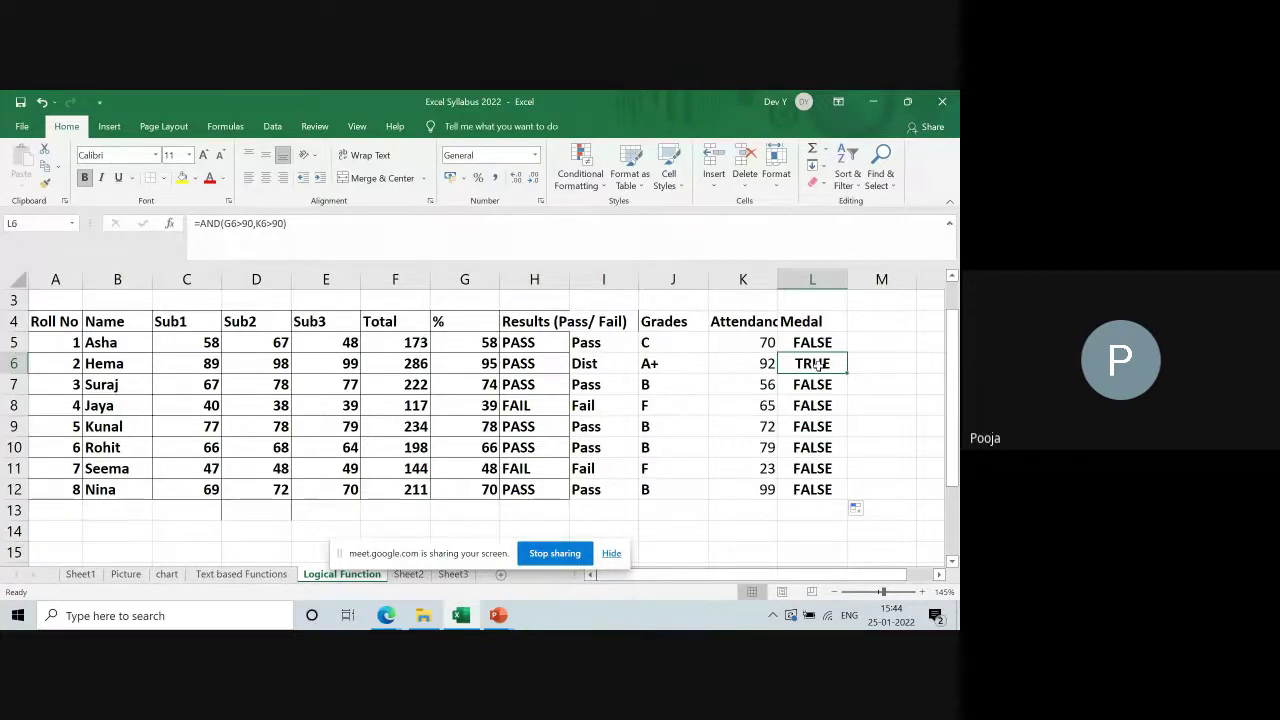
Step: Overwrite the percentage in G10 with 95 and check the Medal formula in L10
left_click(486, 448)
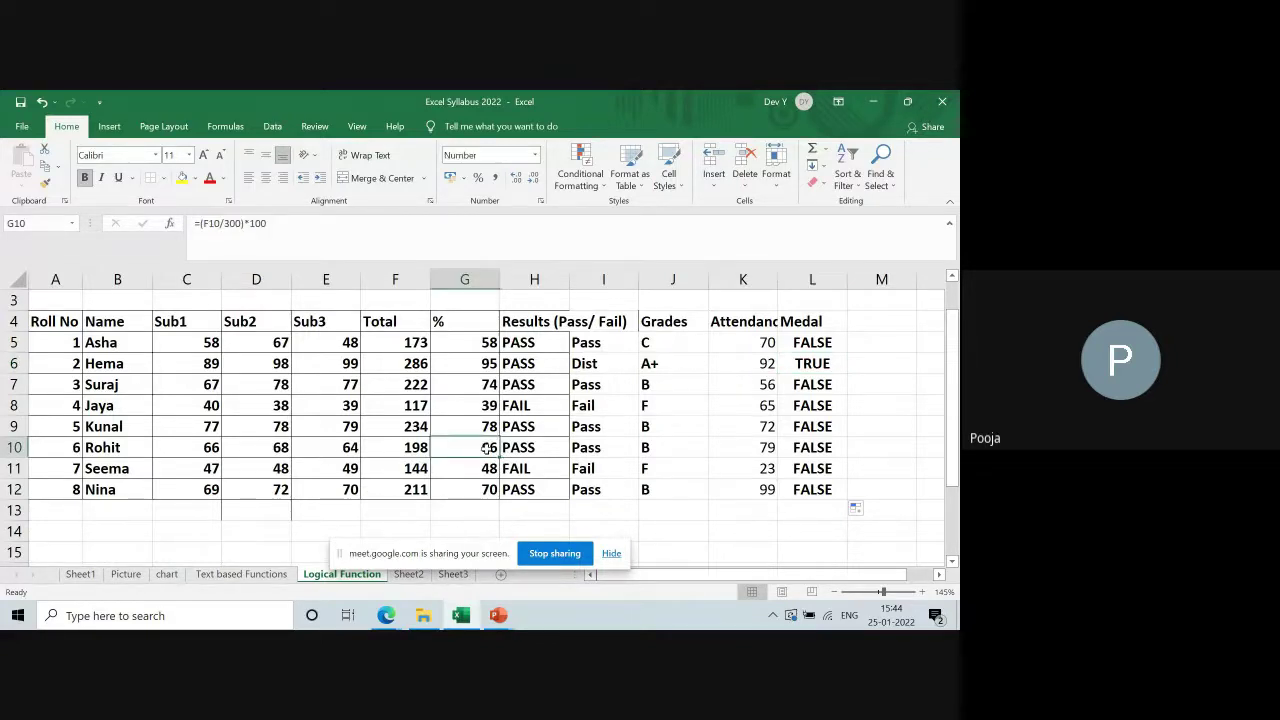
type("95")
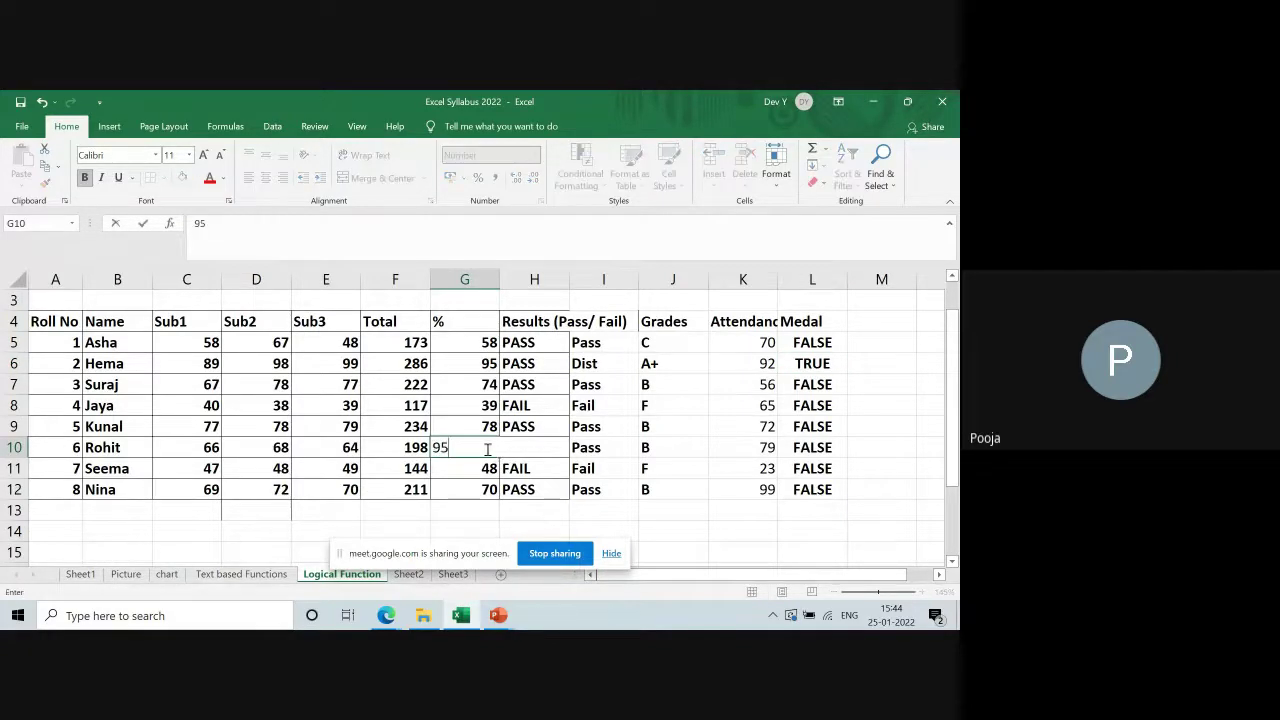
key("Tab")
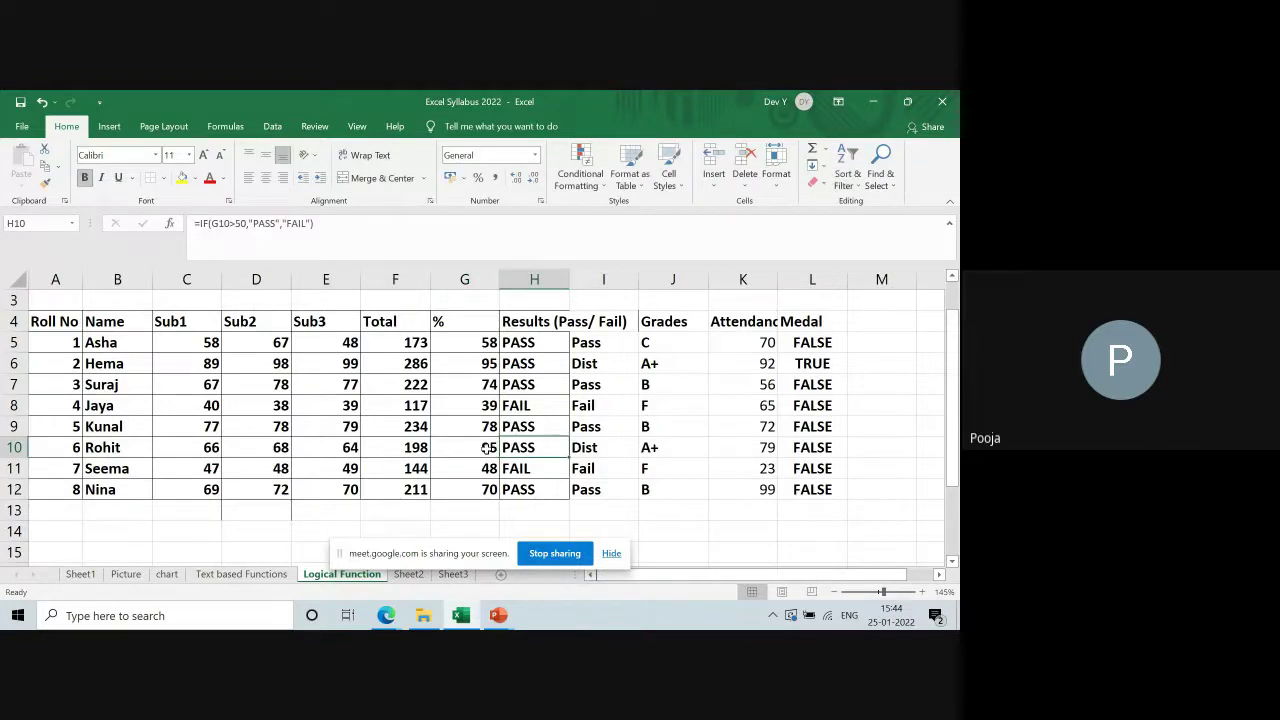
left_click(819, 450)
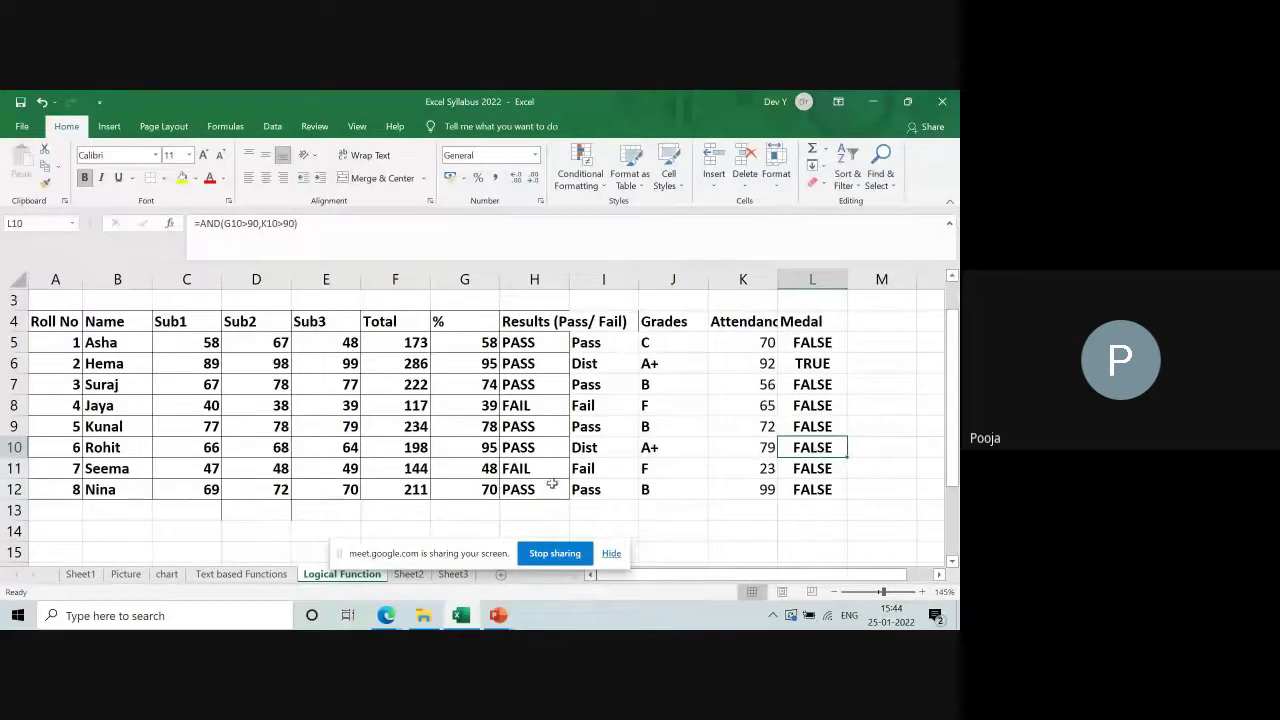
Step: Overwrite the percentage in G12 with 91 to test the Medal condition in the last student row
left_click(466, 491)
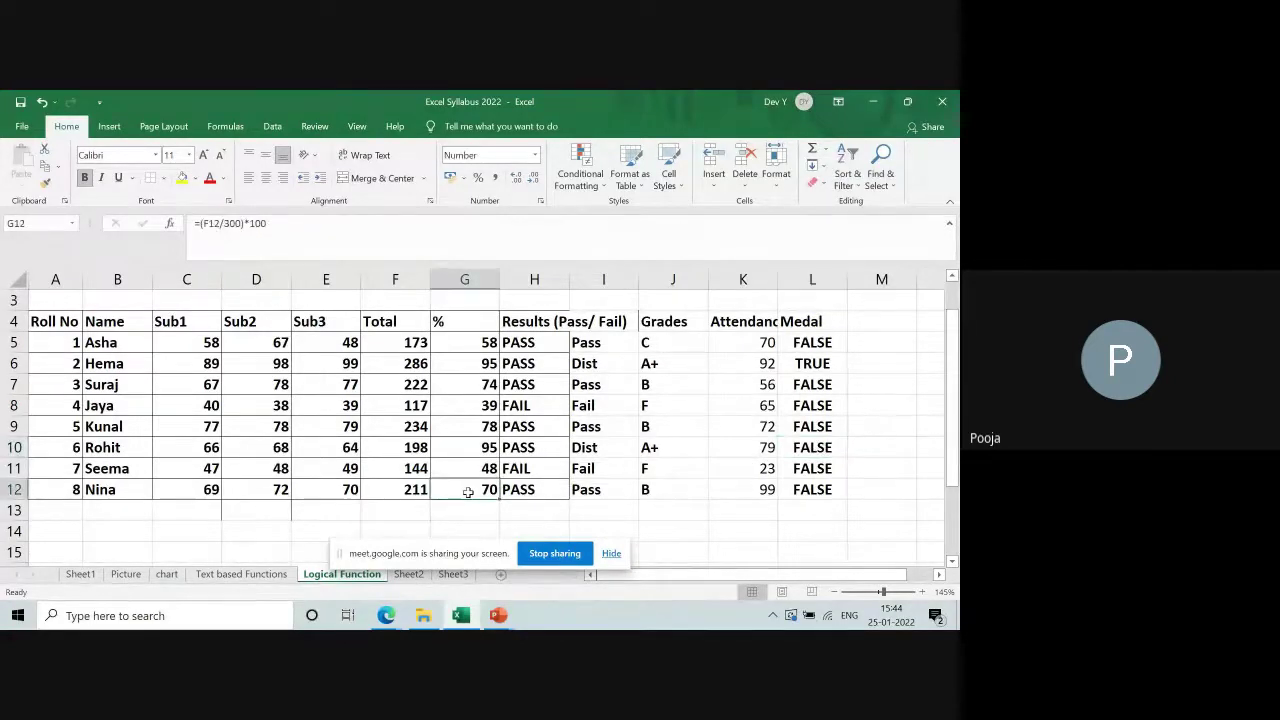
type("91")
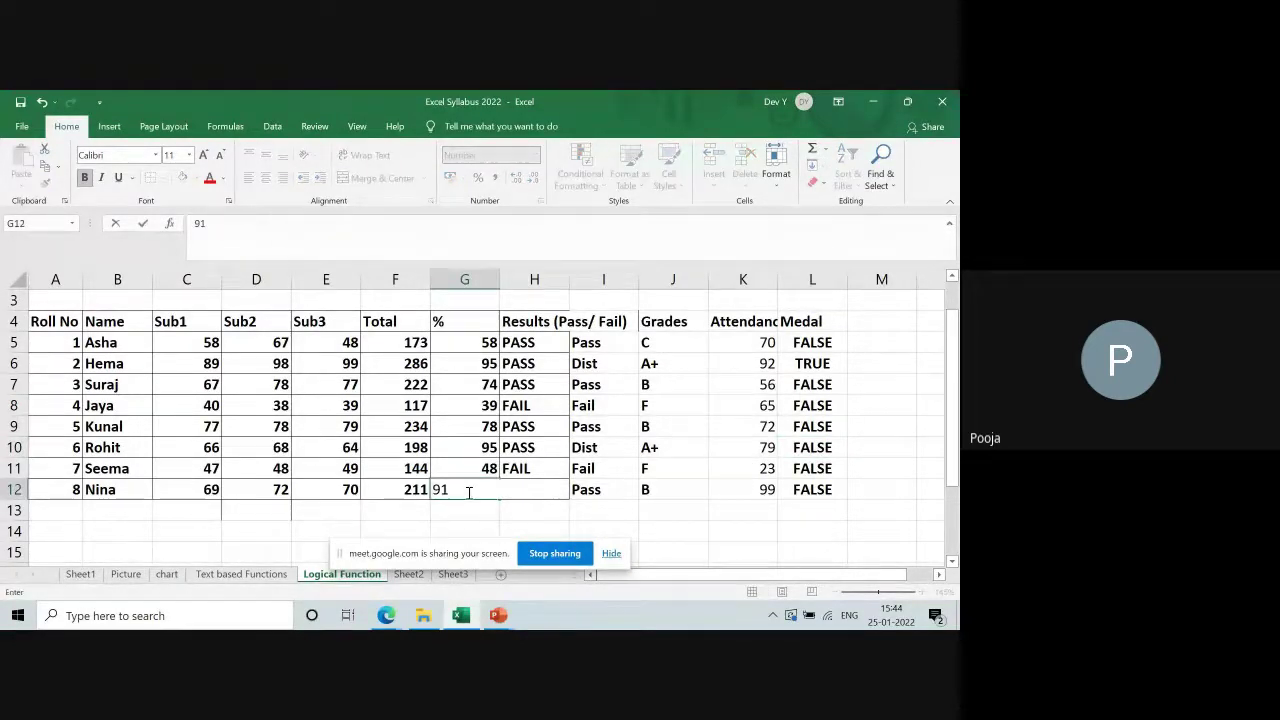
key("Tab")
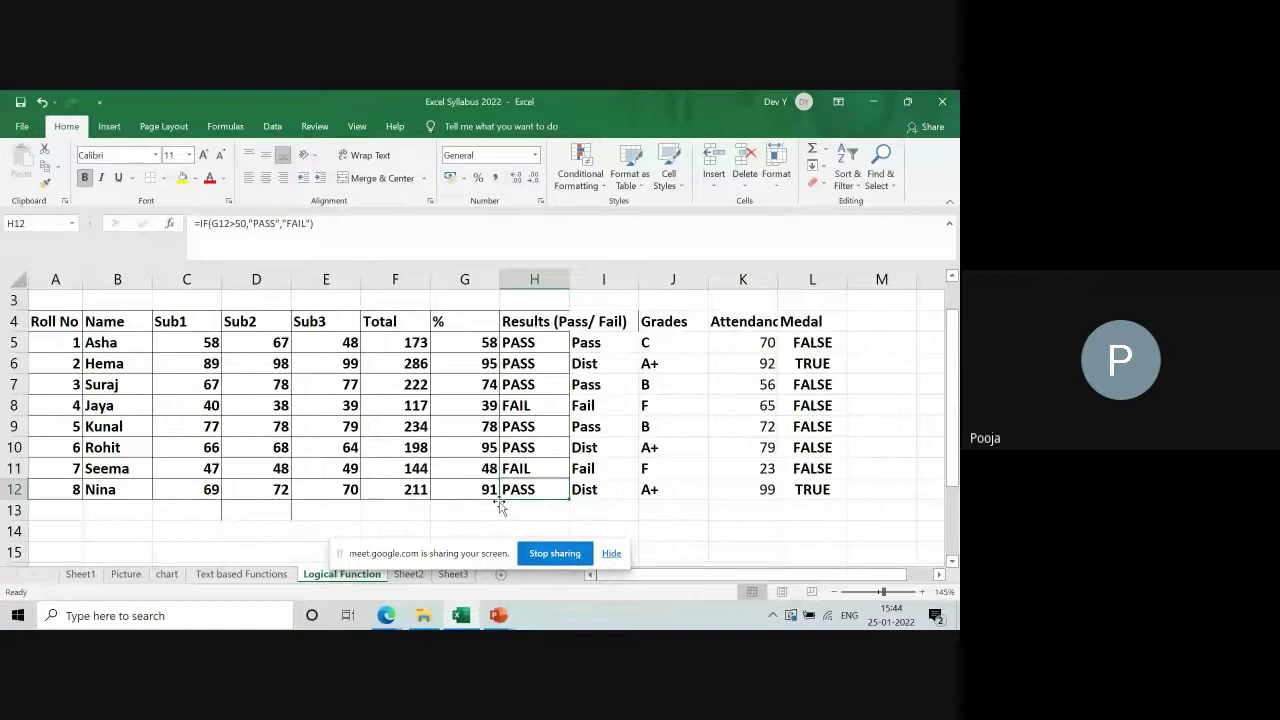
Step: Change the attendance in K12 to 76 and highlight the % and Attendance columns to compare both conditions
left_click(767, 491)
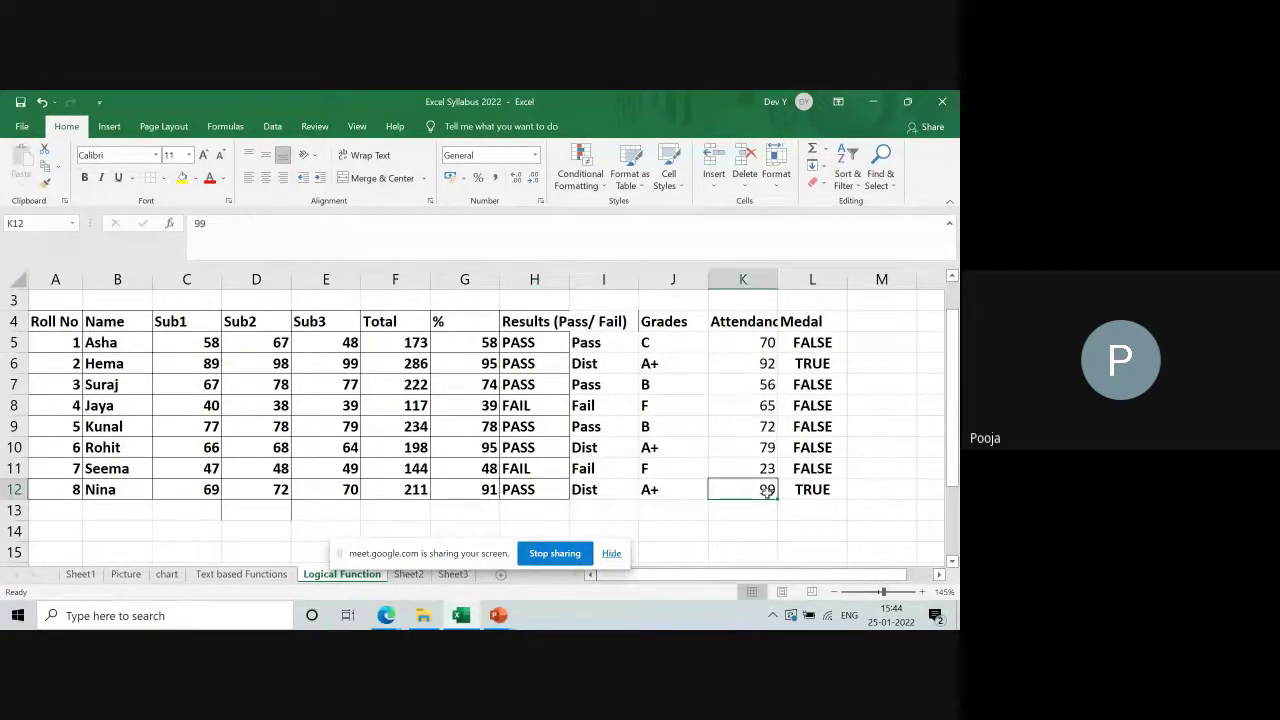
type("76")
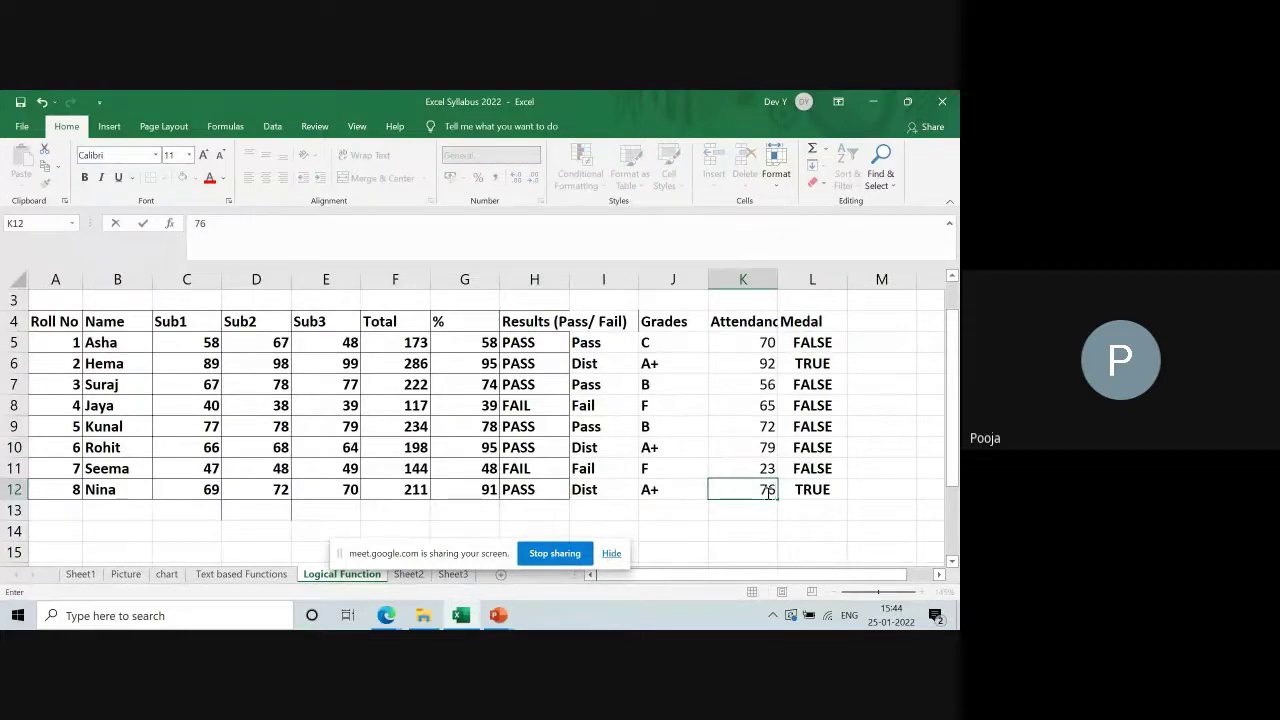
key("Return")
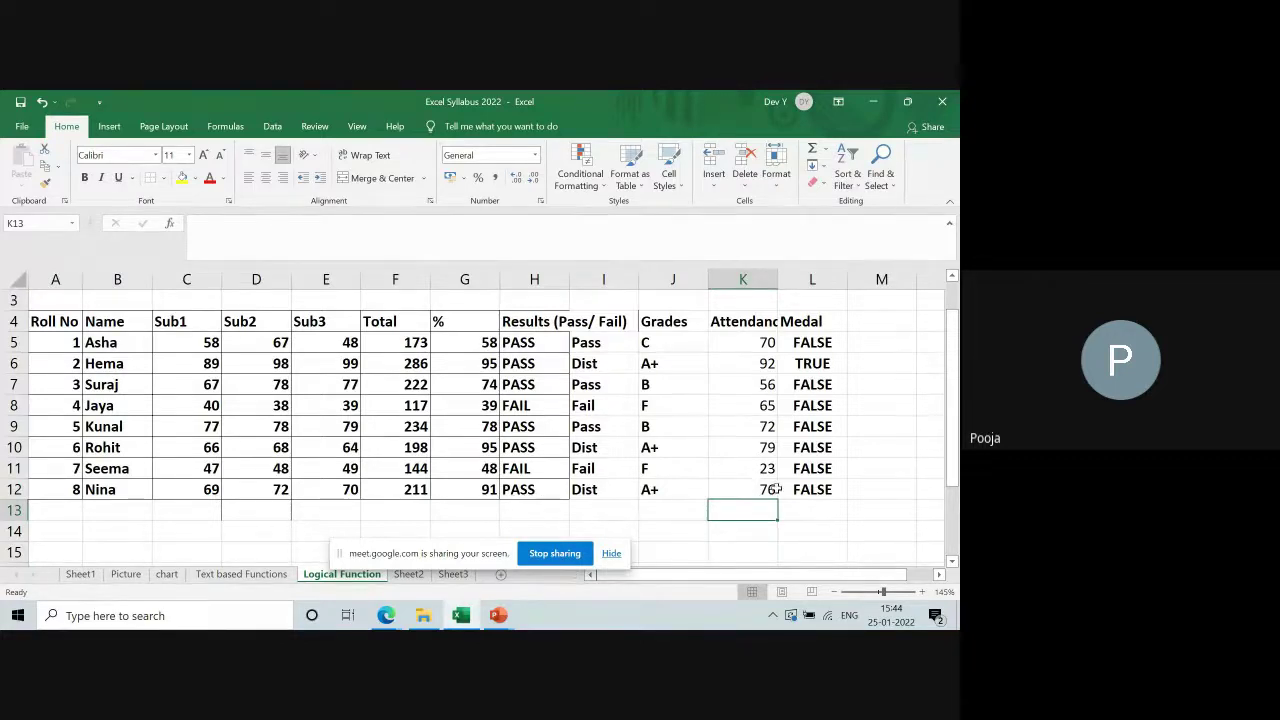
left_click_drag(484, 314, 492, 485)
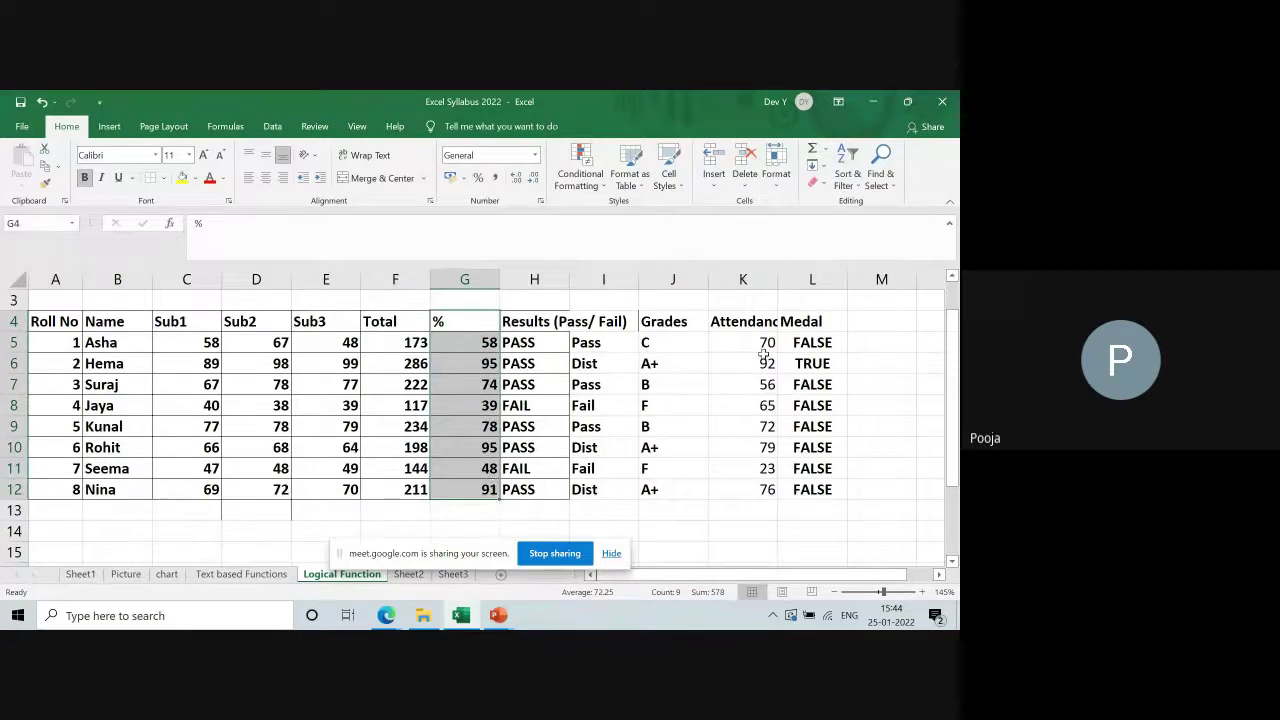
left_click_drag(757, 325, 767, 490)
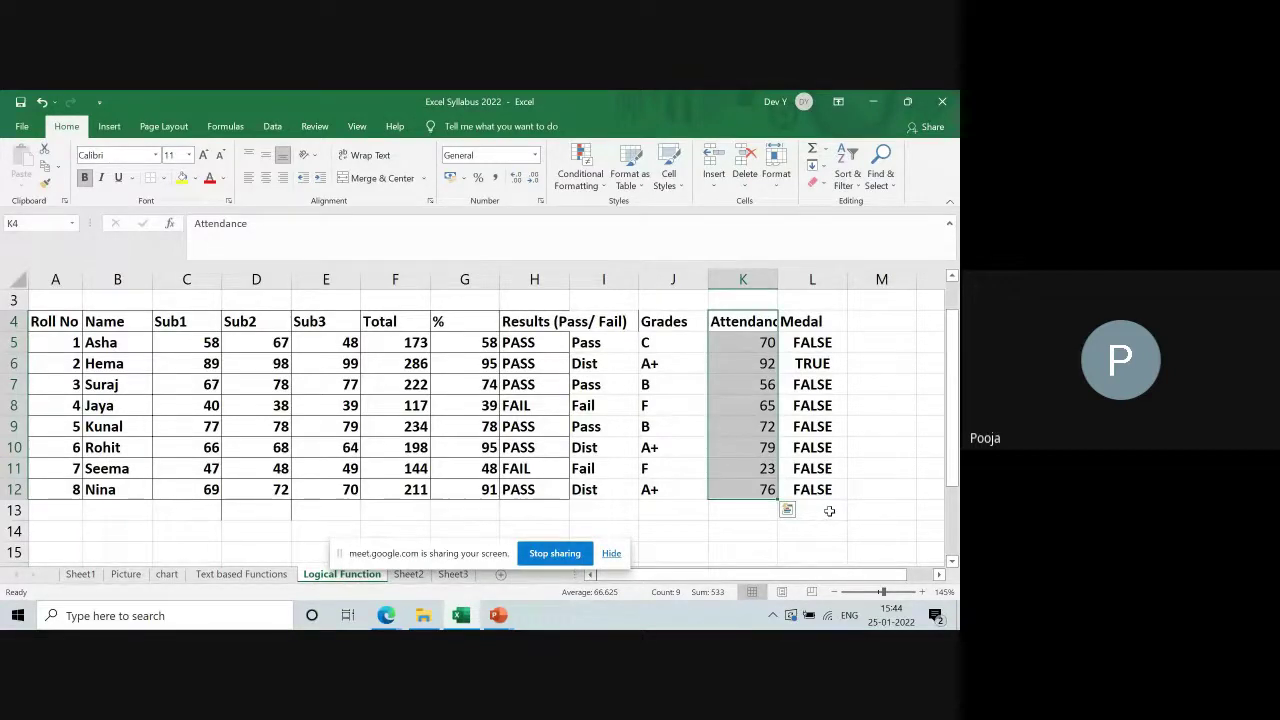
Step: Add the heading "Certificate" in M4, next to the Medal column
left_click(887, 327)
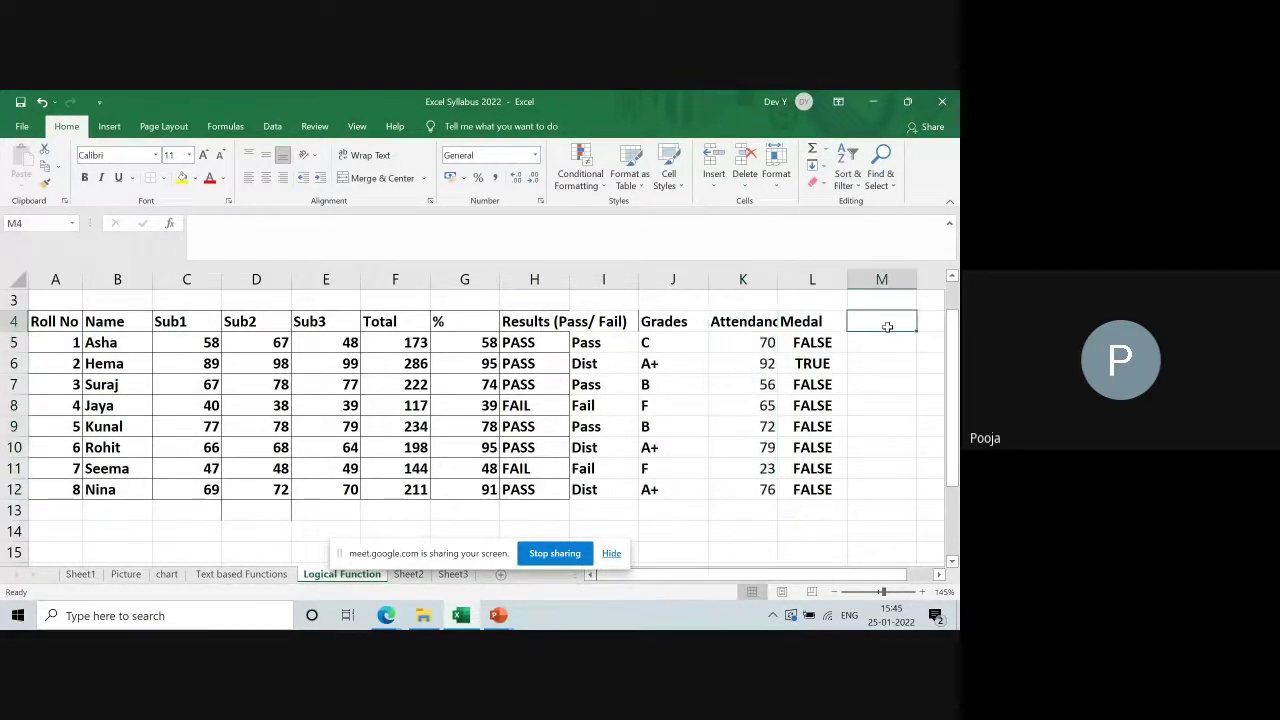
type("Certifica")
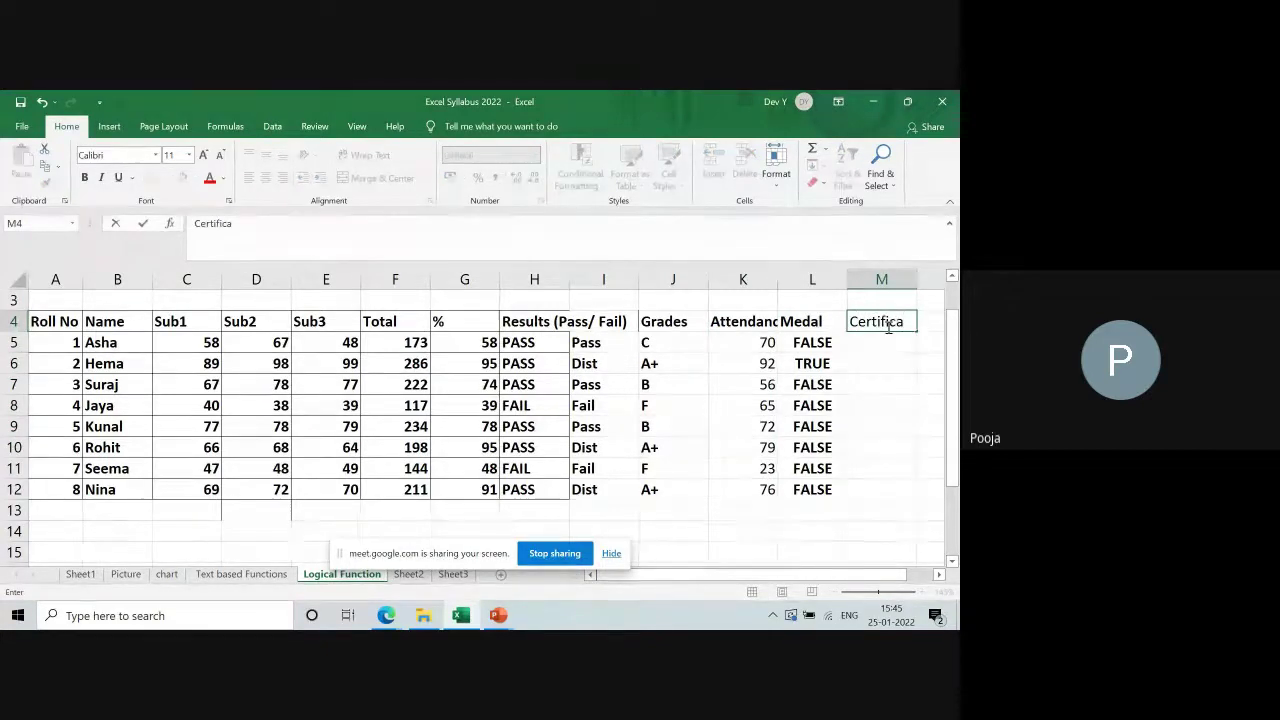
type("te")
key("Return")
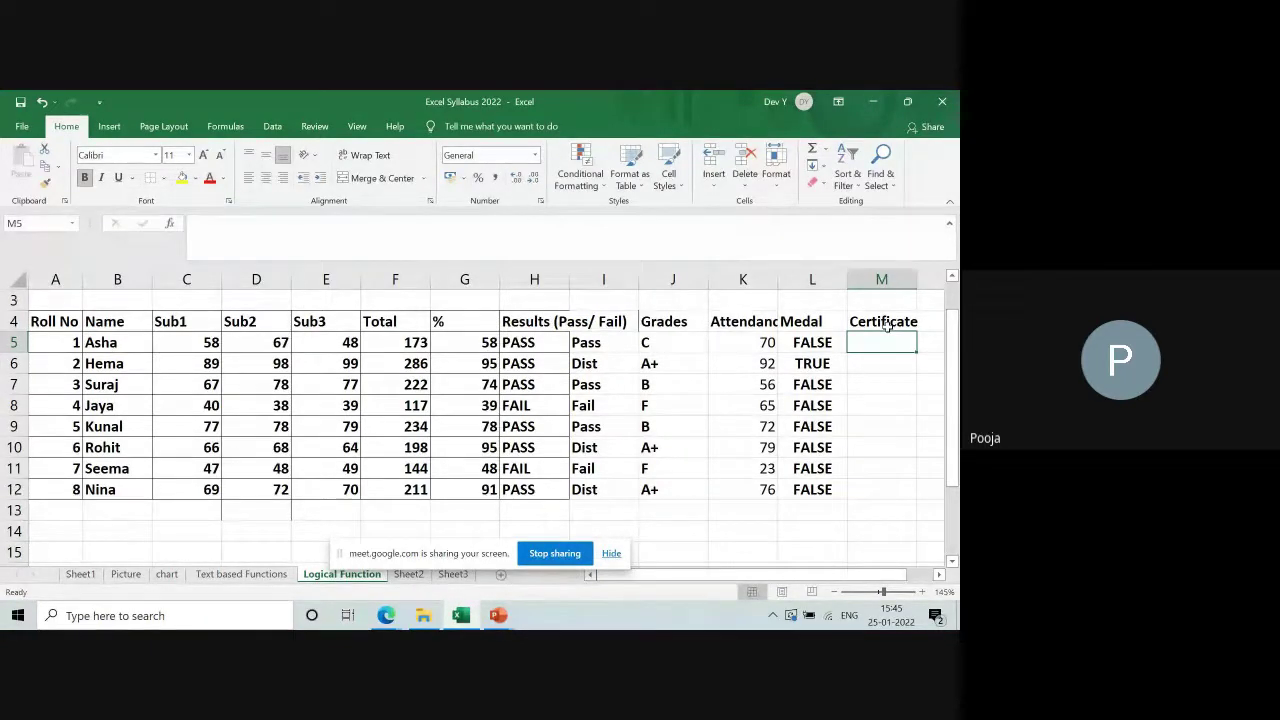
Step: Enter the formula =OR(G5>90,K5>90) in M5 to test the first student's percentage and attendance for a certificate
type("=")
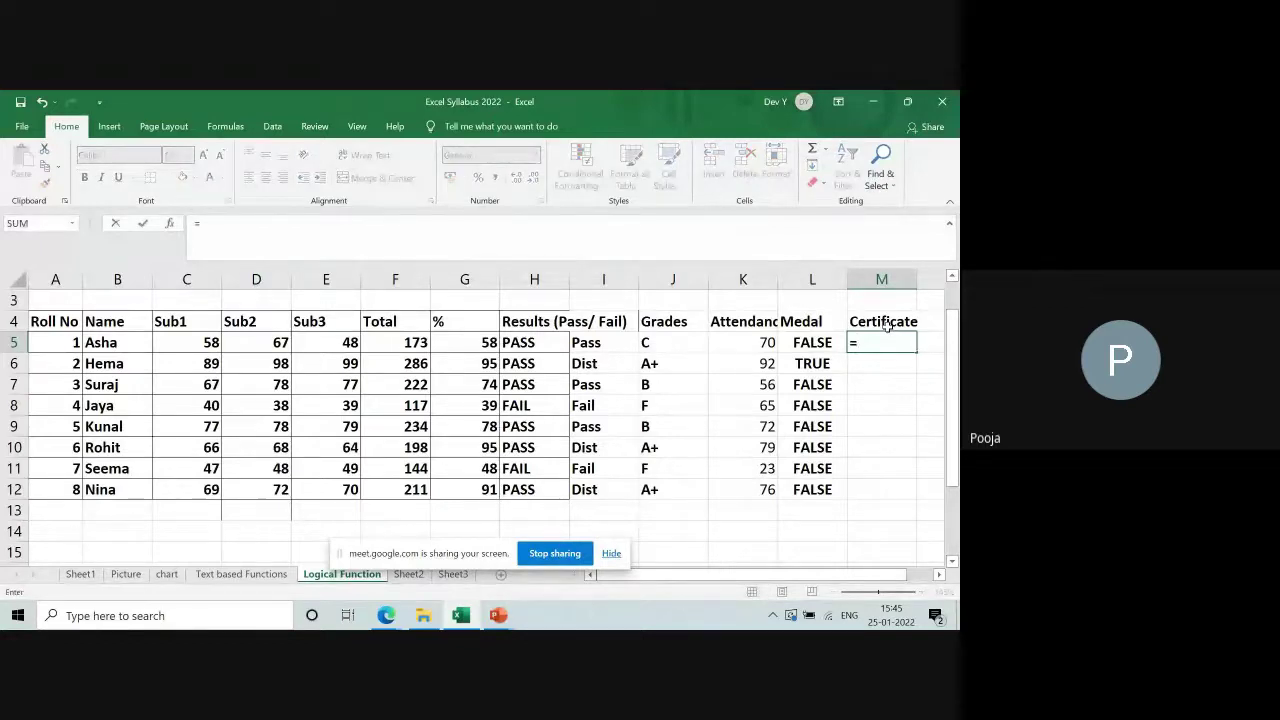
type("or")
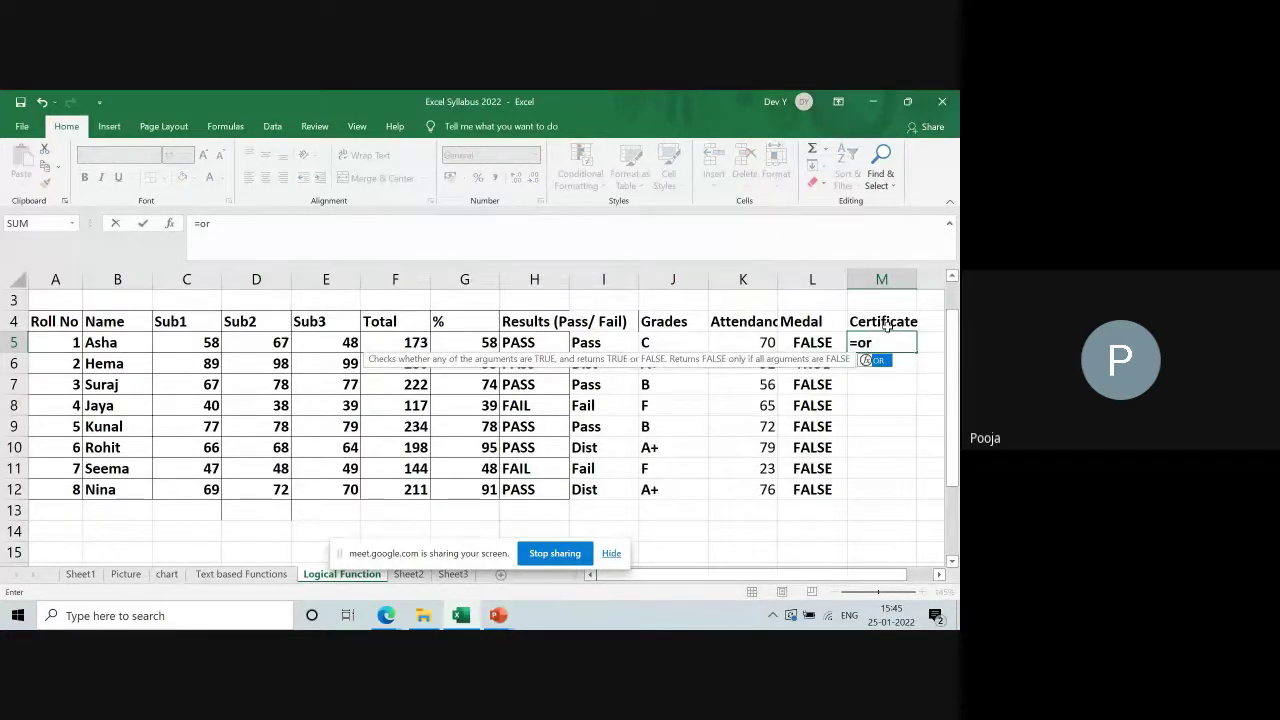
type("(")
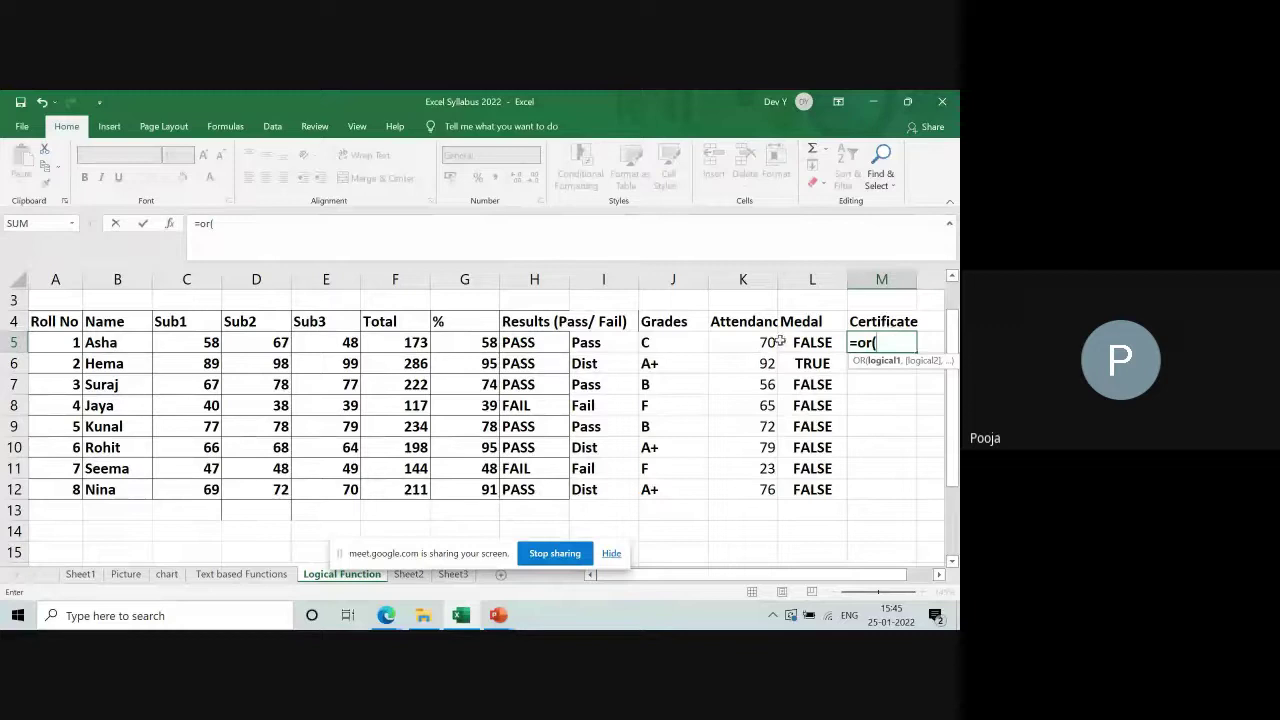
left_click(488, 343)
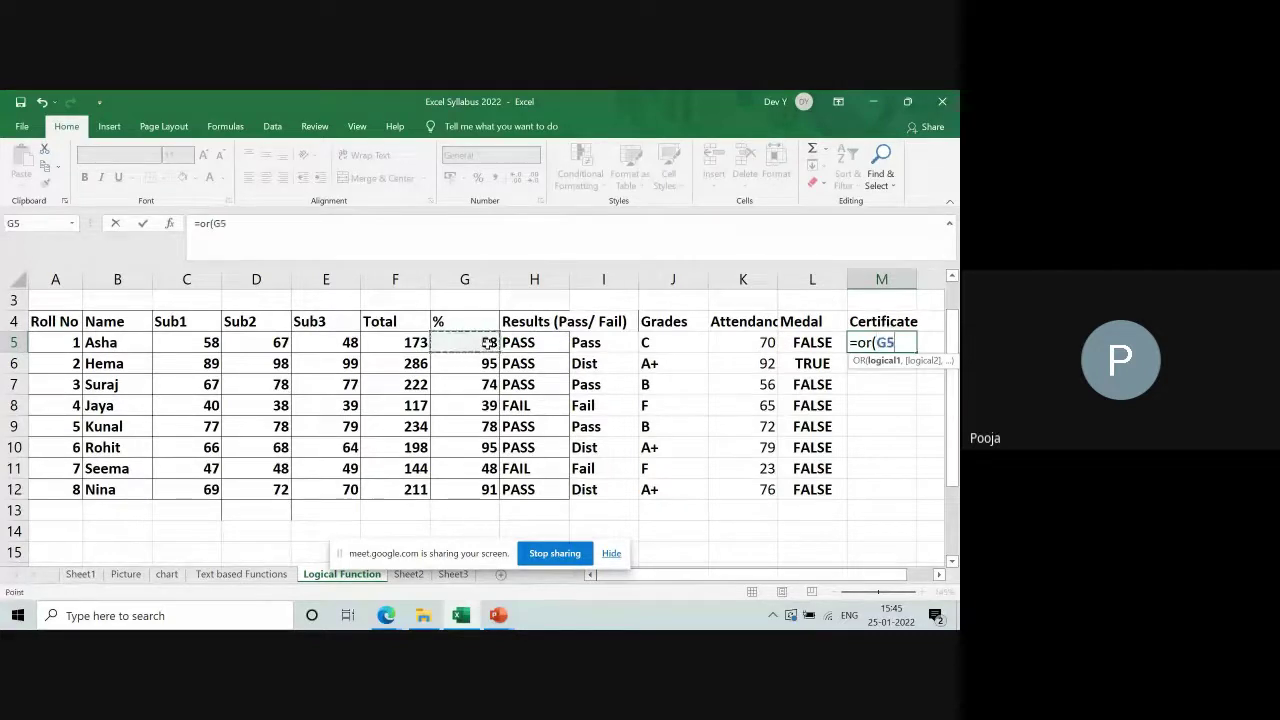
type(">90,")
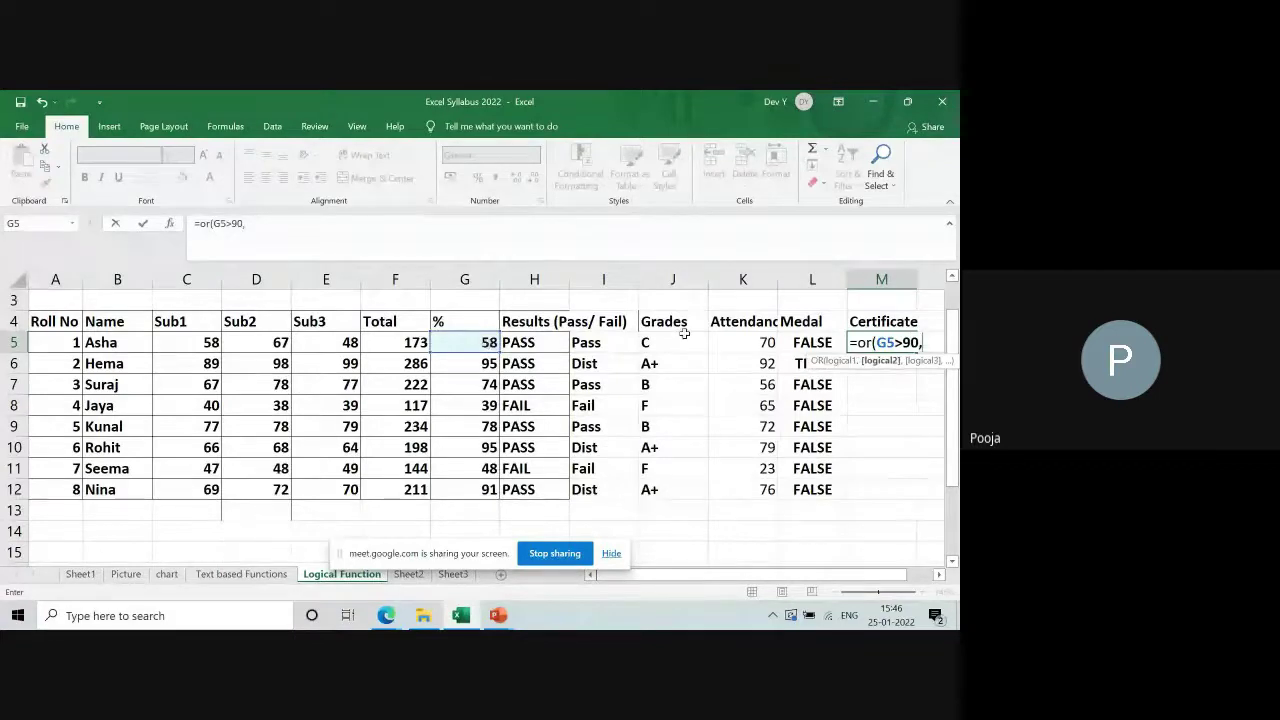
left_click(755, 341)
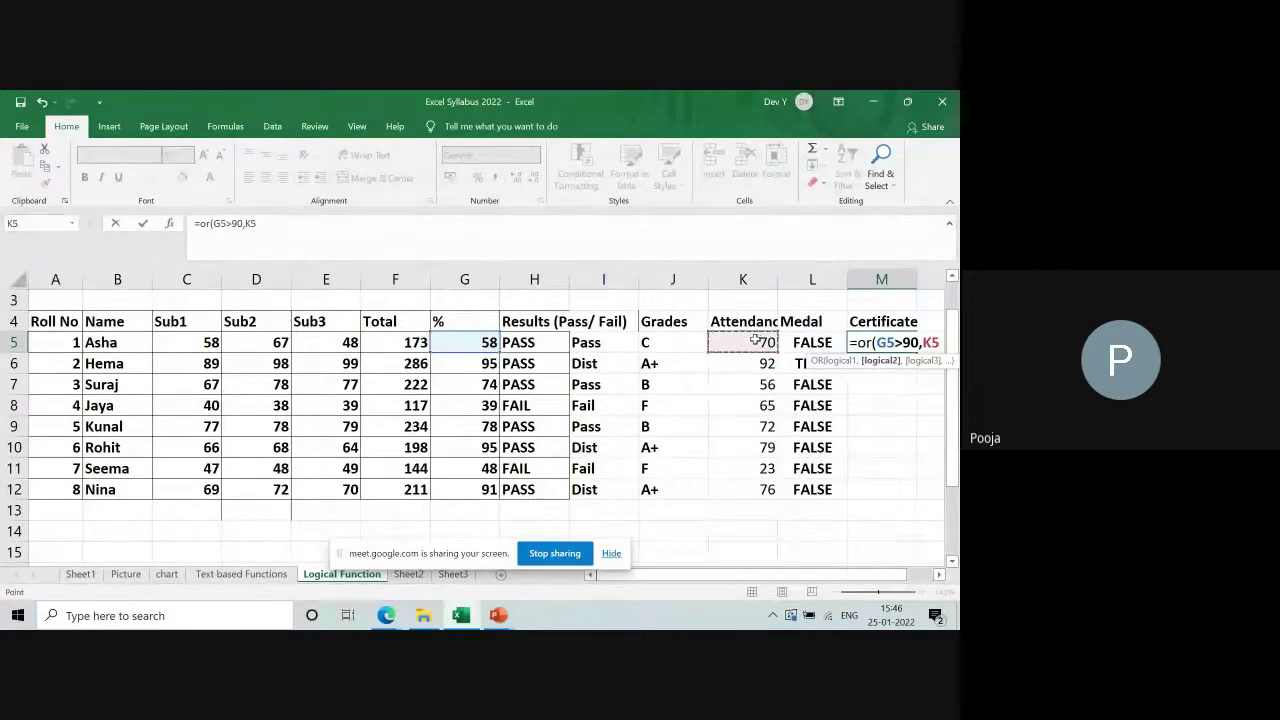
type(">90")
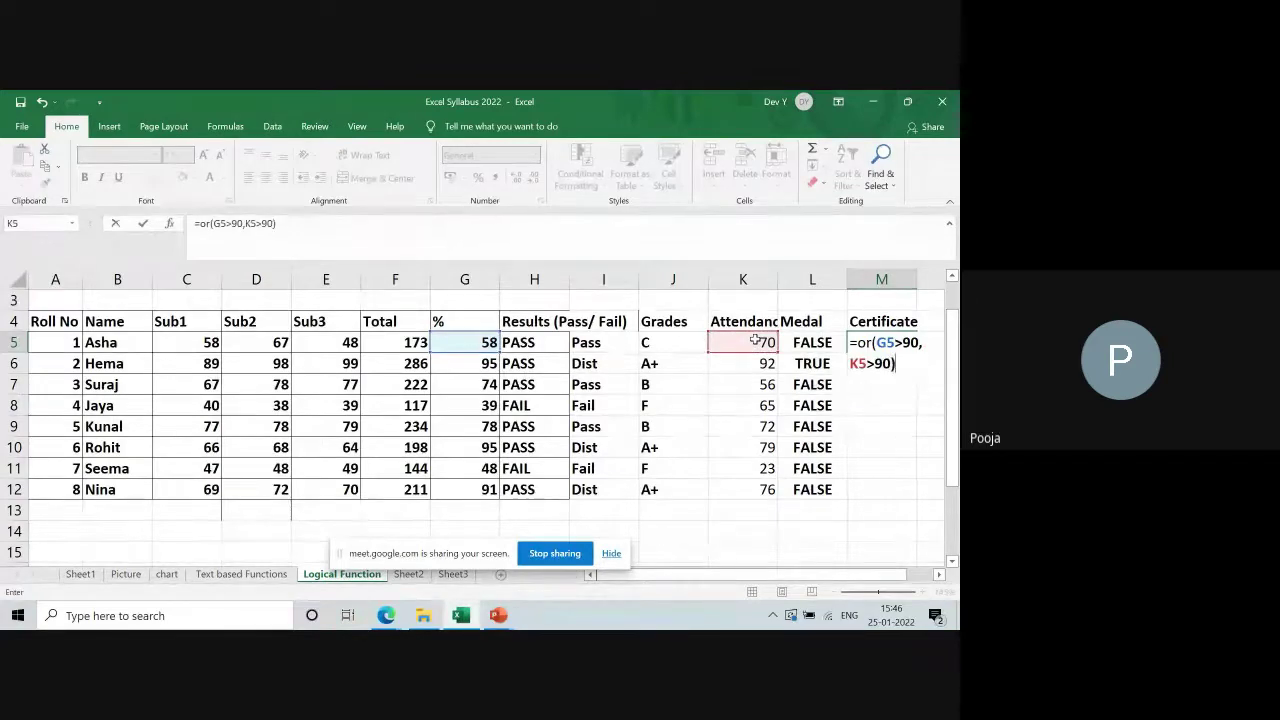
type(")")
key("Return")
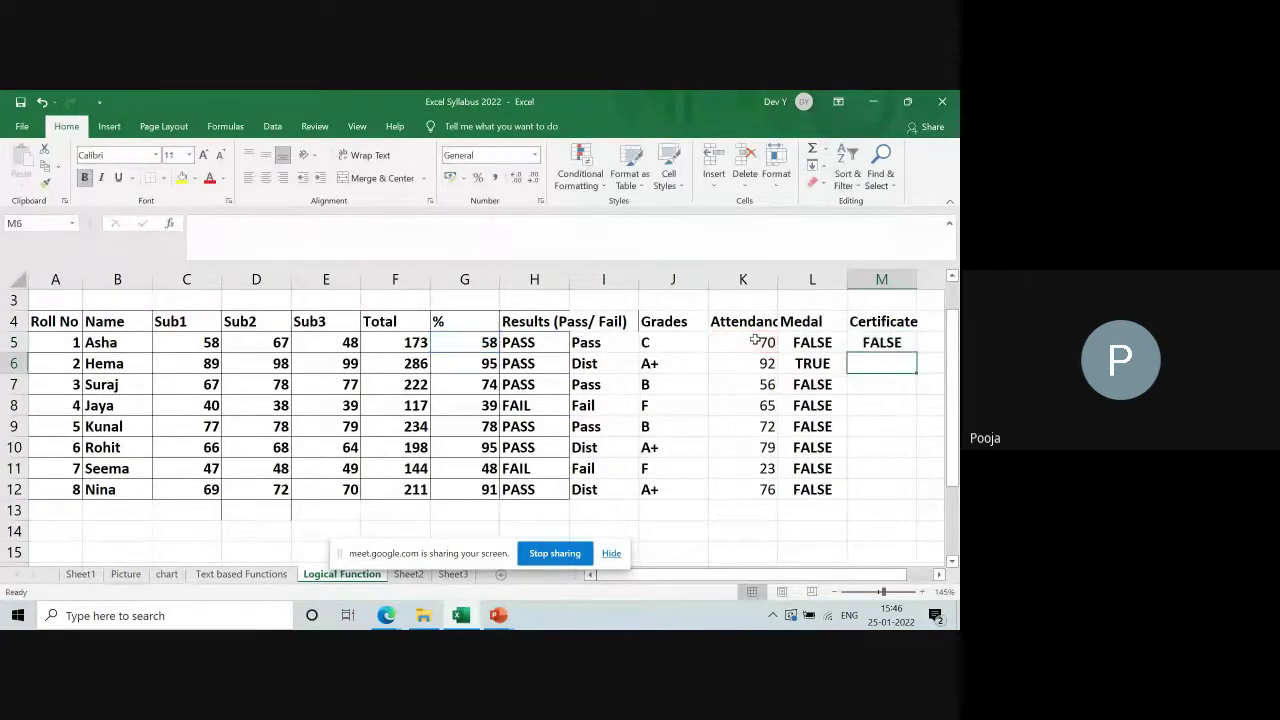
Step: Fill the Certificate formula from M5 down to M12 and check the copied formulas in M6 and M10
left_click(902, 338)
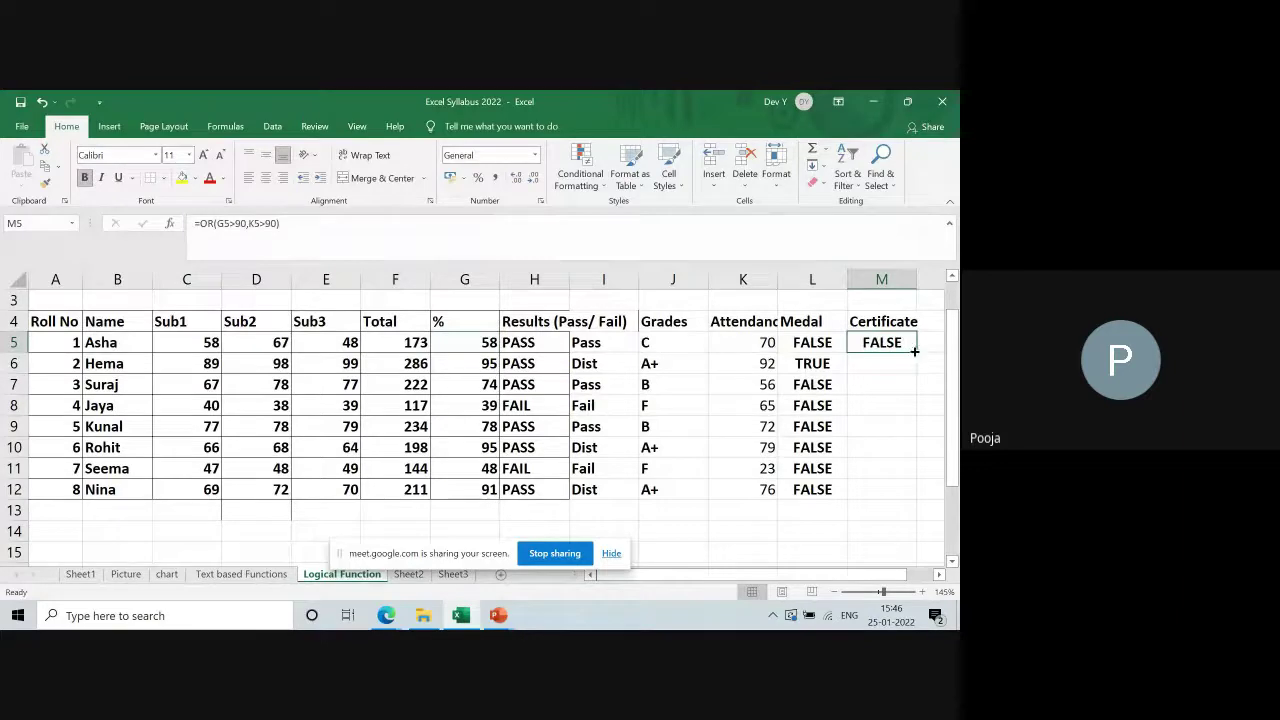
left_click_drag(912, 356, 894, 491)
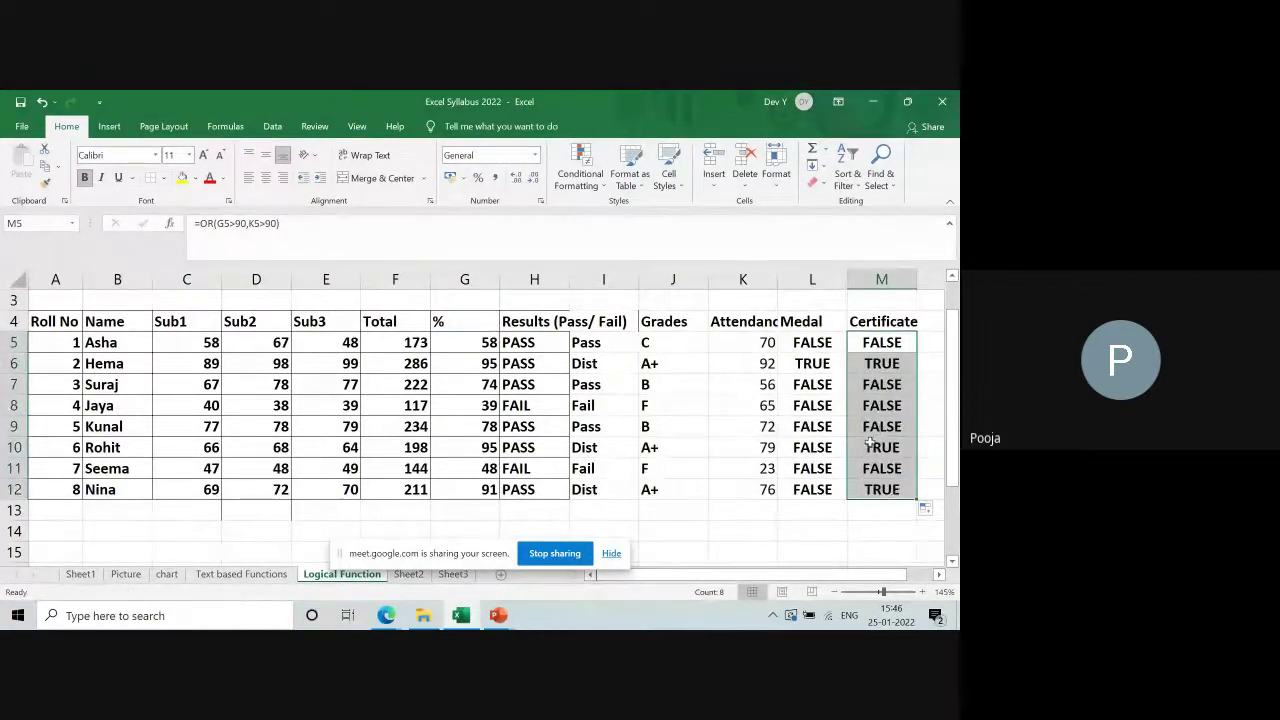
left_click(885, 367)
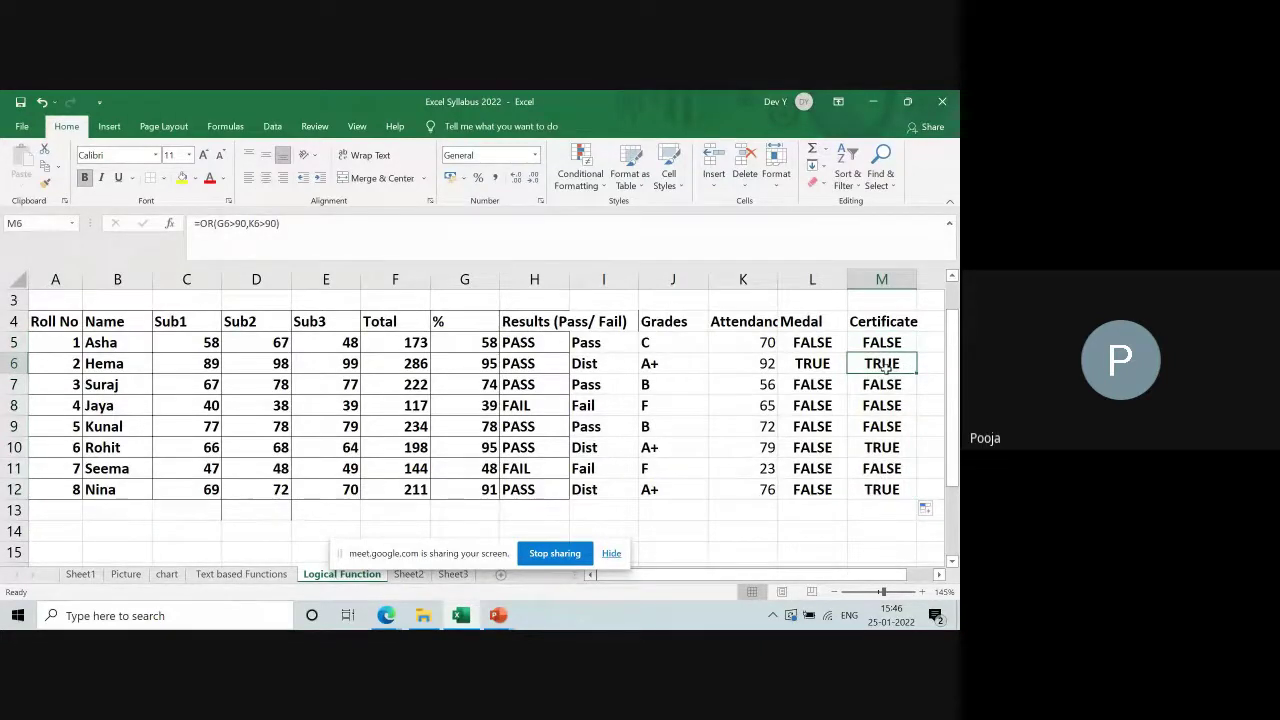
left_click(889, 448)
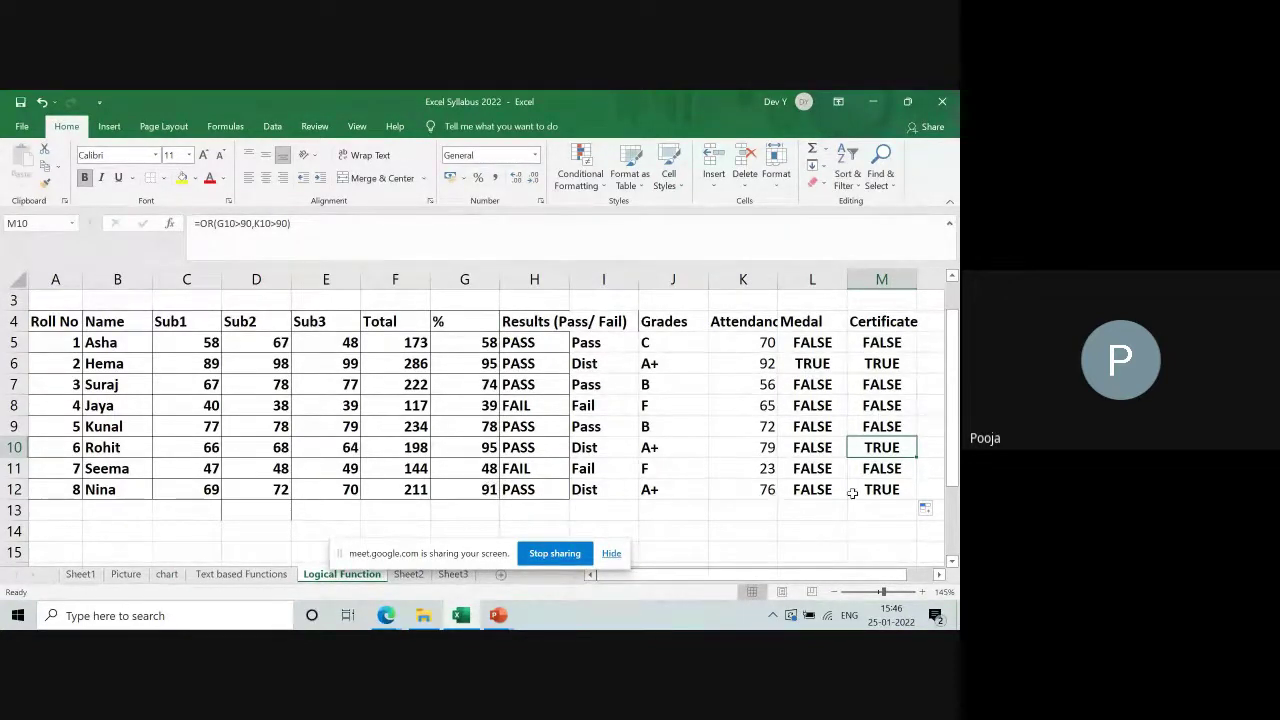
Step: Change the attendance in K12 to 96 and the percentage in G12 to 71 to compare the Medal and Certificate conditions
left_click(757, 492)
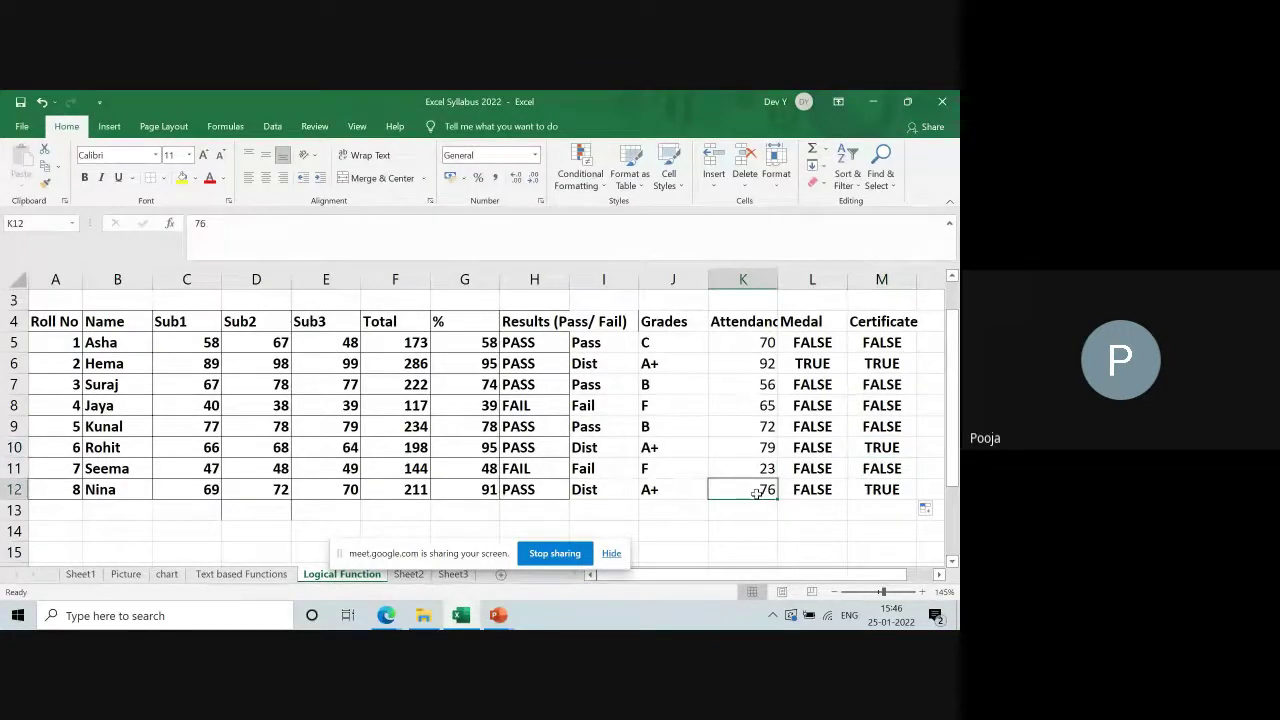
type("96")
key("Tab")
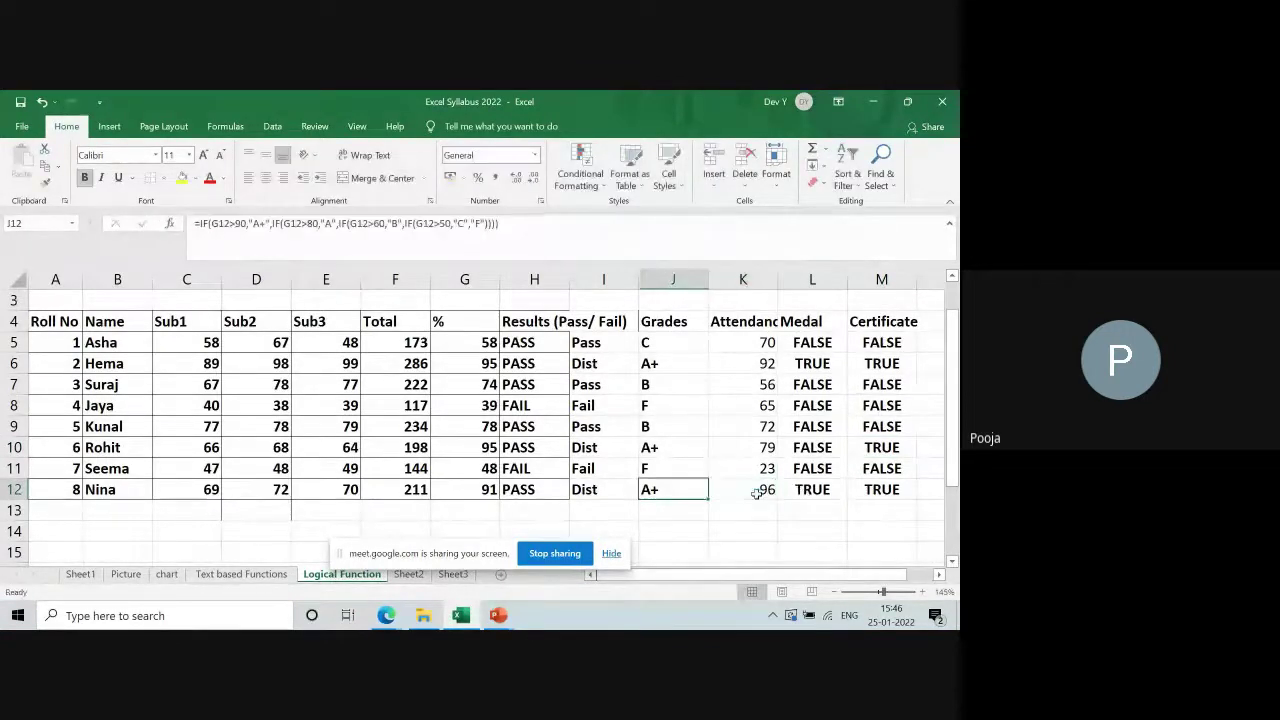
key("Left")
key("Left")
key("Left")
key("Left")
key("Left")
type("71")
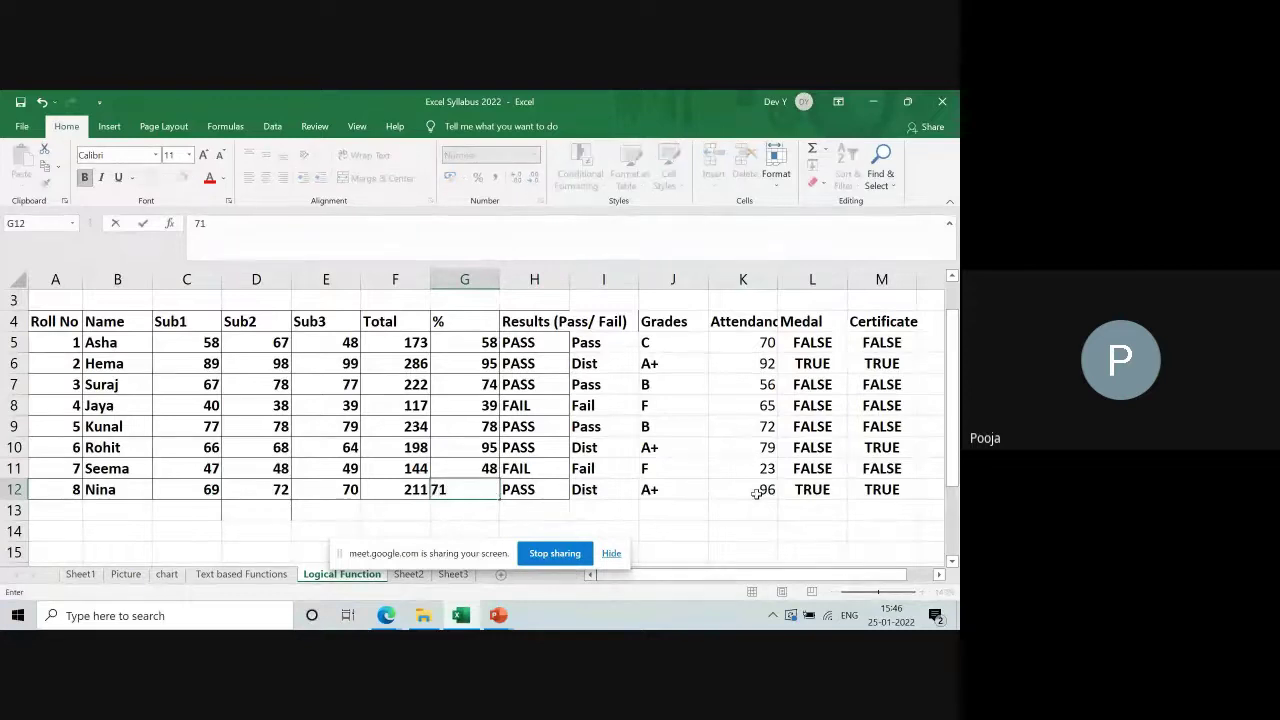
key("Tab")
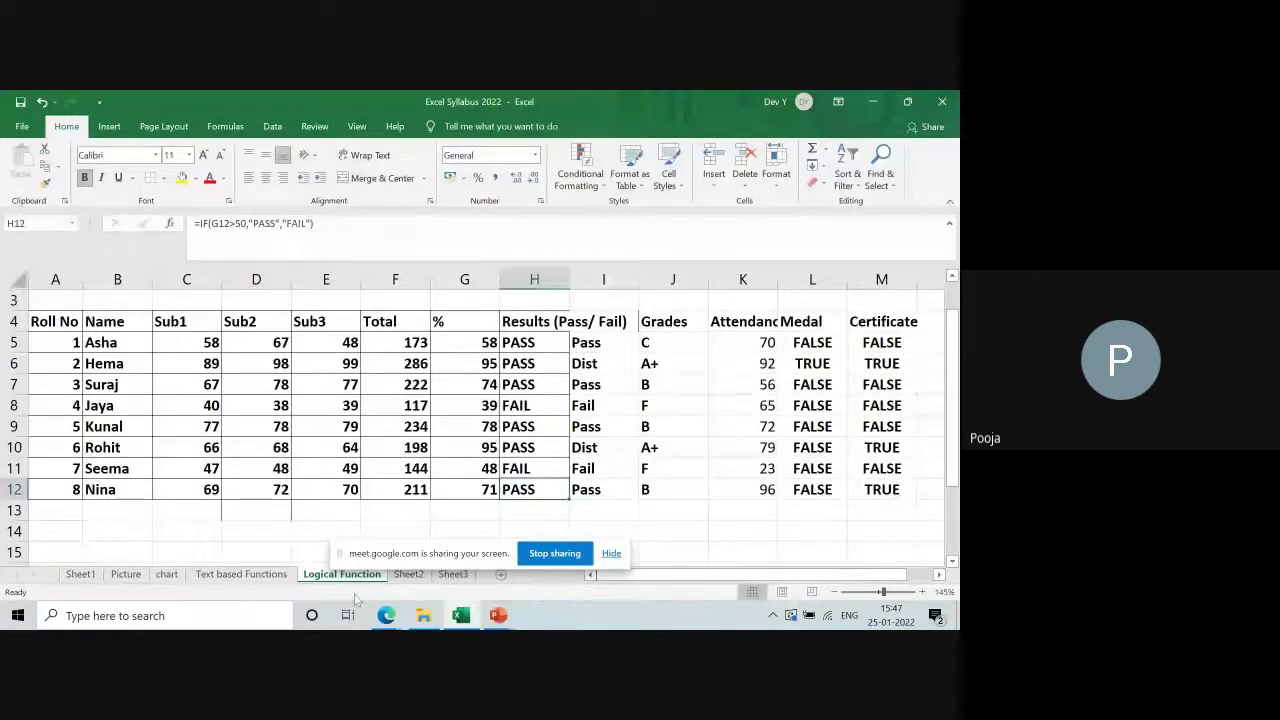
Step: Stop sharing the screen with the Google Meet call and switch away from the workbook
left_click(568, 556)
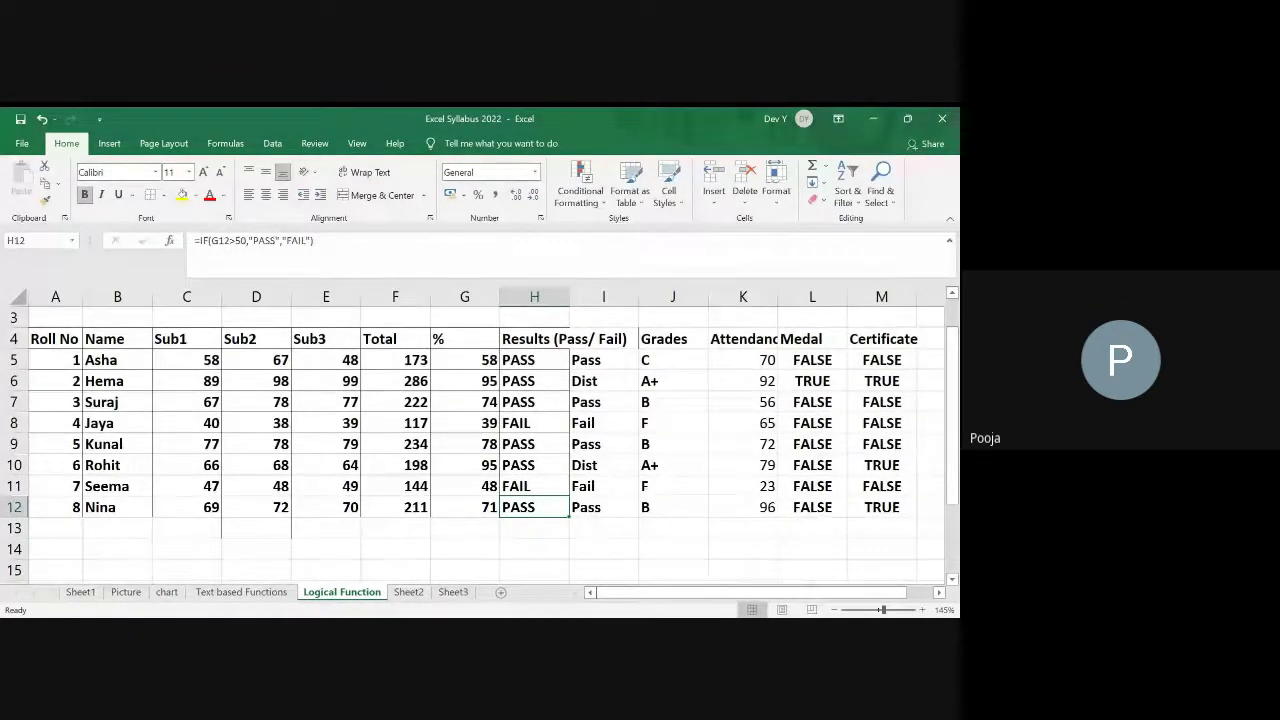
key("alt+Tab")
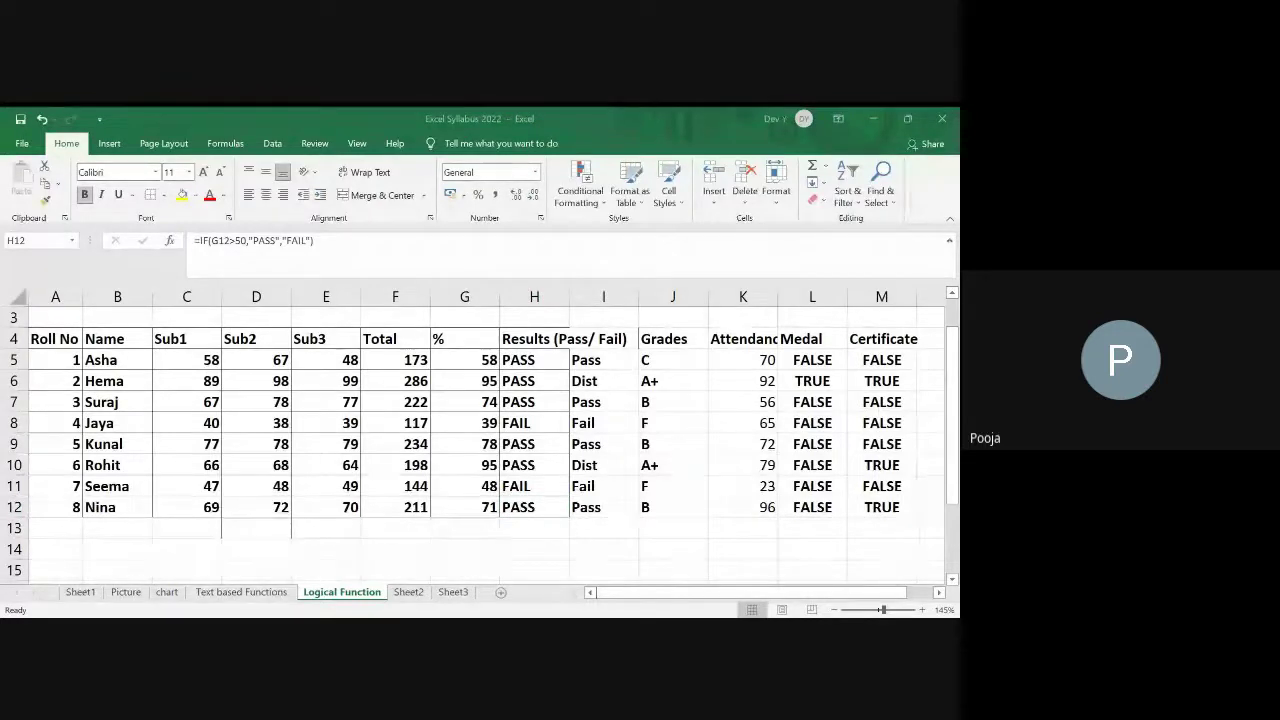